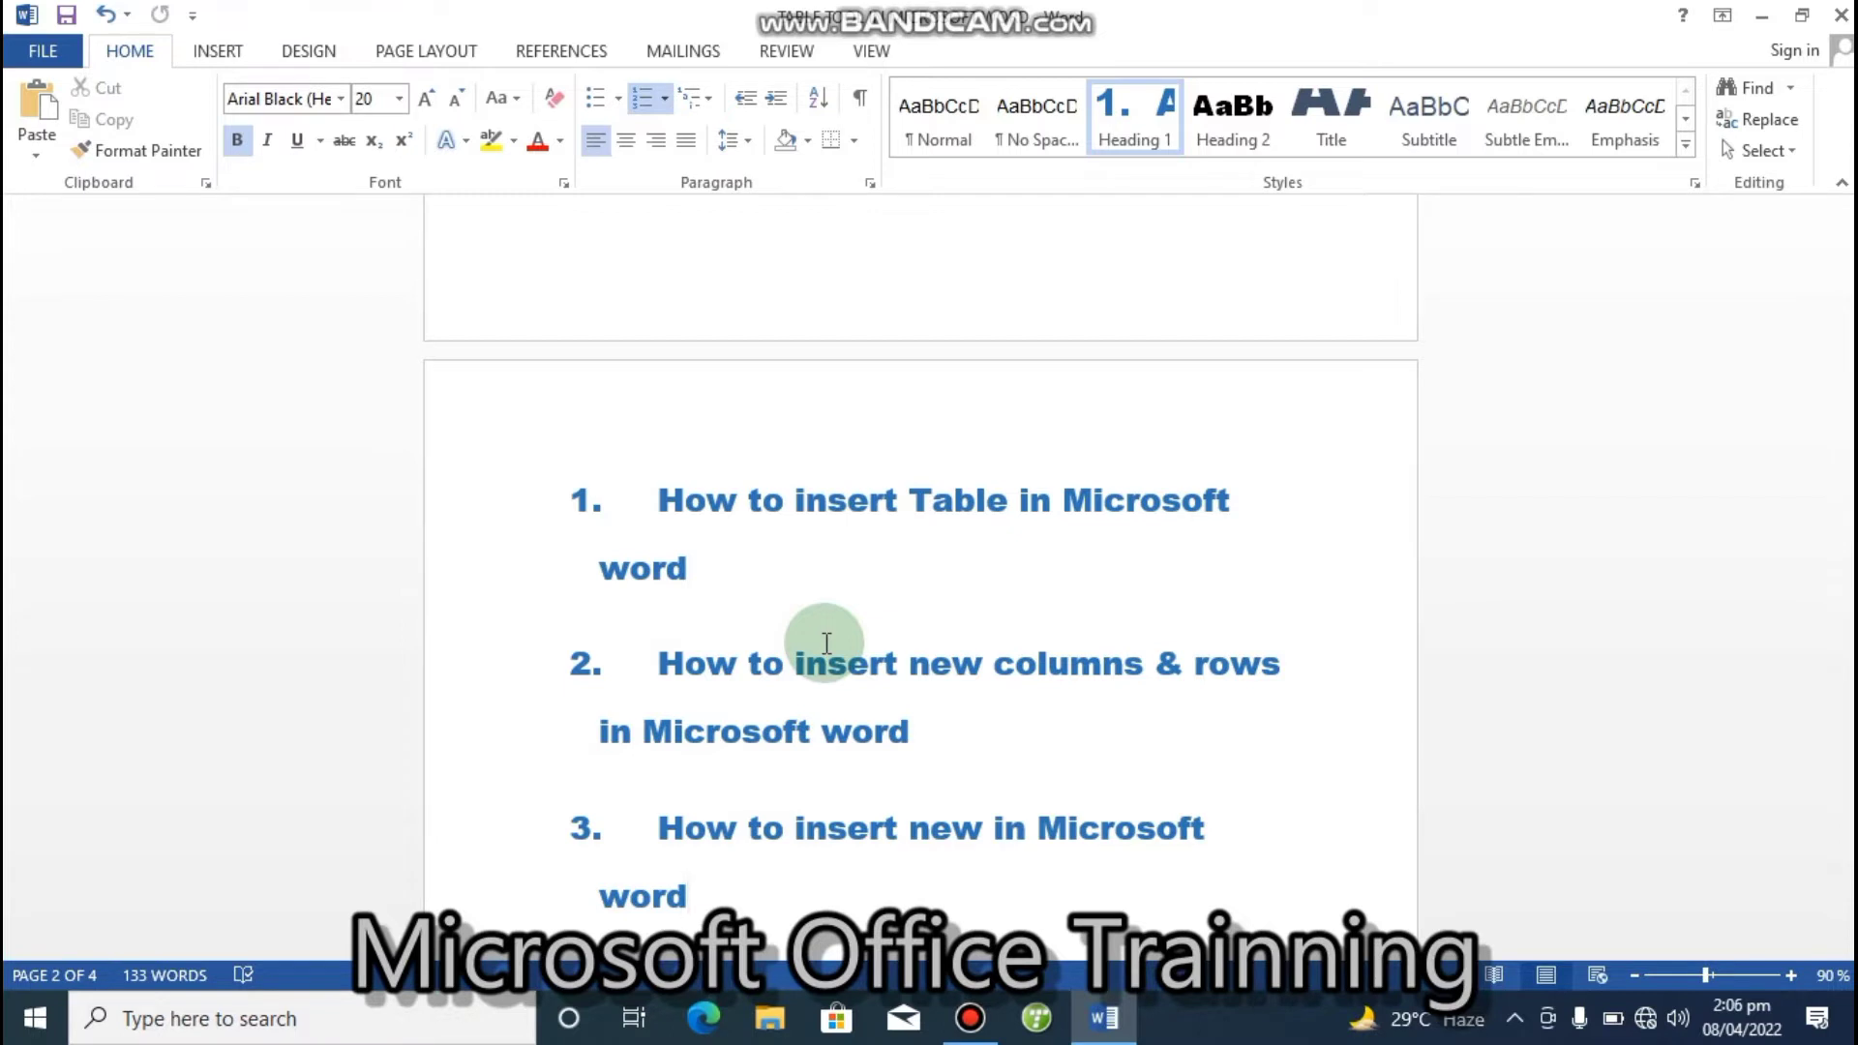
- Review the numbered list of twelve table topics and return to the document title
scroll(826, 643, "down", 3)
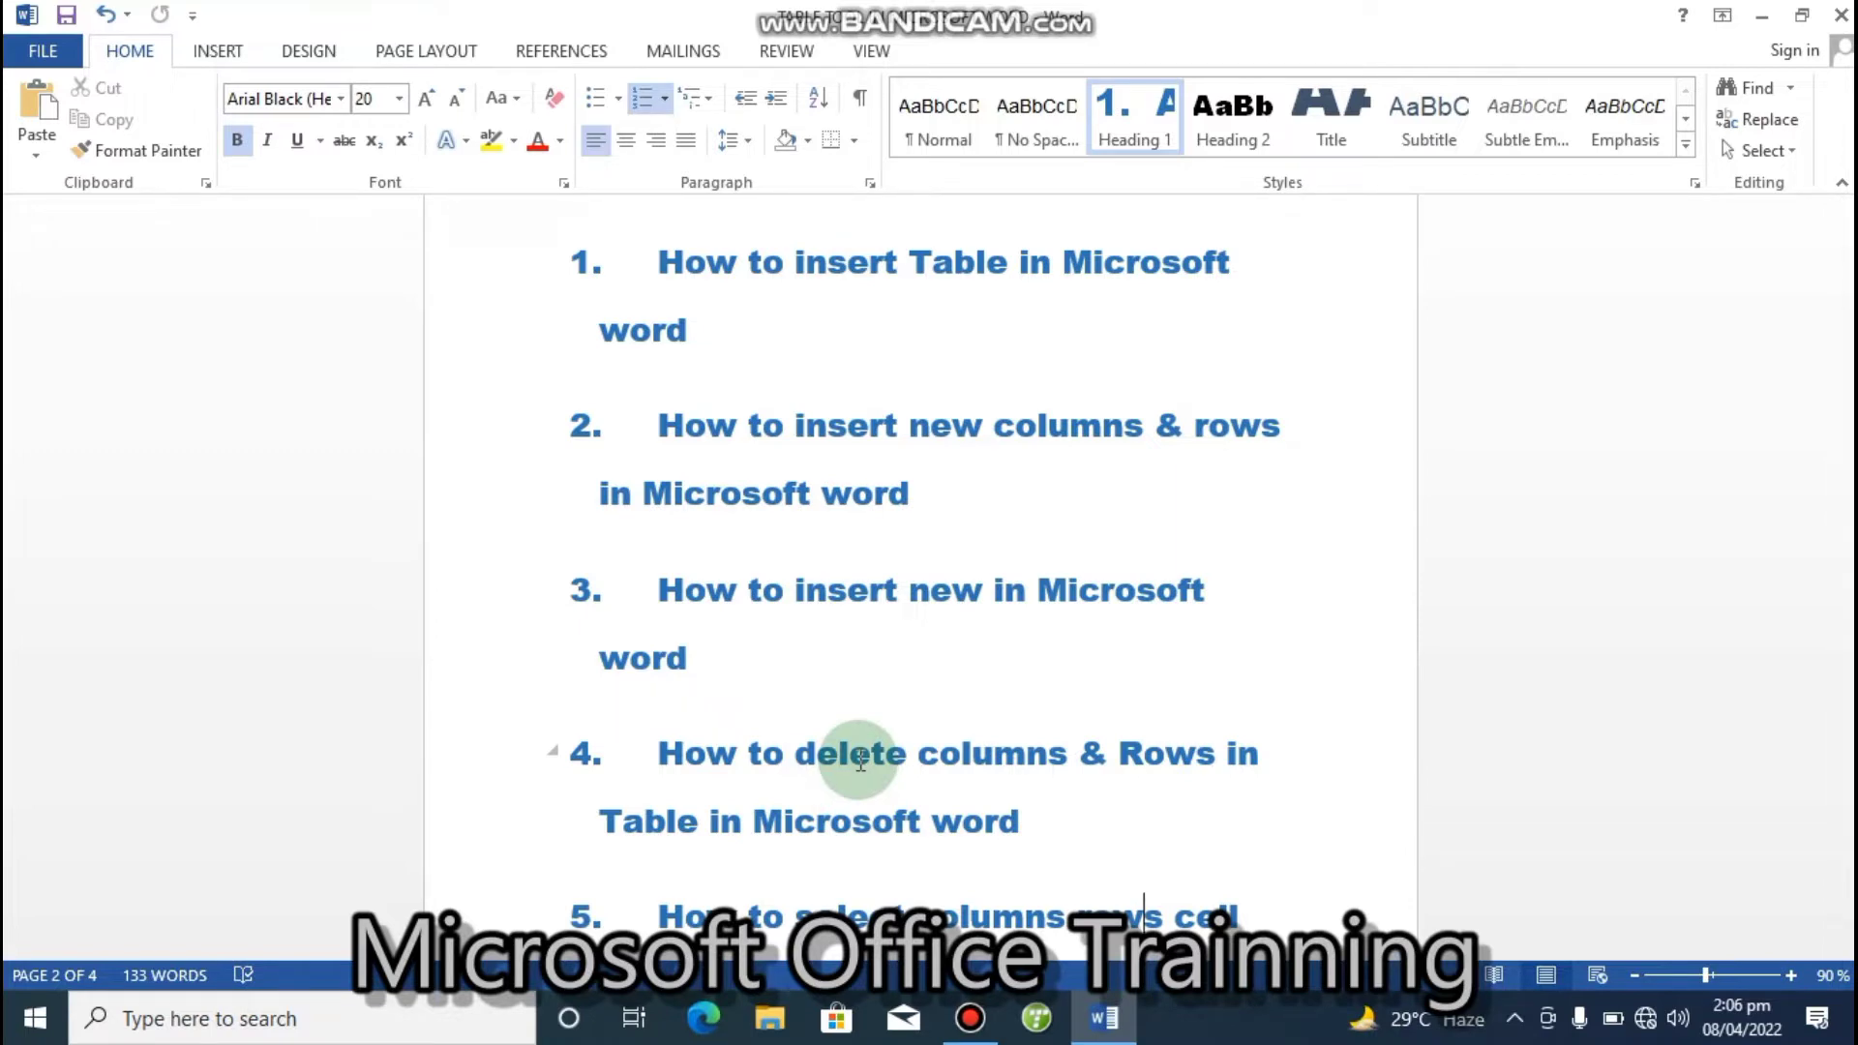
scroll(860, 762, "down", 3)
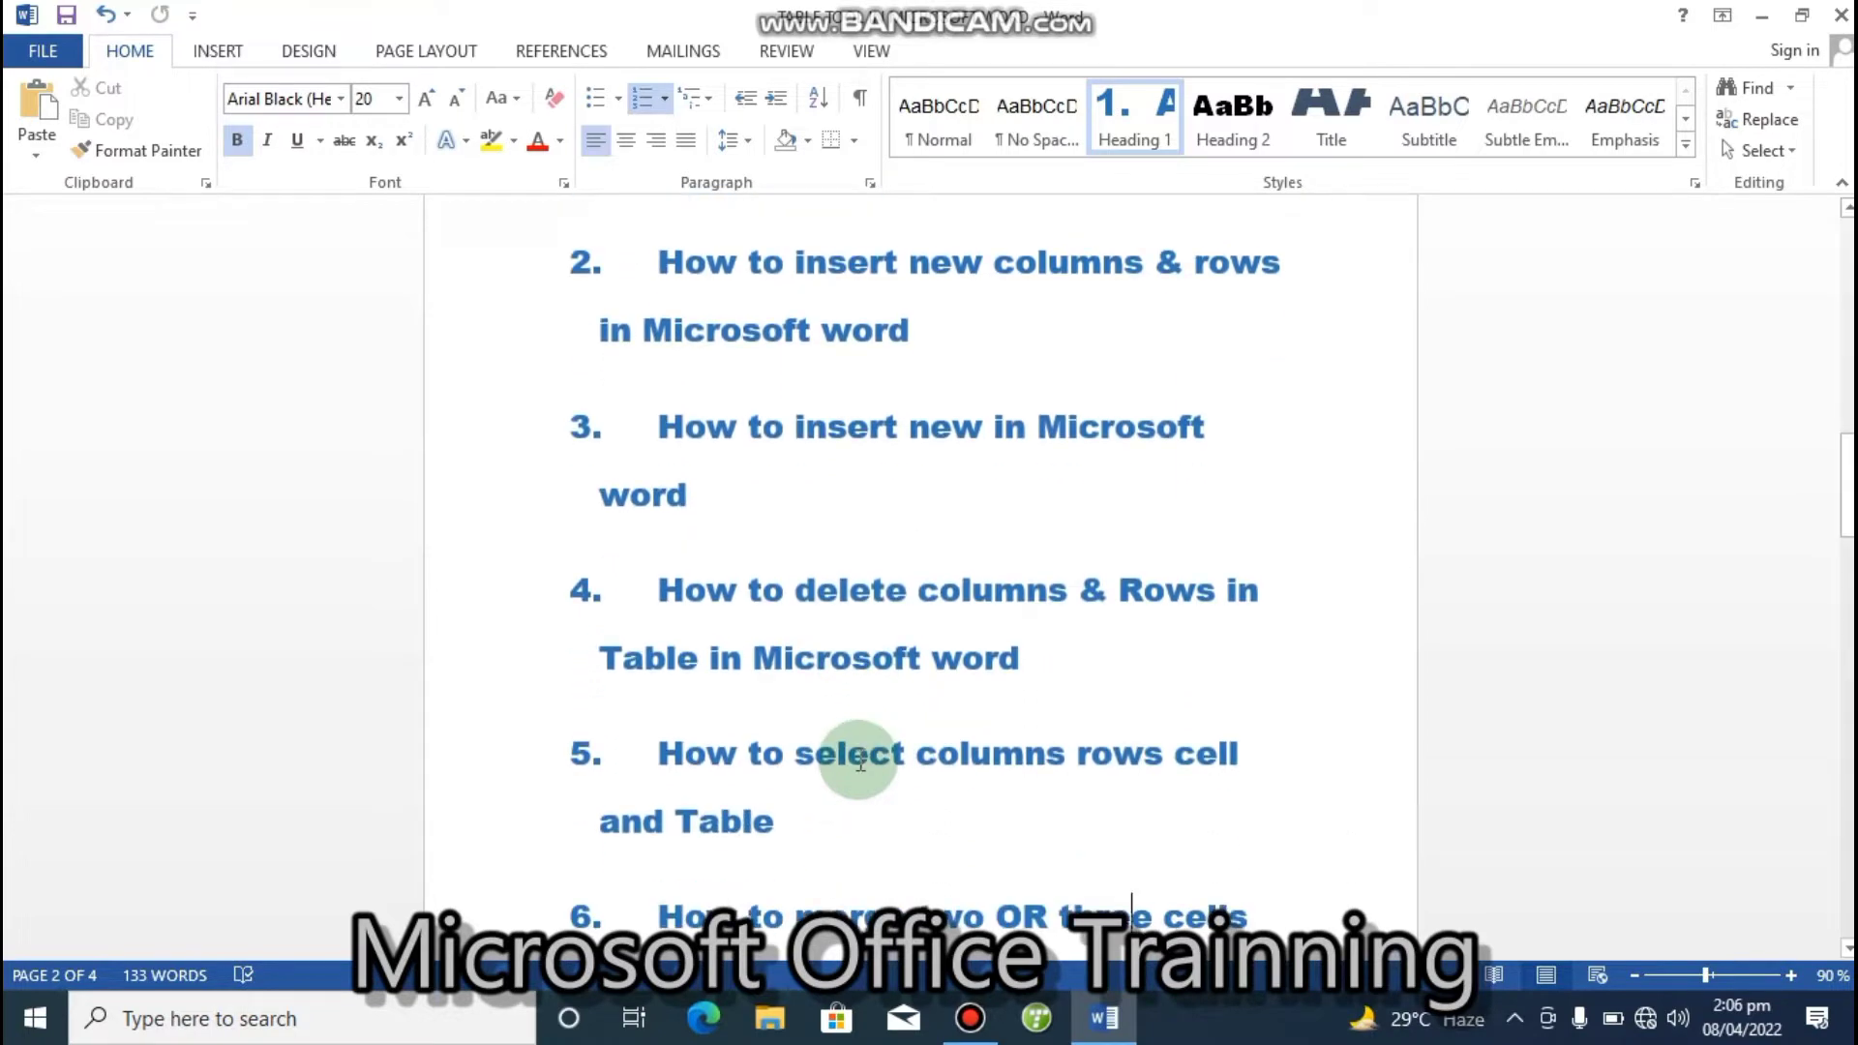
scroll(860, 761, "down", 2)
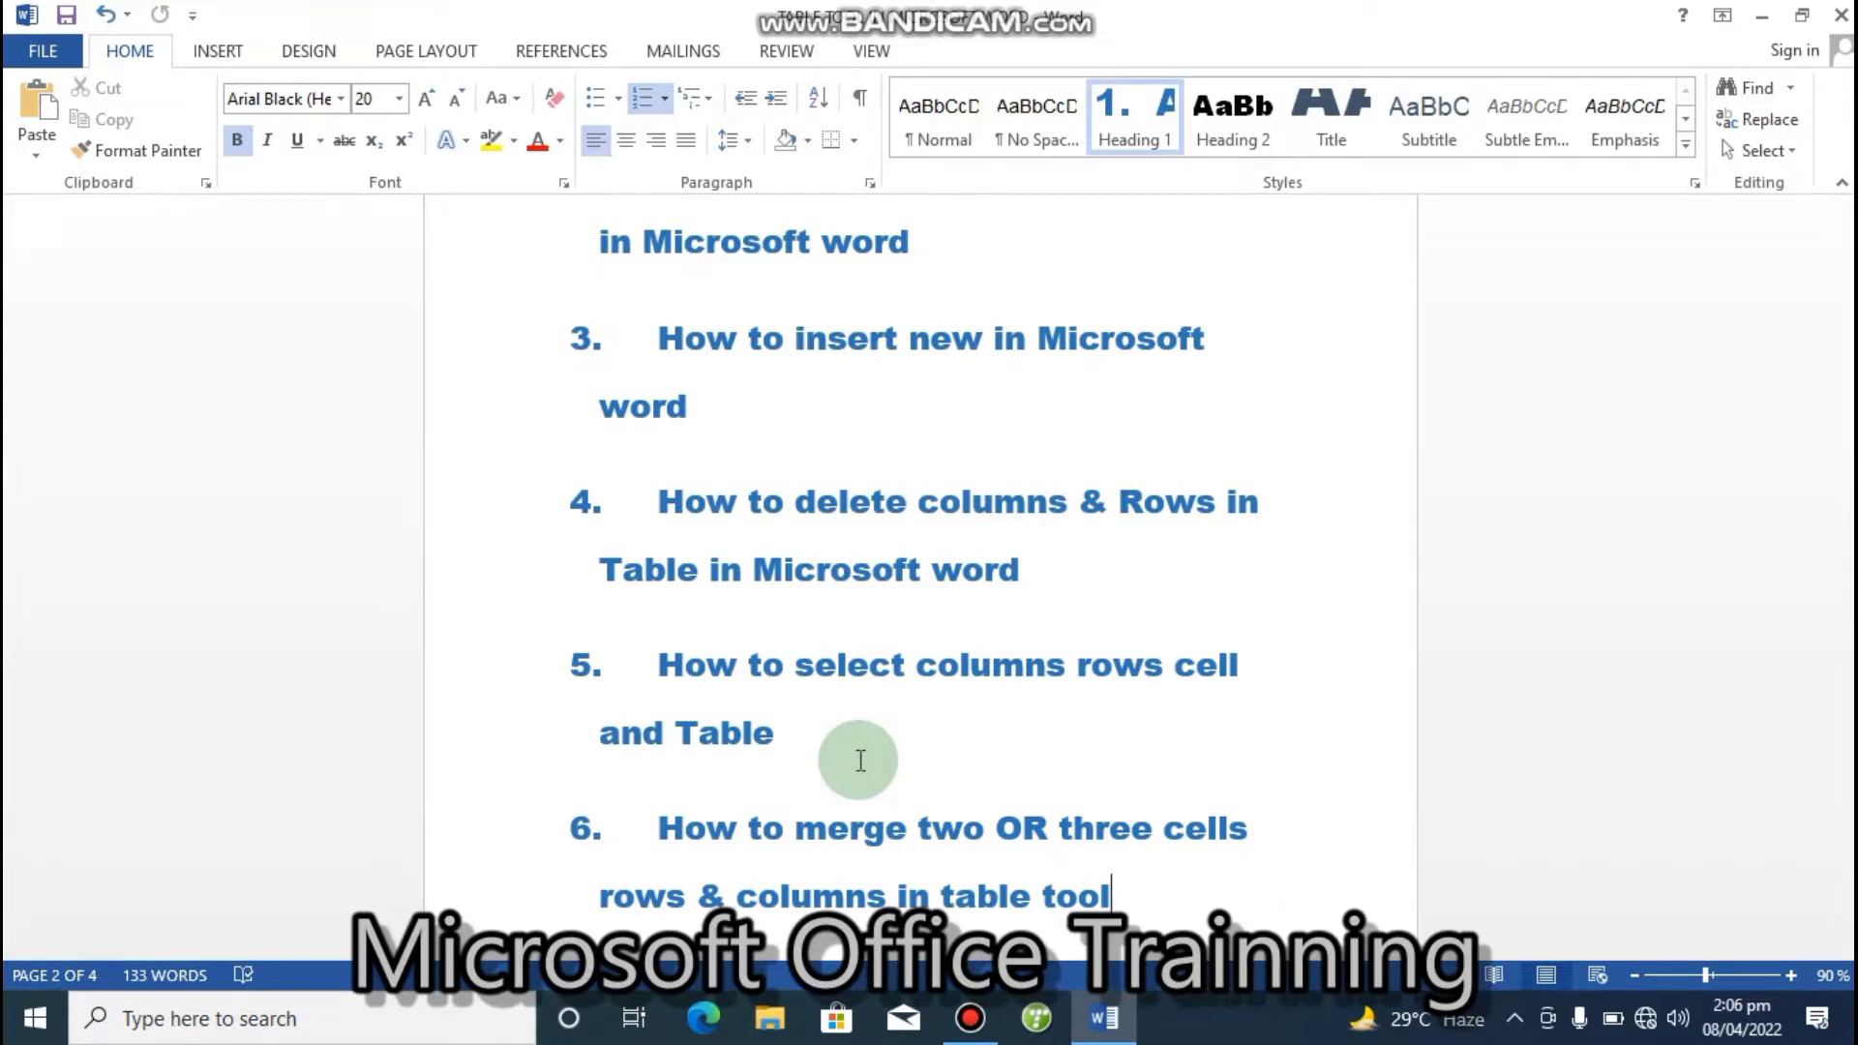
scroll(859, 760, "down", 5)
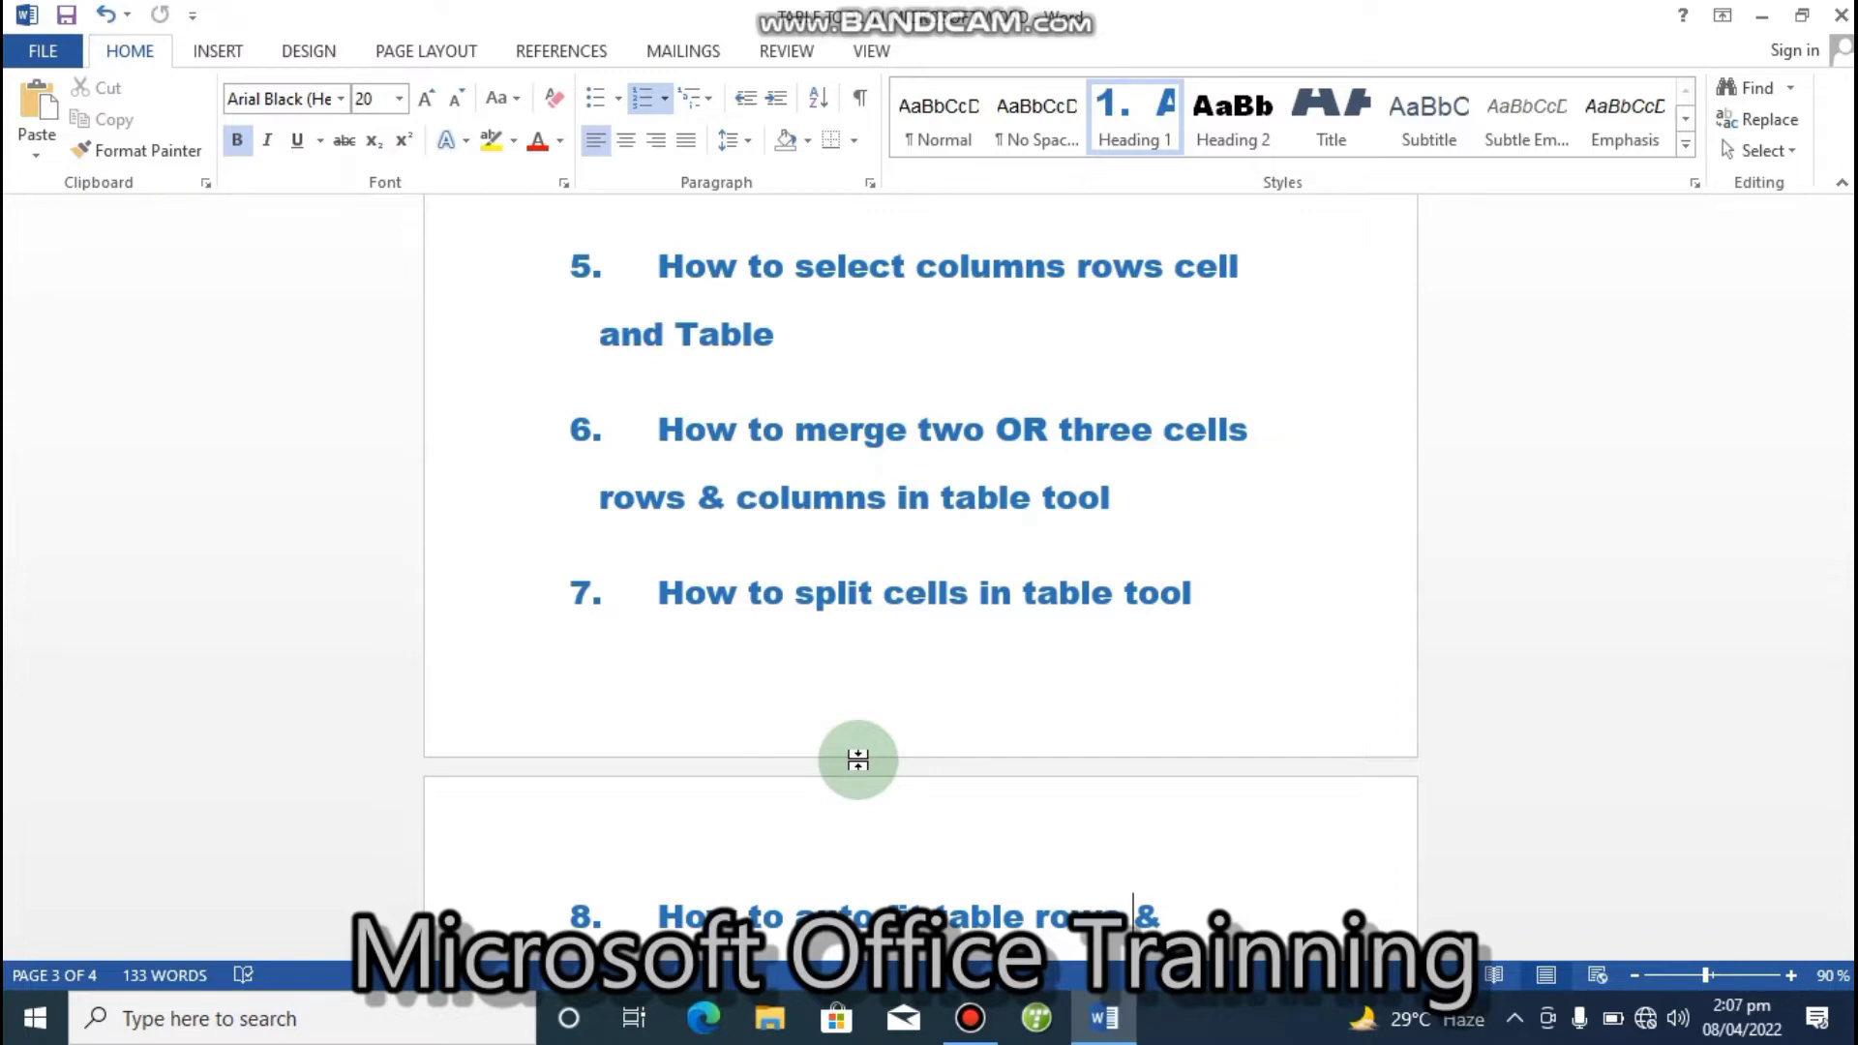
scroll(858, 760, "down", 1)
scroll(857, 759, "down", 1)
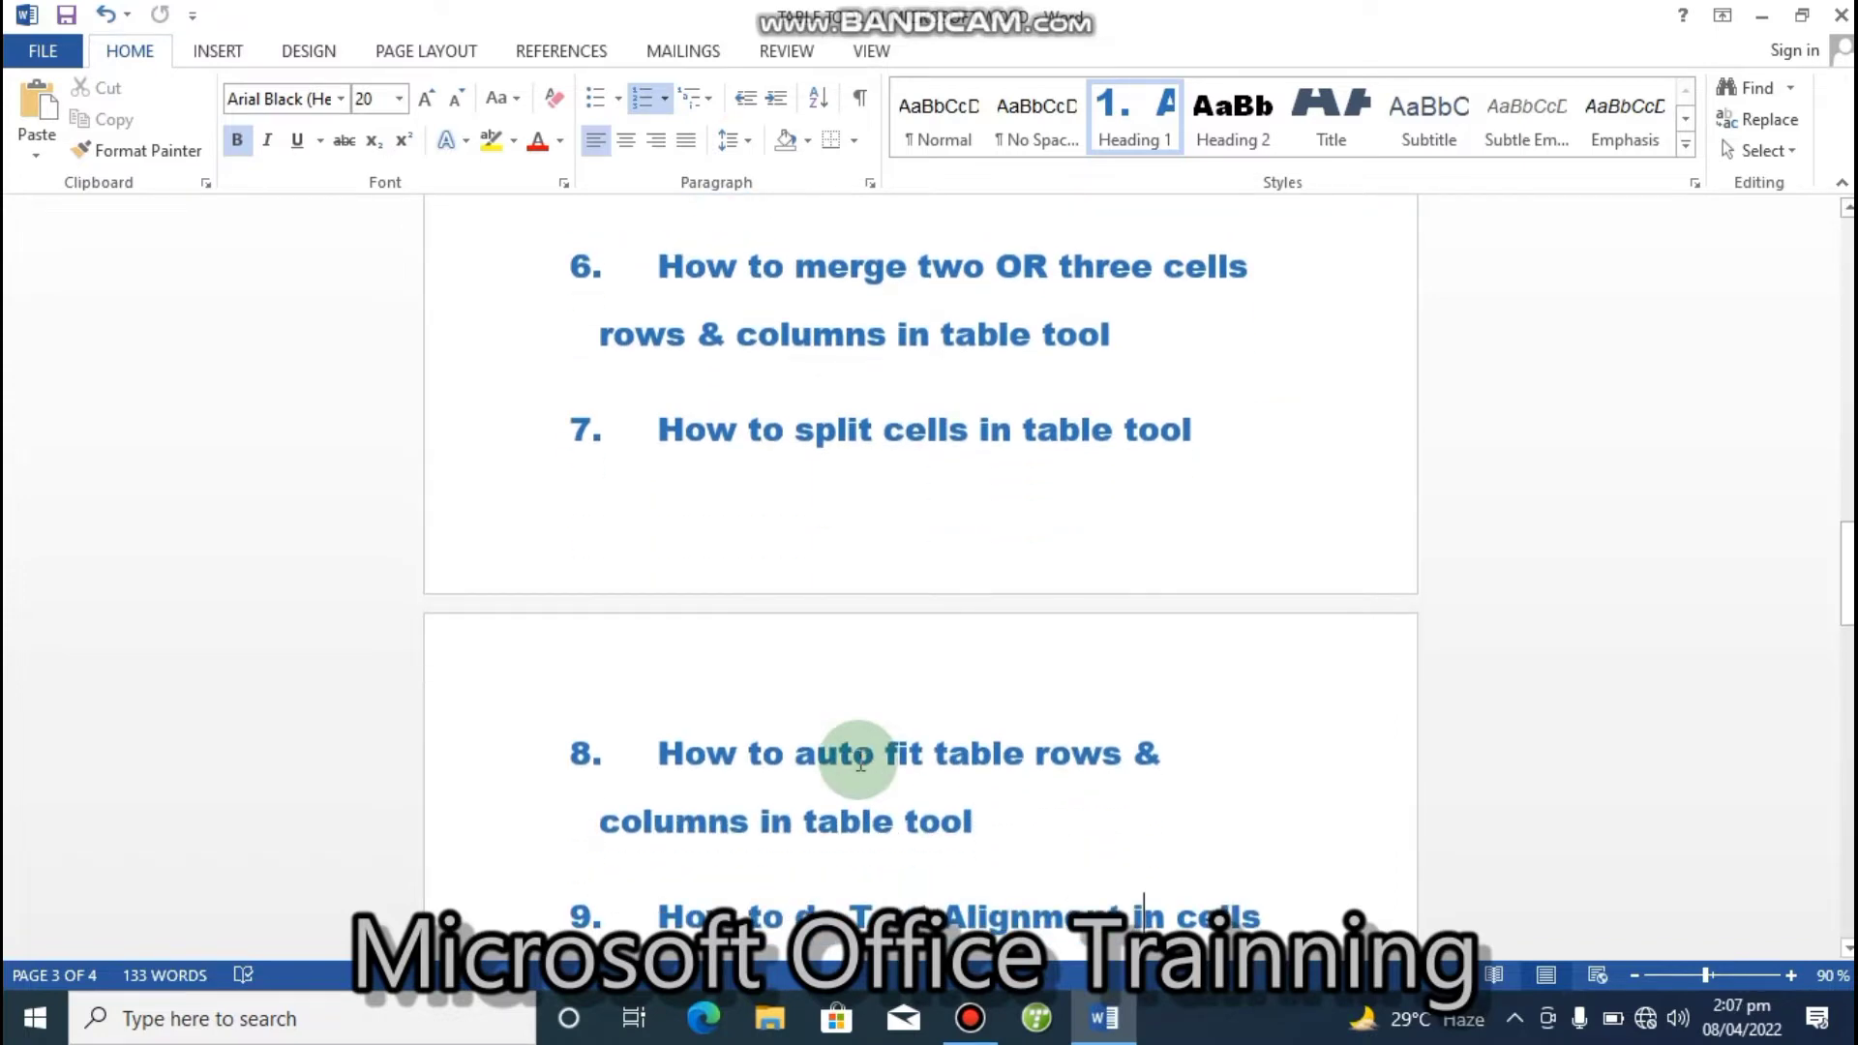
scroll(860, 762, "down", 1)
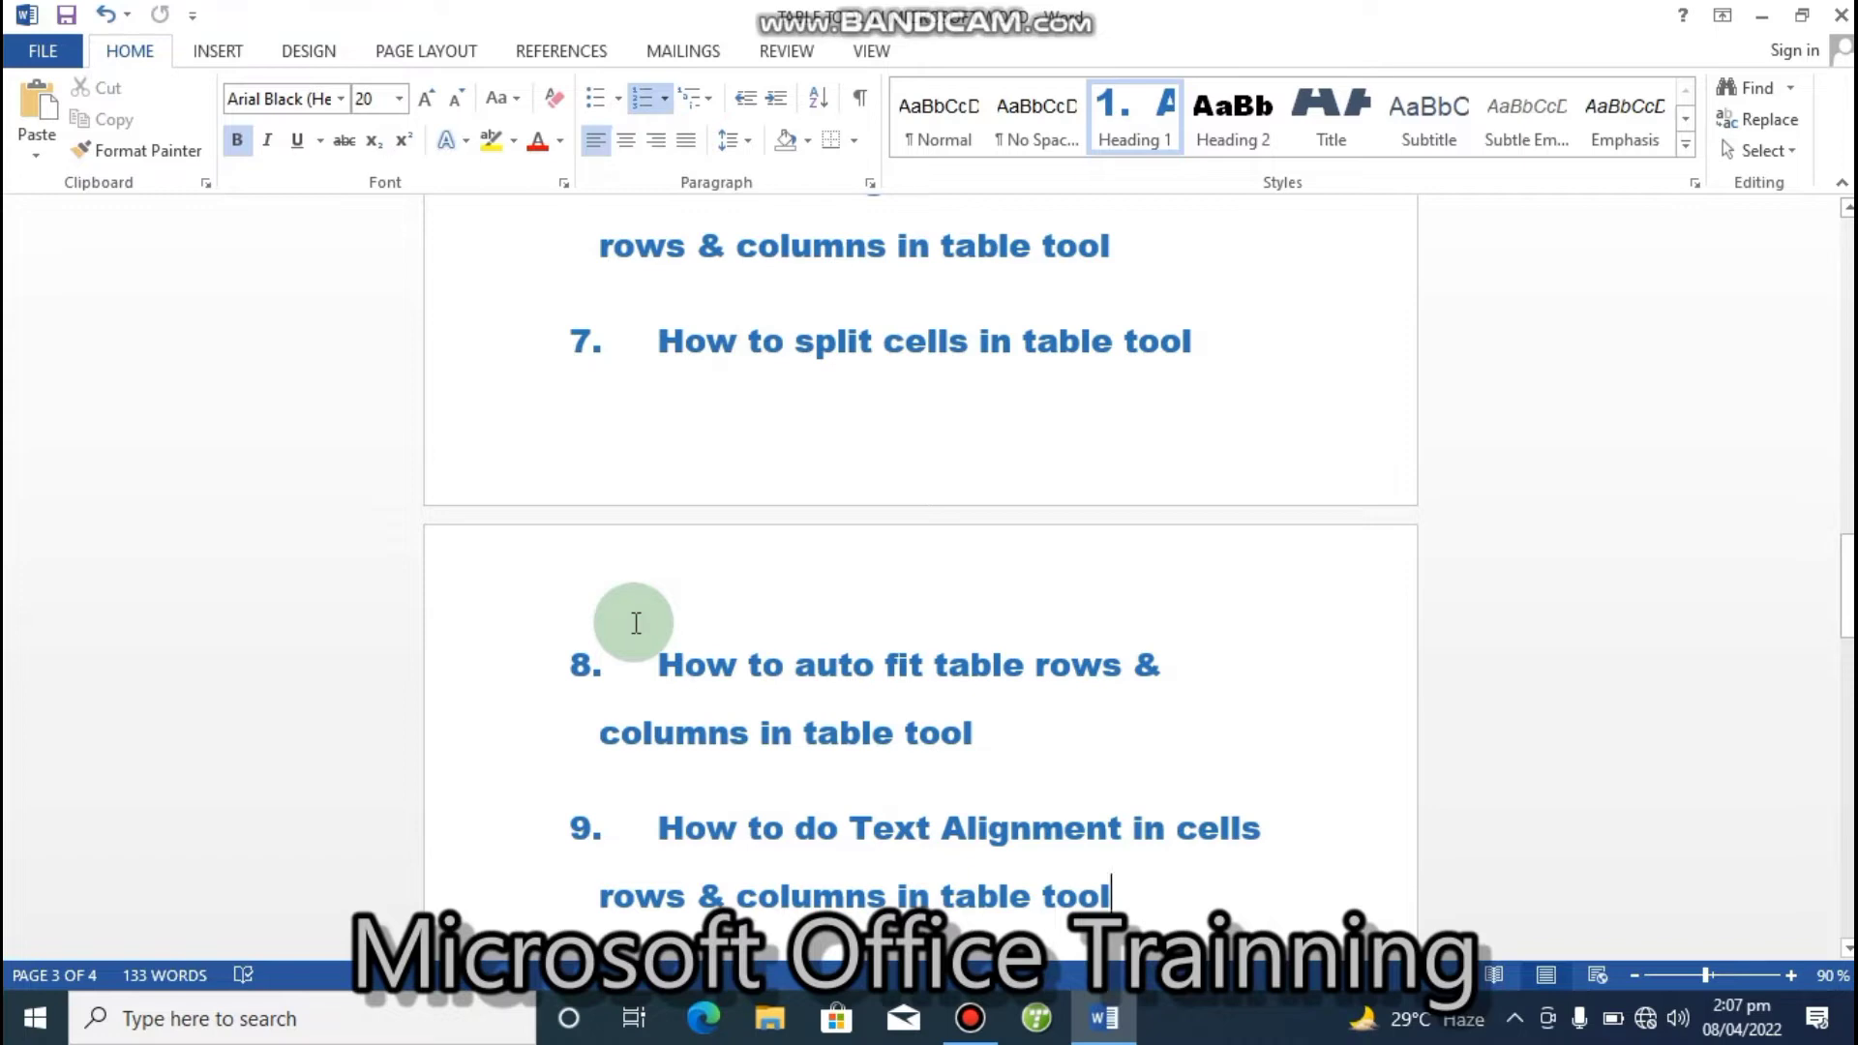
scroll(635, 622, "down", 2)
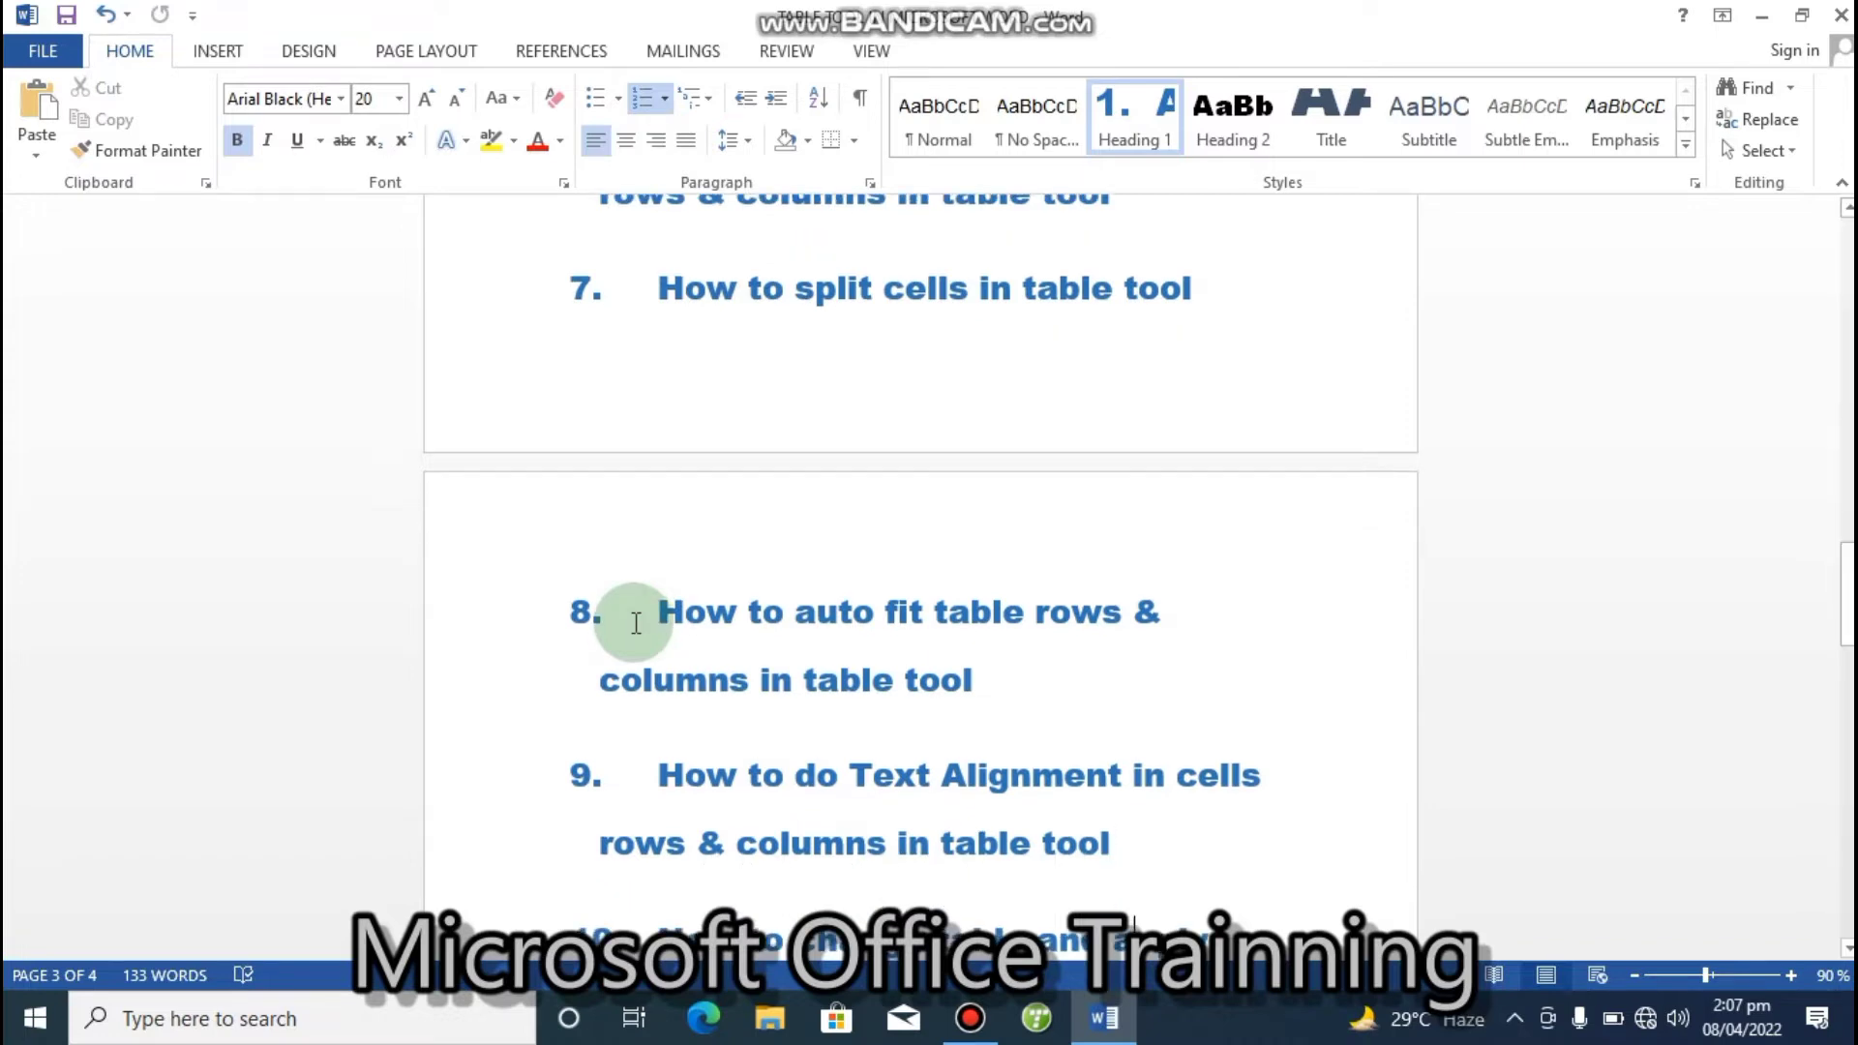
scroll(635, 623, "down", 5)
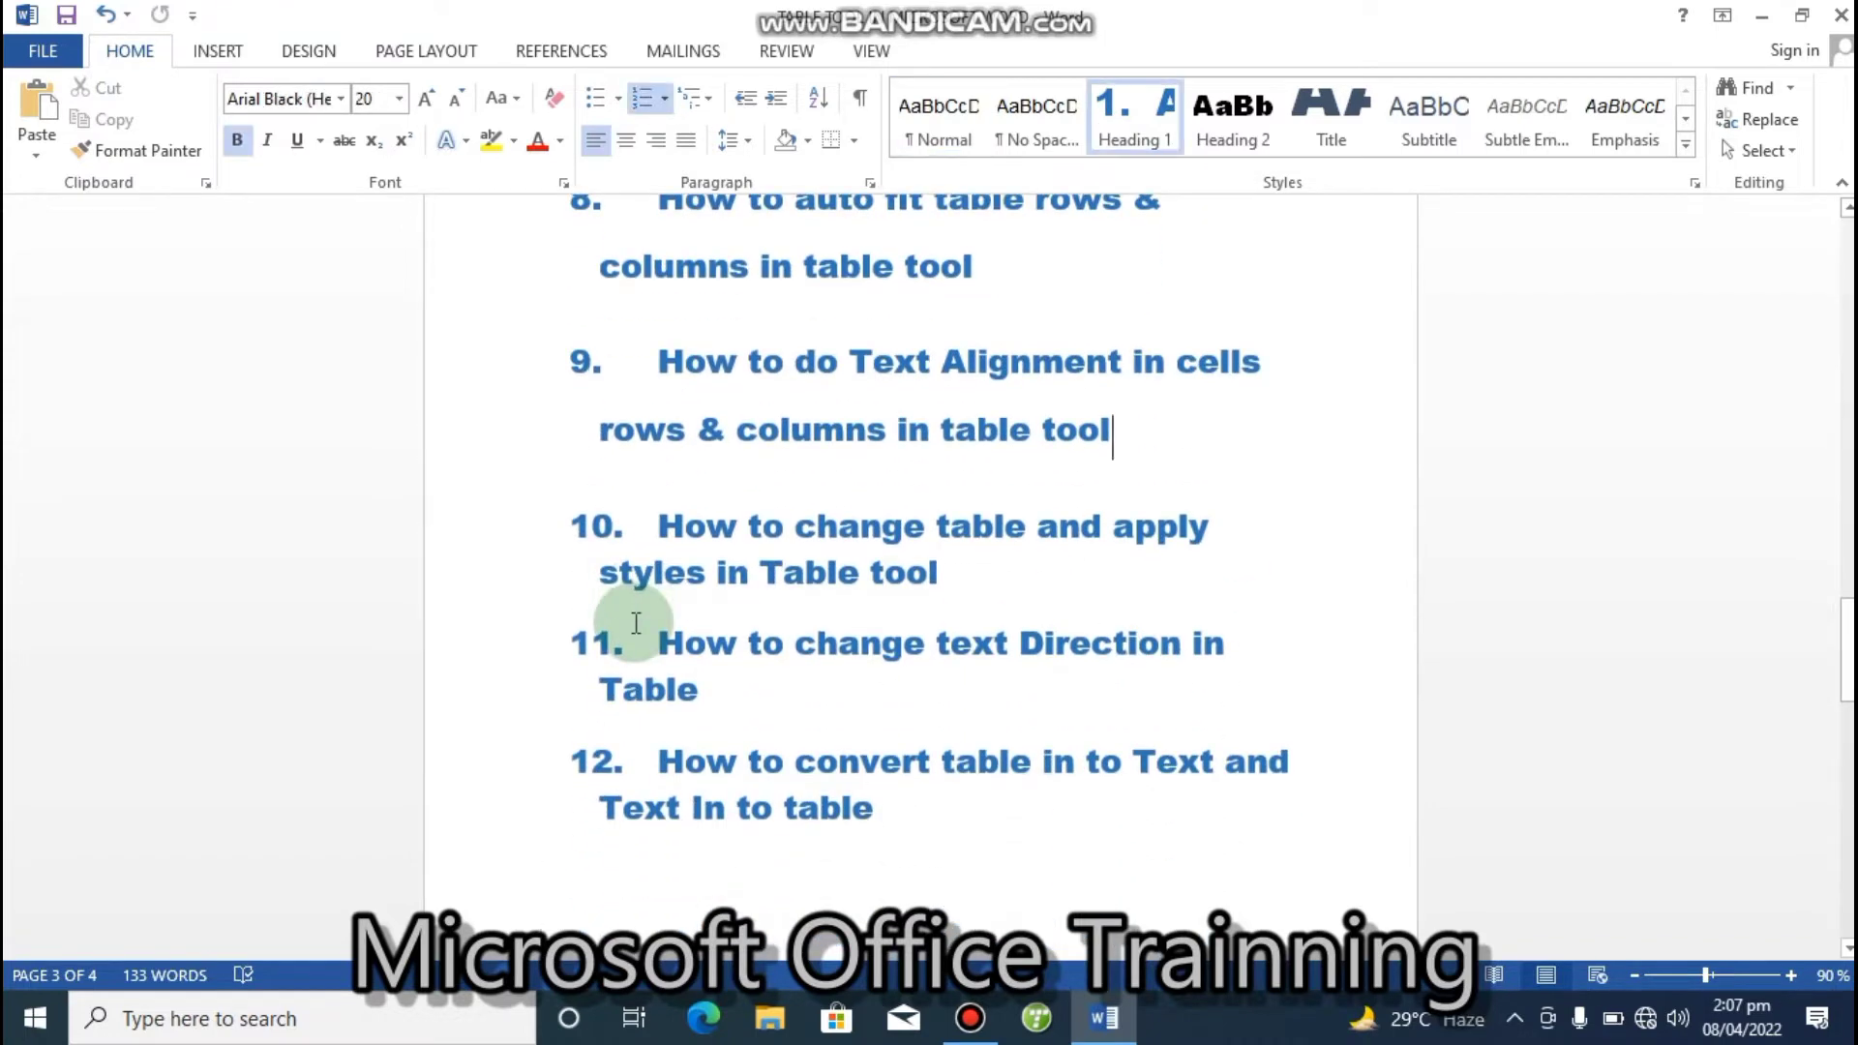
key("Up")
key("Up")
key("Up")
key("Up")
key("Up")
key("Up")
key("Up")
key("Up")
key("Up")
key("Up")
key("Up")
key("Up")
key("Up")
key("Up")
key("Up")
key("Up")
key("Up")
key("Up")
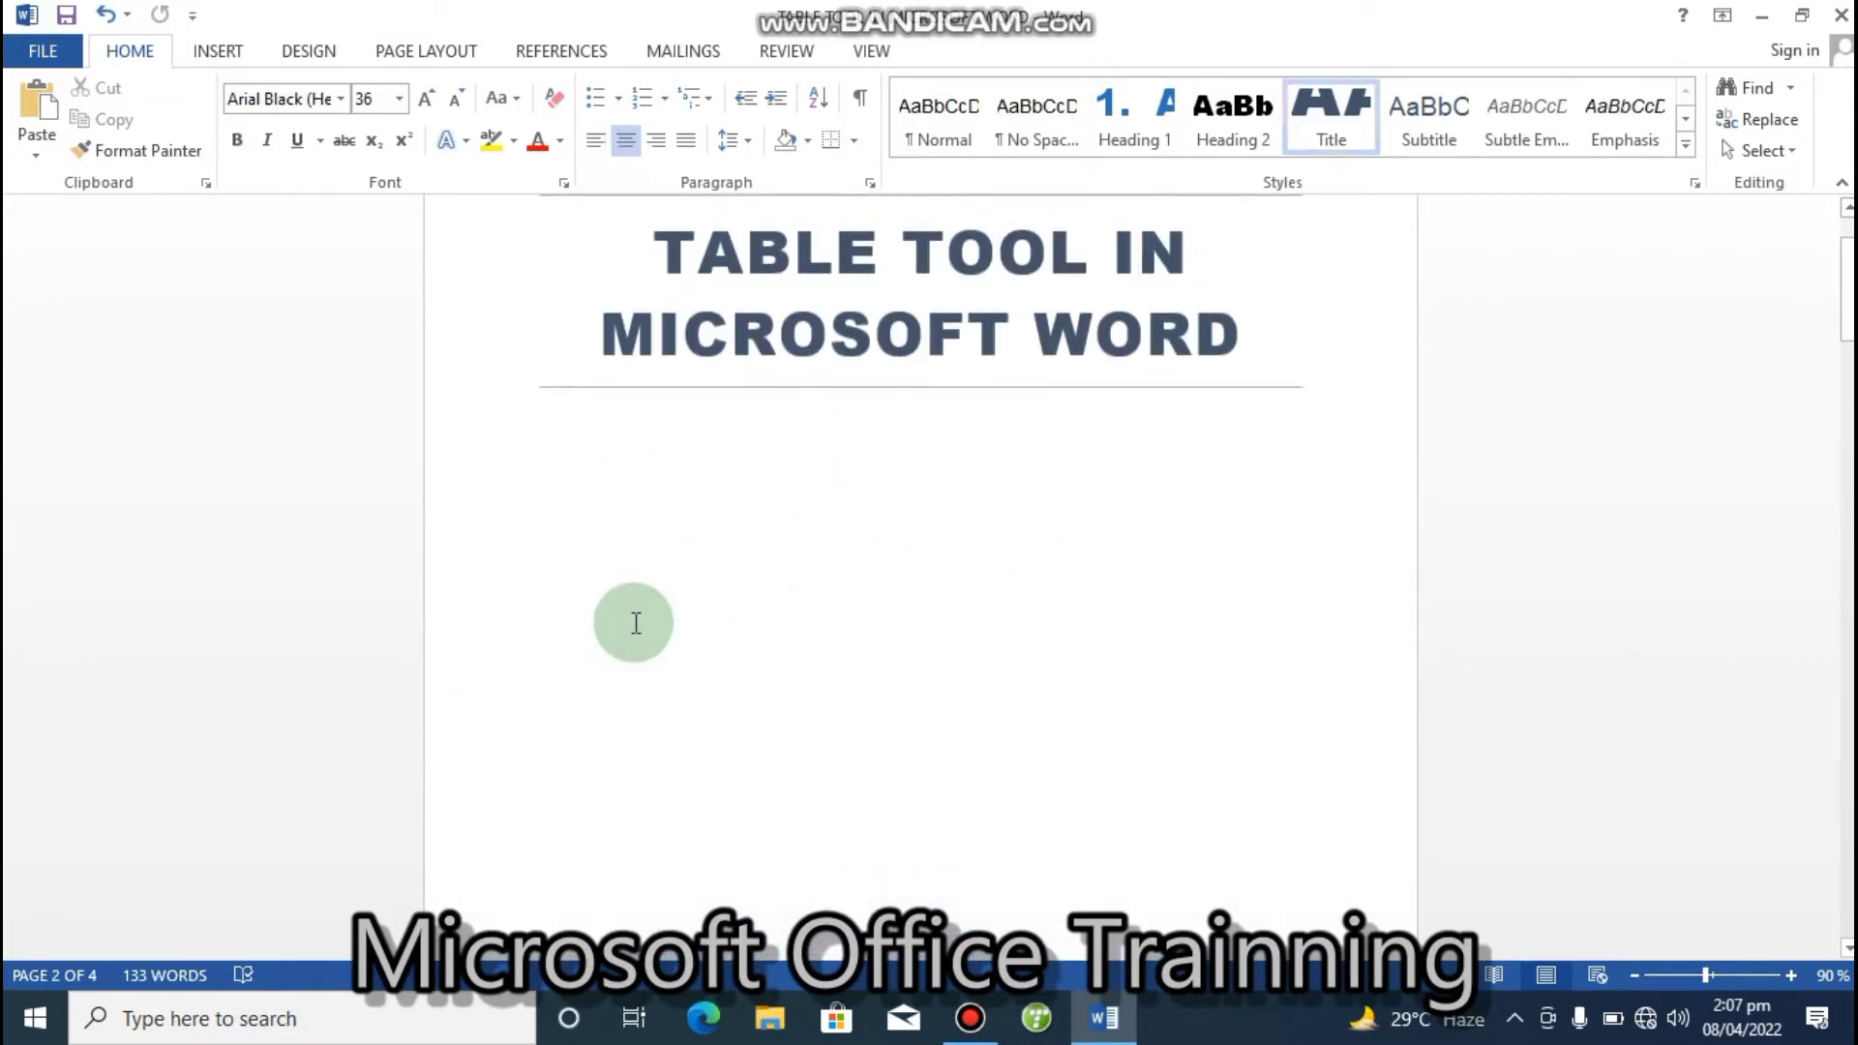
- Insert a page break after the heading "How to insert Table in Microsoft word", leaving an empty line below it
left_click(1849, 954)
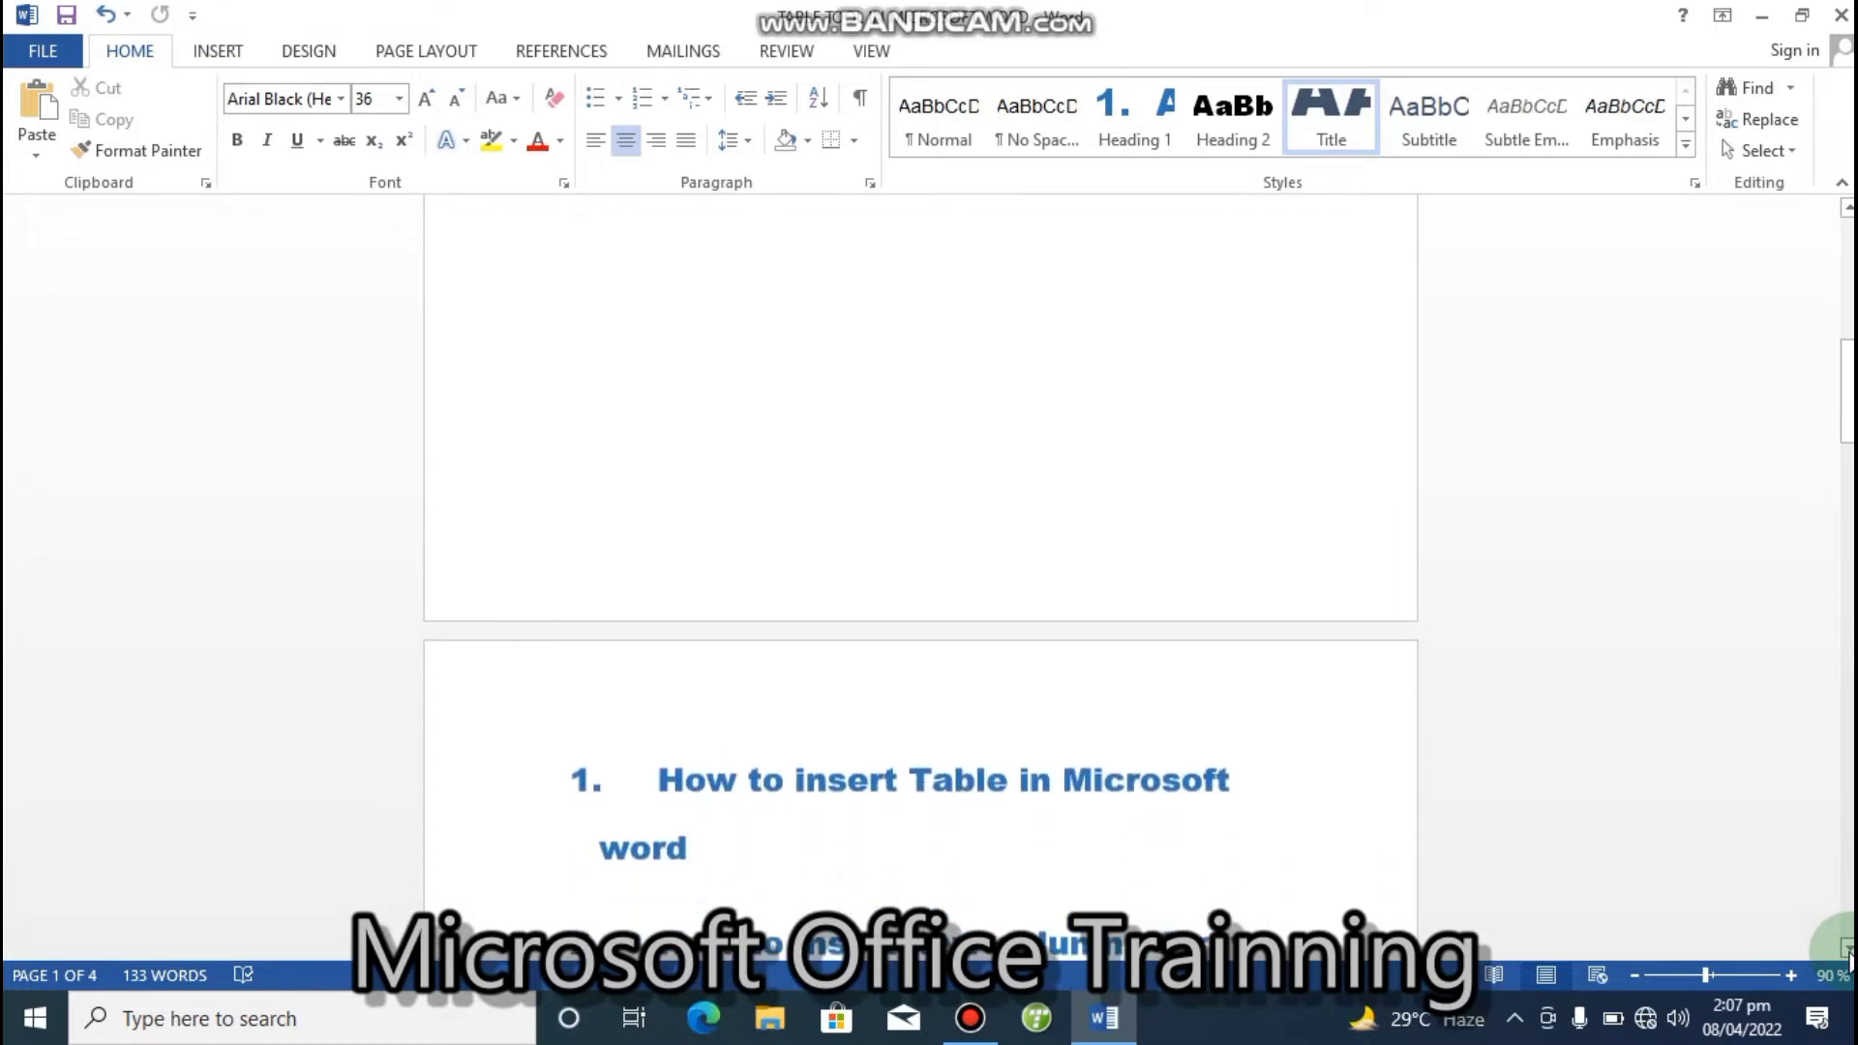
left_click(717, 513)
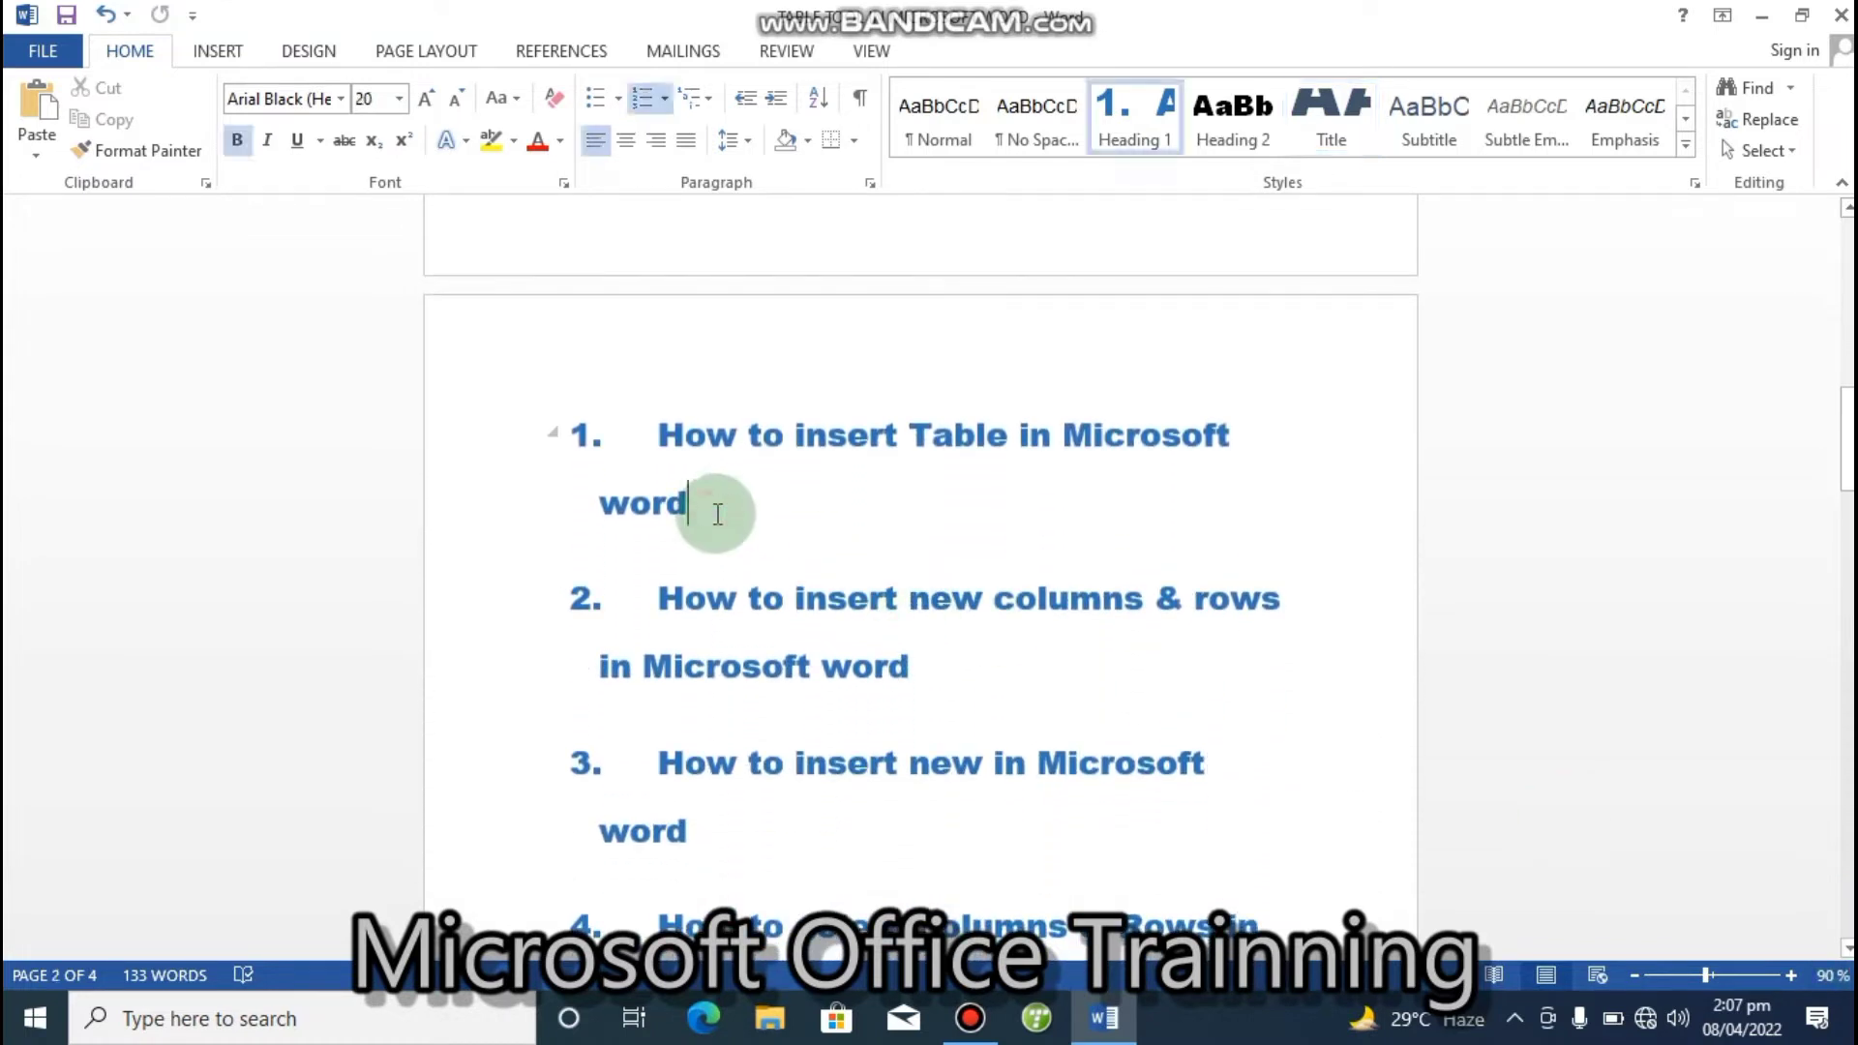
key("ctrl+Return")
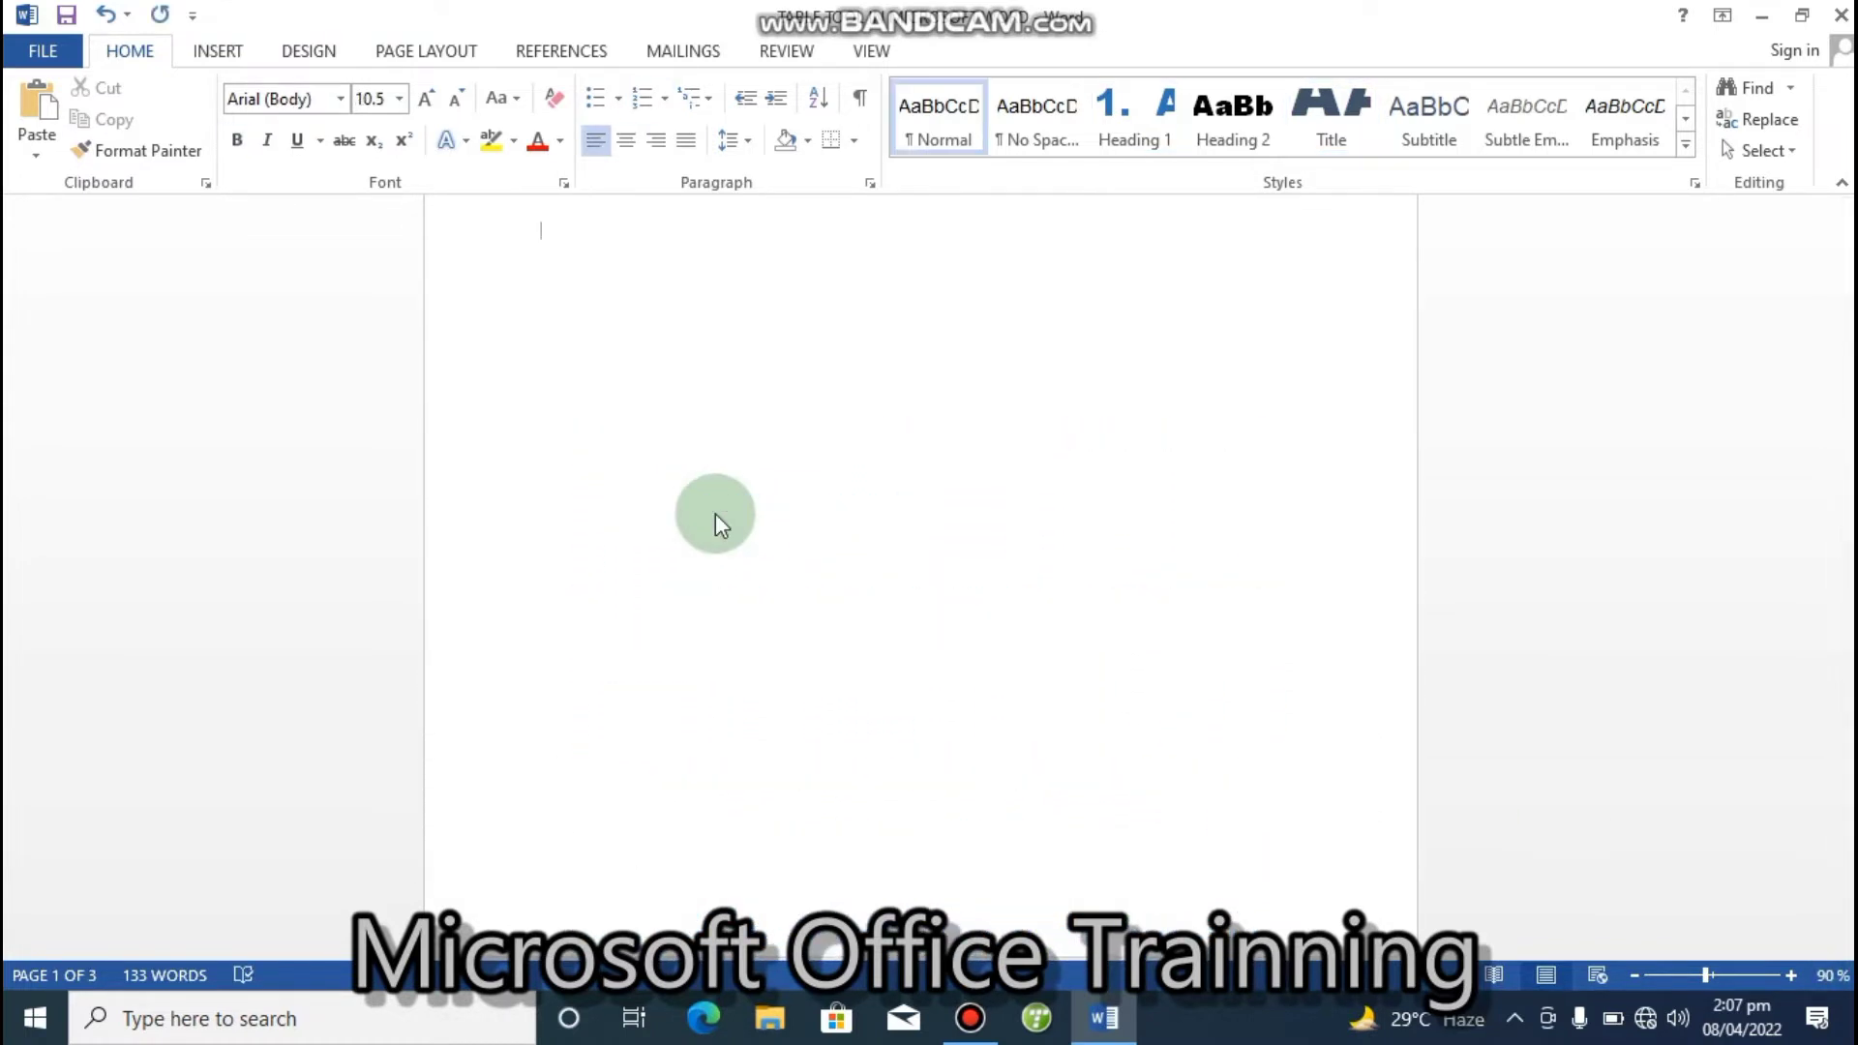
key("ctrl+z")
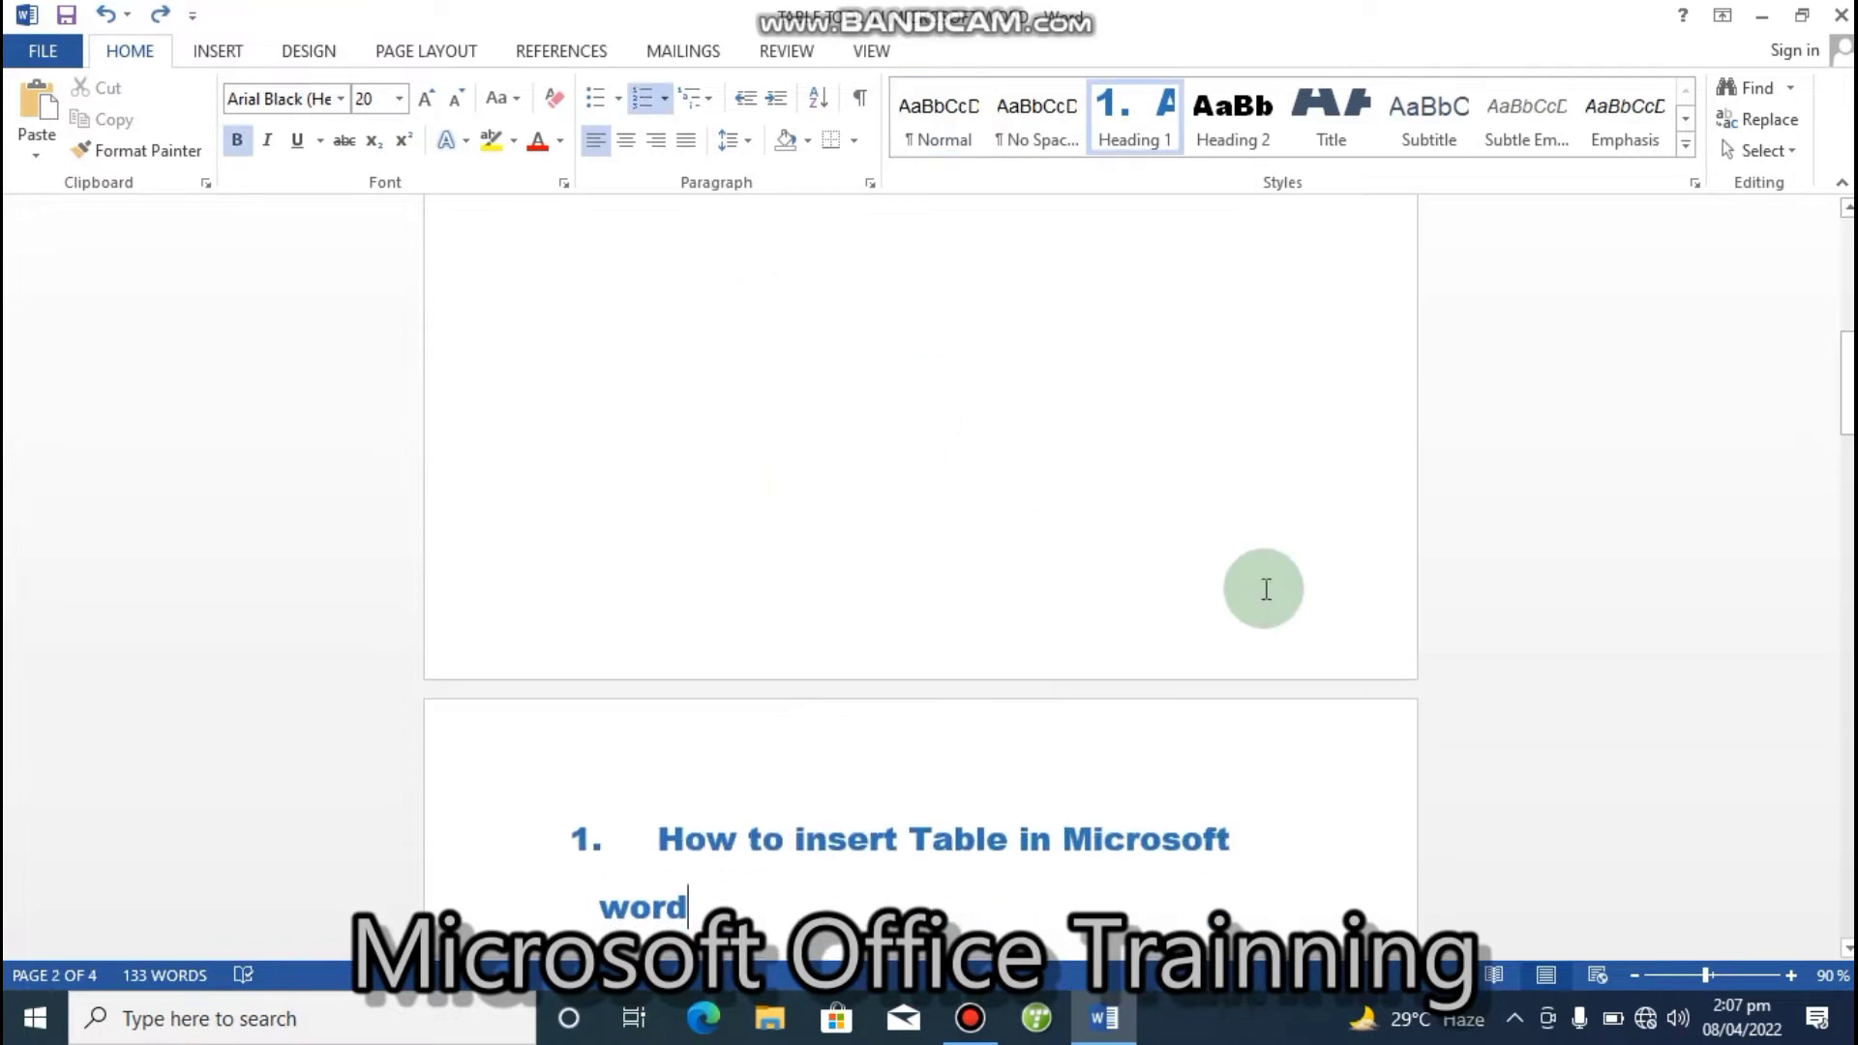
left_click_drag(1849, 401, 1850, 484)
key("ctrl+Return")
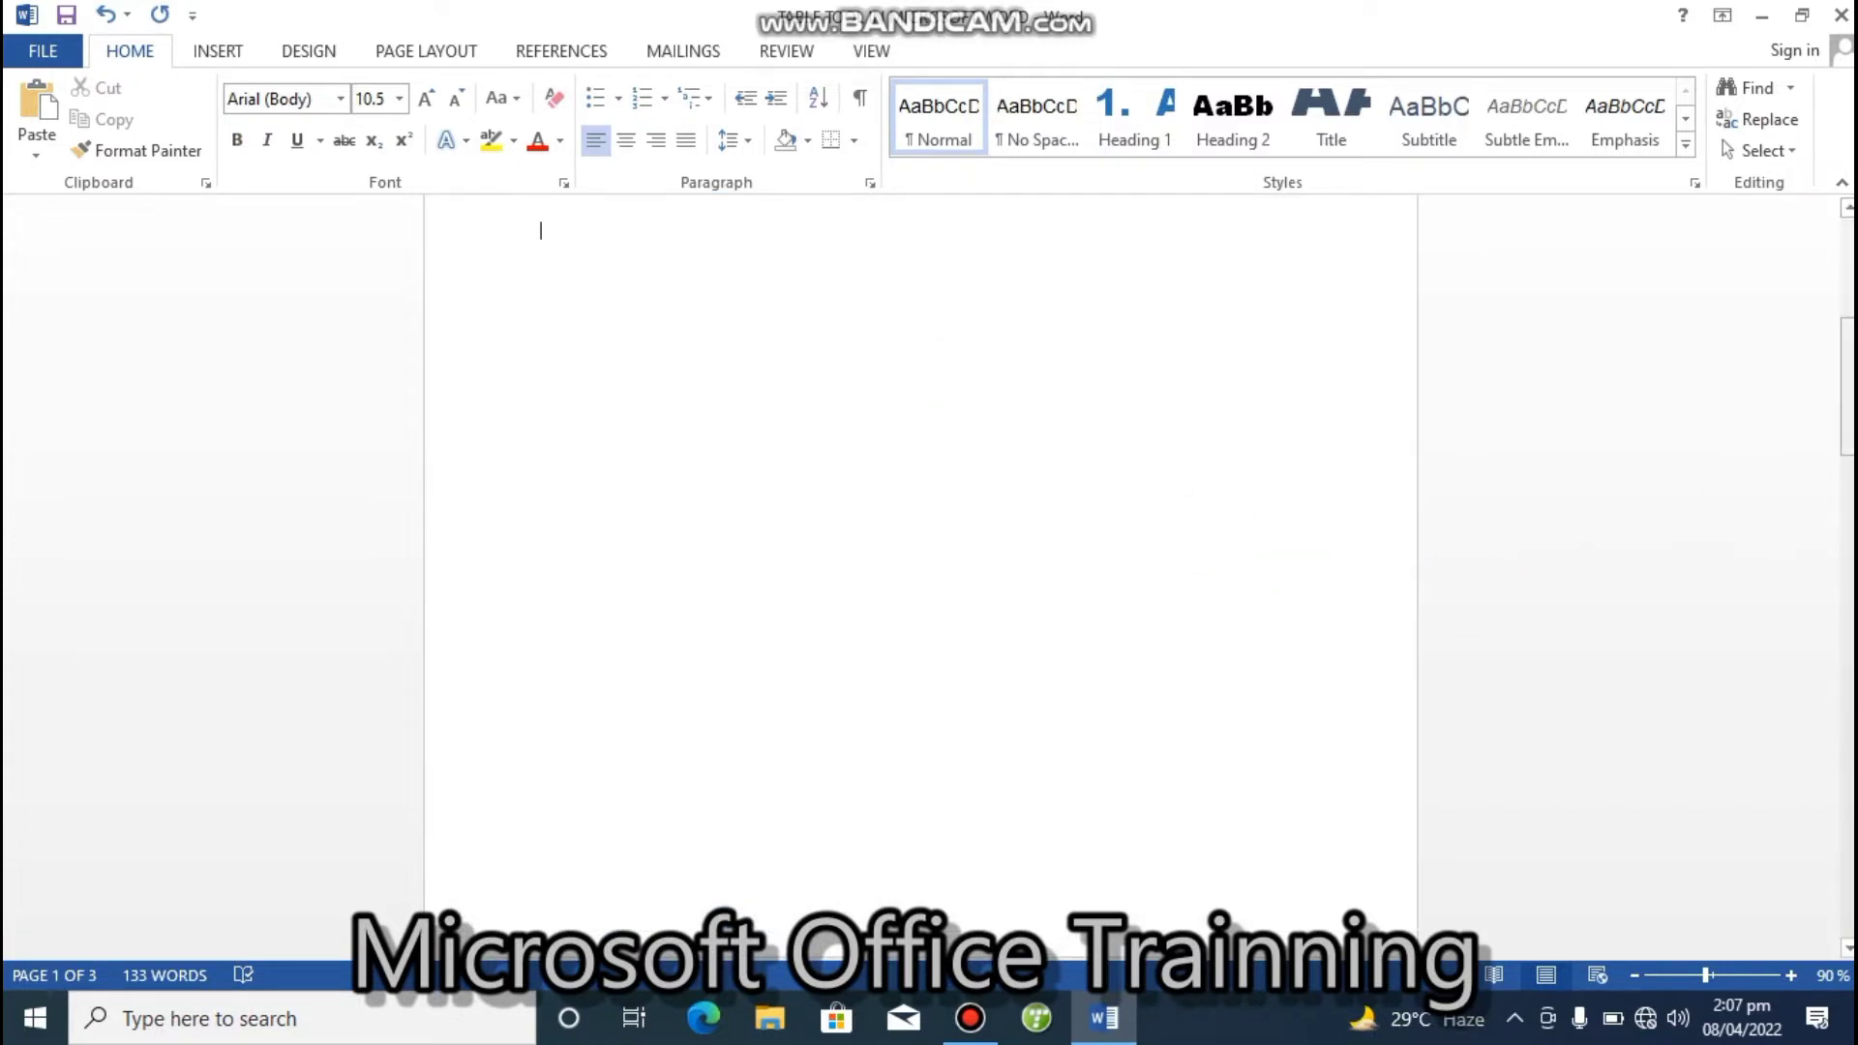
mouse_move(1849, 420)
left_mouse_down()
mouse_move(1850, 347)
mouse_move(1849, 403)
mouse_move(1849, 387)
left_mouse_up()
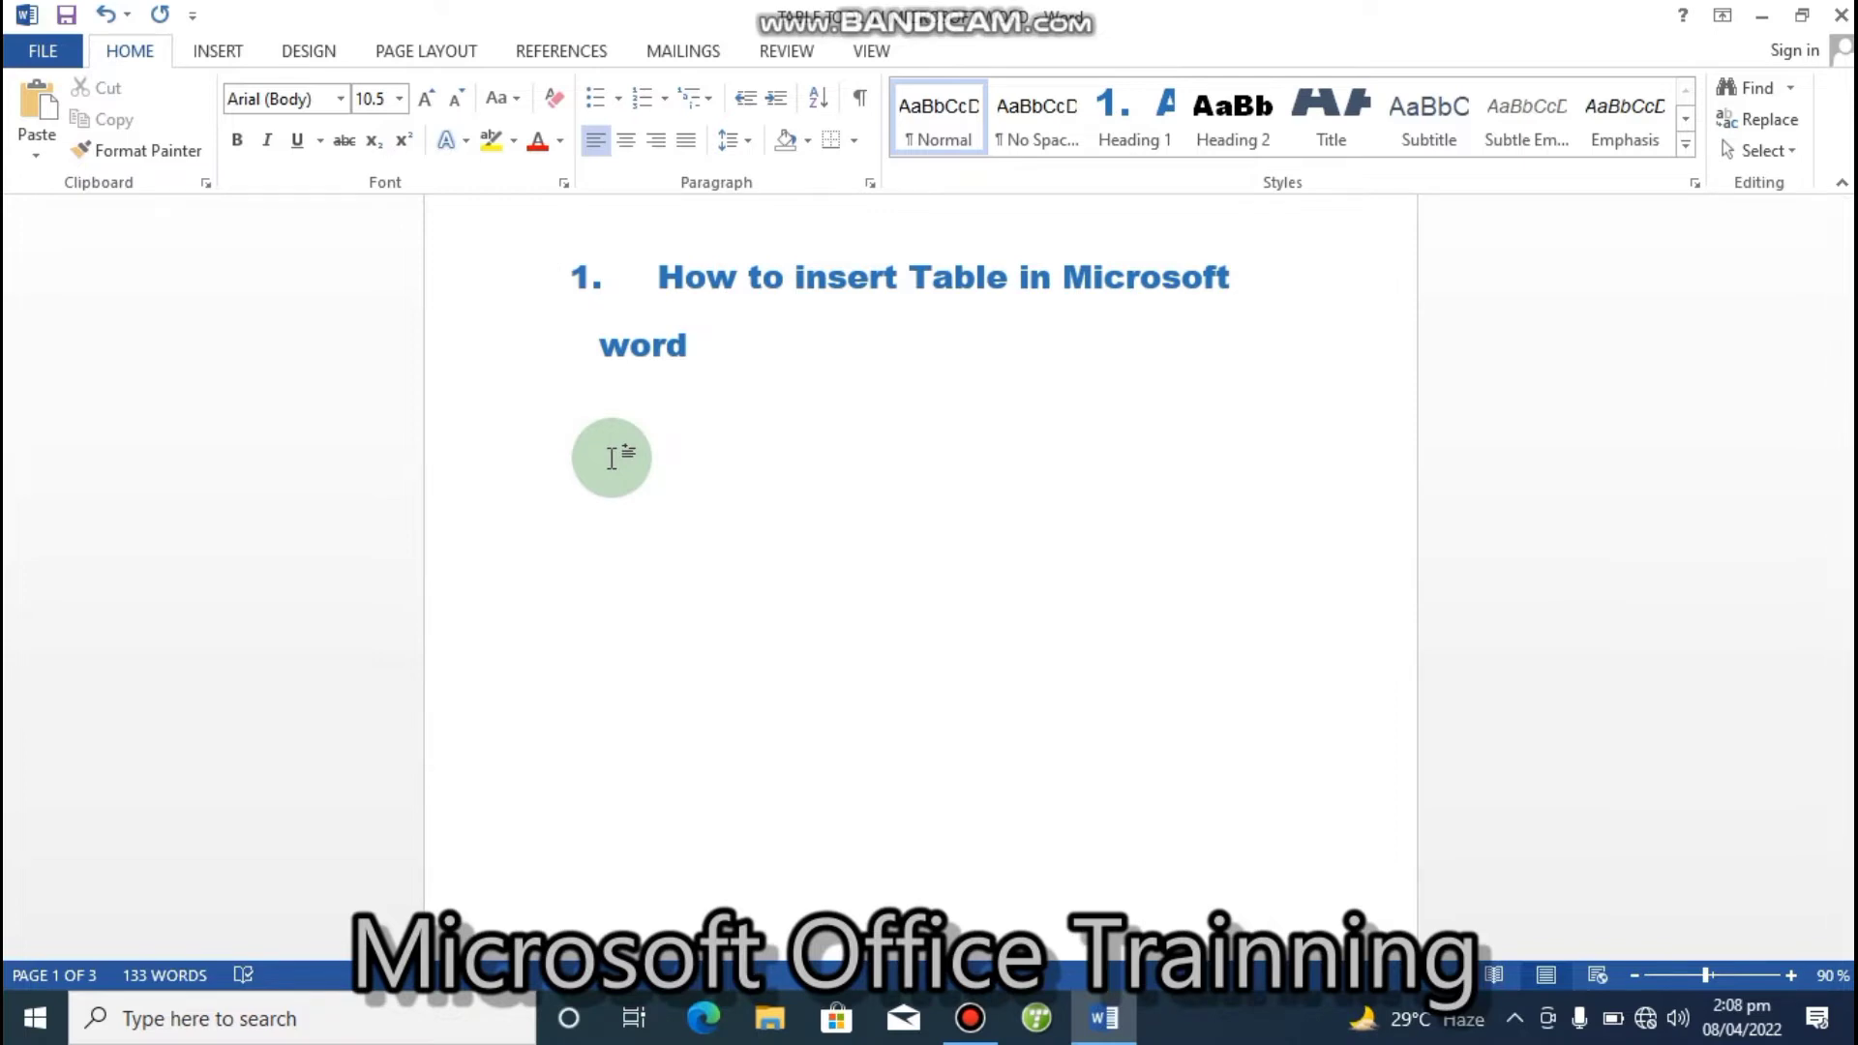
- Insert a table with eight columns and six rows below the heading "How to insert Table in Microsoft word"
left_click(211, 52)
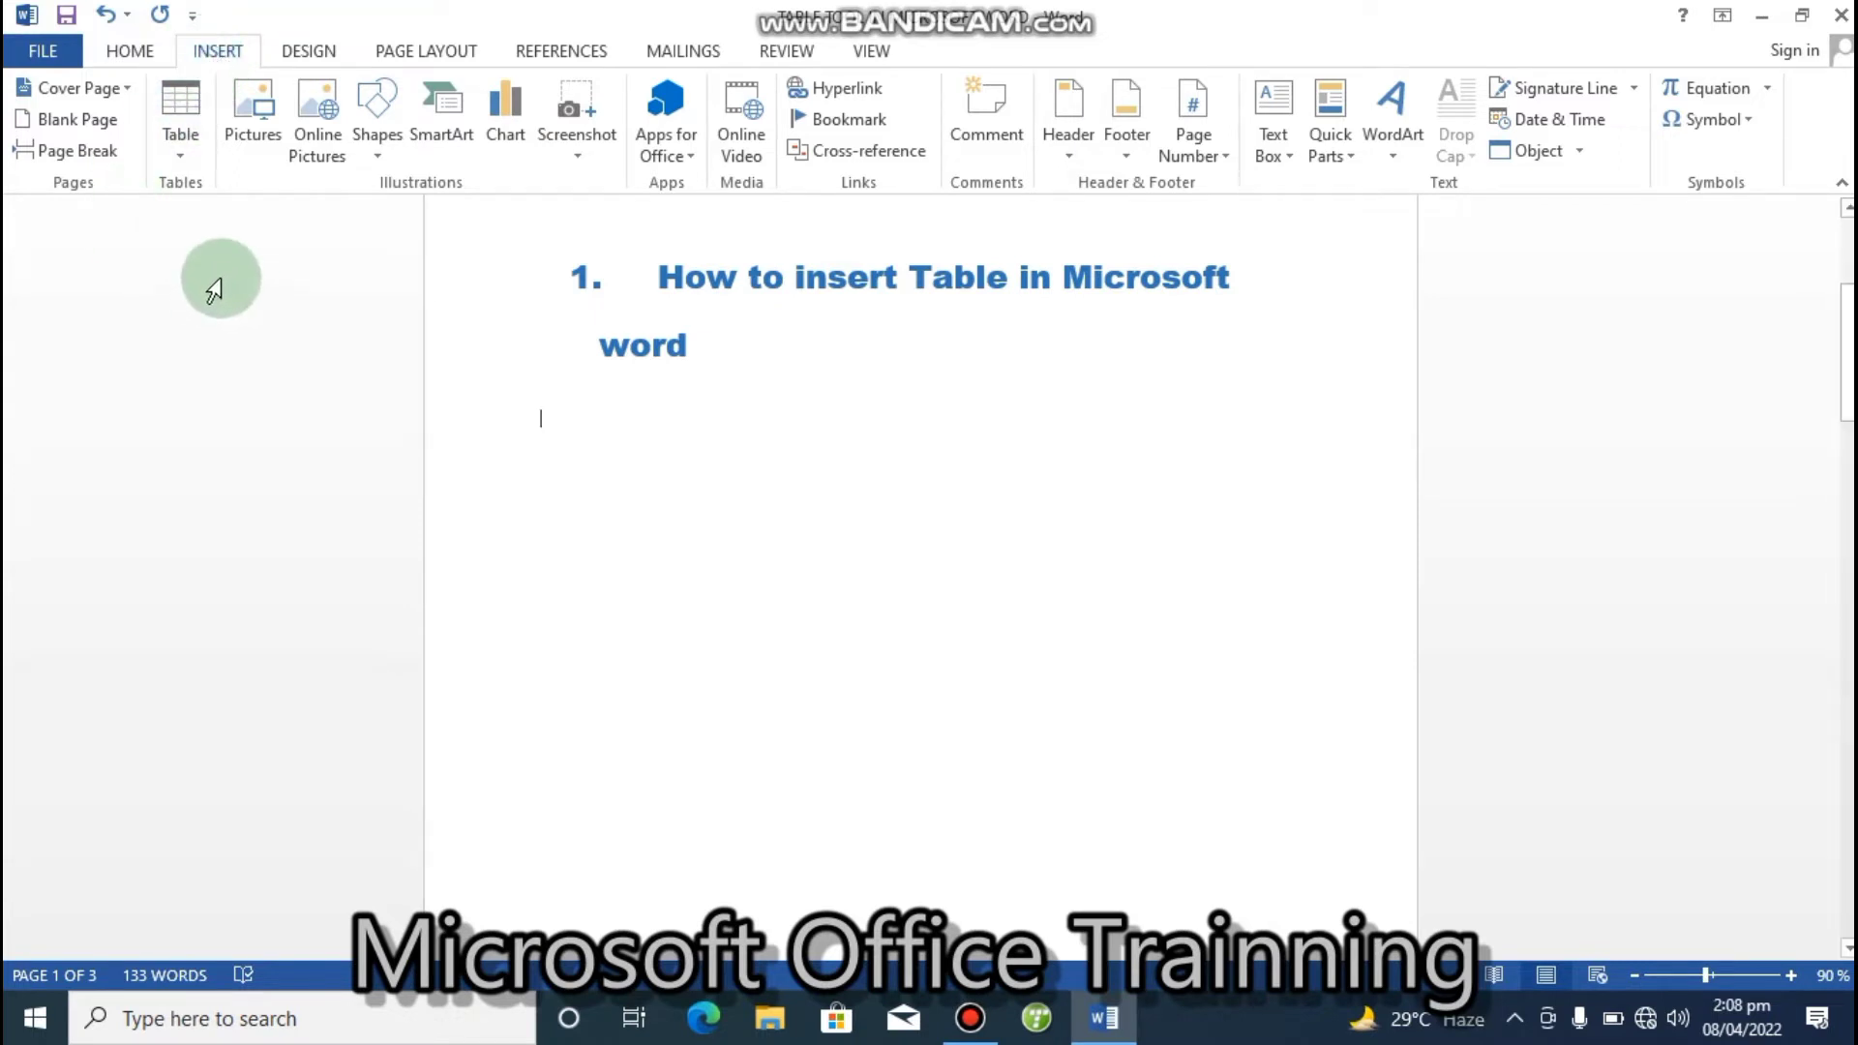
left_click(181, 157)
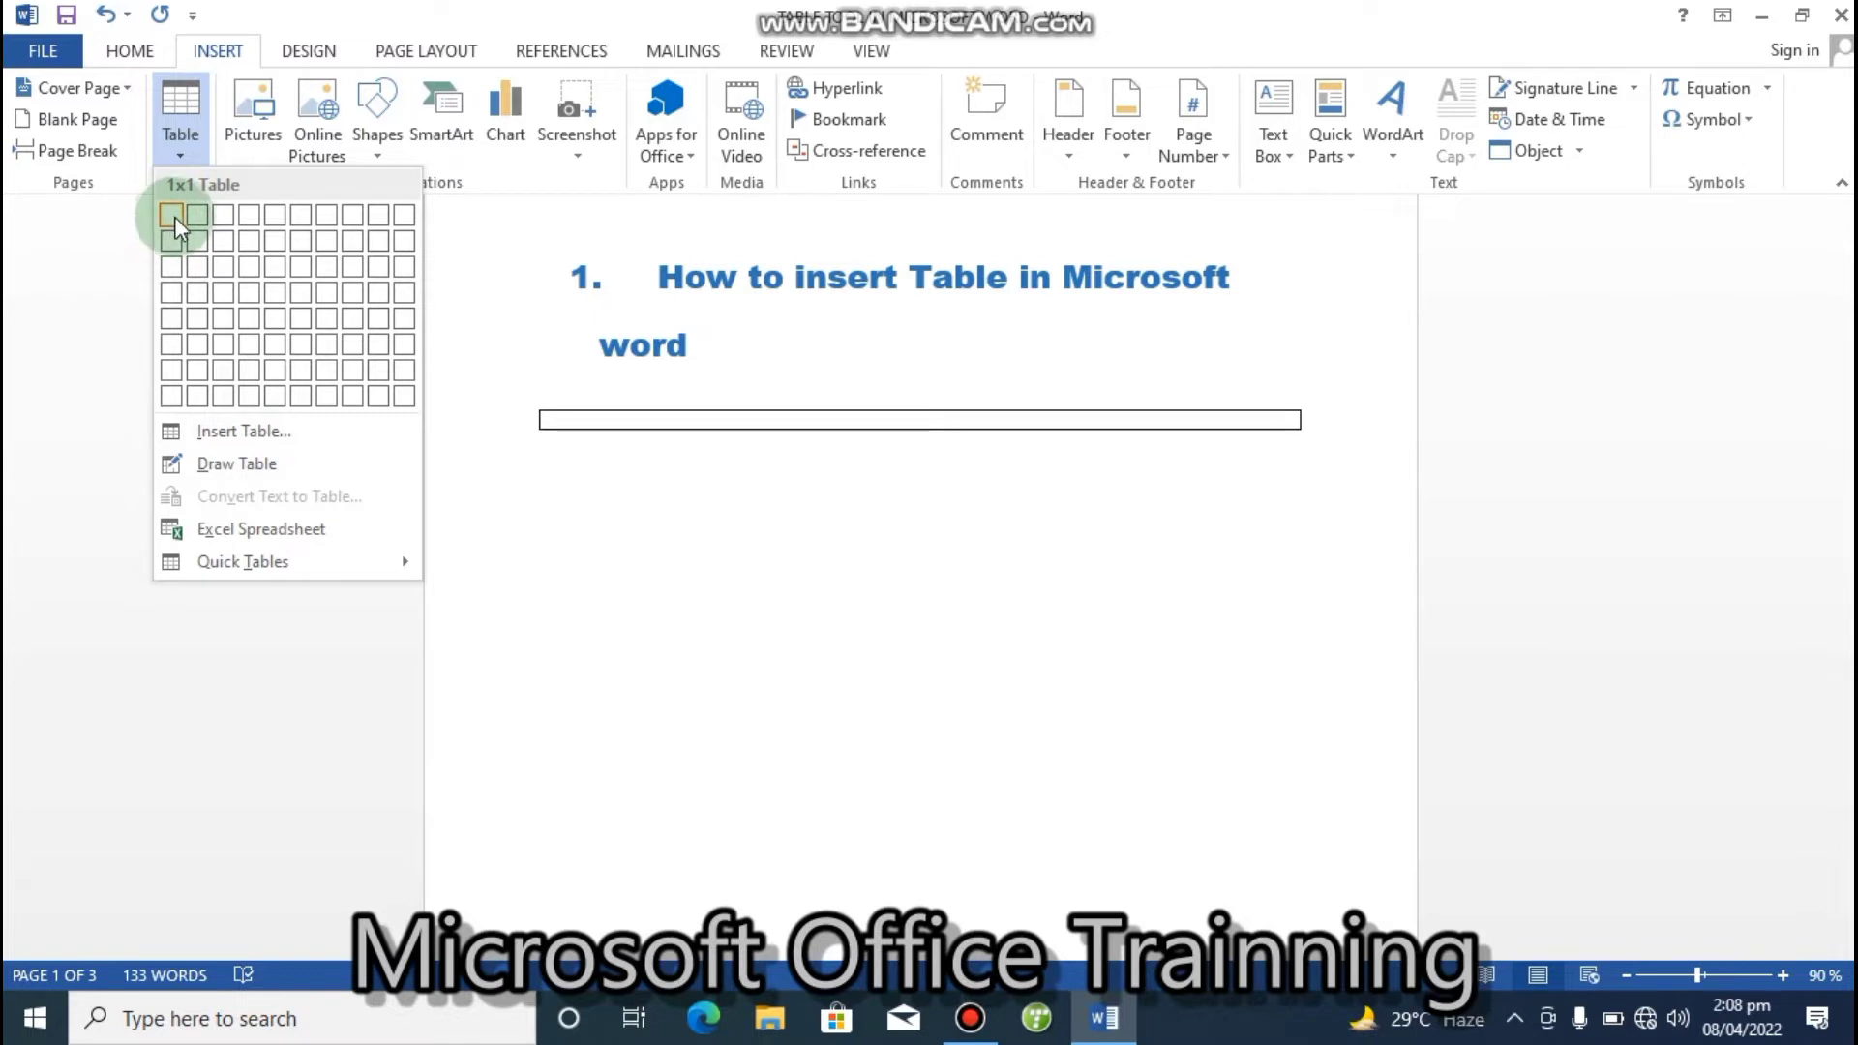
left_click(360, 344)
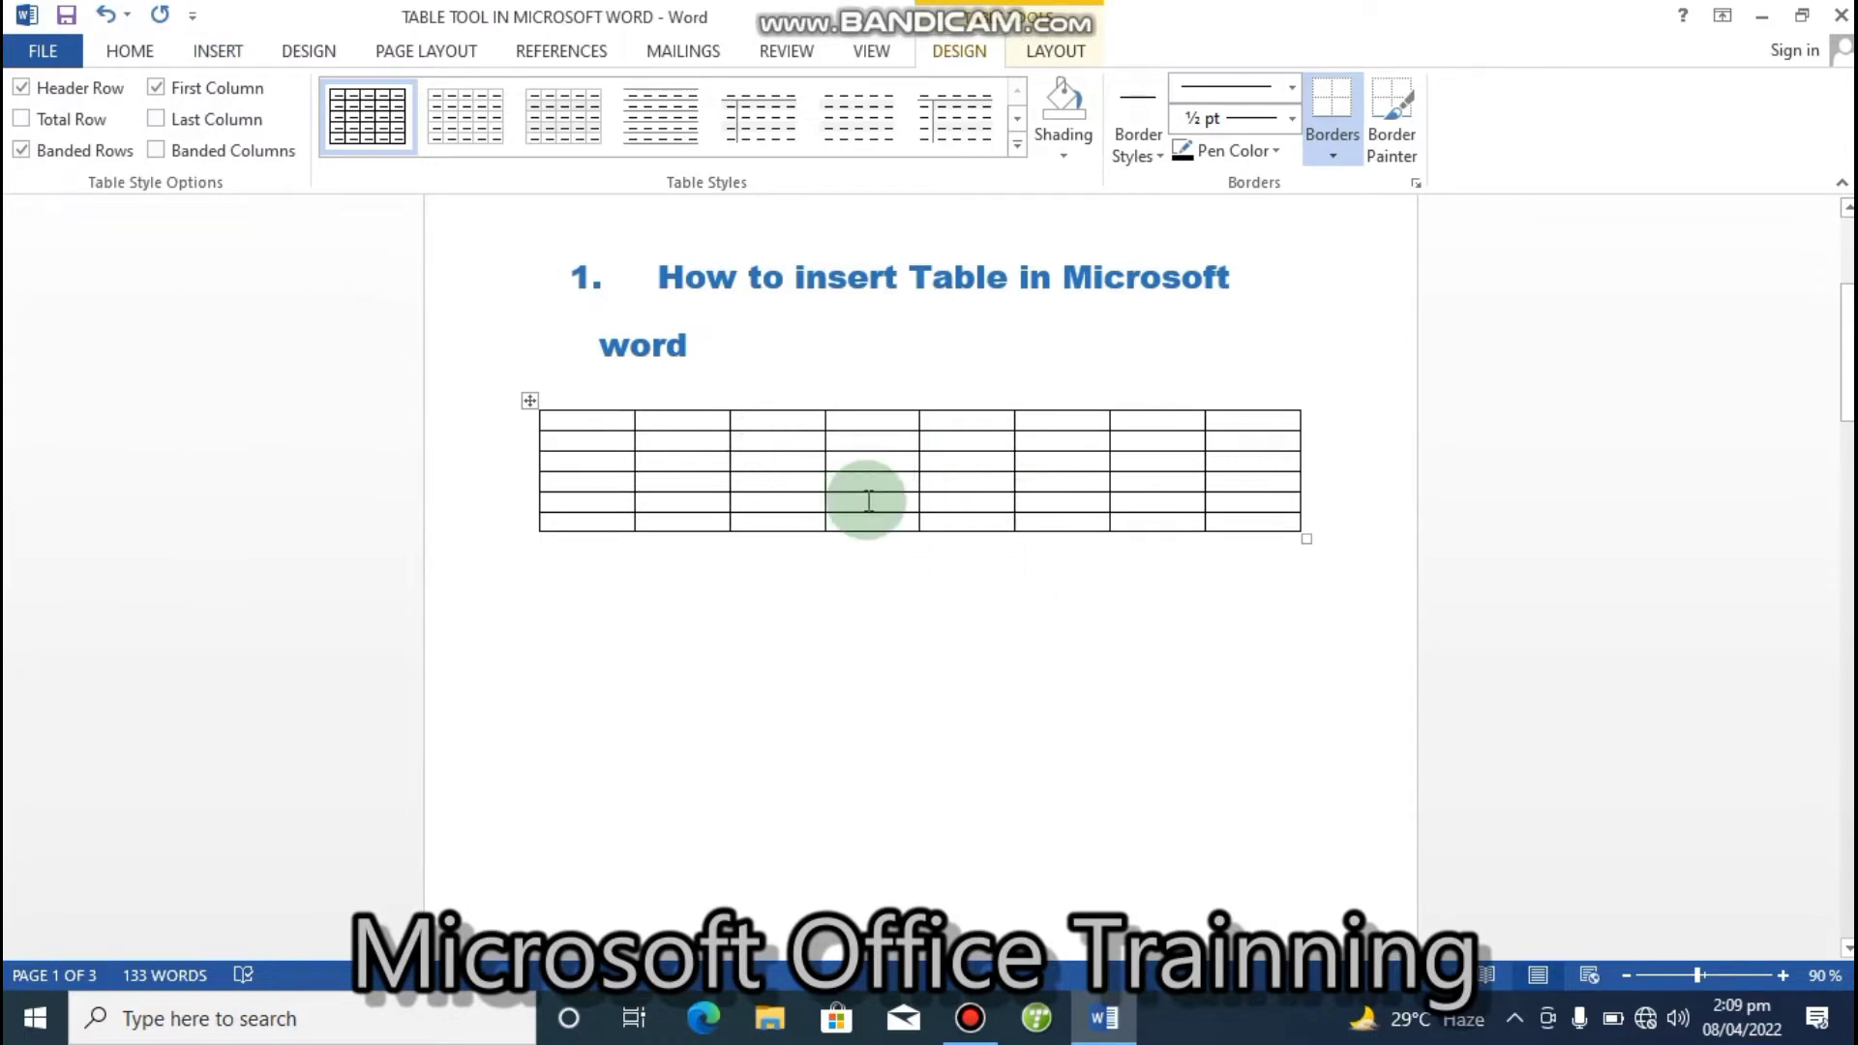
- Examine the design and layout tools available for the inserted table, including the delete options
left_click(1083, 617)
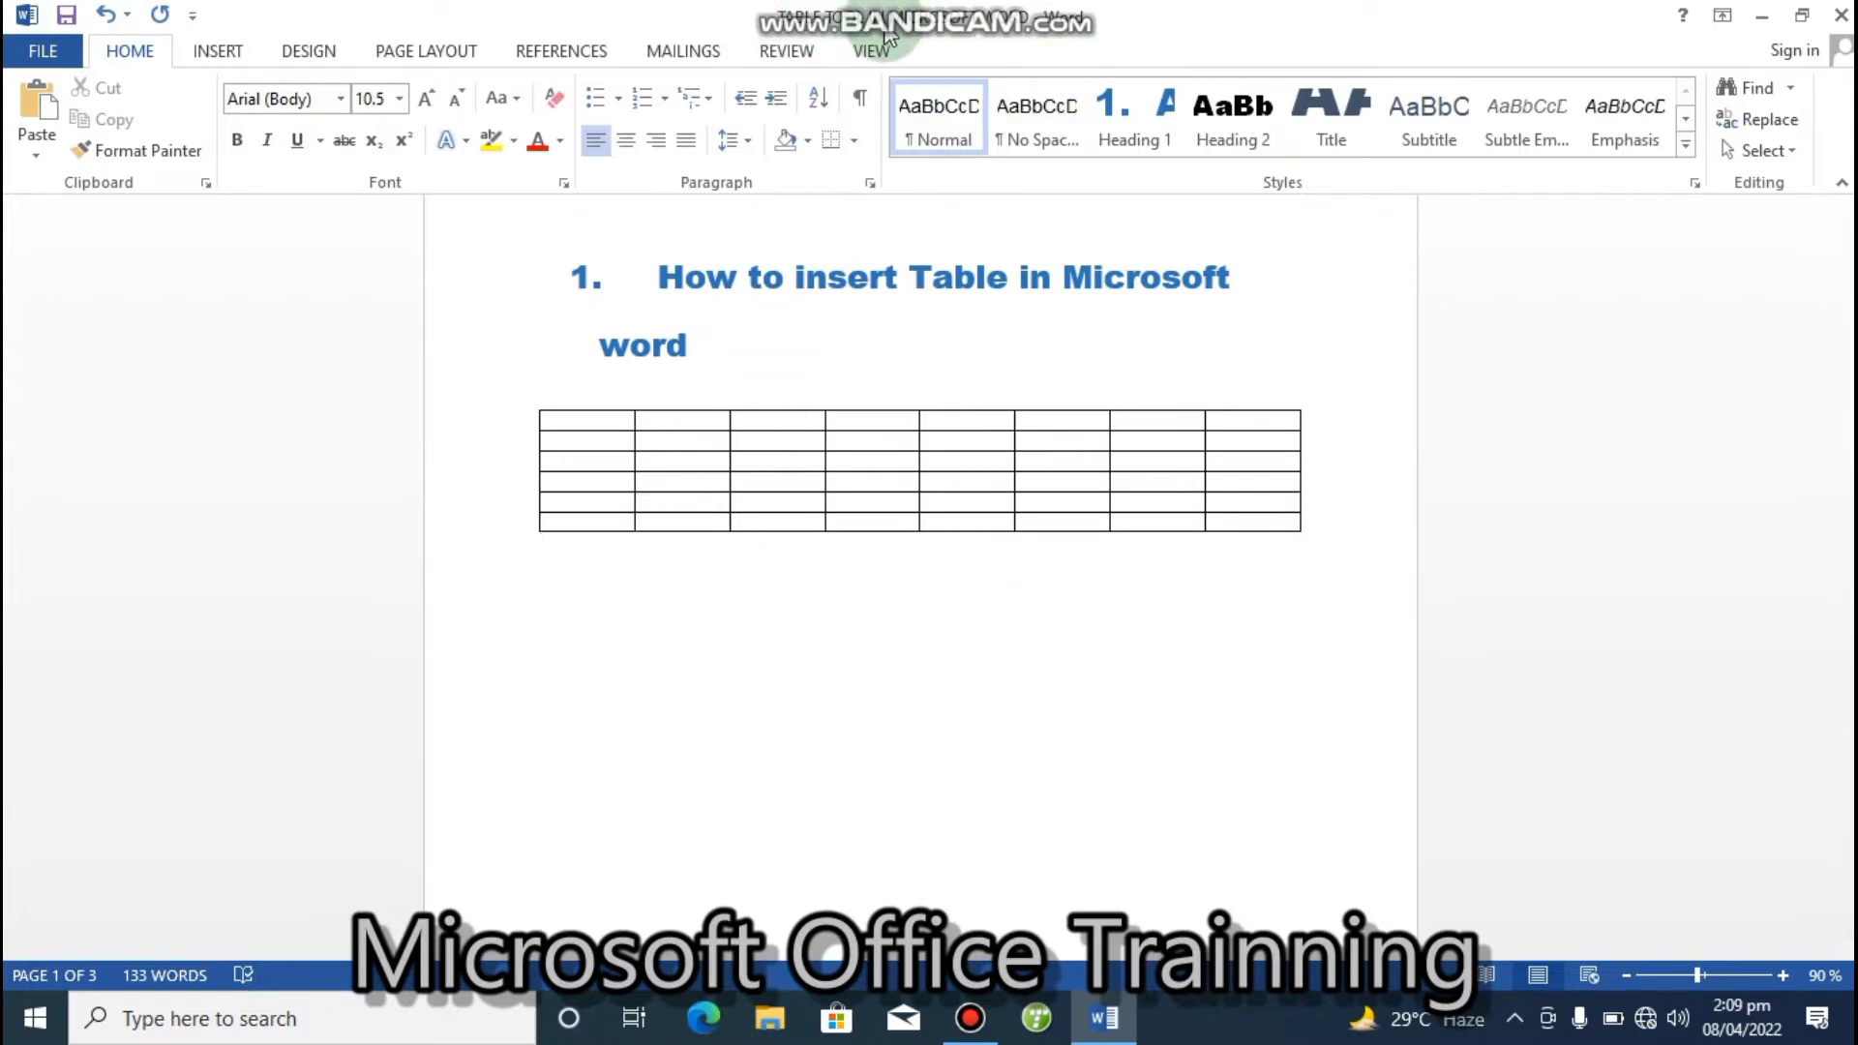
left_click(843, 440)
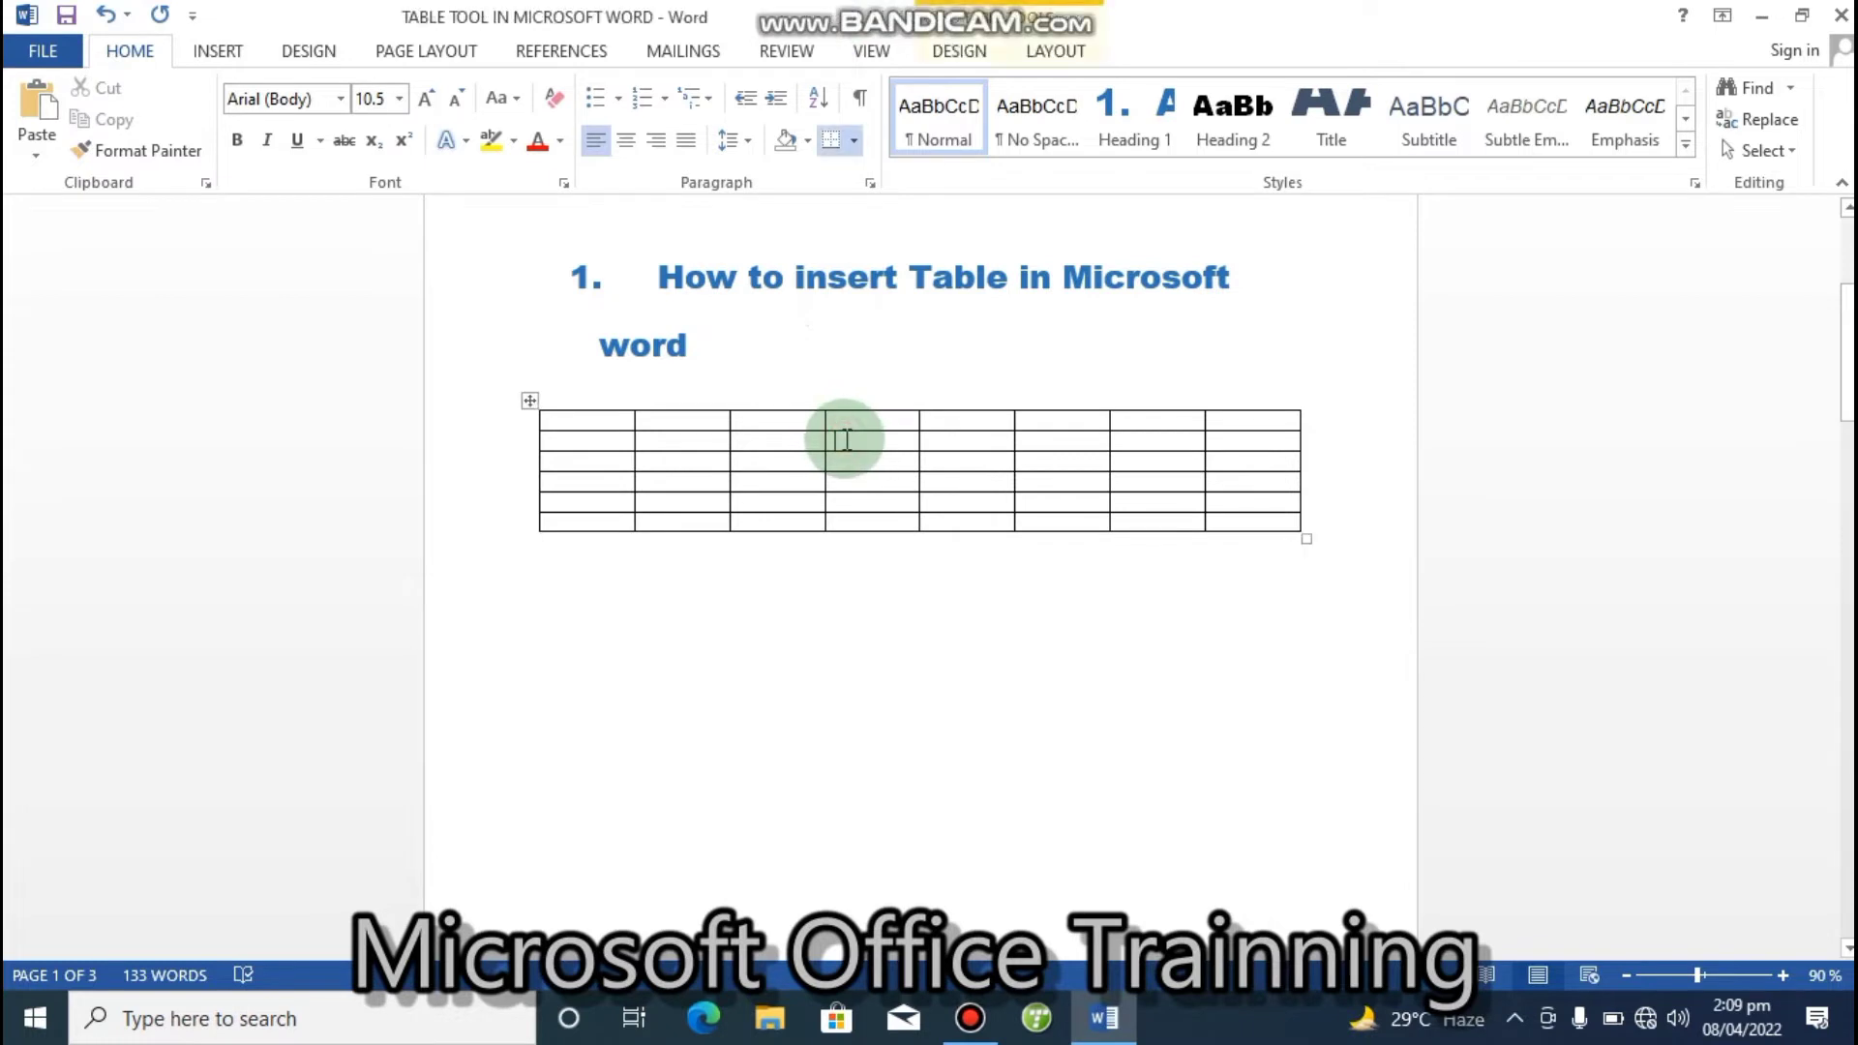
left_click(1032, 53)
left_click(968, 50)
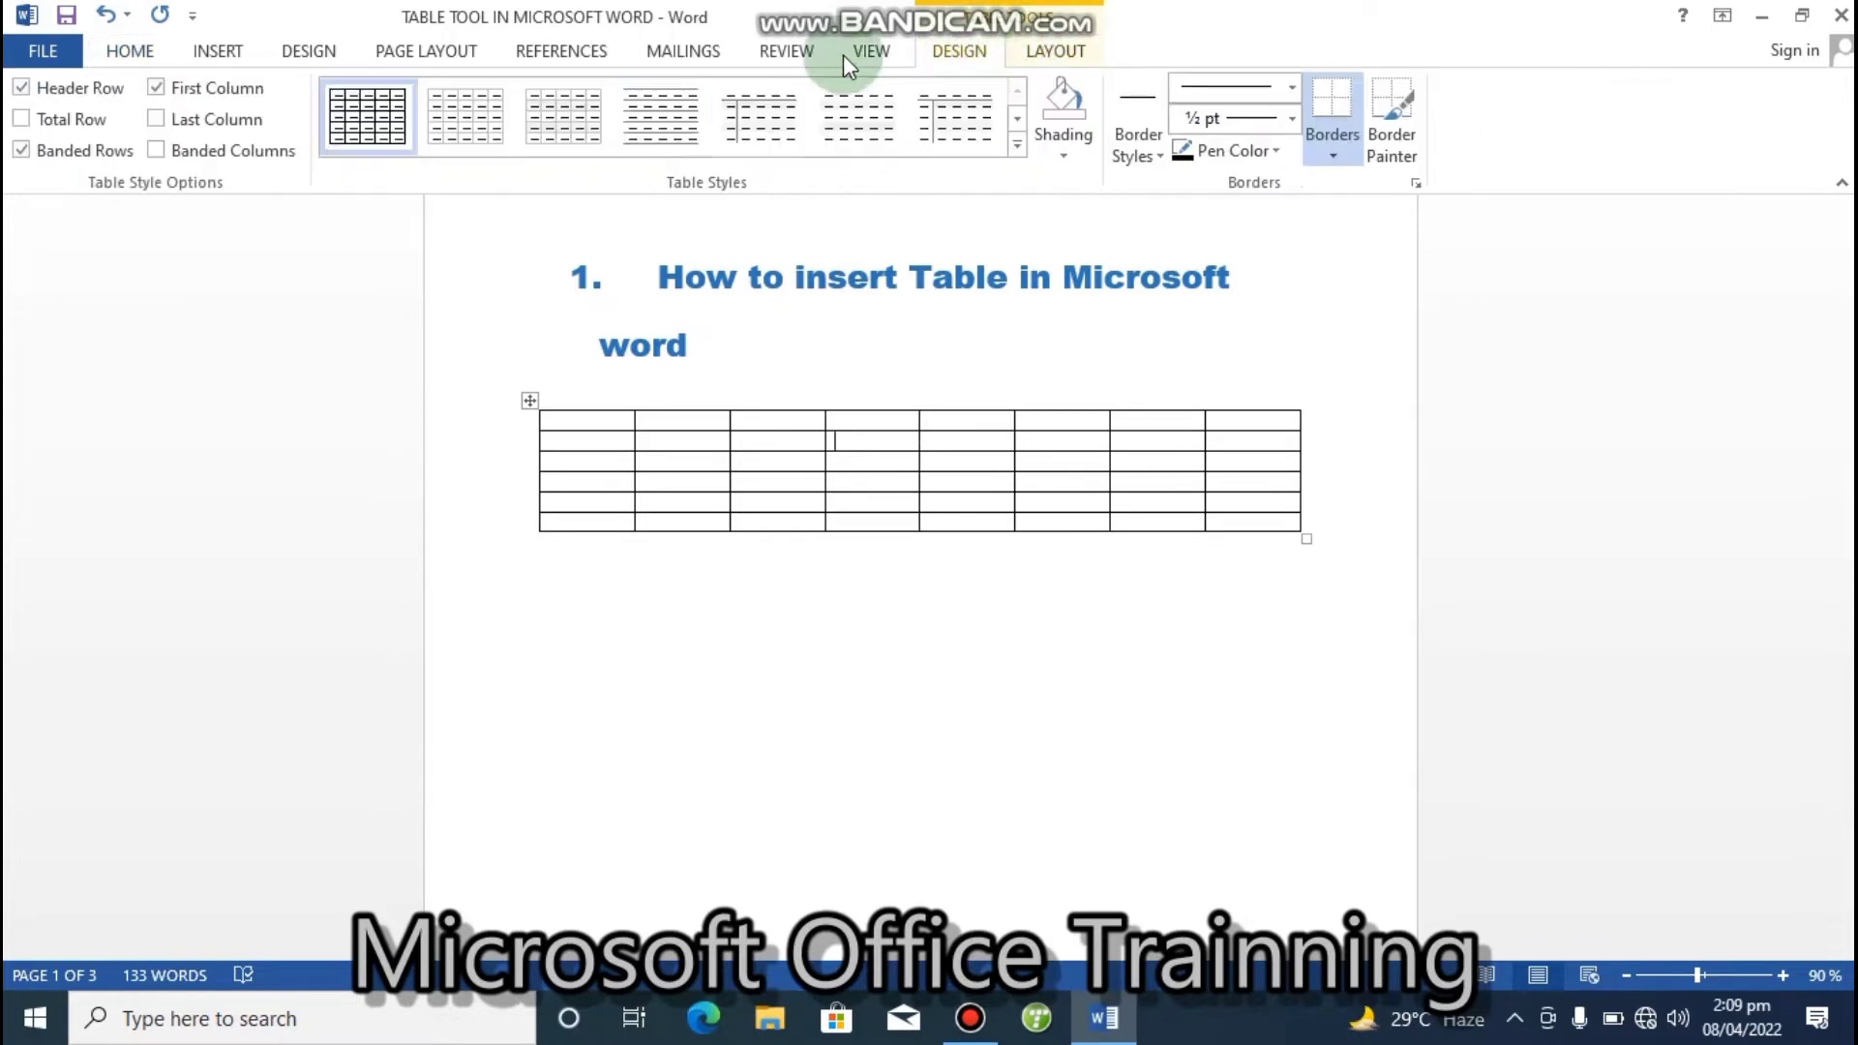
left_click(1055, 53)
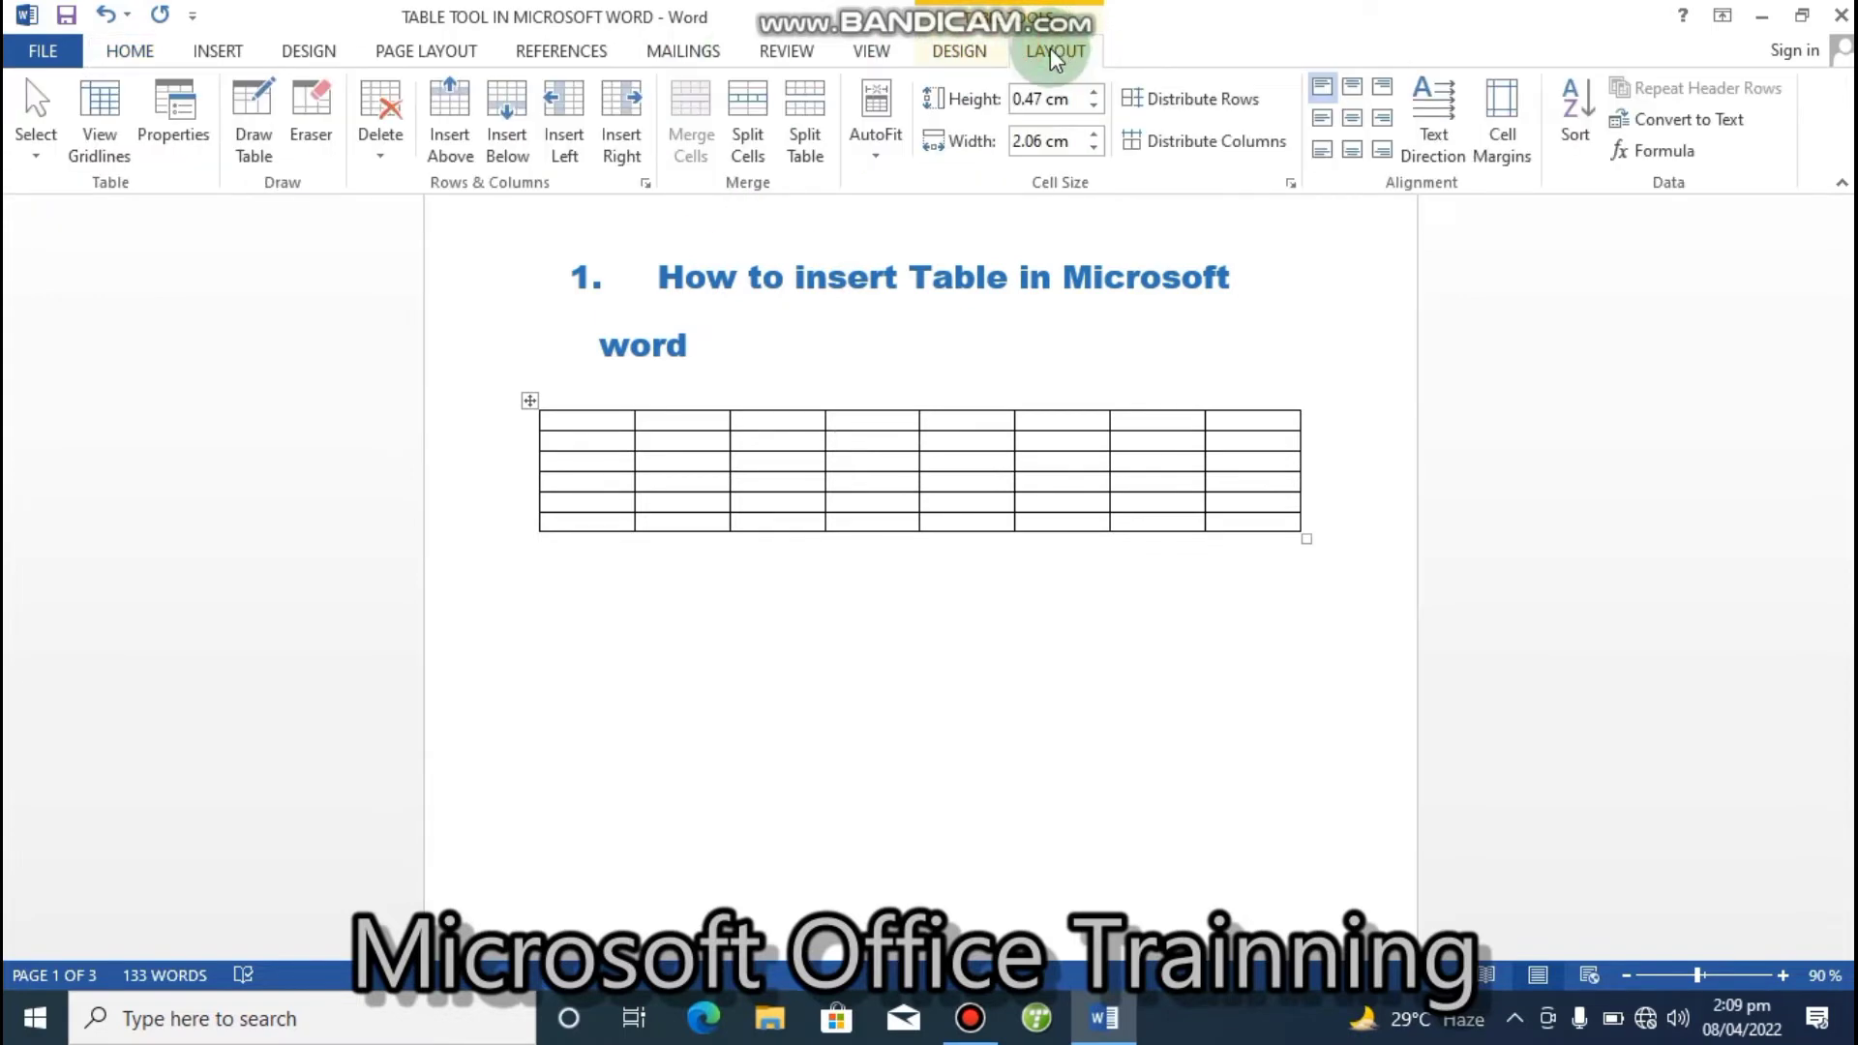
left_click(383, 164)
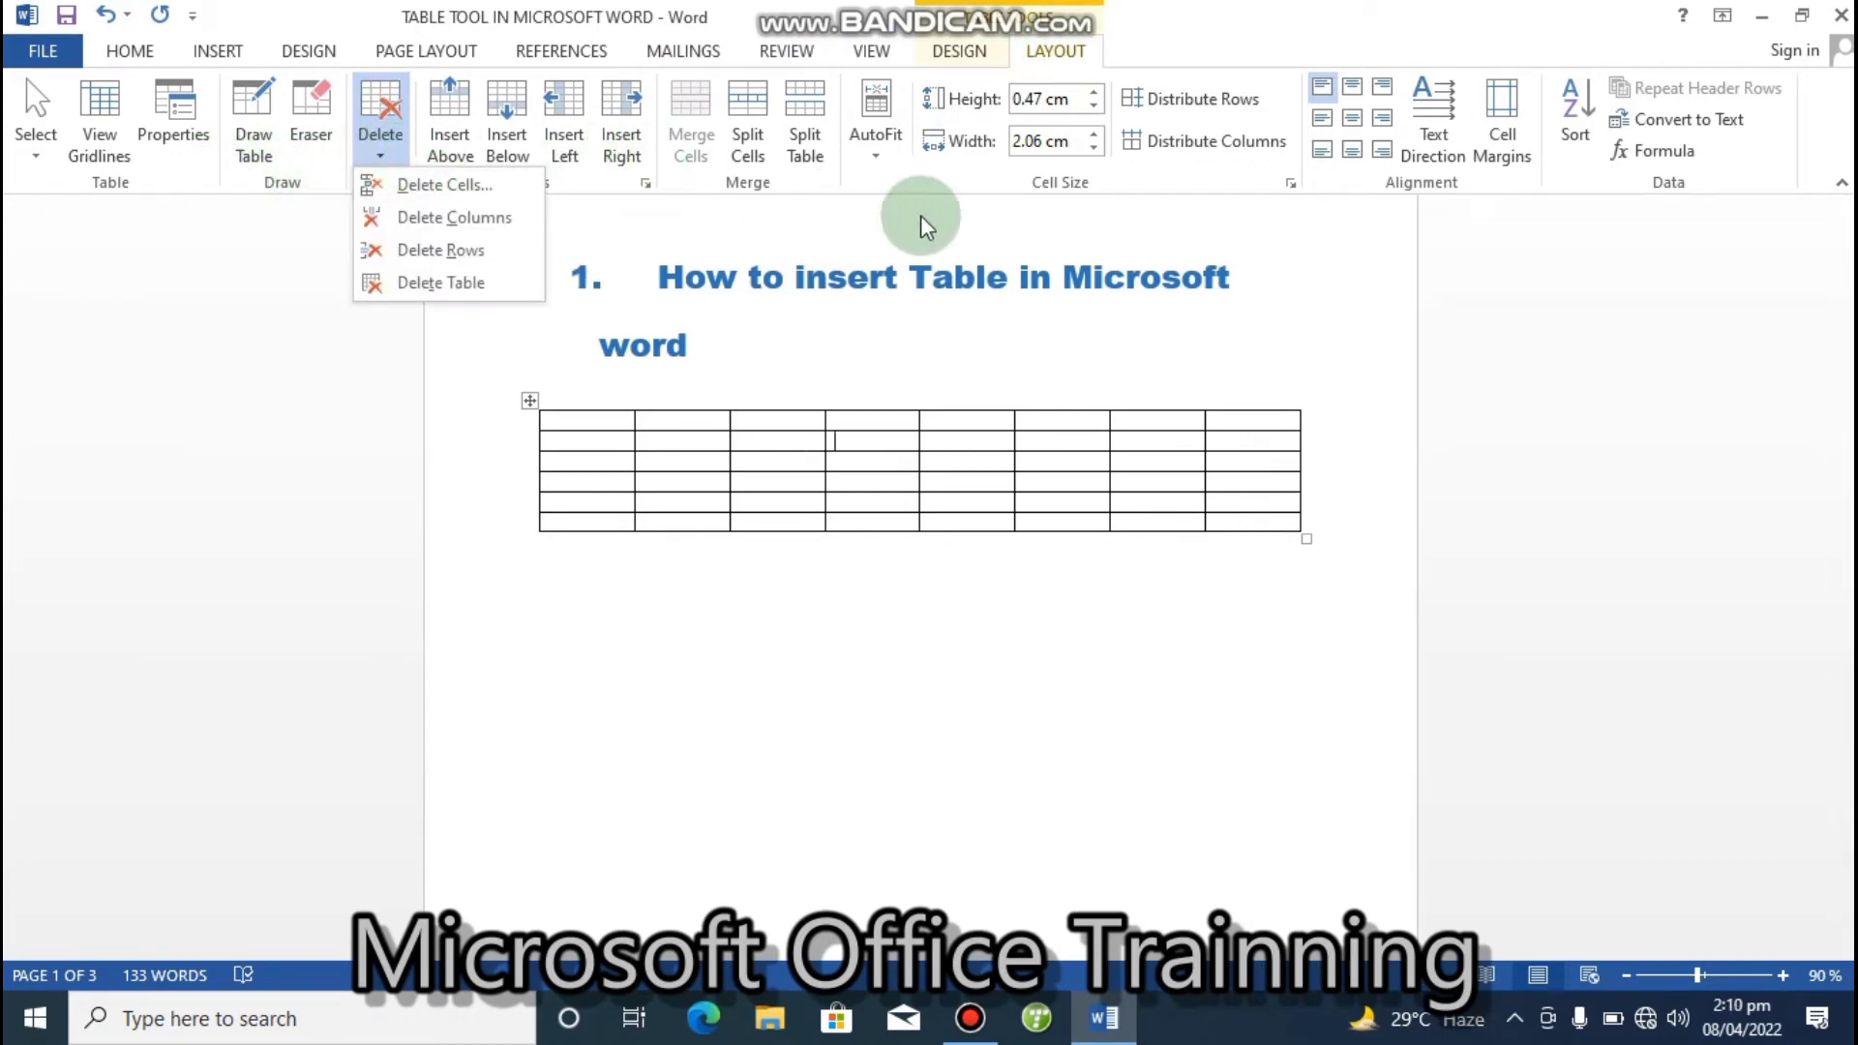
left_click(1180, 619)
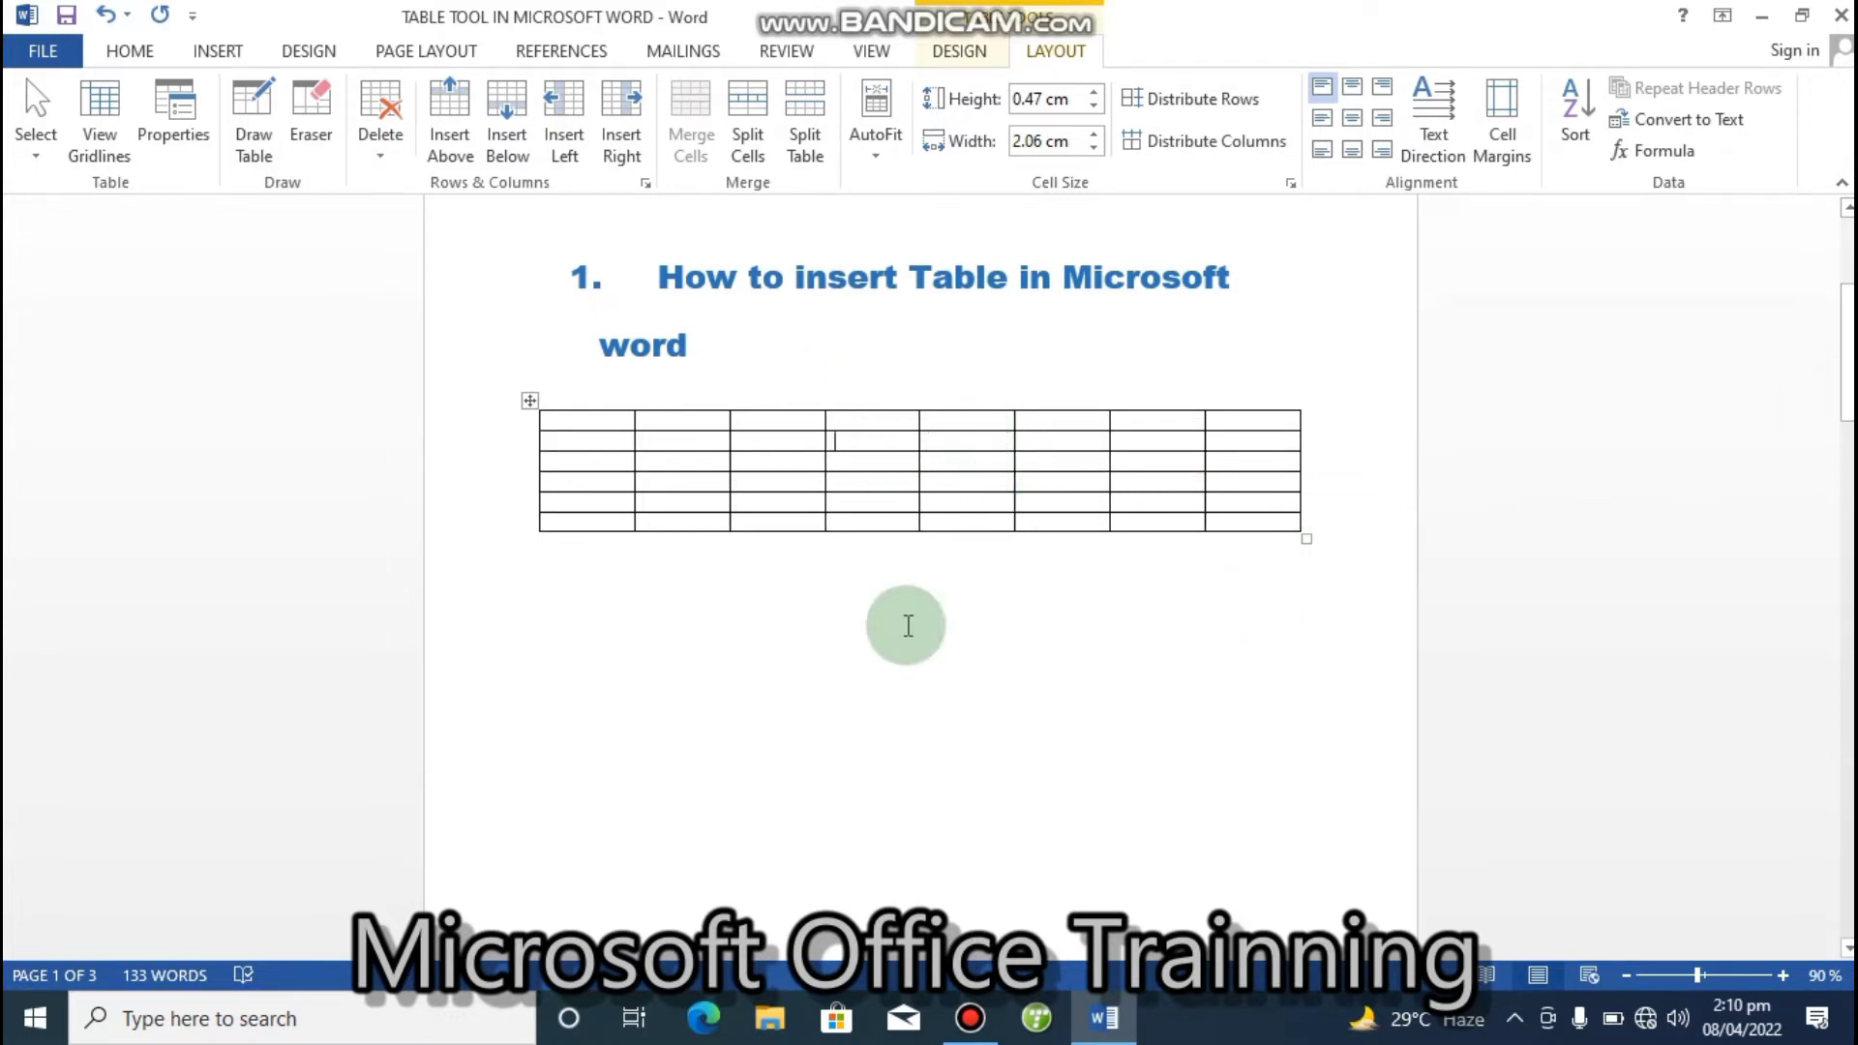
- Insert a second table with 6 columns and 5 rows below the first one and enlarge it in both directions
left_click(602, 617)
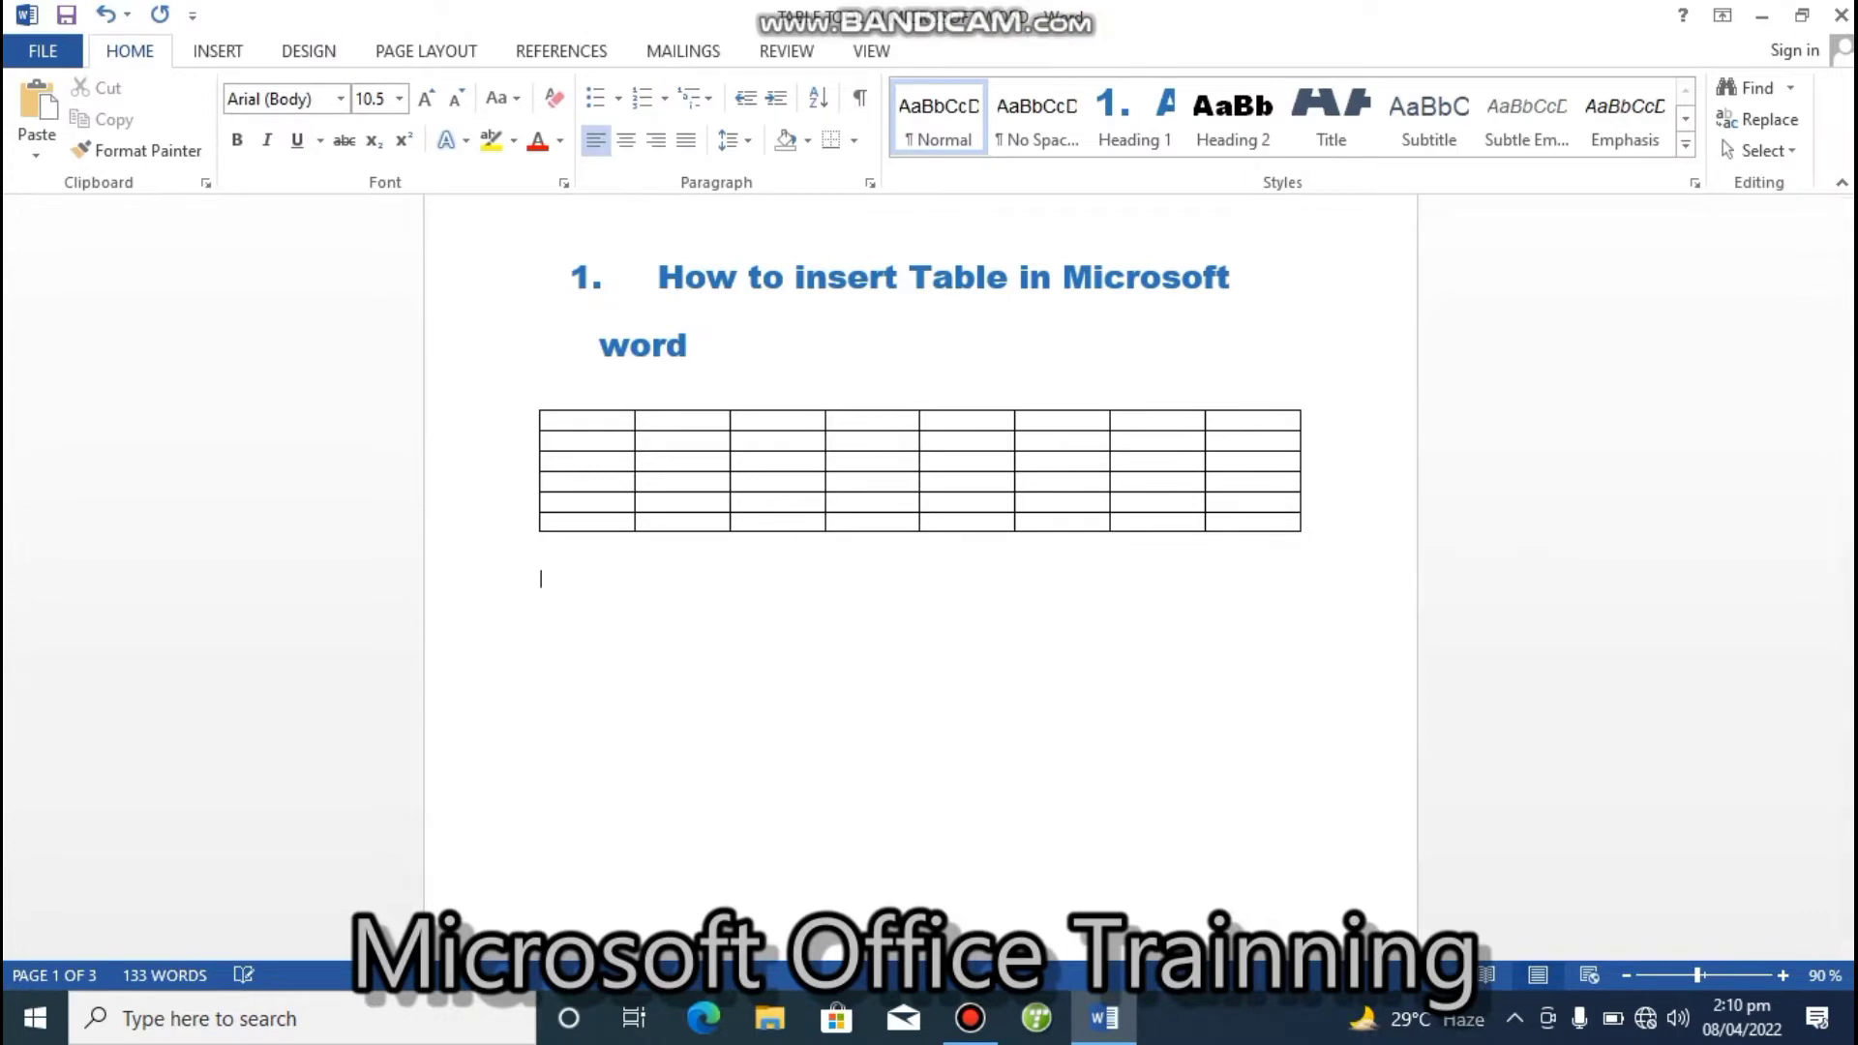
left_click(229, 57)
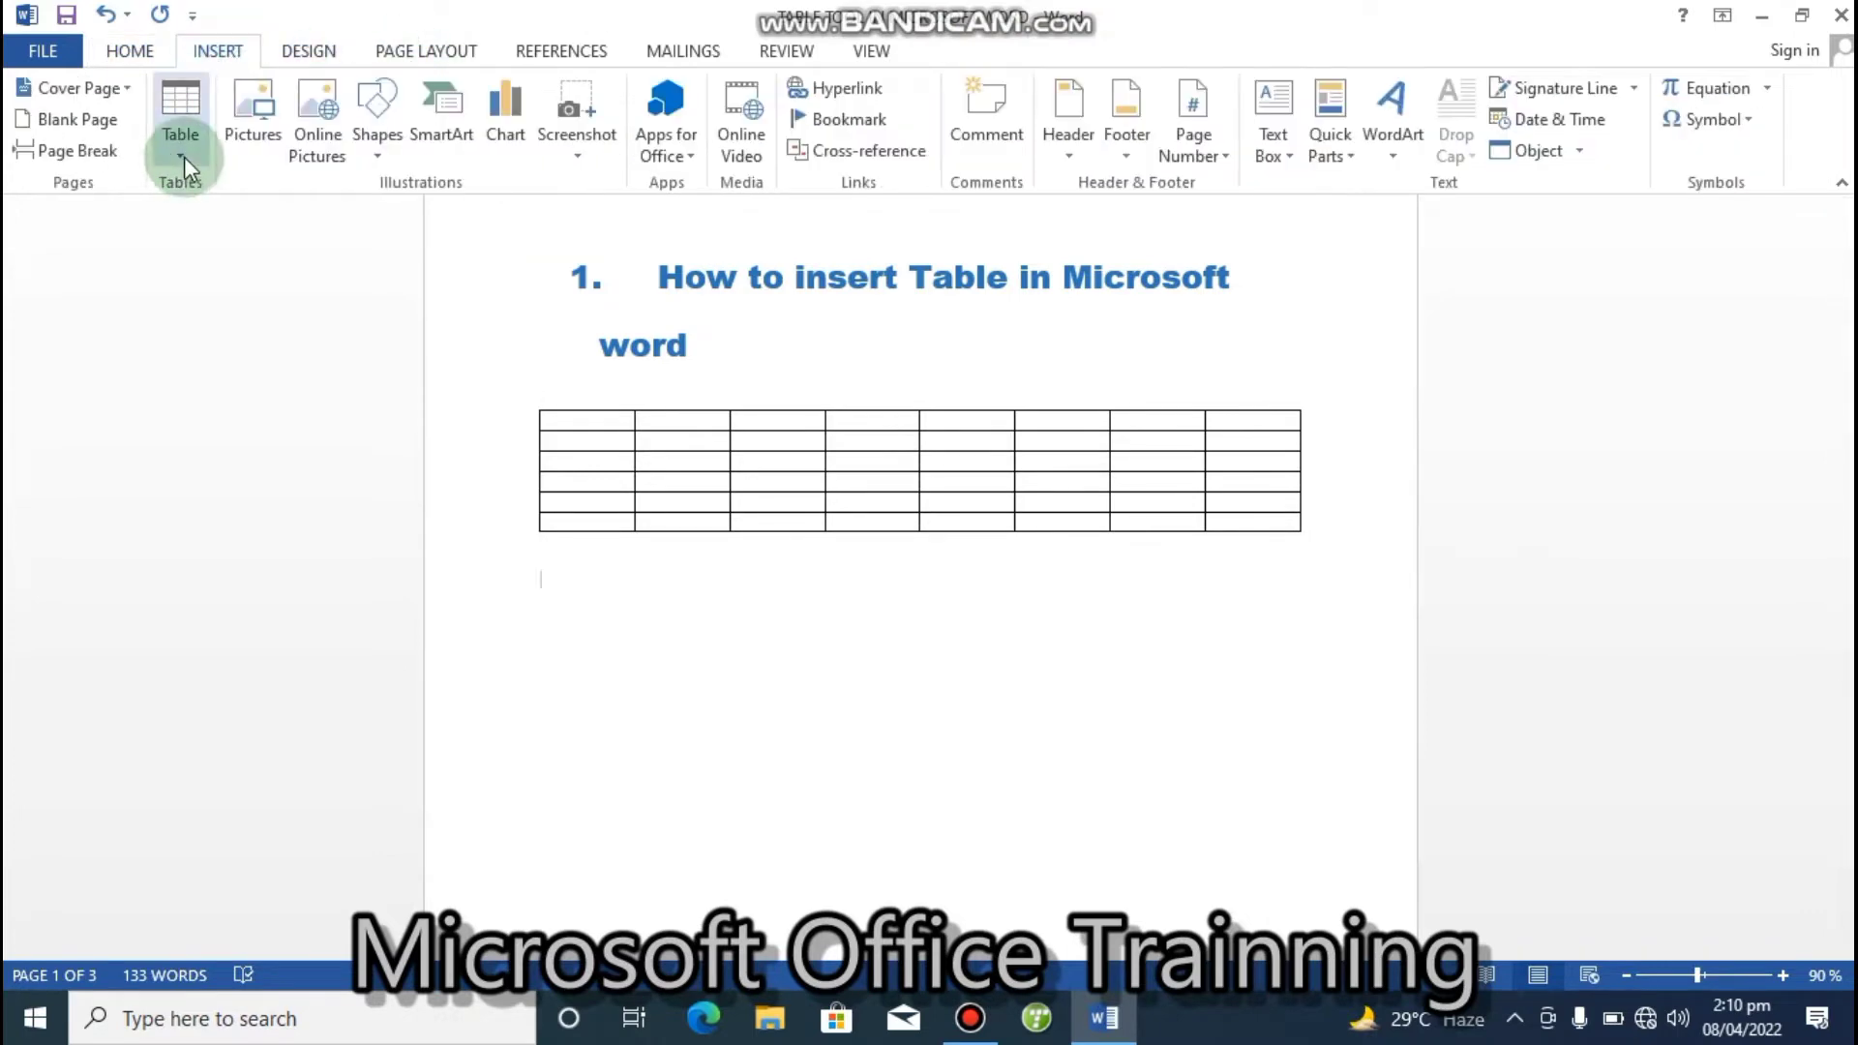
left_click(184, 157)
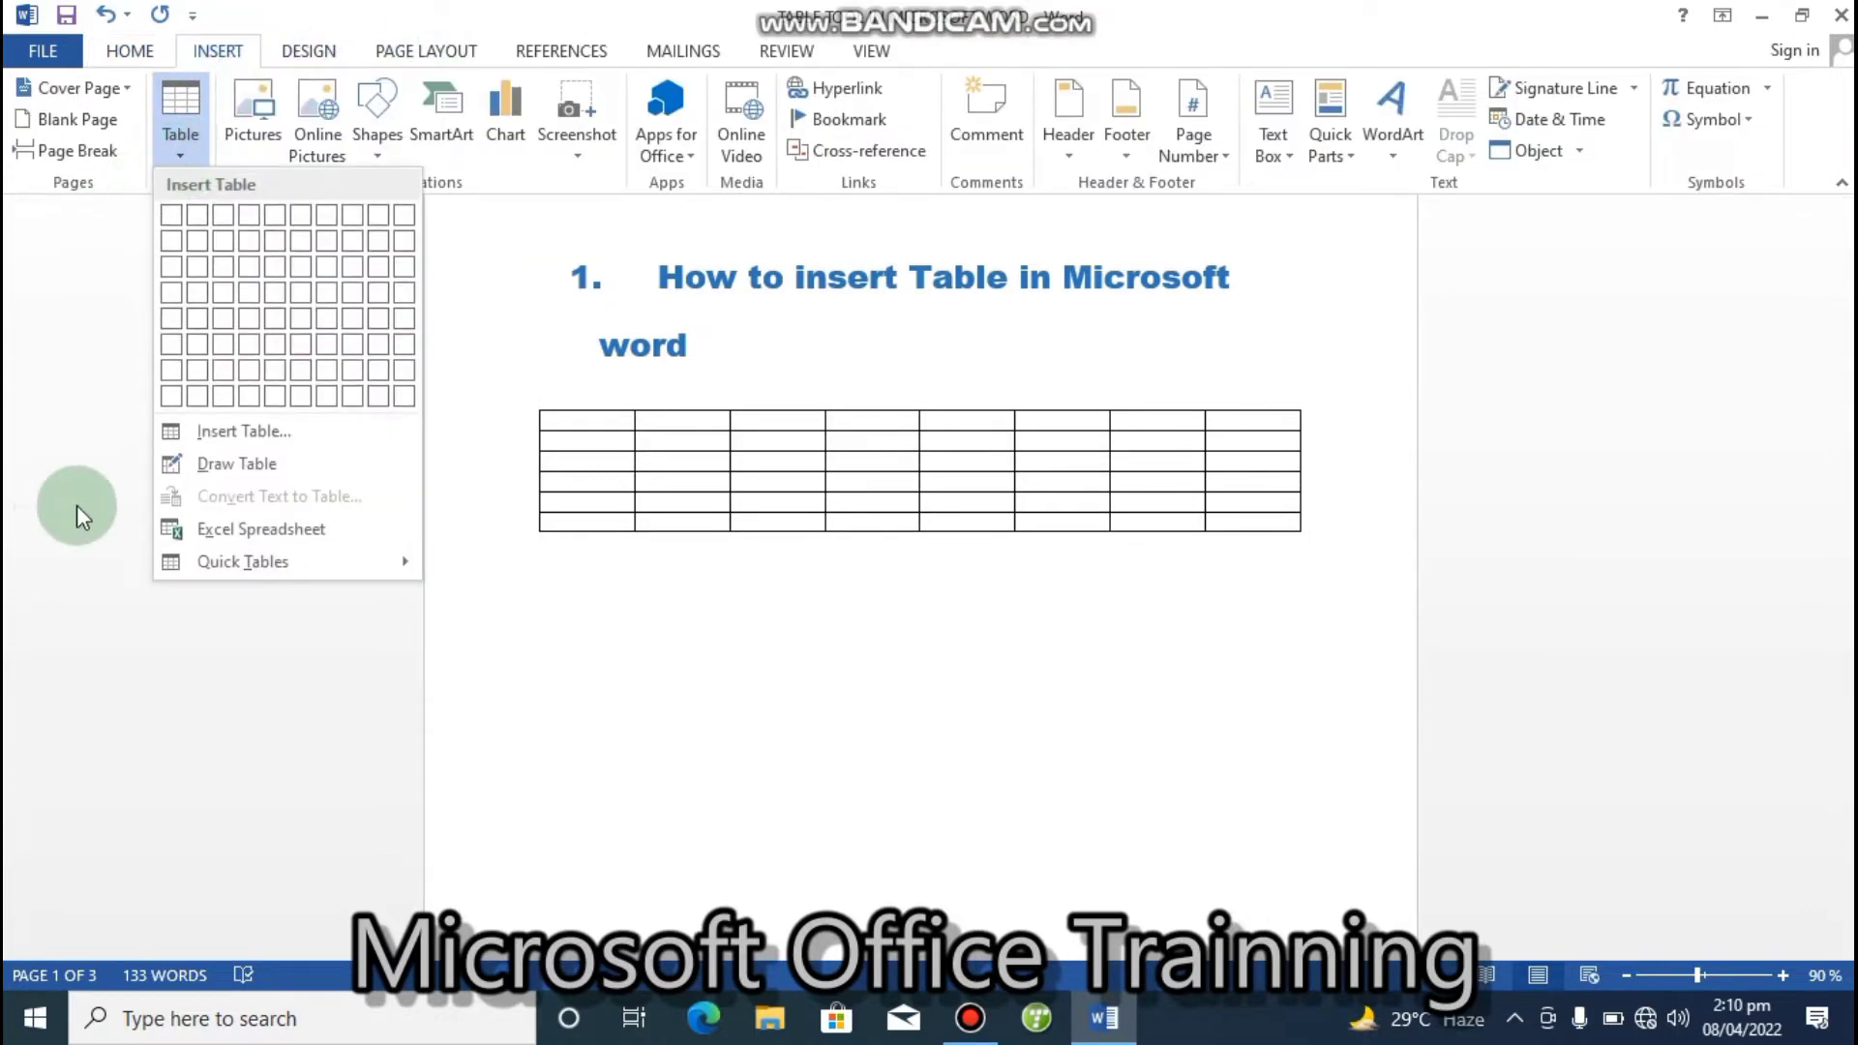
left_click(214, 442)
left_click(968, 379)
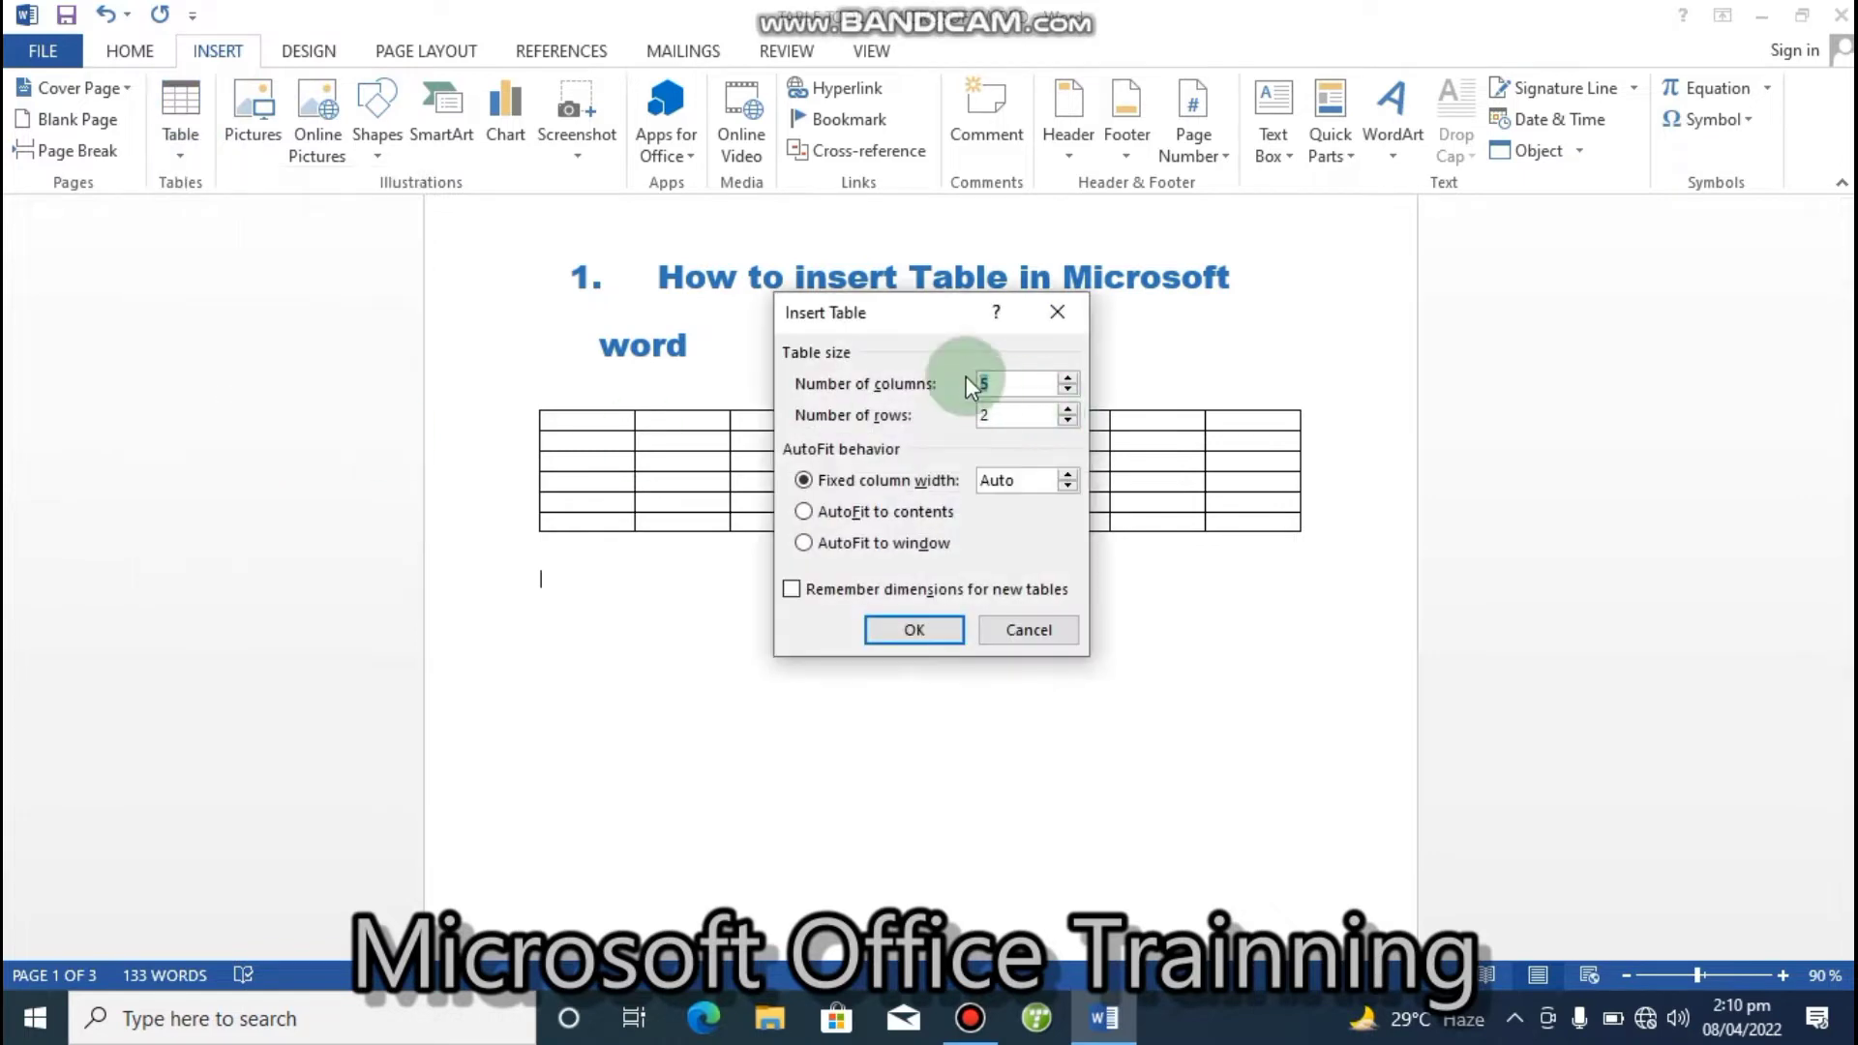
left_click_drag(924, 327, 963, 562)
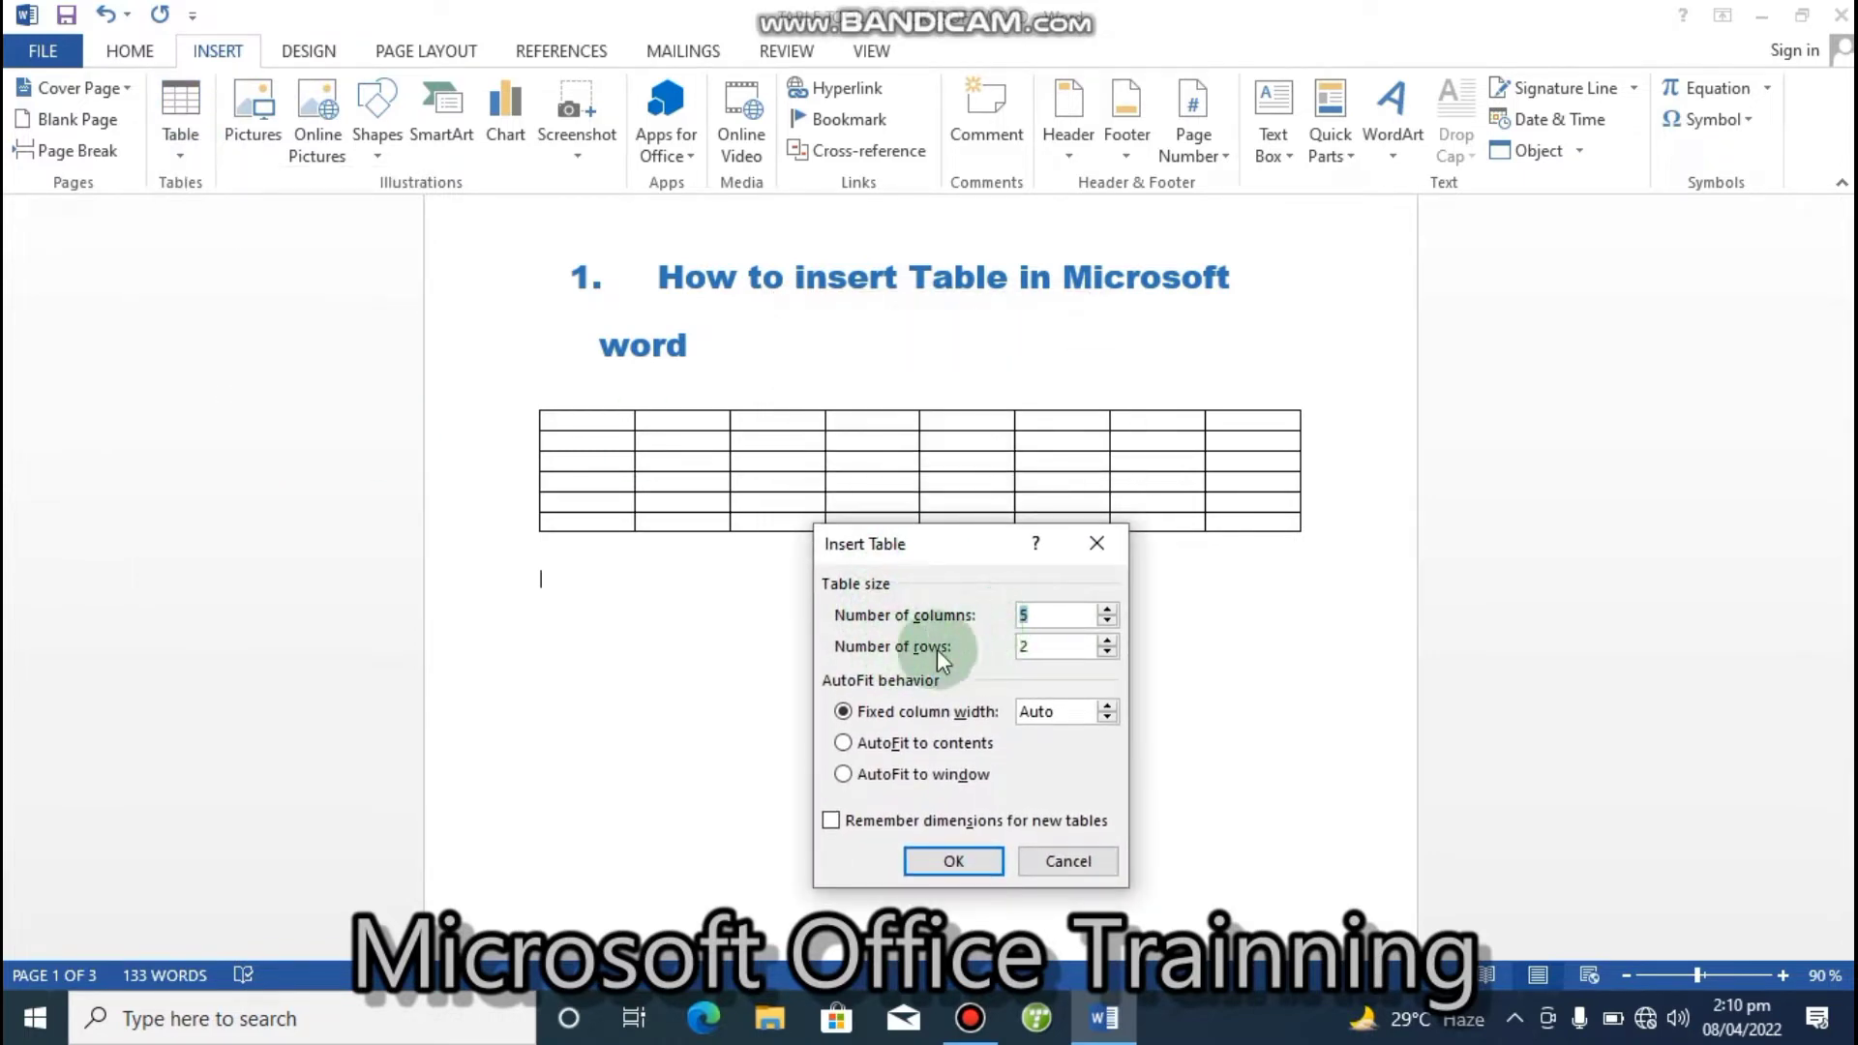
left_click(1034, 616)
key("BackSpace")
type("6")
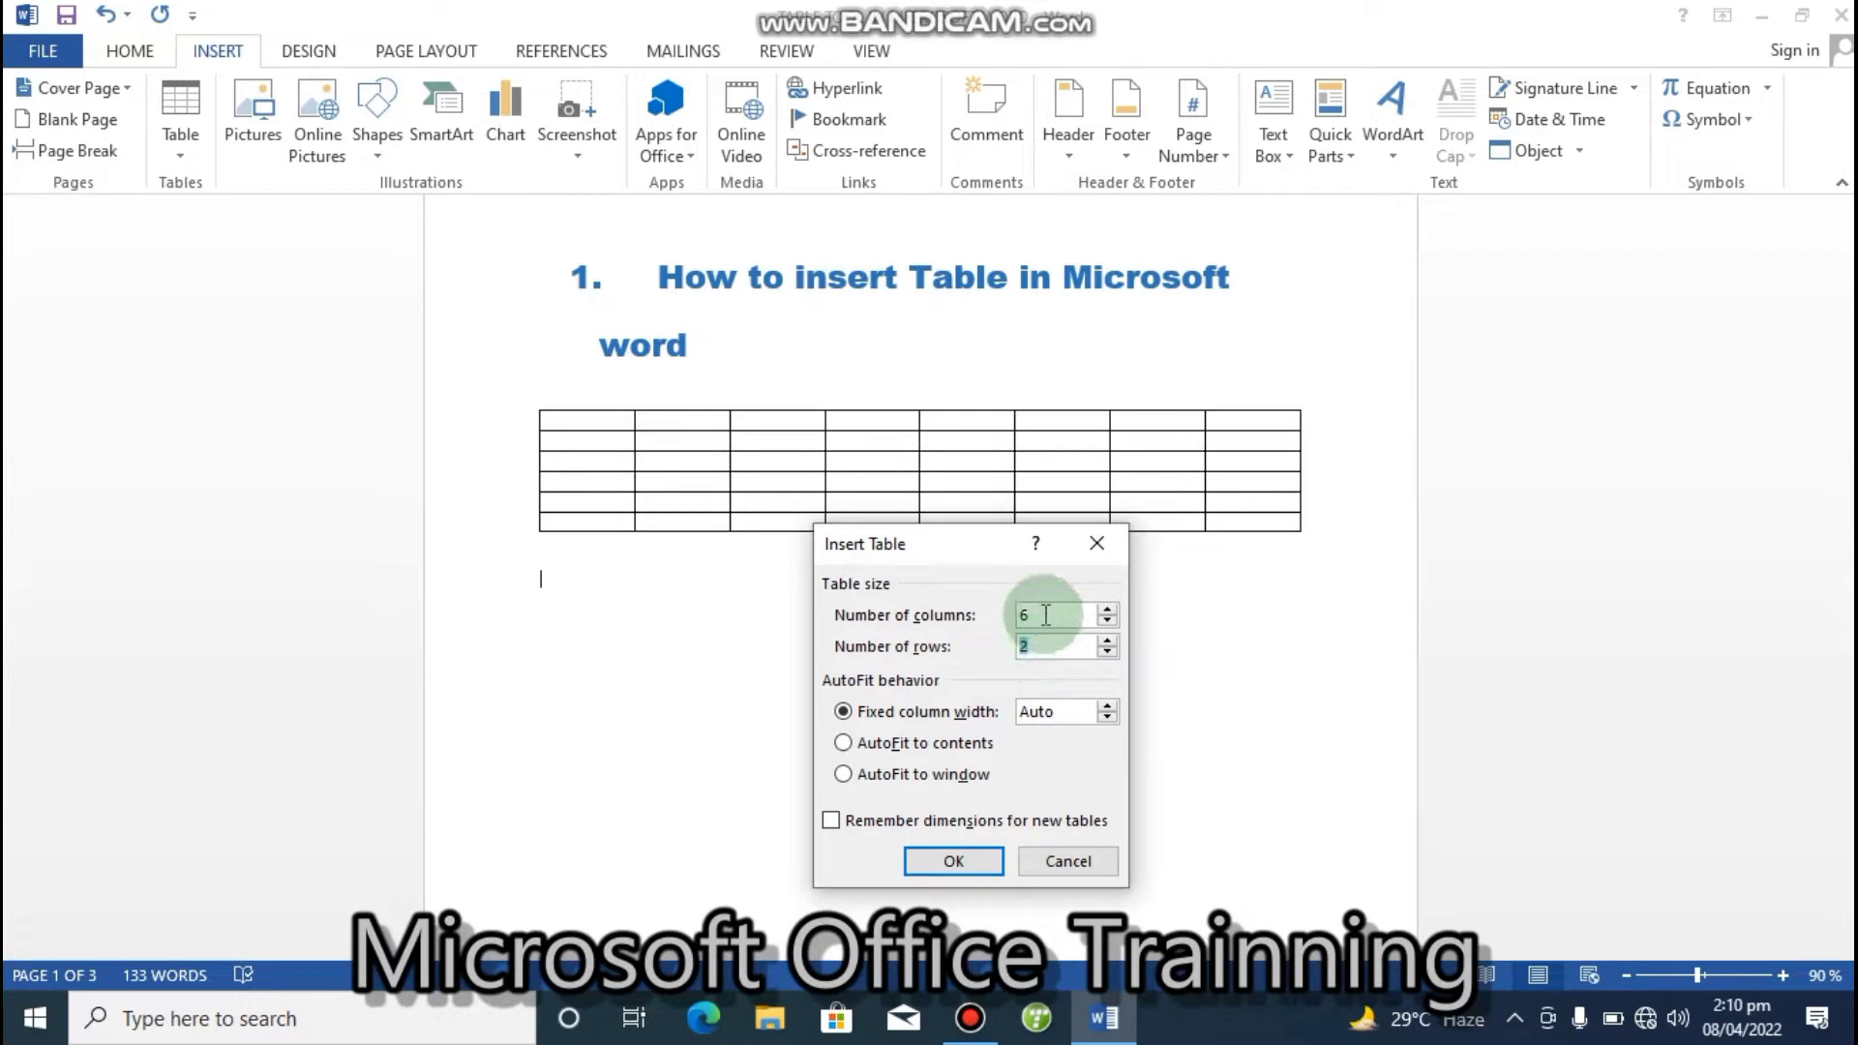
key("BackSpace")
type("5")
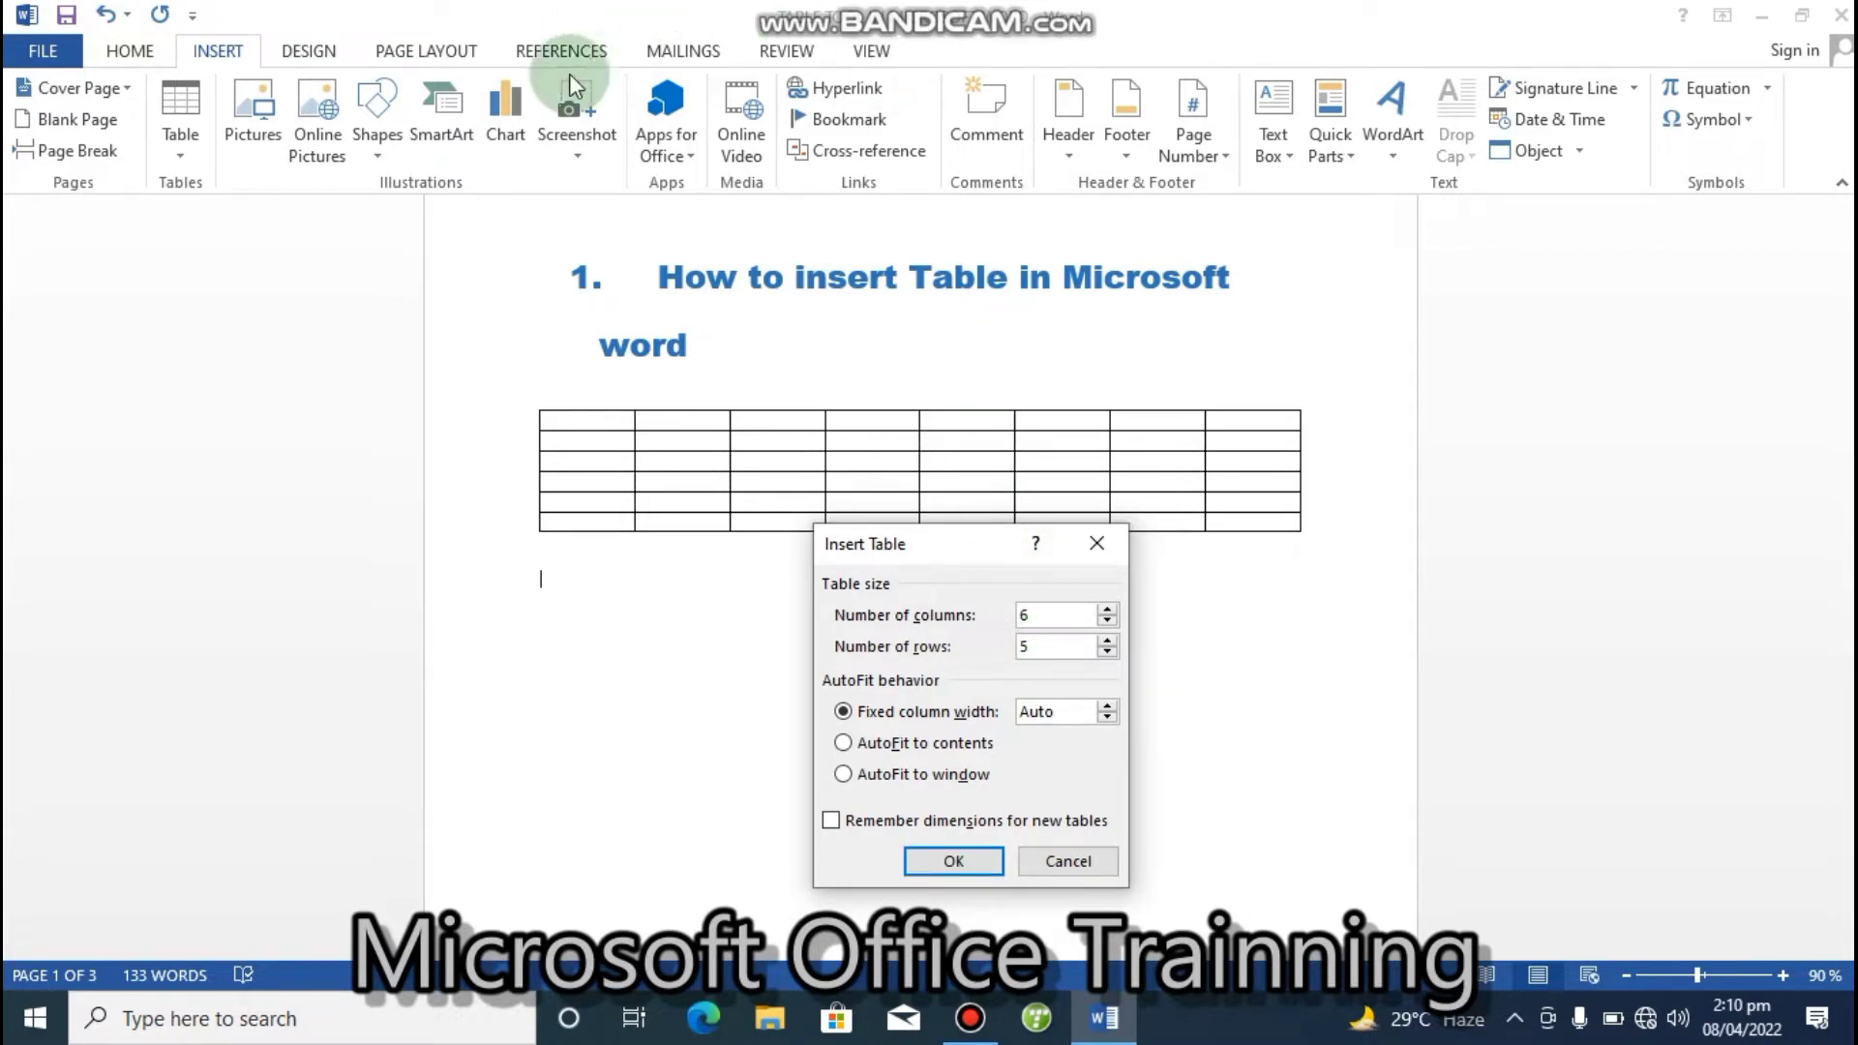
left_click(953, 862)
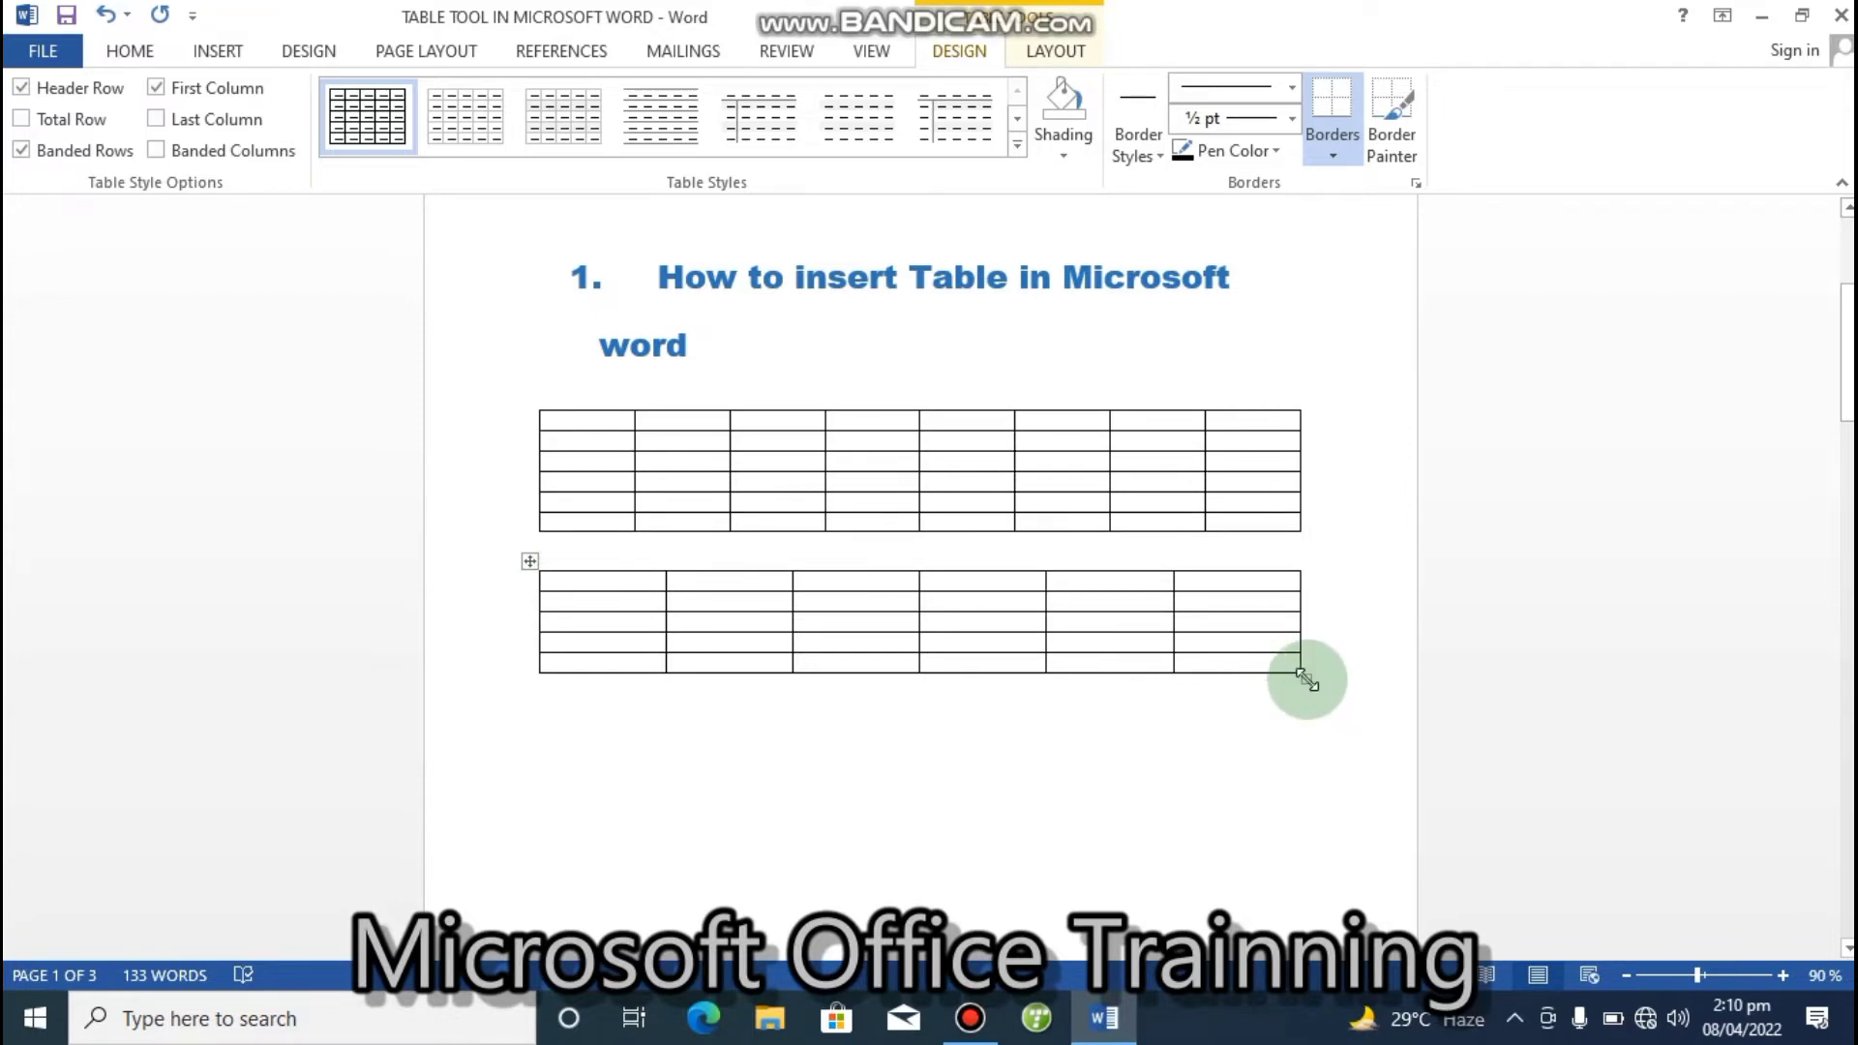
left_click_drag(1306, 680, 1354, 871)
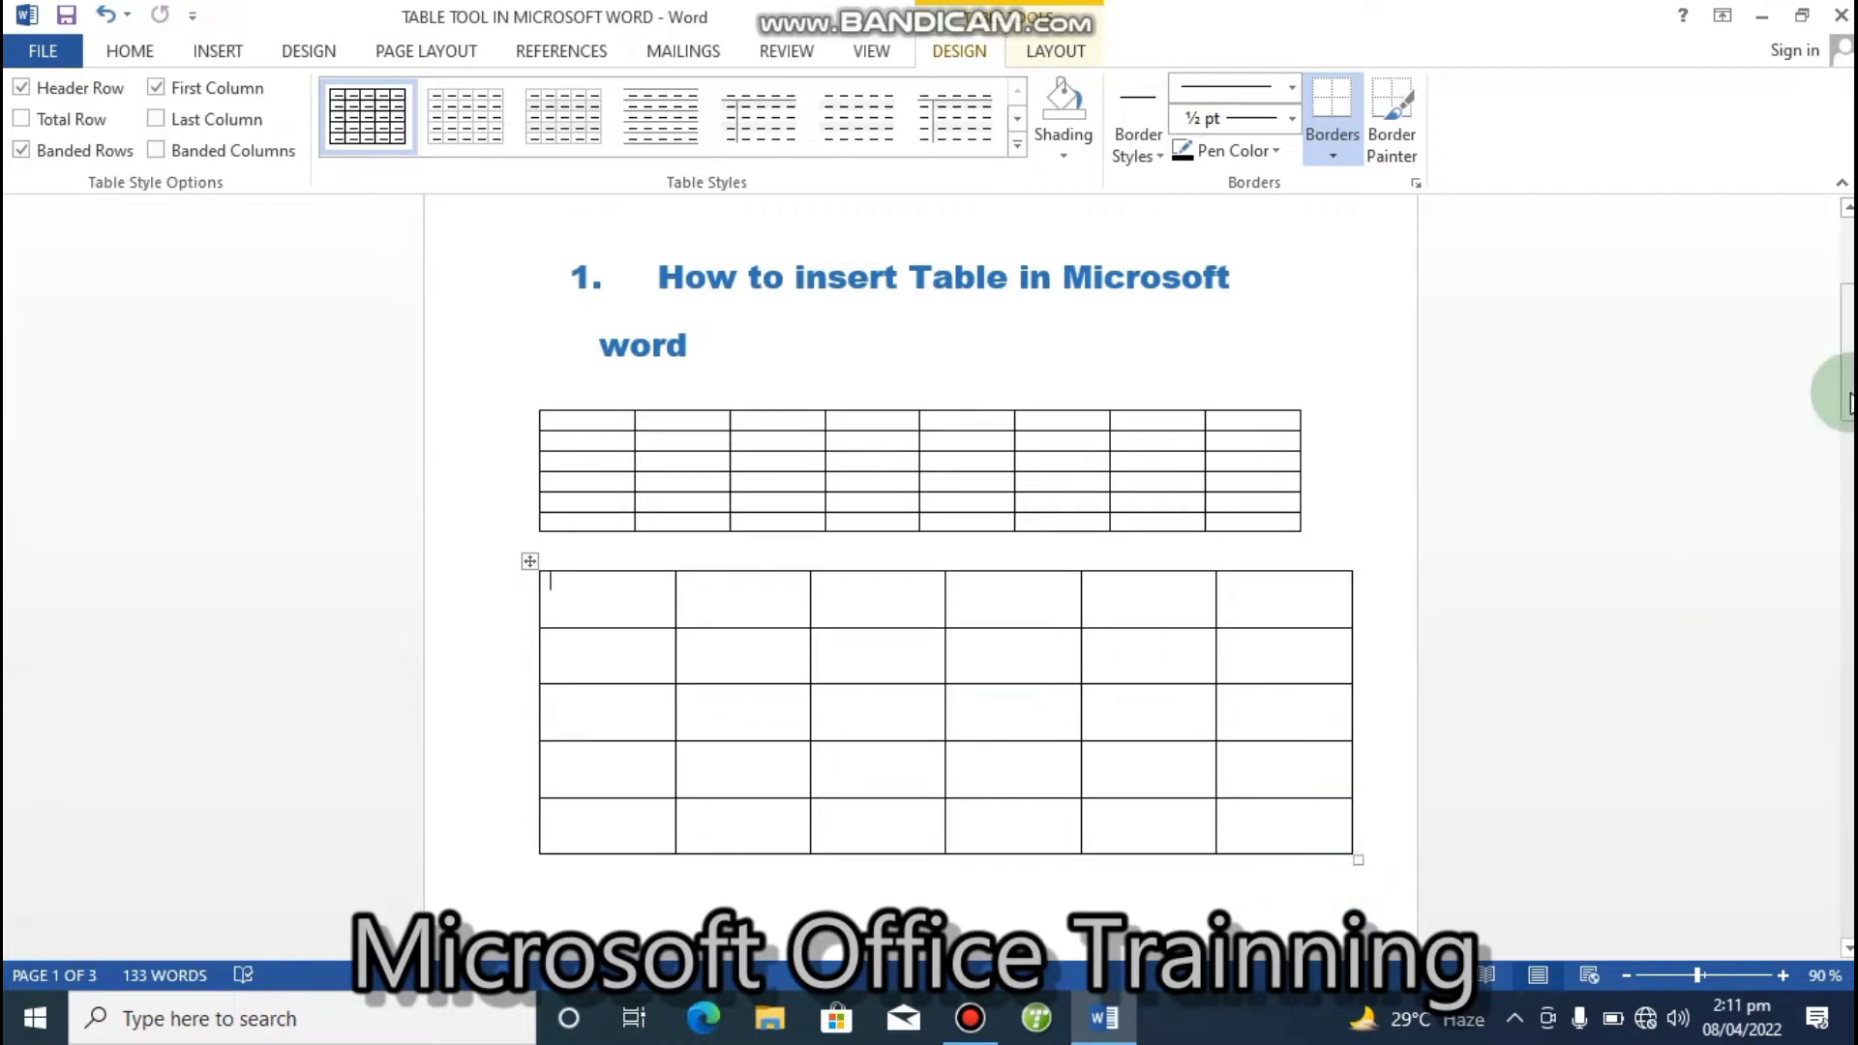
- Insert a page break after the heading "How to insert new columns & rows in Microsoft word"
left_click_drag(1837, 394, 1817, 556)
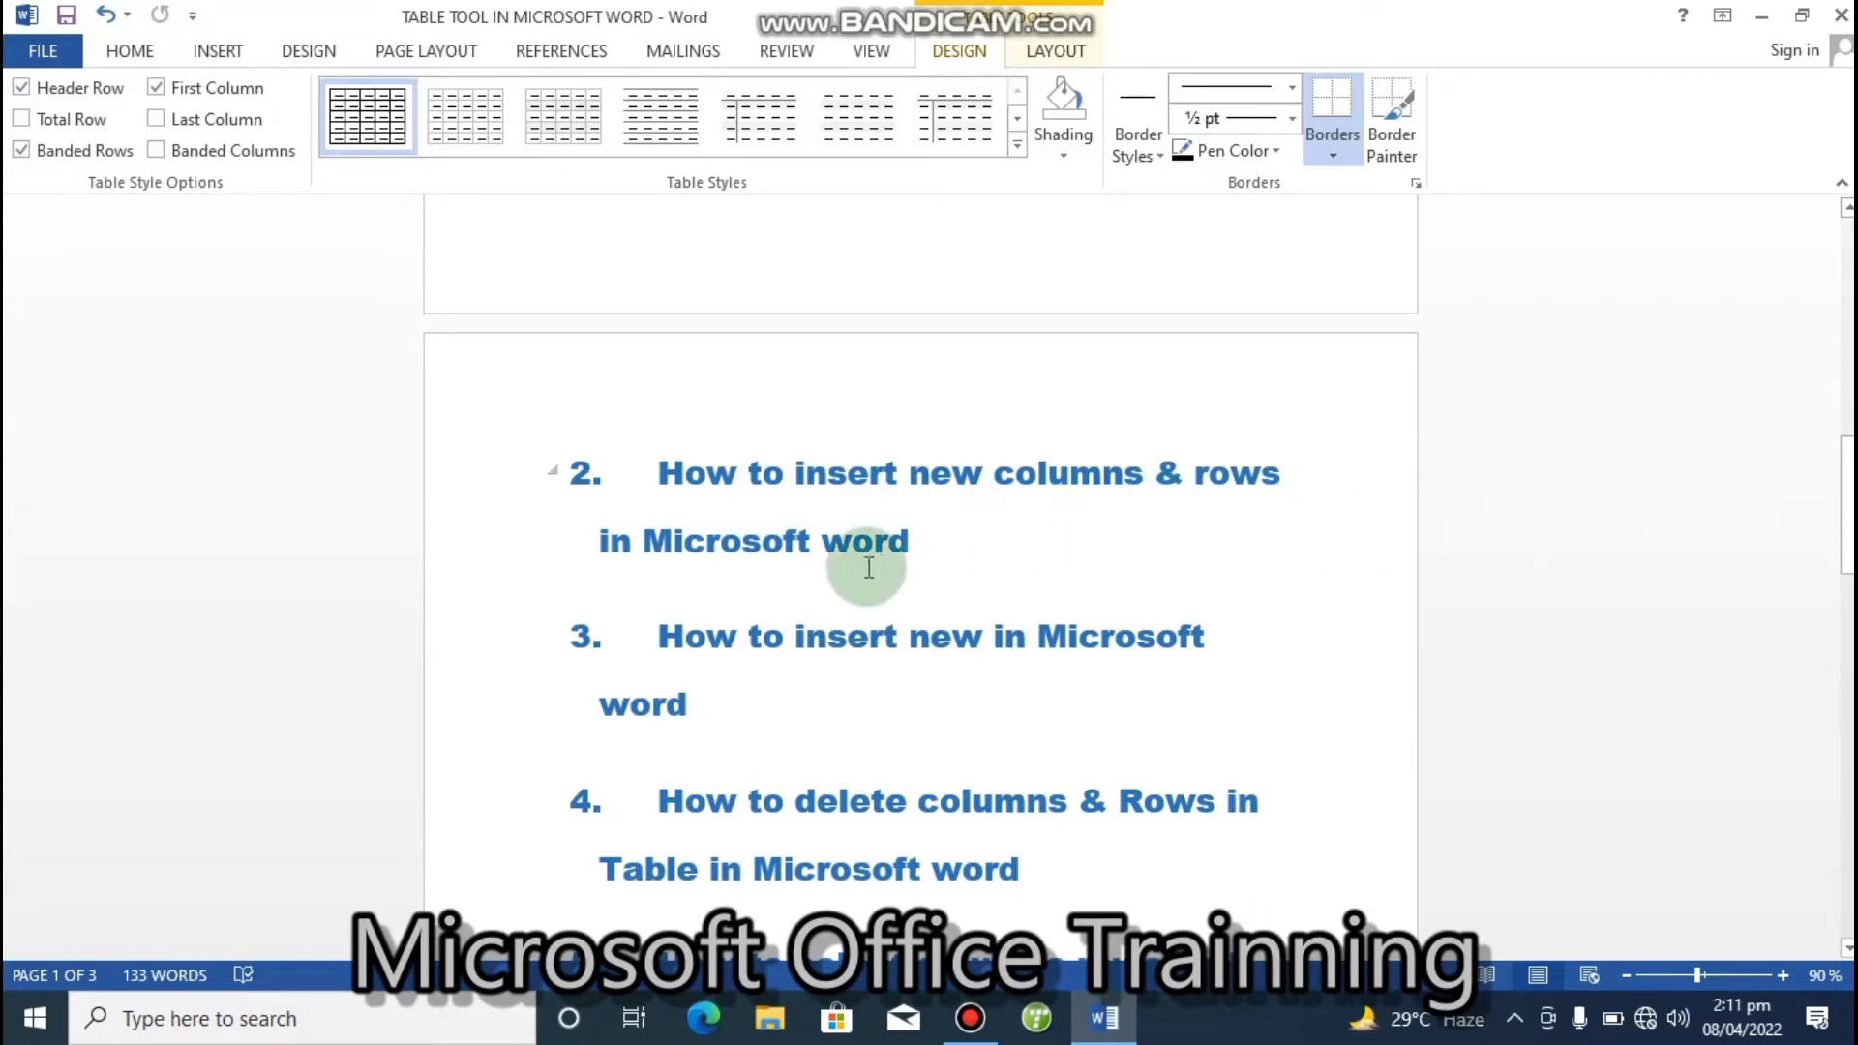
left_click(946, 541)
key("ctrl+Return")
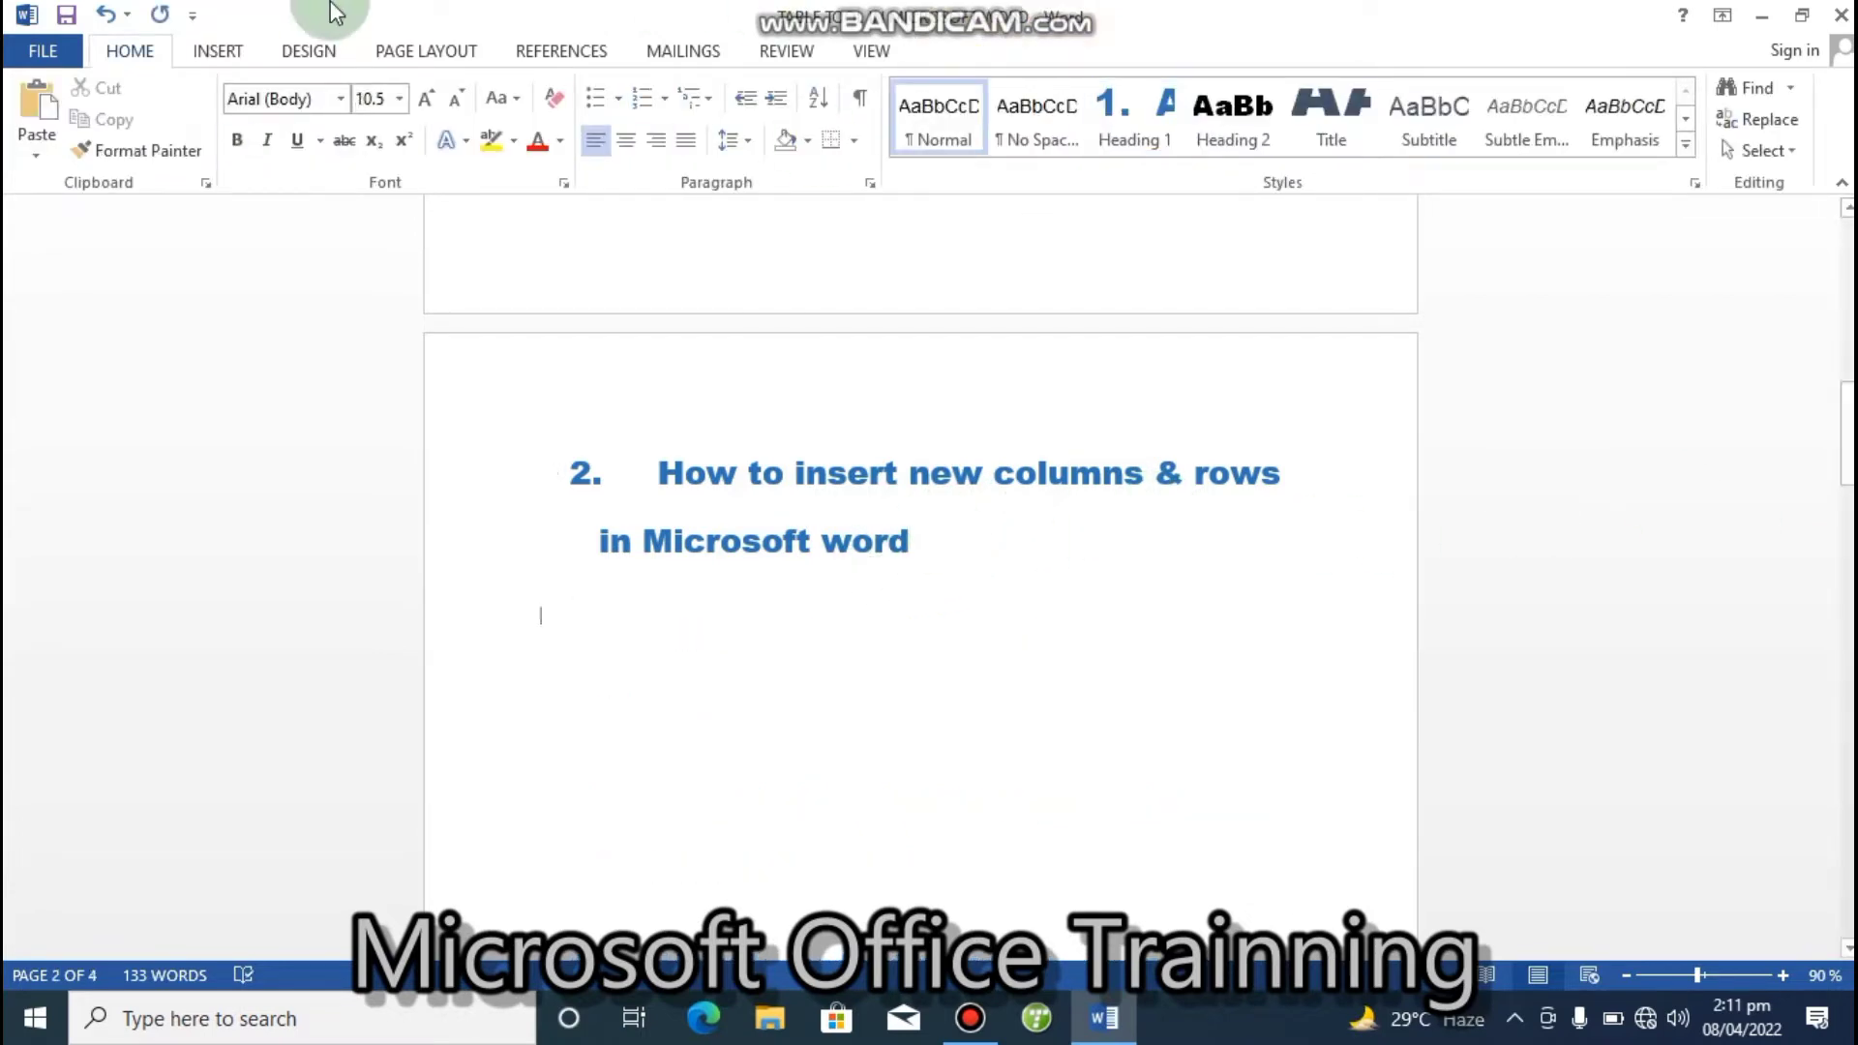
- Insert a table with three columns and three rows below the heading "How to insert new columns & rows in Microsoft word" and enlarge it
left_click(215, 50)
left_click(186, 145)
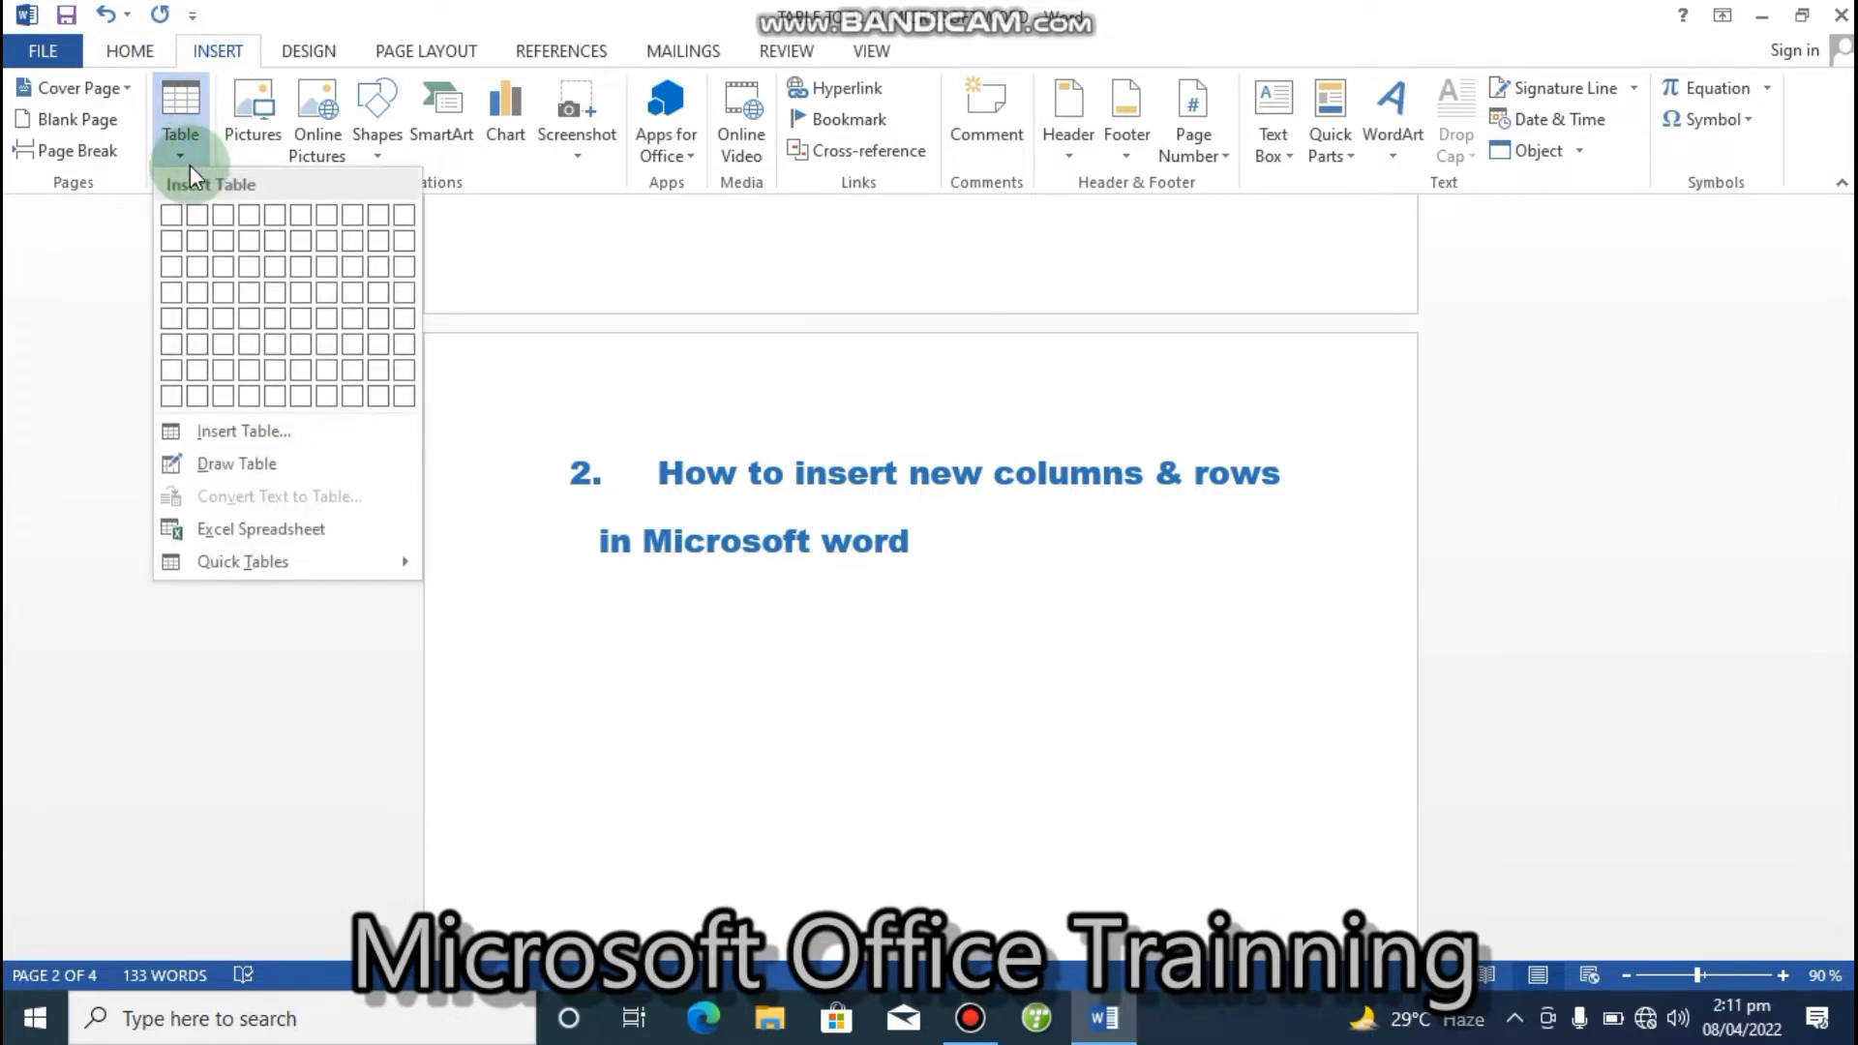
left_click(232, 263)
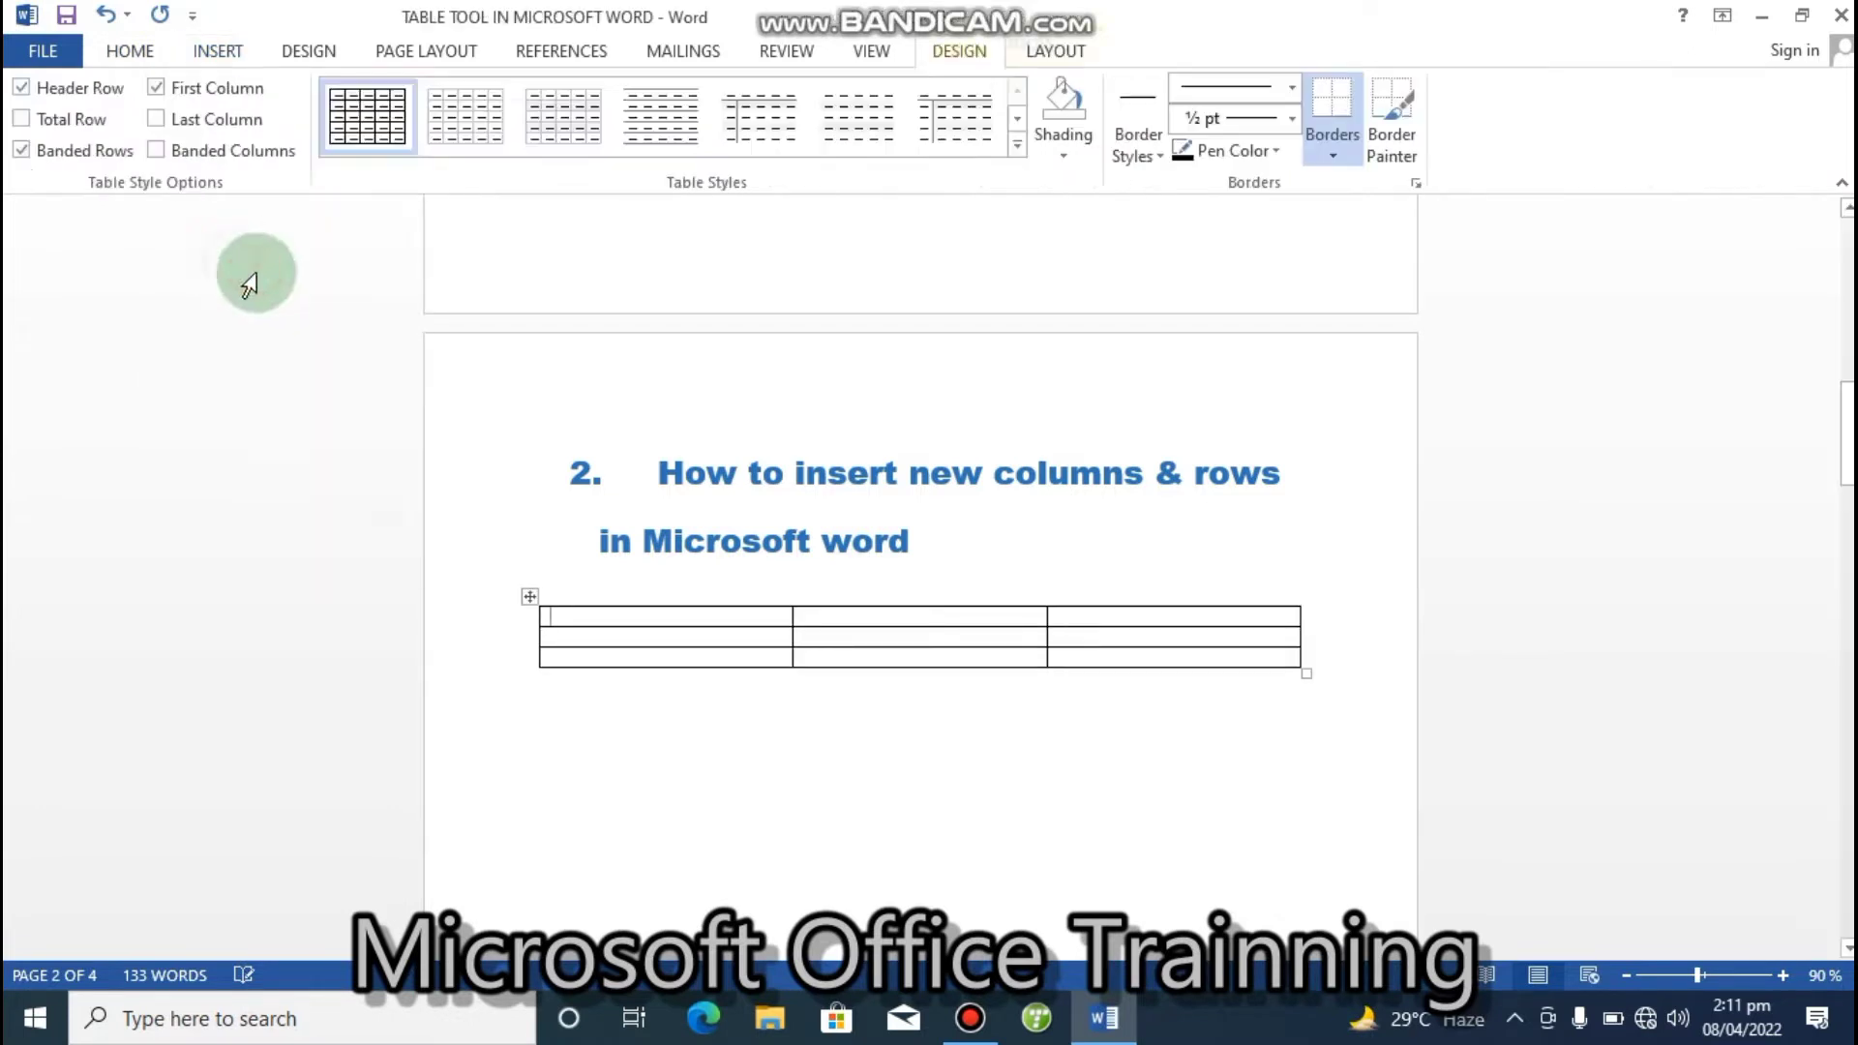
left_click_drag(1307, 670, 1325, 746)
- Fill the table's first row with the headers "name", "Phone no" and "cnic"
left_click(652, 627)
type("name")
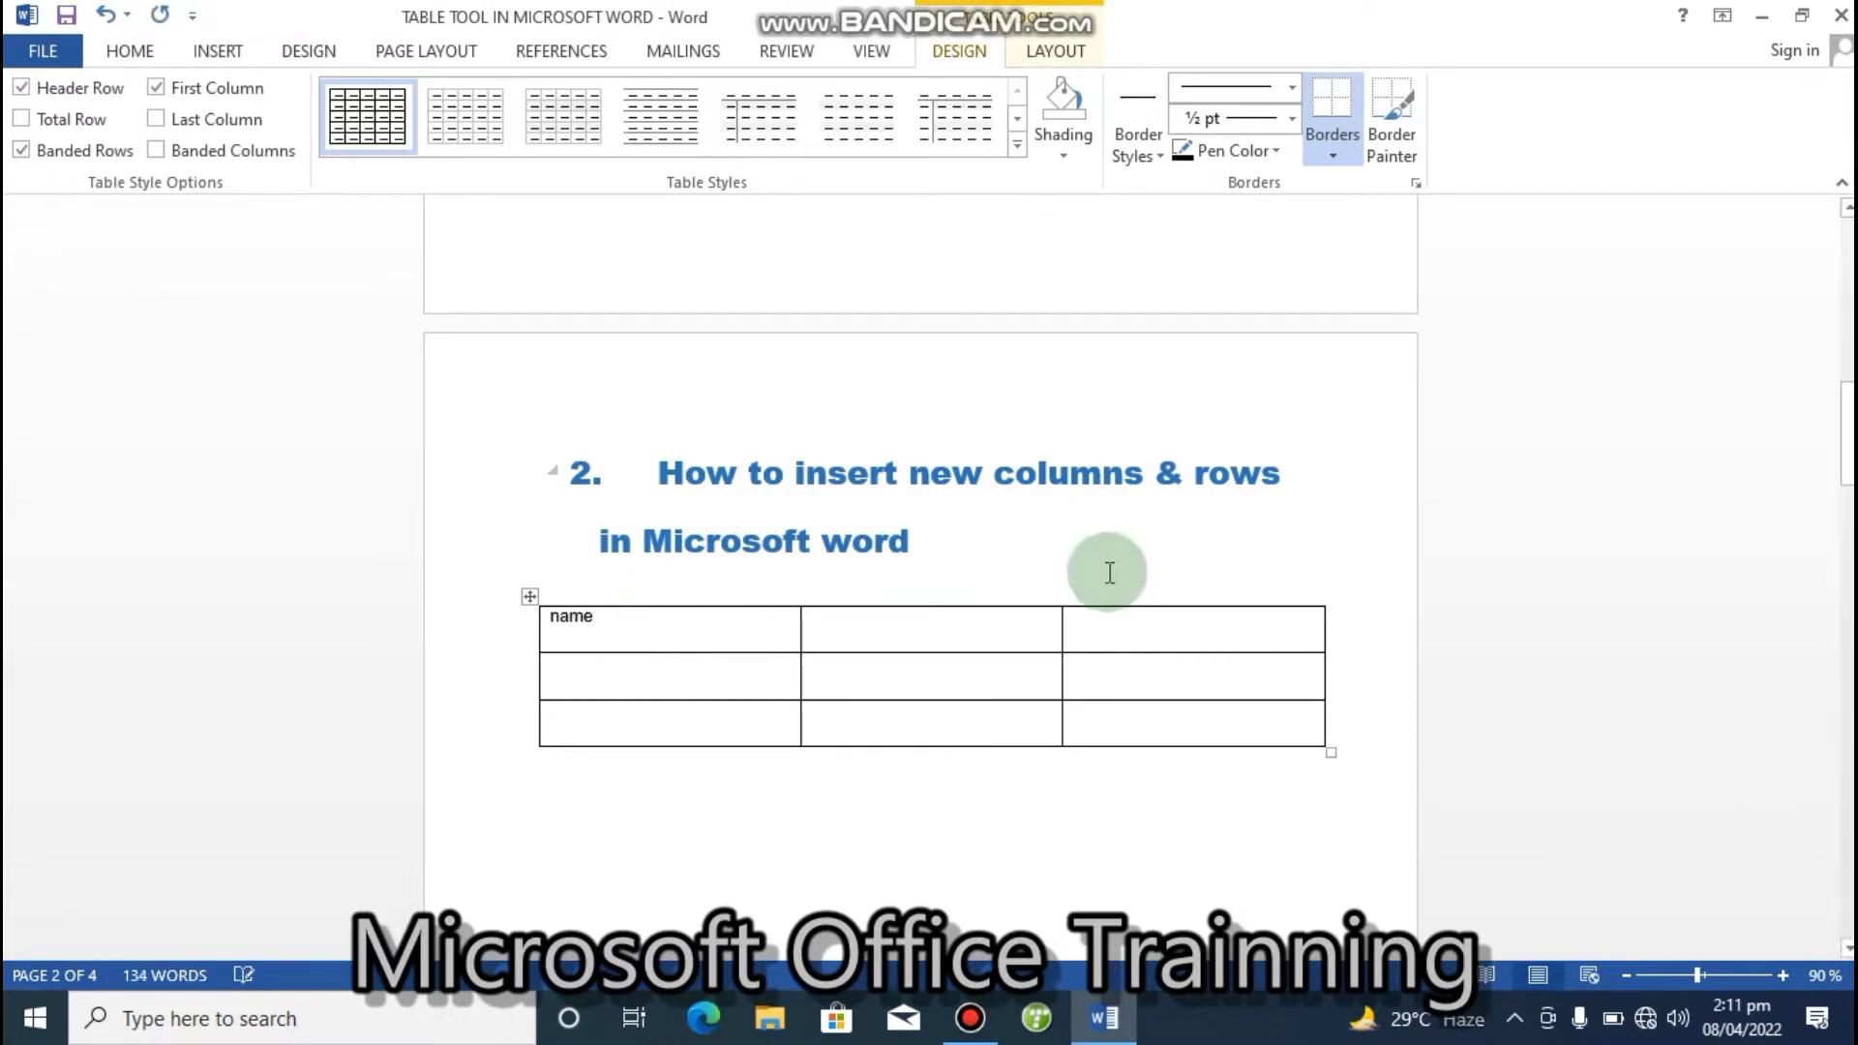
left_click(950, 630)
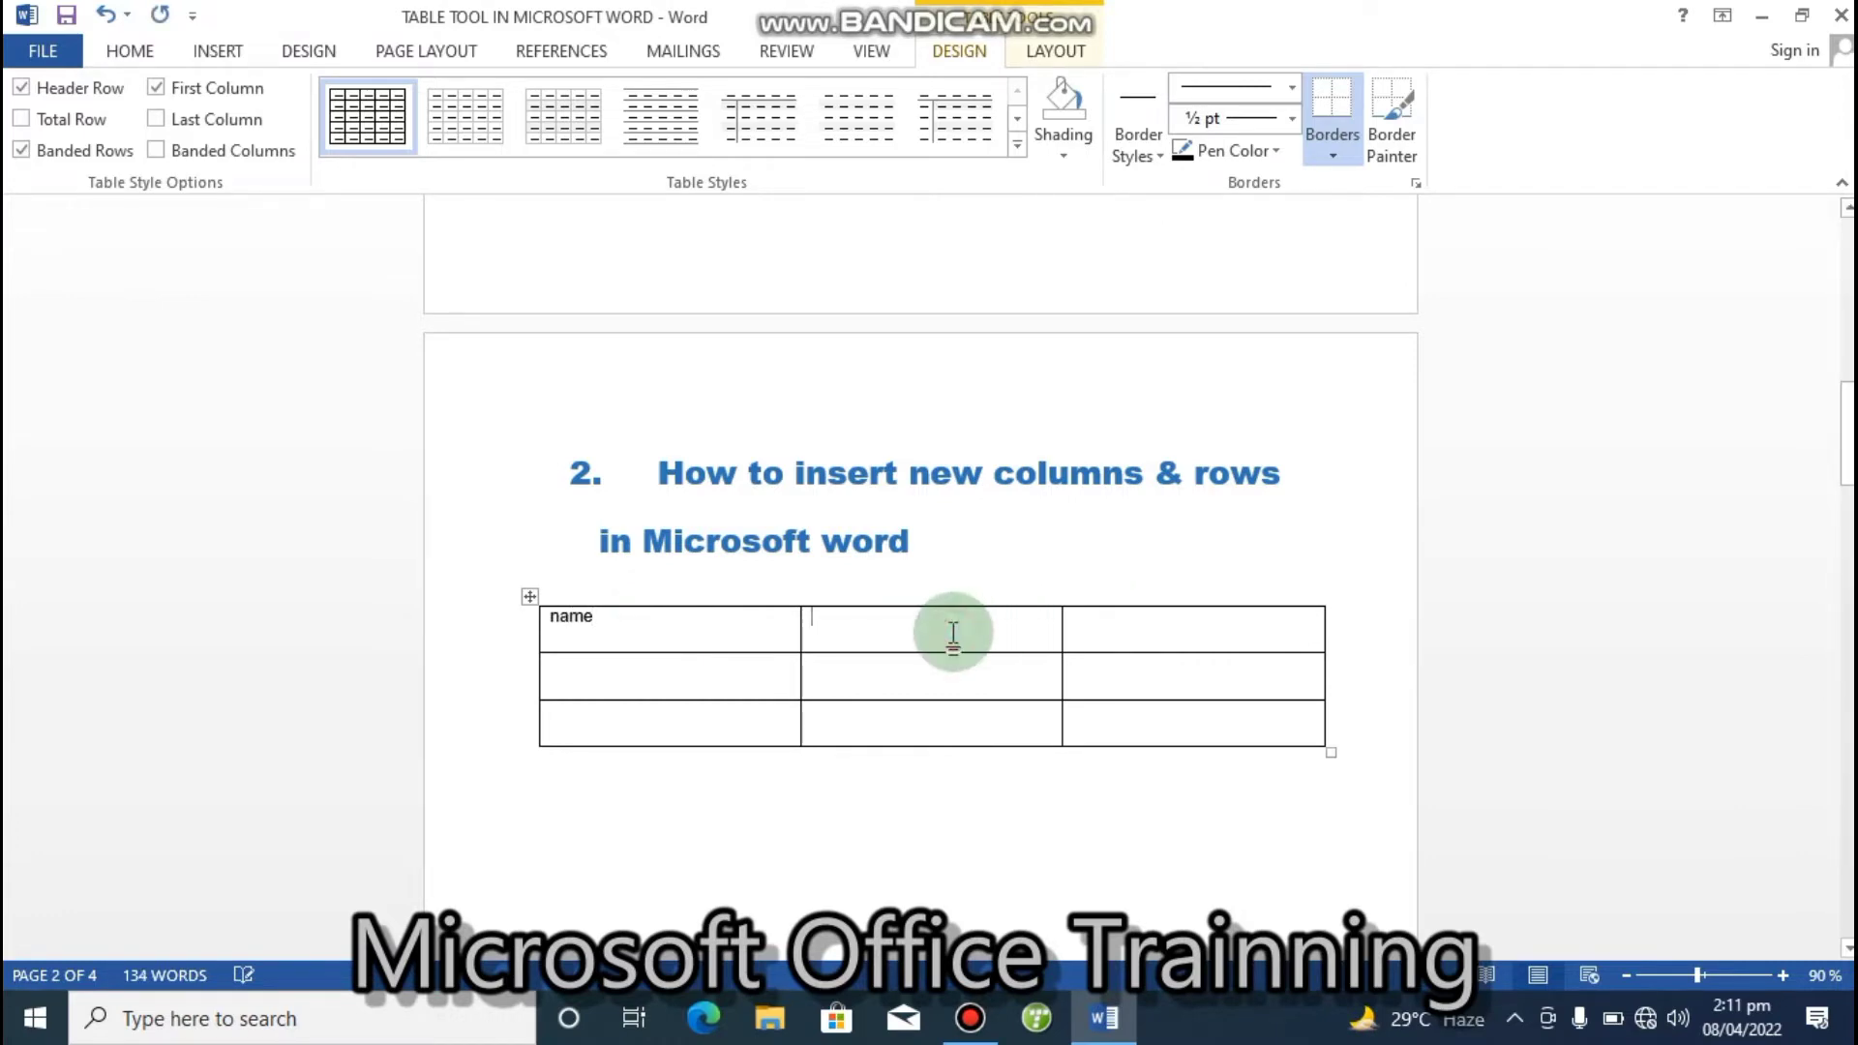
type("phne")
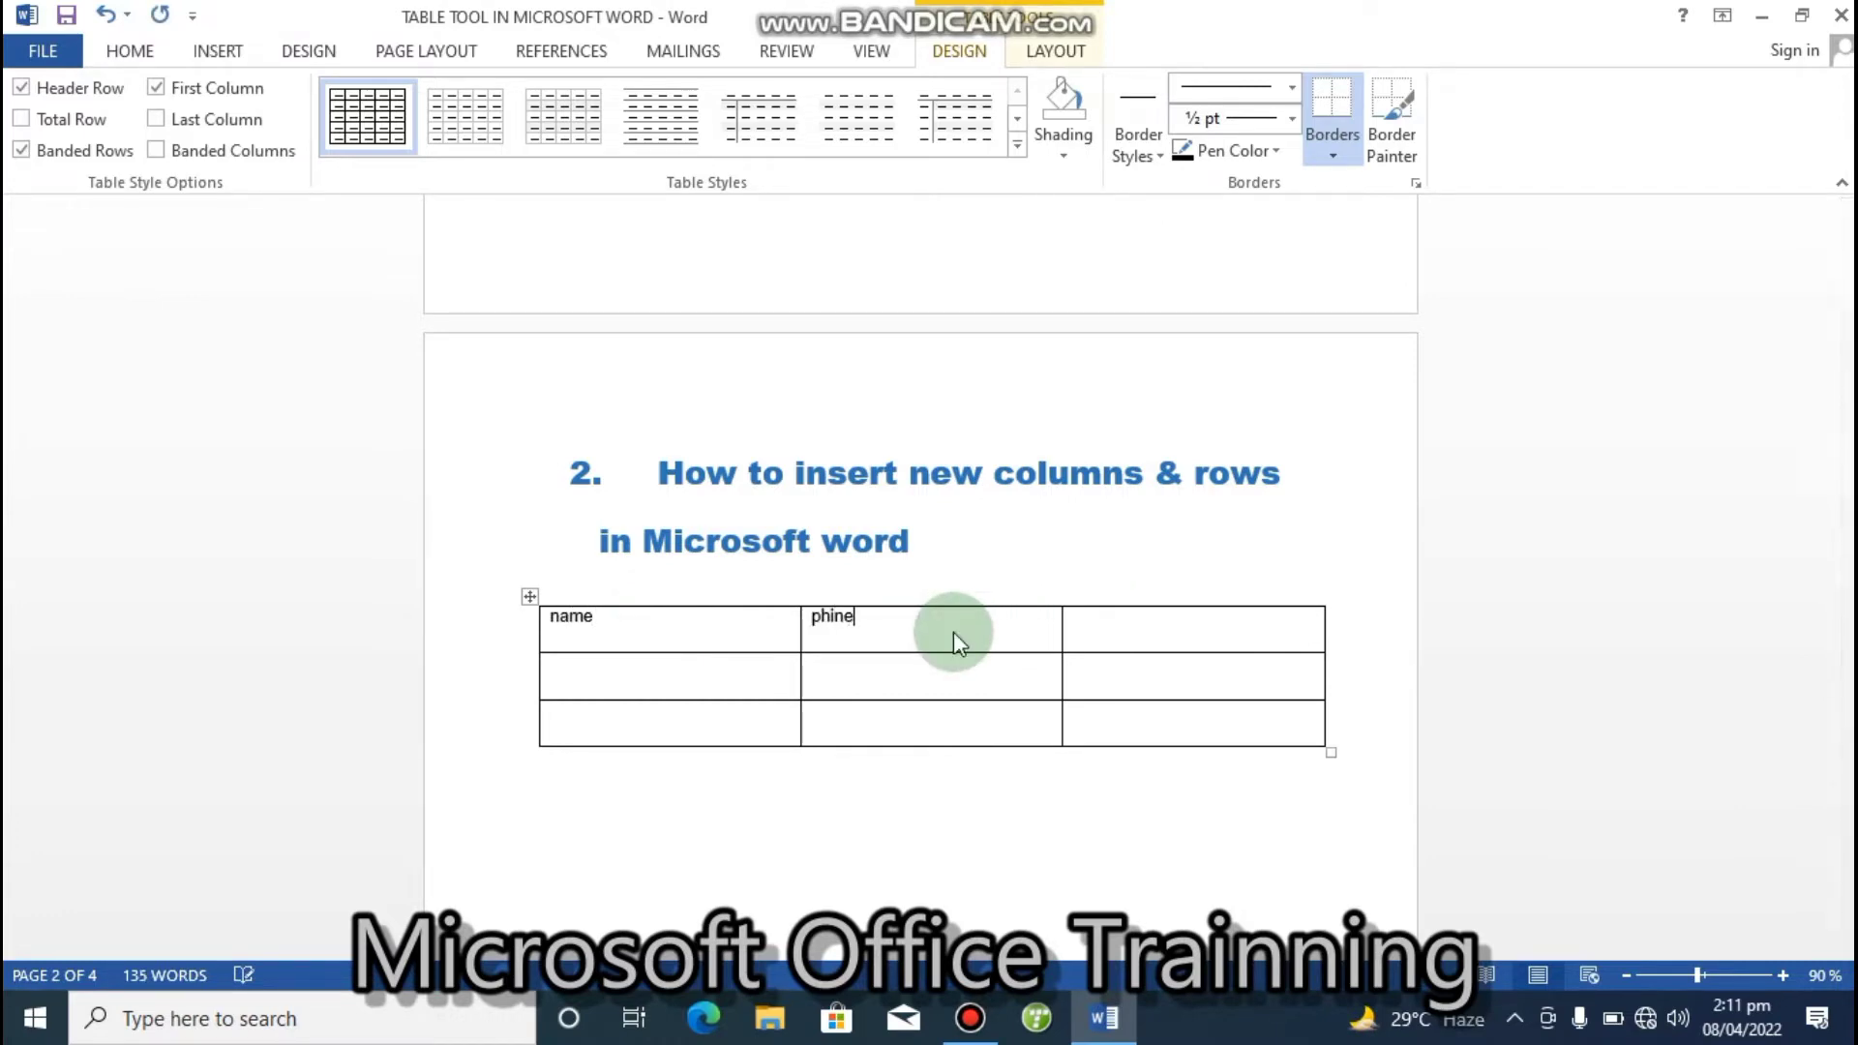
key("BackSpace")
key("BackSpace")
type("one ")
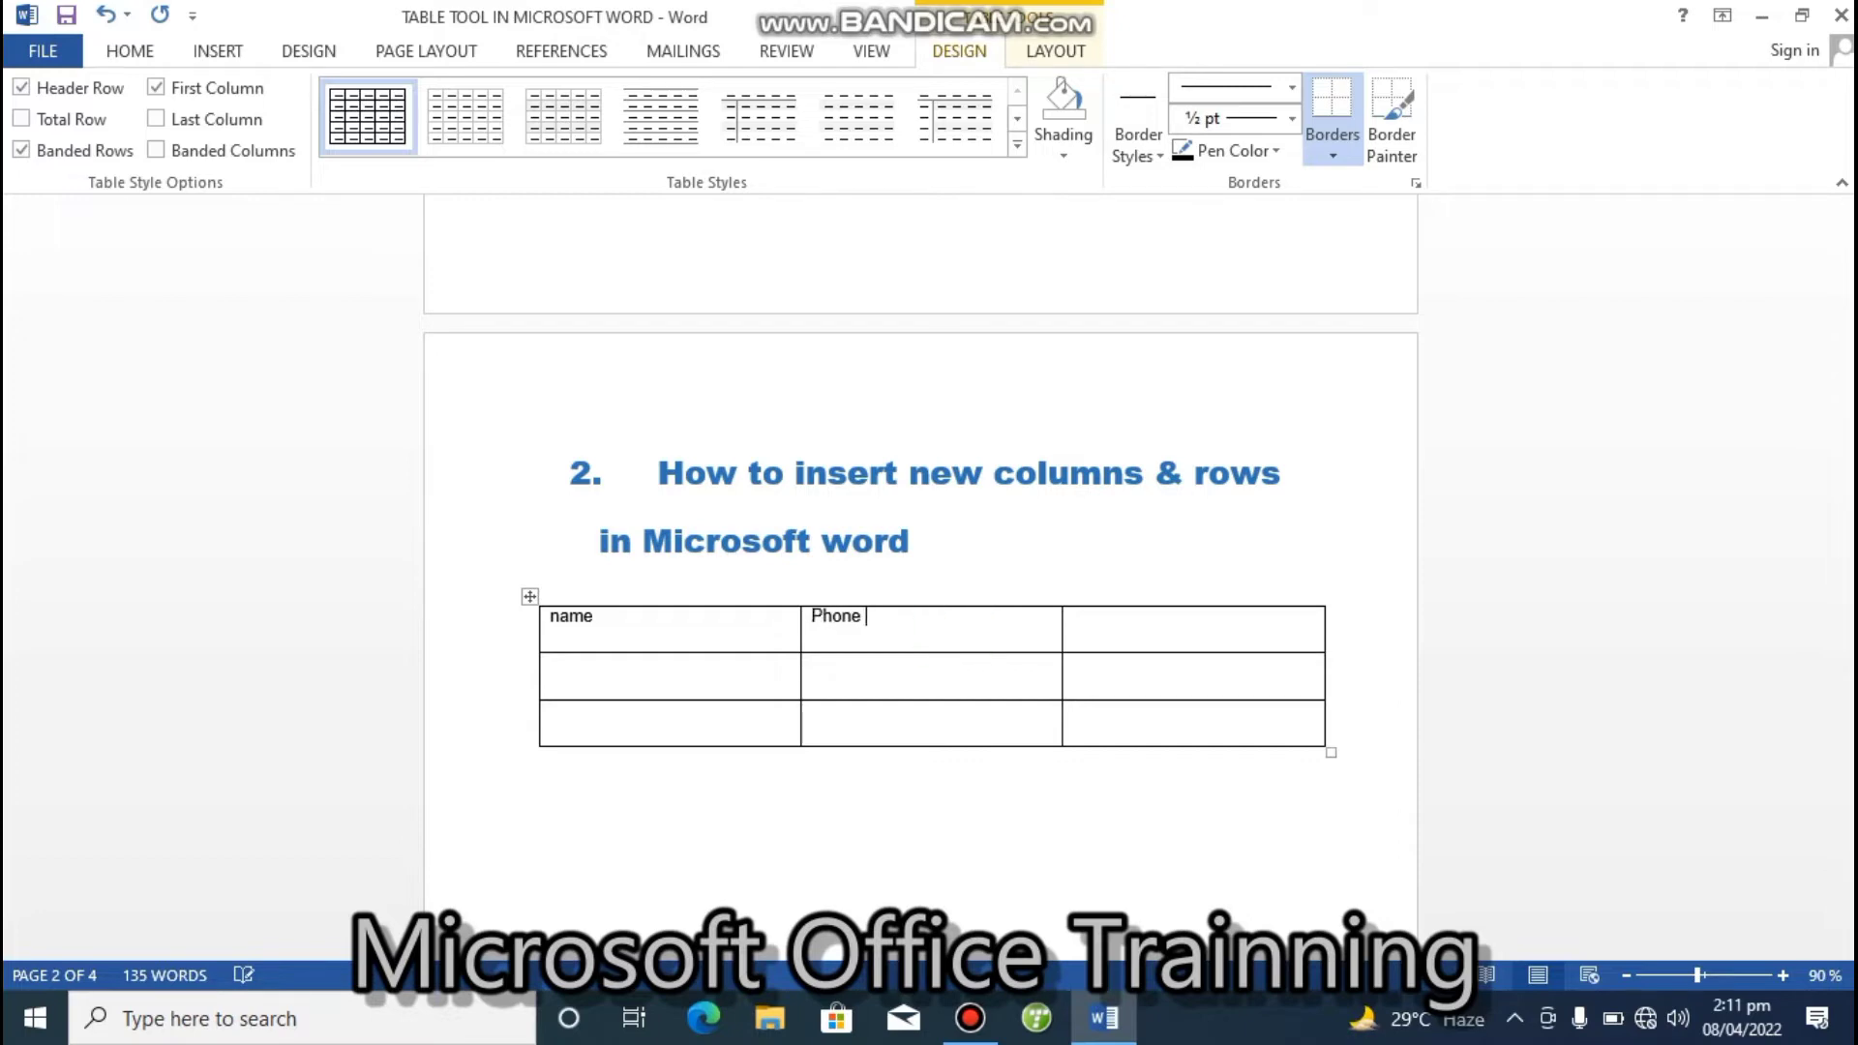
type("nu")
key("BackSpace")
type("o")
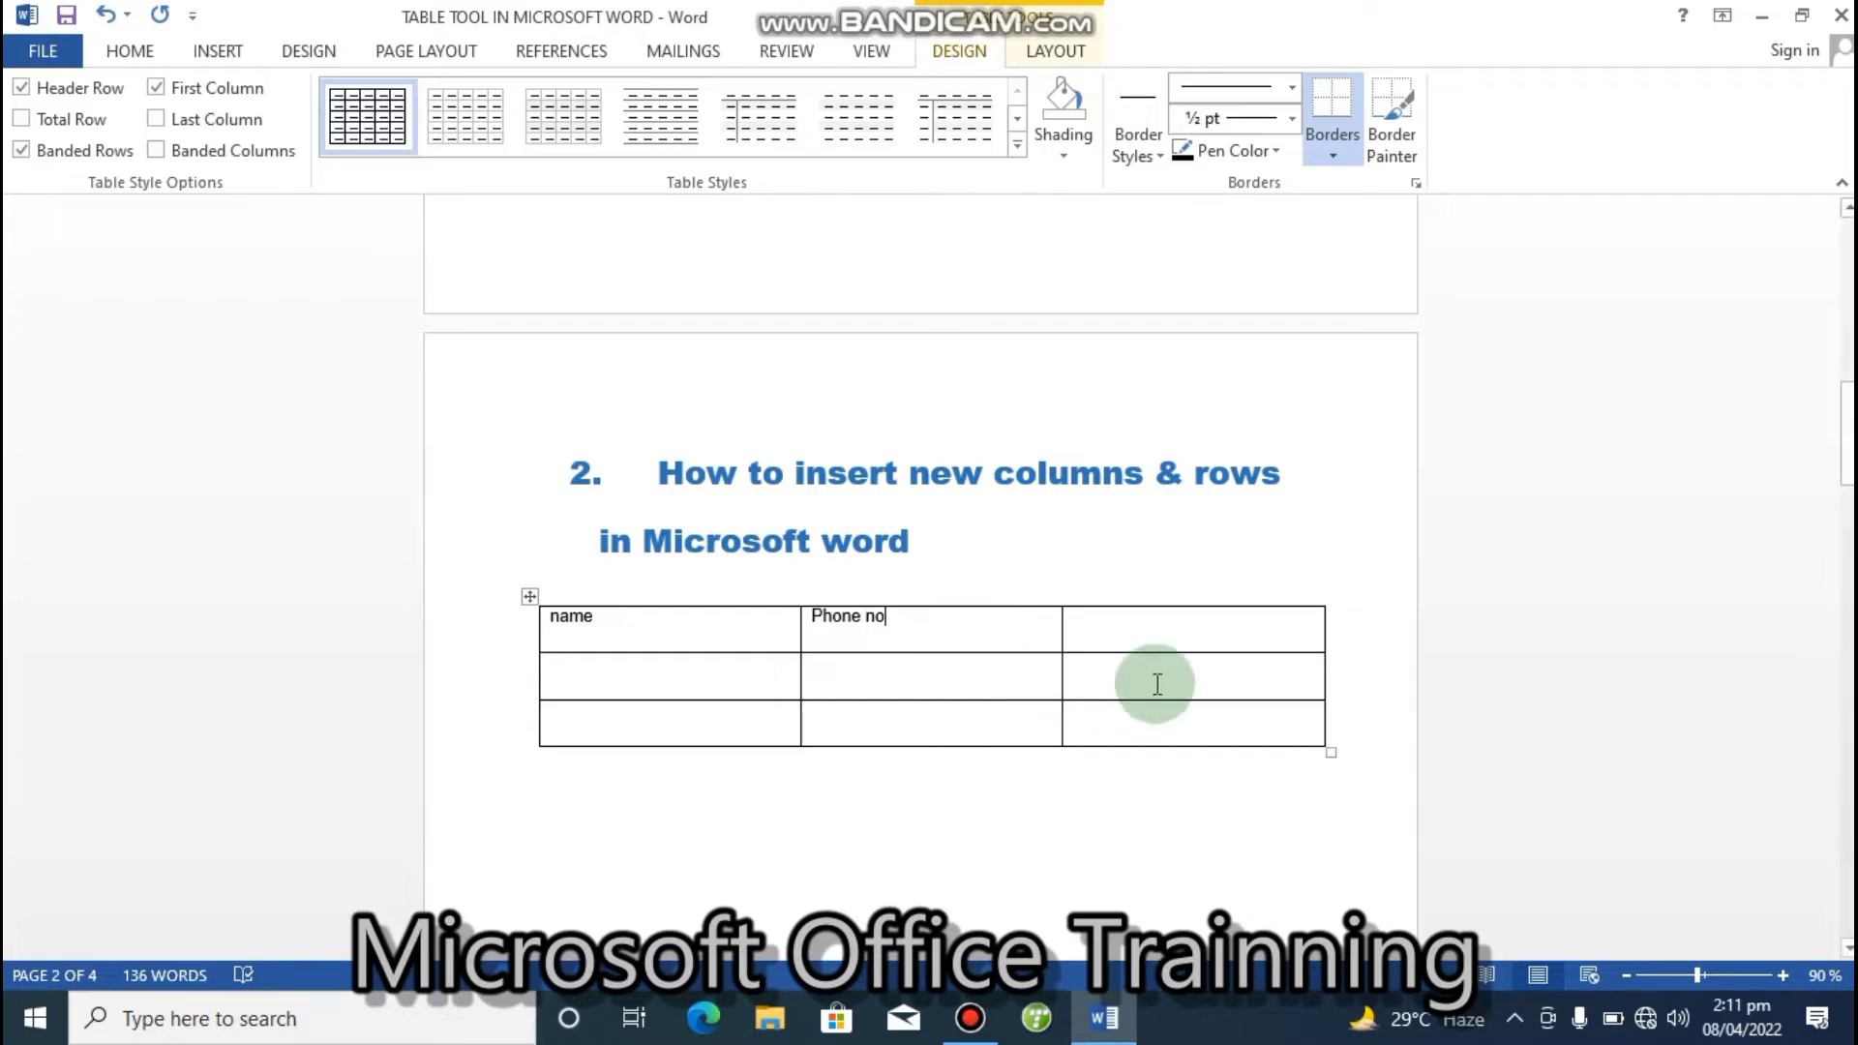
left_click(1162, 636)
type("cnic")
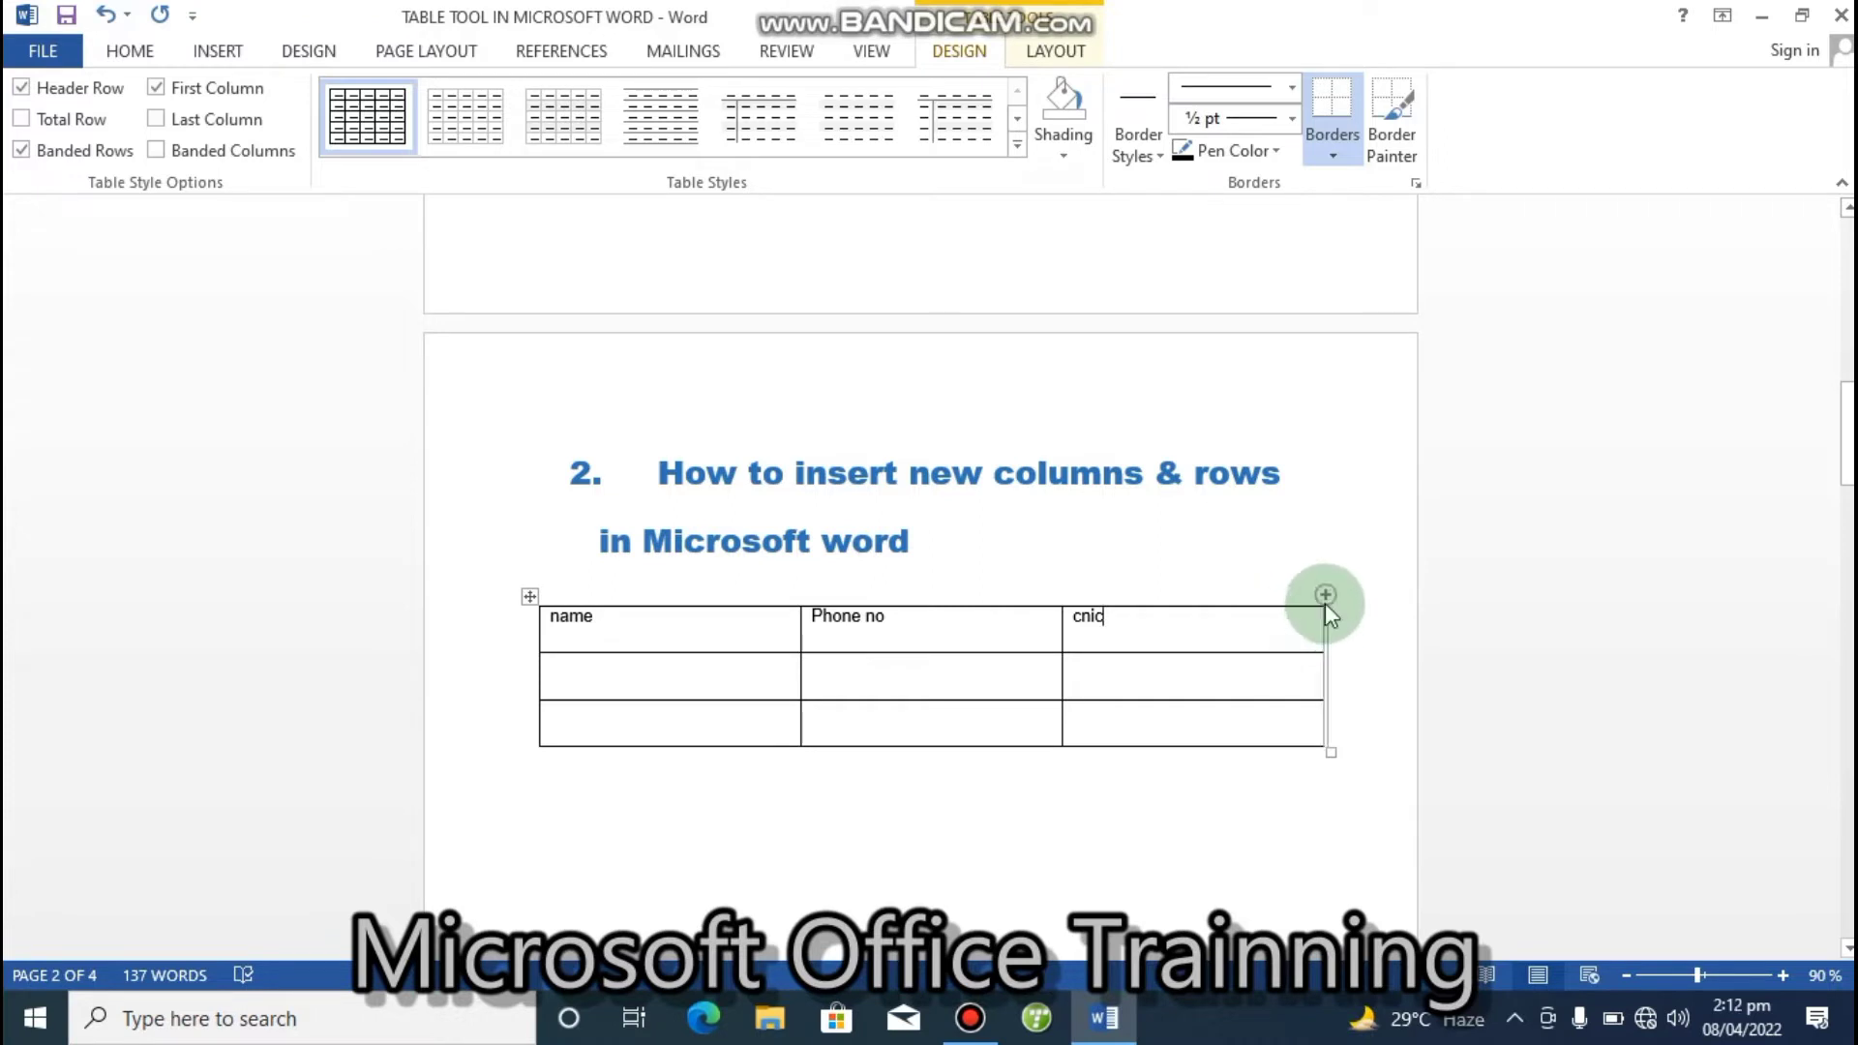
- Add a fourth column after the cnic column and shrink the table's width to fit the page
mouse_move(1326, 600)
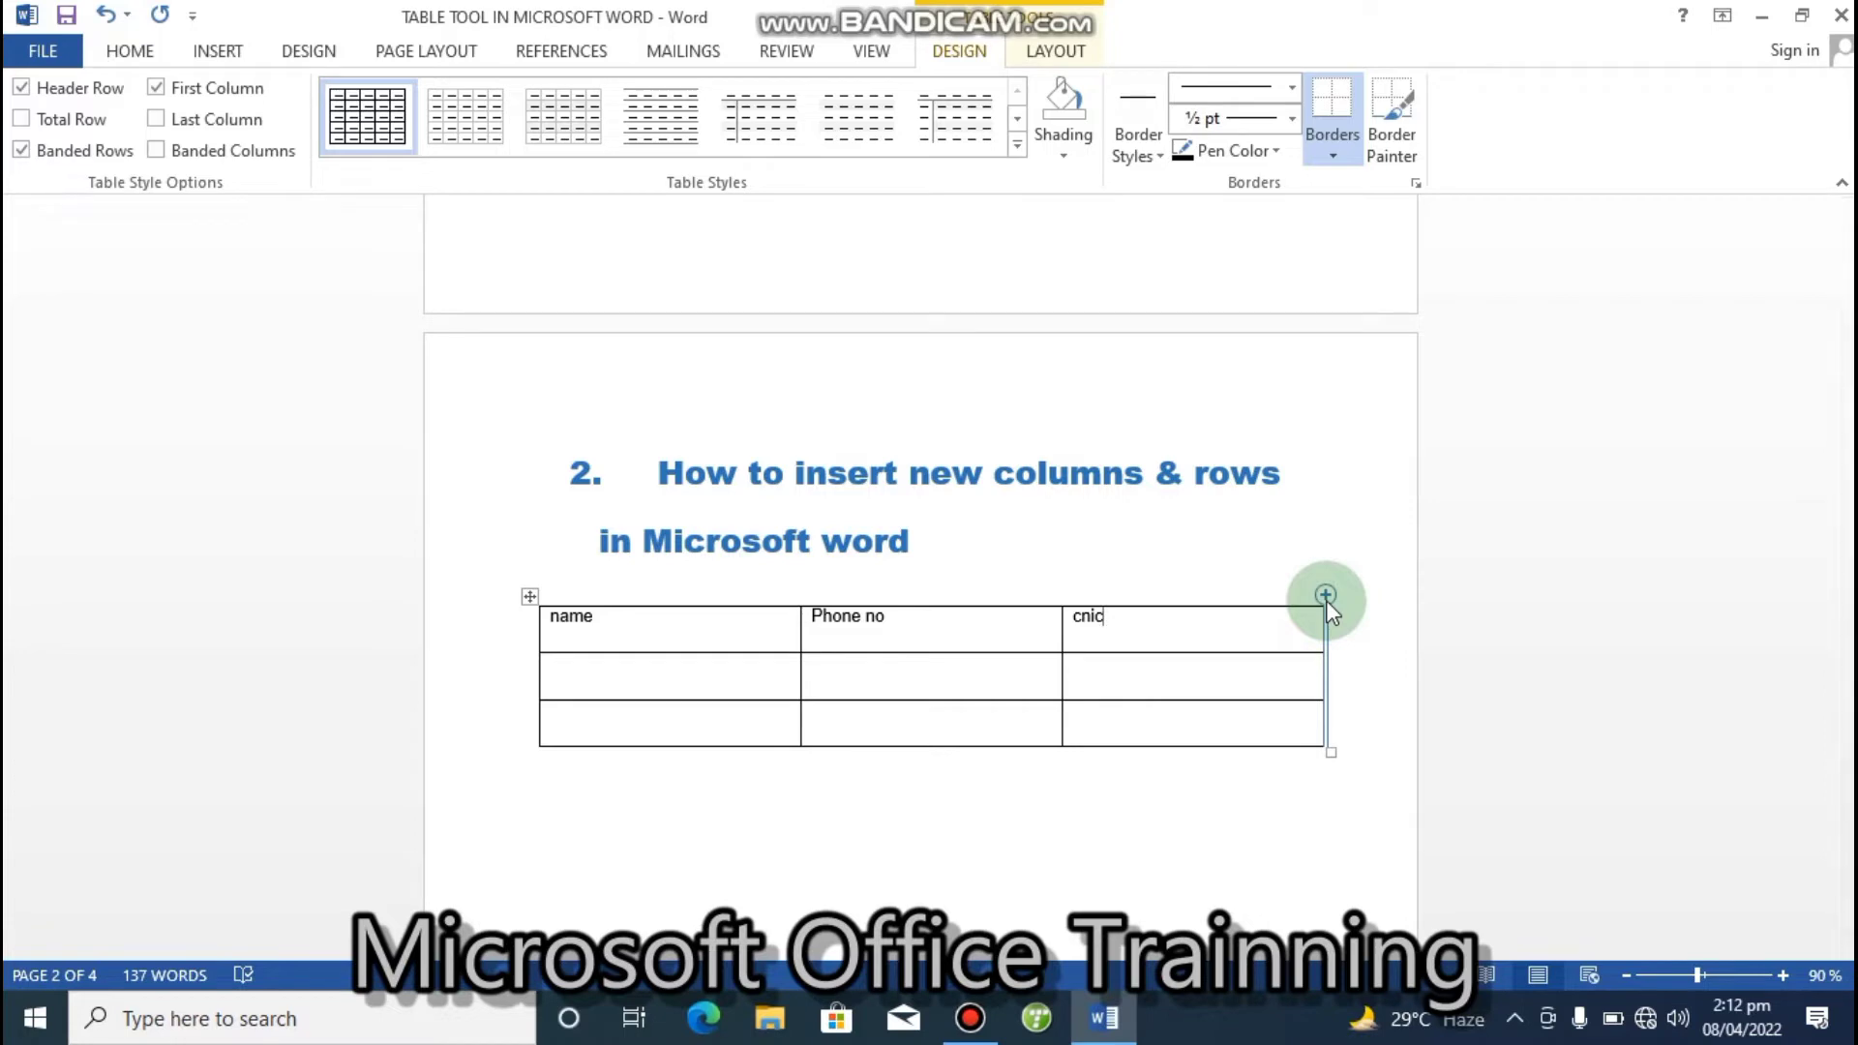
left_click(1326, 595)
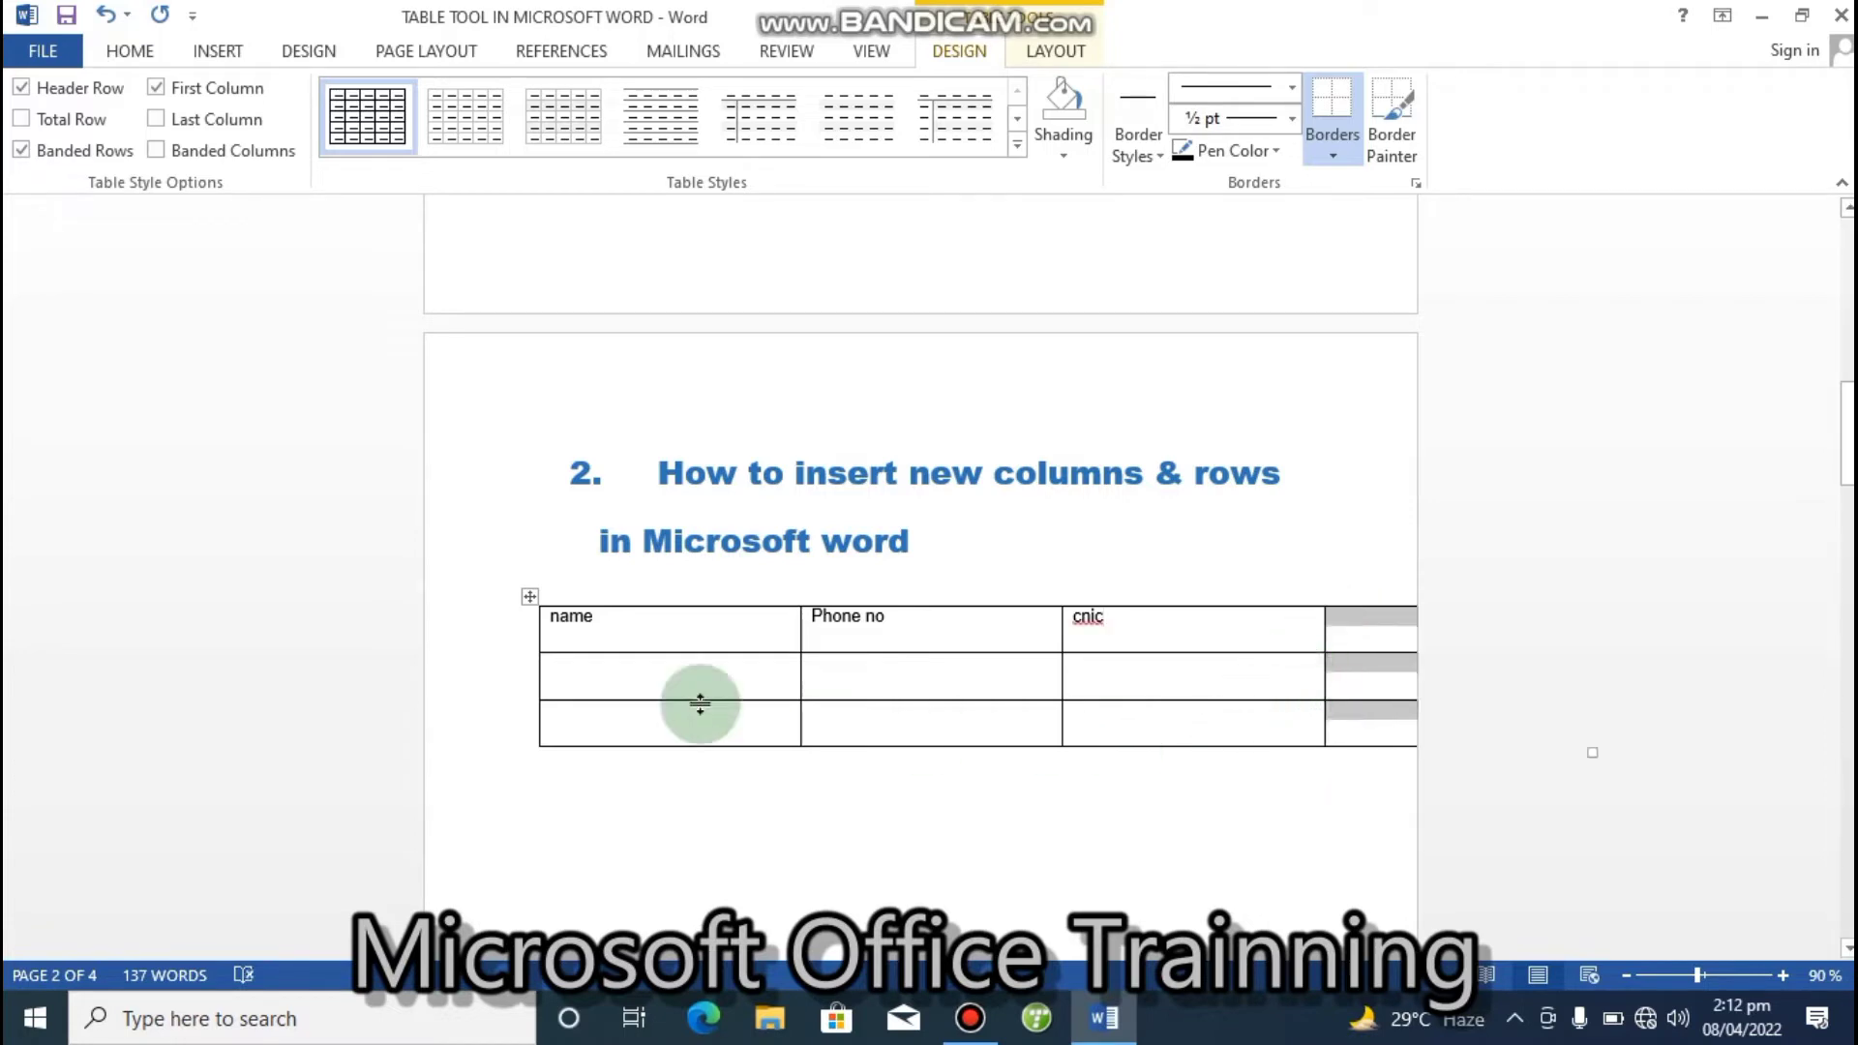
left_click_drag(1592, 751, 1239, 778)
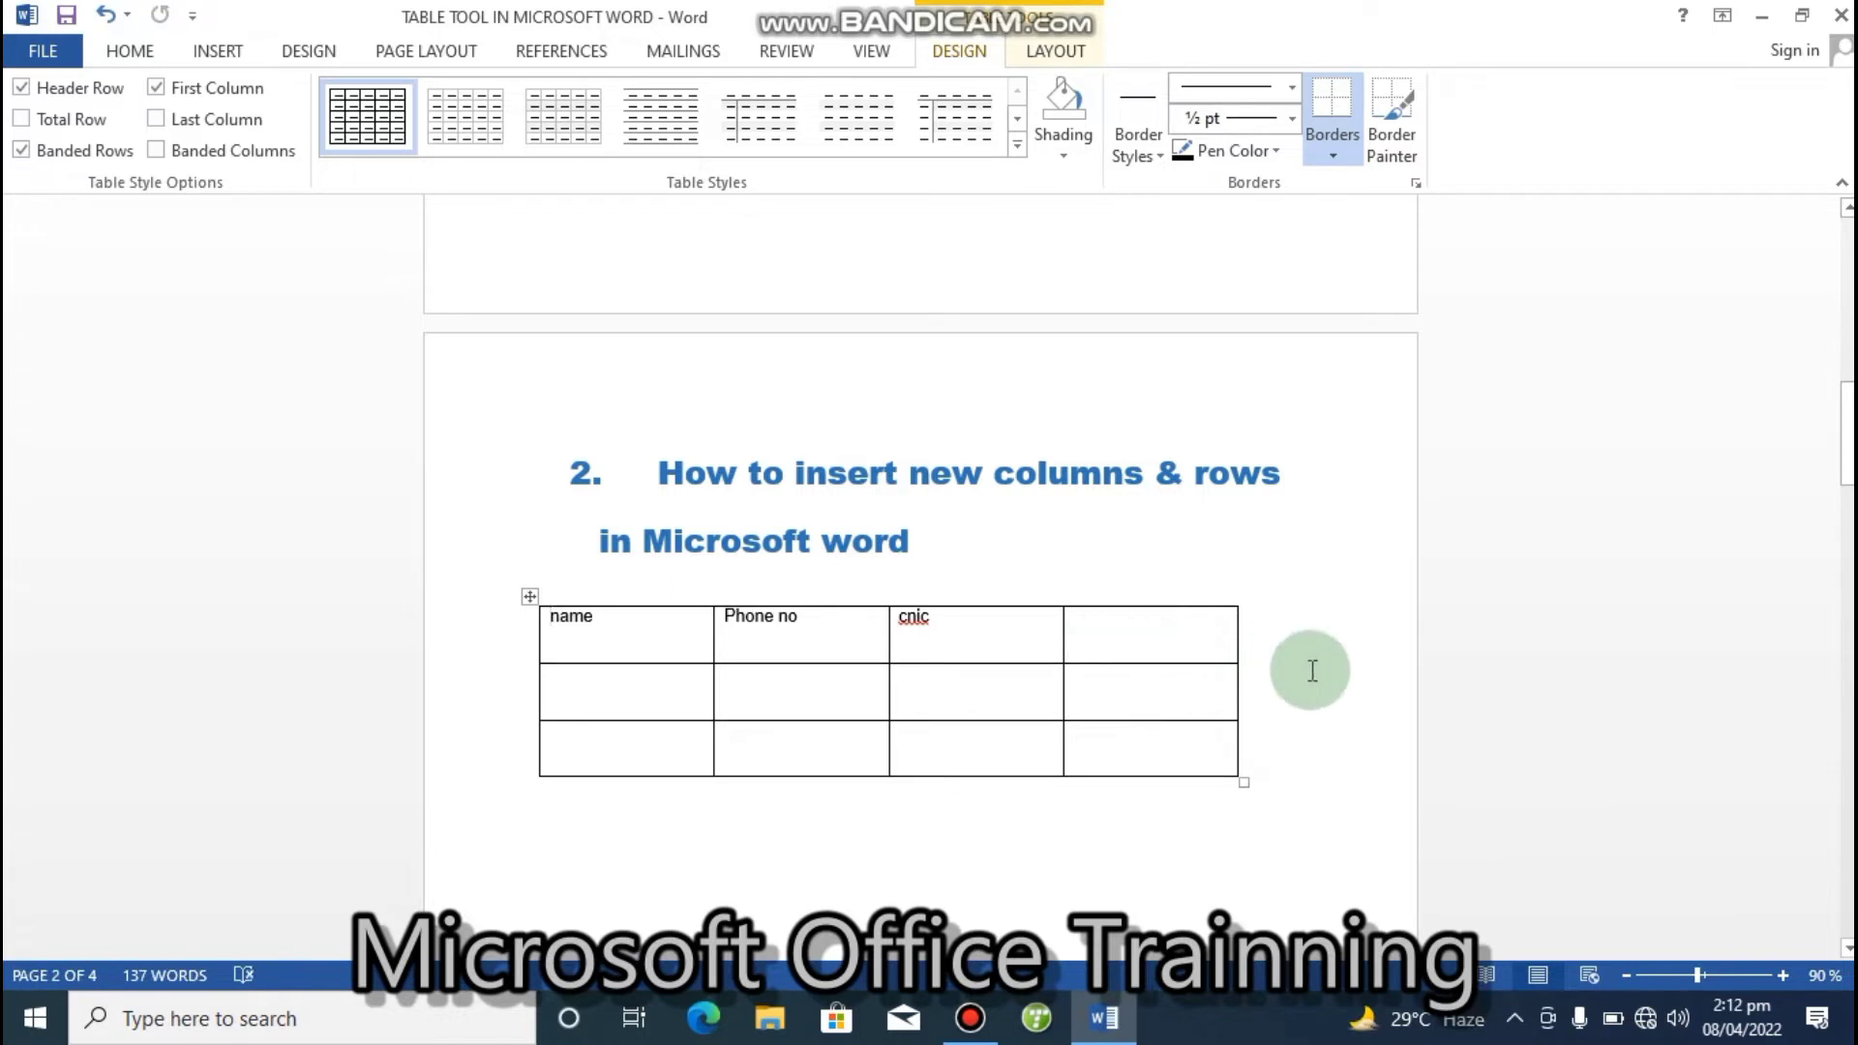
- Label the fourth column "class" and add a row beneath the table's last row
left_click(1131, 647)
type("class")
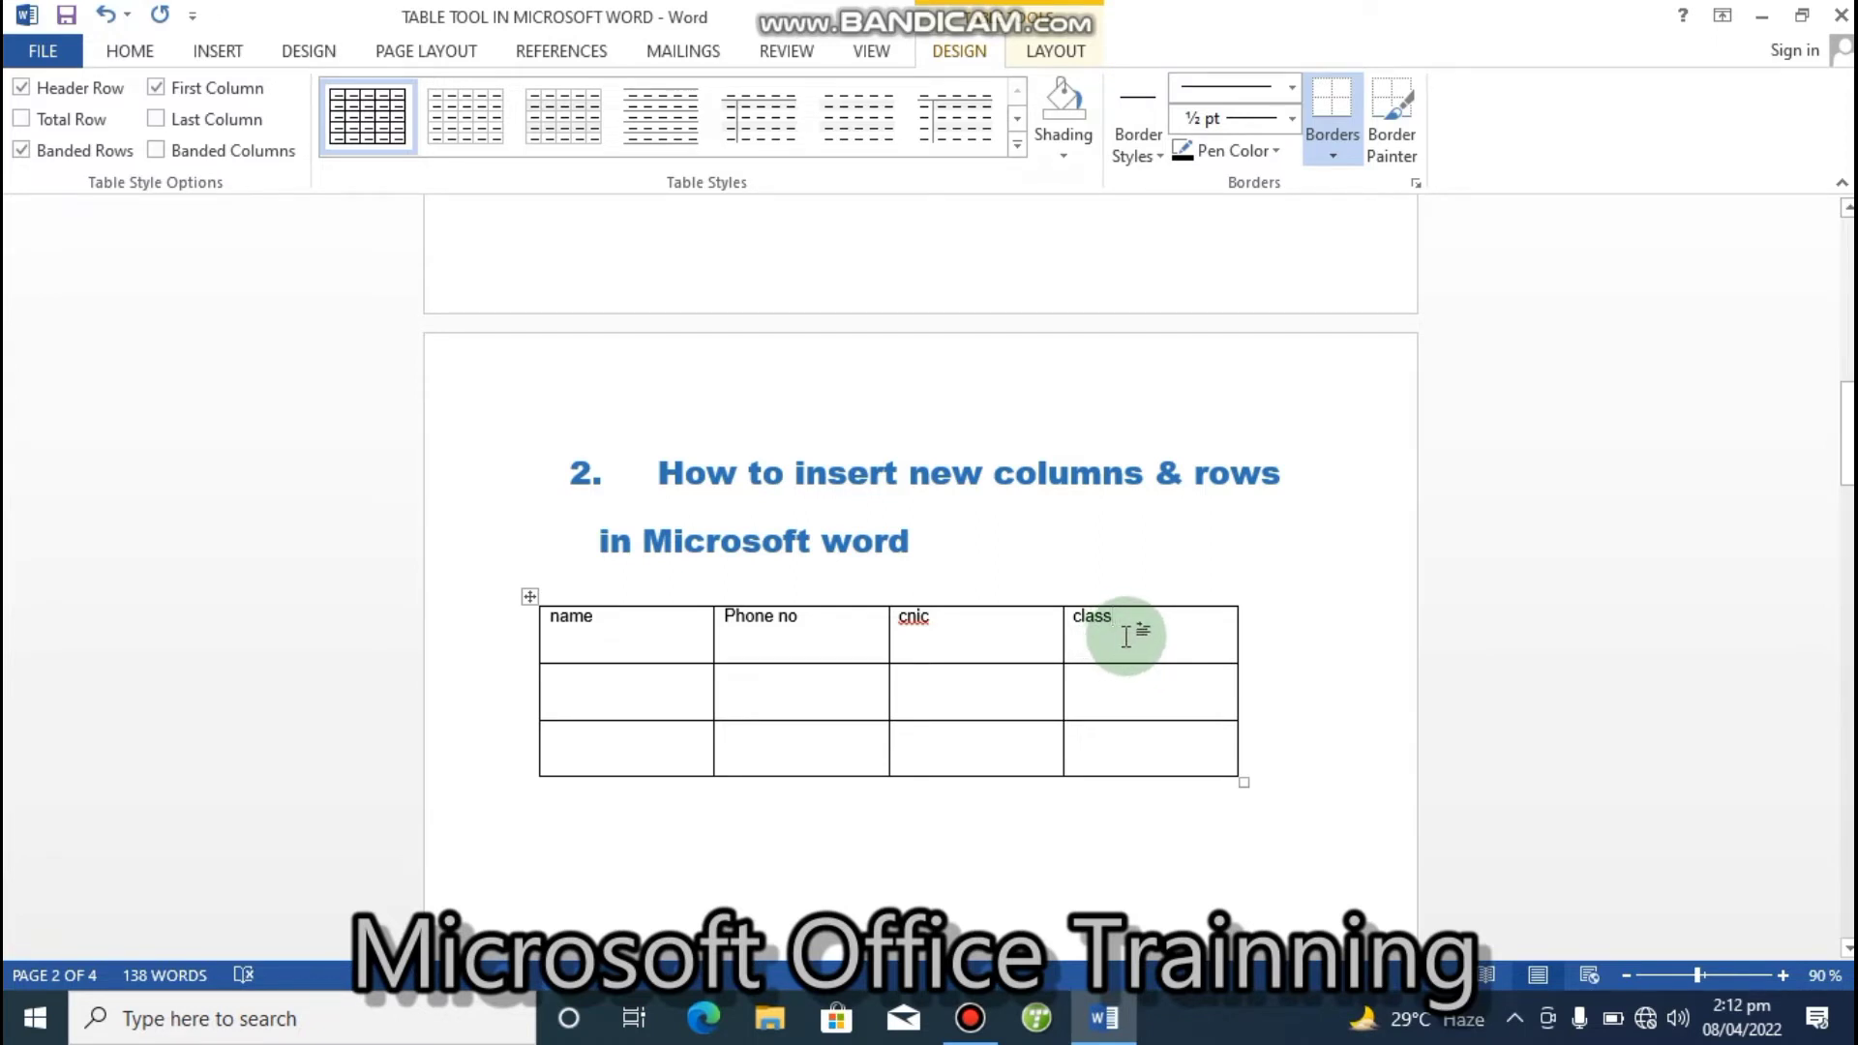
left_click(558, 751)
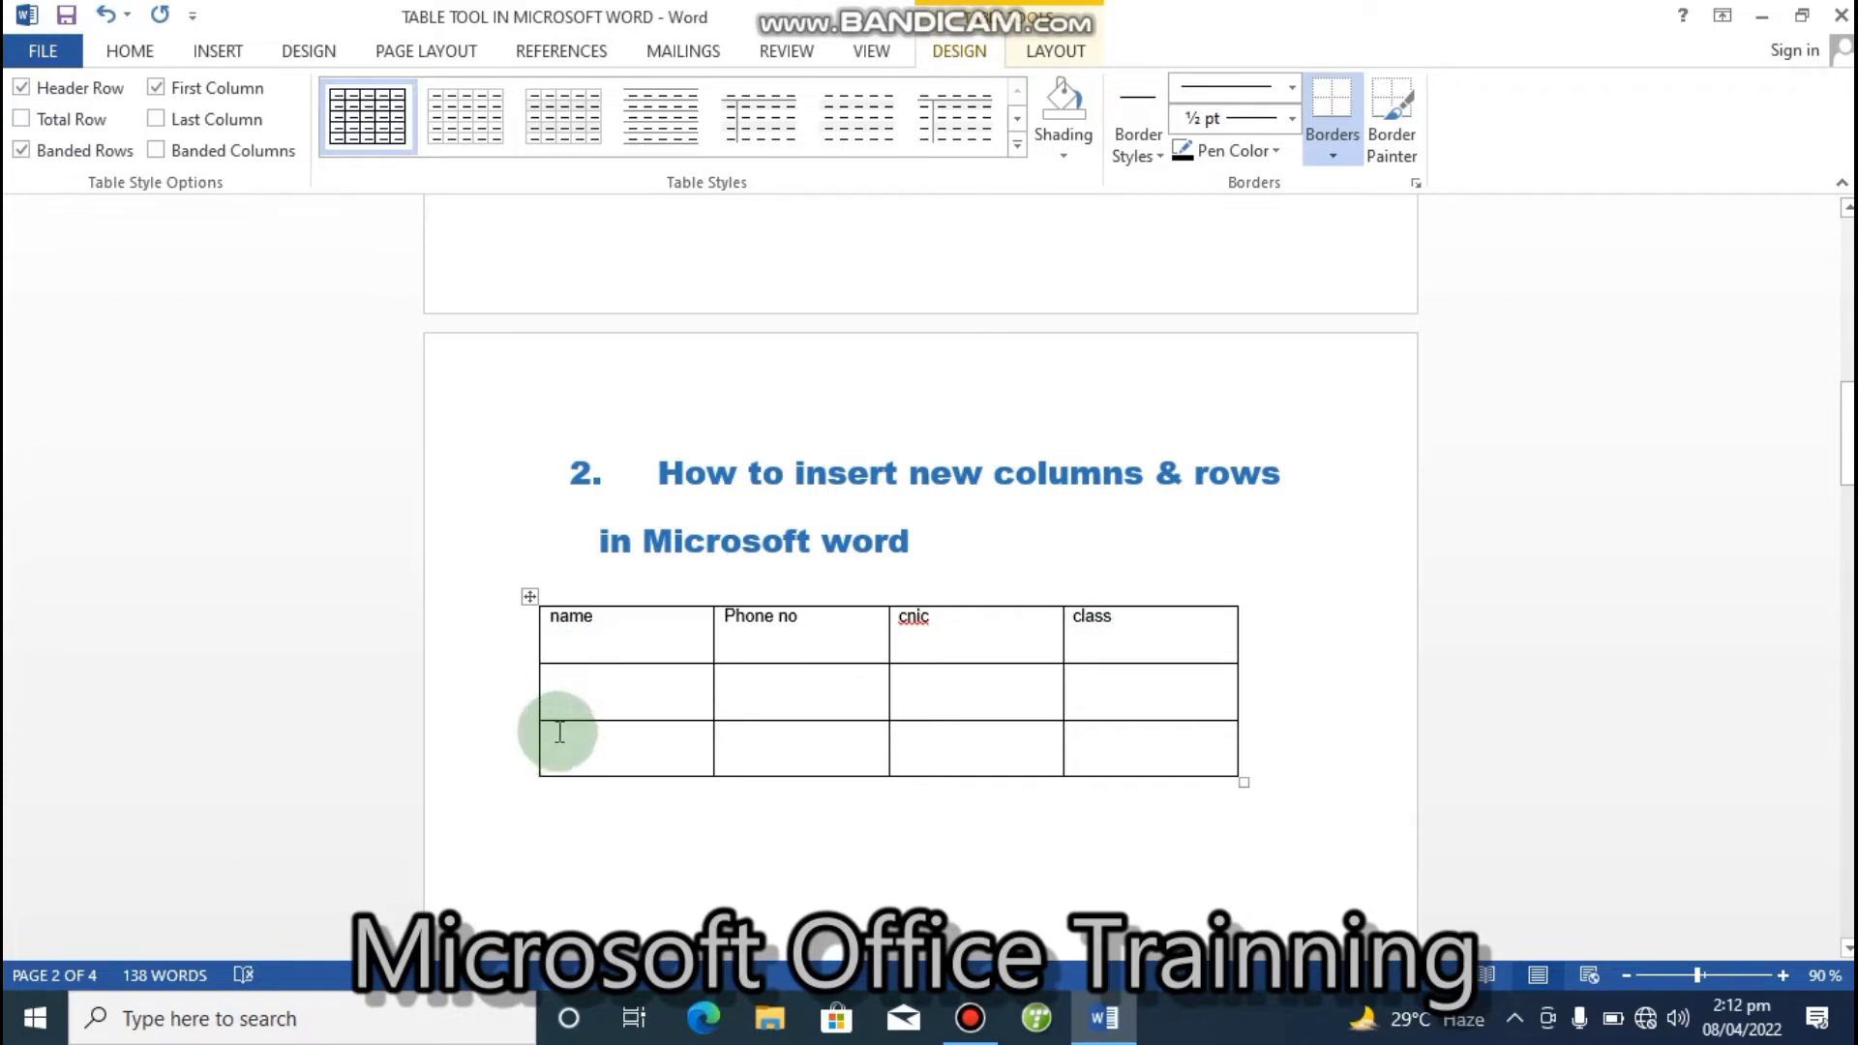
mouse_move(538, 776)
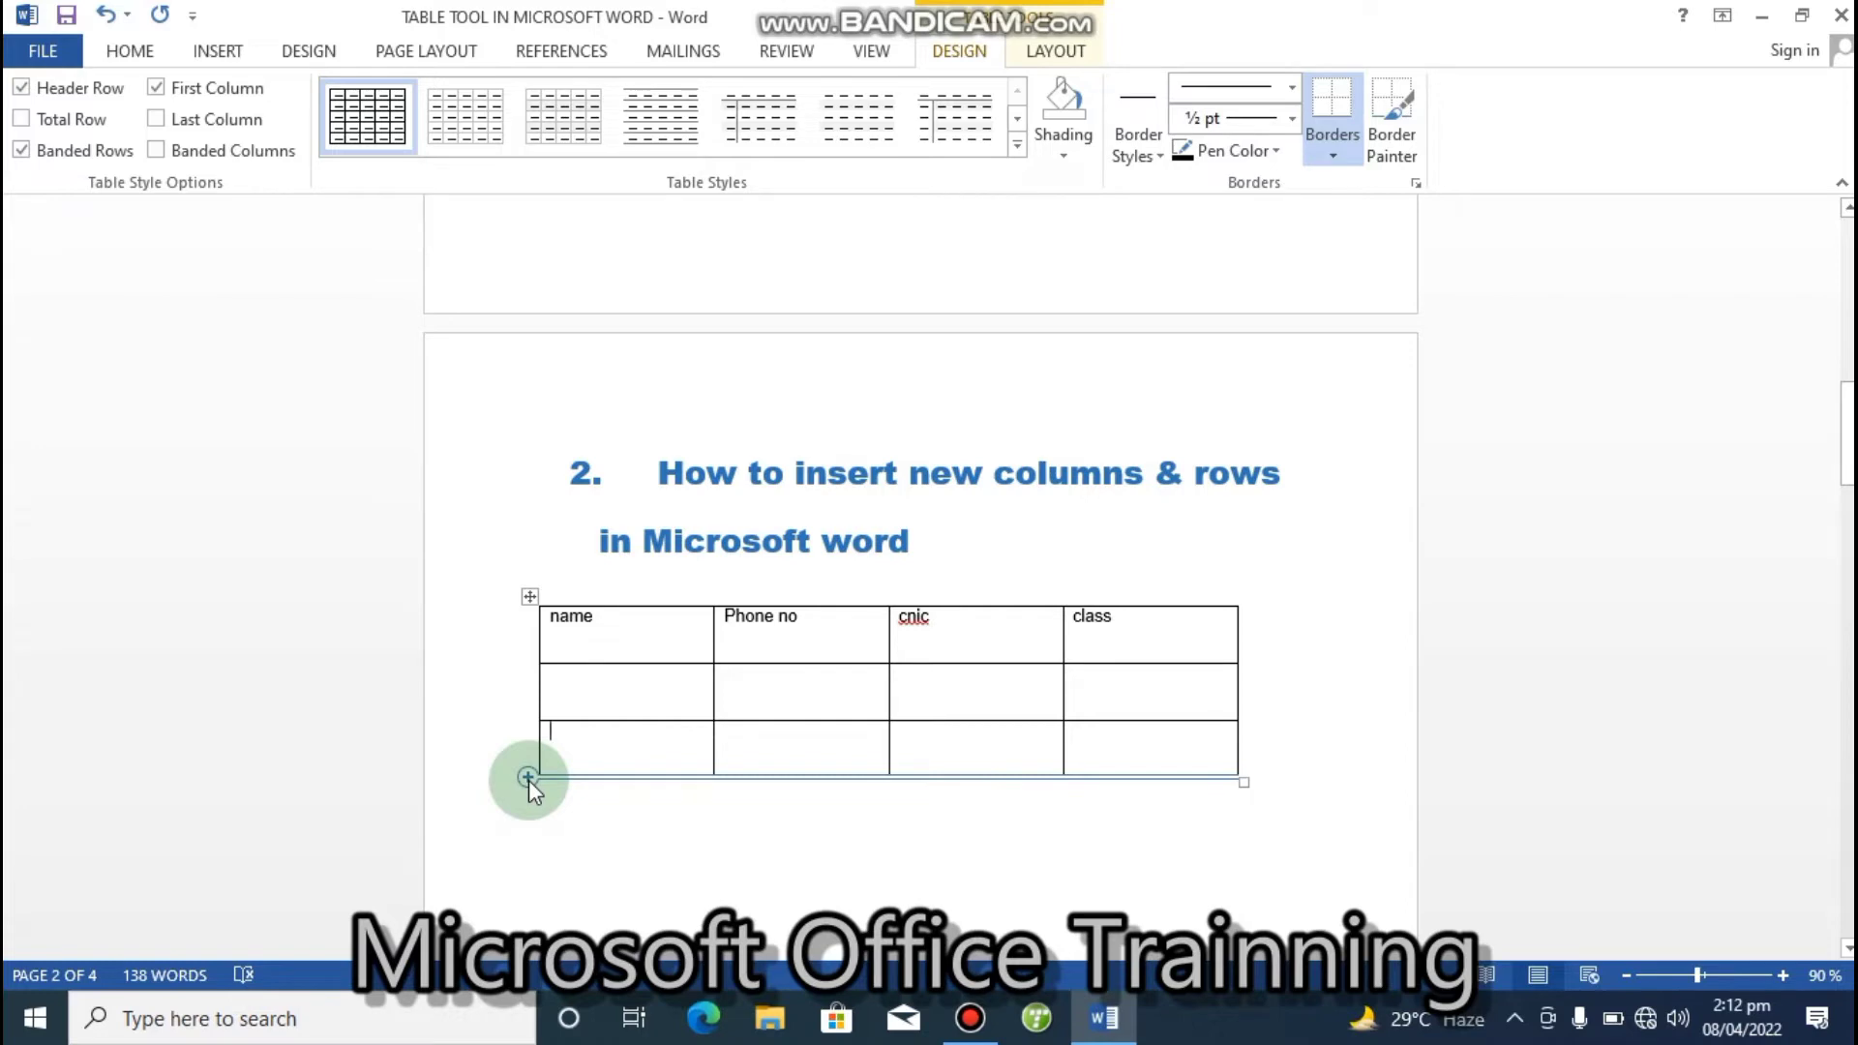
left_click(528, 778)
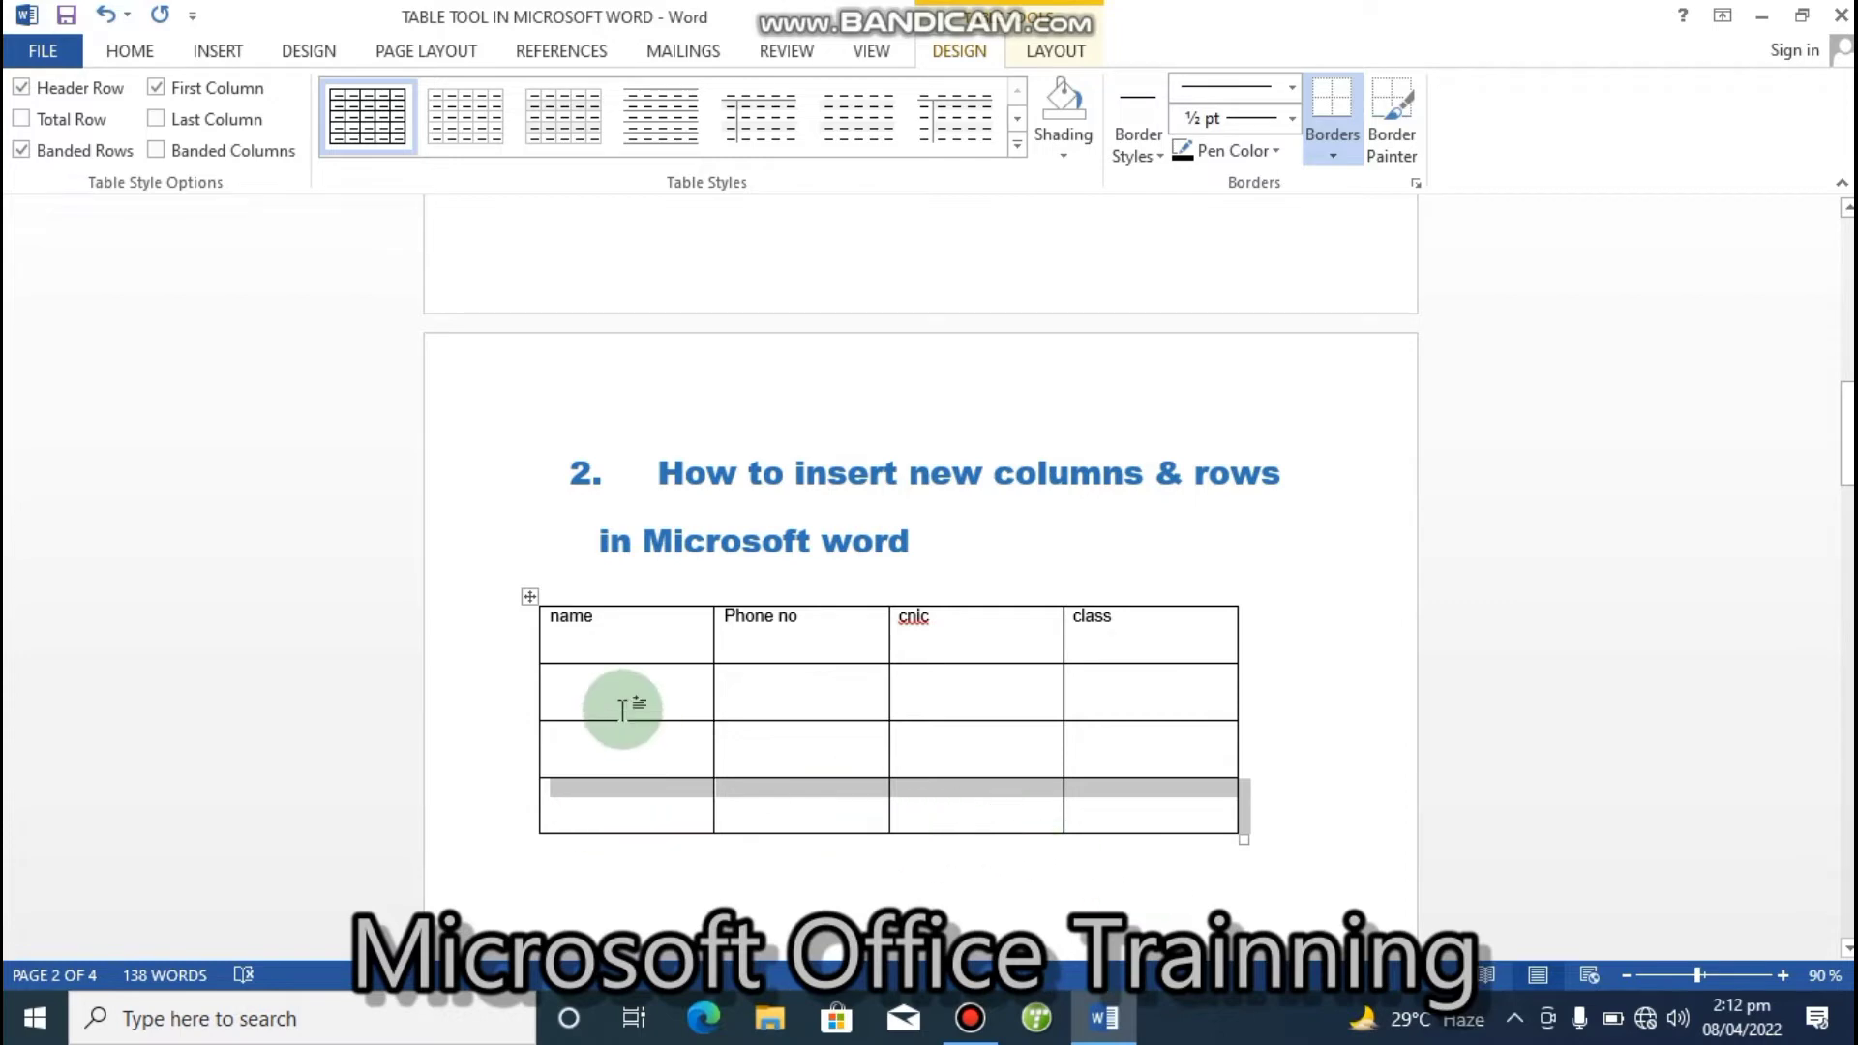
- Insert a column between the name and Phone no columns, and a row beneath the table's second row
left_click(710, 613)
mouse_move(712, 597)
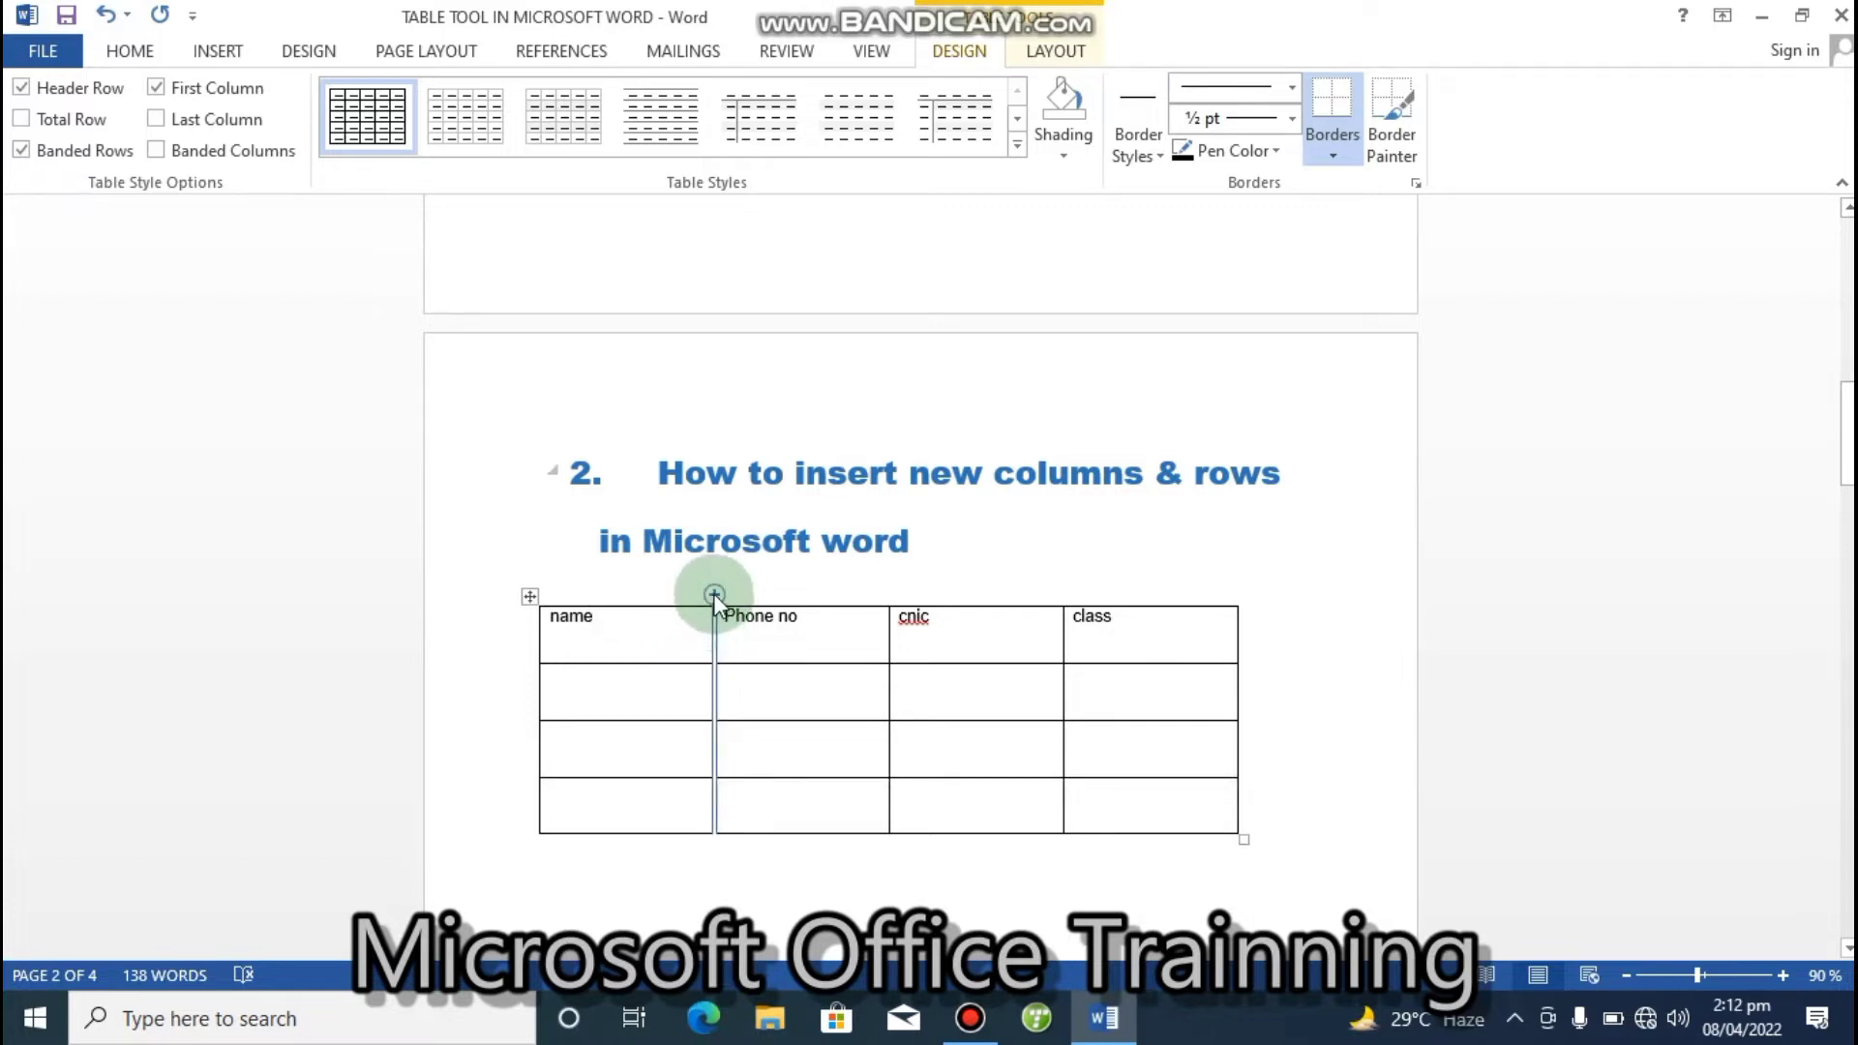
left_click(714, 595)
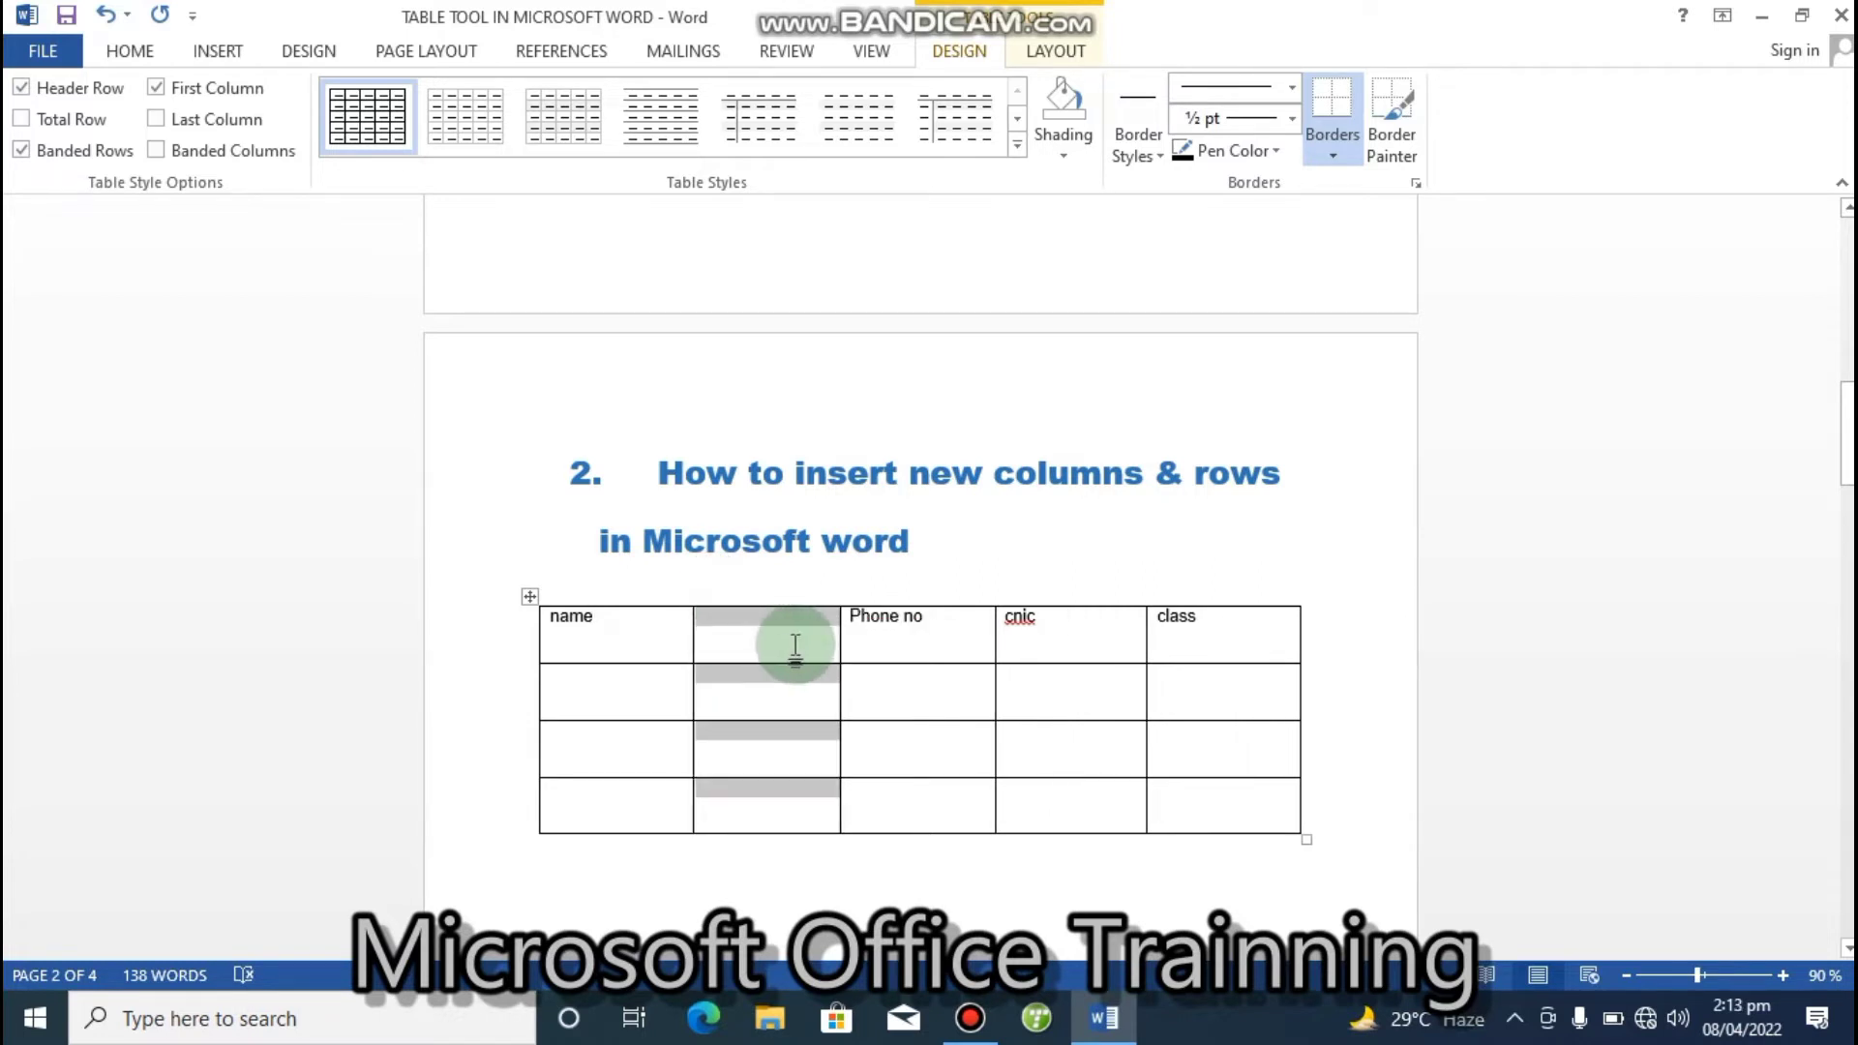
left_click(572, 675)
mouse_move(539, 719)
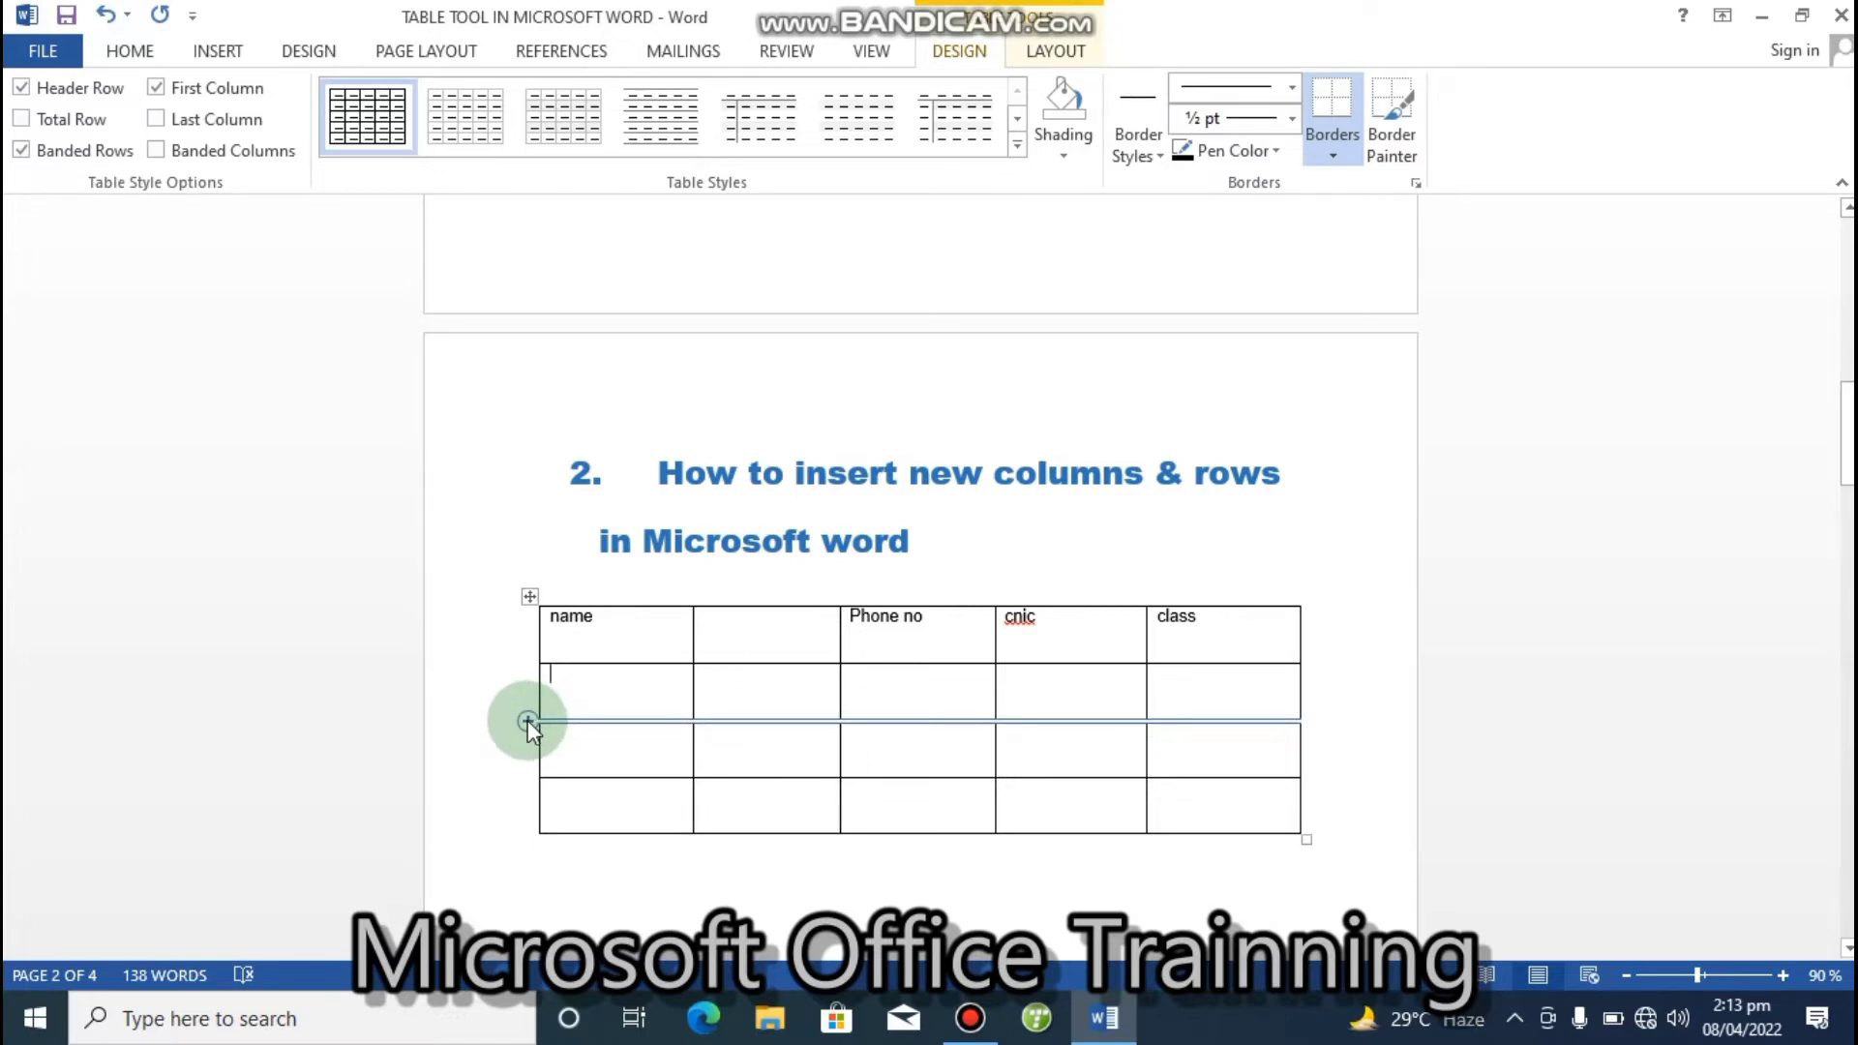
left_click(527, 720)
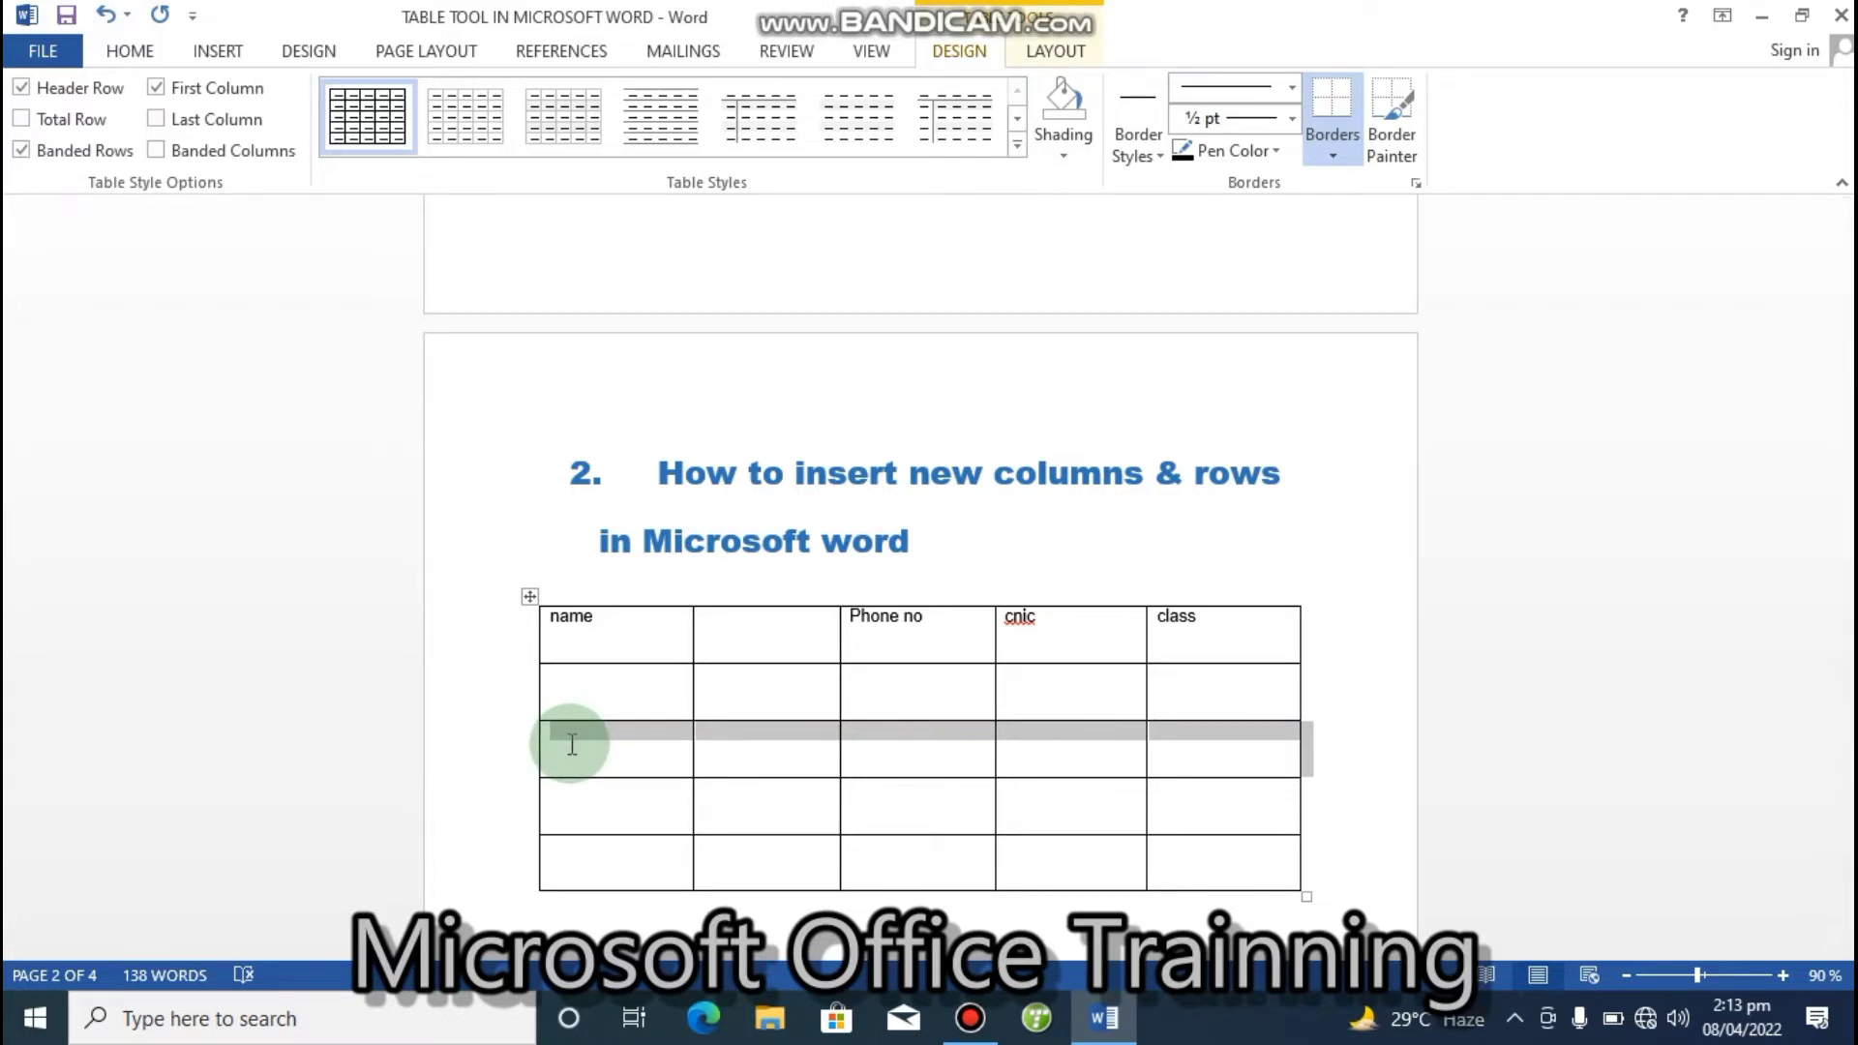
- Undo the inserted rows, the column between name and Phone no, and the "class" header
key("ctrl+z")
key("ctrl+z")
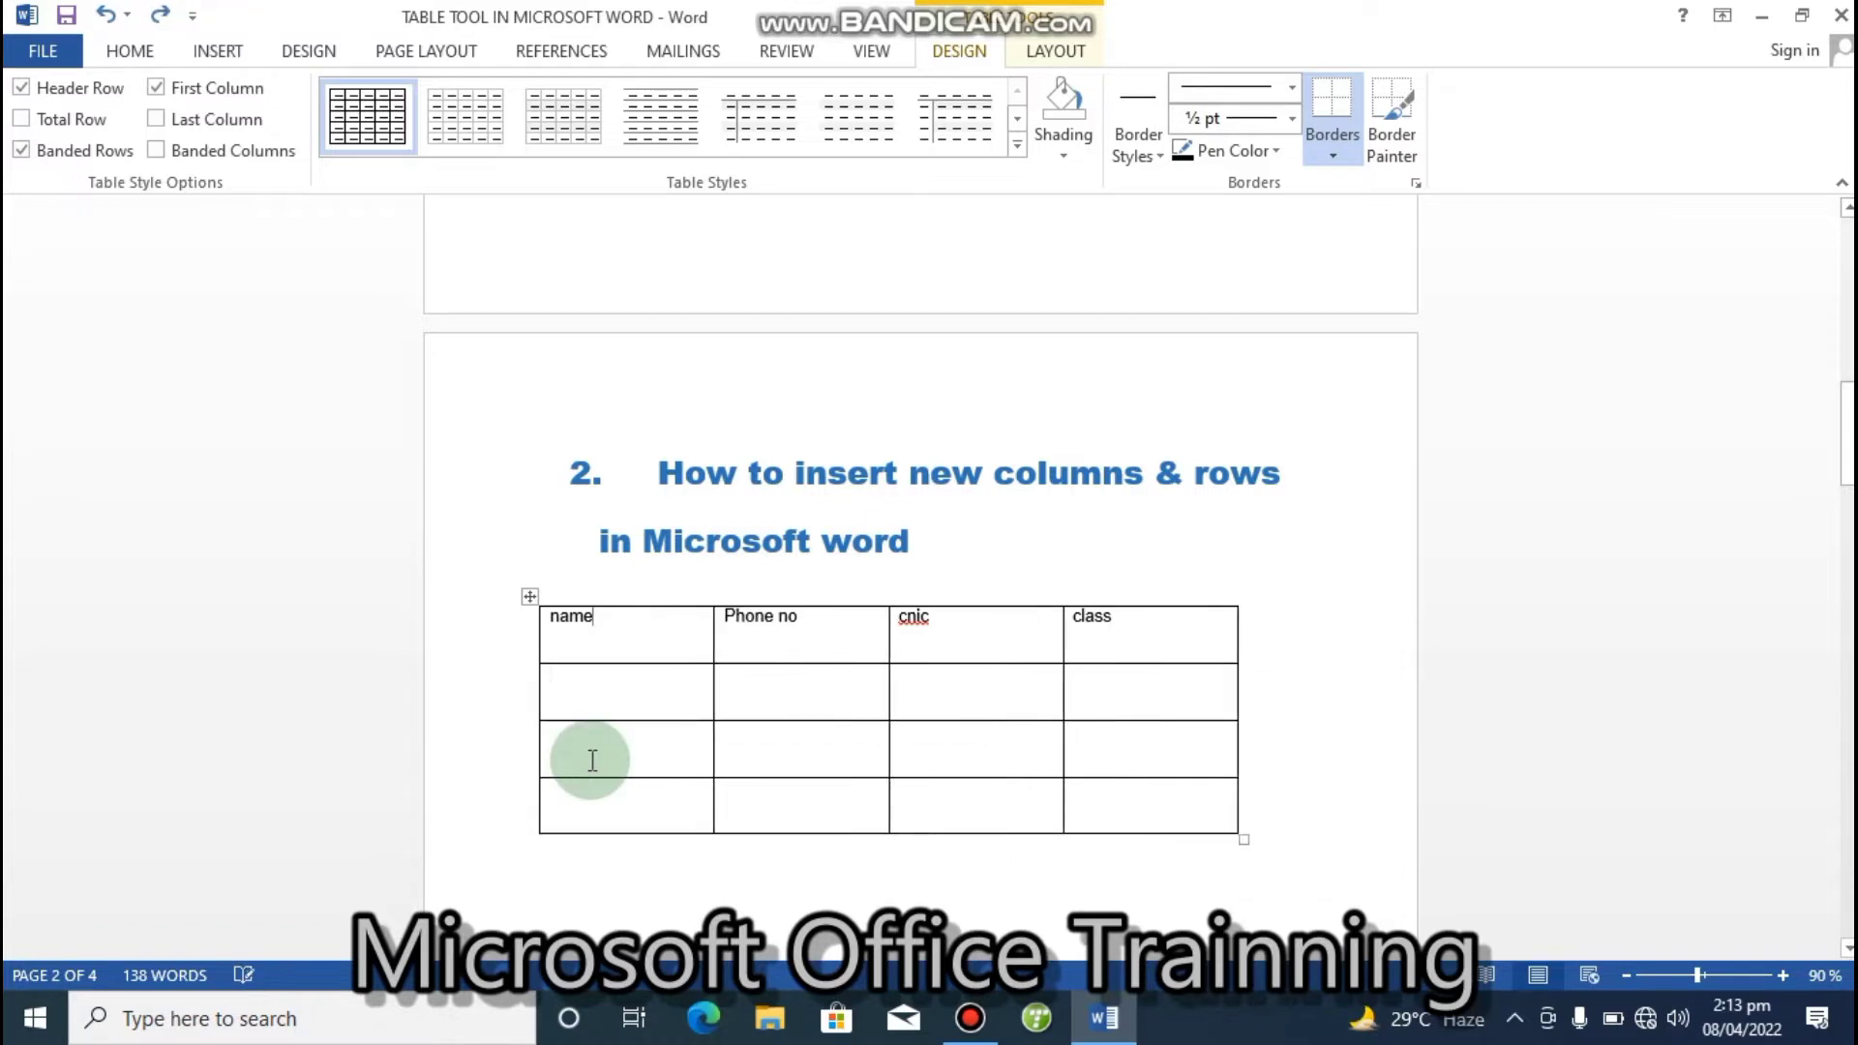
key("ctrl+z")
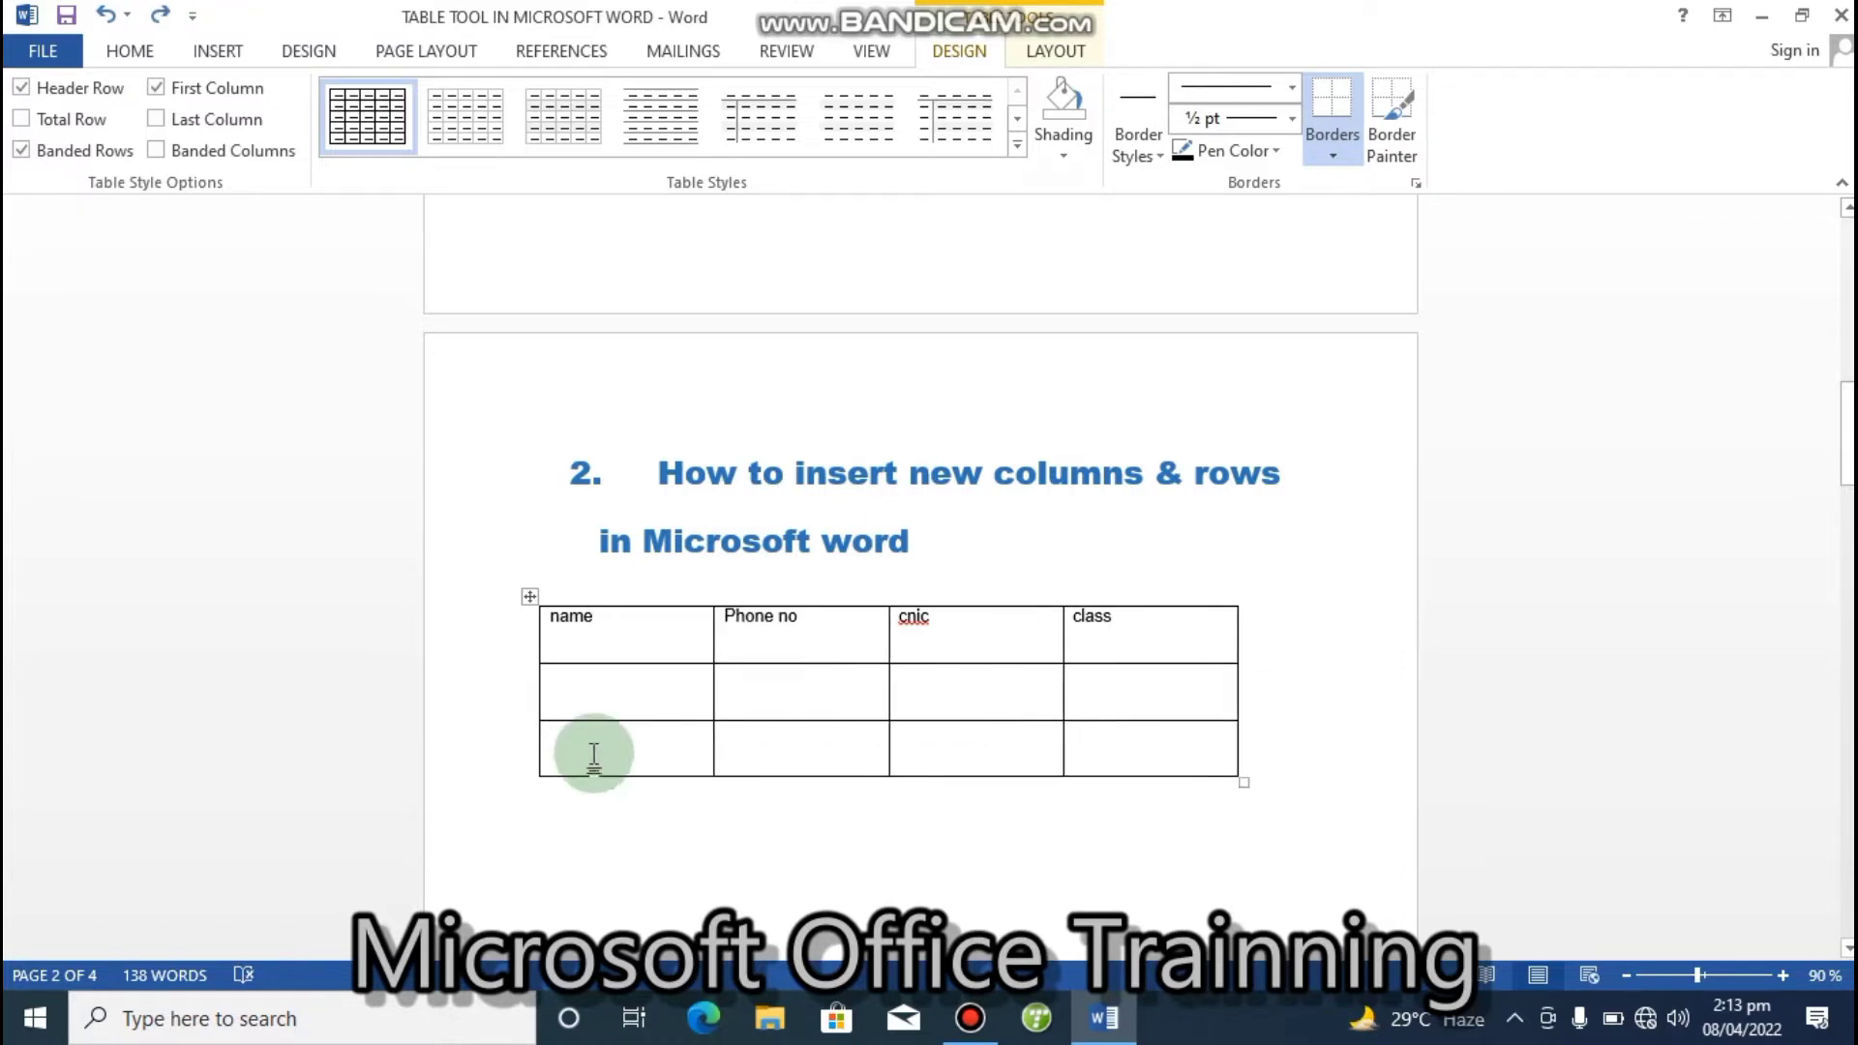
key("ctrl+z")
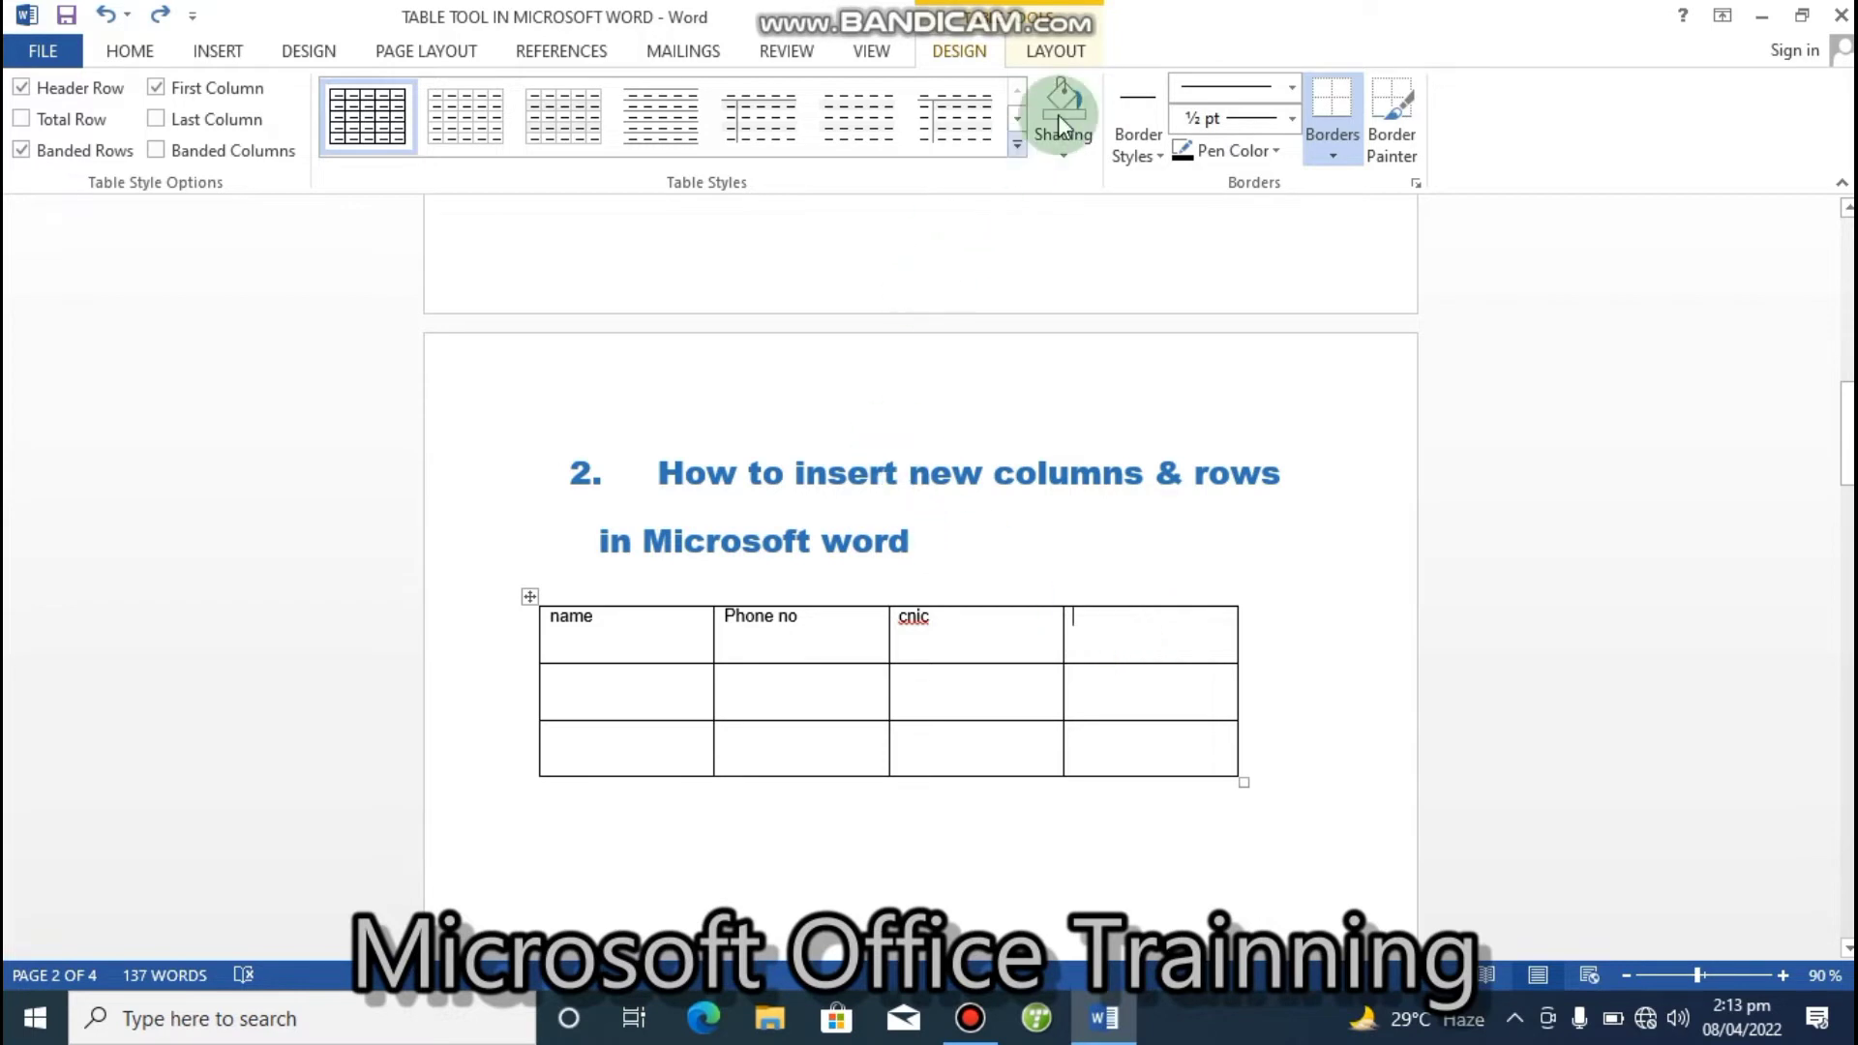
- Insert a column to the right of the table's last column using the table layout tools
left_click(1055, 52)
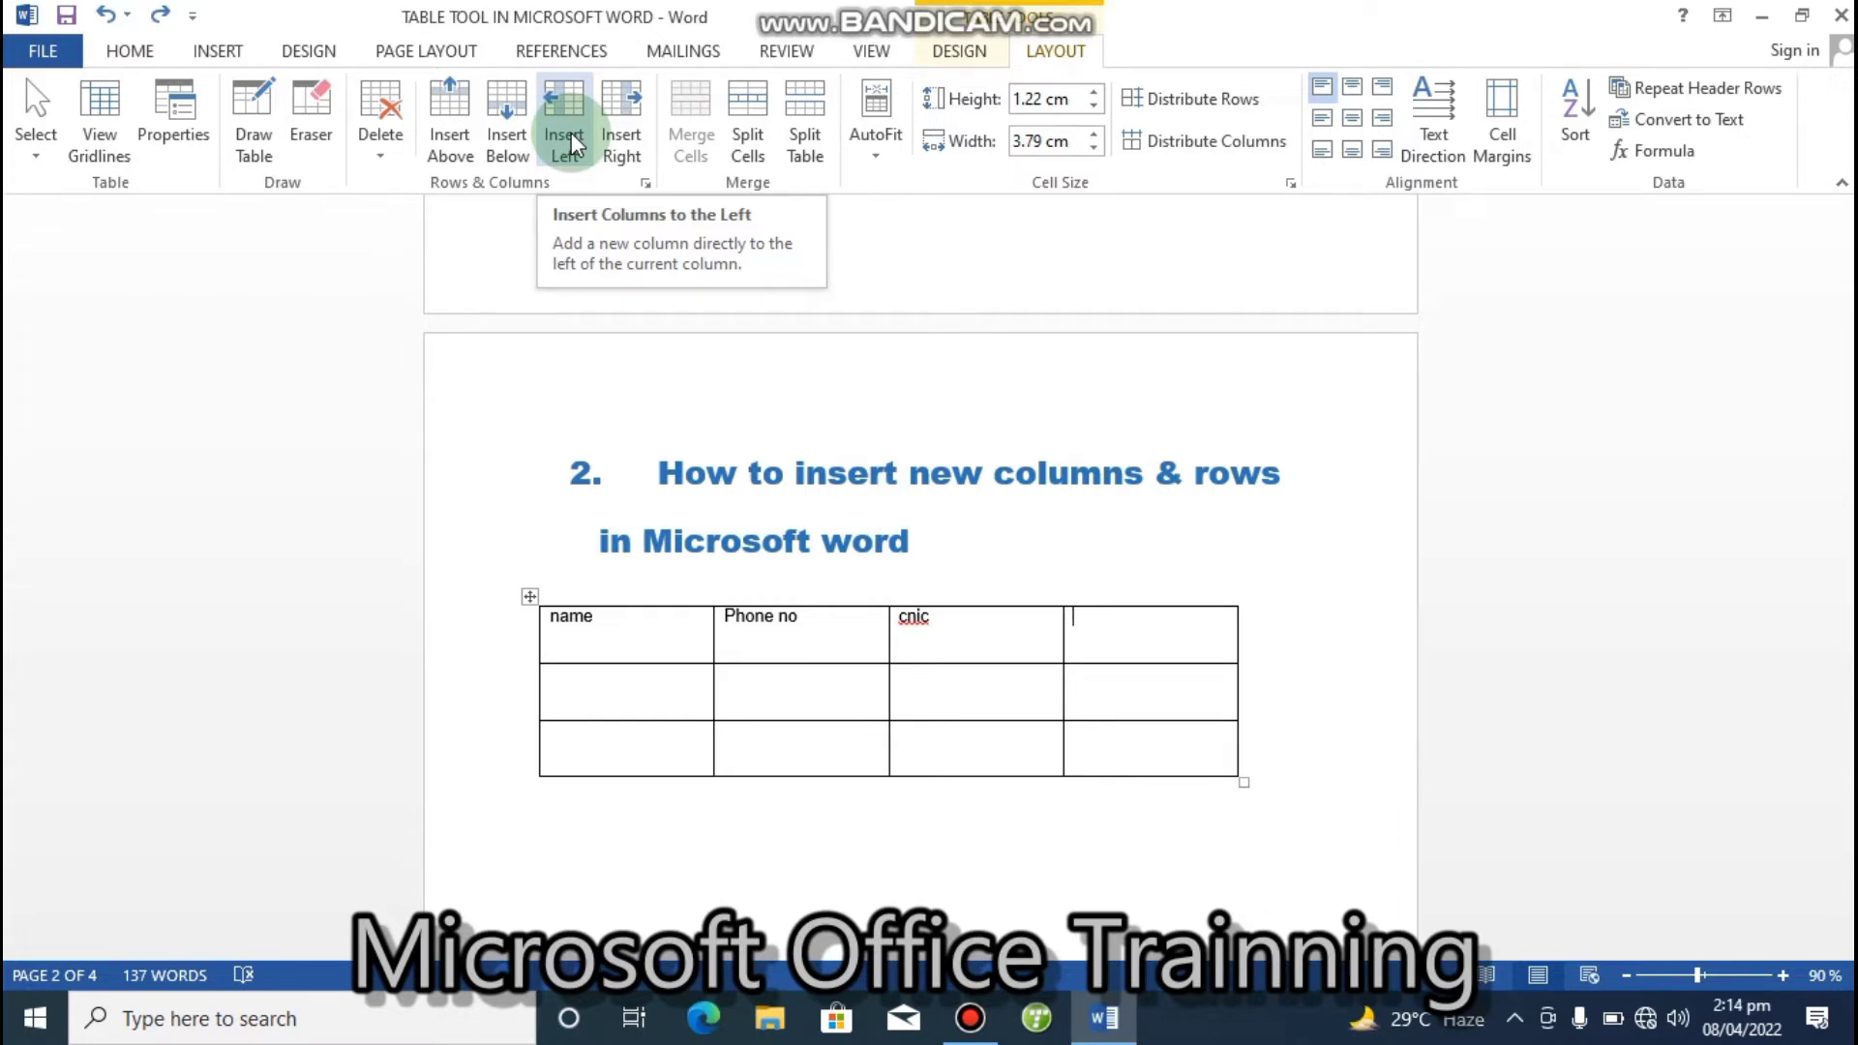
left_click(624, 113)
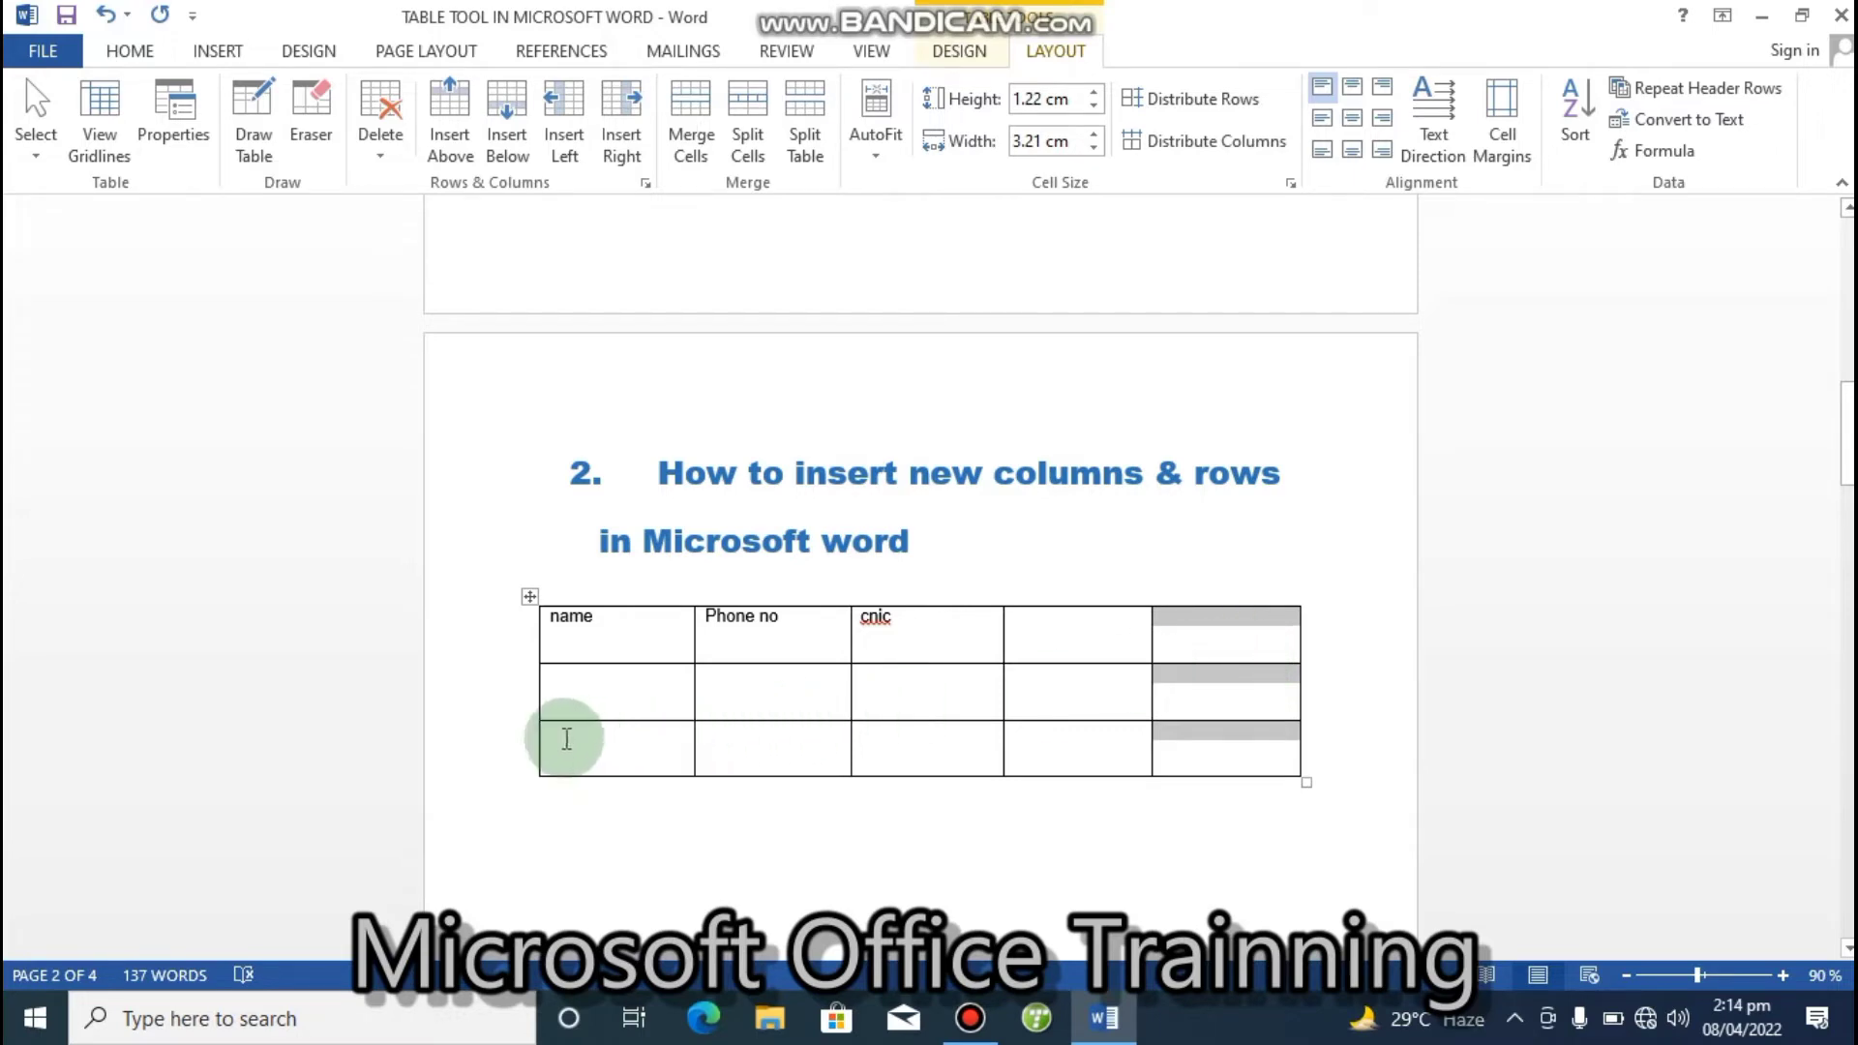
- Enter 33 in the first cell of the table's last row and insert a row below it
left_click(567, 738)
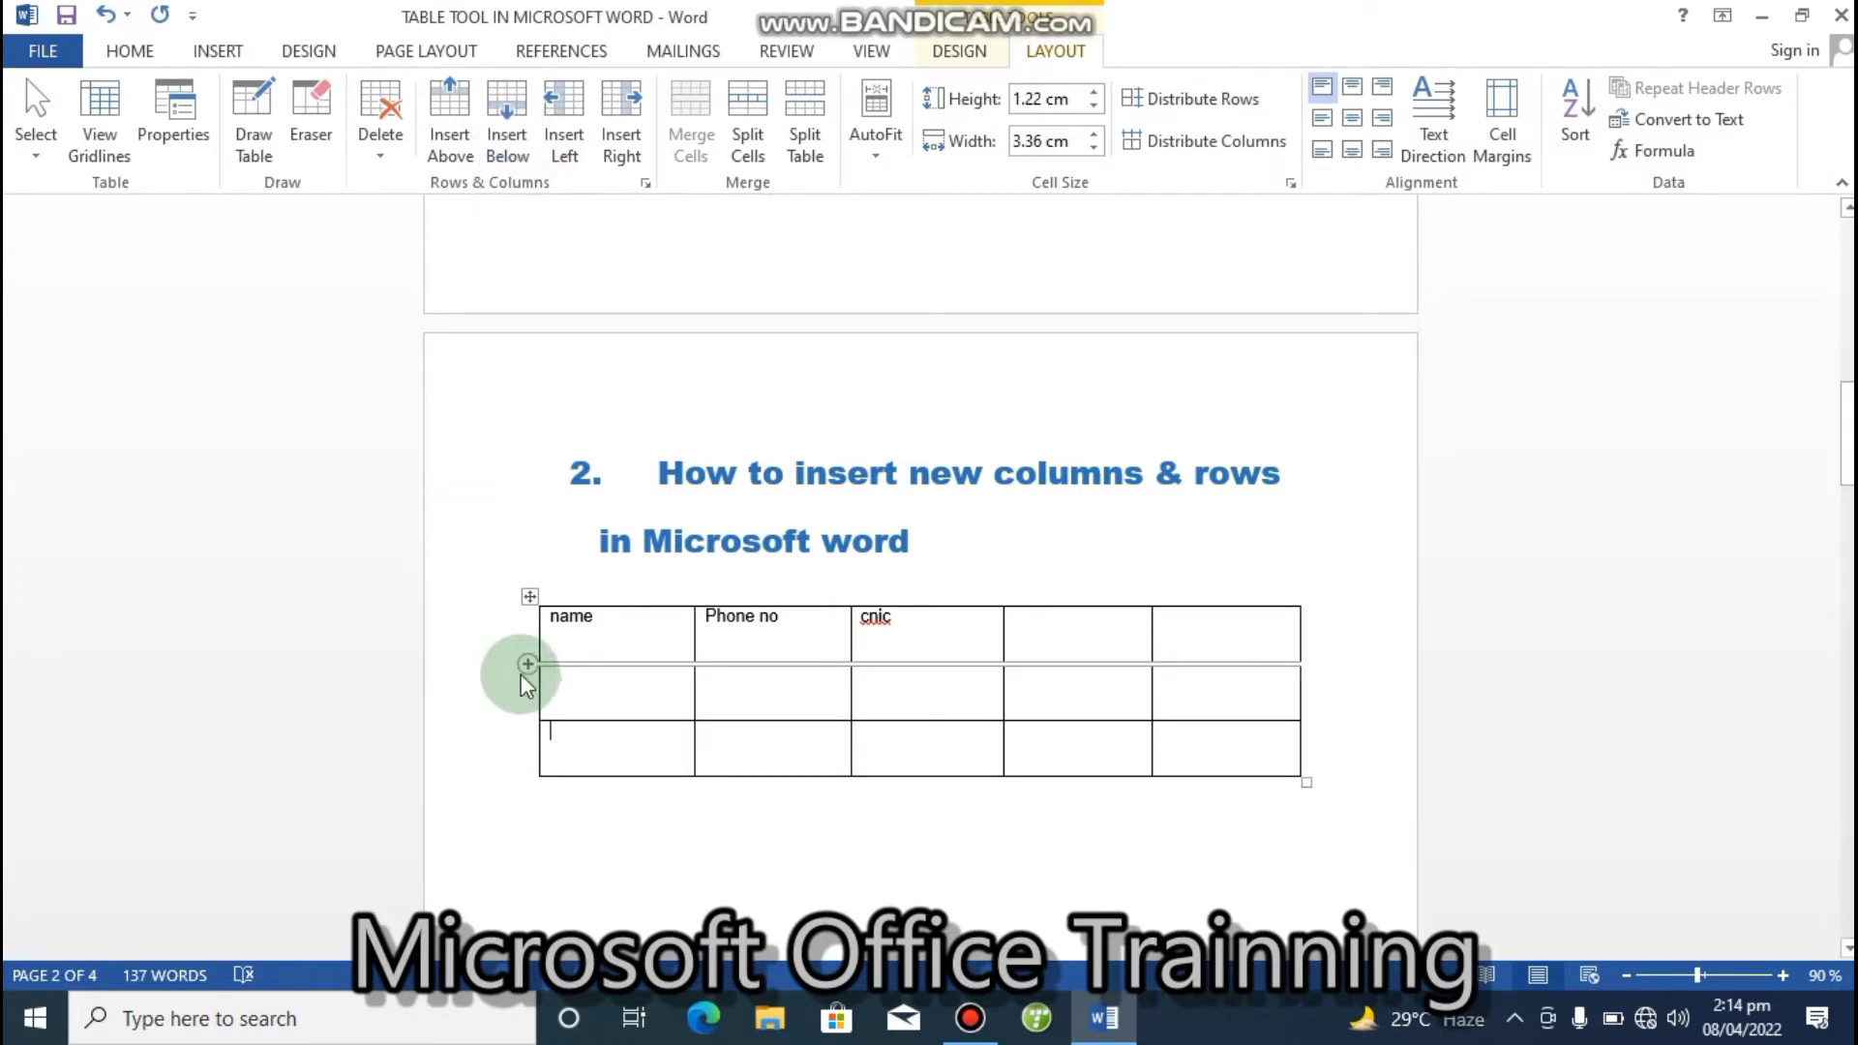
type("33")
left_click(523, 113)
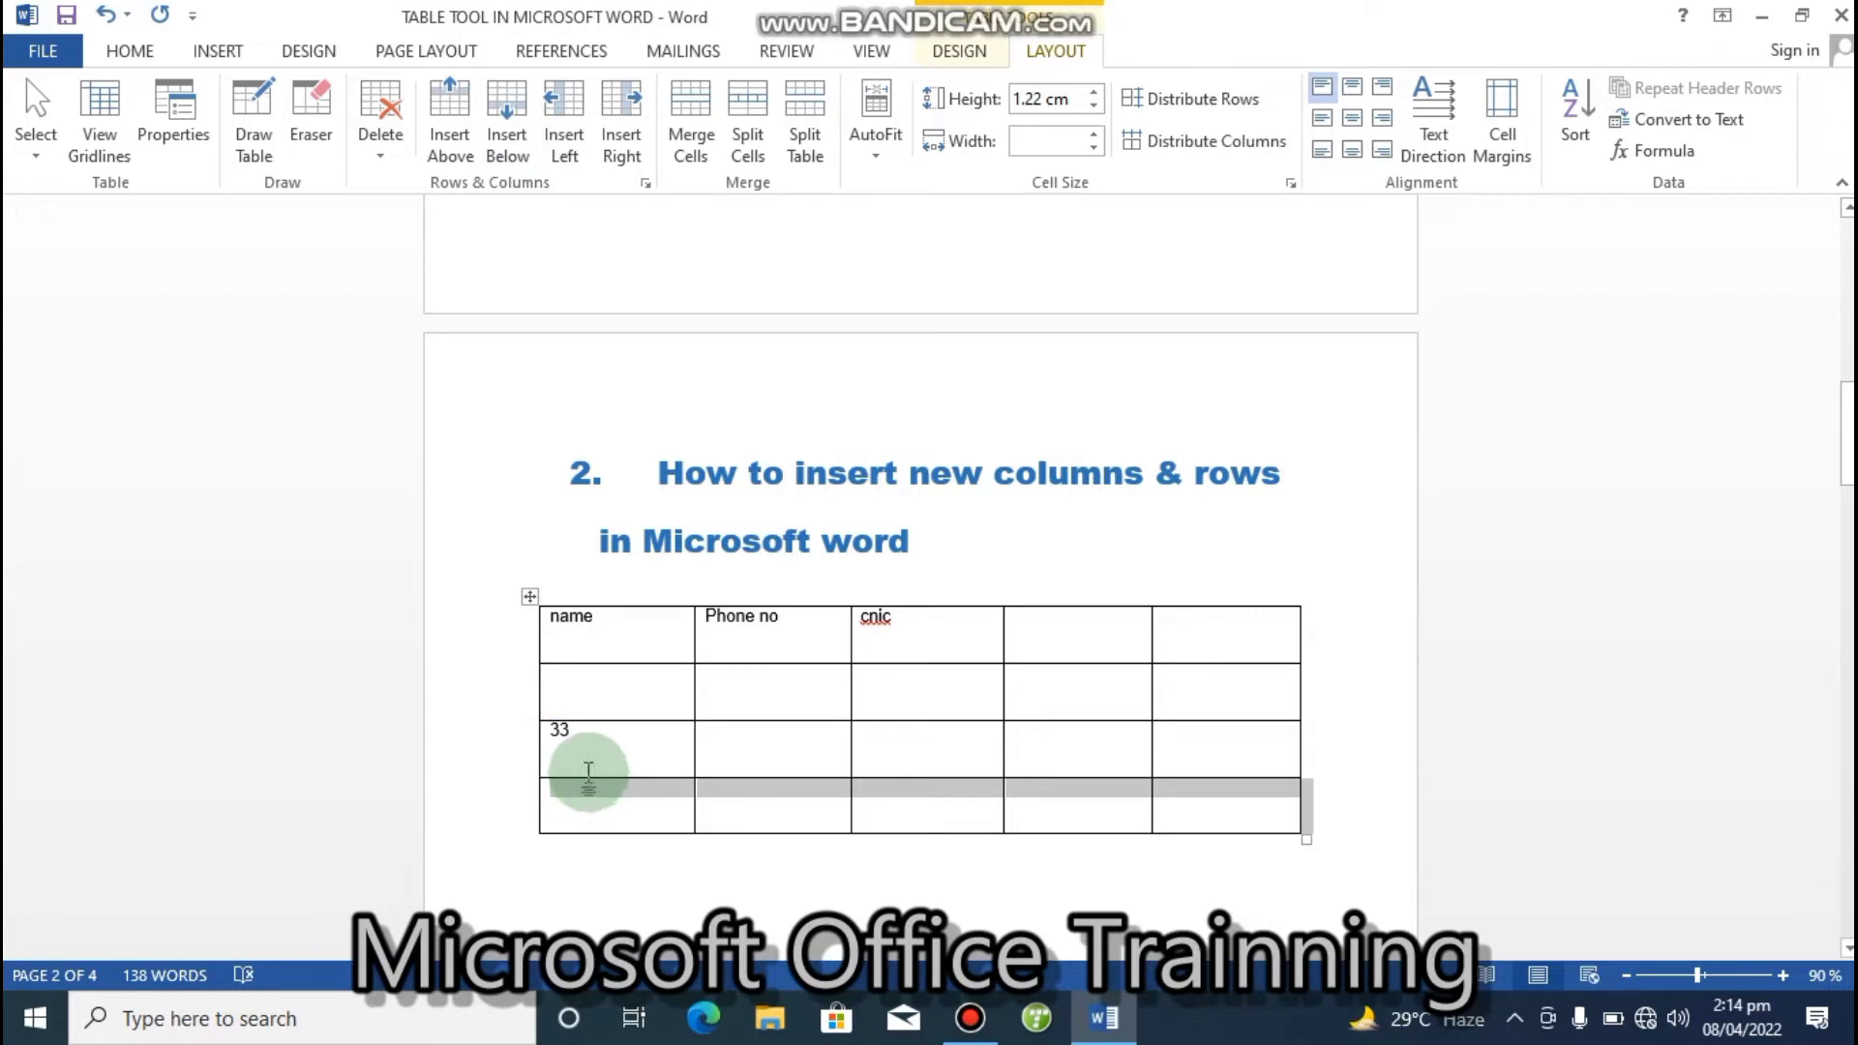
- Insert another row below the "33" row, undo it, and insert a row above the "33" row instead
left_click(593, 750)
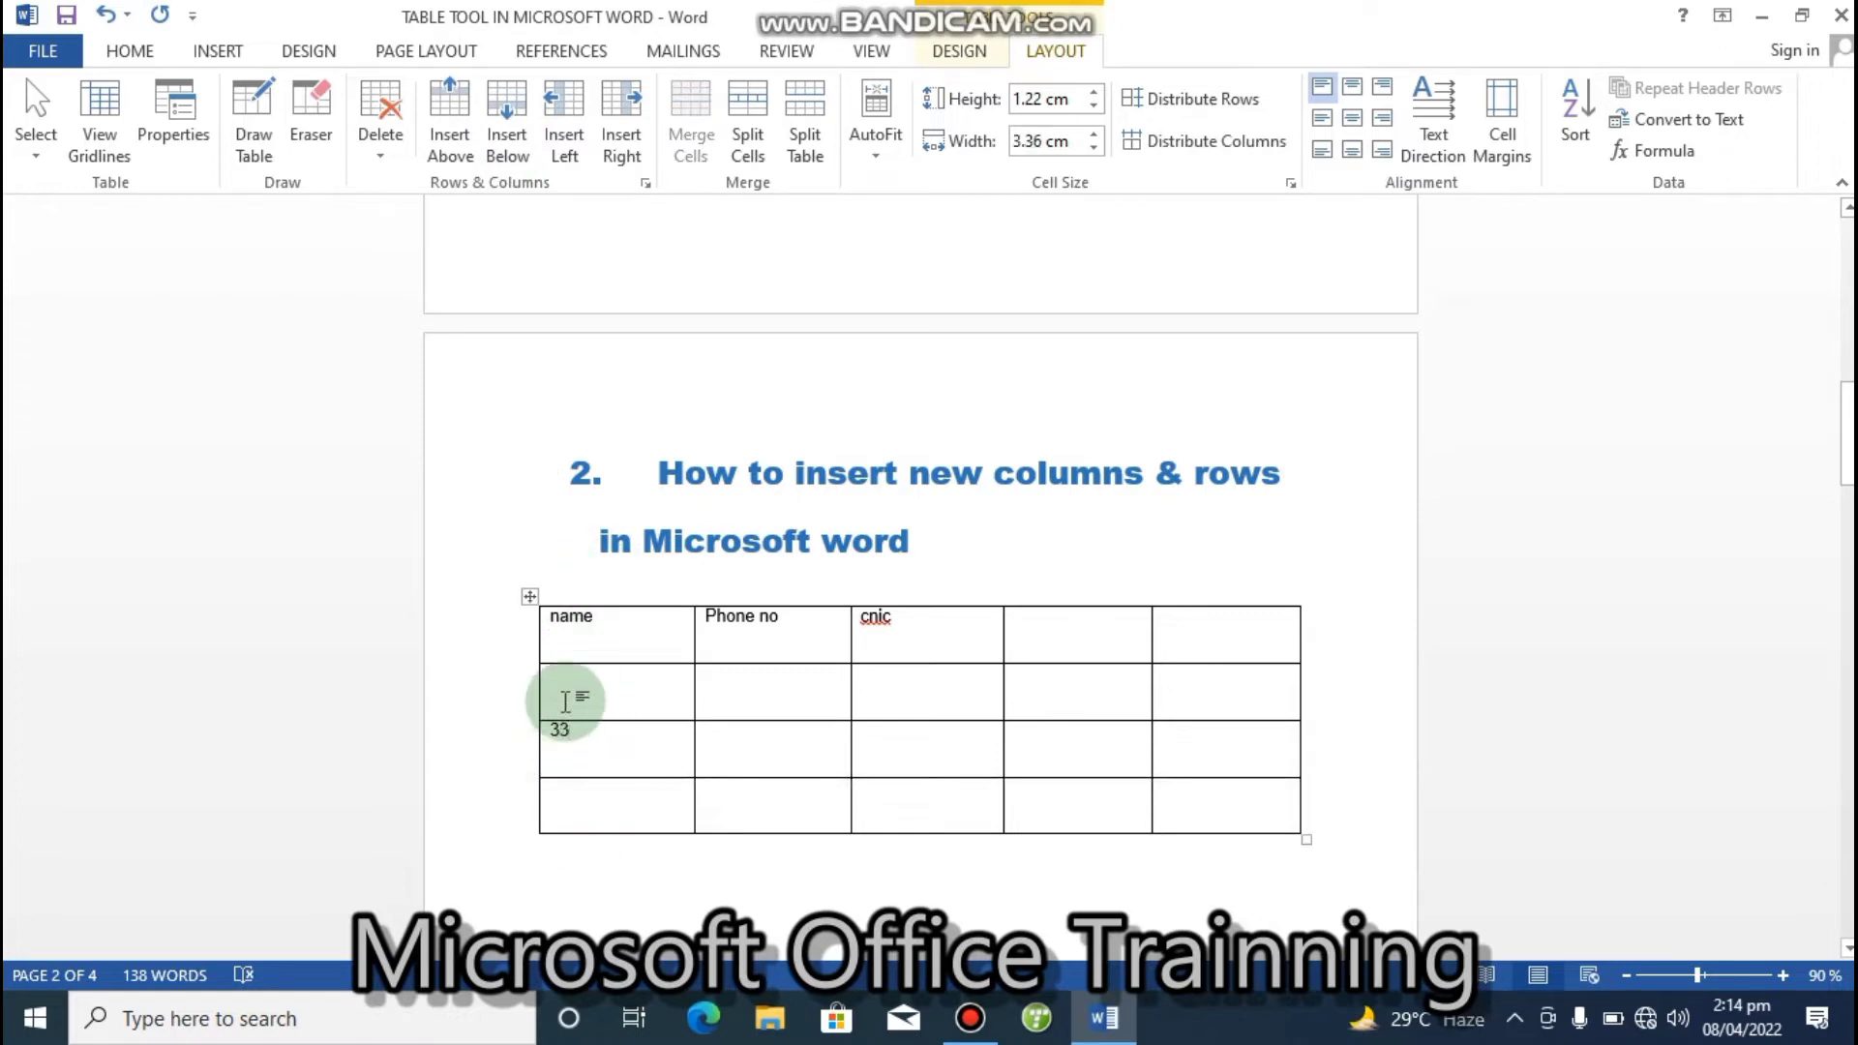
left_click(502, 114)
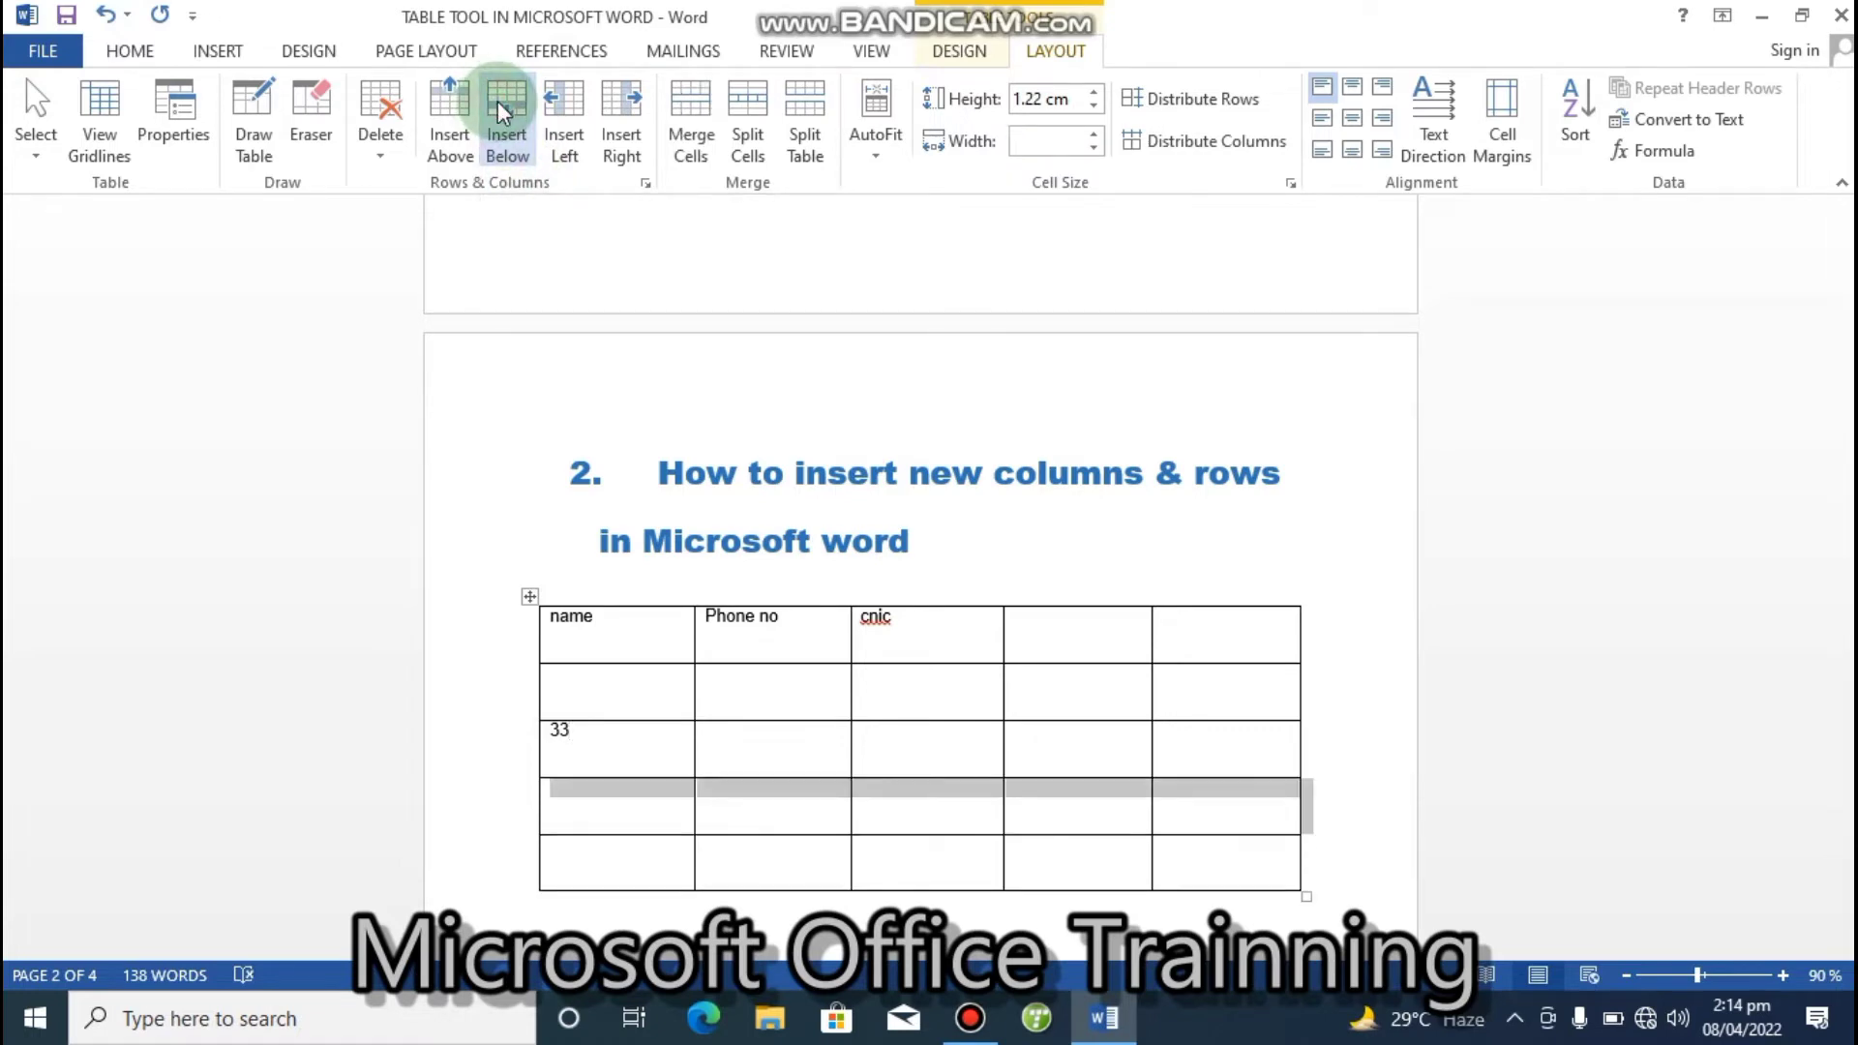
key("ctrl+z")
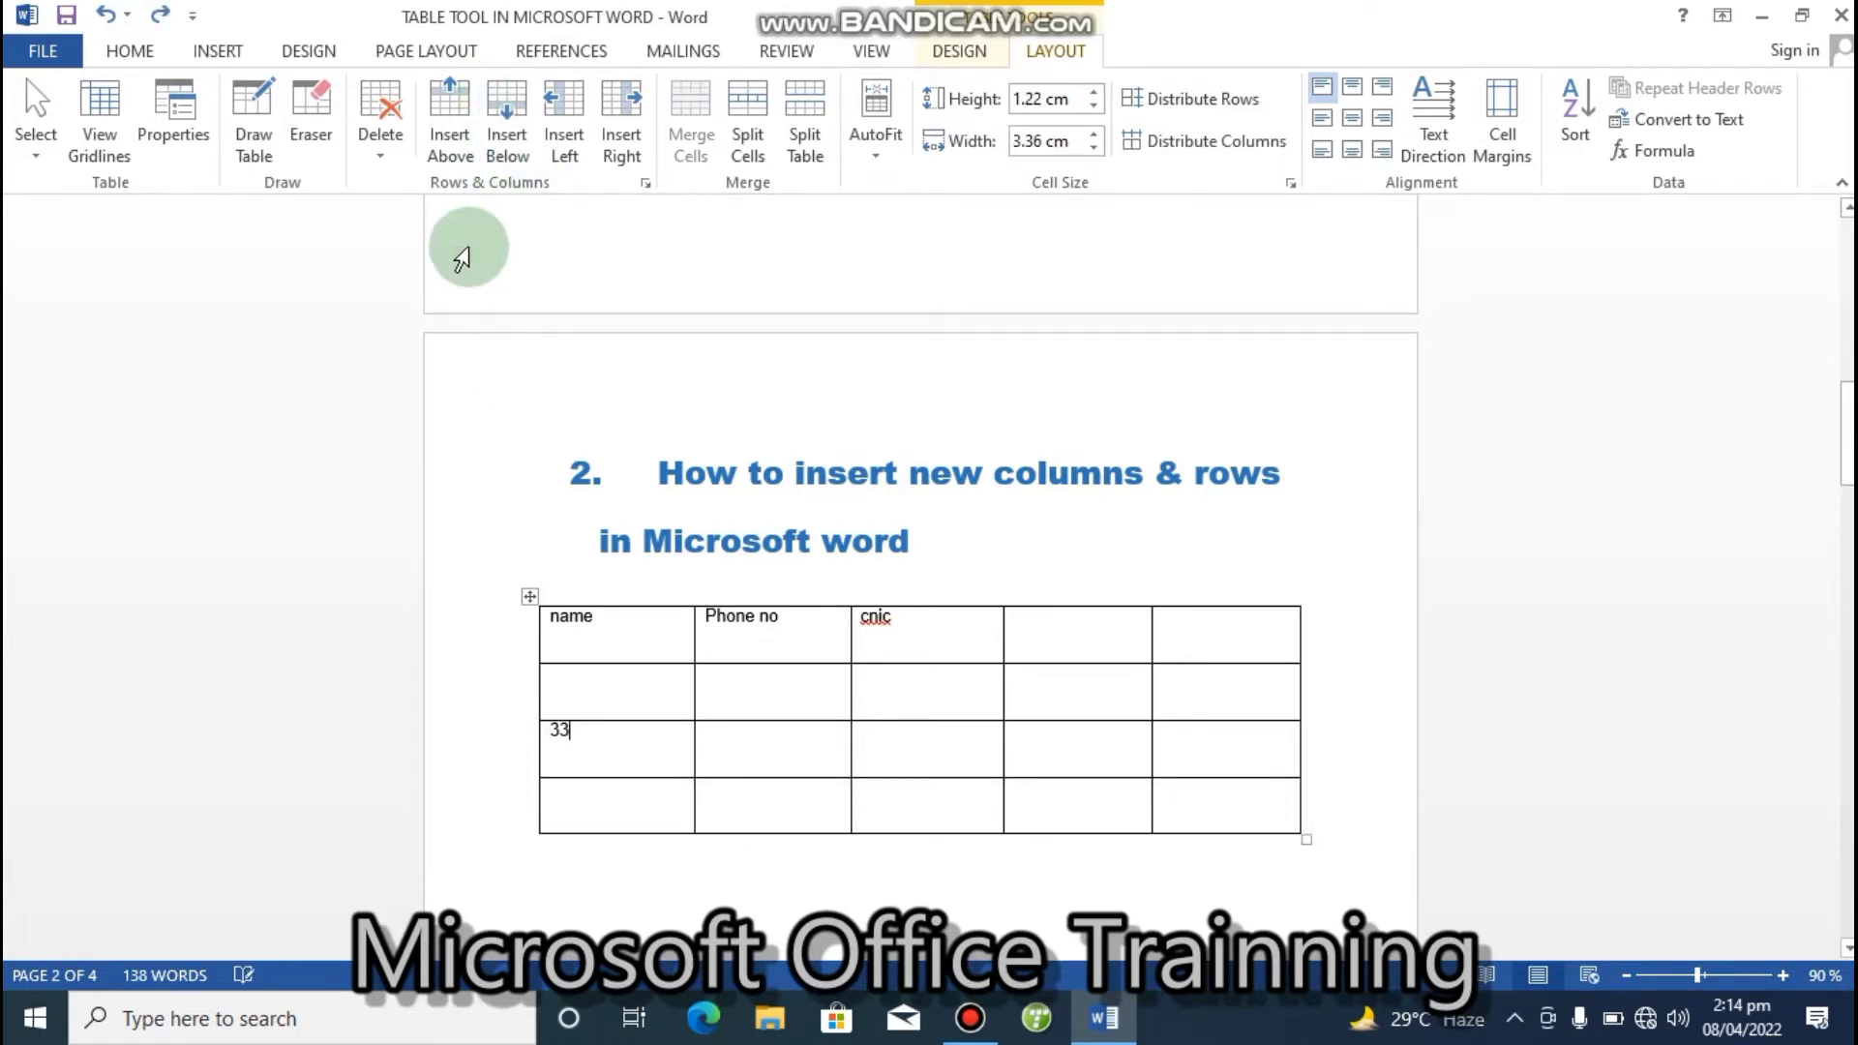
left_click(449, 121)
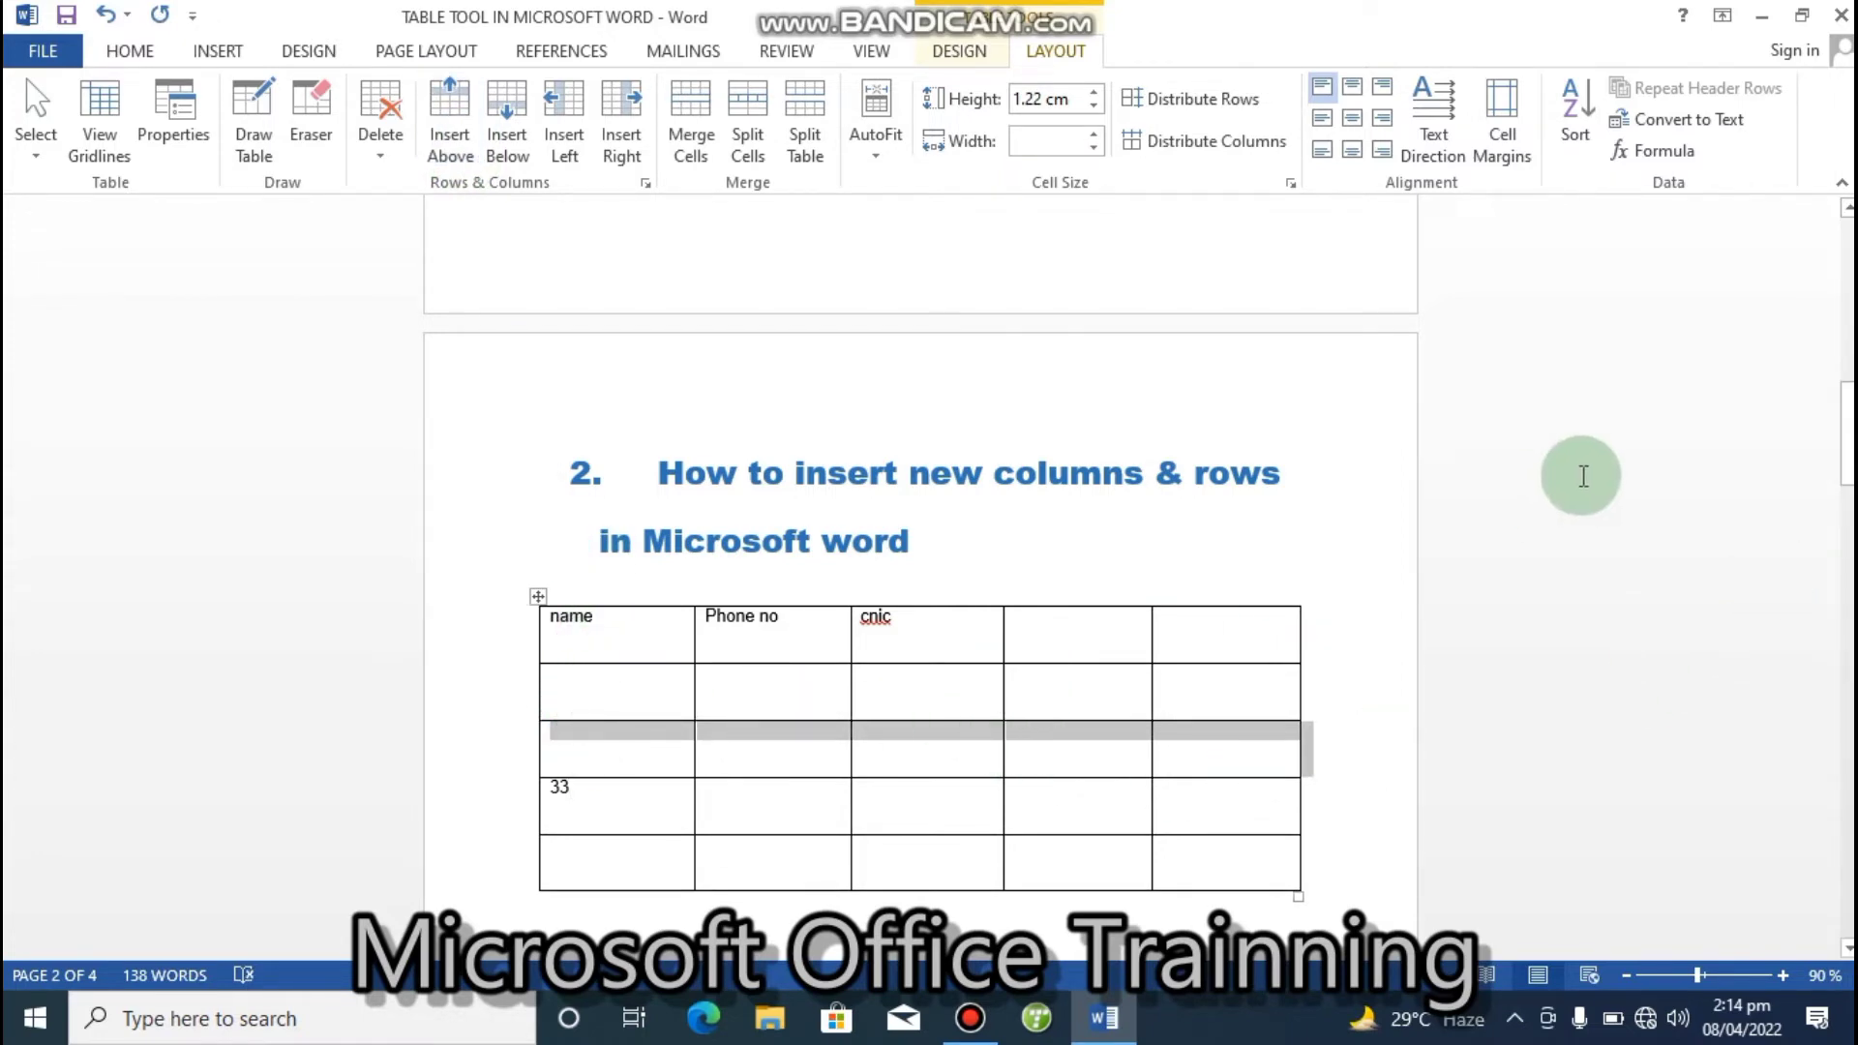
- Add a blank line and a page break after the heading "How to delete columns & Rows in Table in Microsoft word"
left_click_drag(1844, 407, 1844, 595)
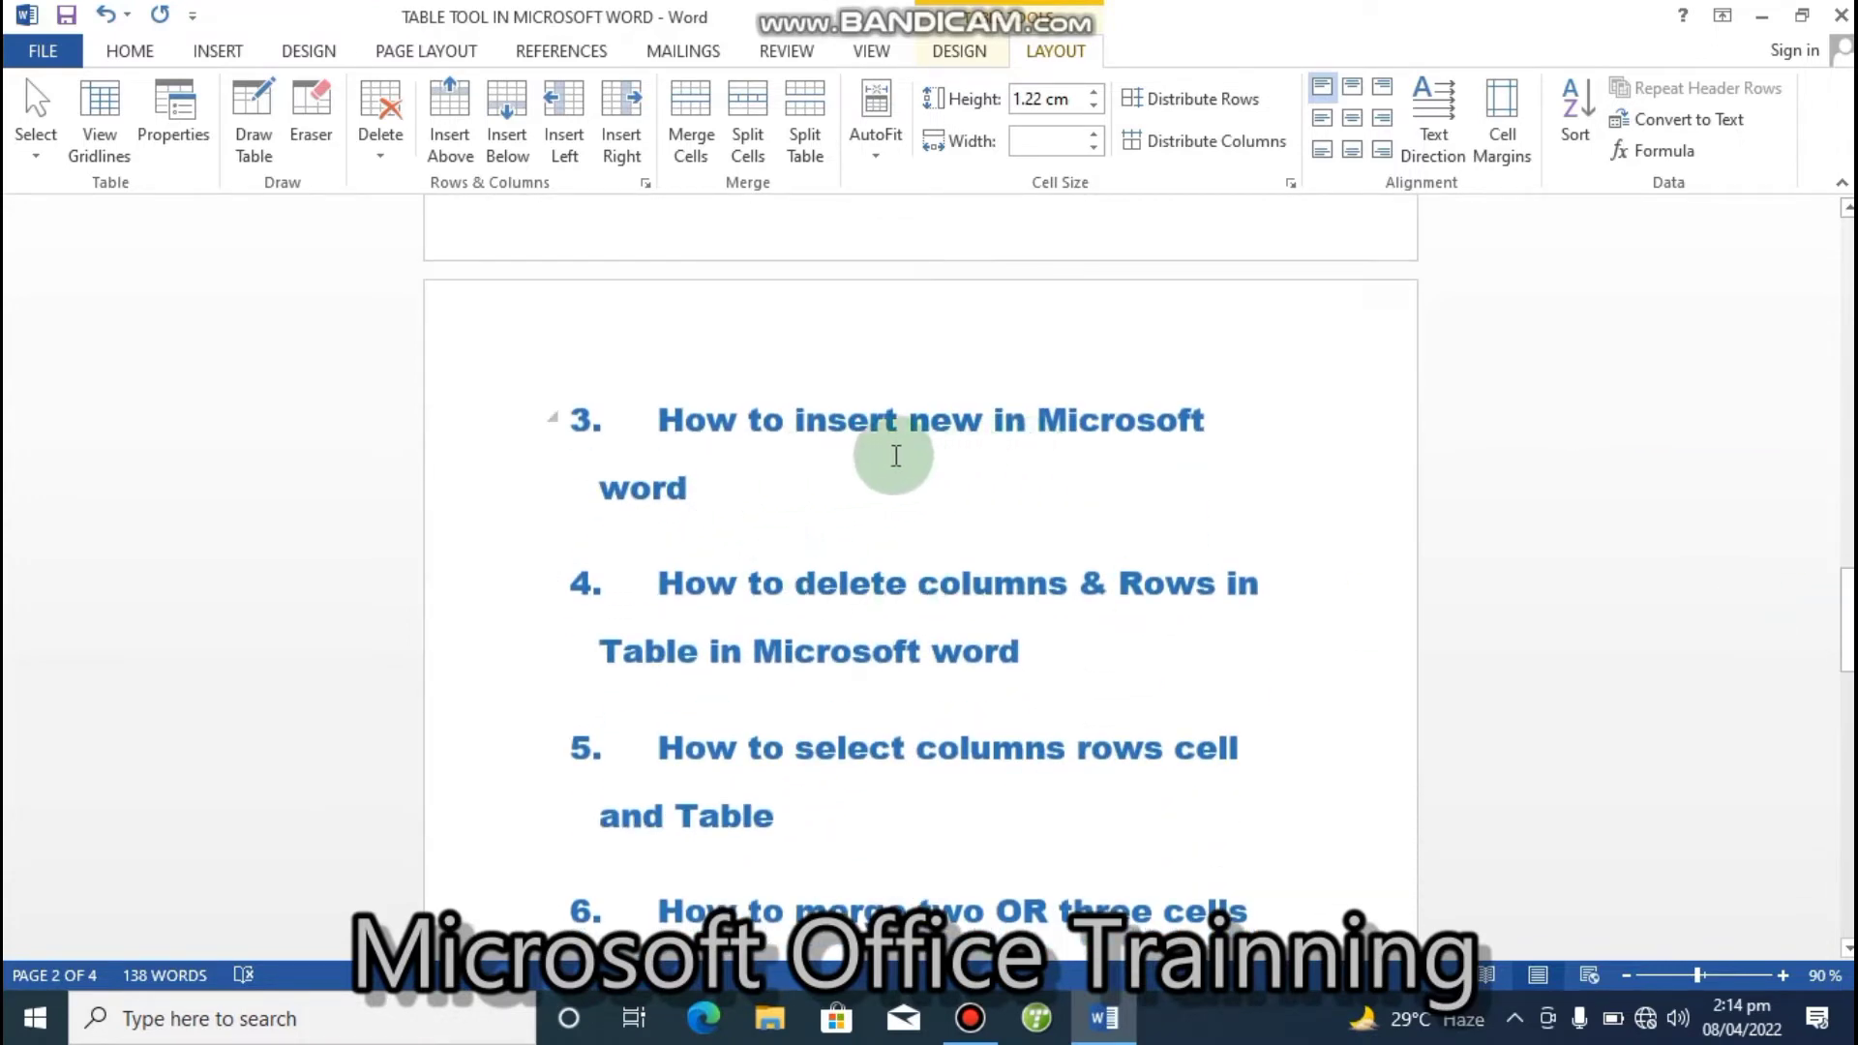
left_click(1055, 661)
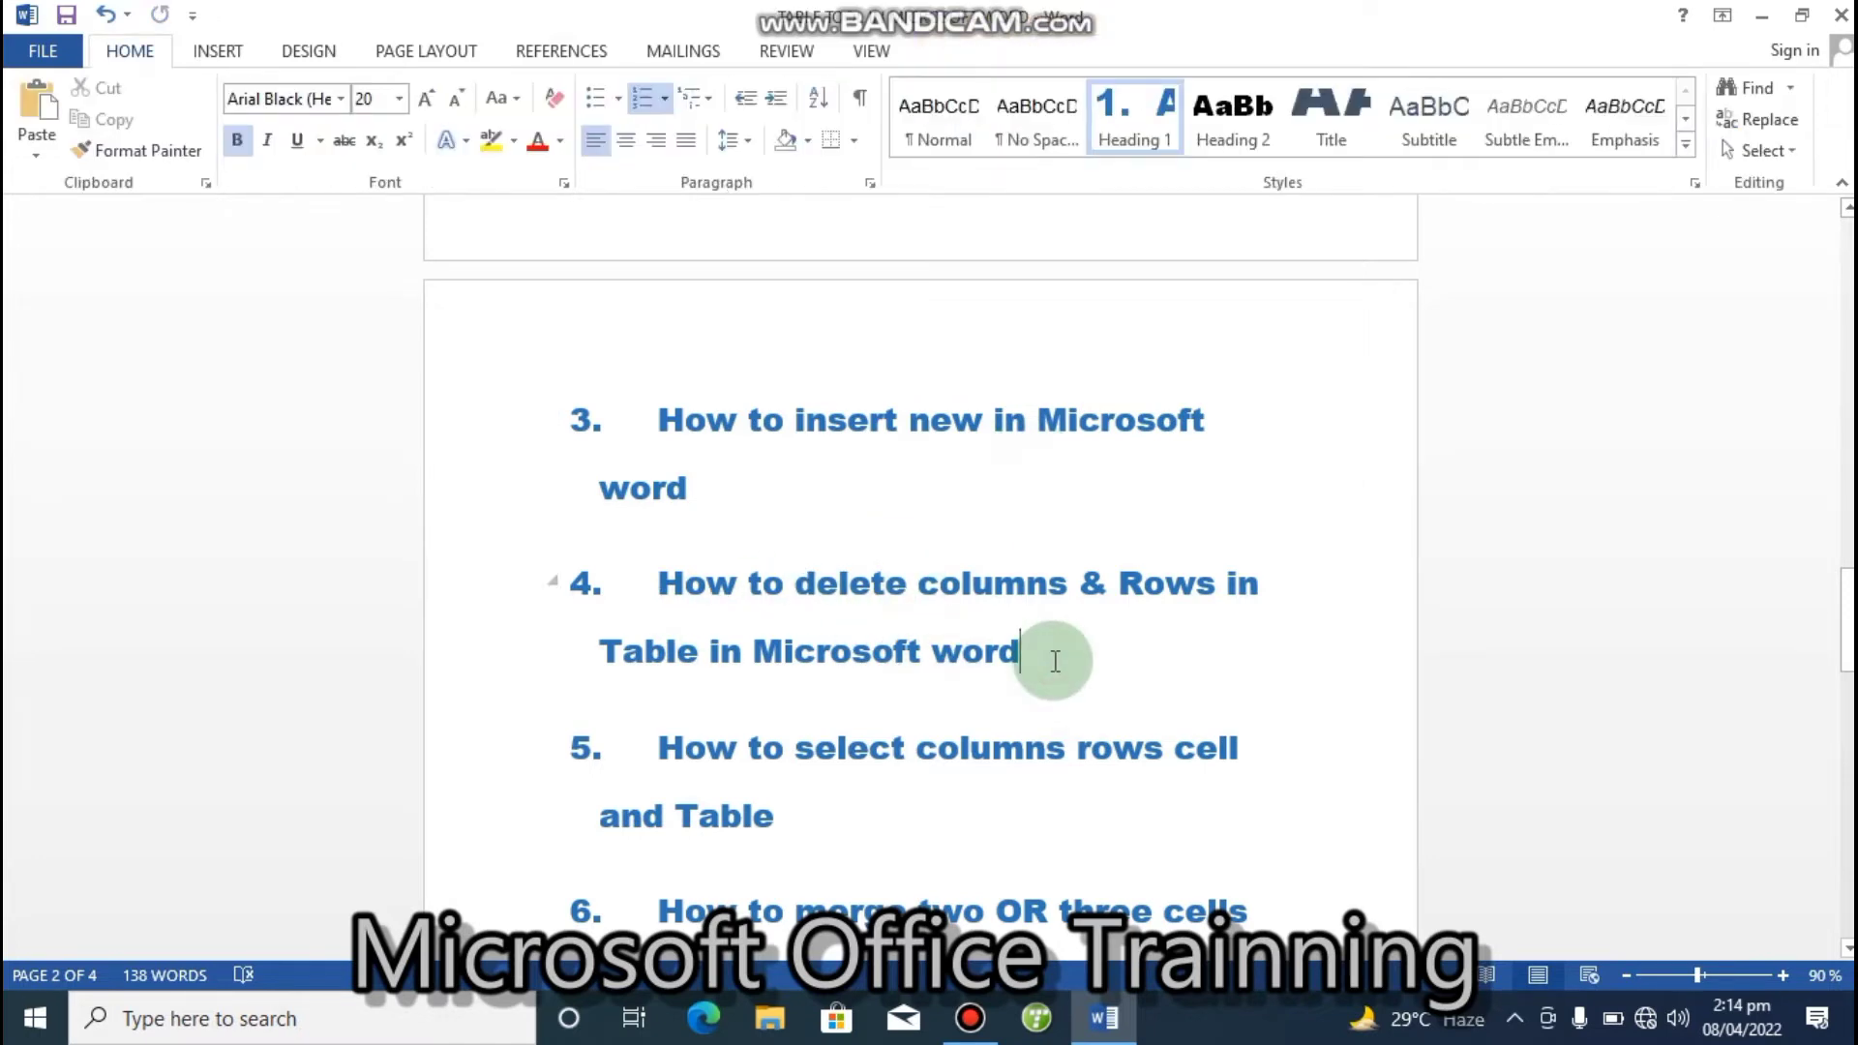
key("Return")
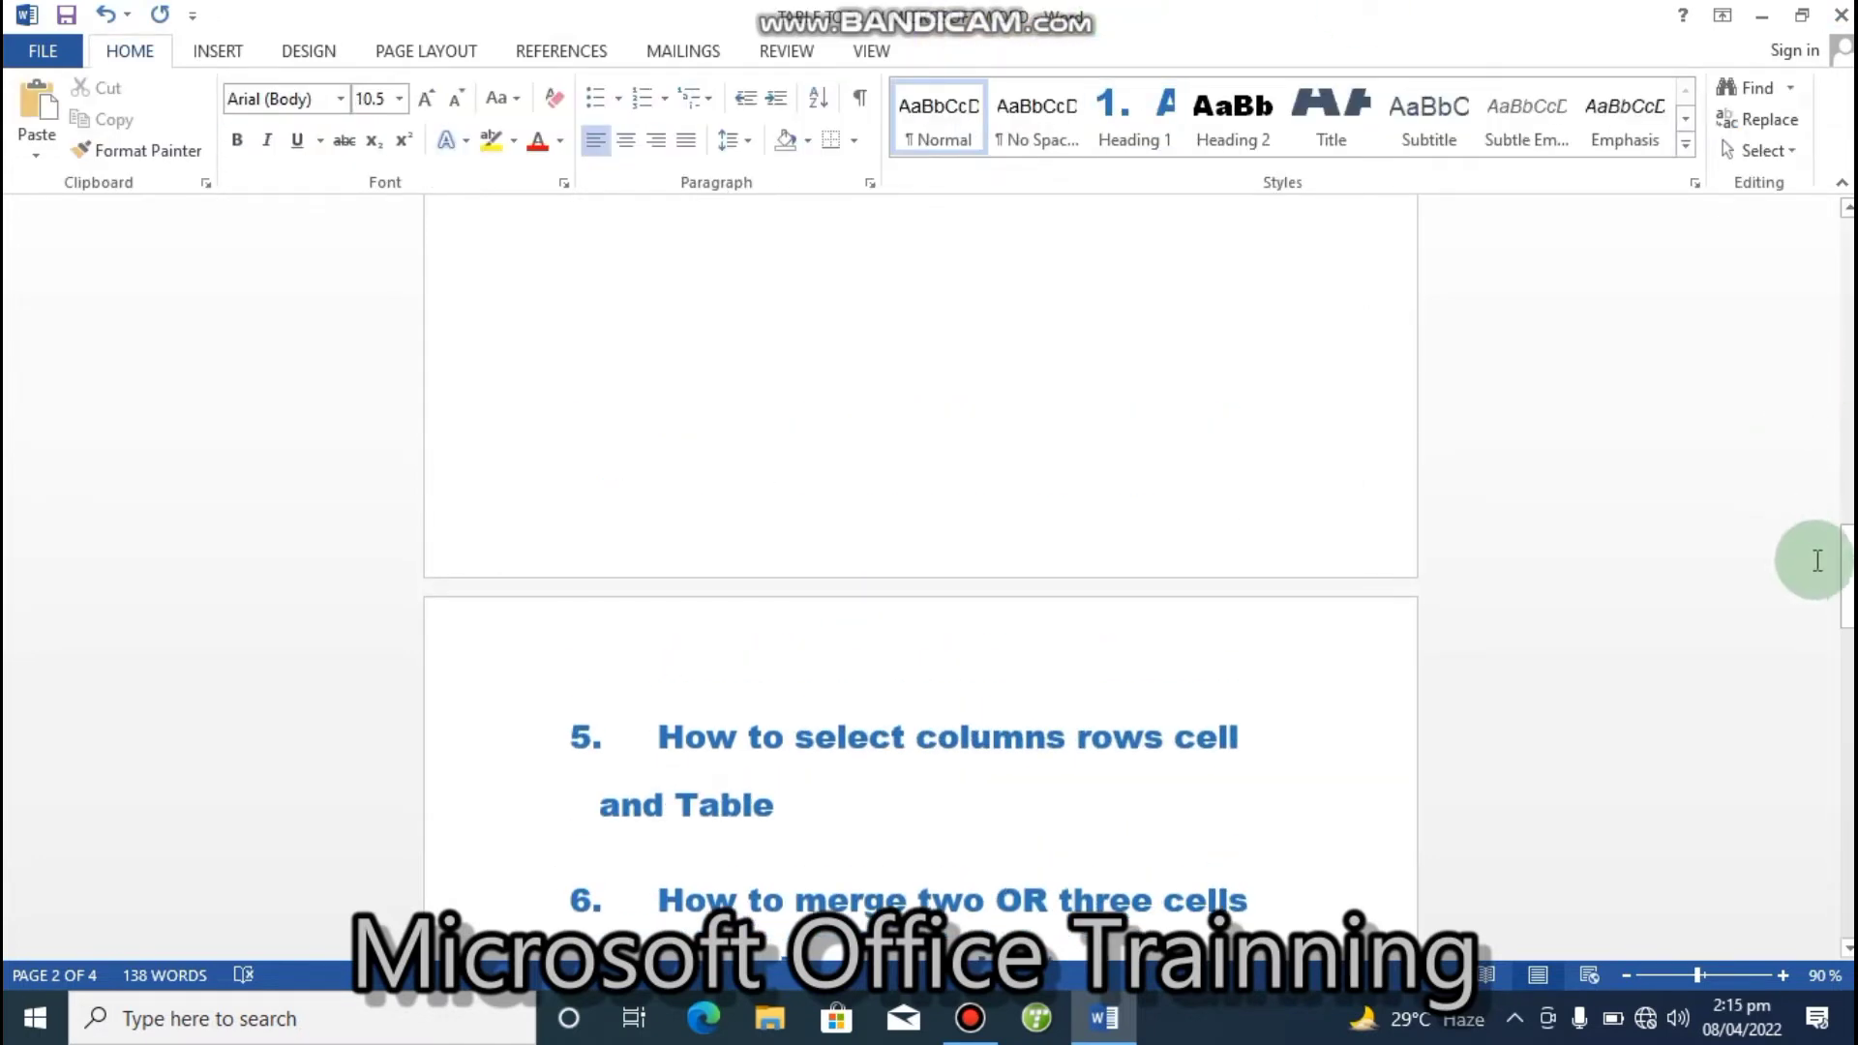
left_click_drag(1841, 571, 1841, 496)
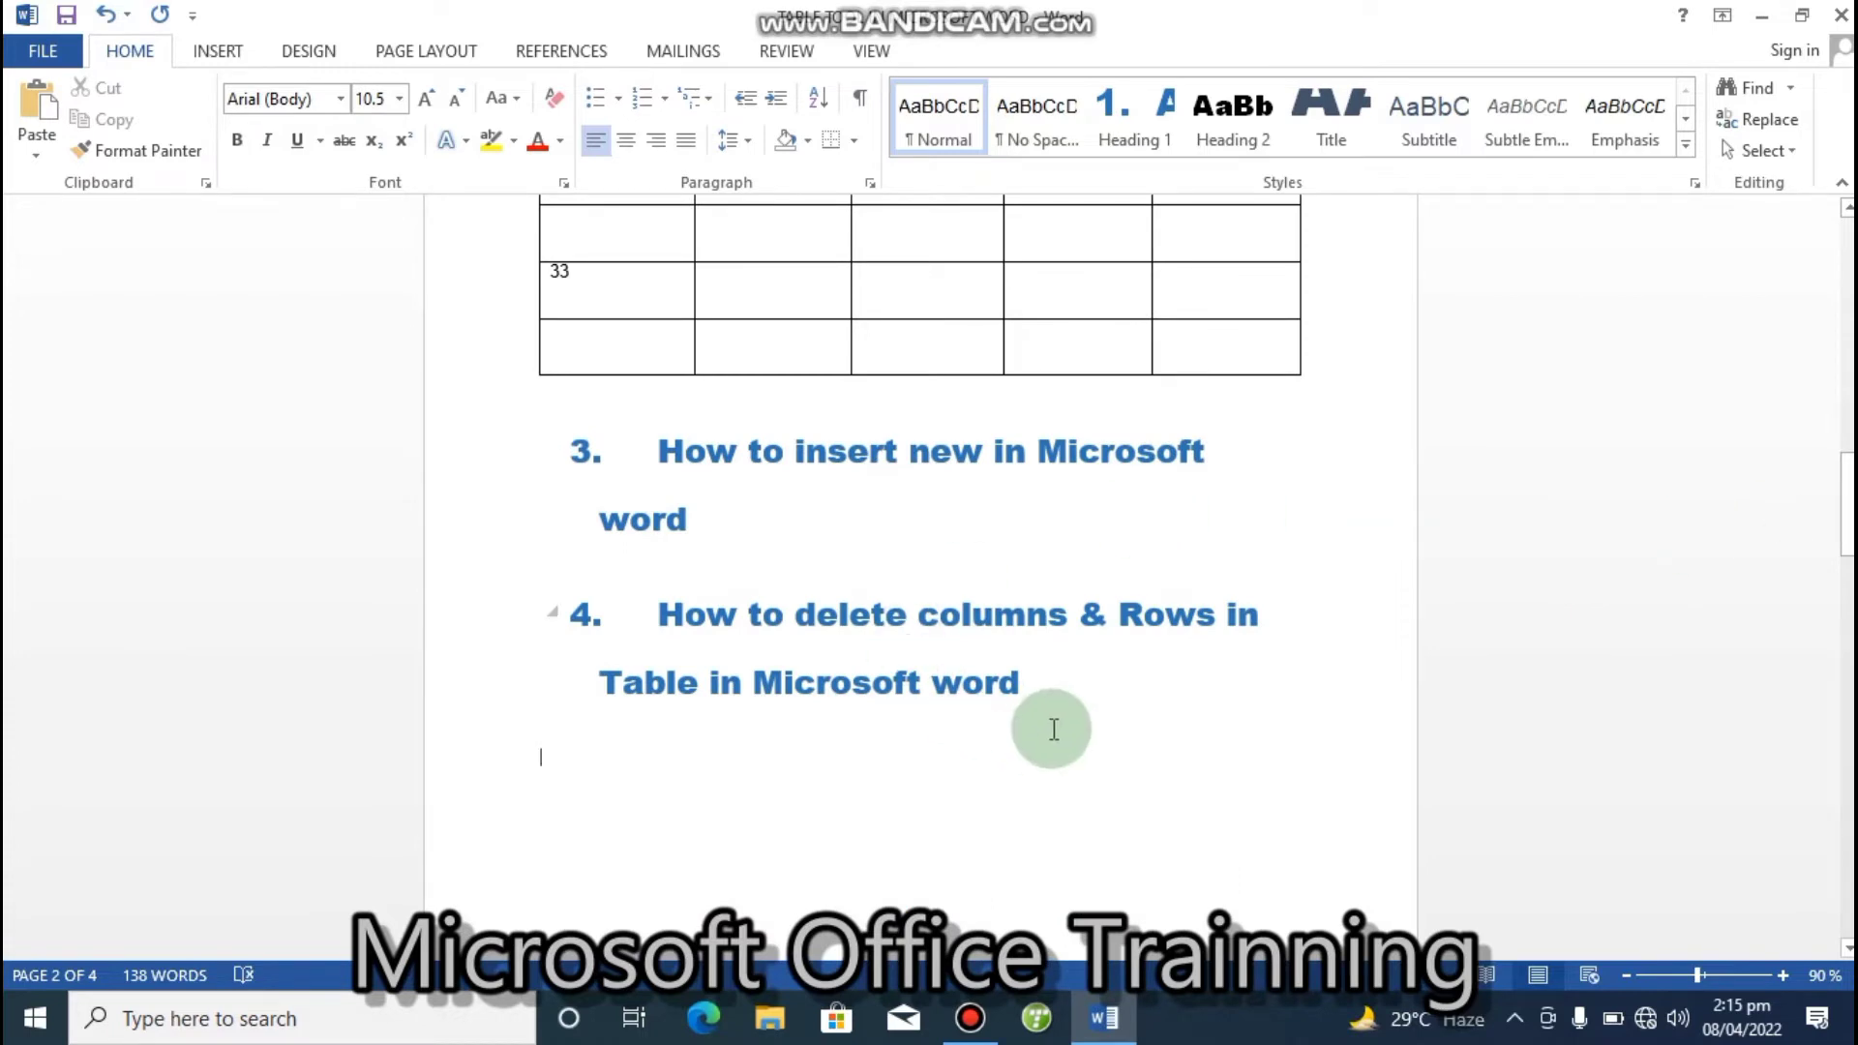
- Insert a table of three columns and three rows below the delete columns and rows heading, and enlarge its height
left_click(225, 52)
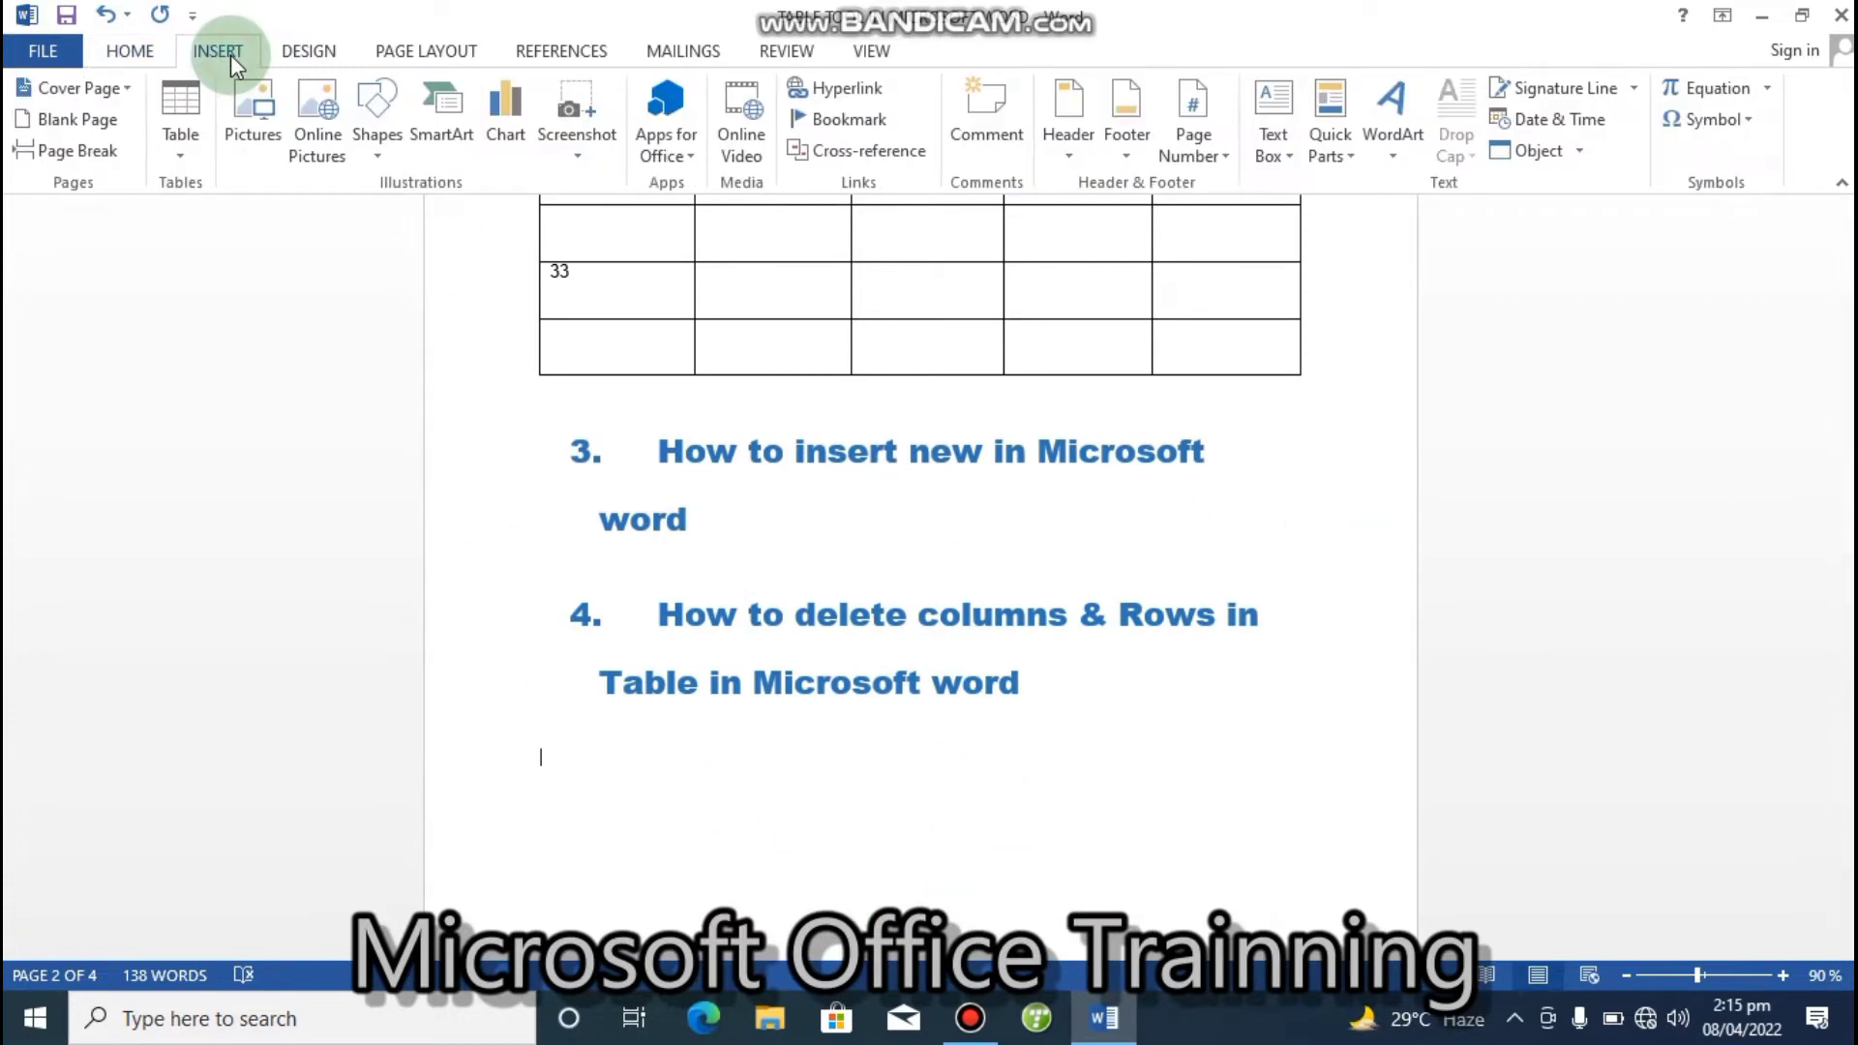
left_click(188, 159)
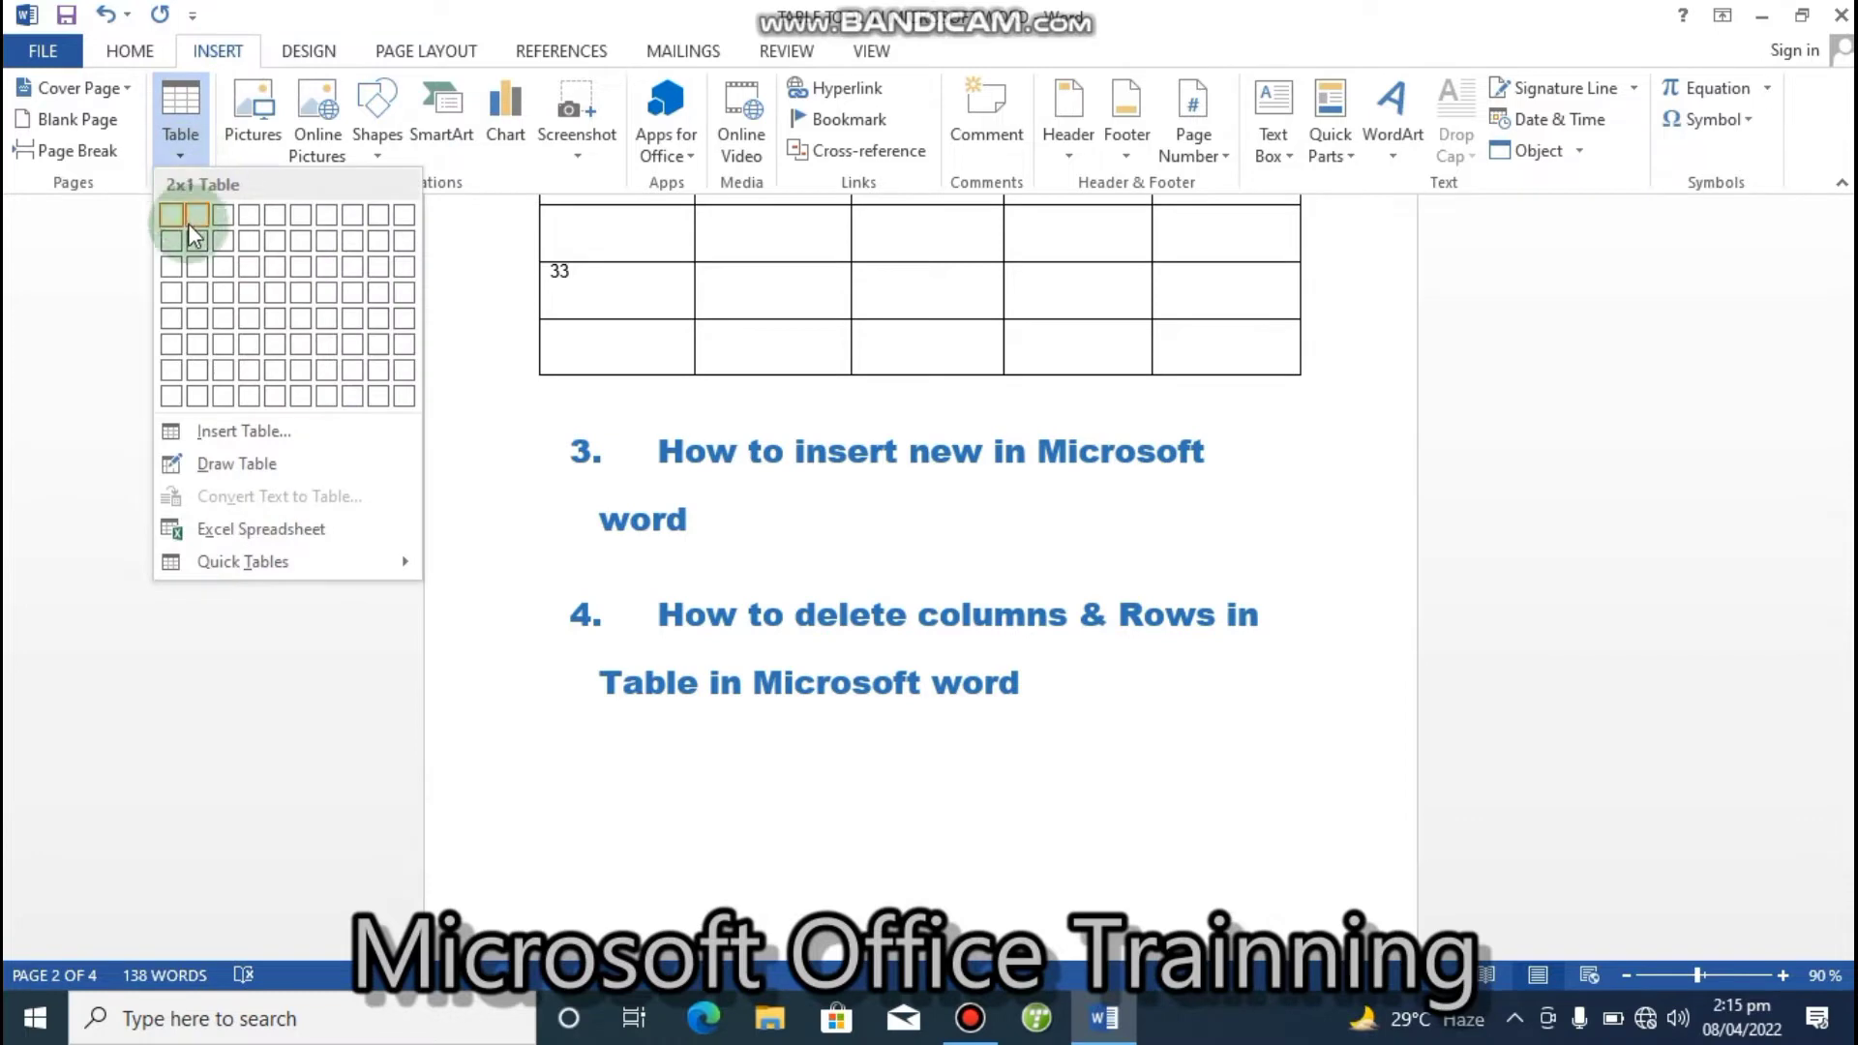
left_click(224, 265)
left_click_drag(1307, 820, 1311, 889)
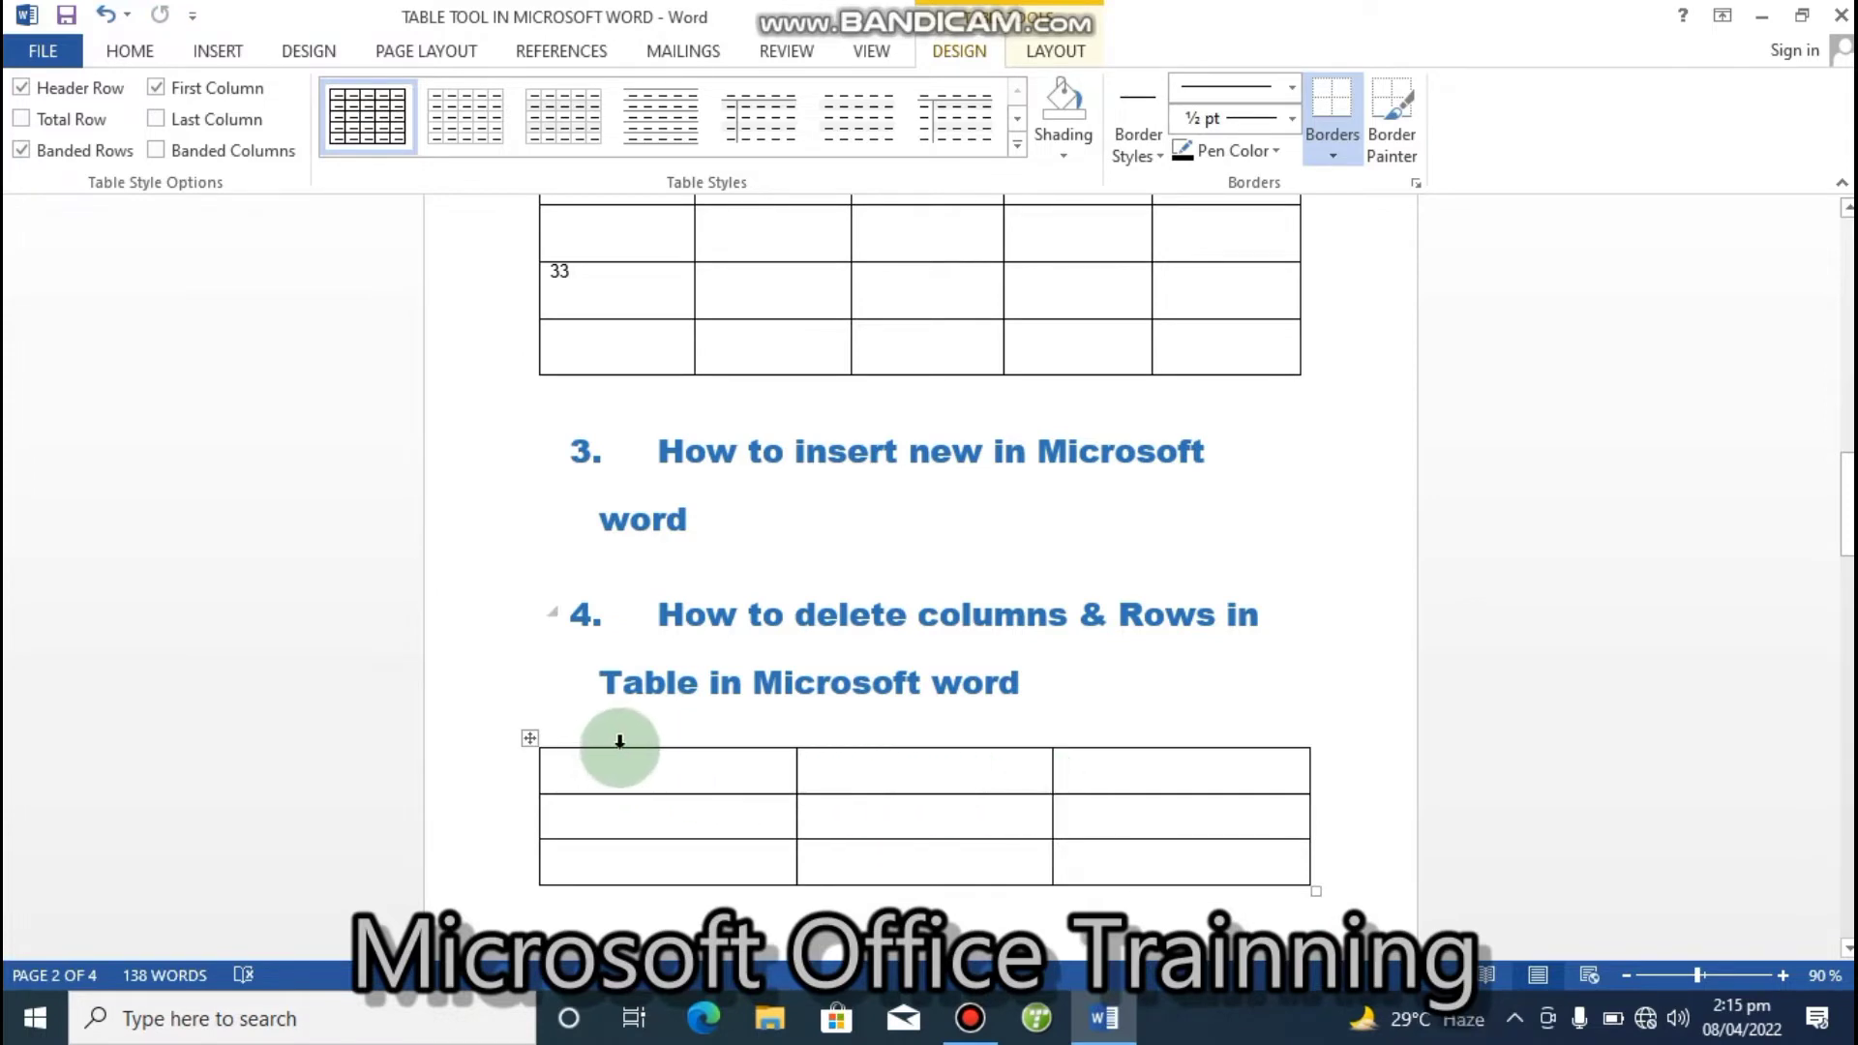
- Number the new table's top-row cells 1, 2 and 3, and undo the deletion of the first column
type("1")
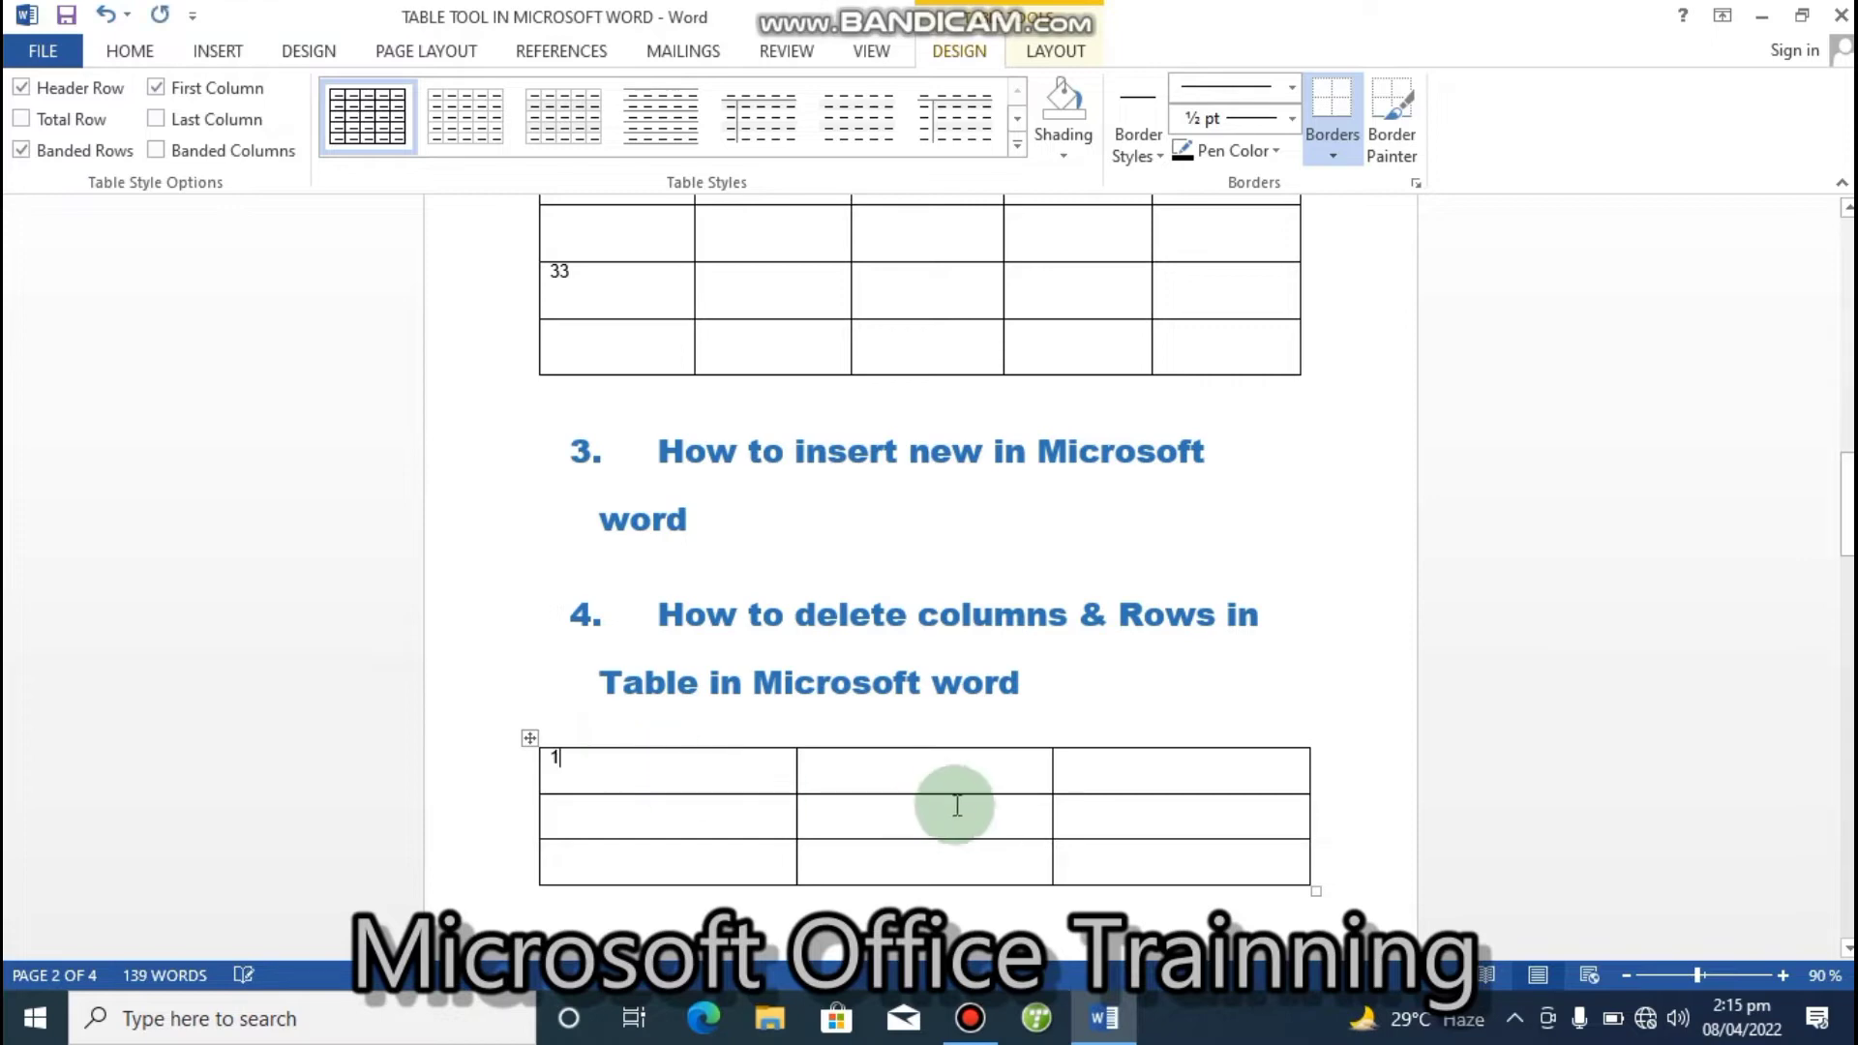
left_click(950, 782)
type("2")
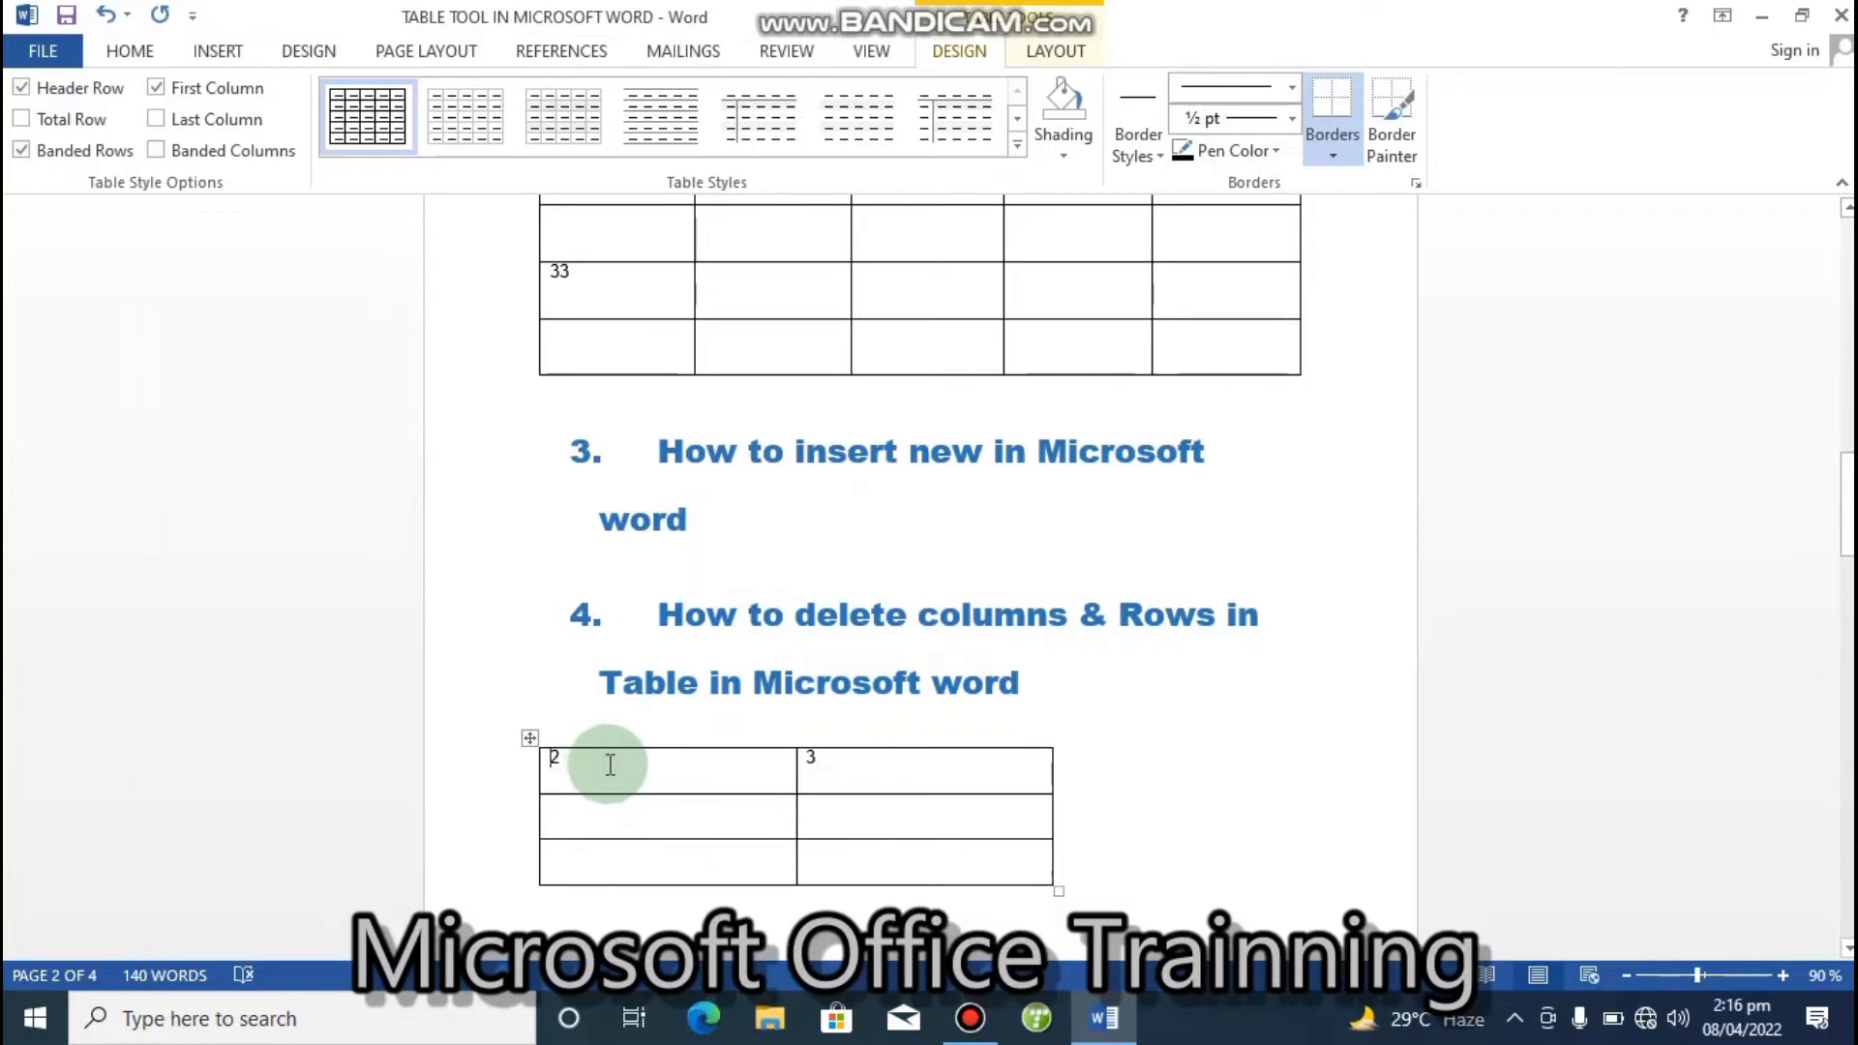
key("ctrl+z")
left_click(639, 774)
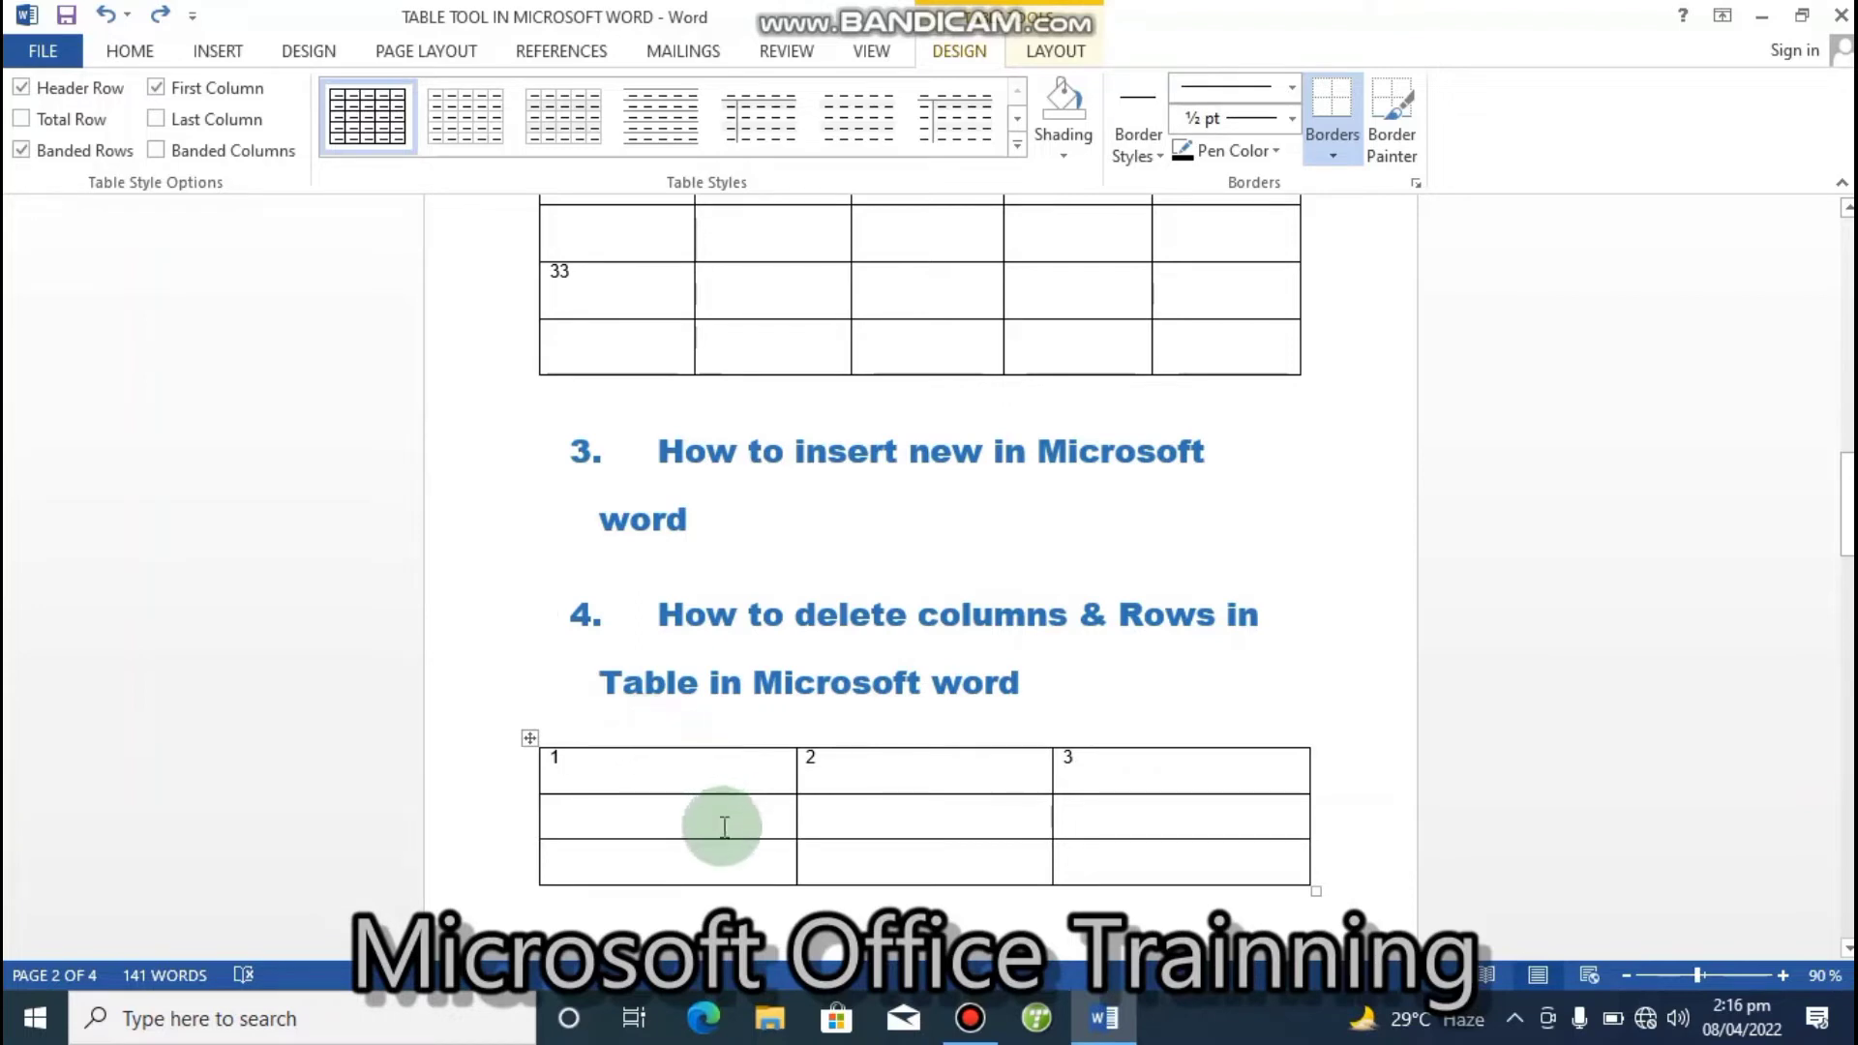
- Select the column numbered 1, remove it with Delete Columns, and undo the deletion
left_click(667, 745)
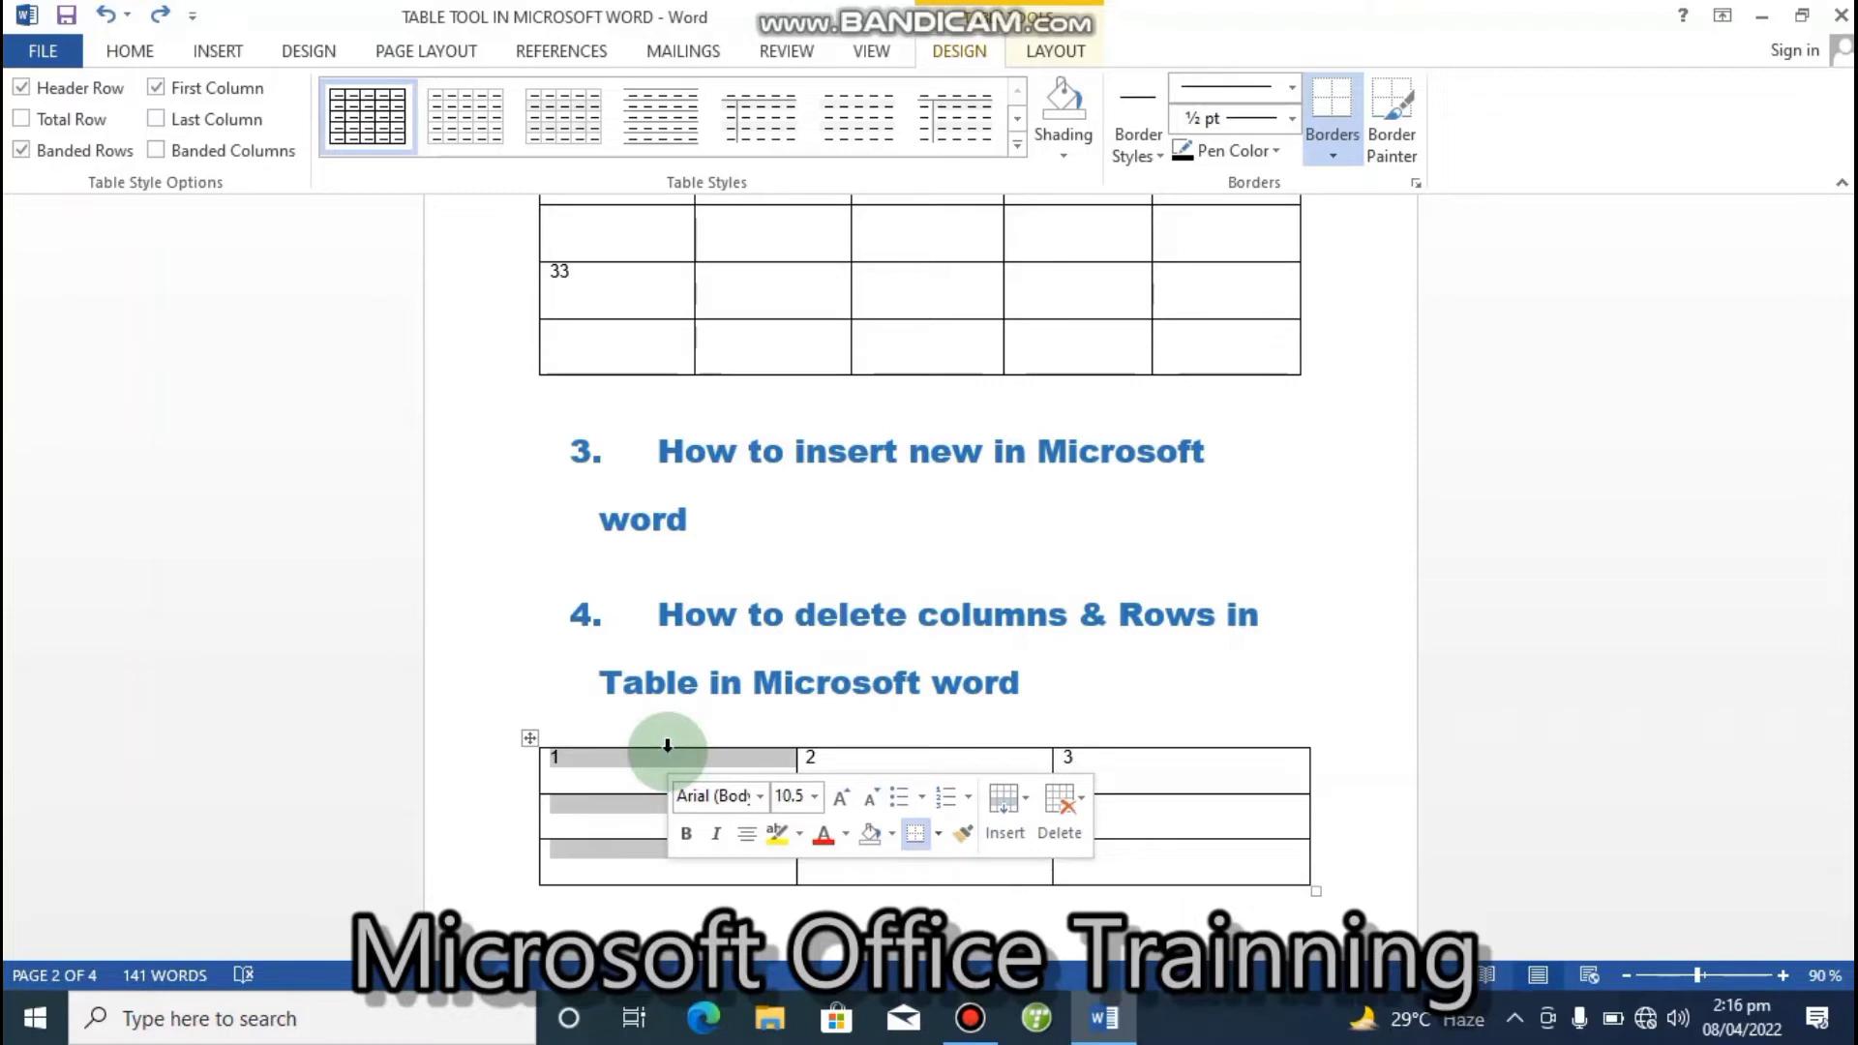
right_click(668, 751)
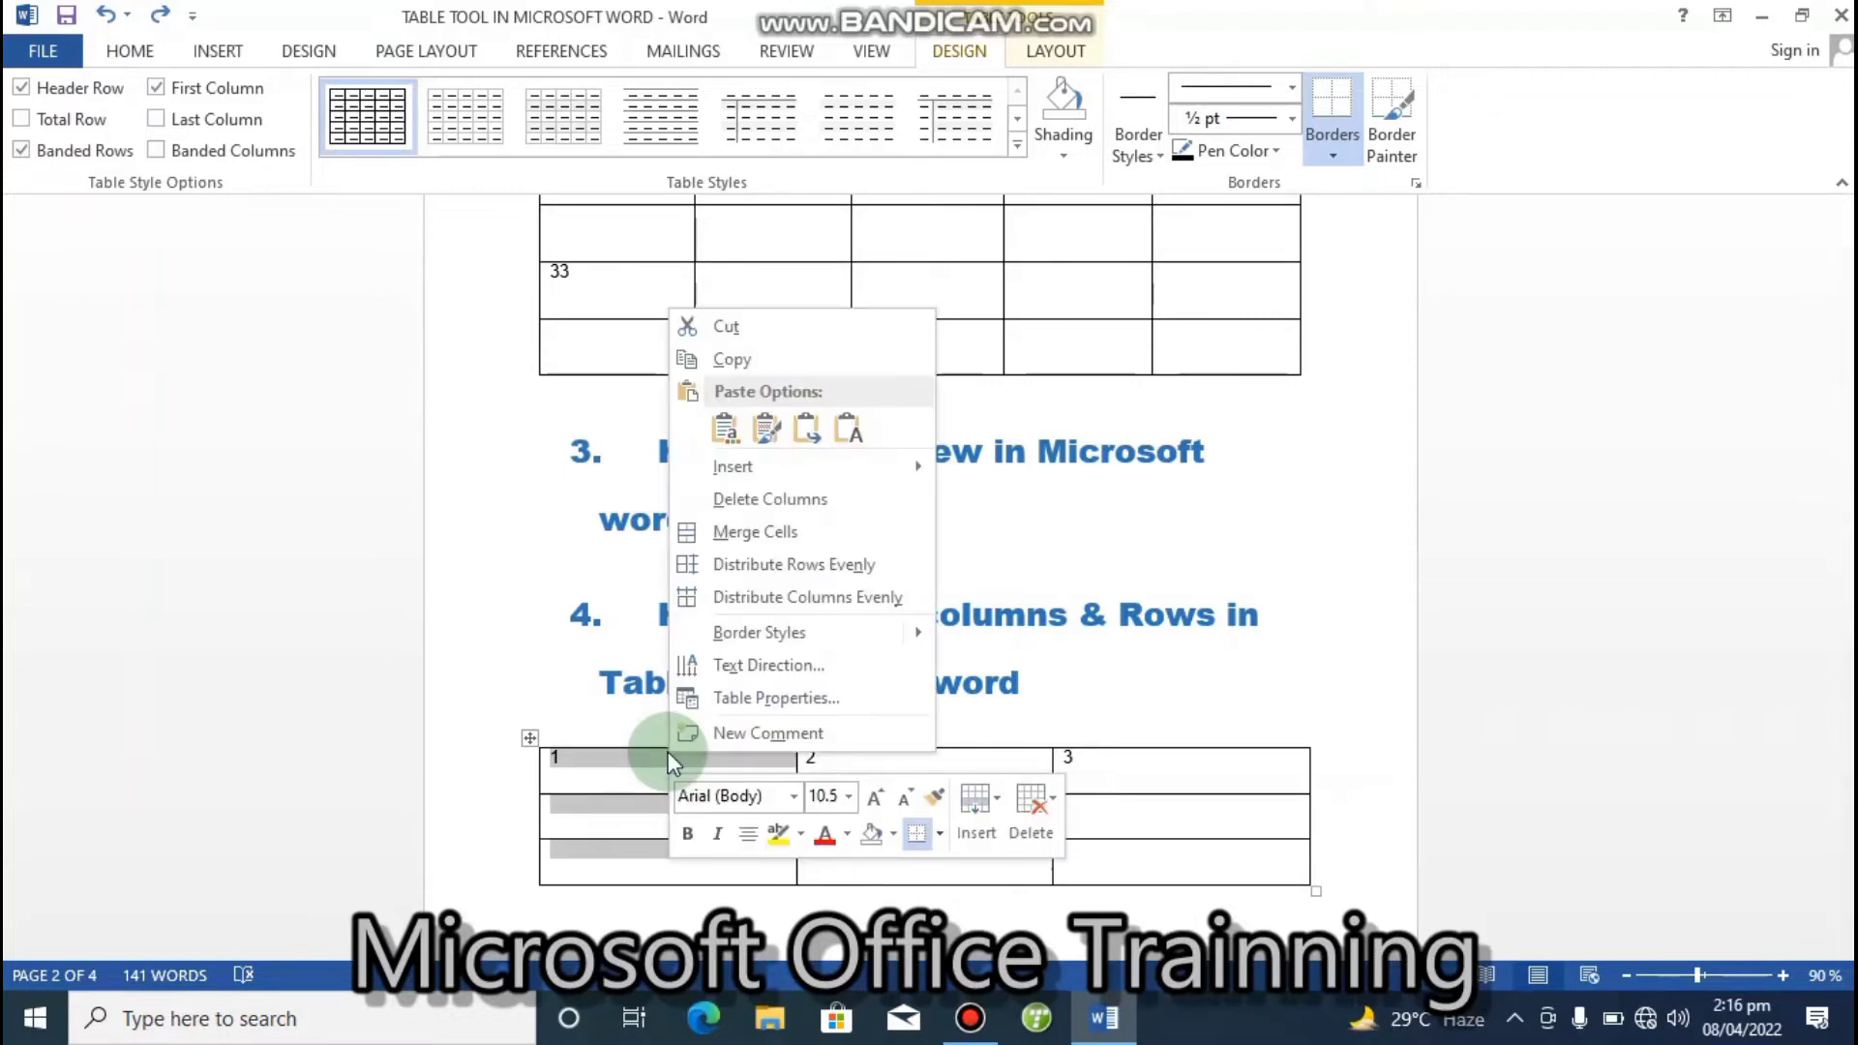
left_click(745, 502)
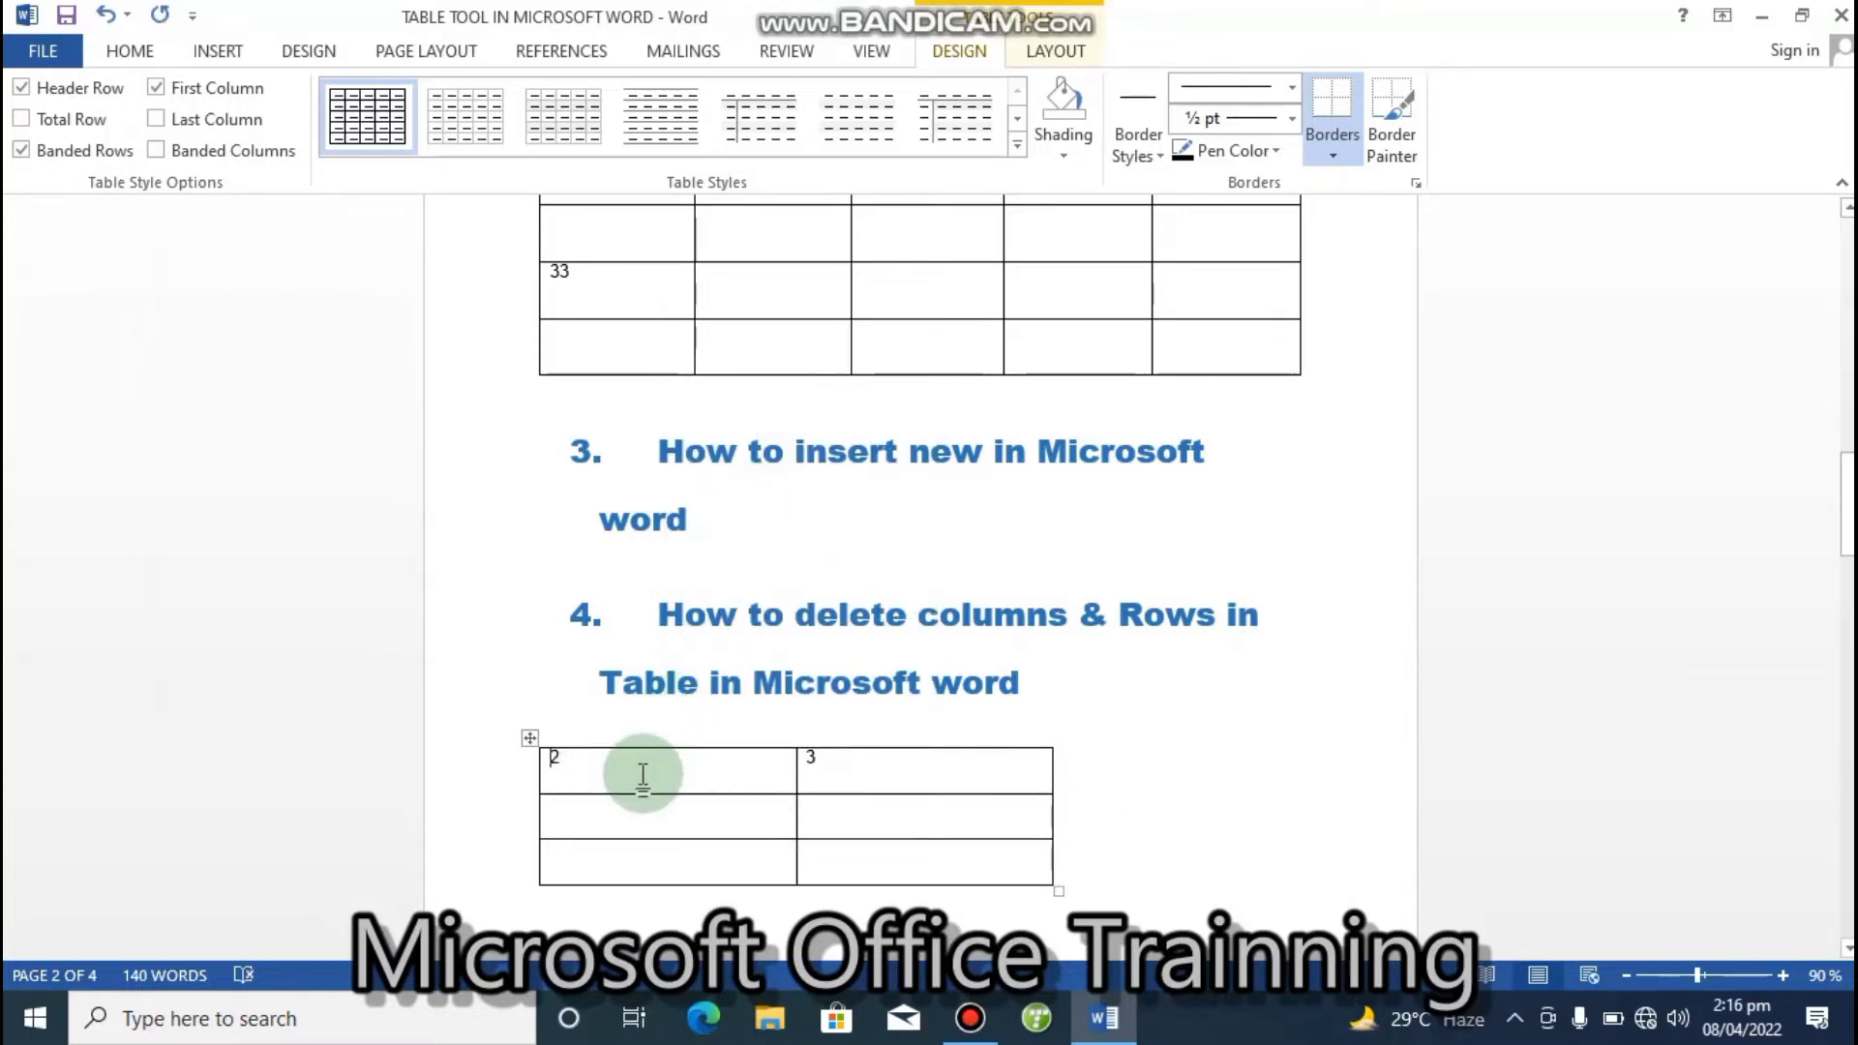
key("ctrl+z")
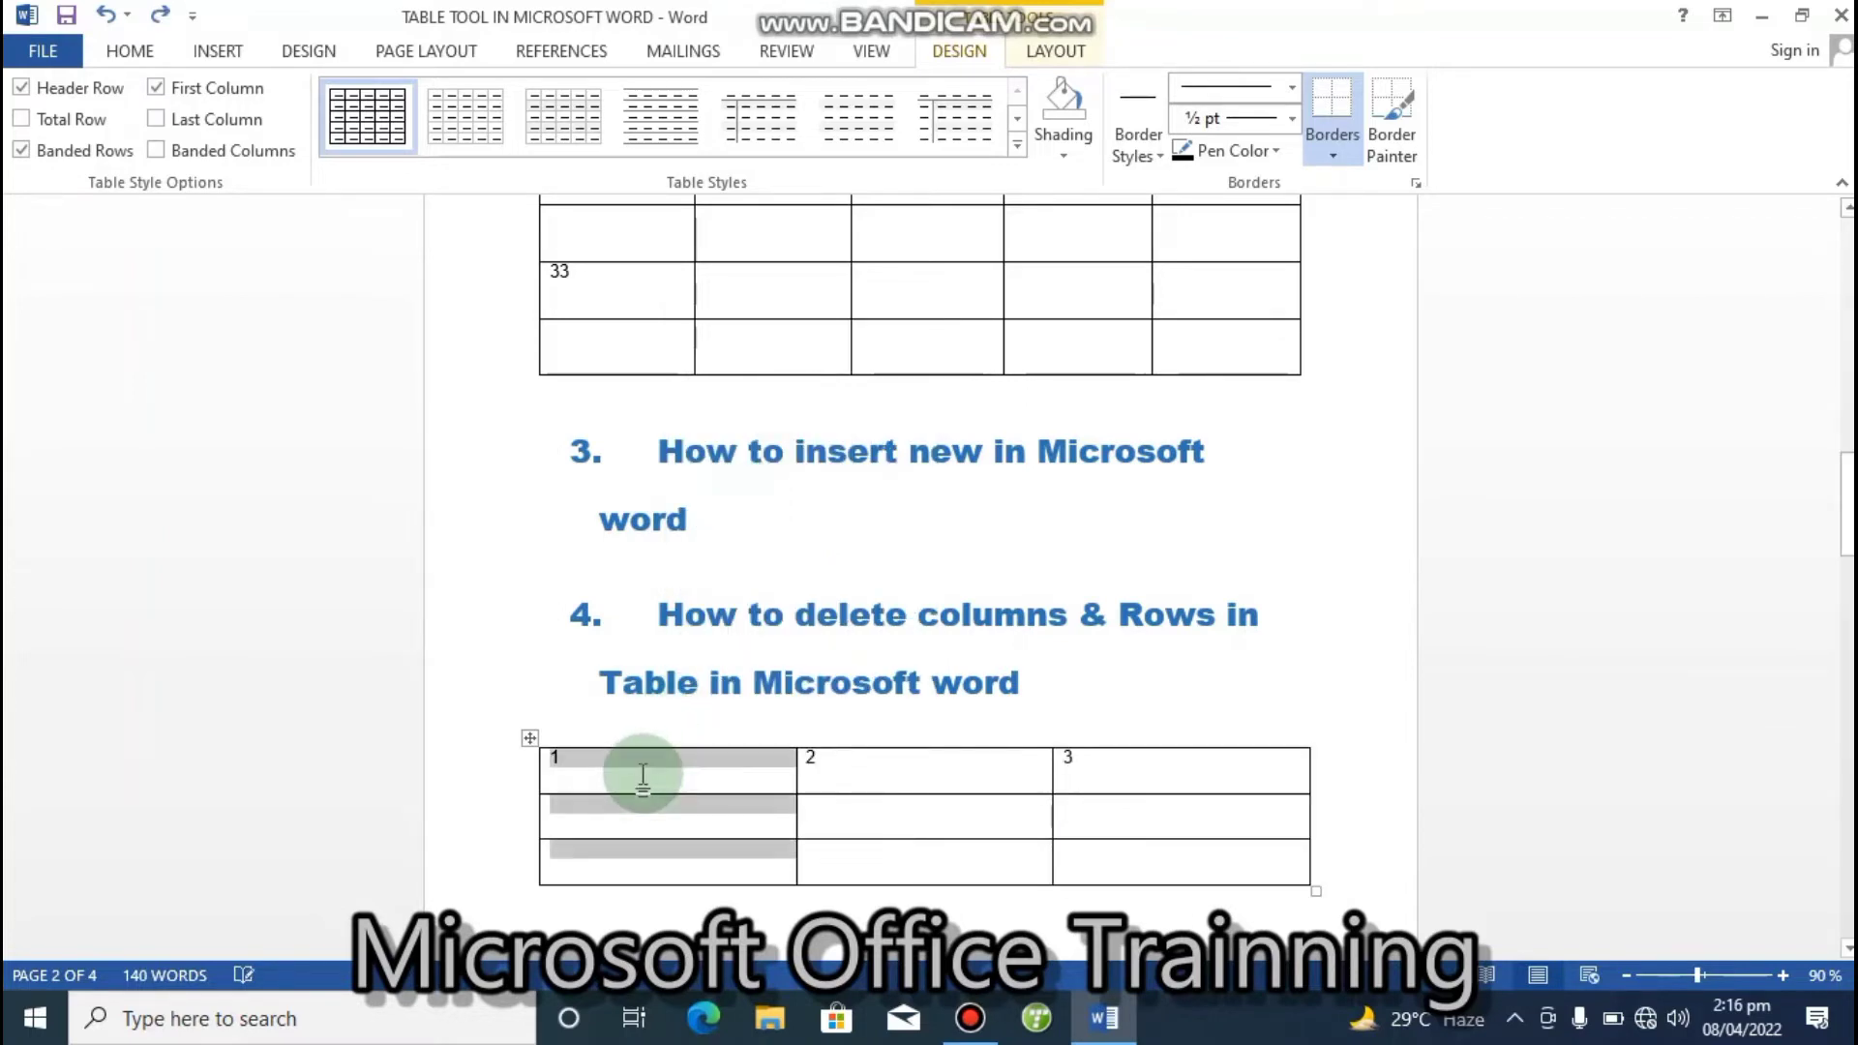
left_click(643, 774)
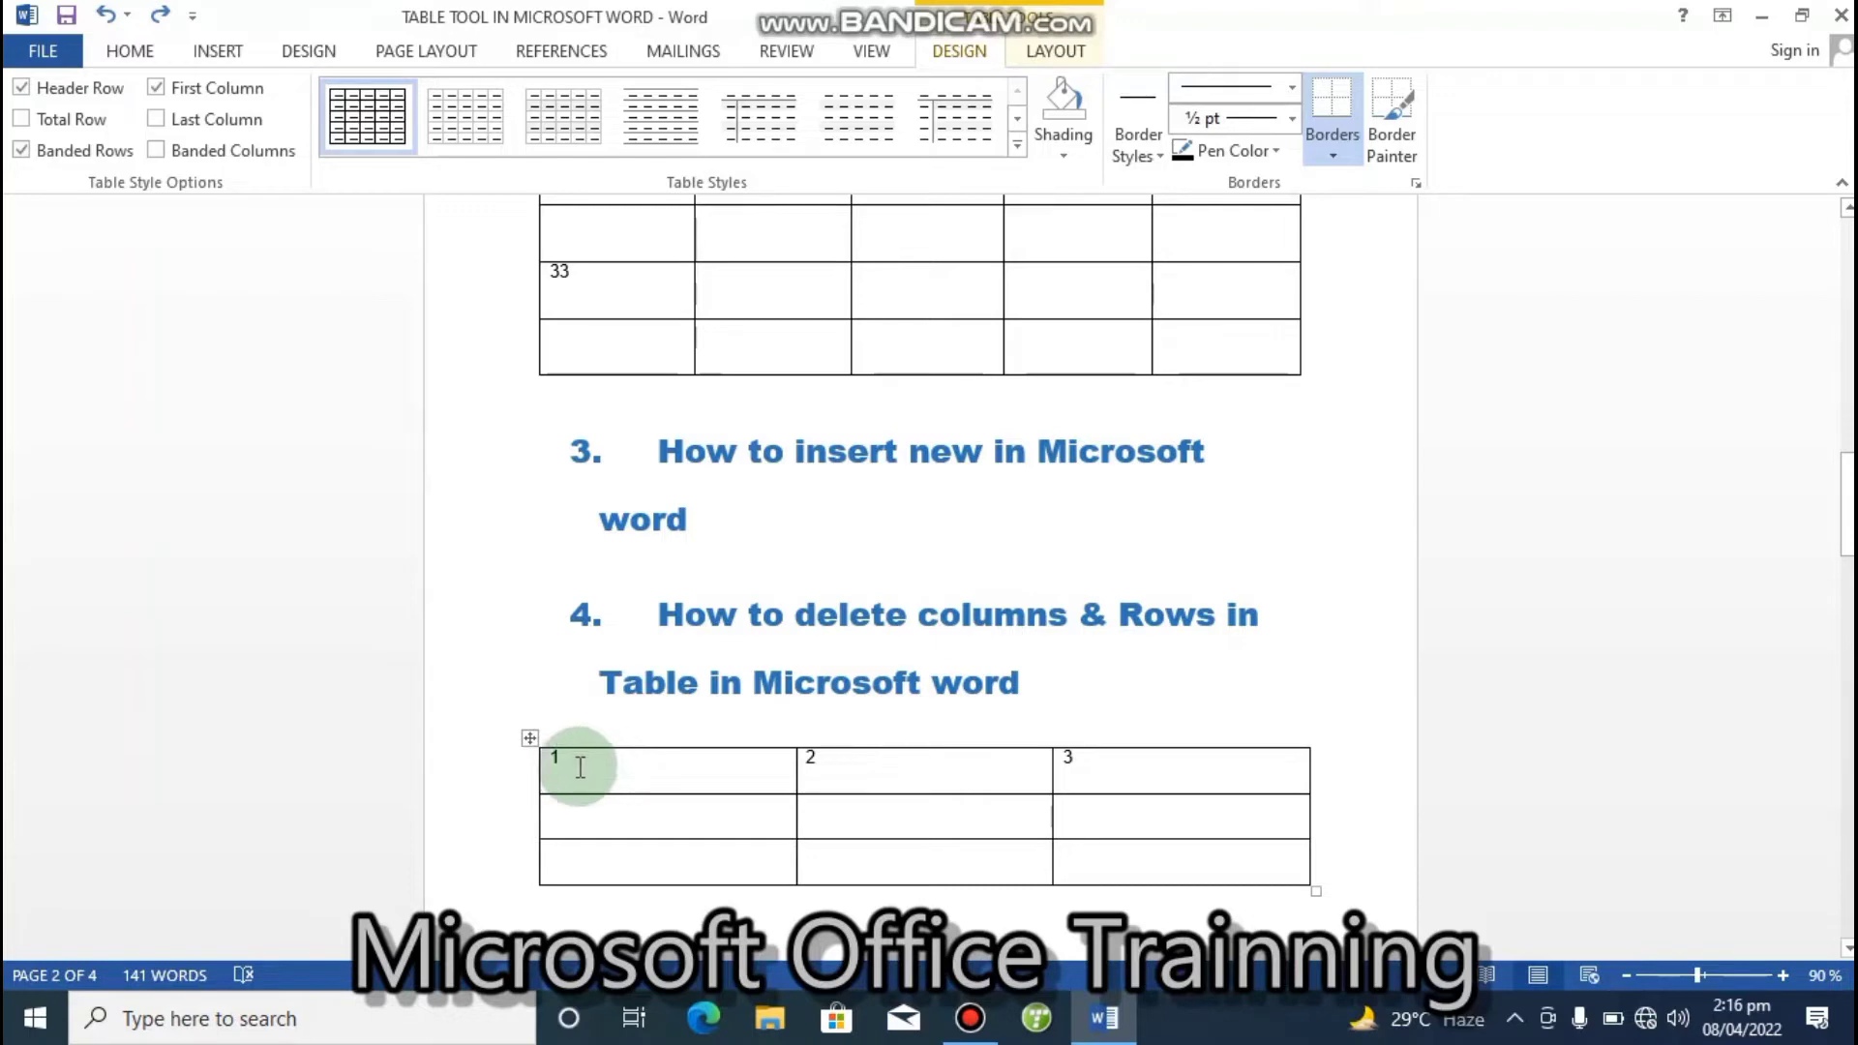
- Delete the column numbered 1 with the Delete Columns command of the table layout tools
left_click(1057, 54)
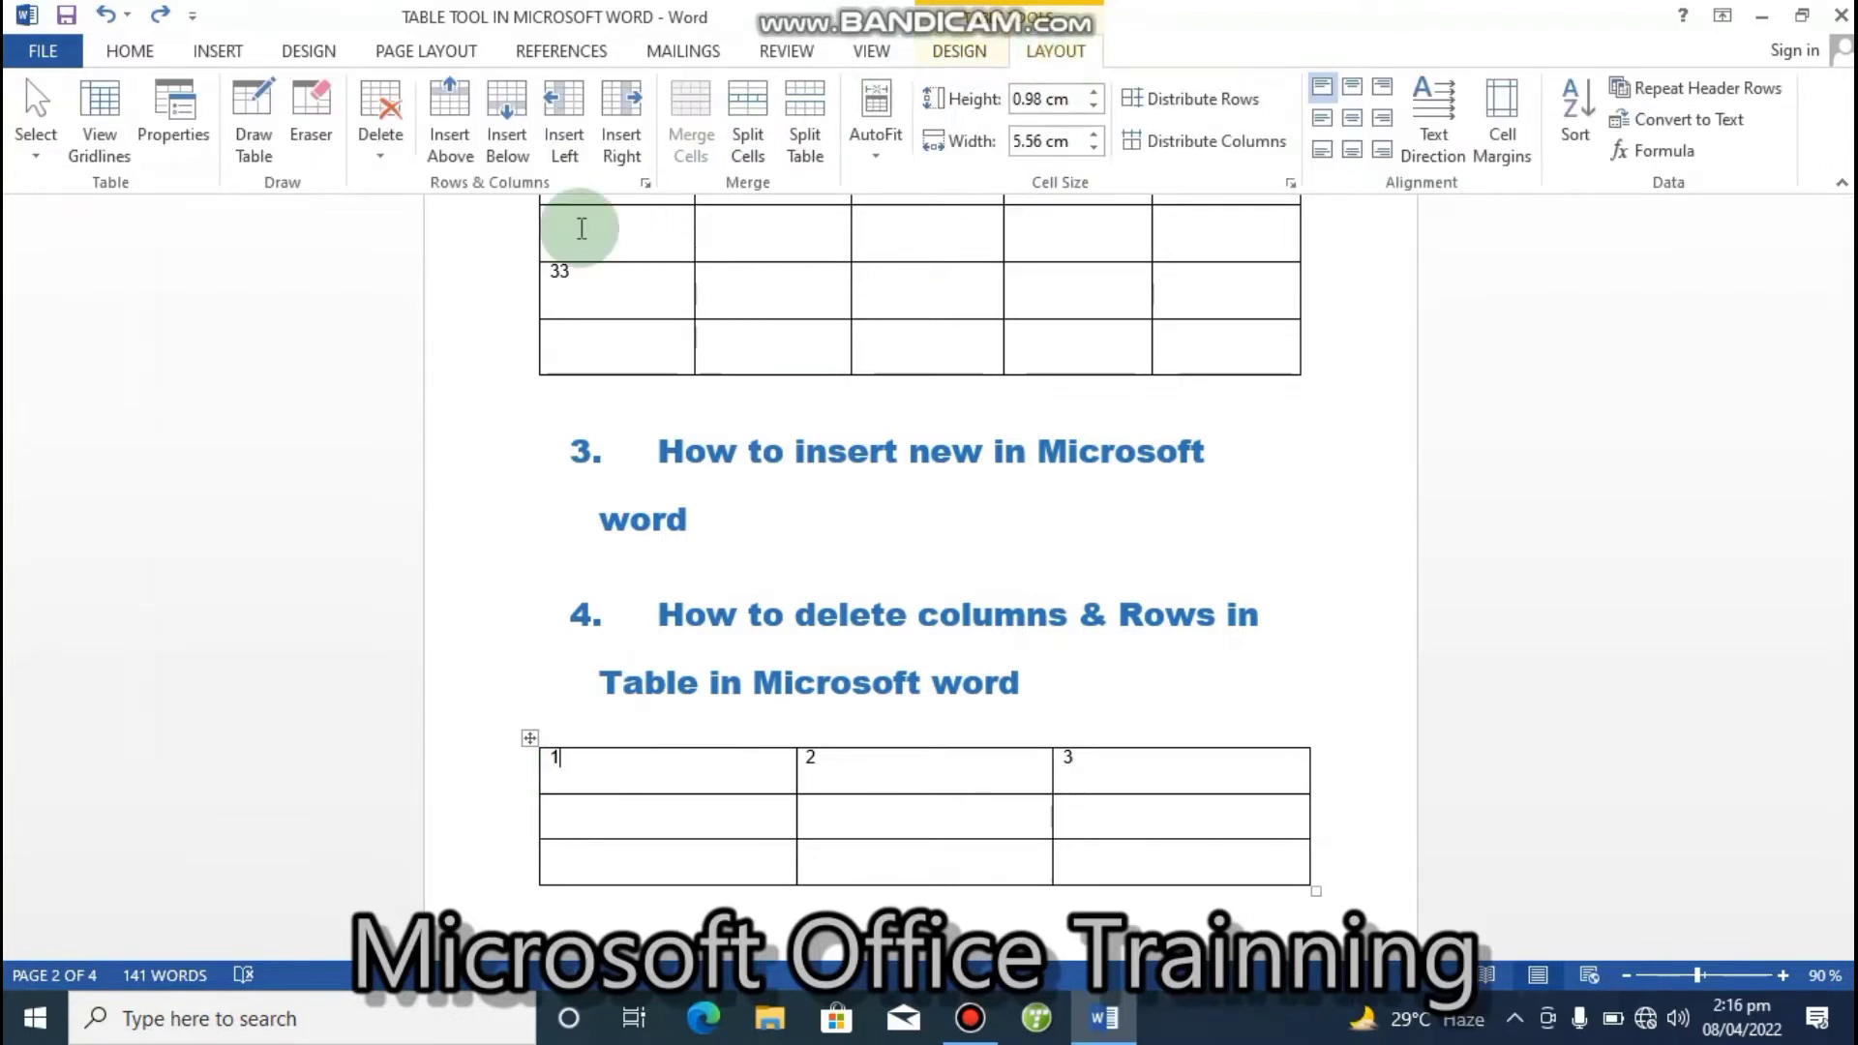
left_click(382, 154)
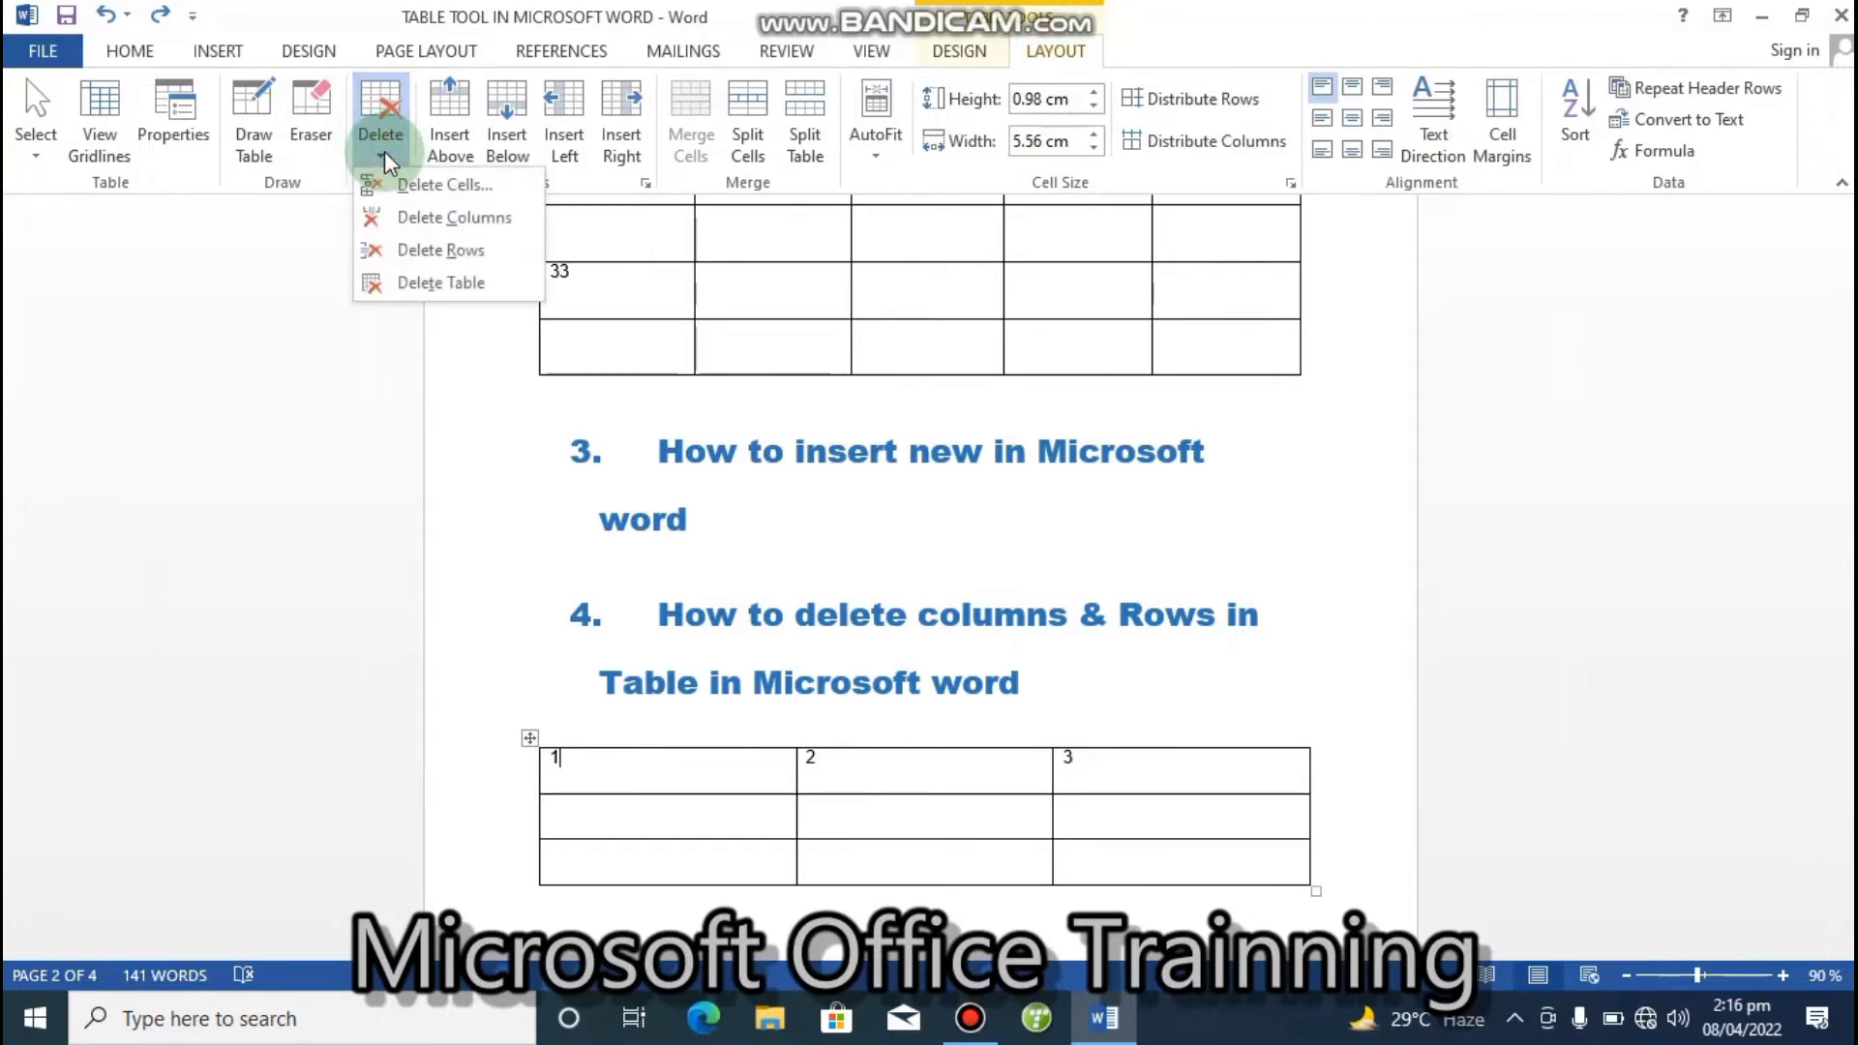
left_click(448, 221)
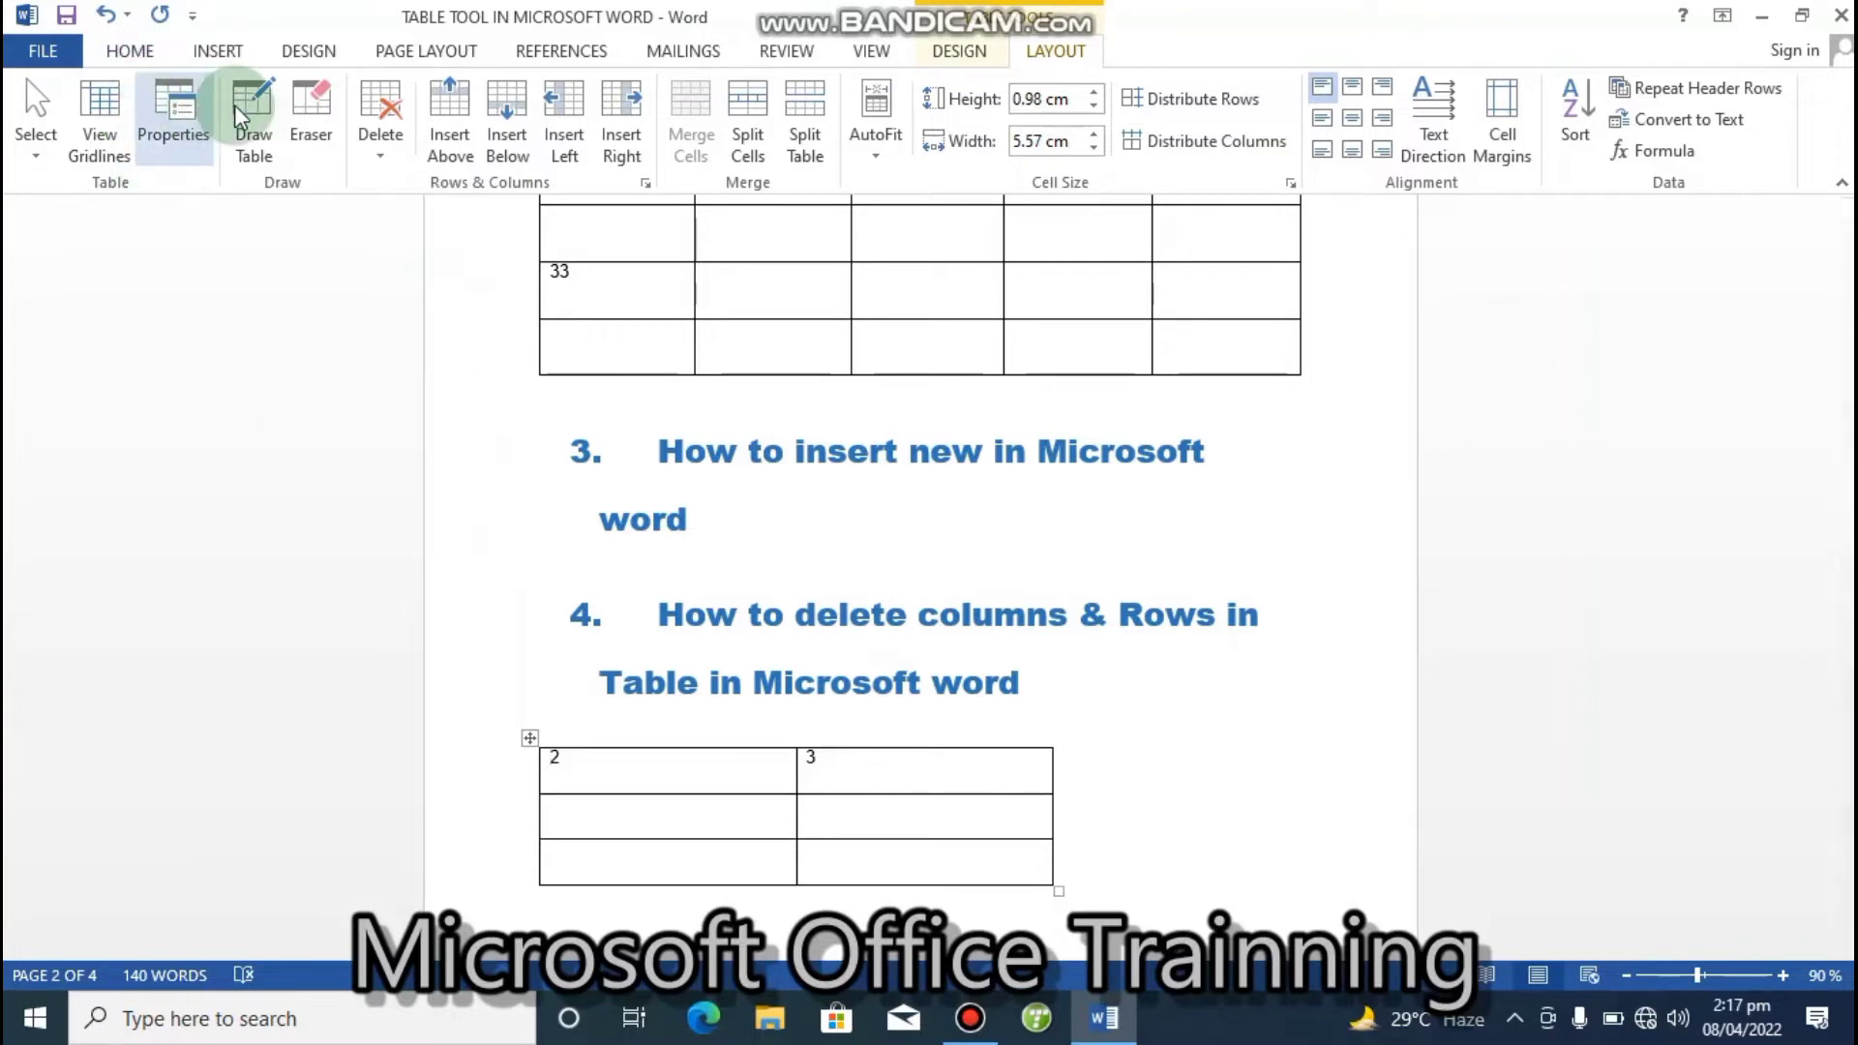
left_click(380, 159)
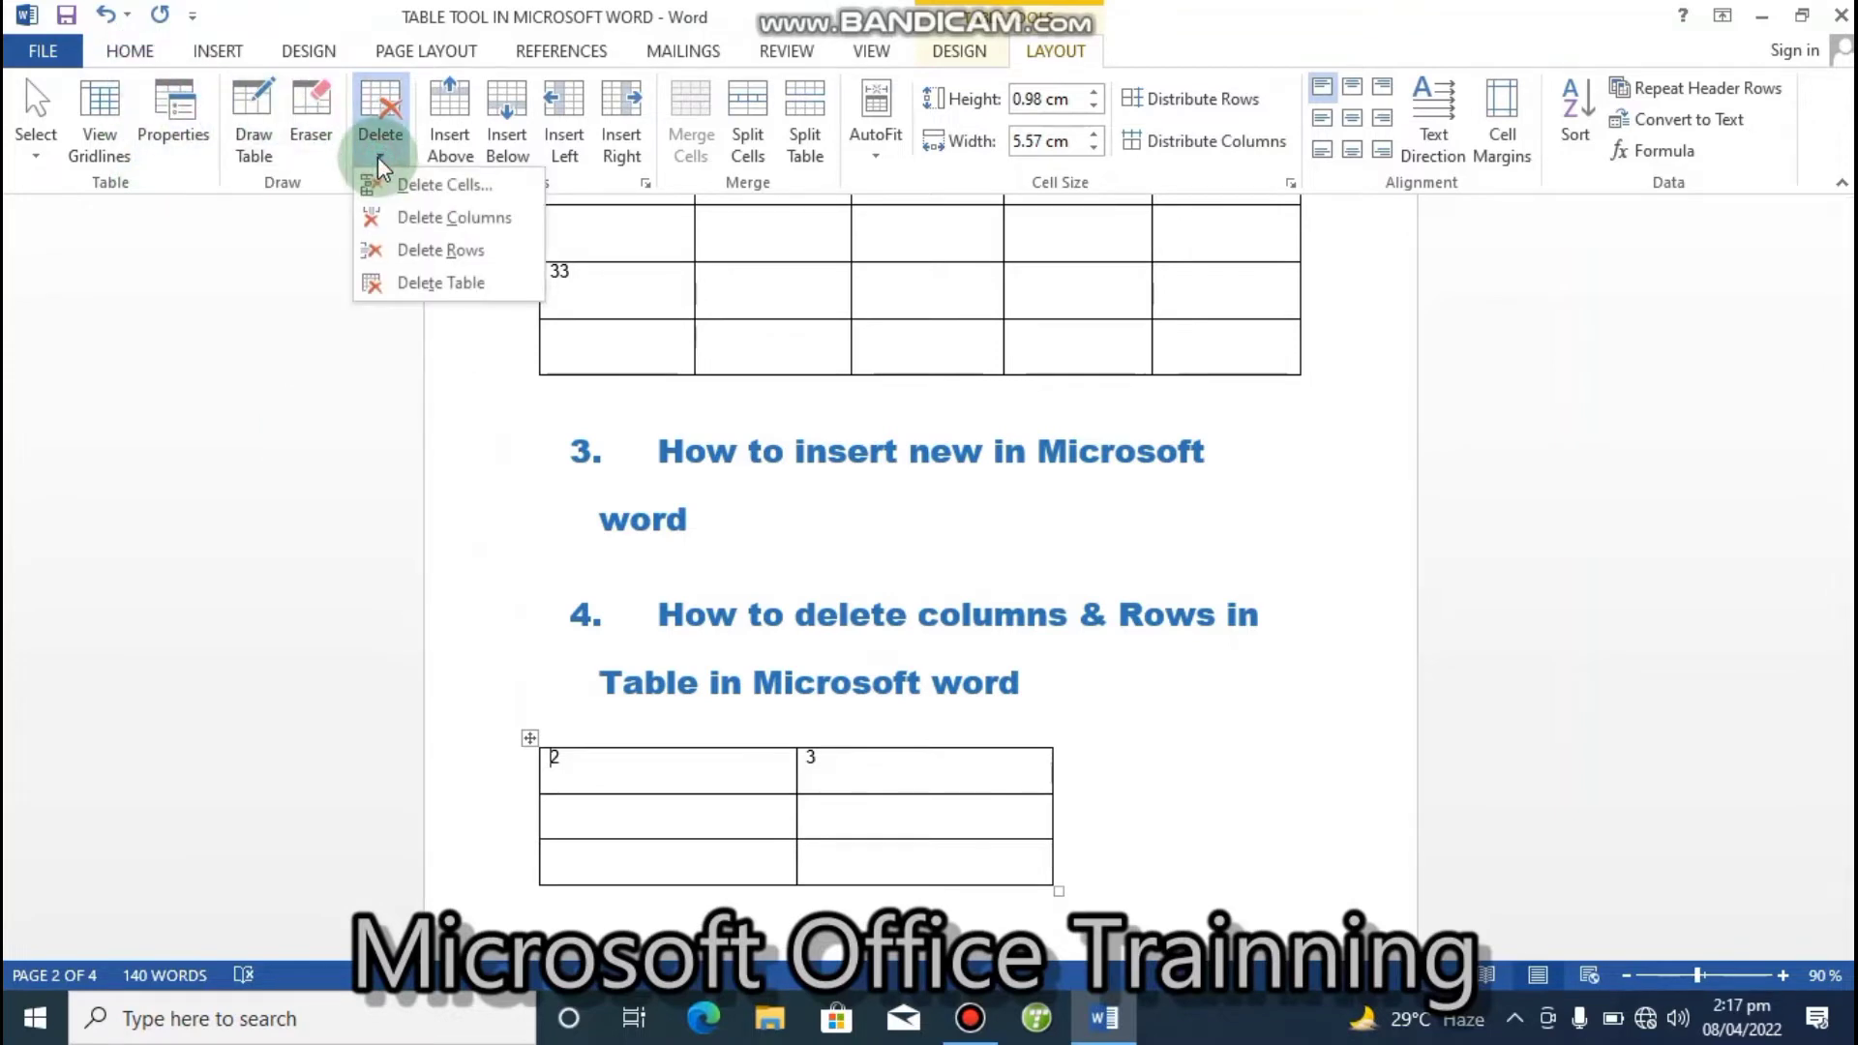
left_click(291, 589)
- Select both cells of the table's last row and delete them with the "Delete entire row" option
left_click(566, 819)
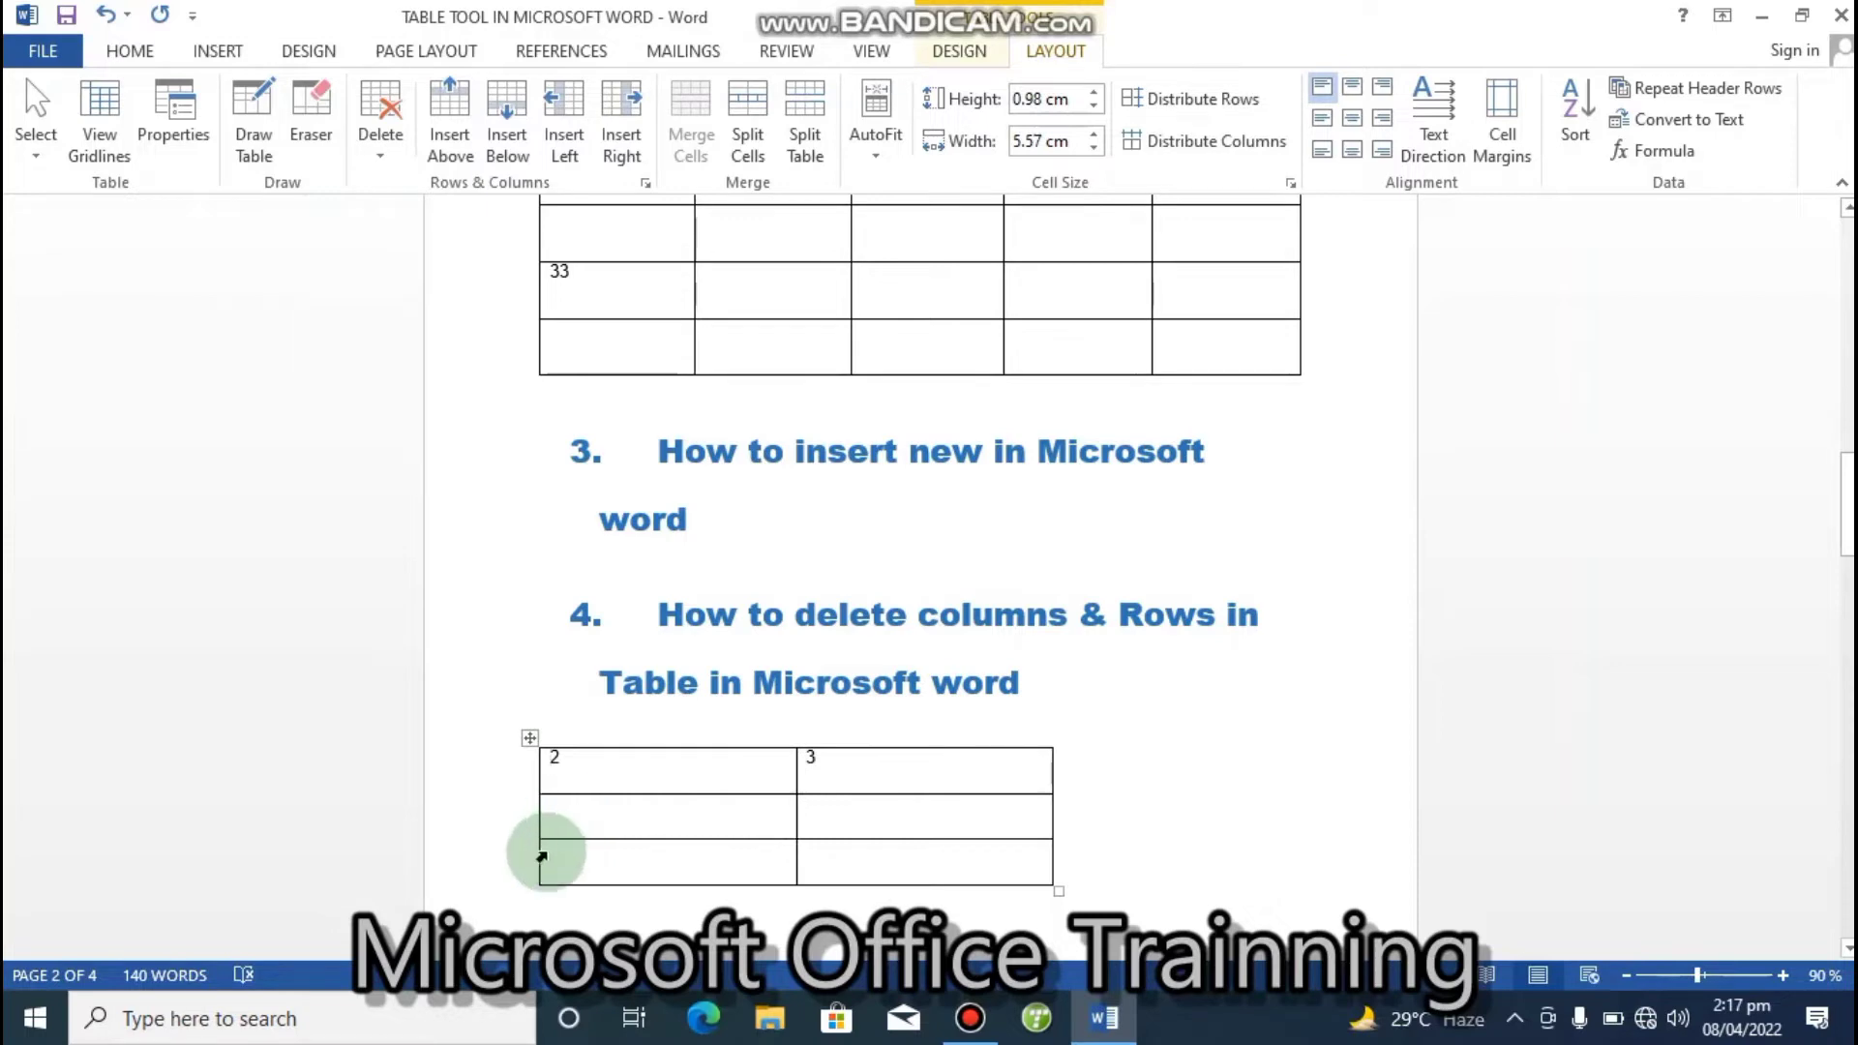
left_click(538, 862)
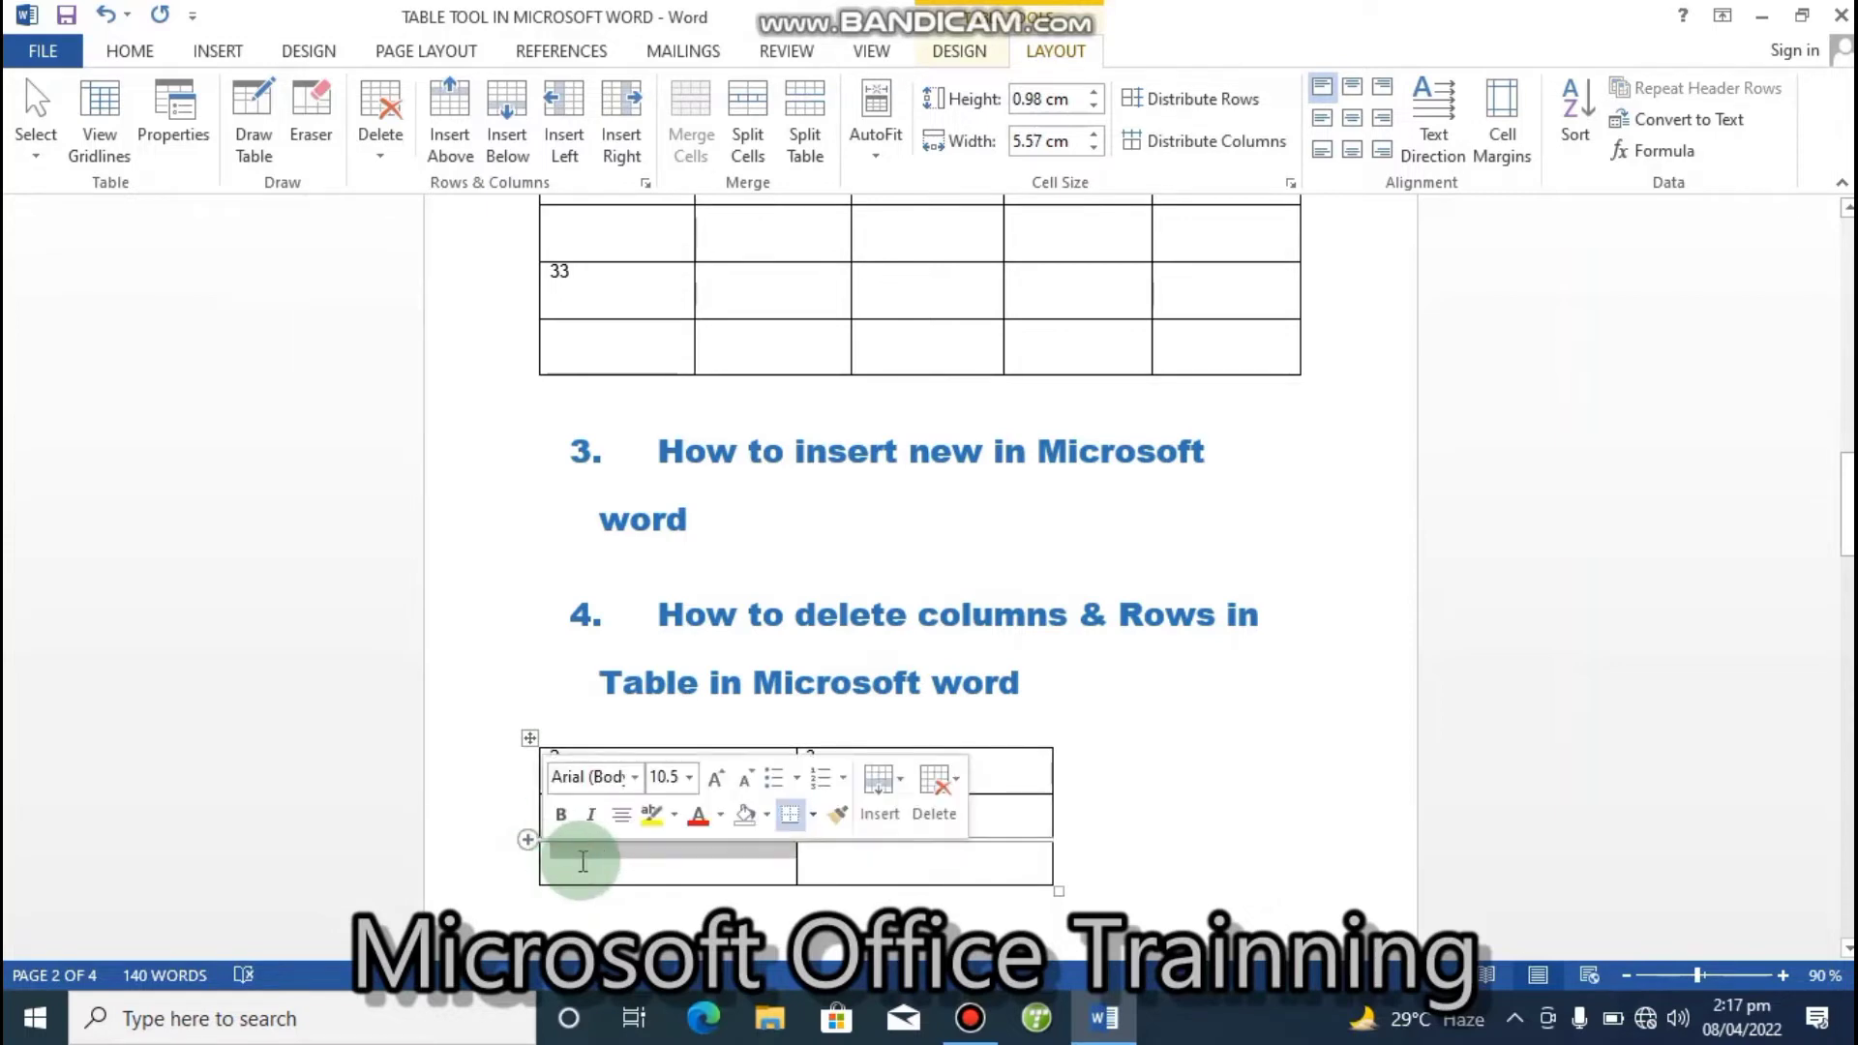
left_click(559, 856)
left_click_drag(574, 856, 1007, 877)
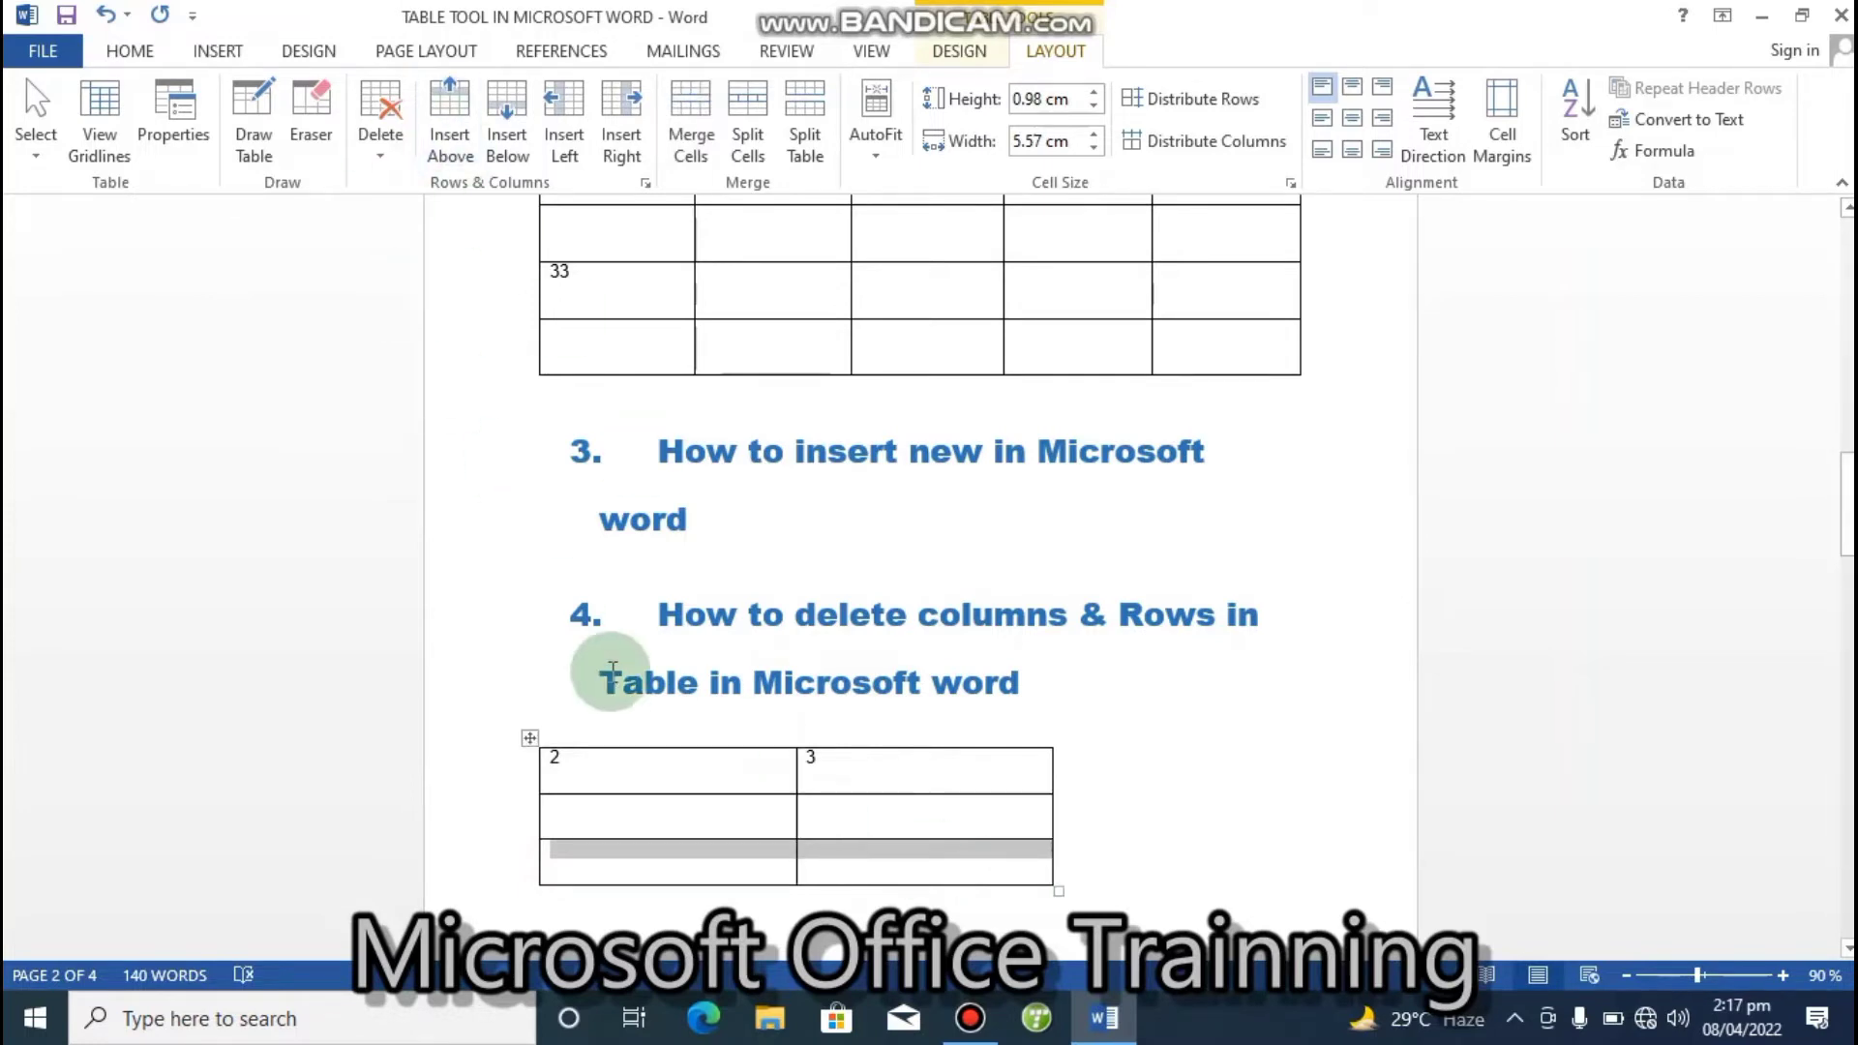
right_click(708, 858)
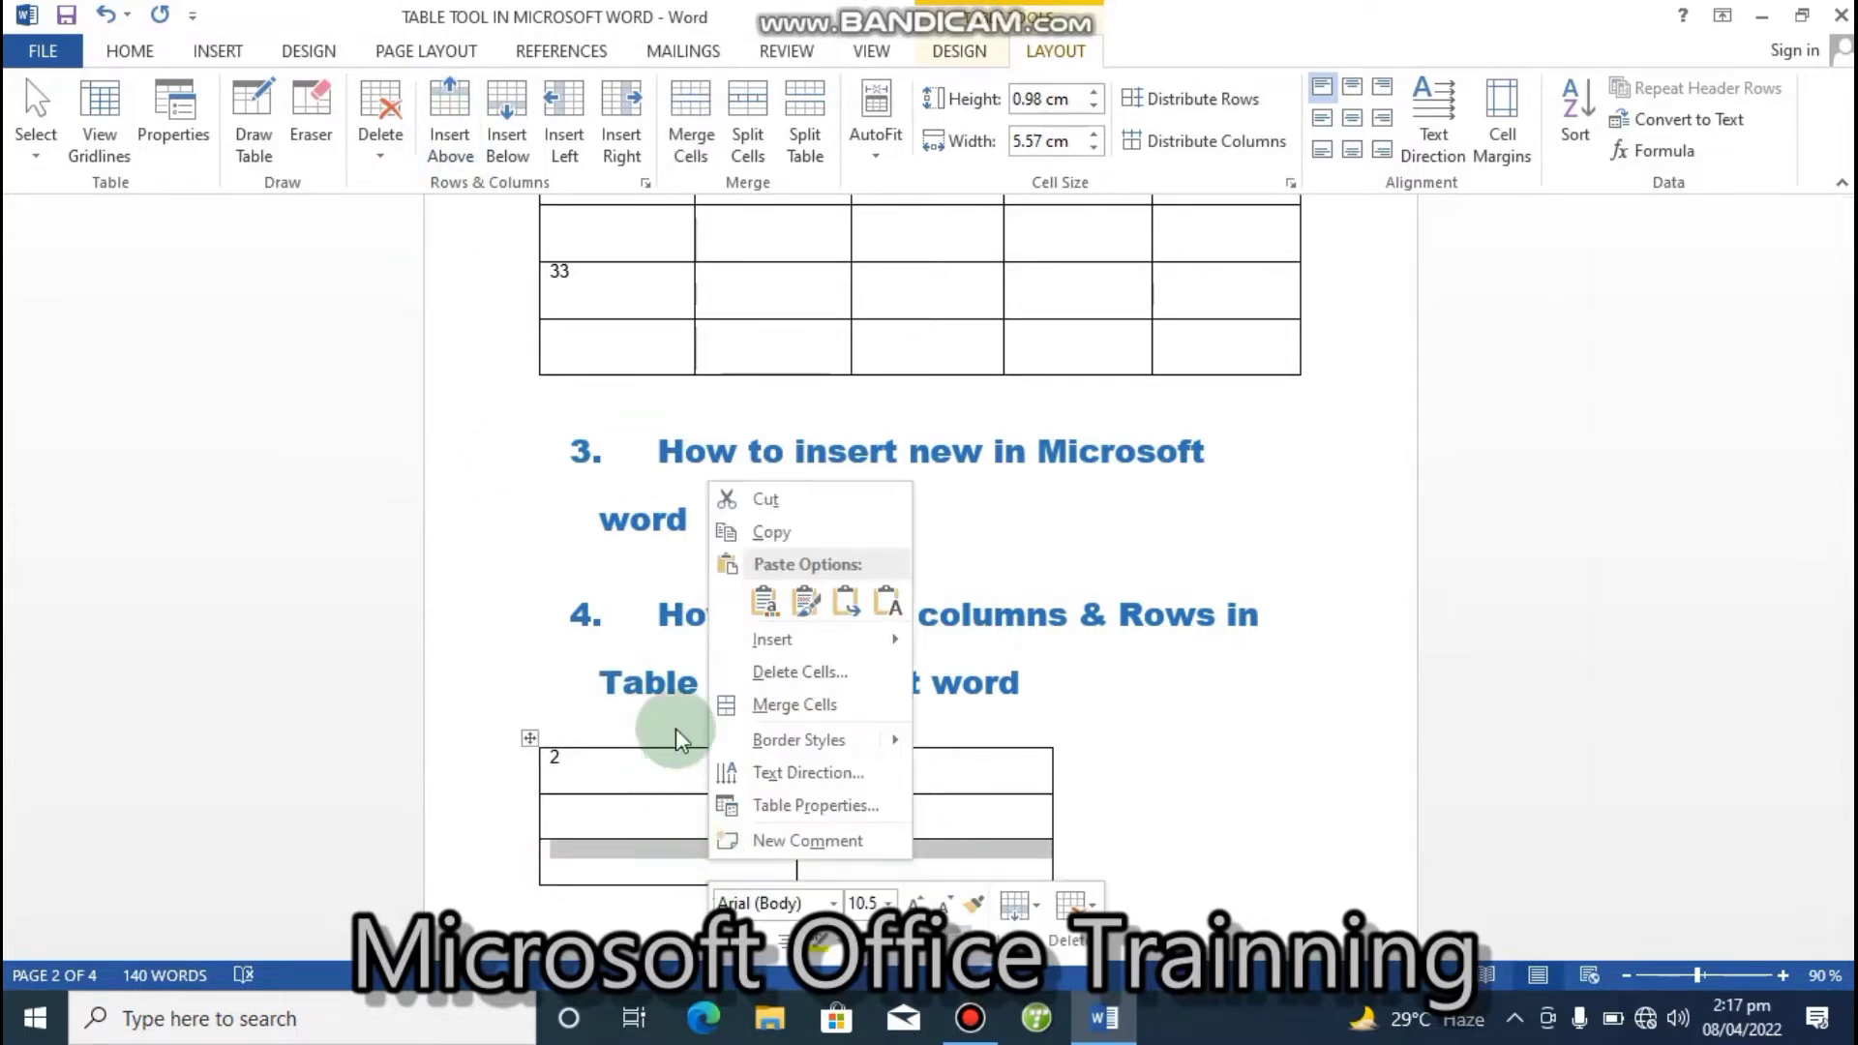
left_click(801, 675)
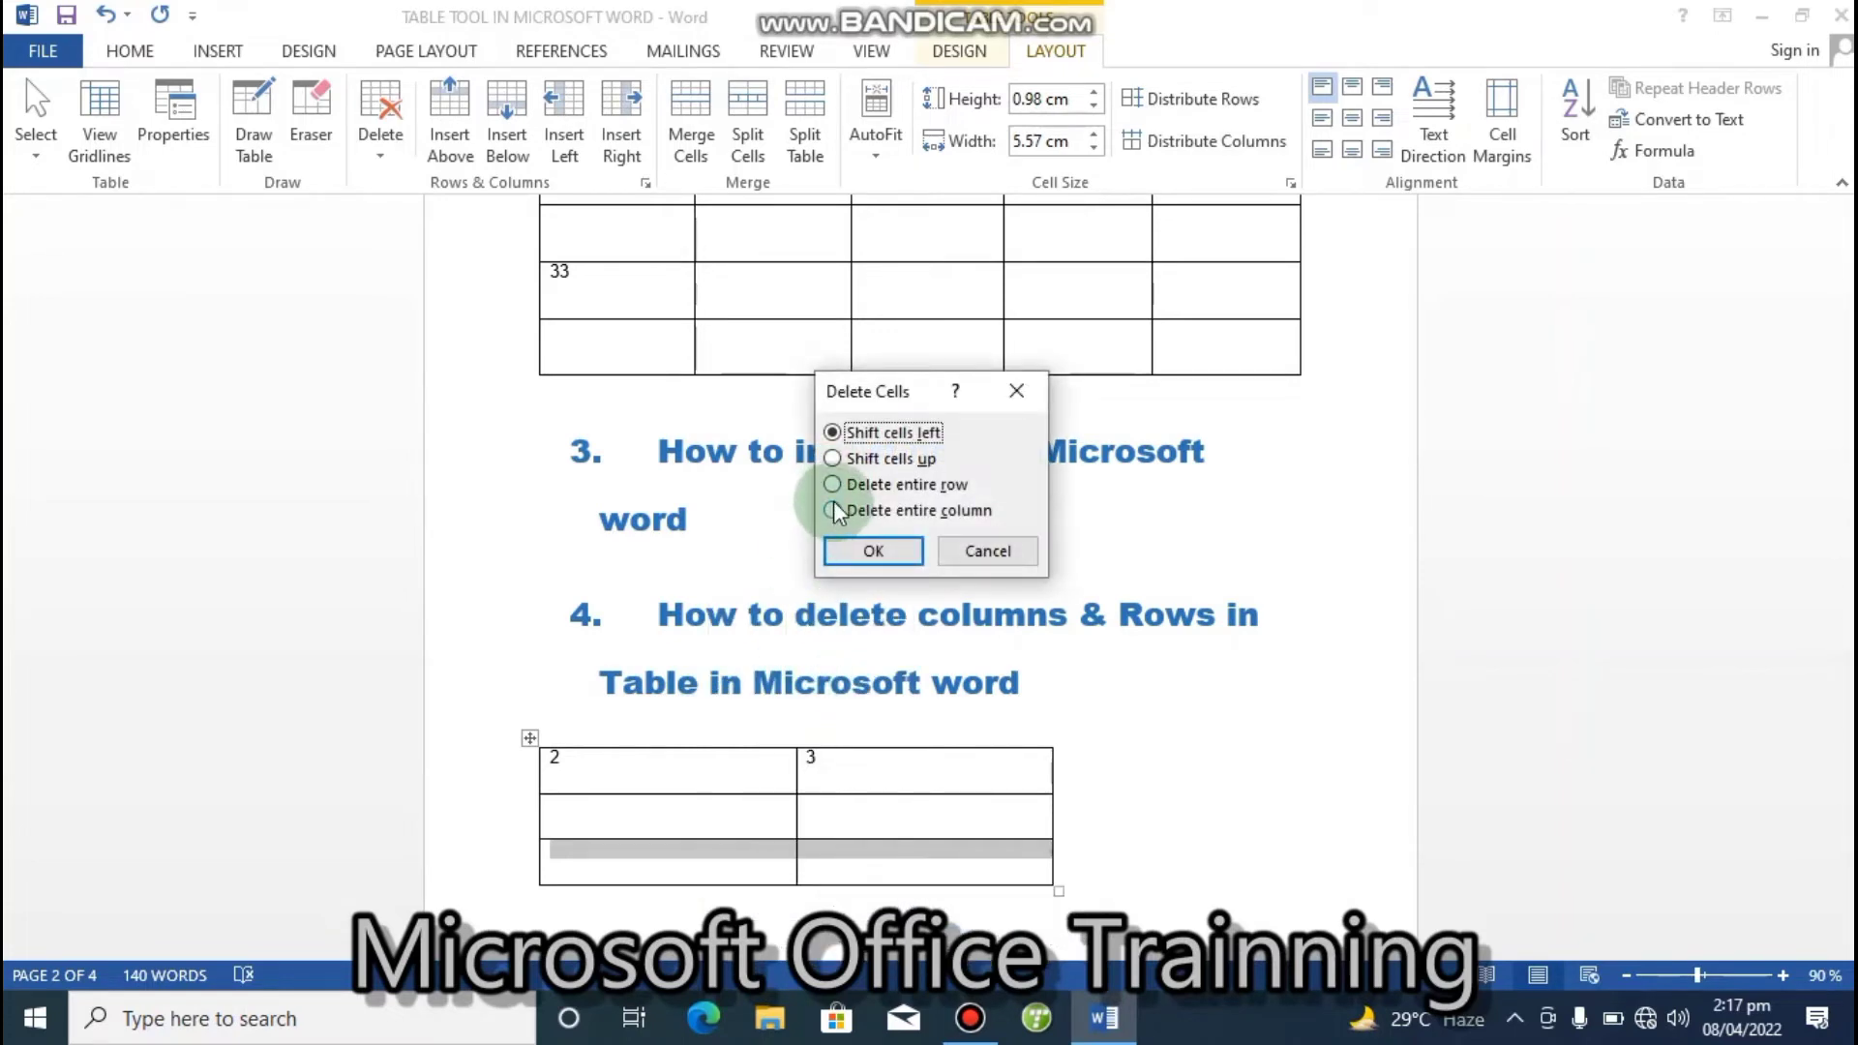
left_click(834, 485)
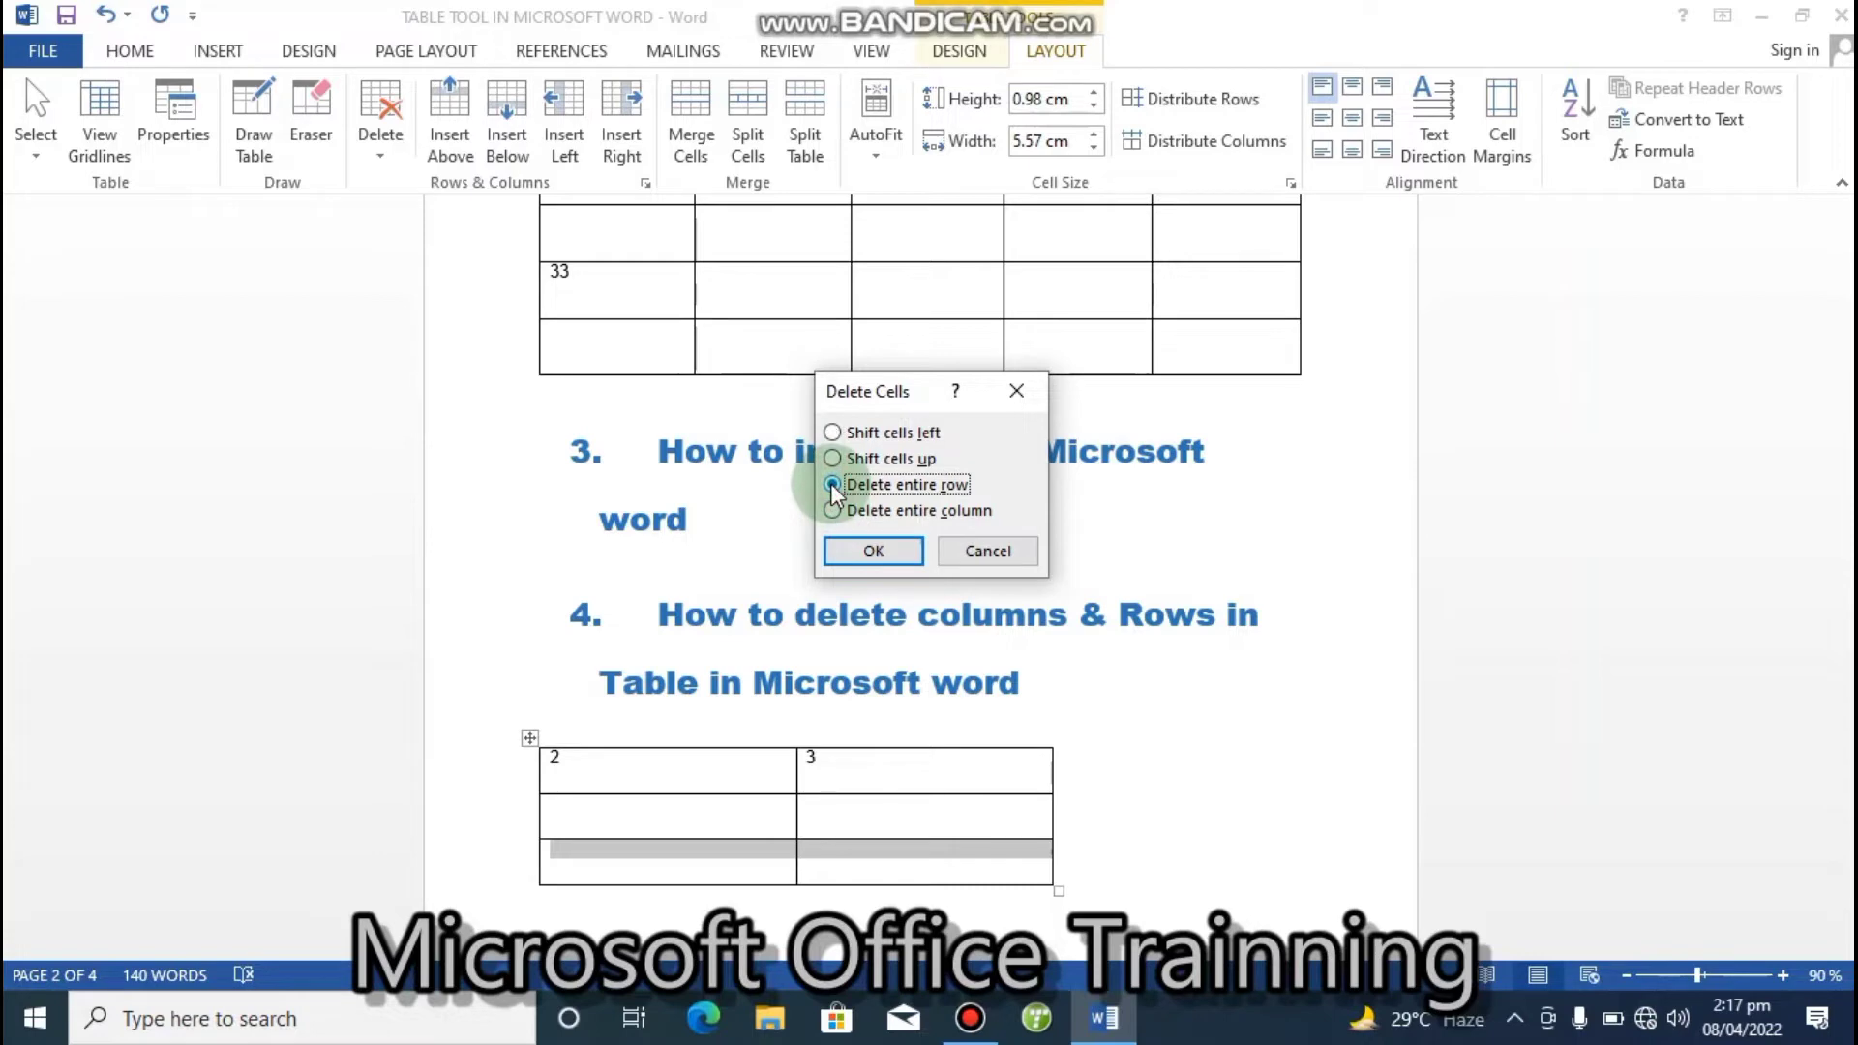
left_click(852, 553)
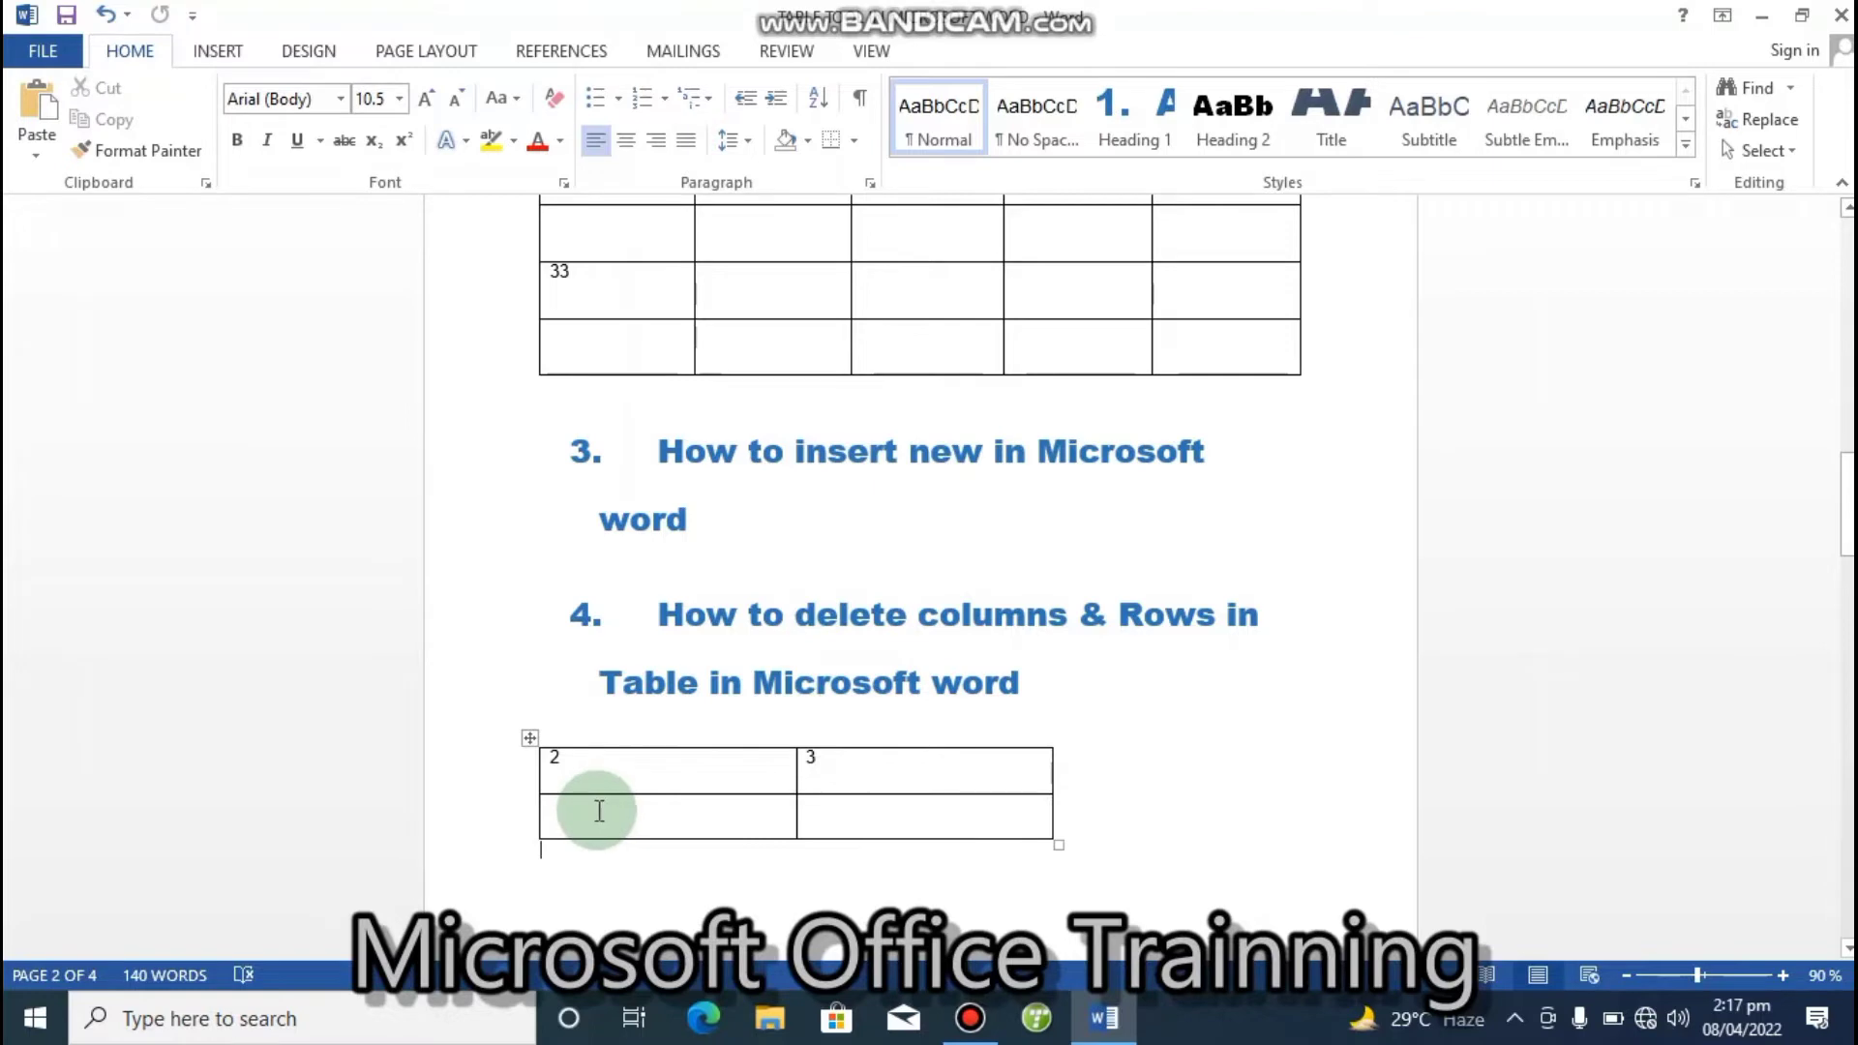
- Delete the empty row below the cells numbered 2 and 3 with the layout tools' Delete Rows command
left_click(599, 811)
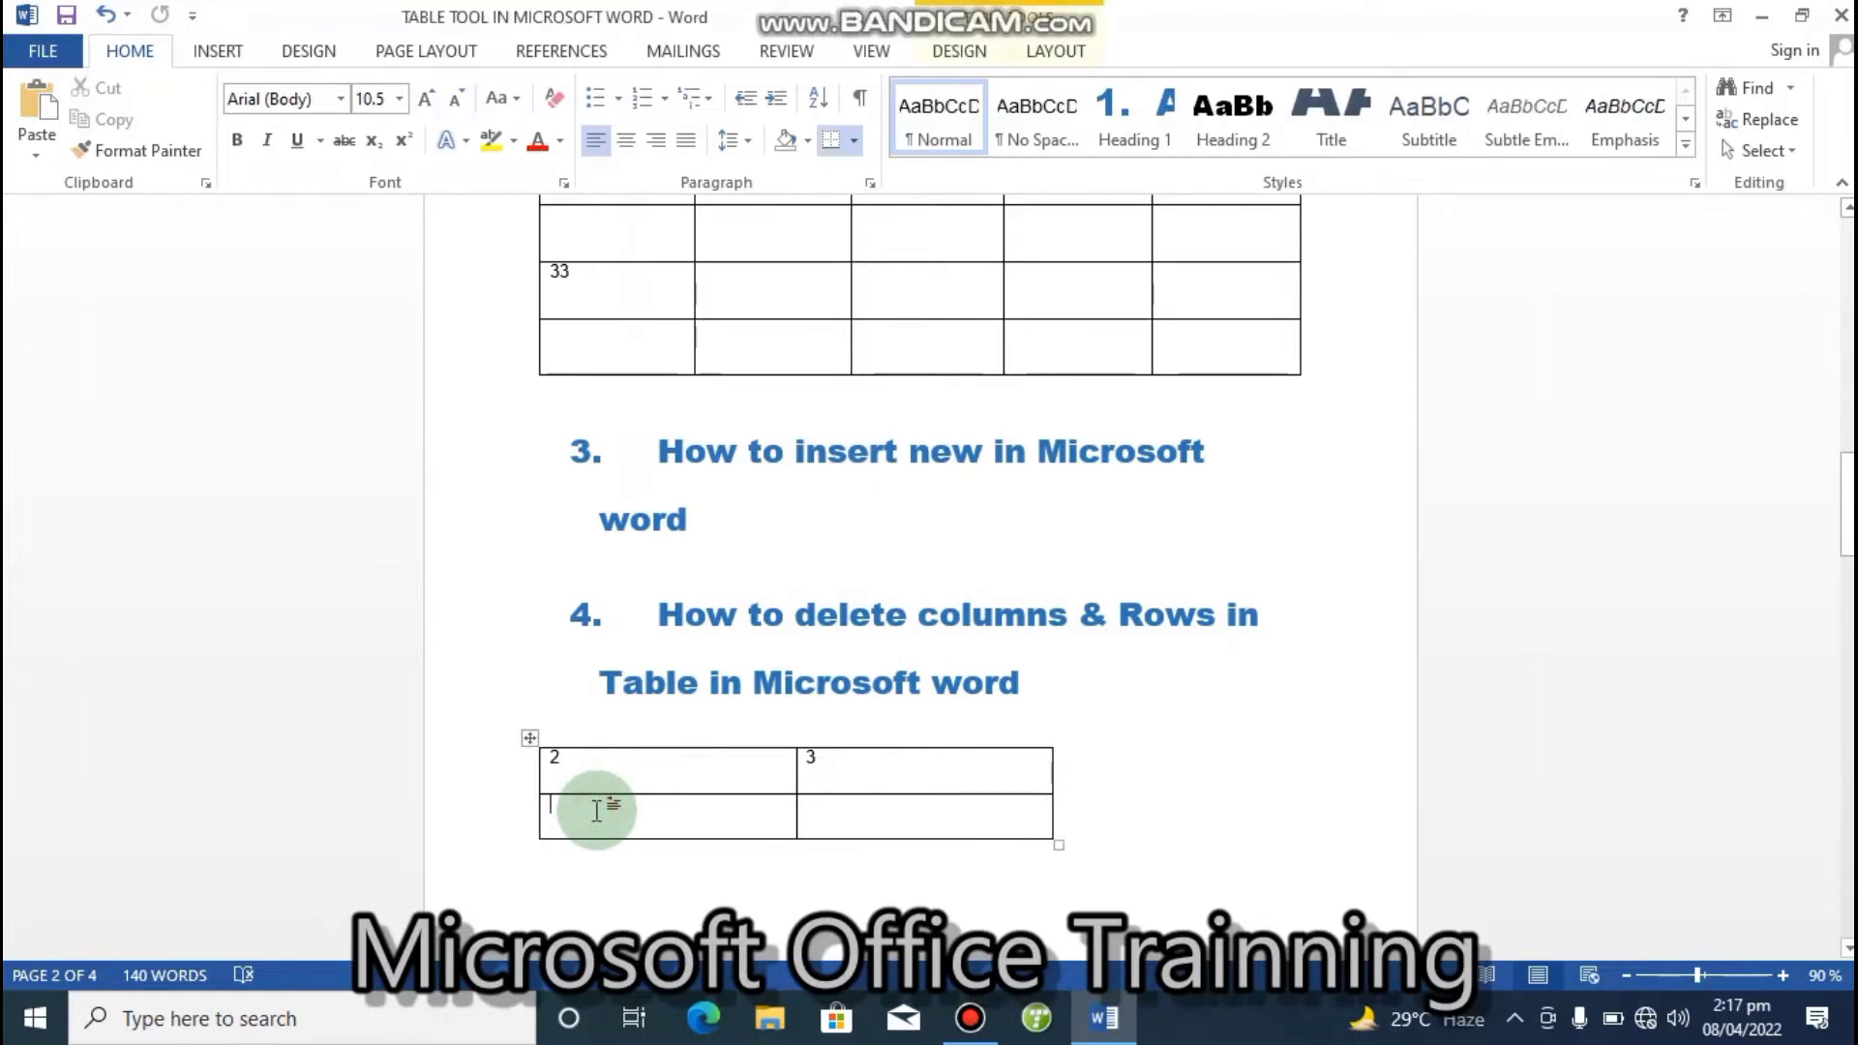
left_click(1045, 54)
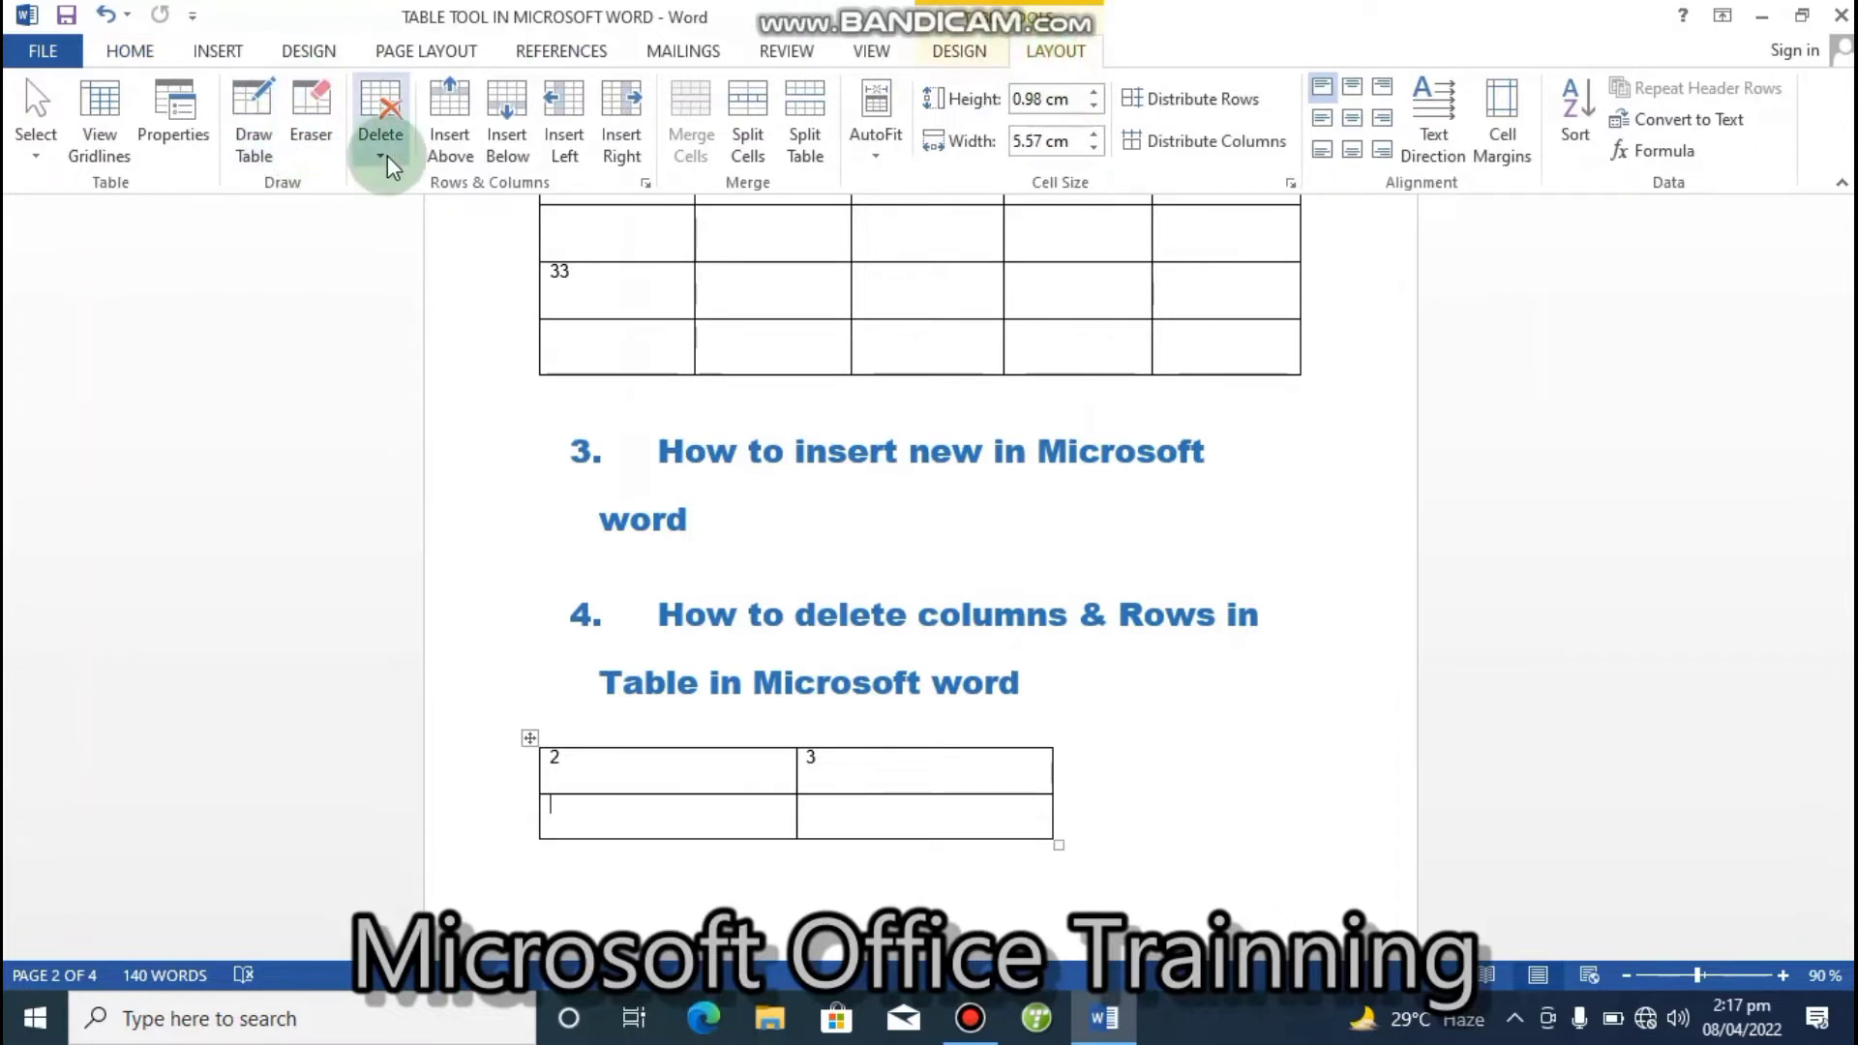
left_click(387, 160)
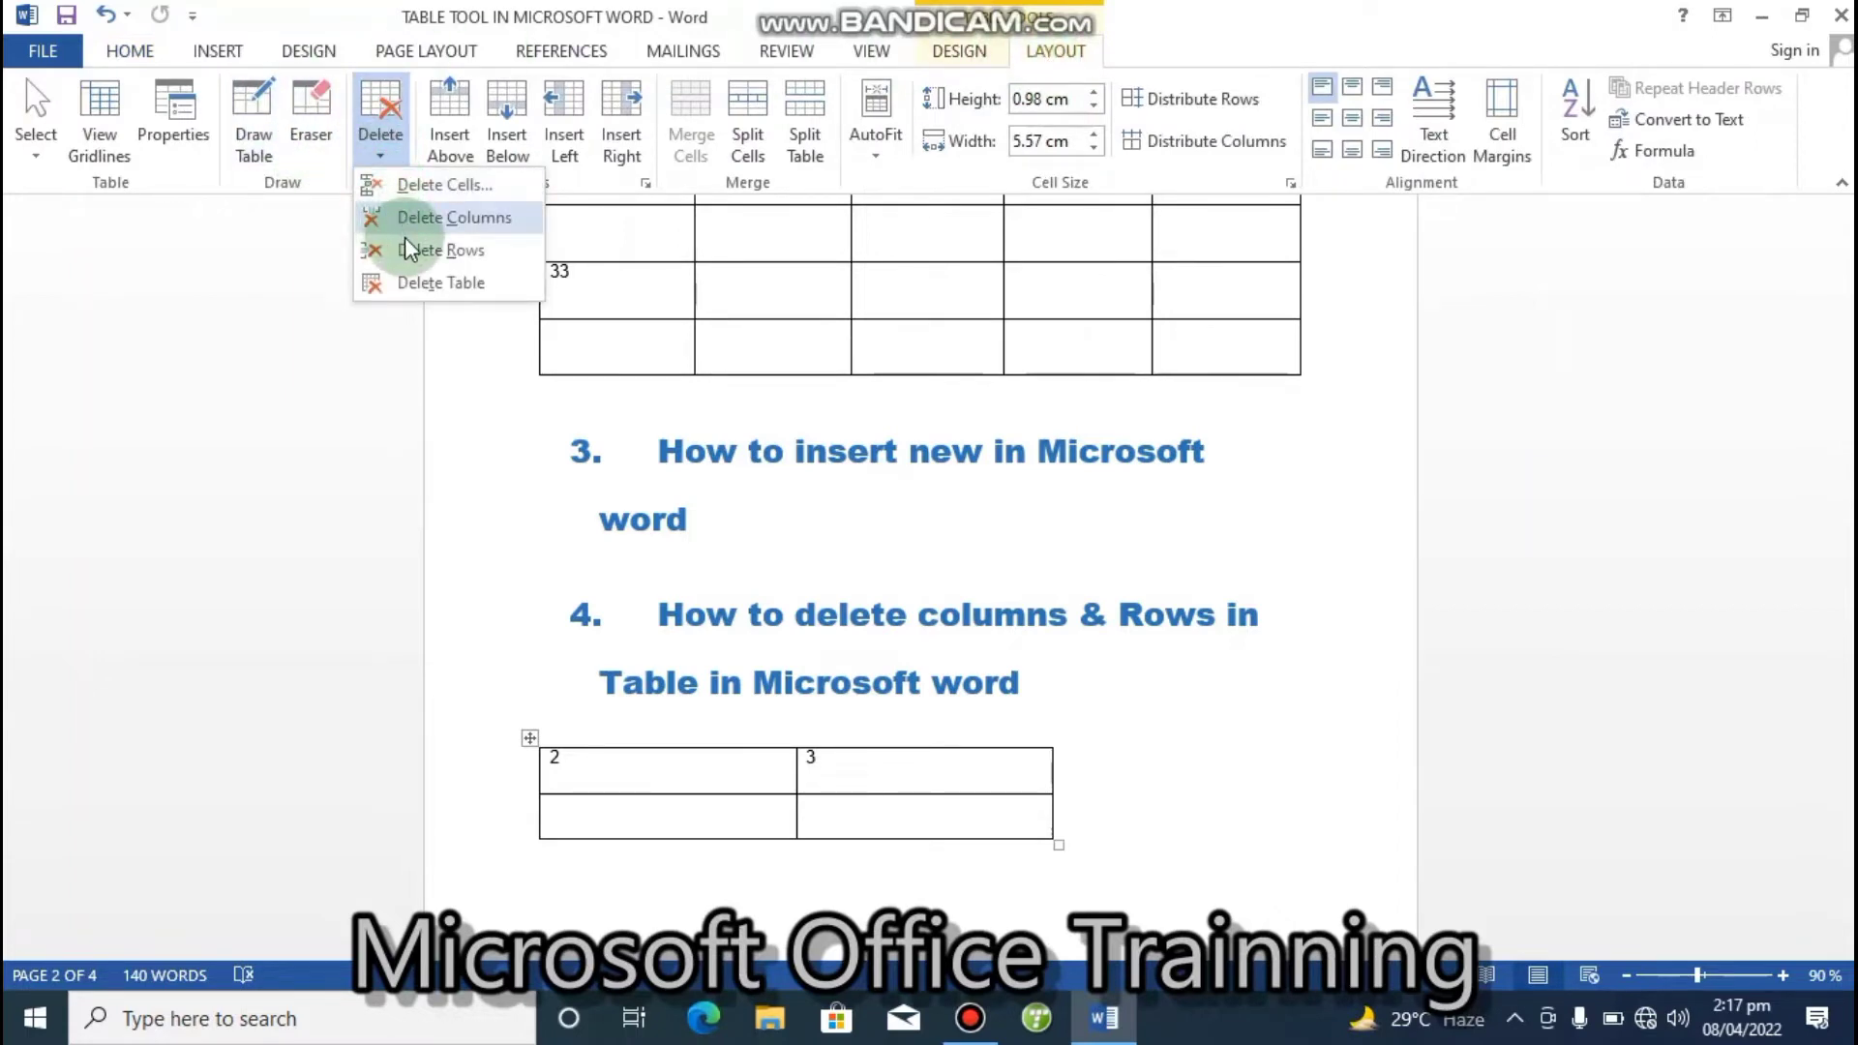
left_click(426, 254)
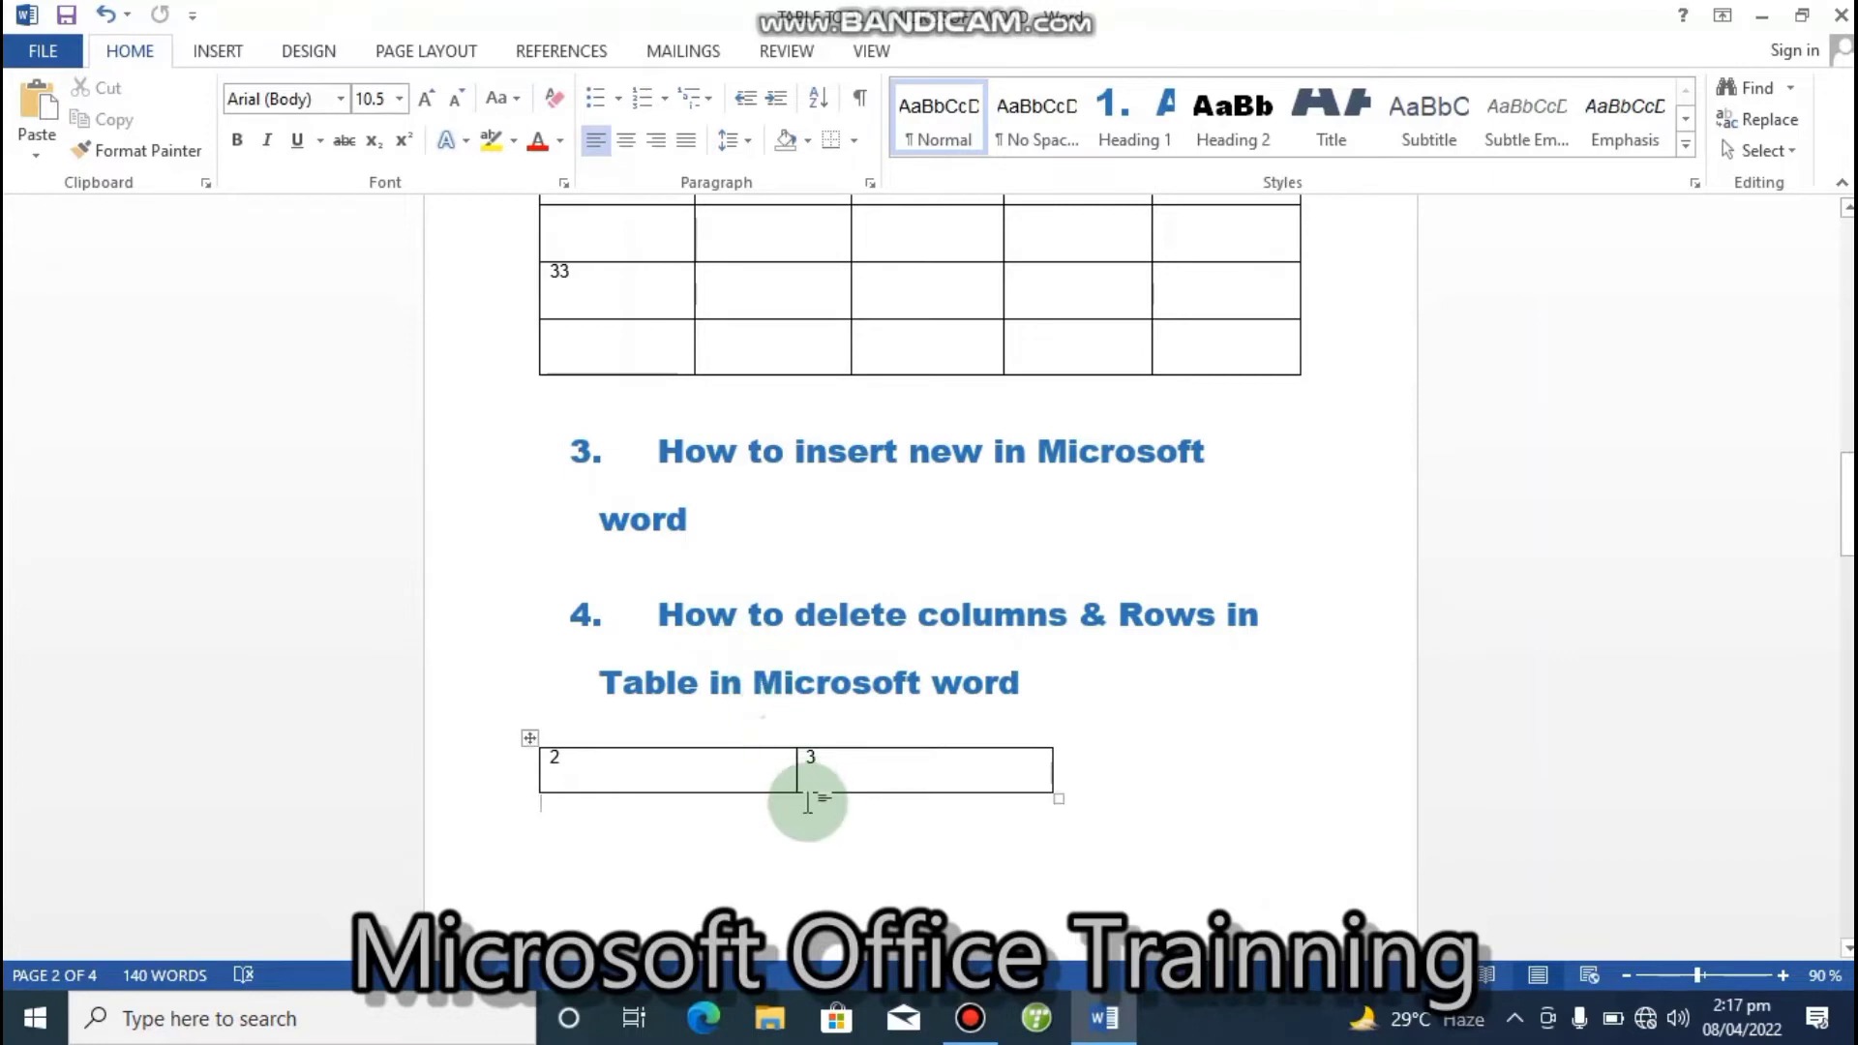
- Review the table's deletion options without choosing one, and undo the last row deletion
left_click(656, 772)
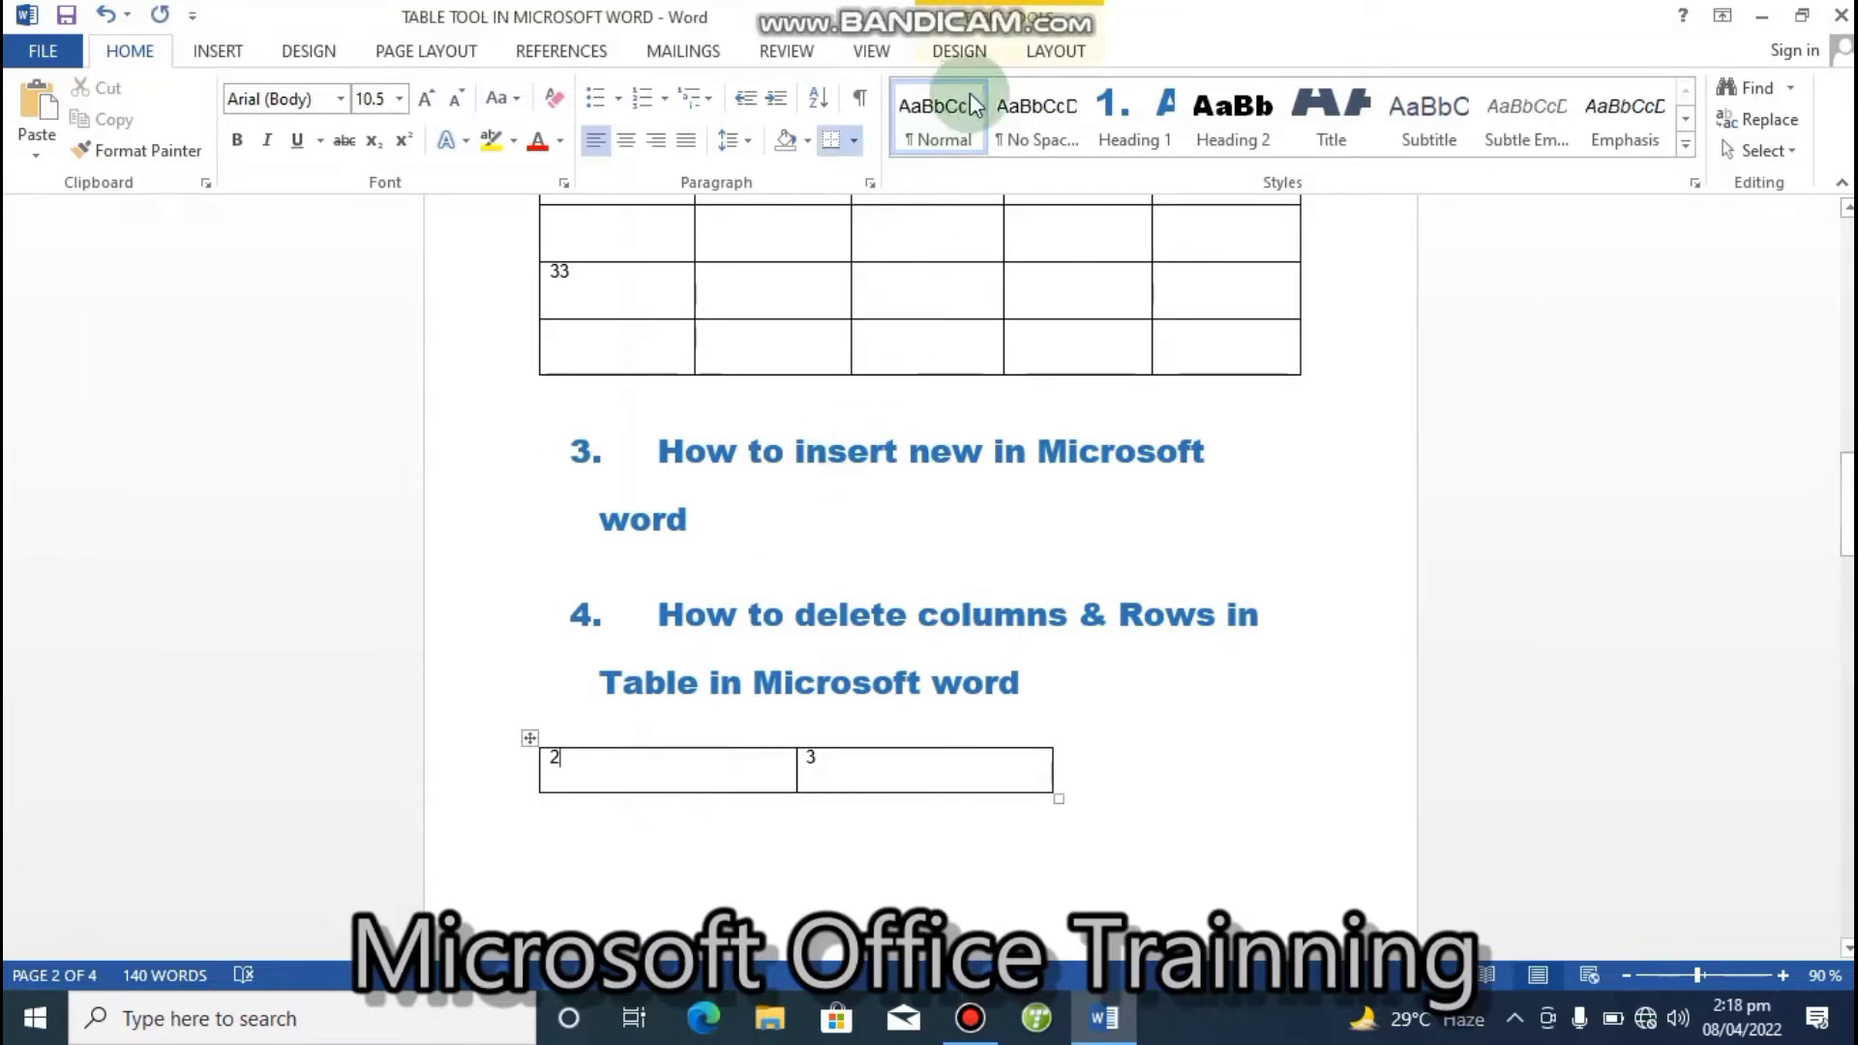
left_click(1054, 51)
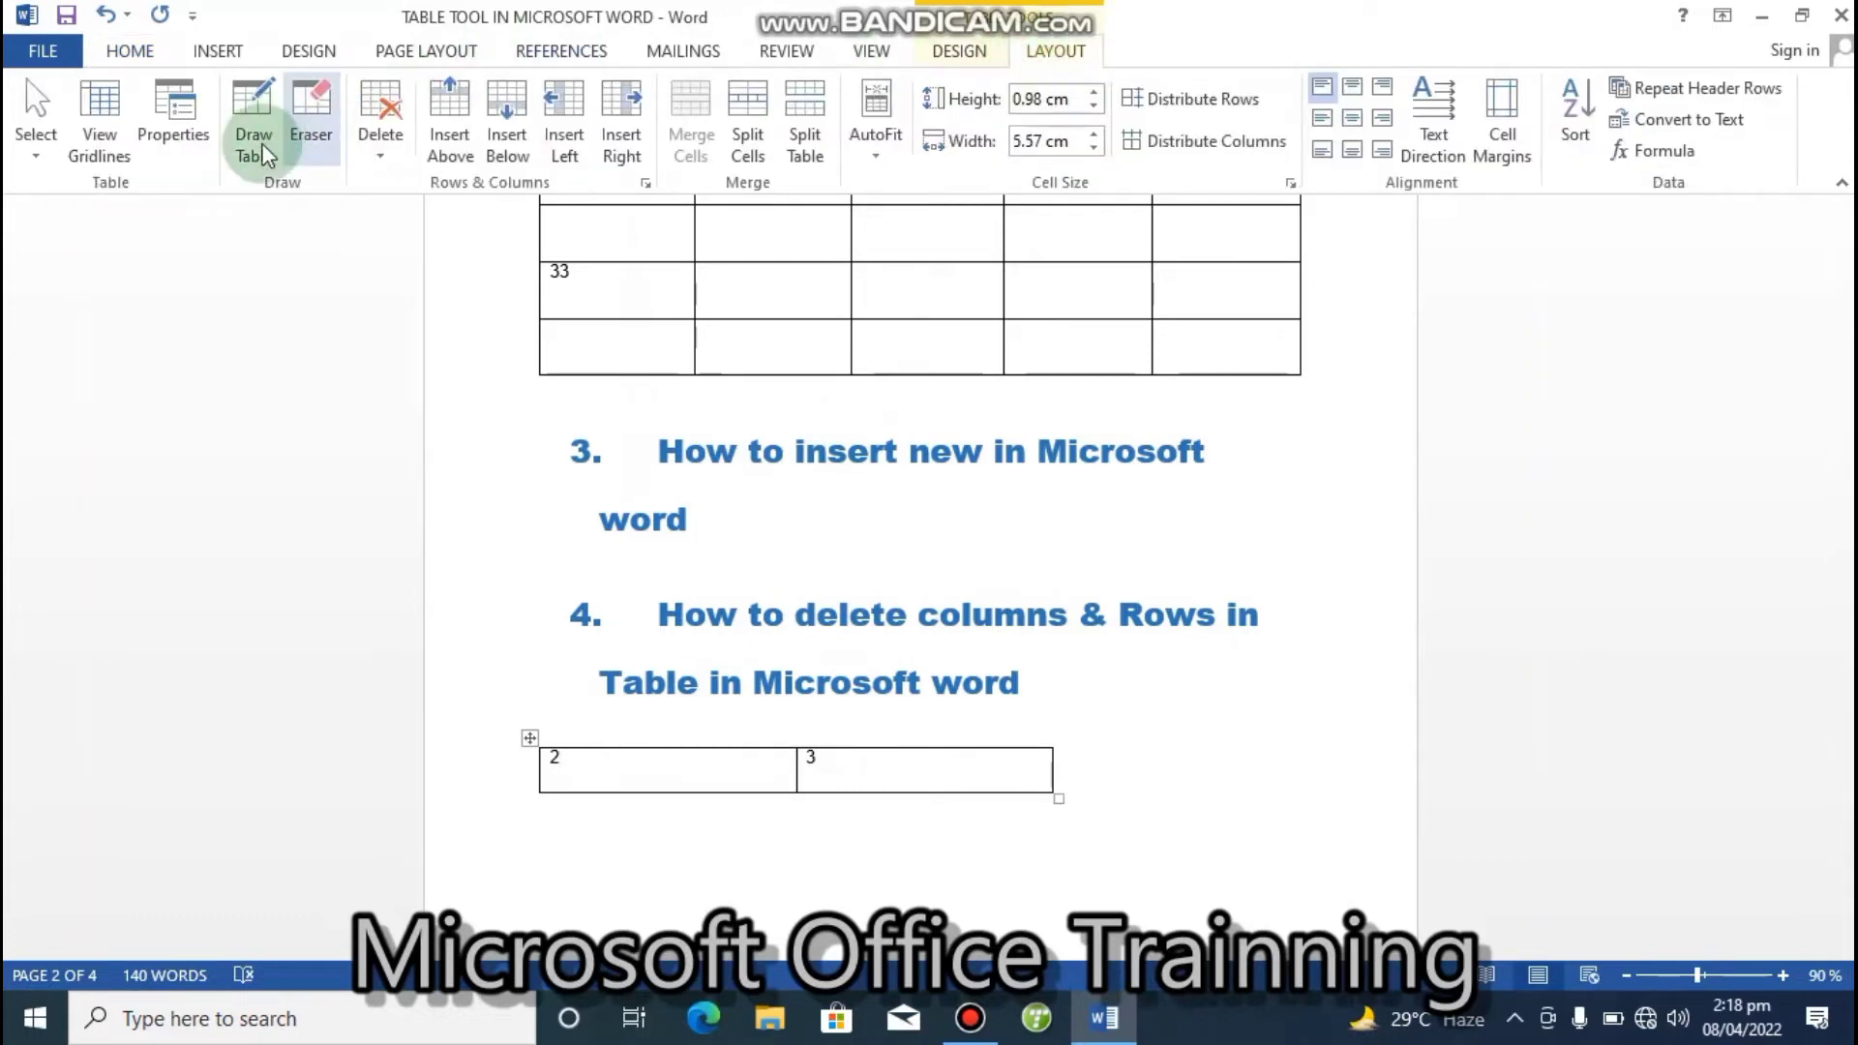
left_click(377, 160)
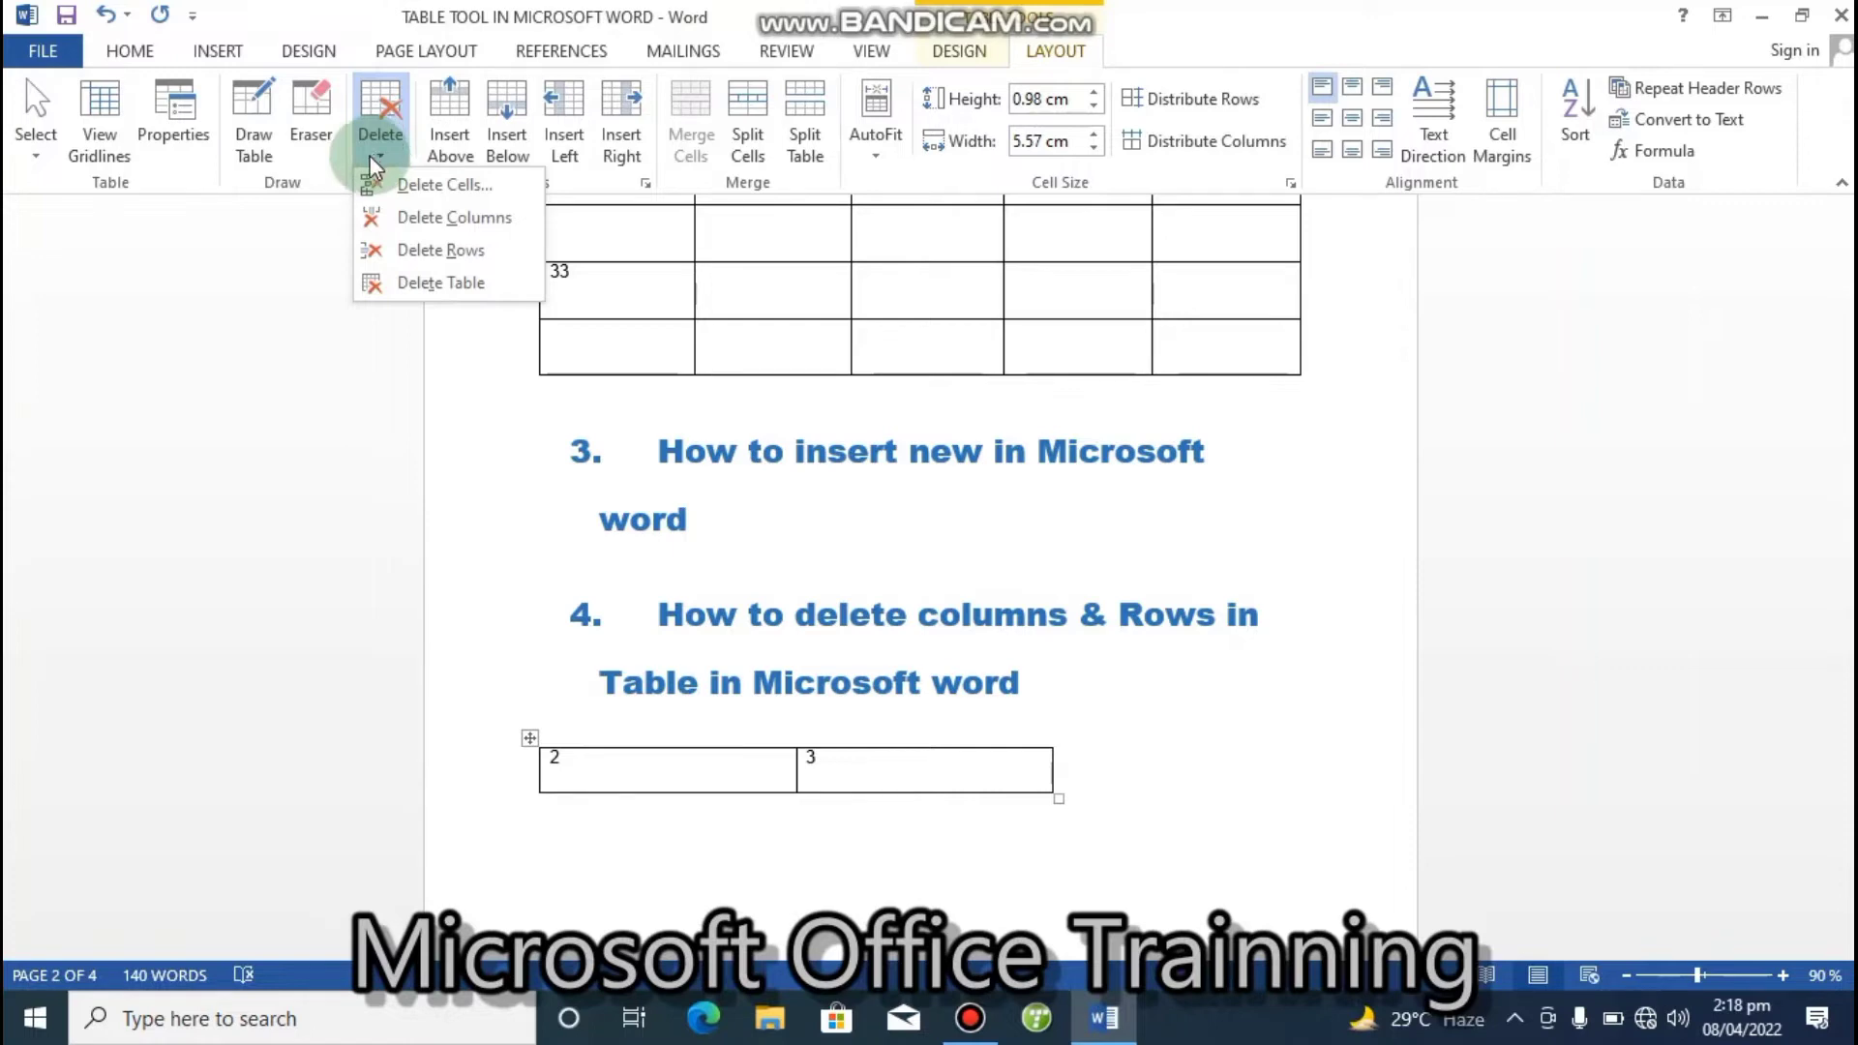
left_click(431, 618)
left_click(104, 16)
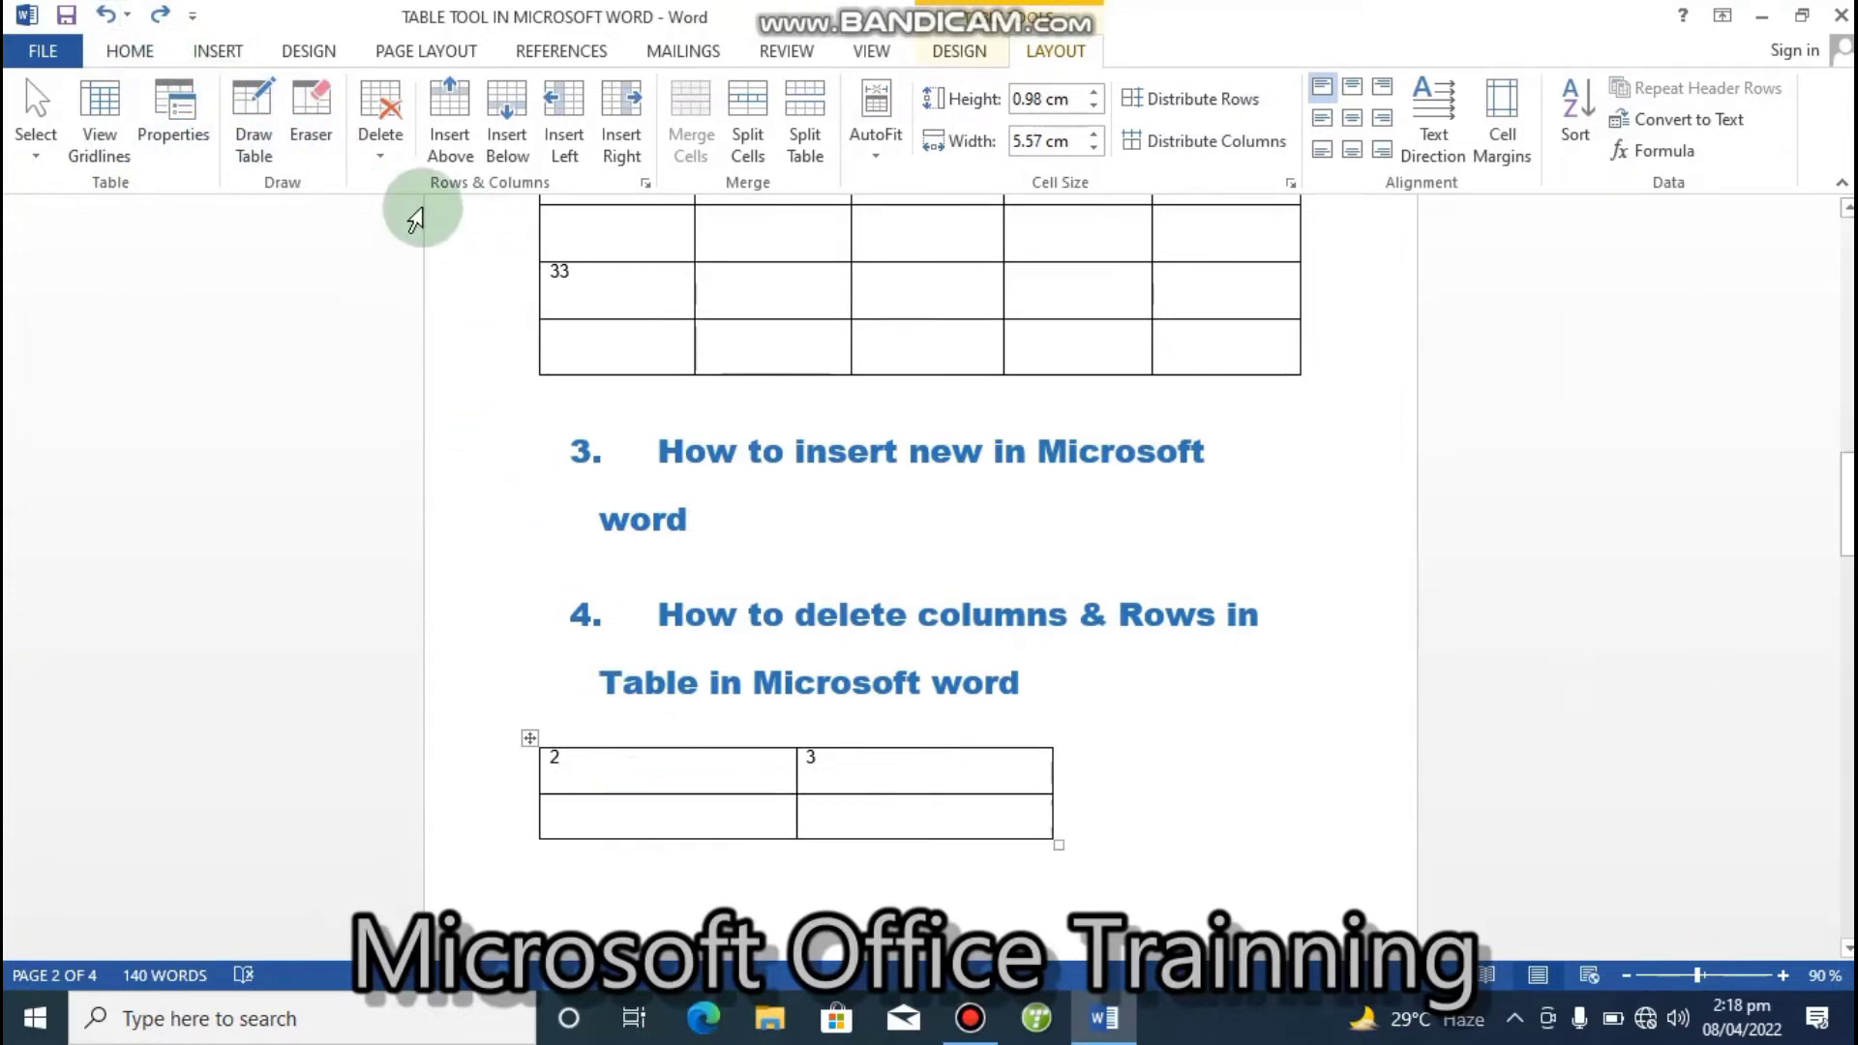
- Select the whole table below the delete columns and rows heading and remove it with Delete Table
left_click(382, 133)
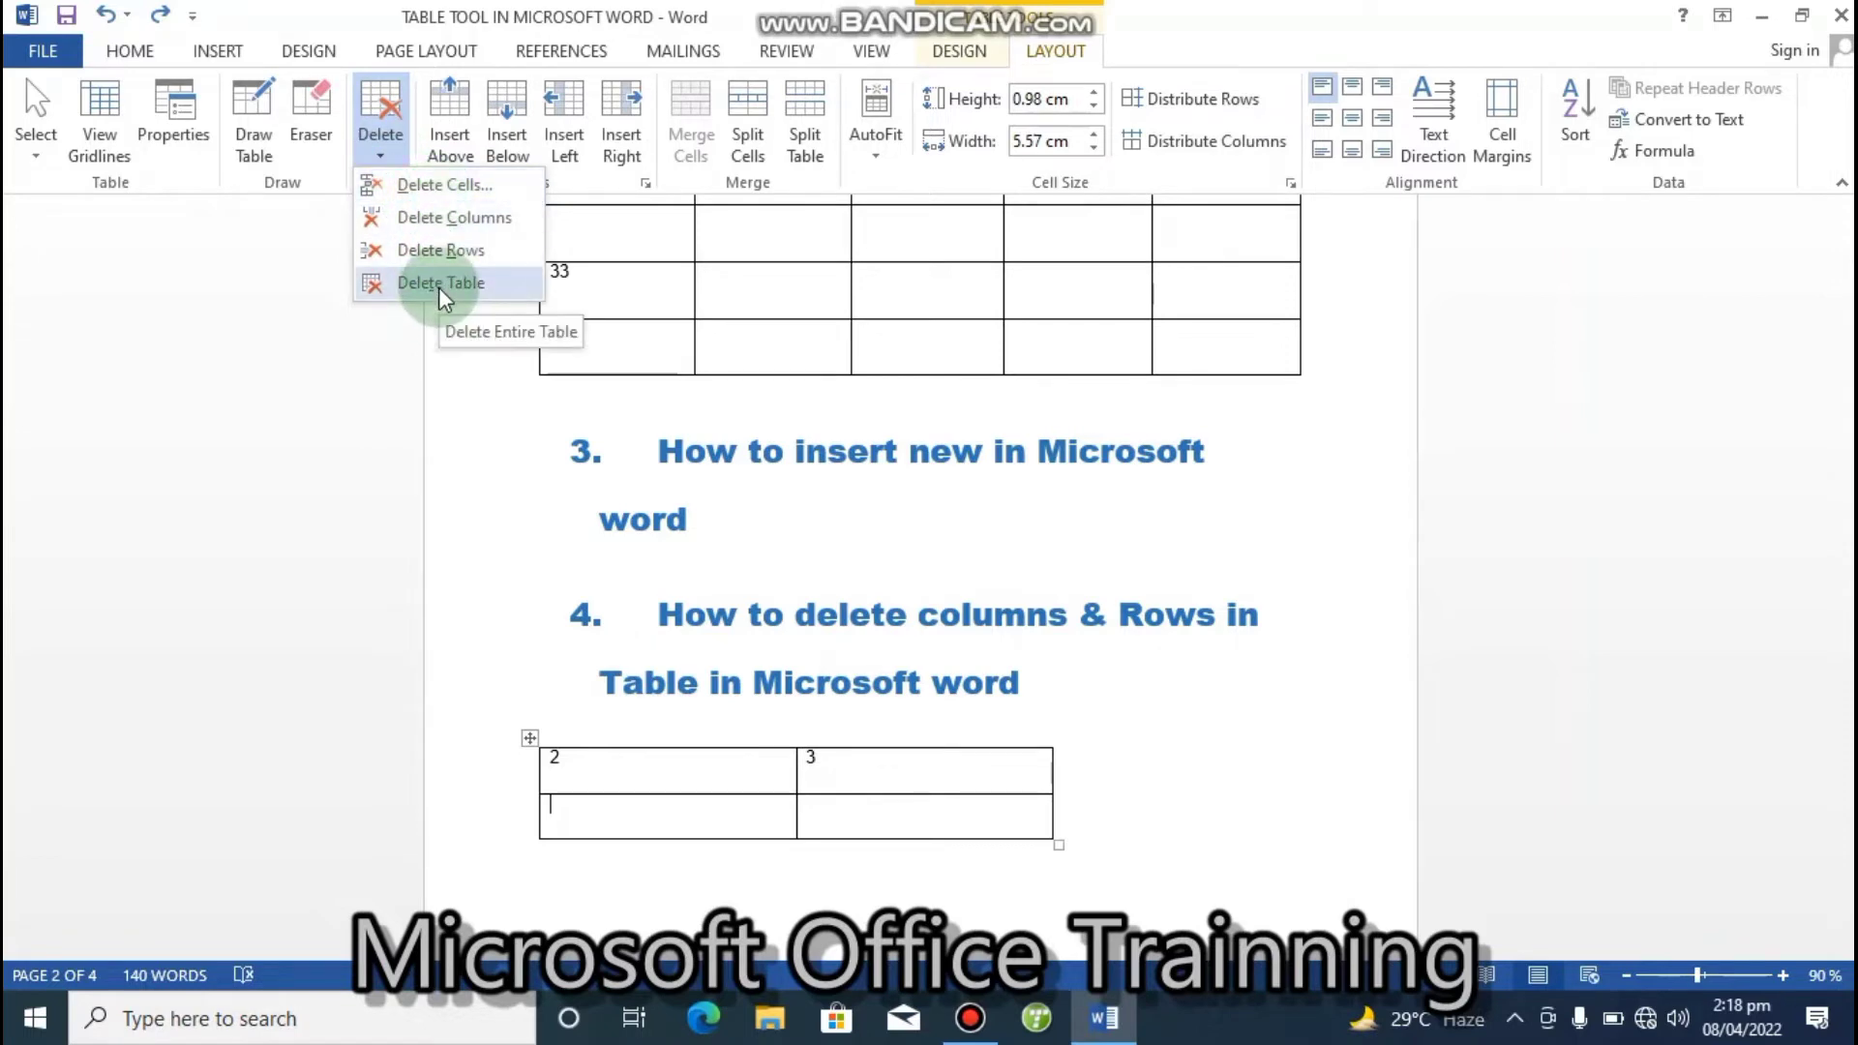
left_click(643, 876)
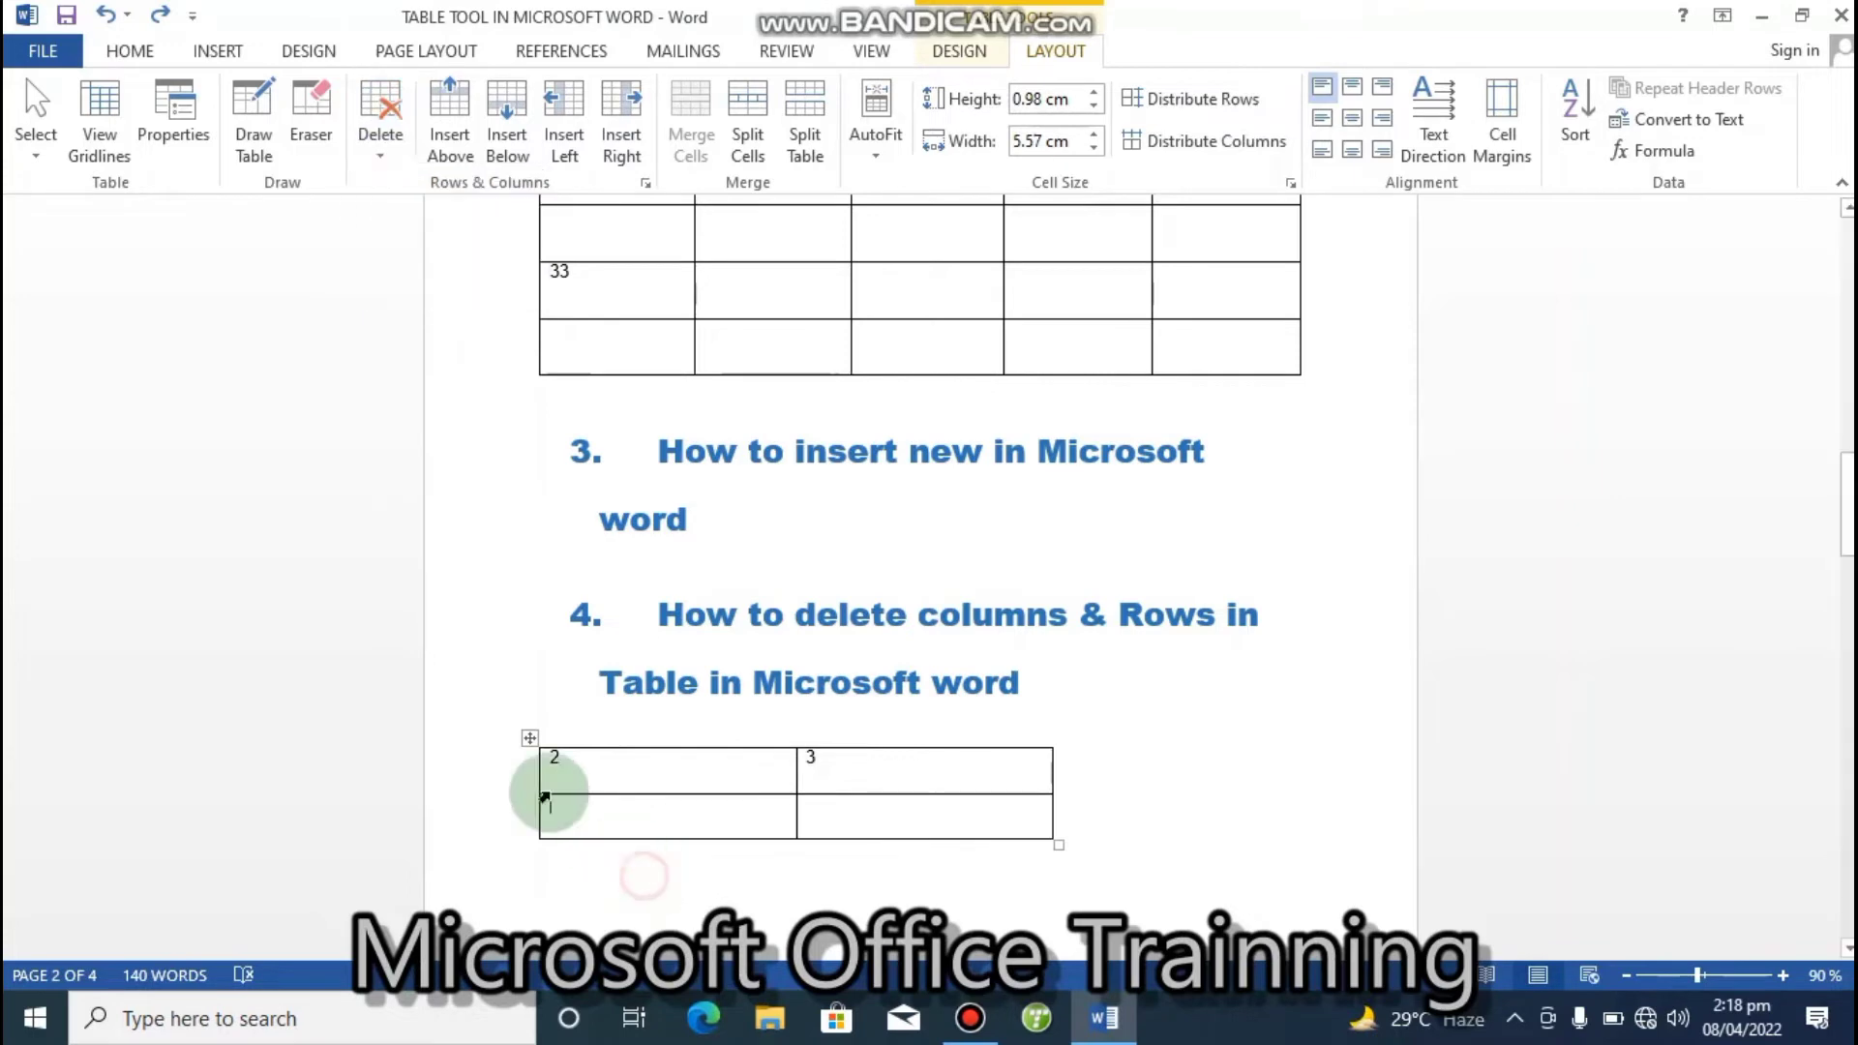
left_click(530, 740)
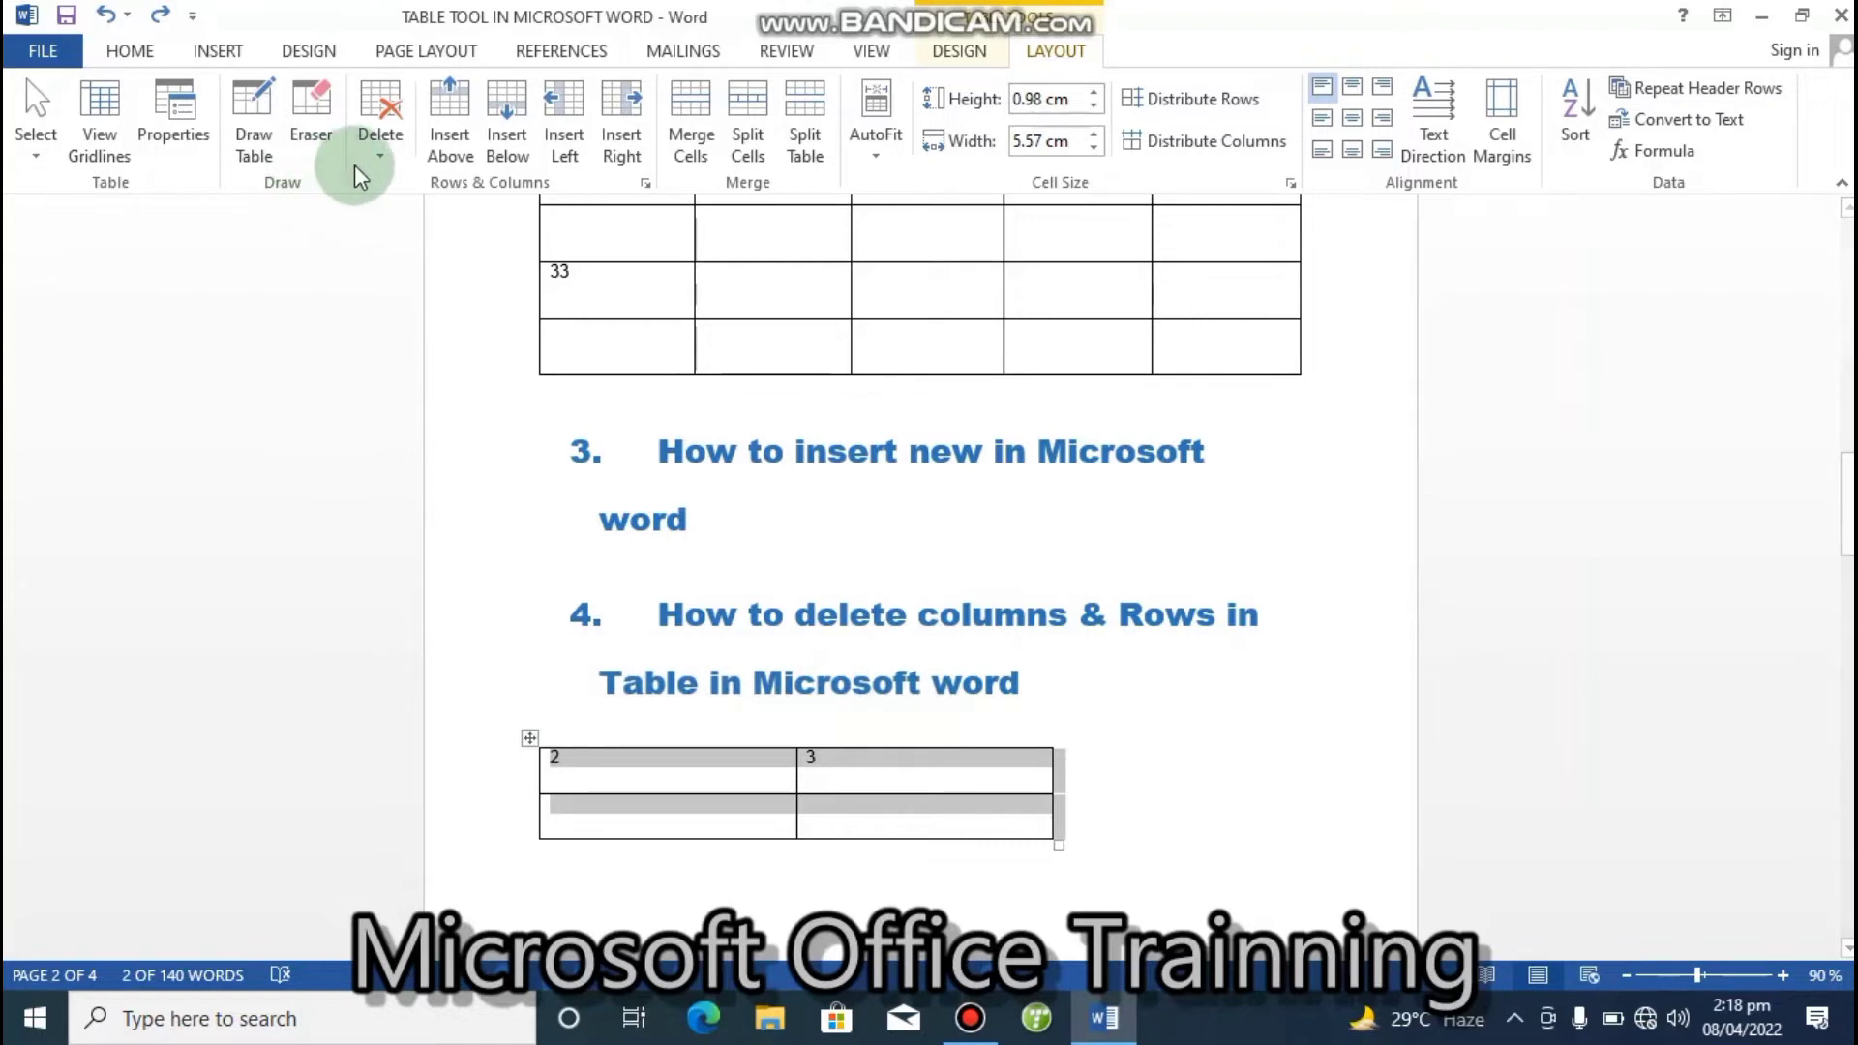
left_click(380, 158)
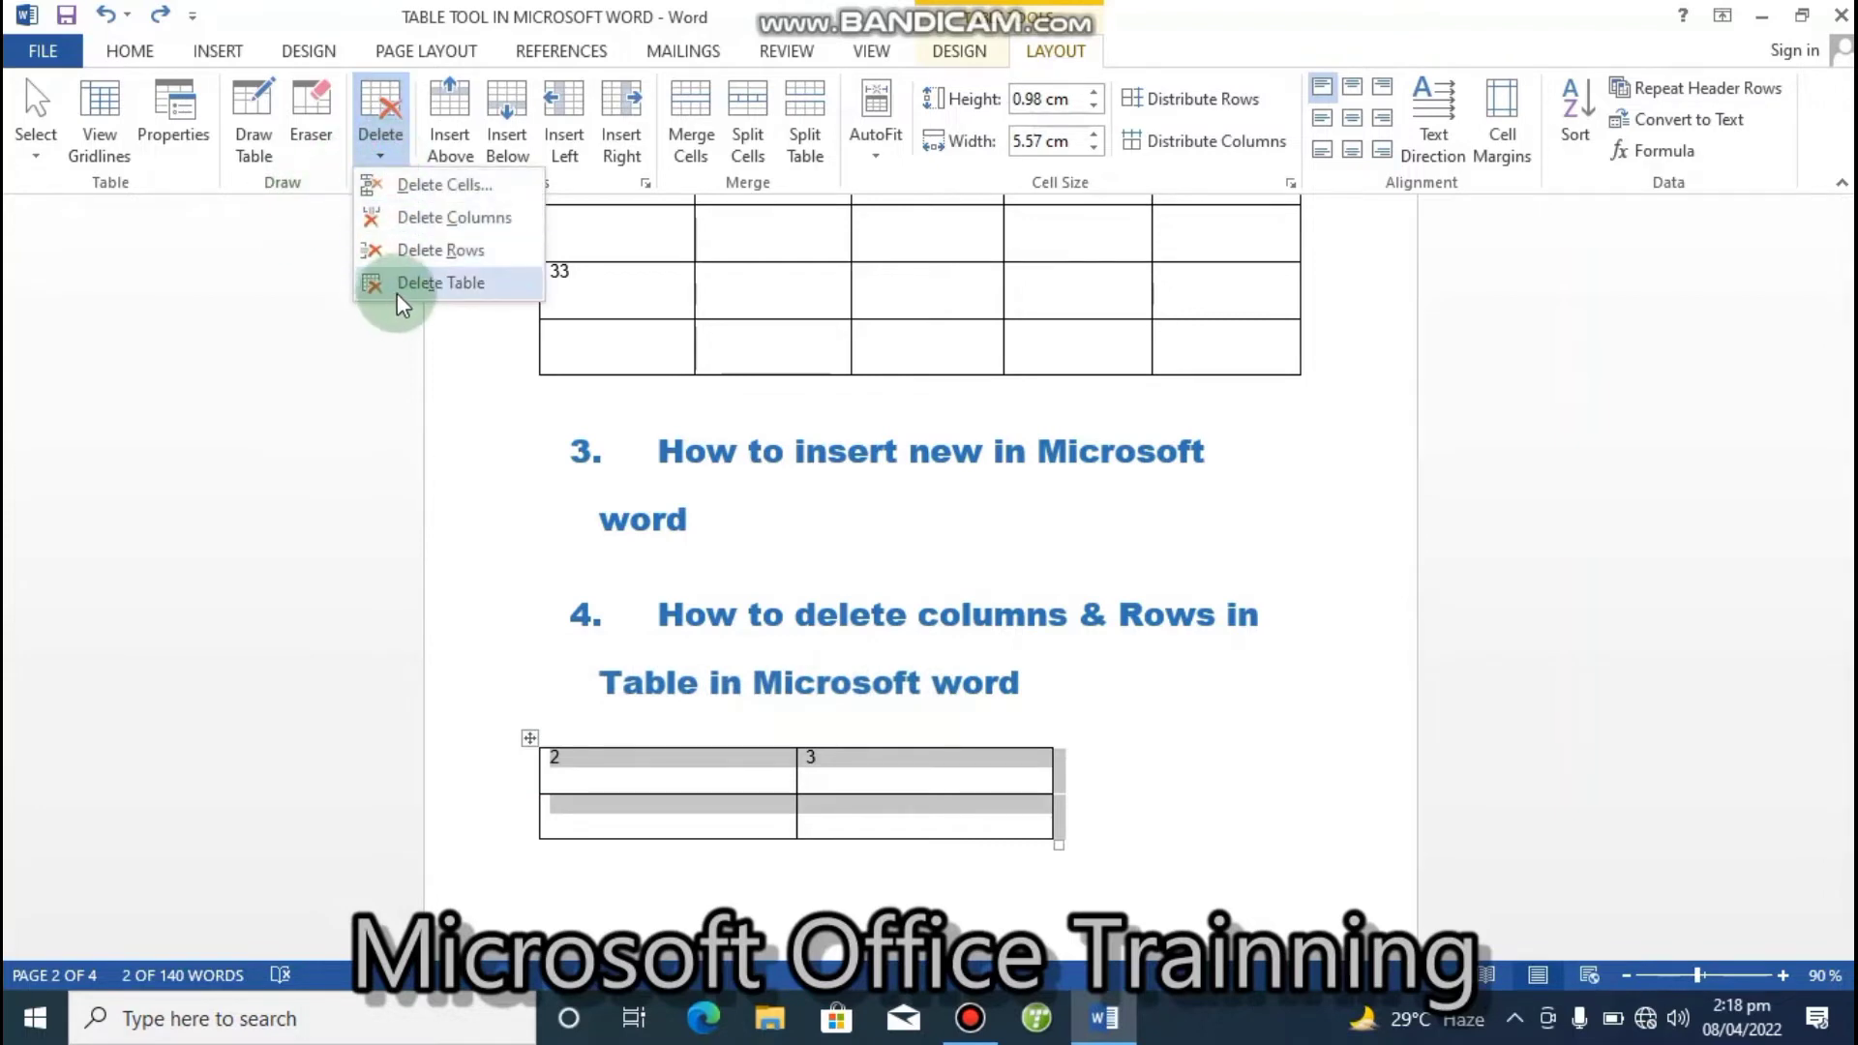
left_click(406, 300)
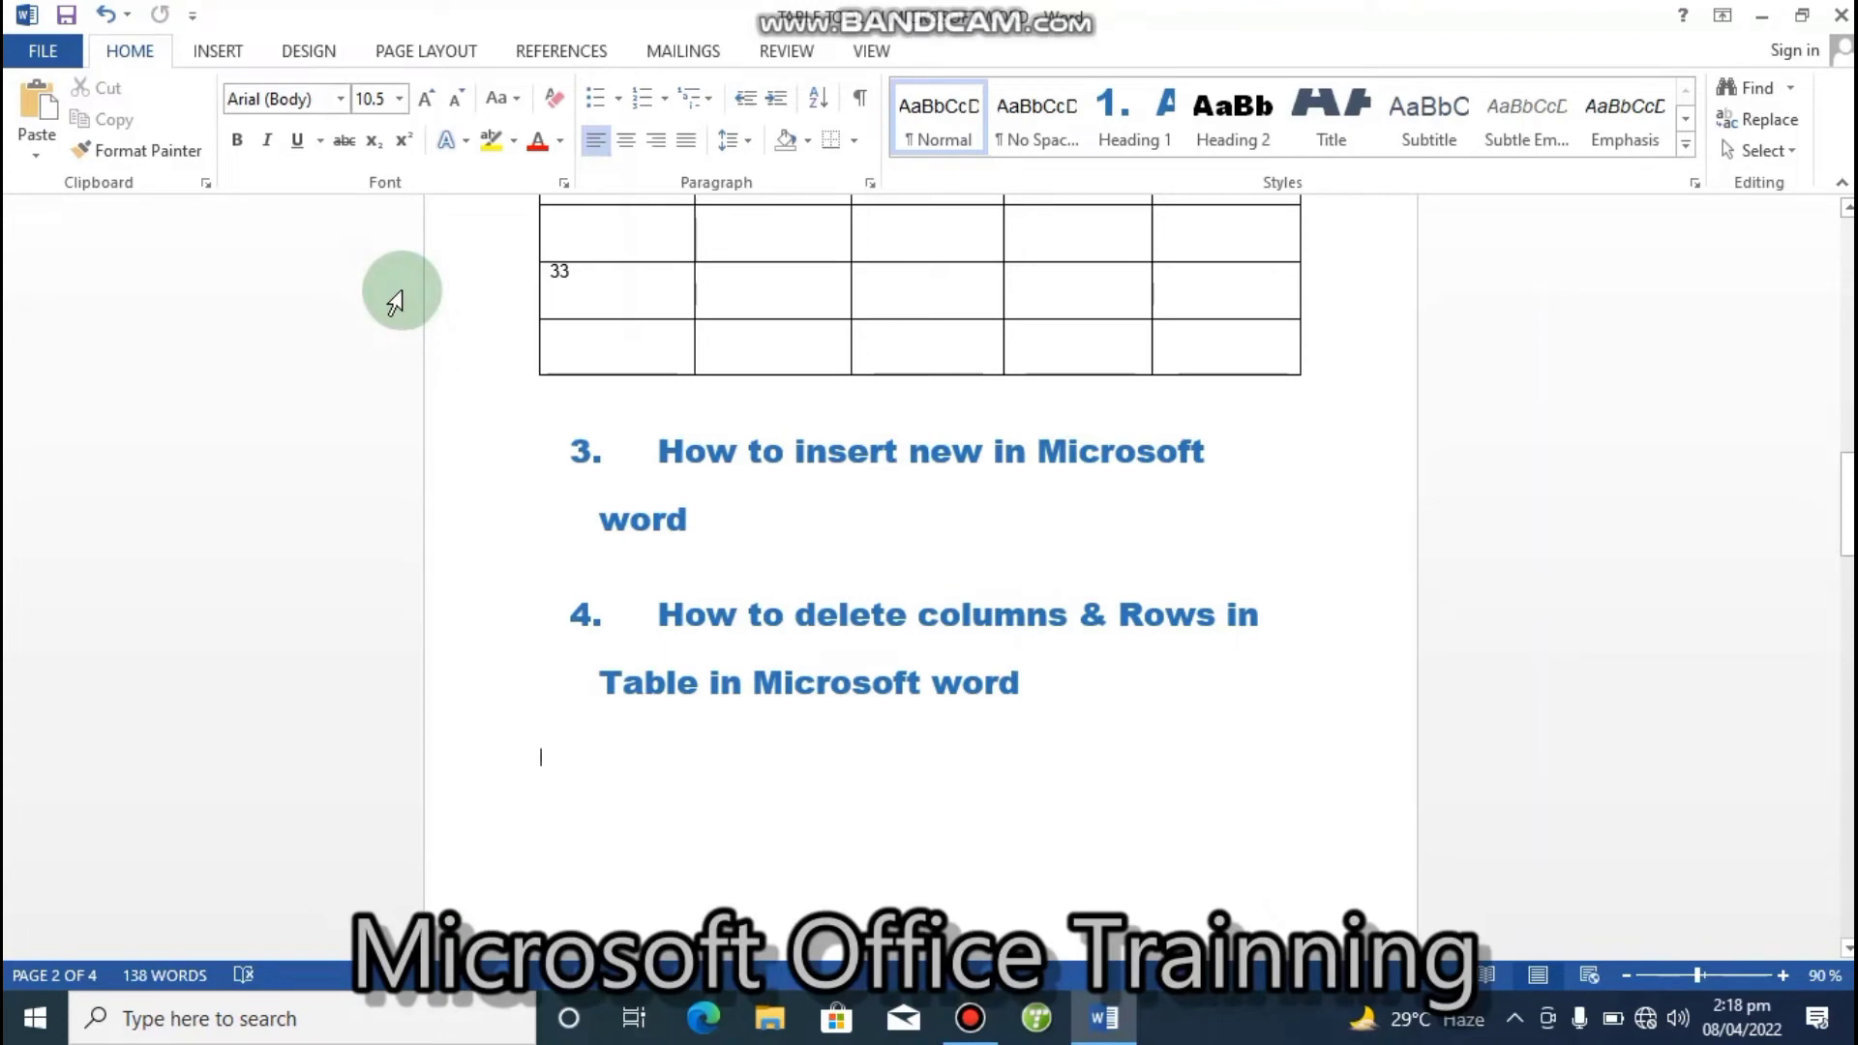
- Undo the table deletion and enter 2 in the first cell of the restored table's second row
key("ctrl+z")
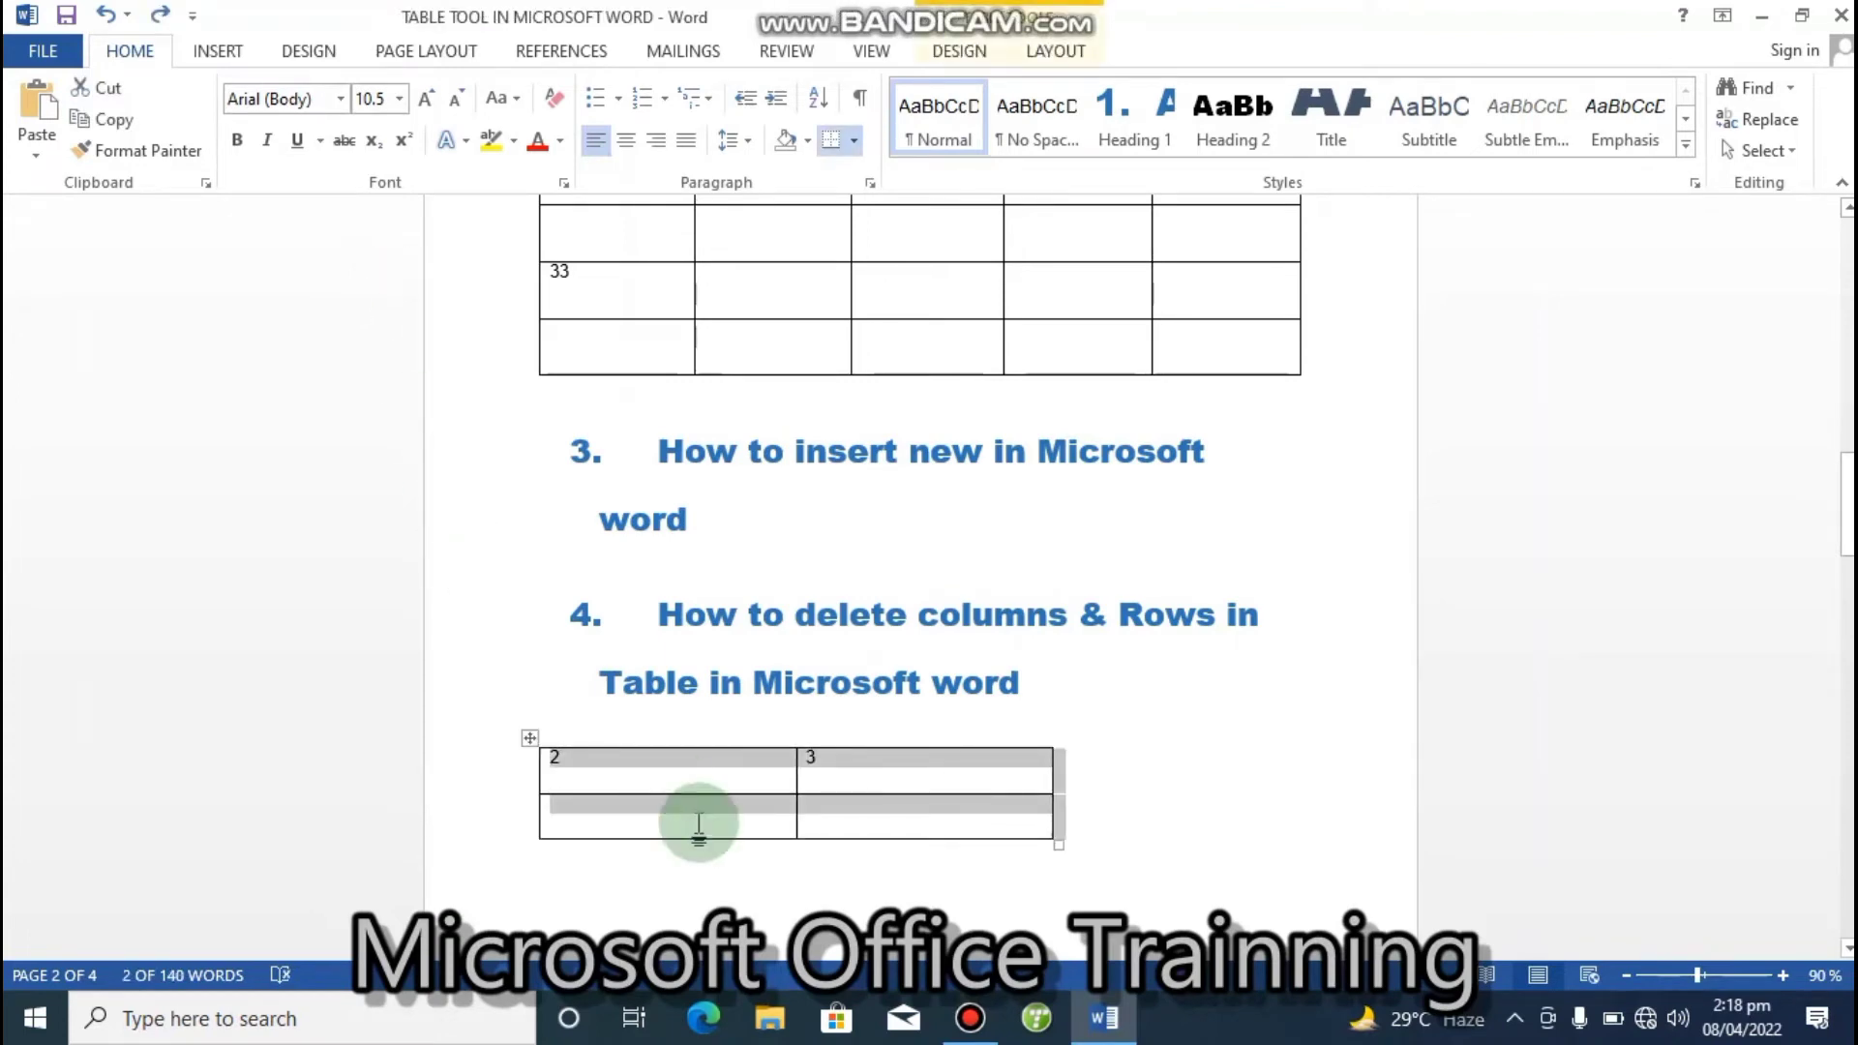
left_click(683, 821)
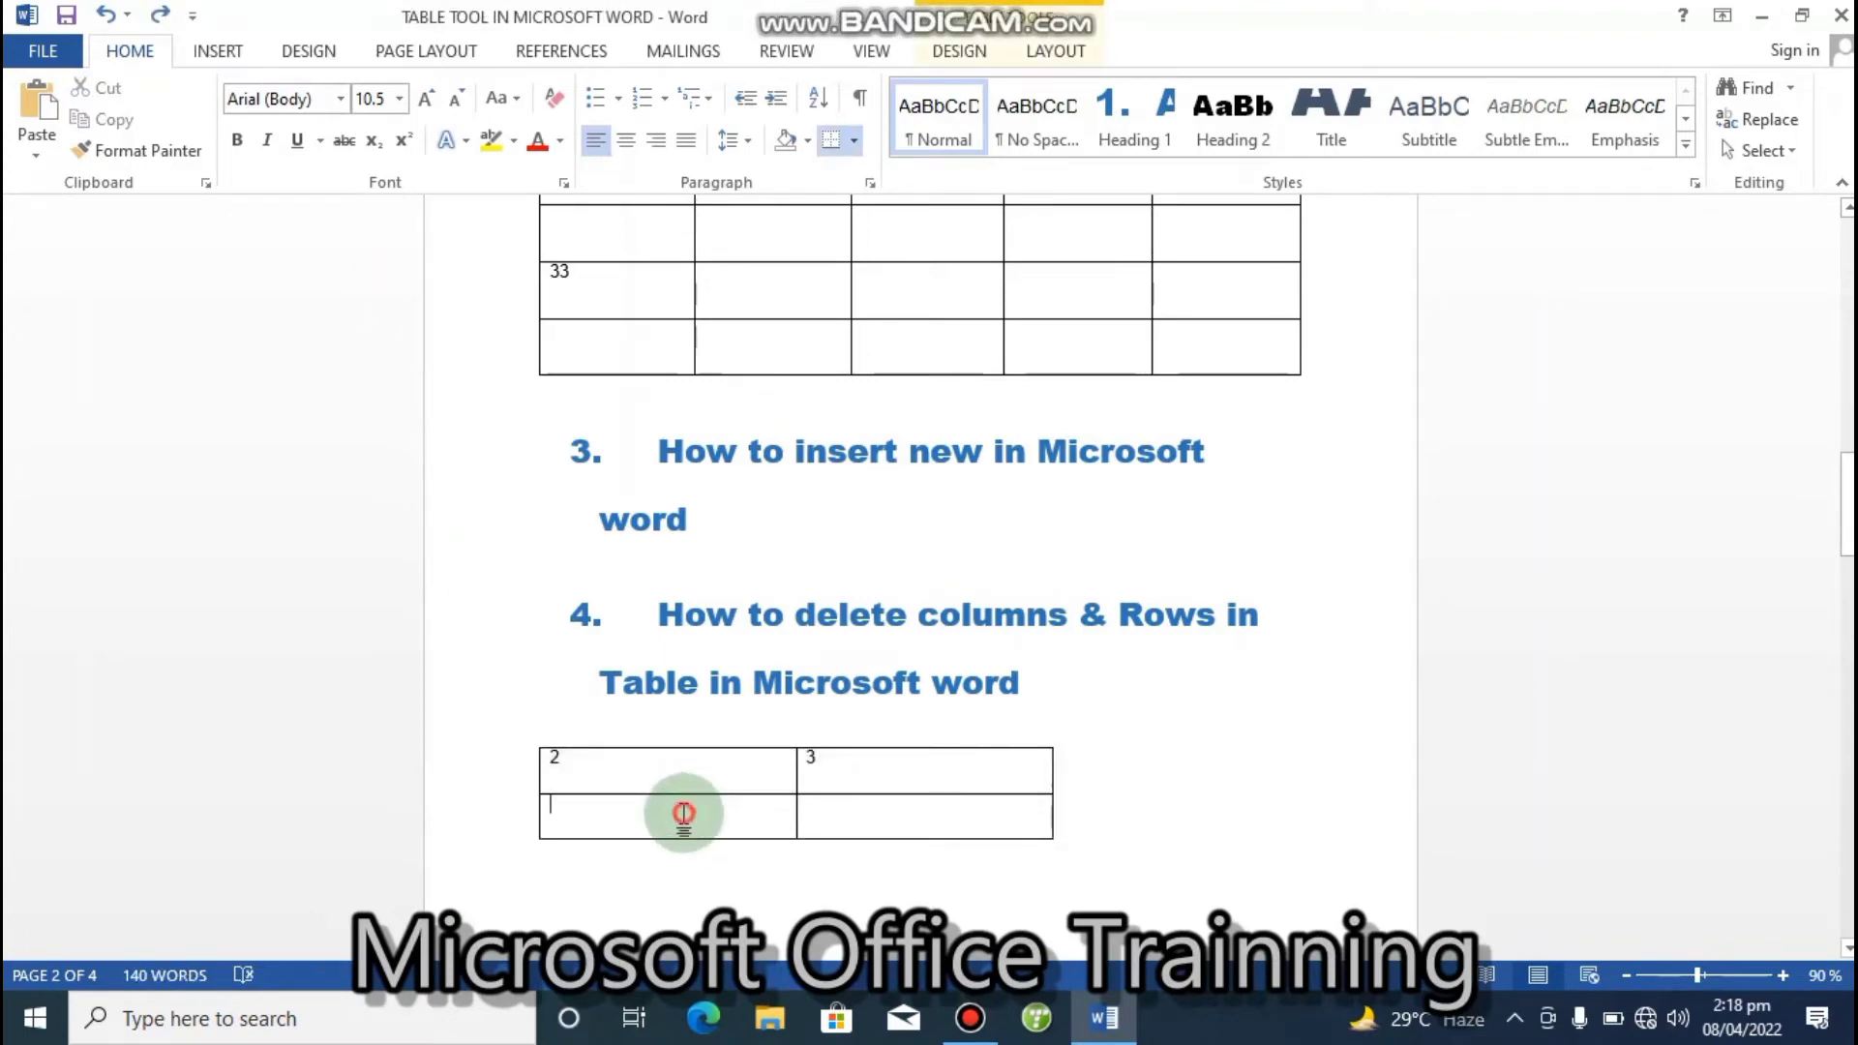
type("2")
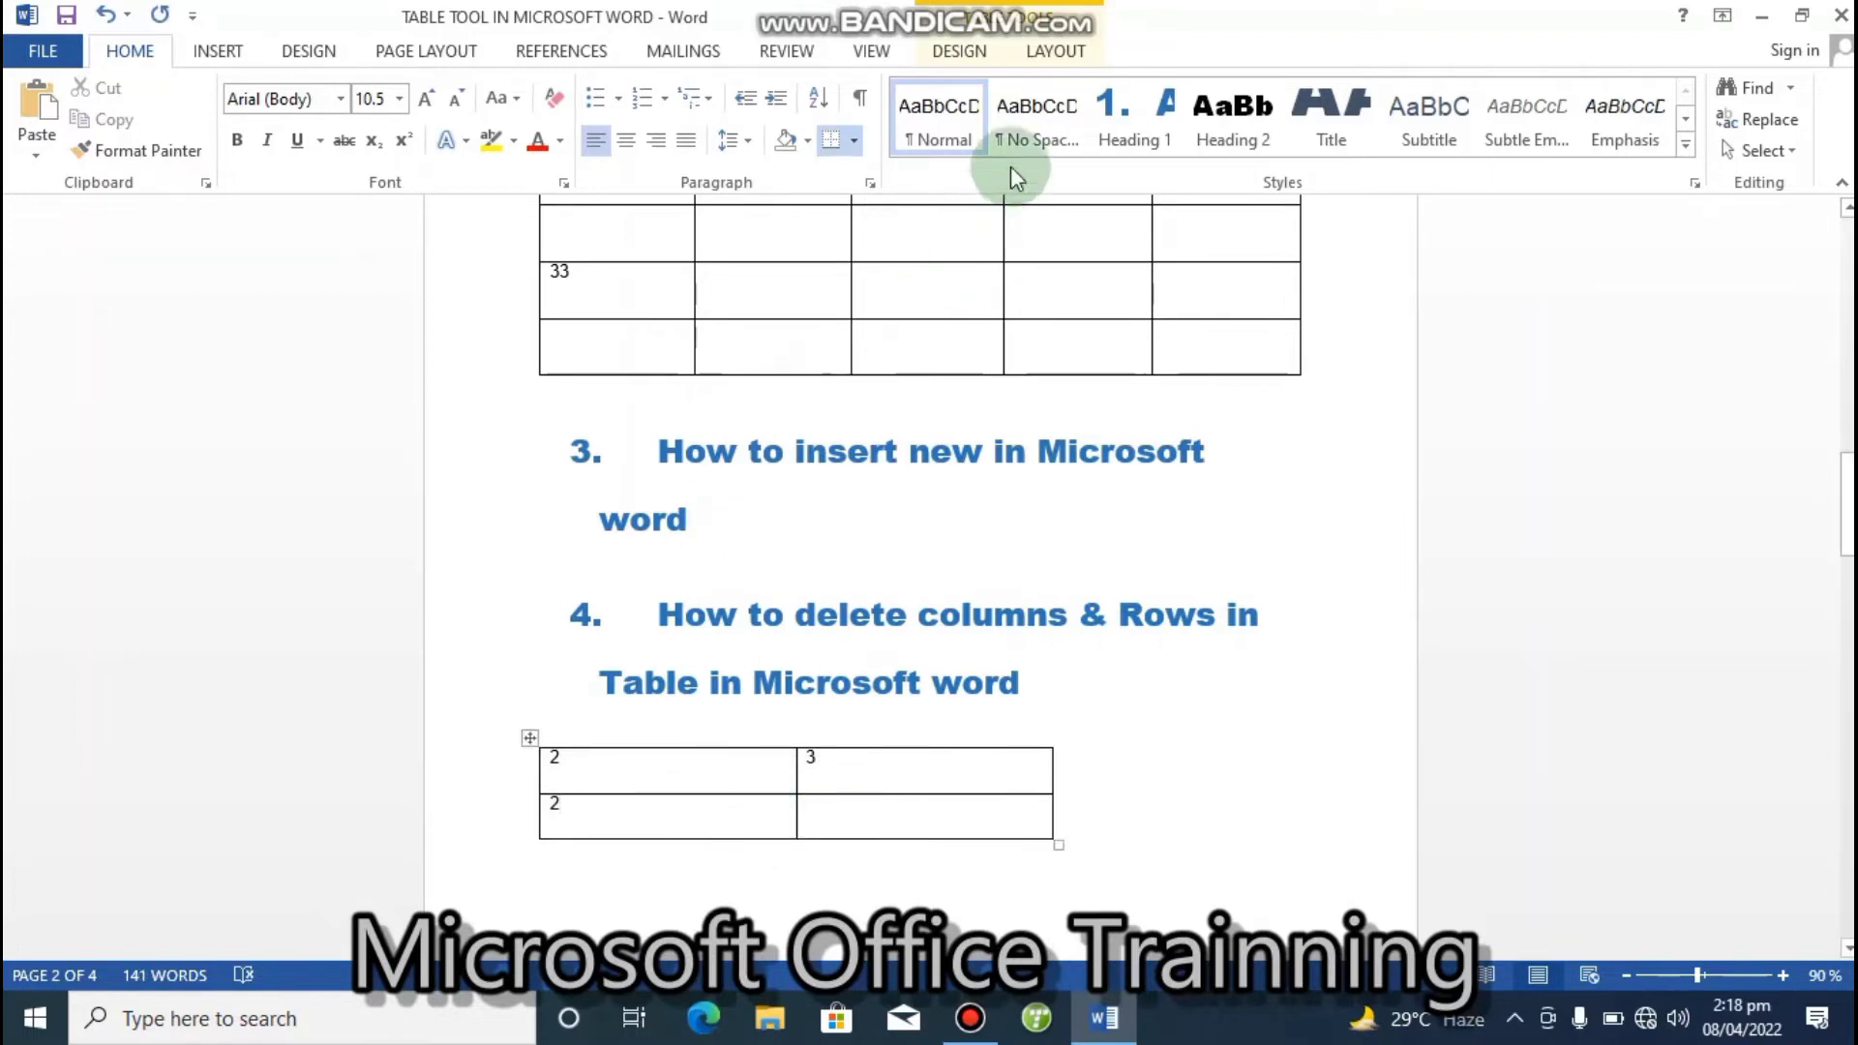
- Delete the second row's first cell using Delete Cells with the "Shift cells left" option
left_click(1055, 54)
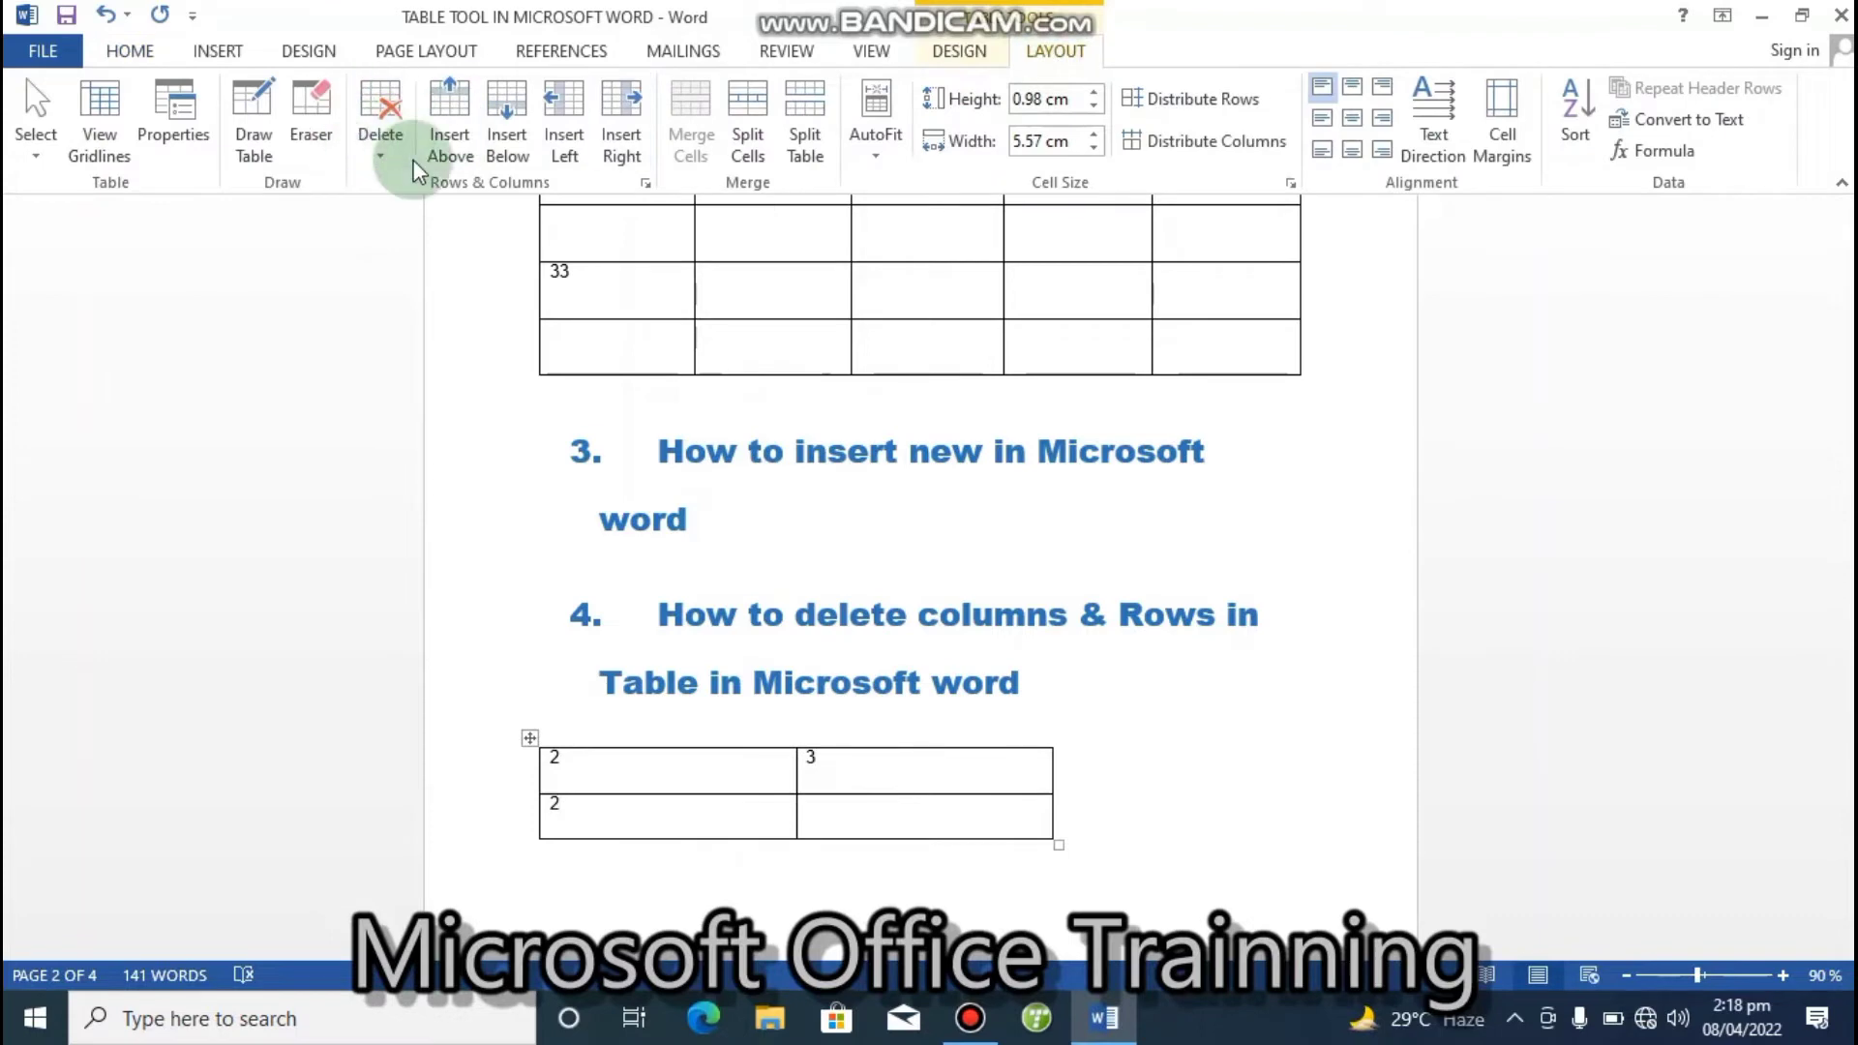
left_click(381, 160)
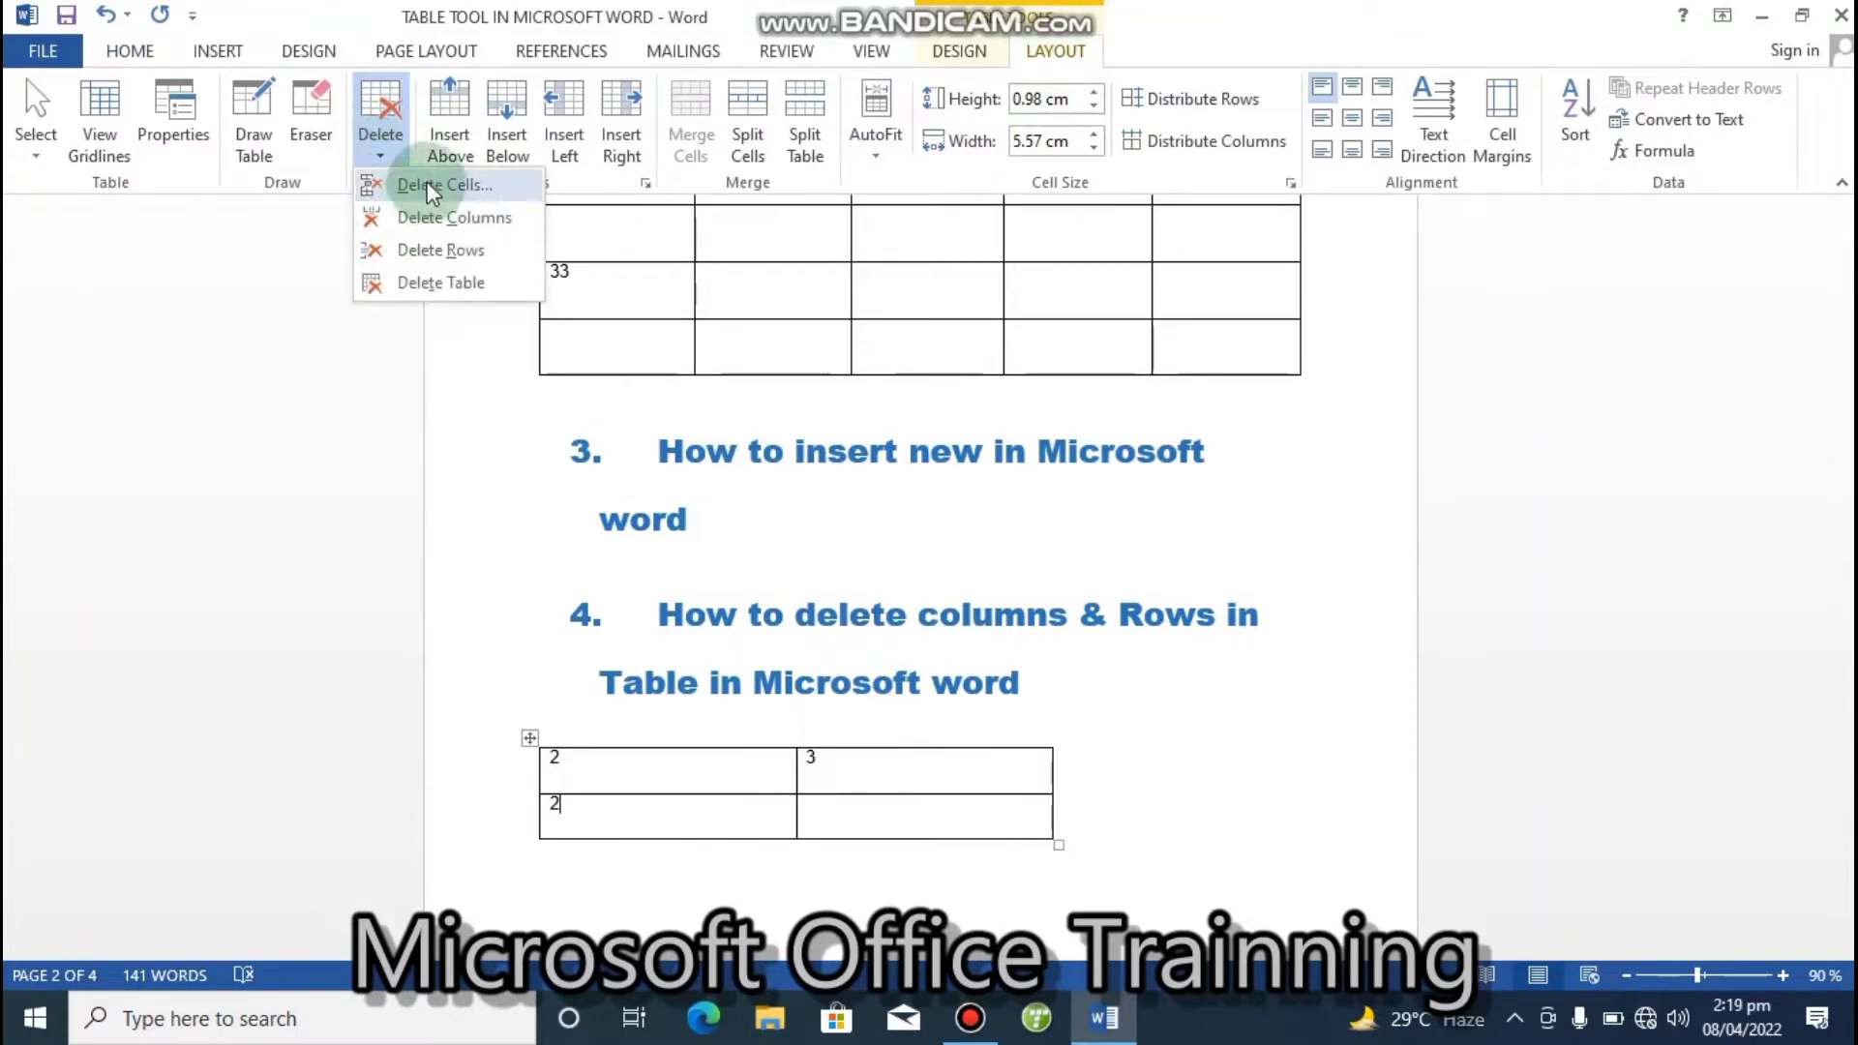
left_click(416, 186)
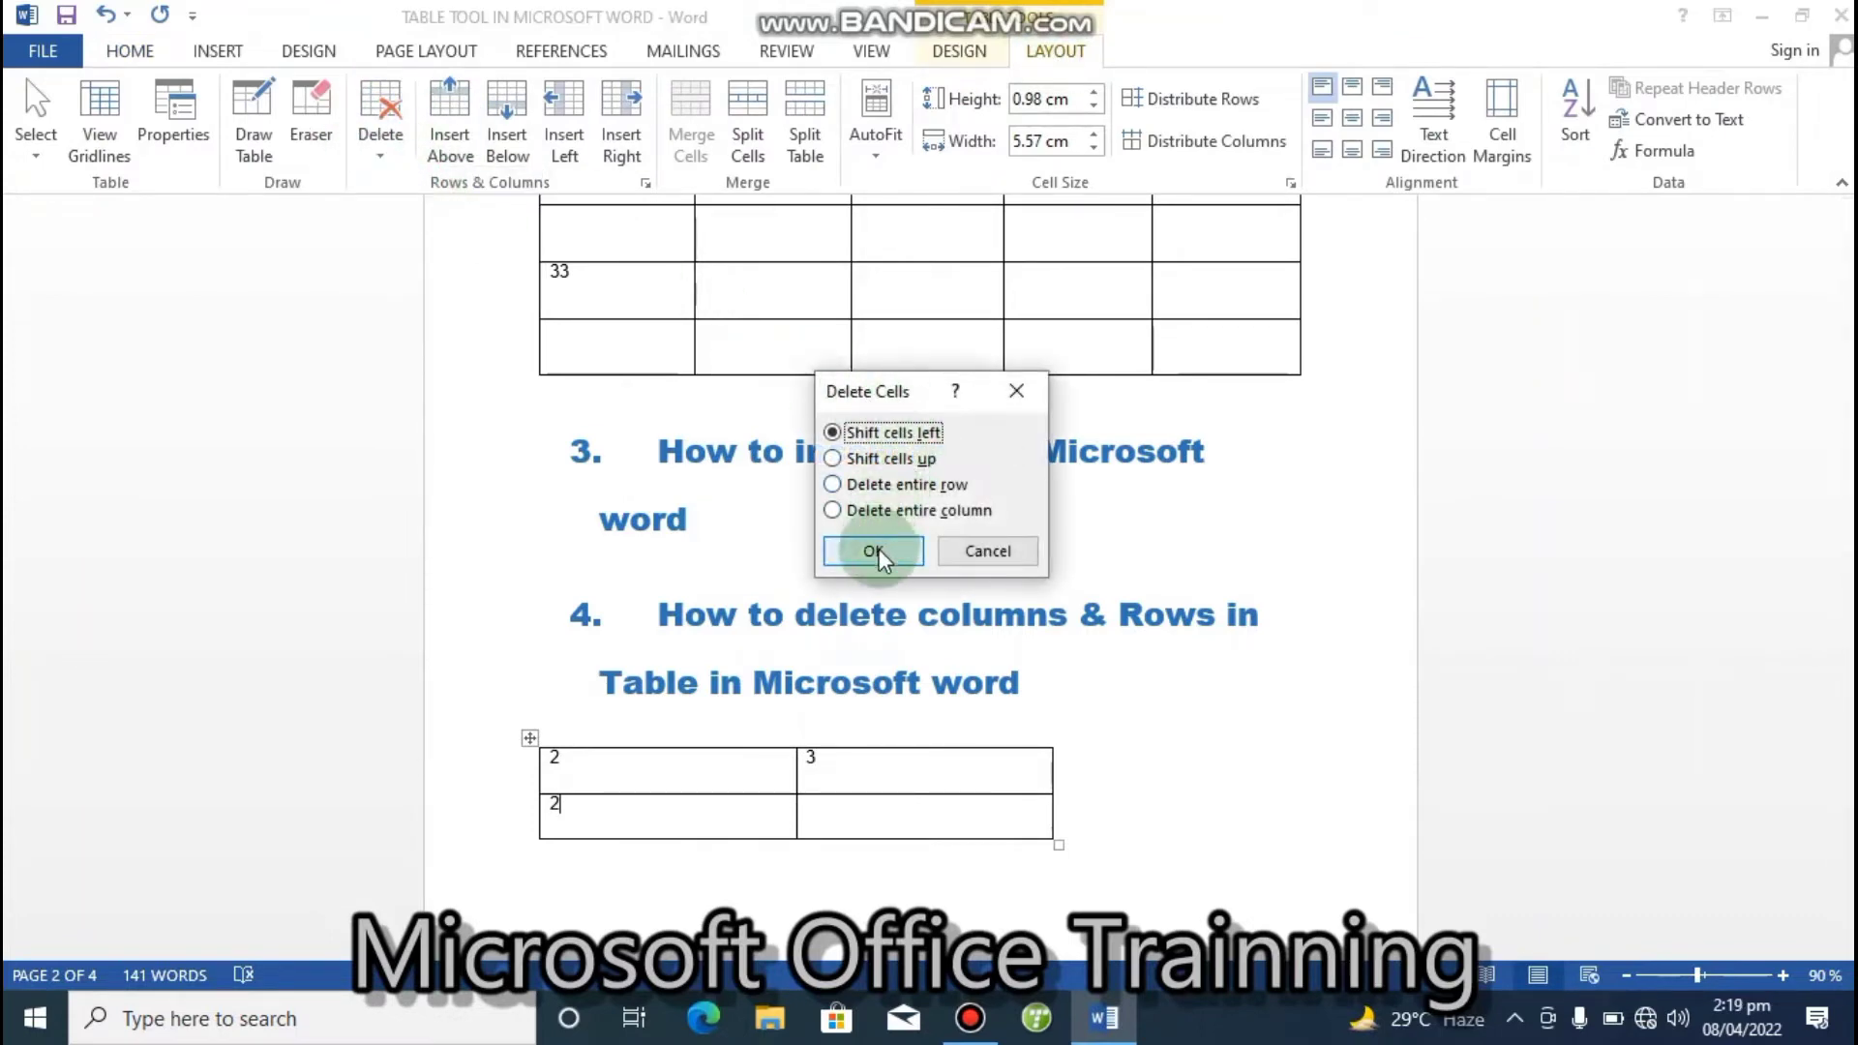
left_click(874, 551)
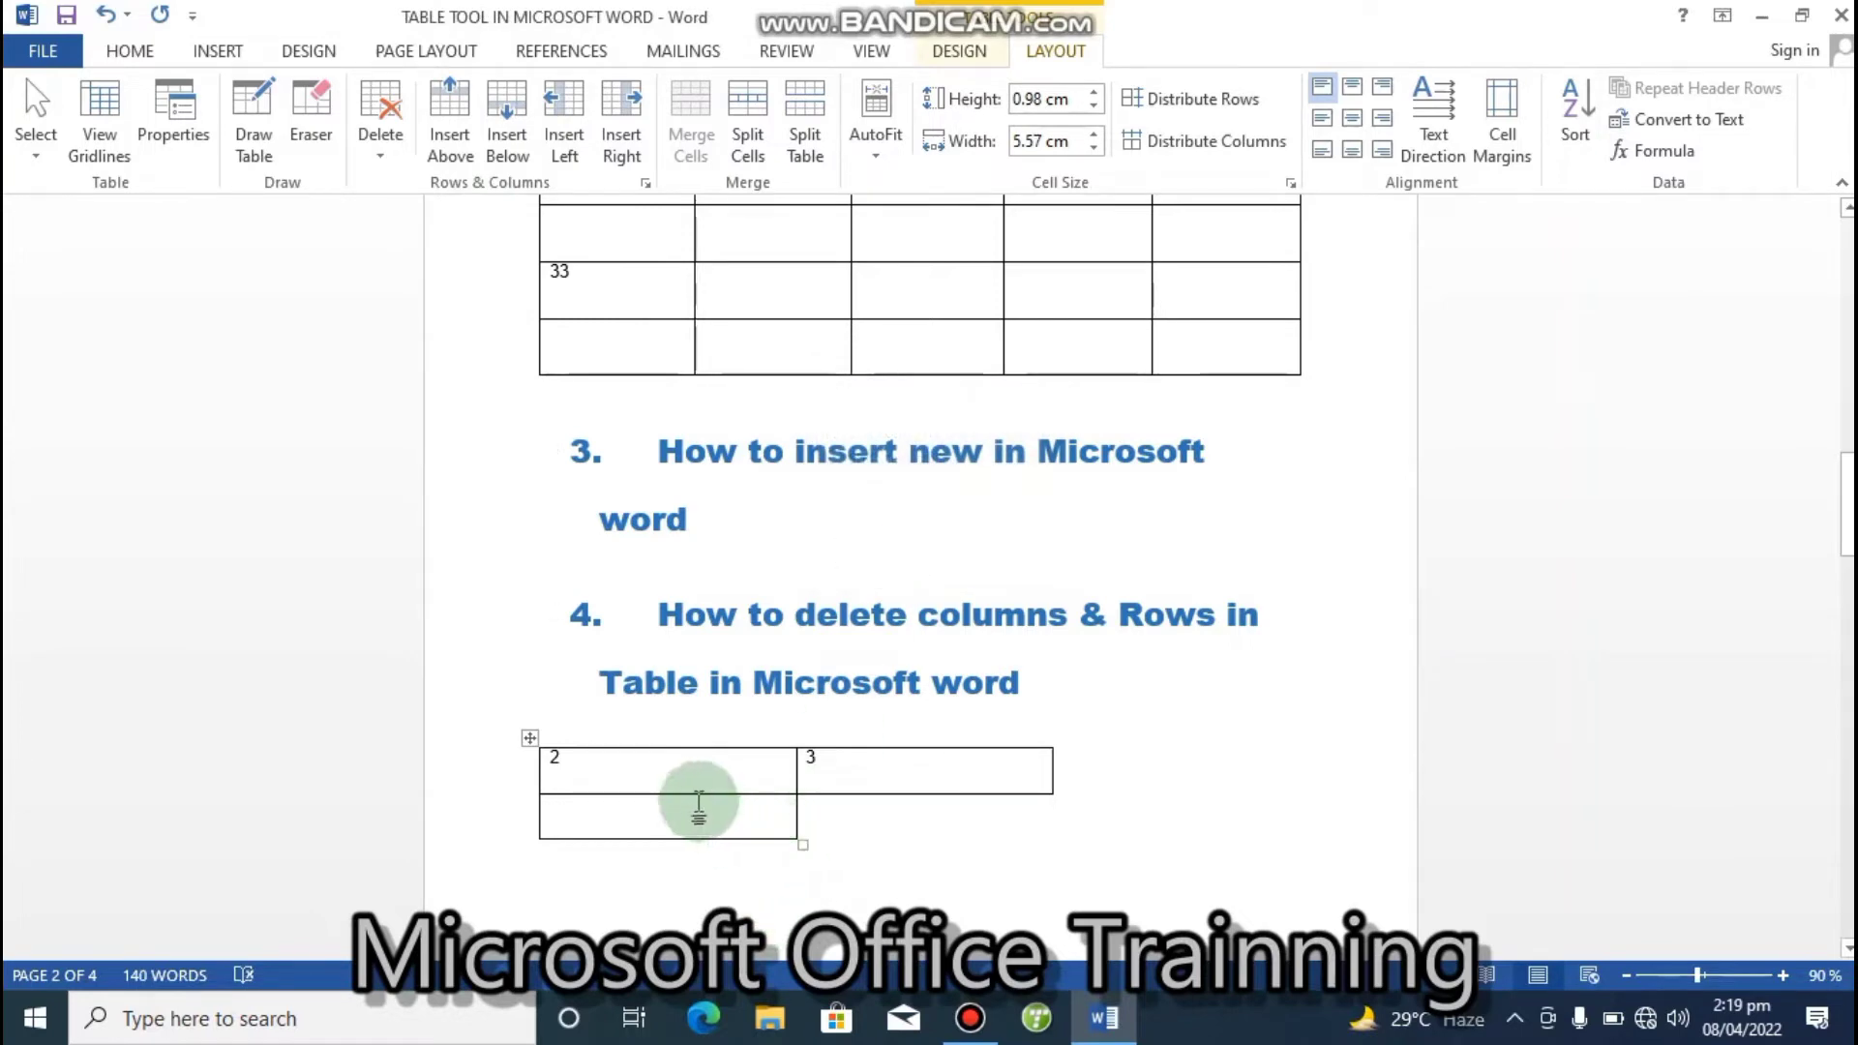
left_click(698, 814)
left_click_drag(761, 823, 806, 825)
right_click(805, 824)
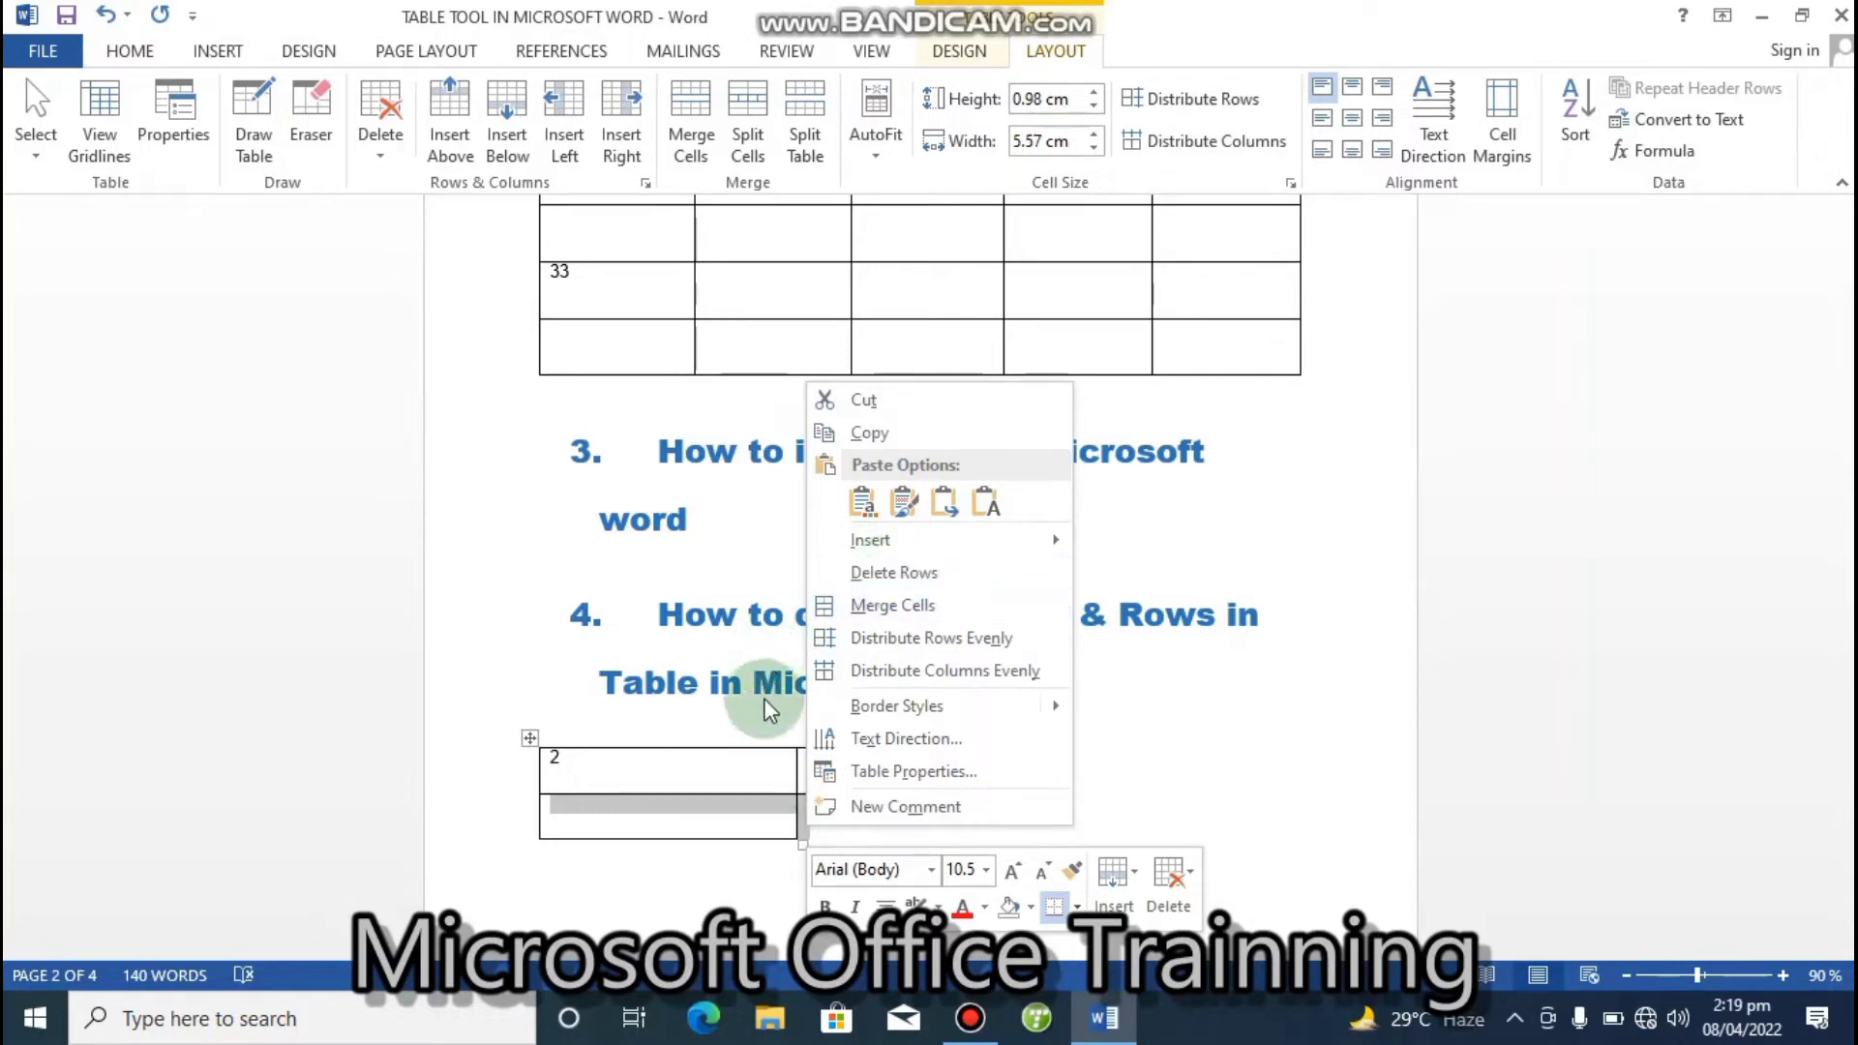
left_click(718, 801)
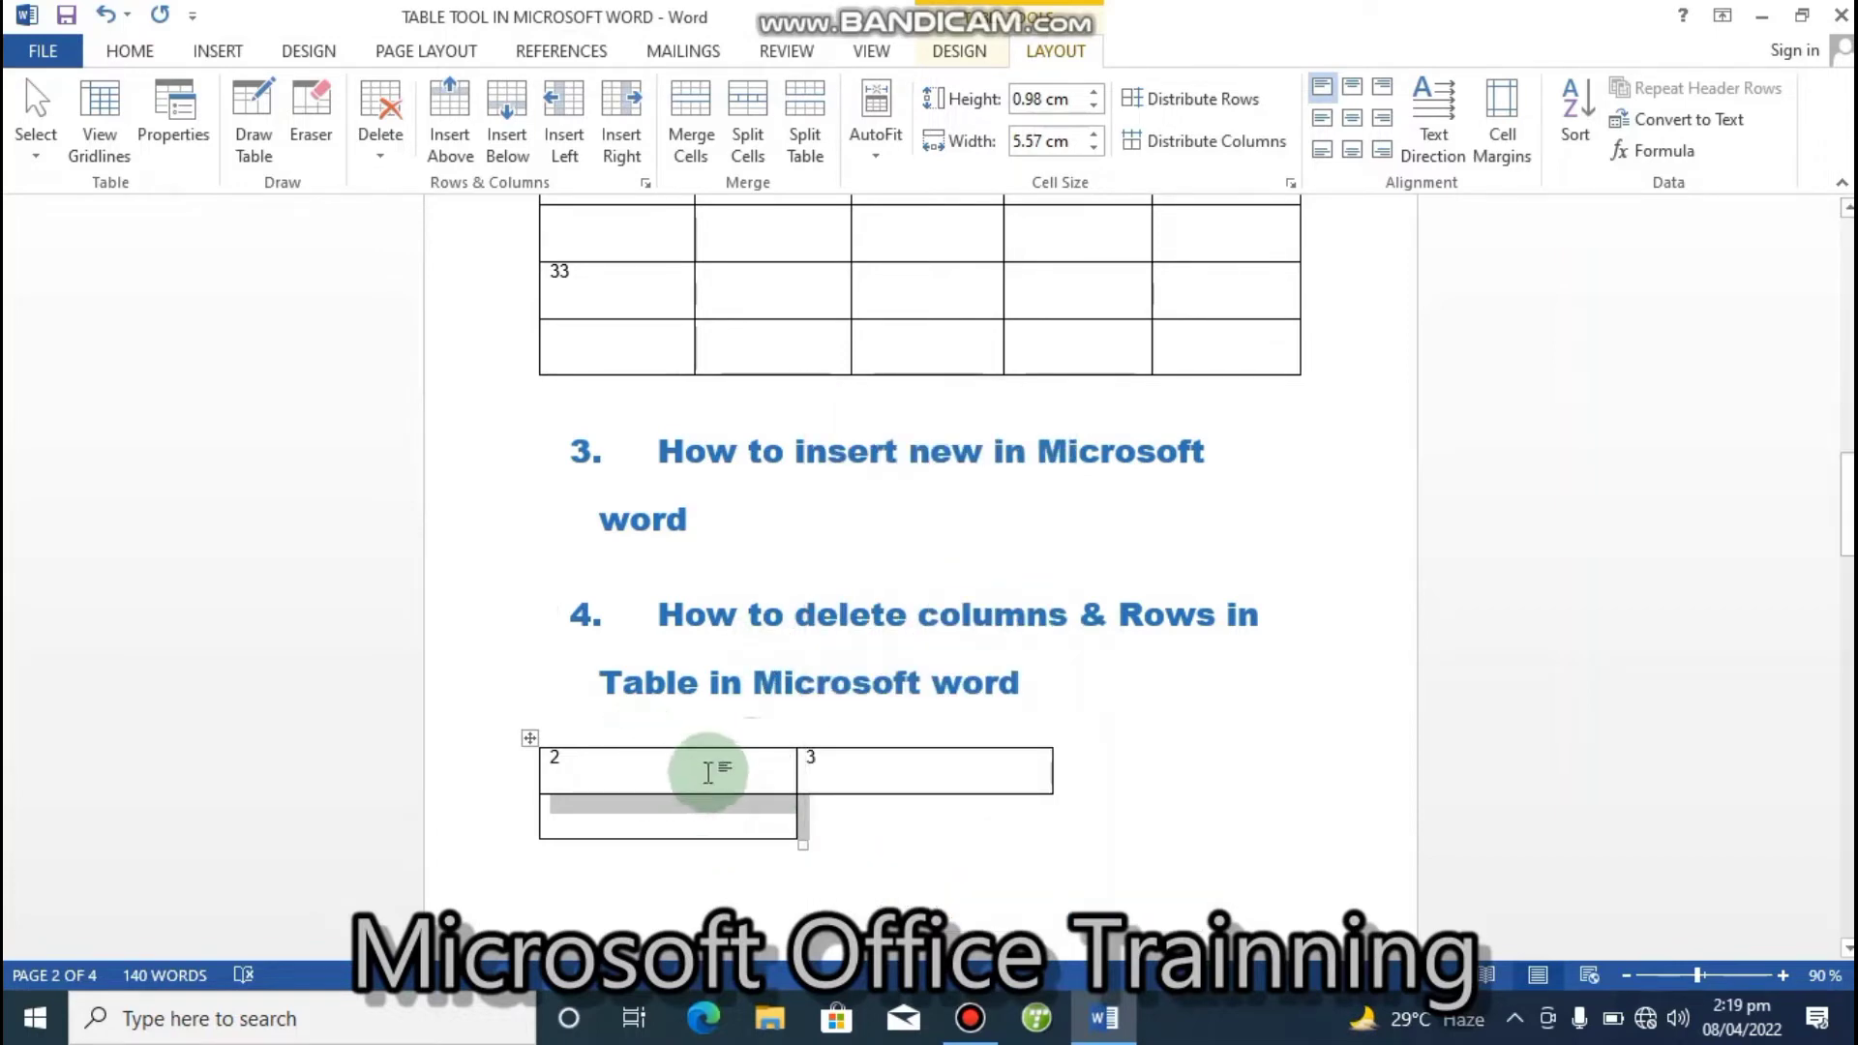
- Delete the cell containing 3 with the "Shift cells left" option, and undo both cell deletions
left_click(869, 774)
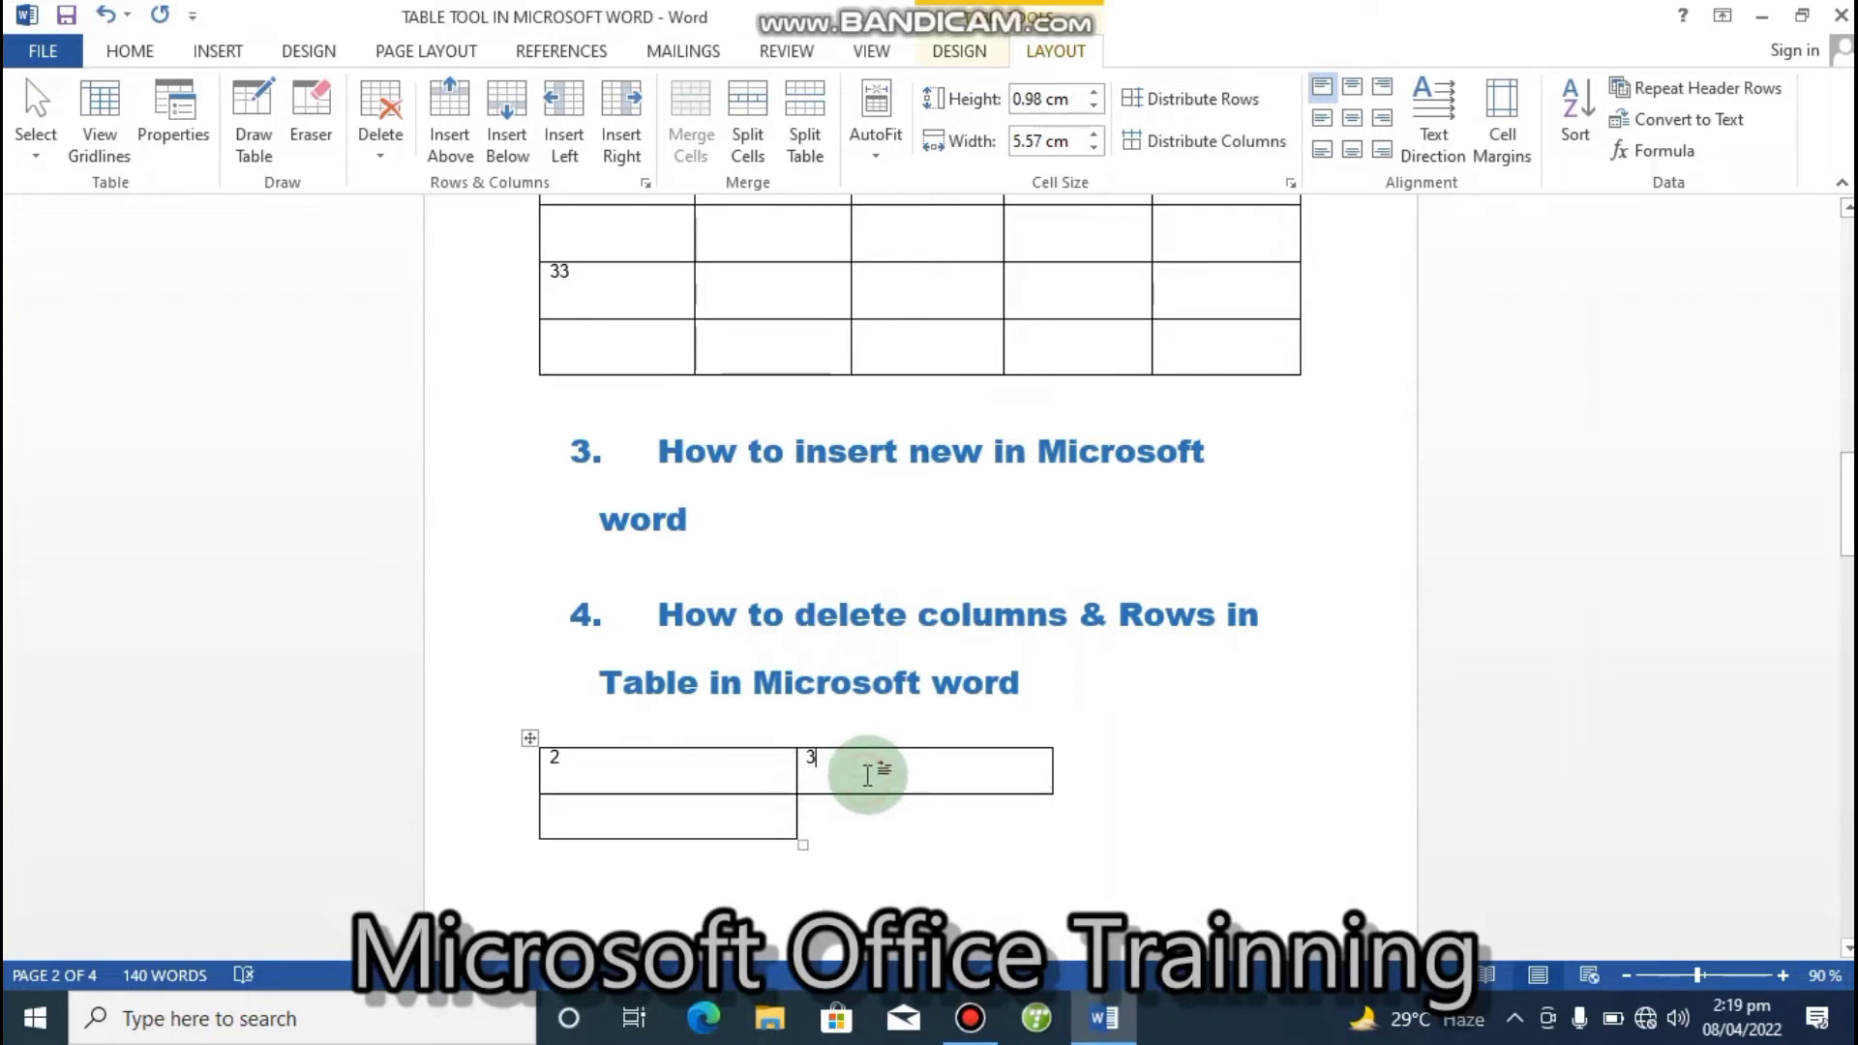
right_click(867, 774)
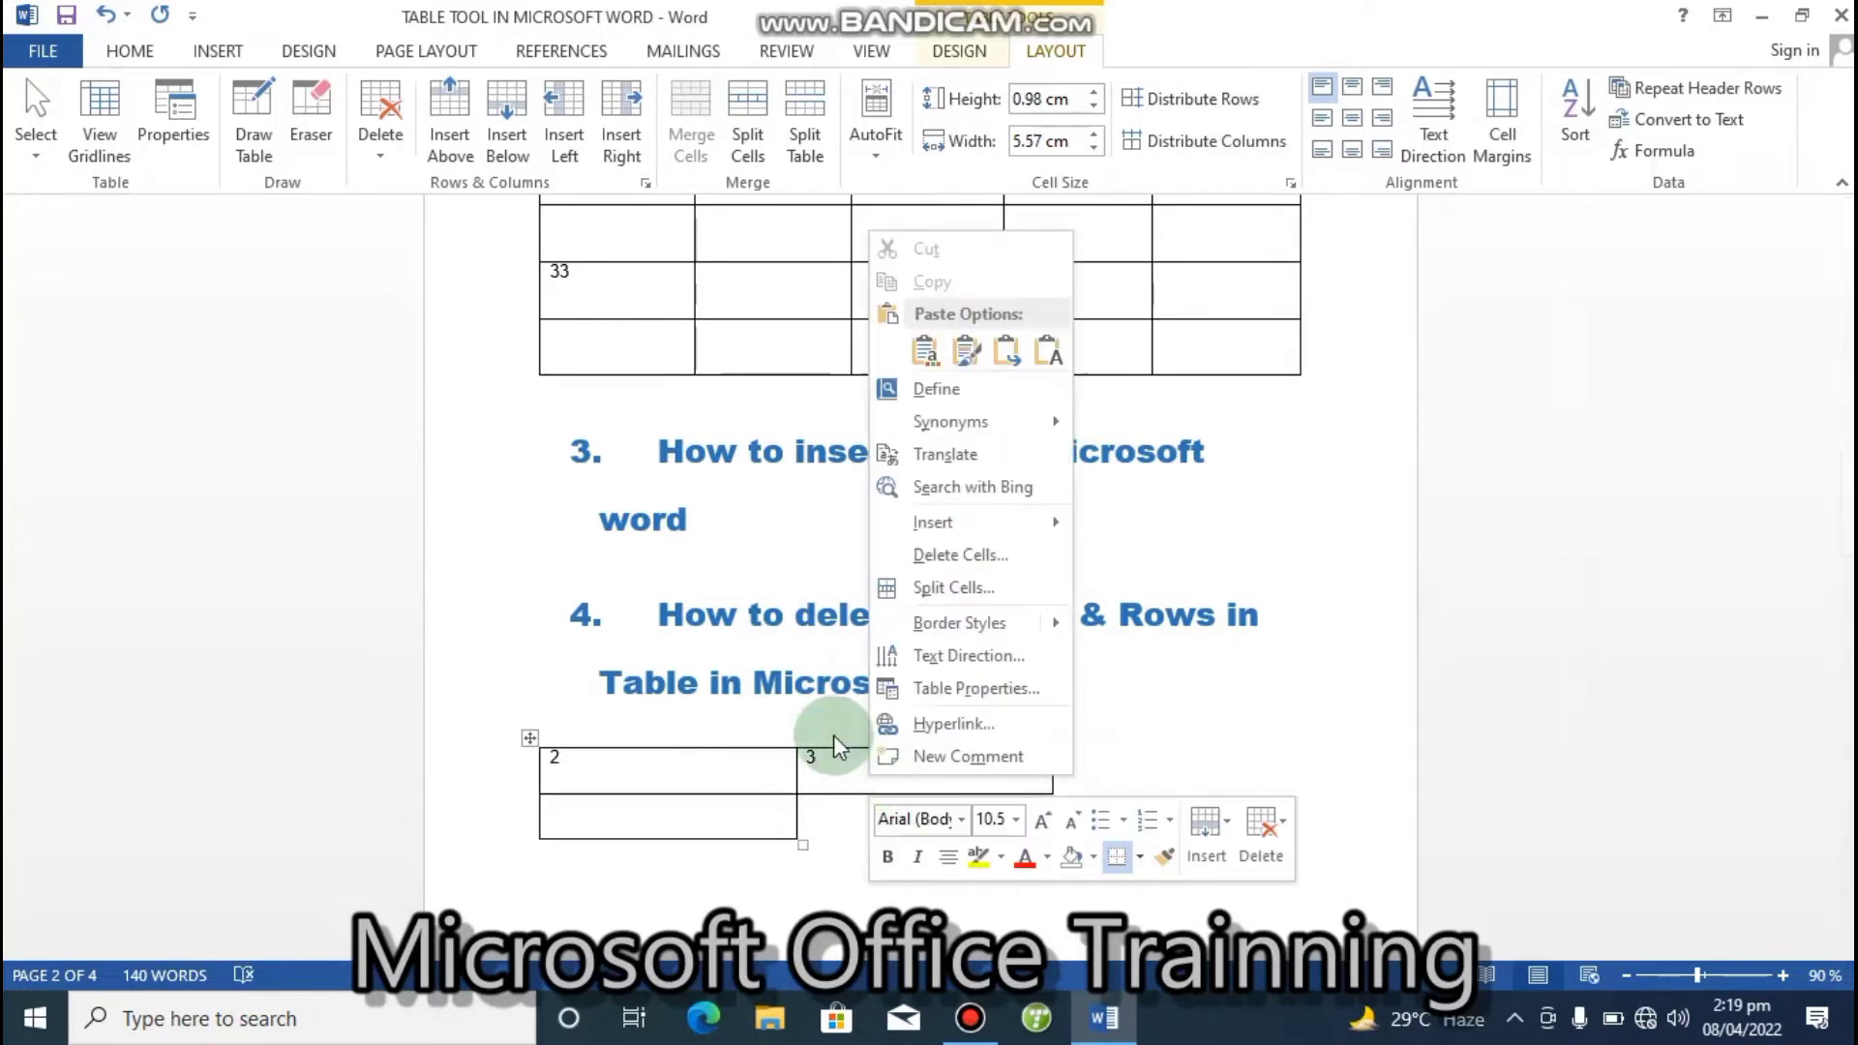
left_click(960, 556)
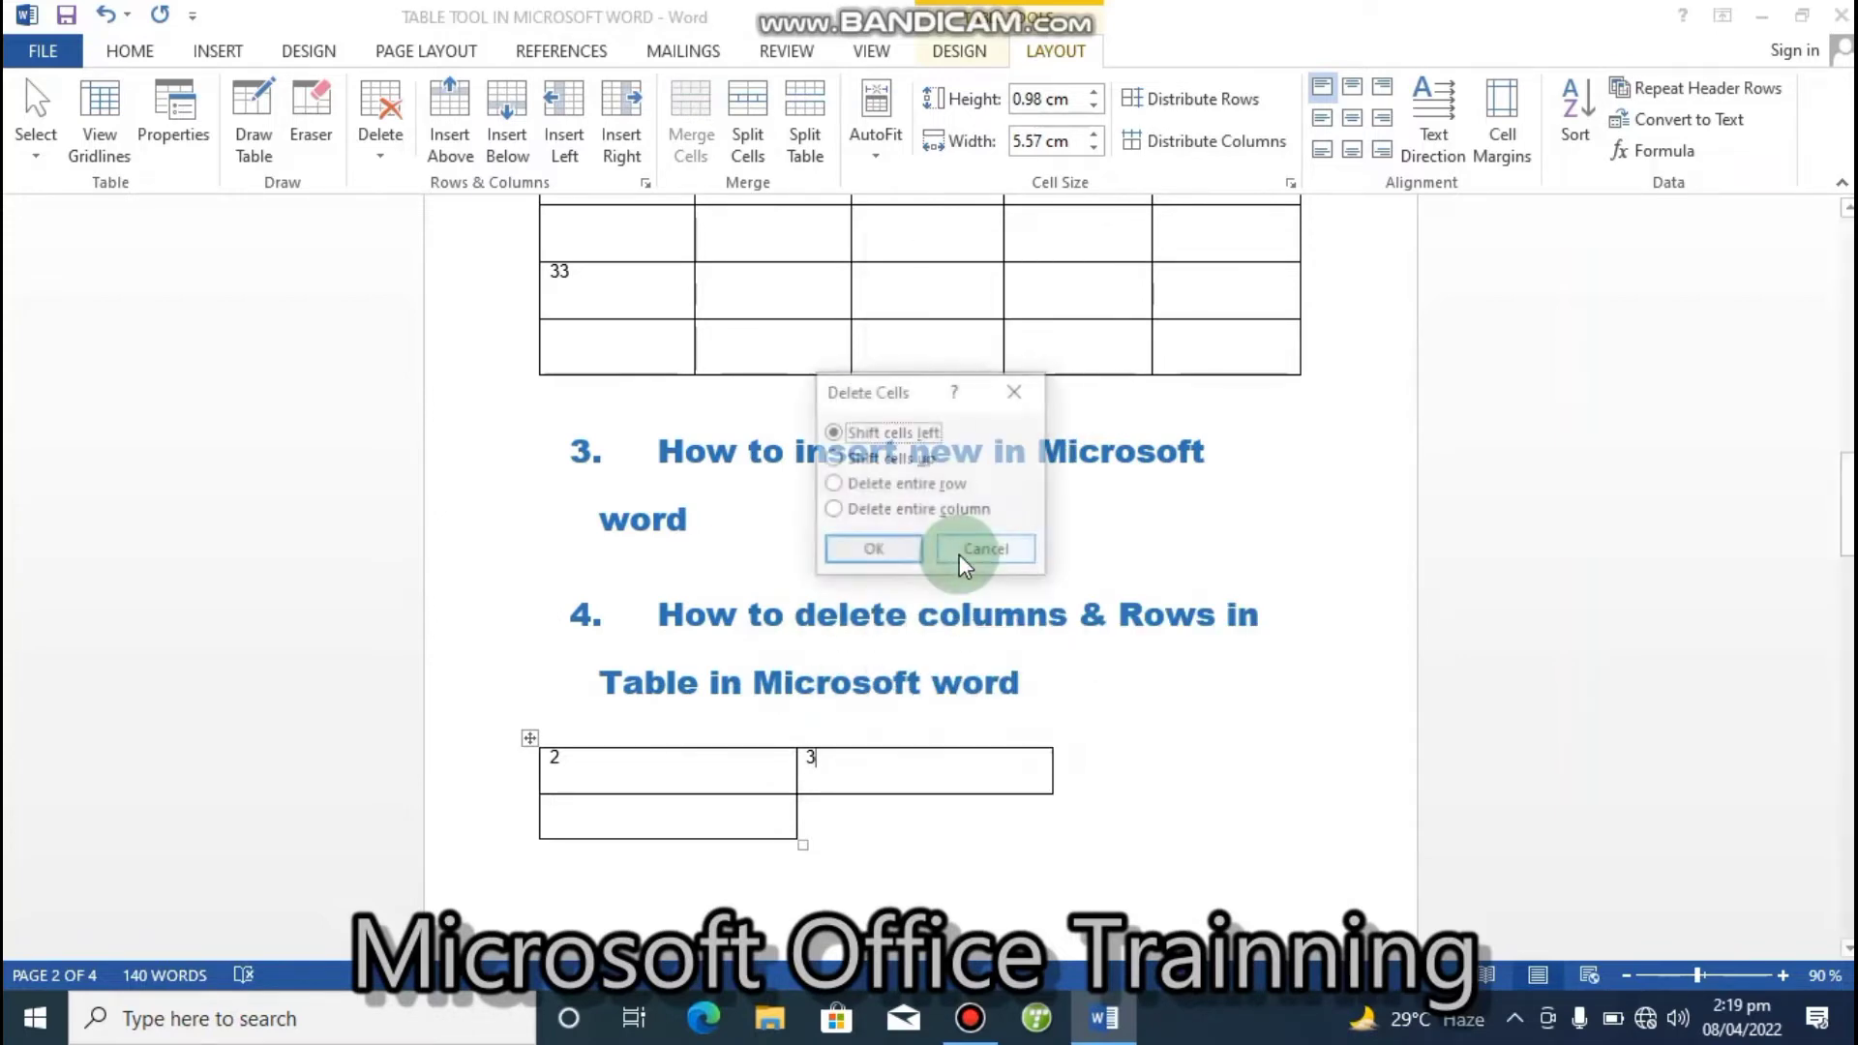
left_click(874, 554)
mouse_move(796, 738)
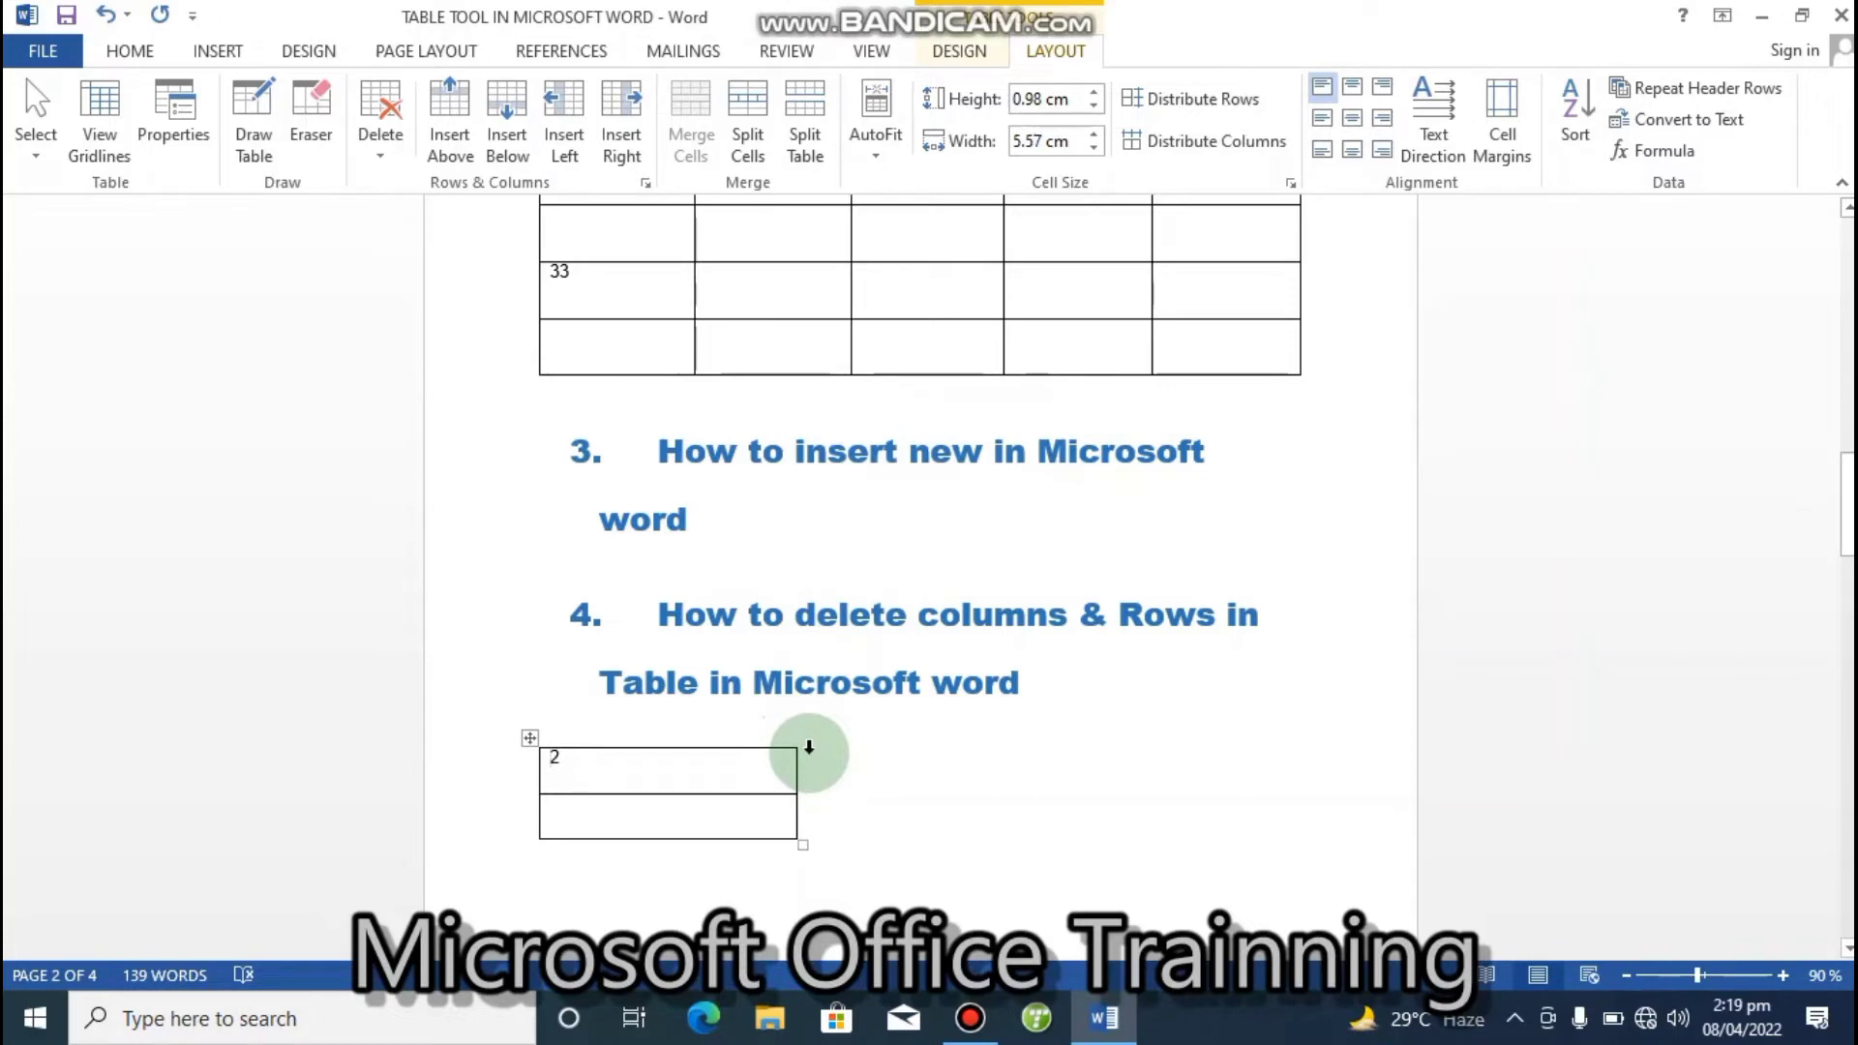
left_click(105, 14)
left_click(105, 14)
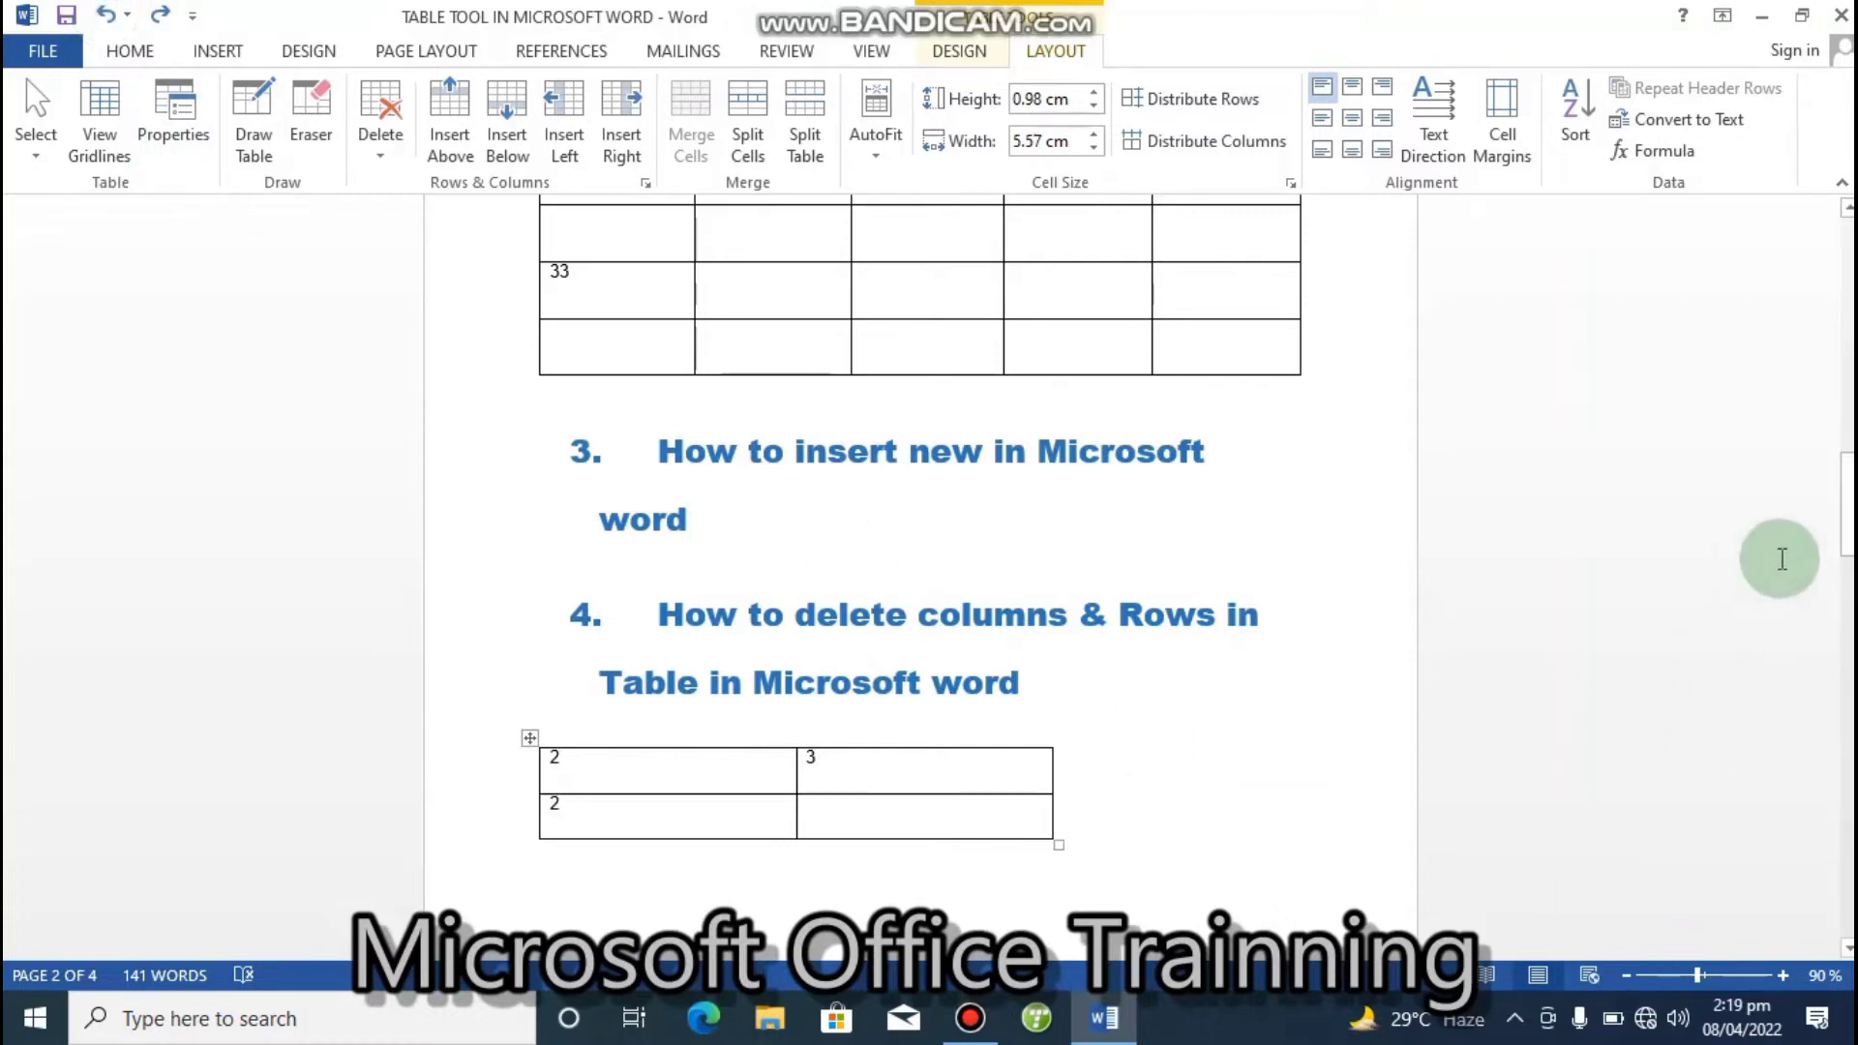
- Insert a page break after the heading "How to select columns rows cell and Table"
left_click_drag(1846, 518, 1847, 623)
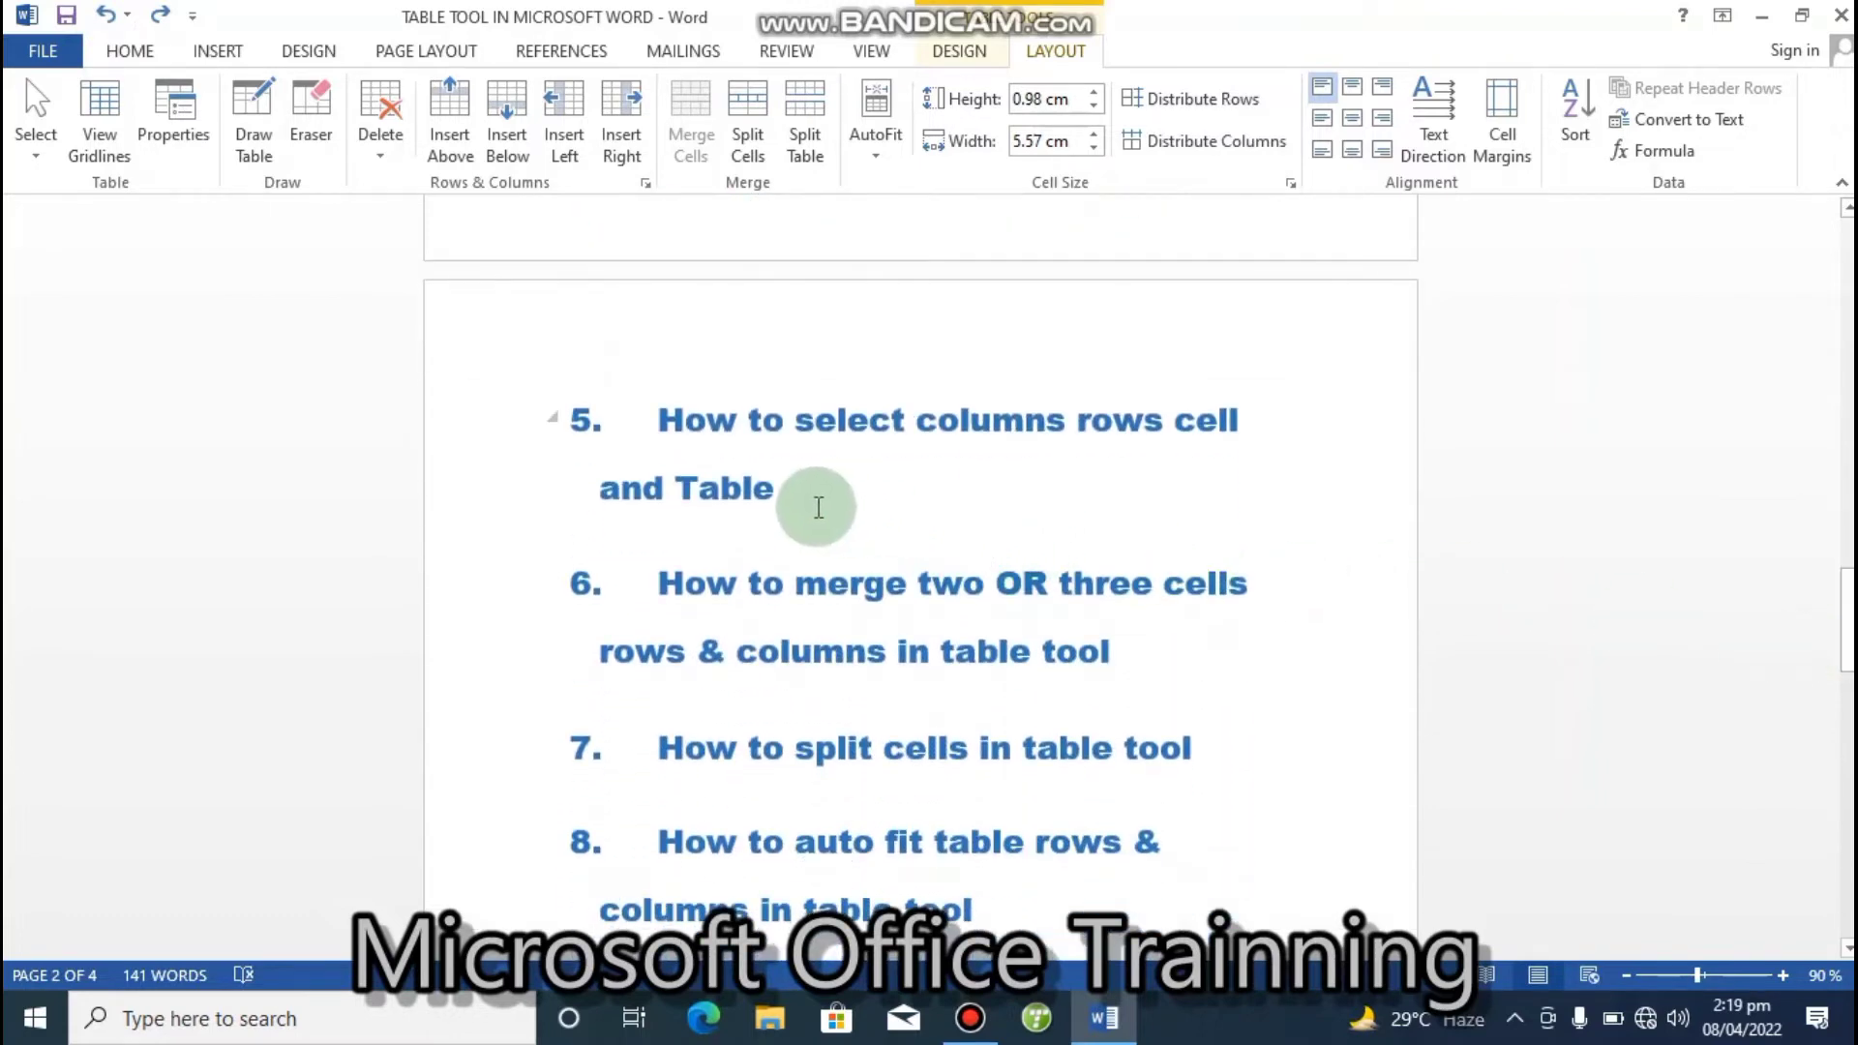
left_click(816, 507)
key("ctrl+Return")
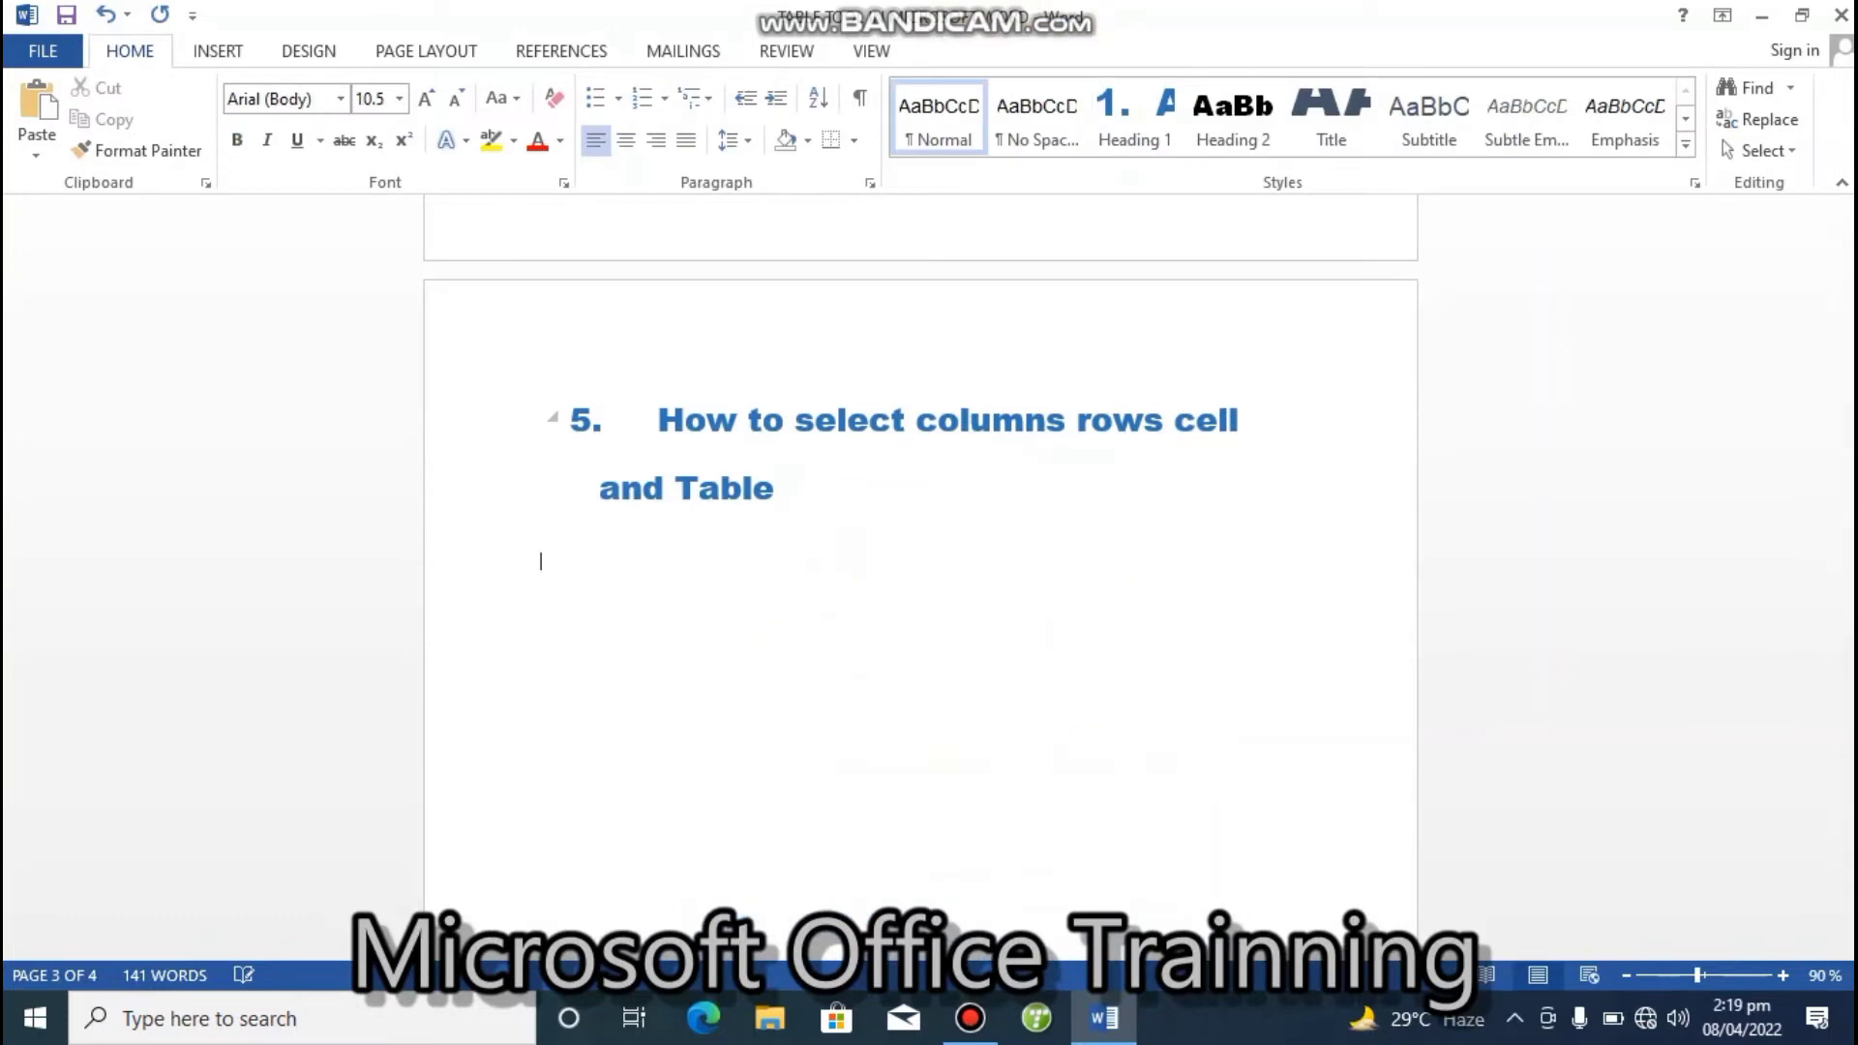
- Insert a table with four columns and four rows below heading 5 and enlarge it with taller rows
left_click(215, 53)
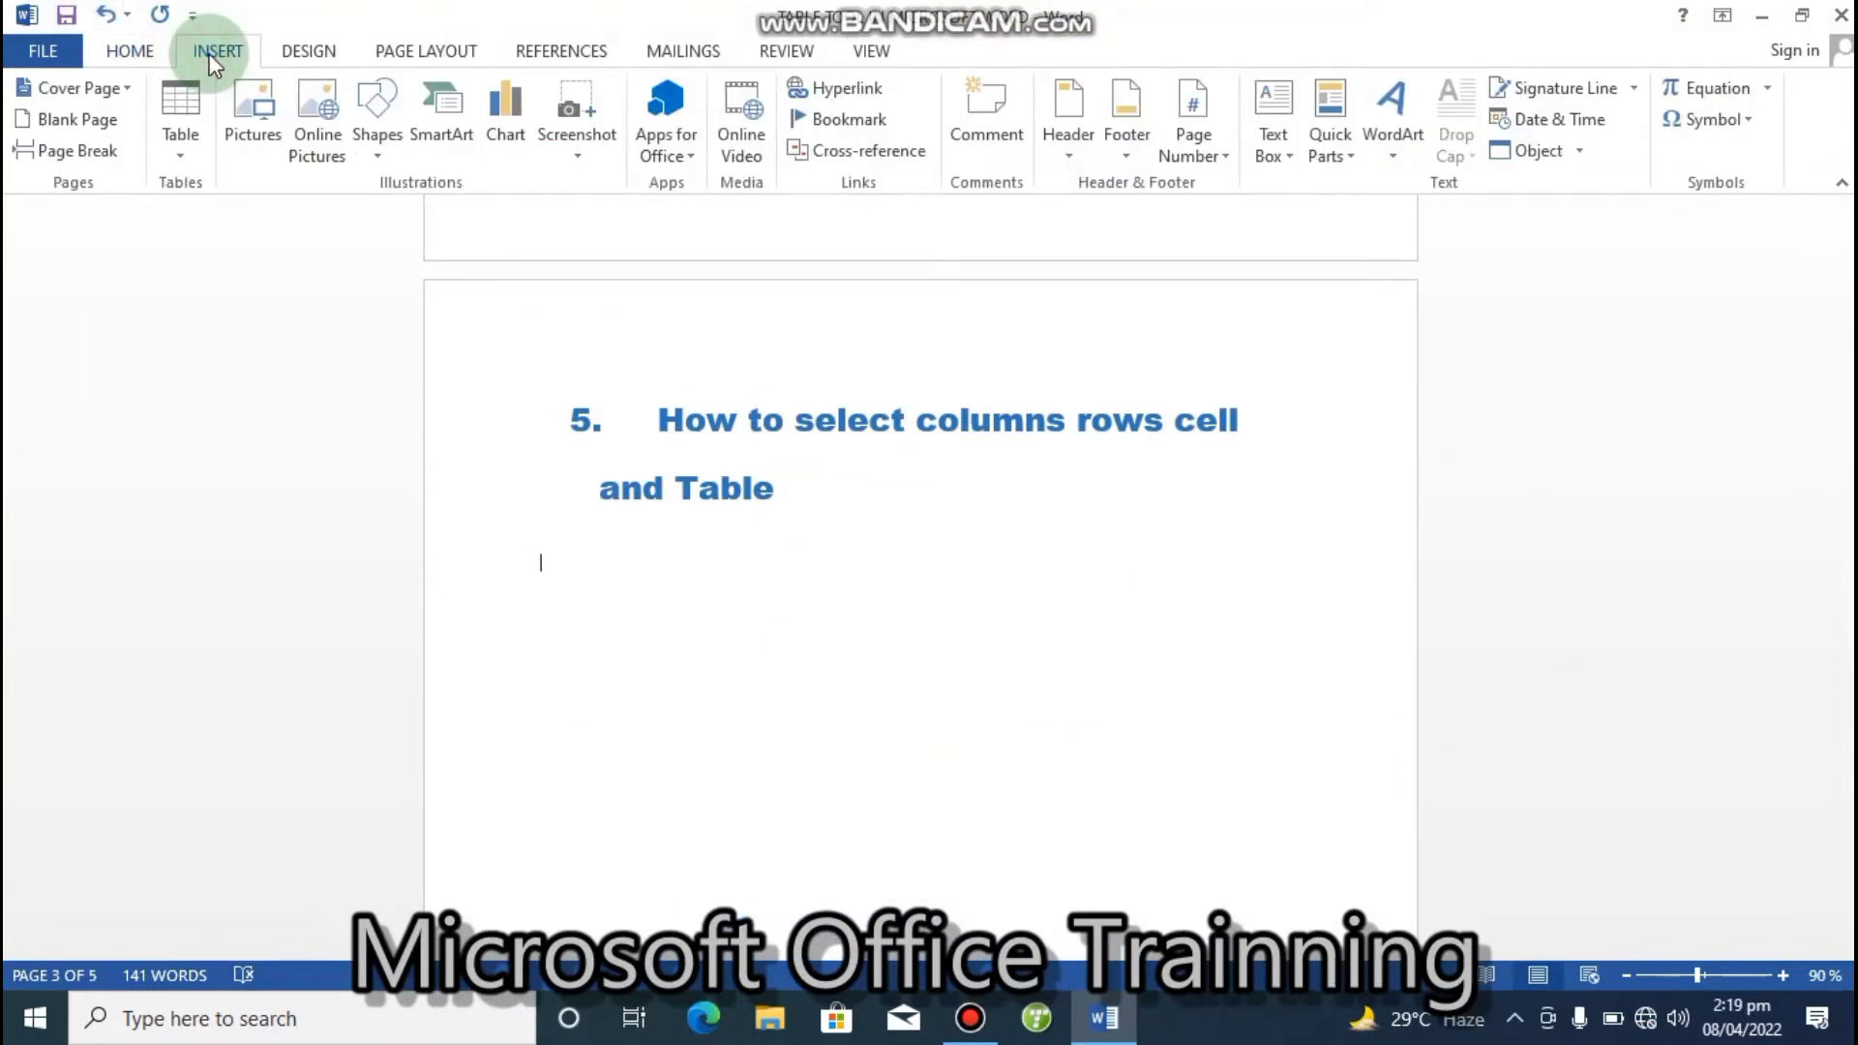
left_click(189, 145)
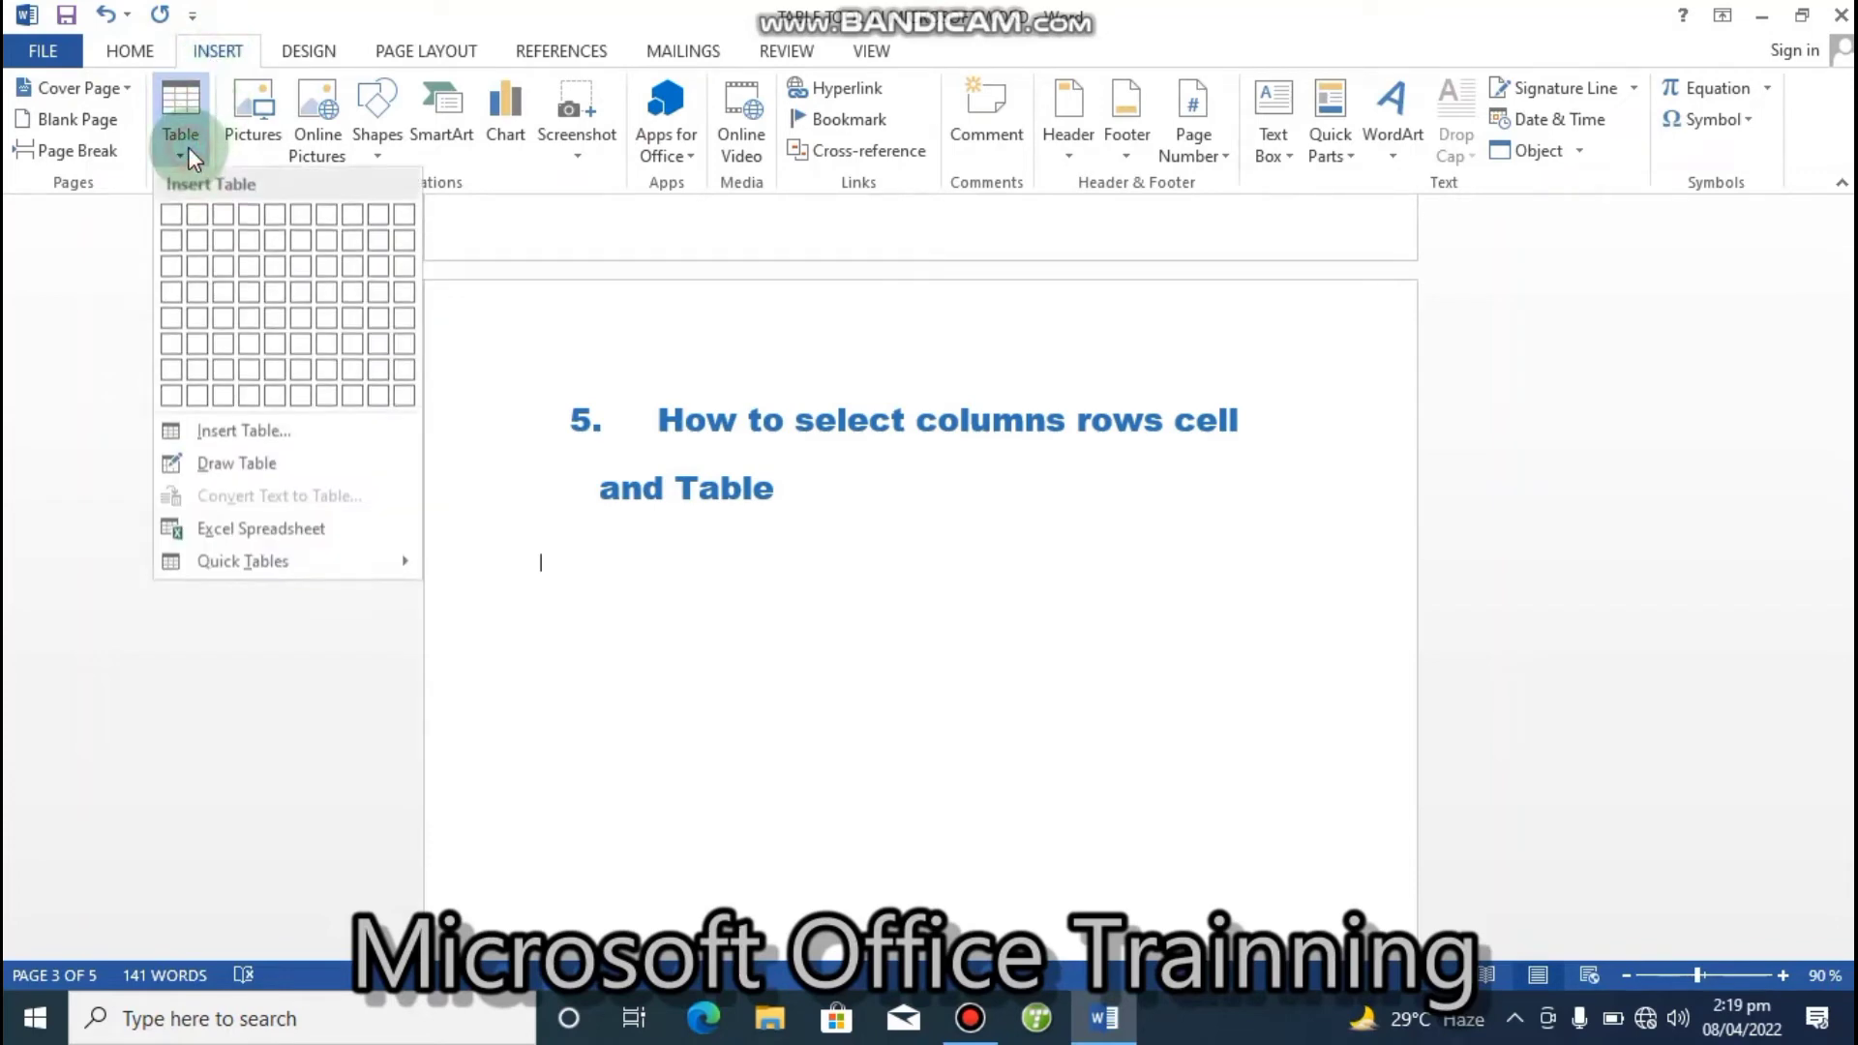
left_click(258, 286)
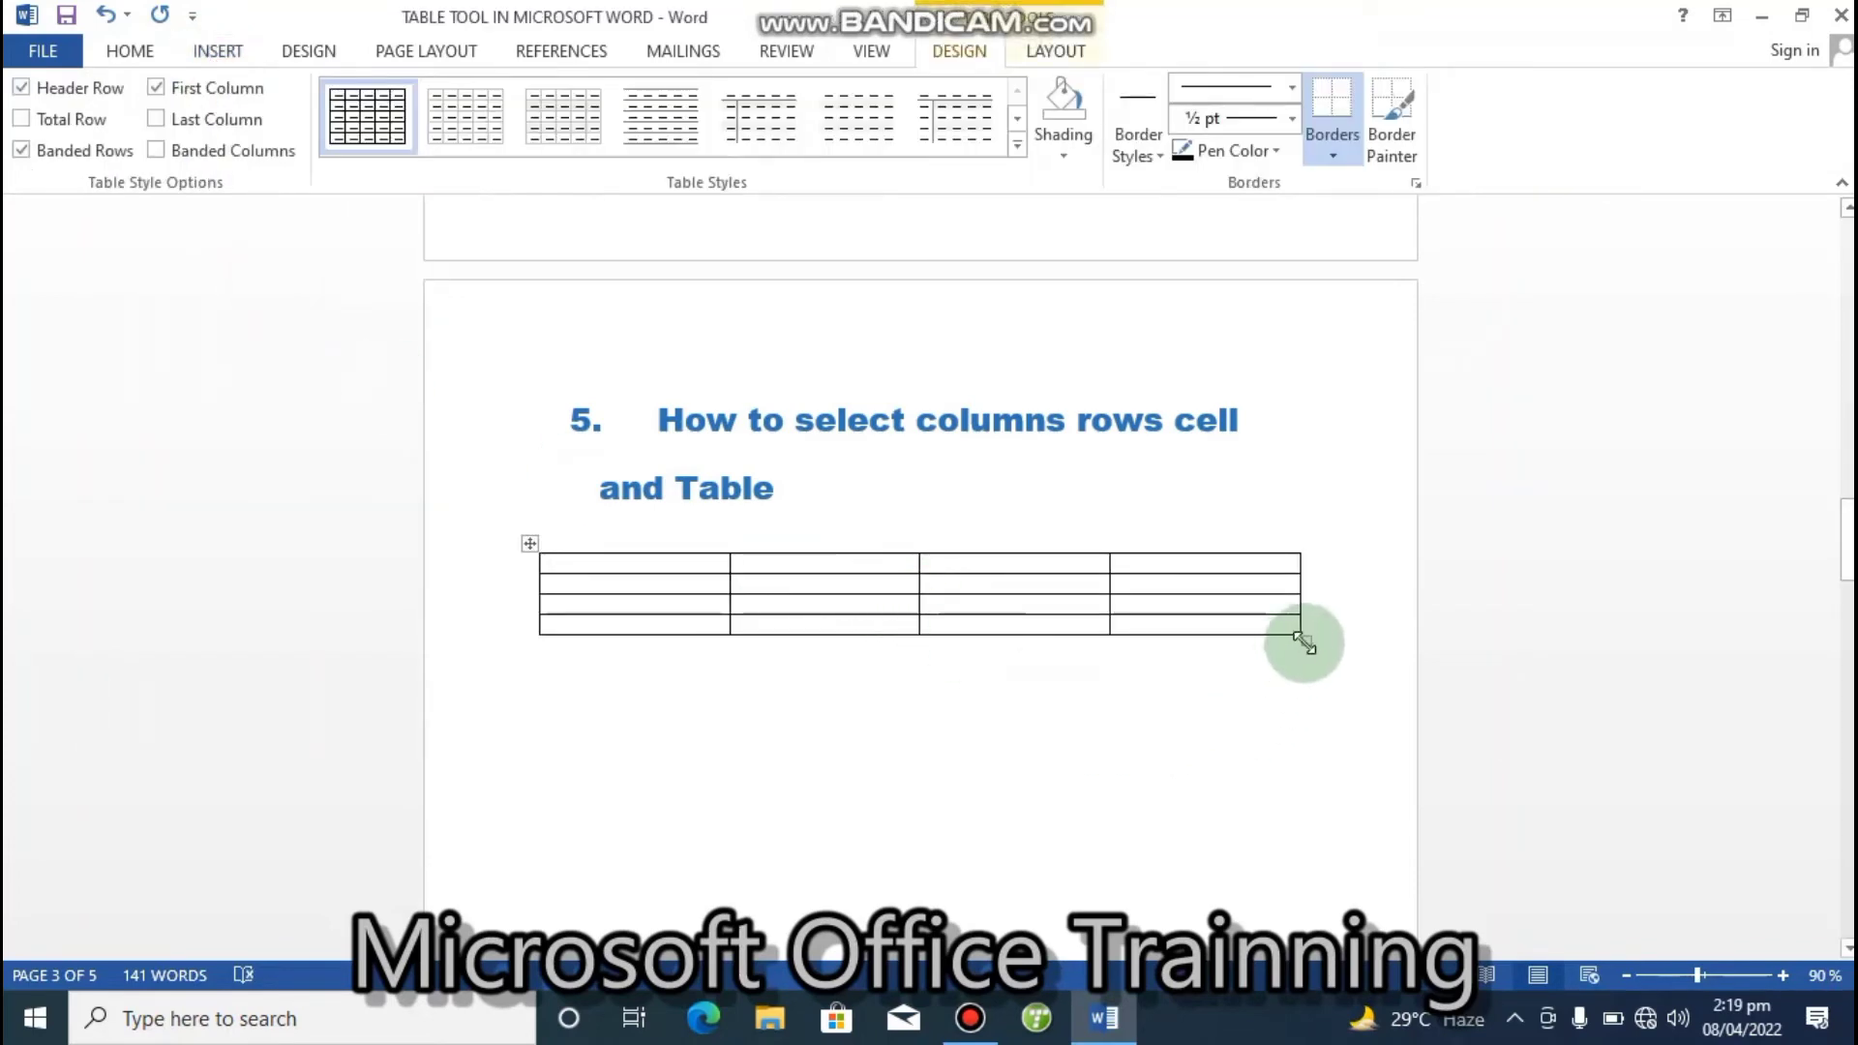
left_click_drag(1306, 641, 1331, 782)
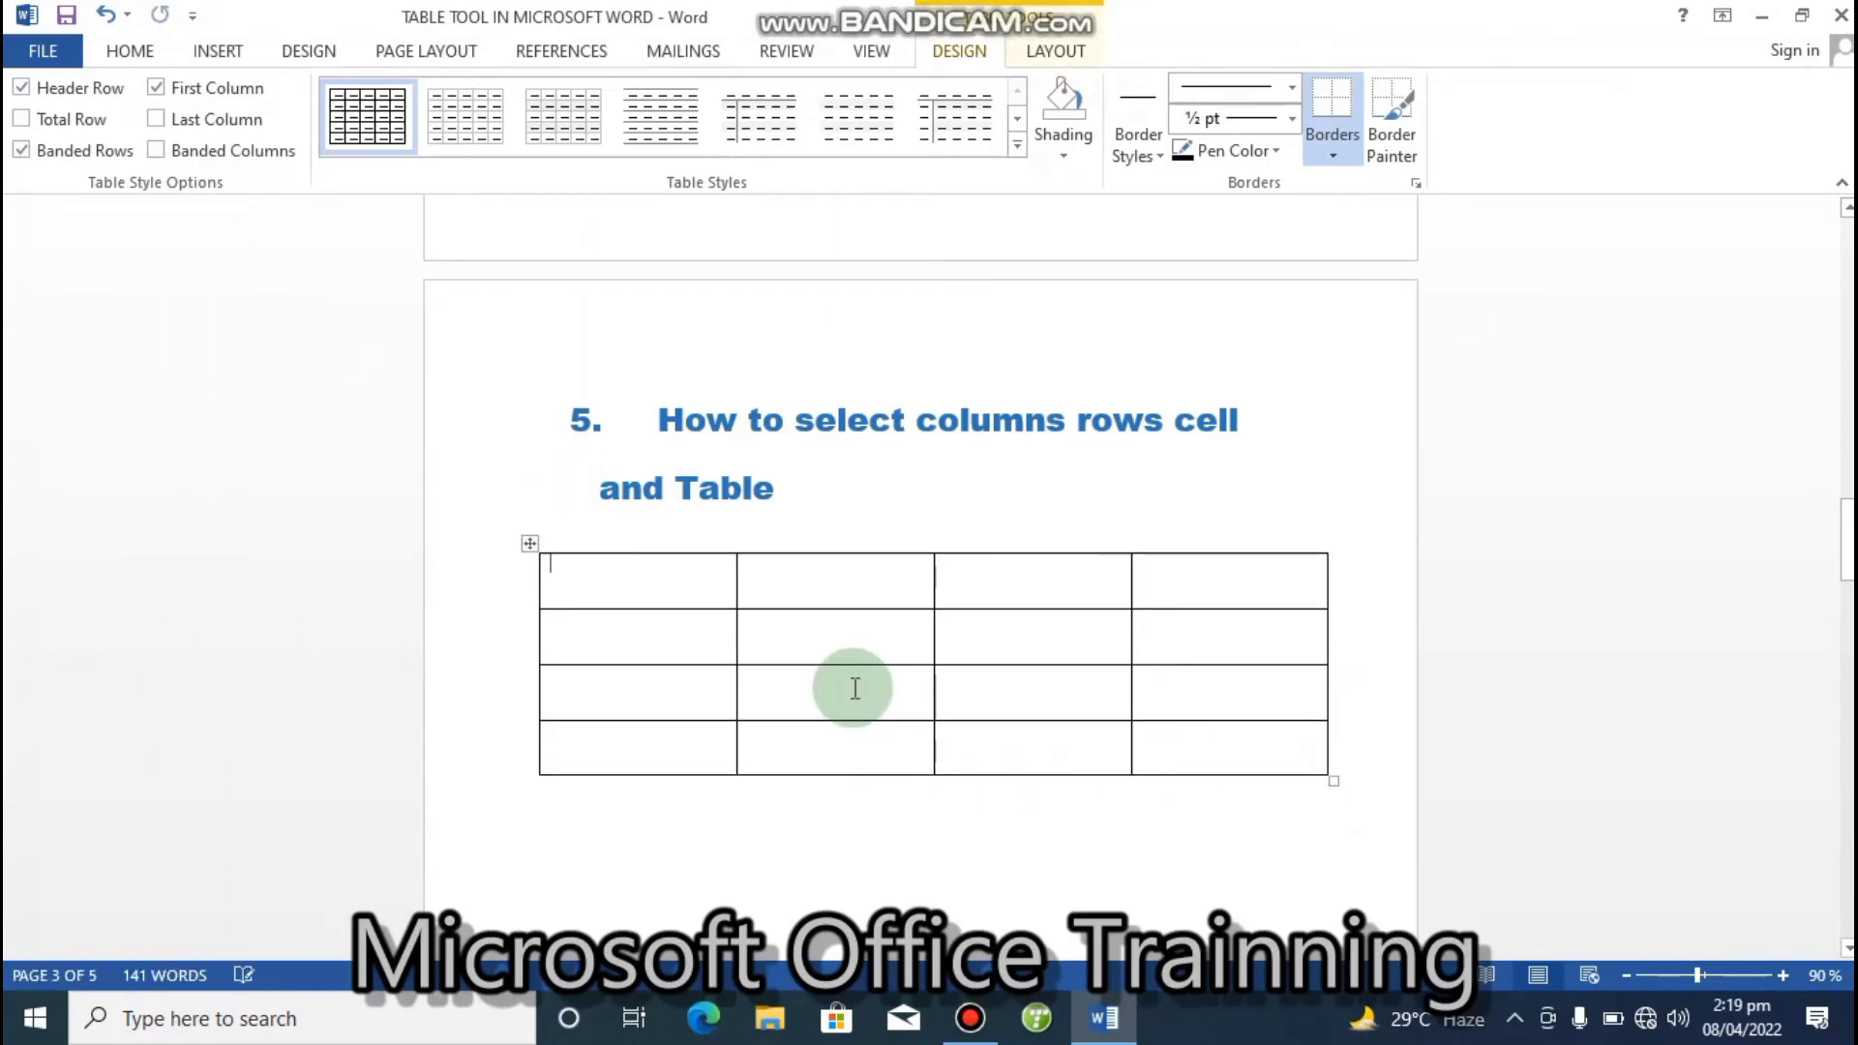
- Enter 1 in the first cell of the new table
mouse_move(956, 1024)
left_click(1176, 764)
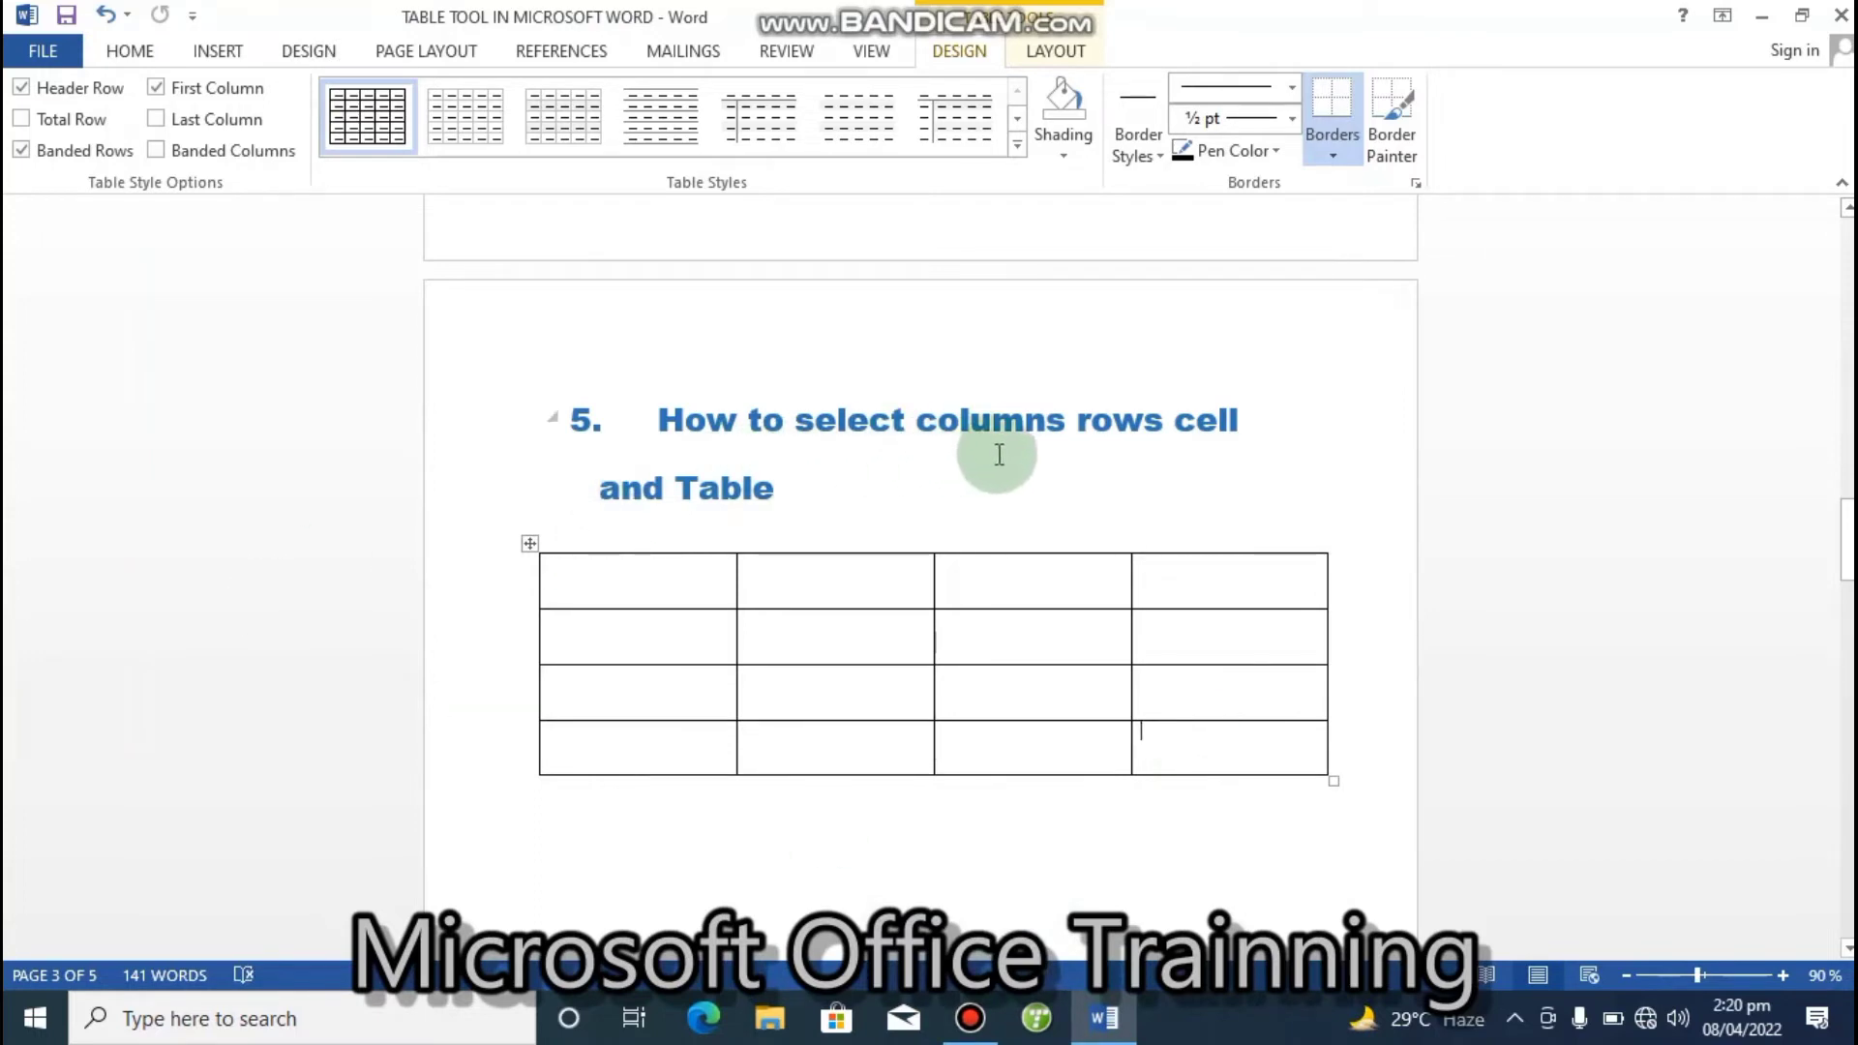
left_click(614, 593)
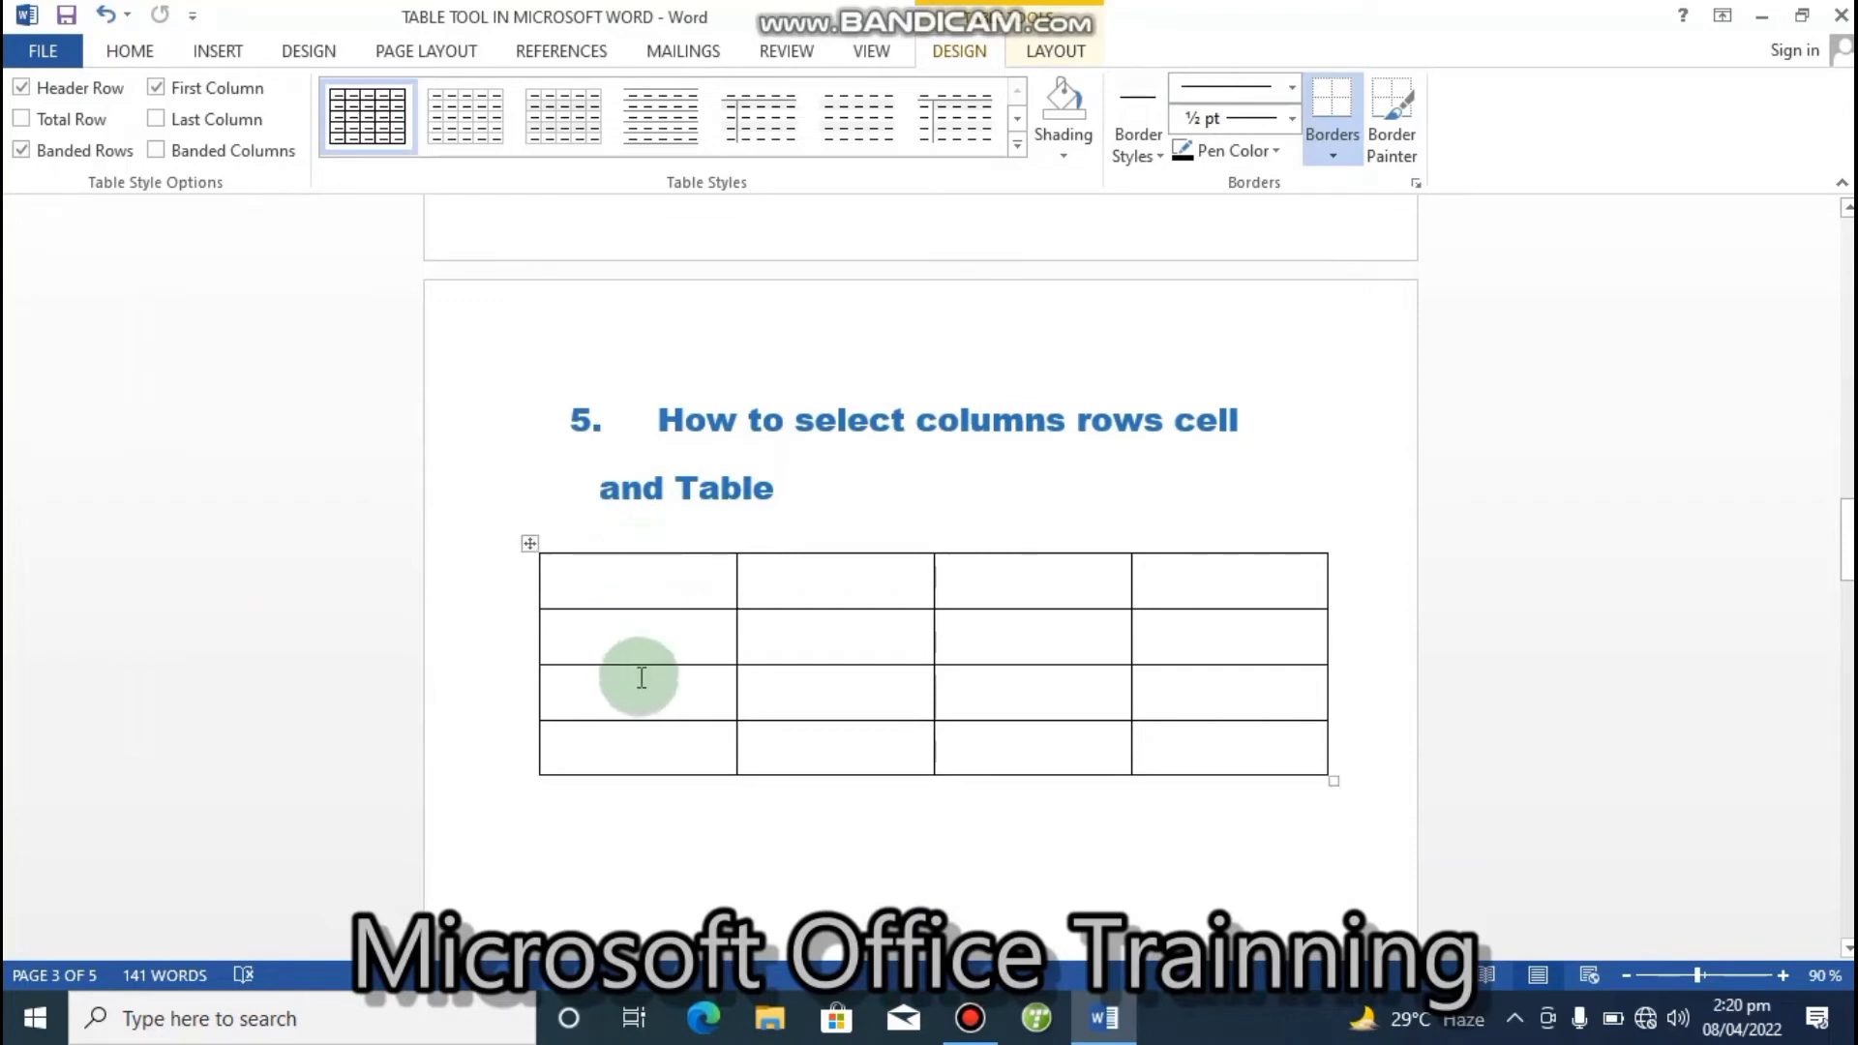
type("1")
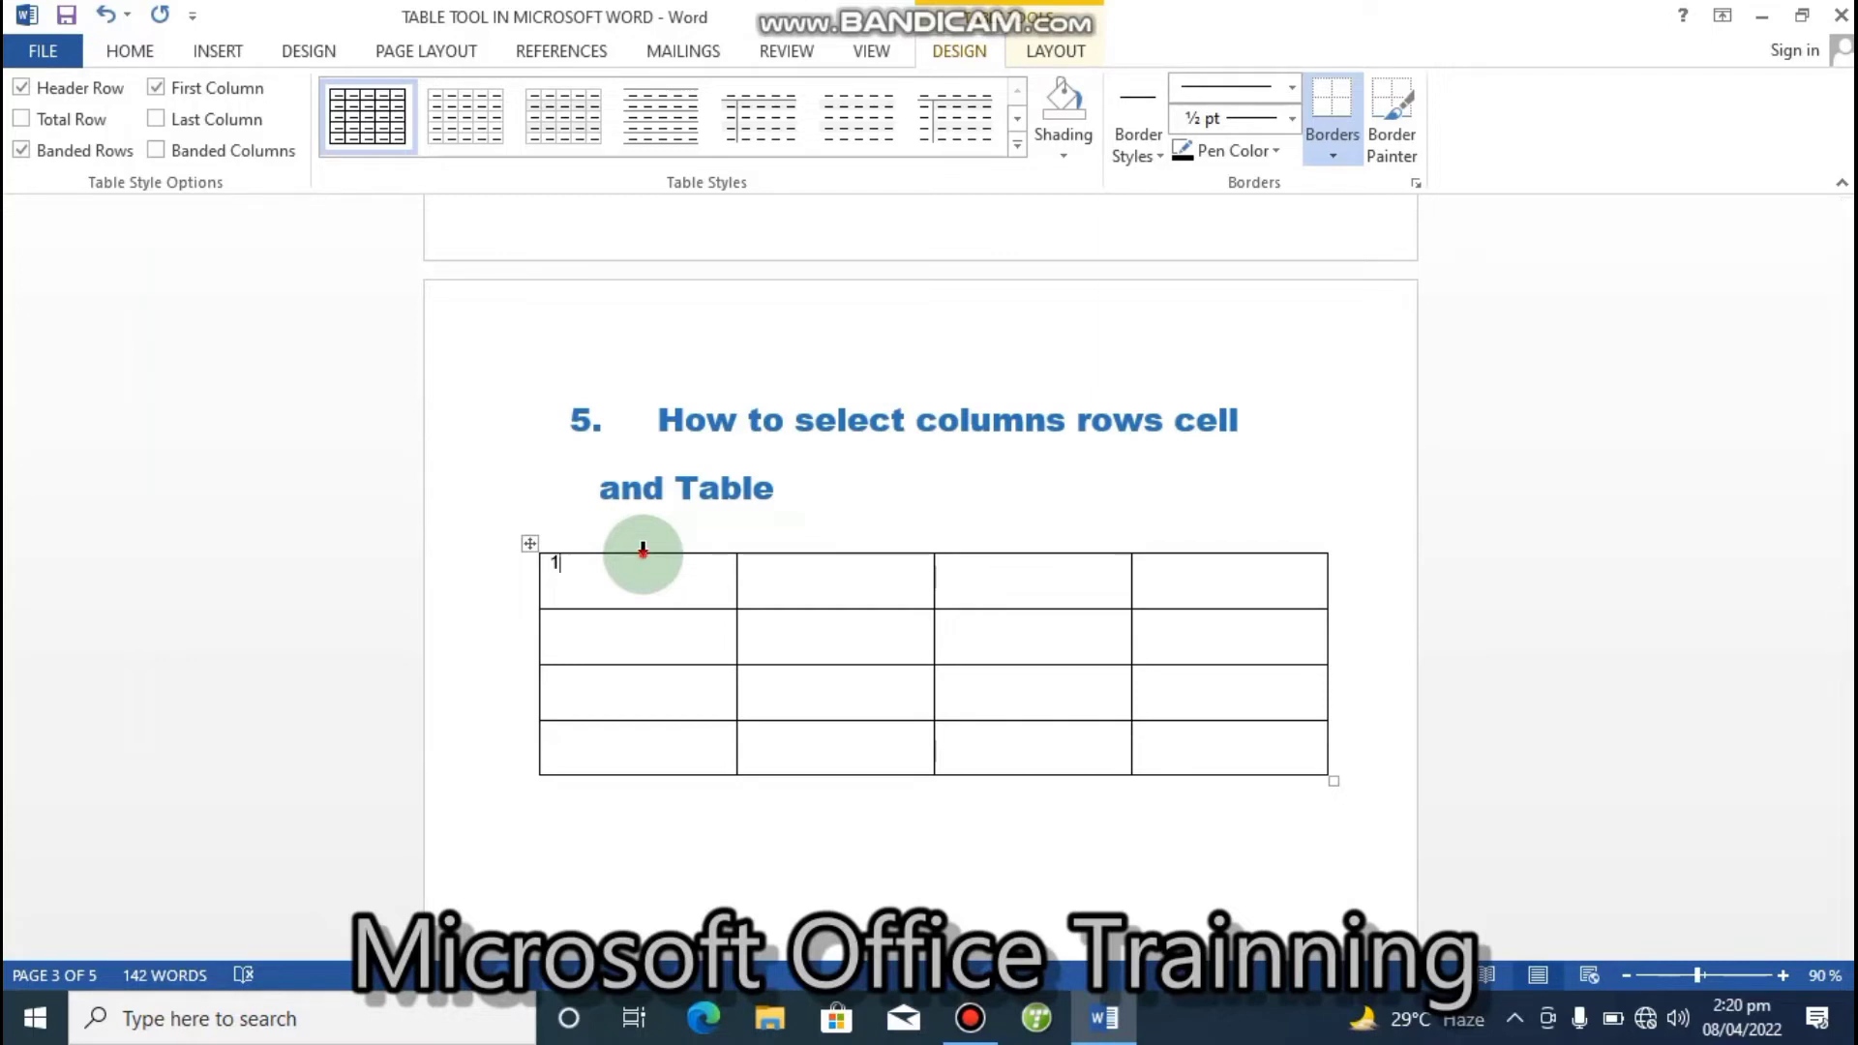
- Select the table's whole first column directly at its upper border, and then only the cell containing 1
left_click(643, 550)
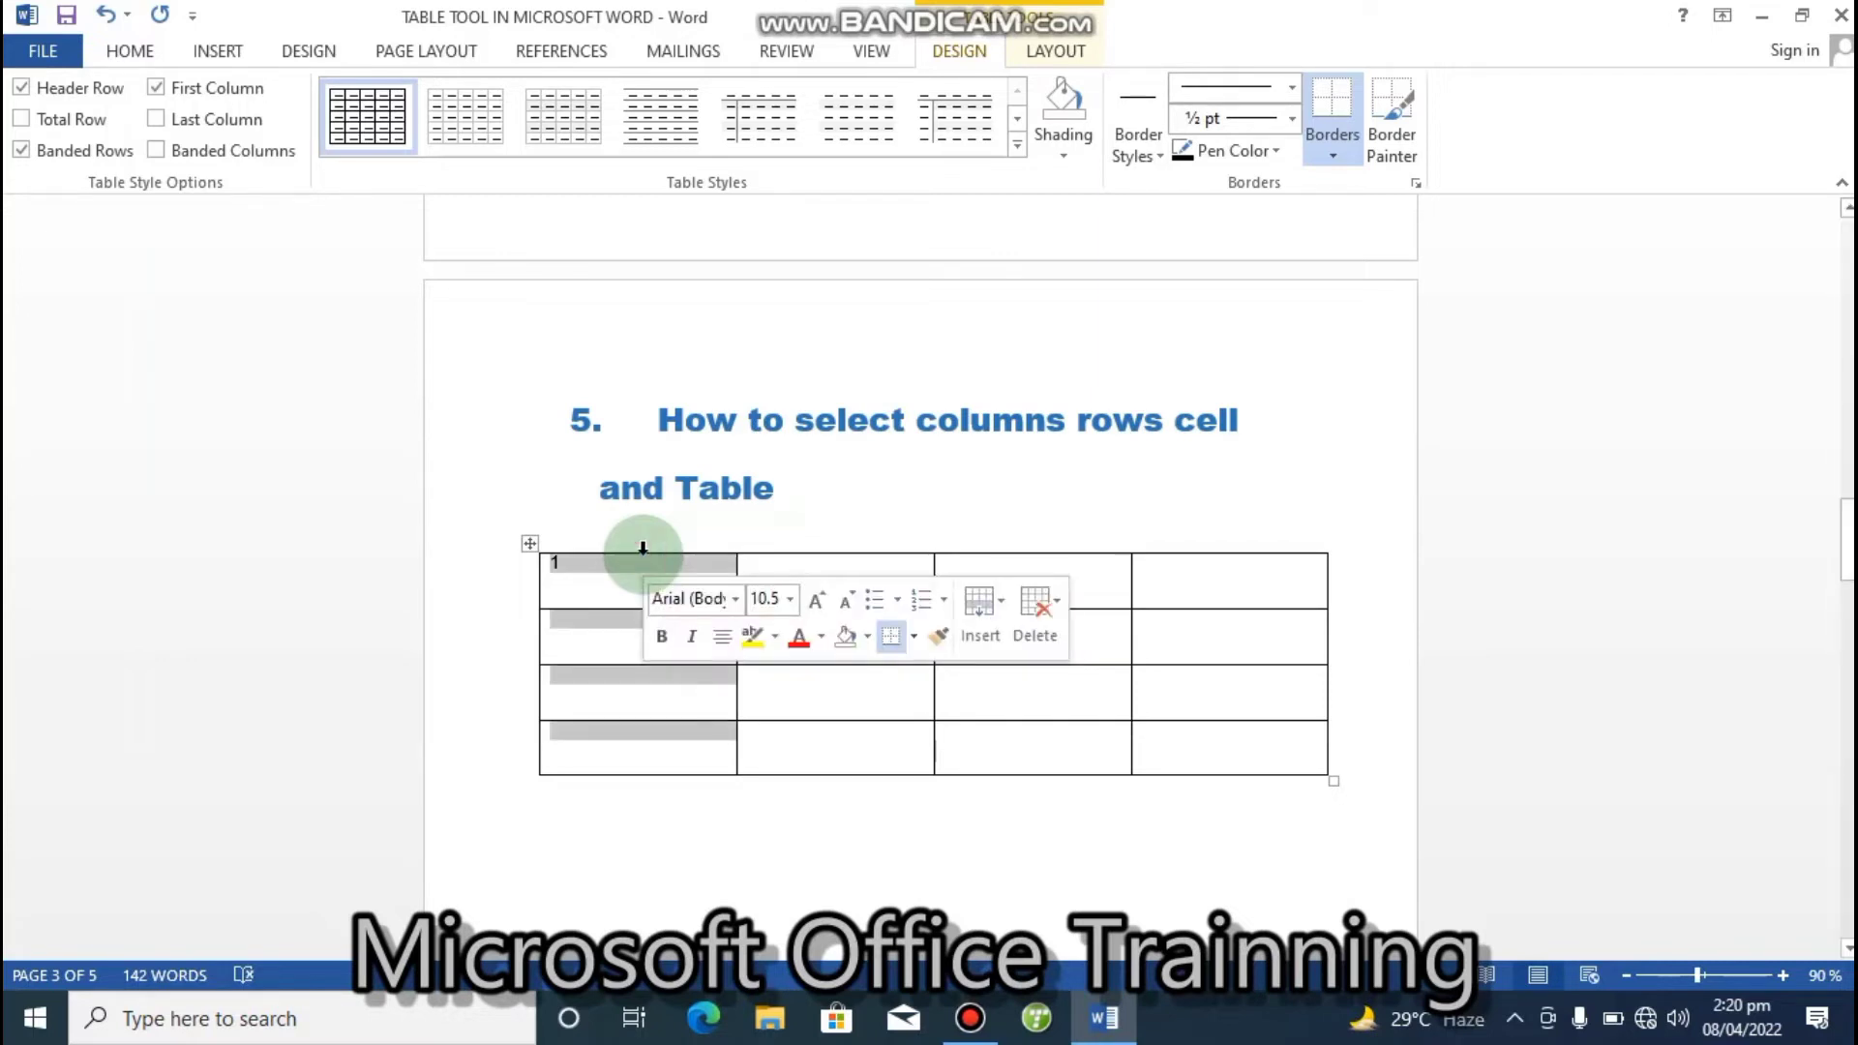
left_click(623, 586)
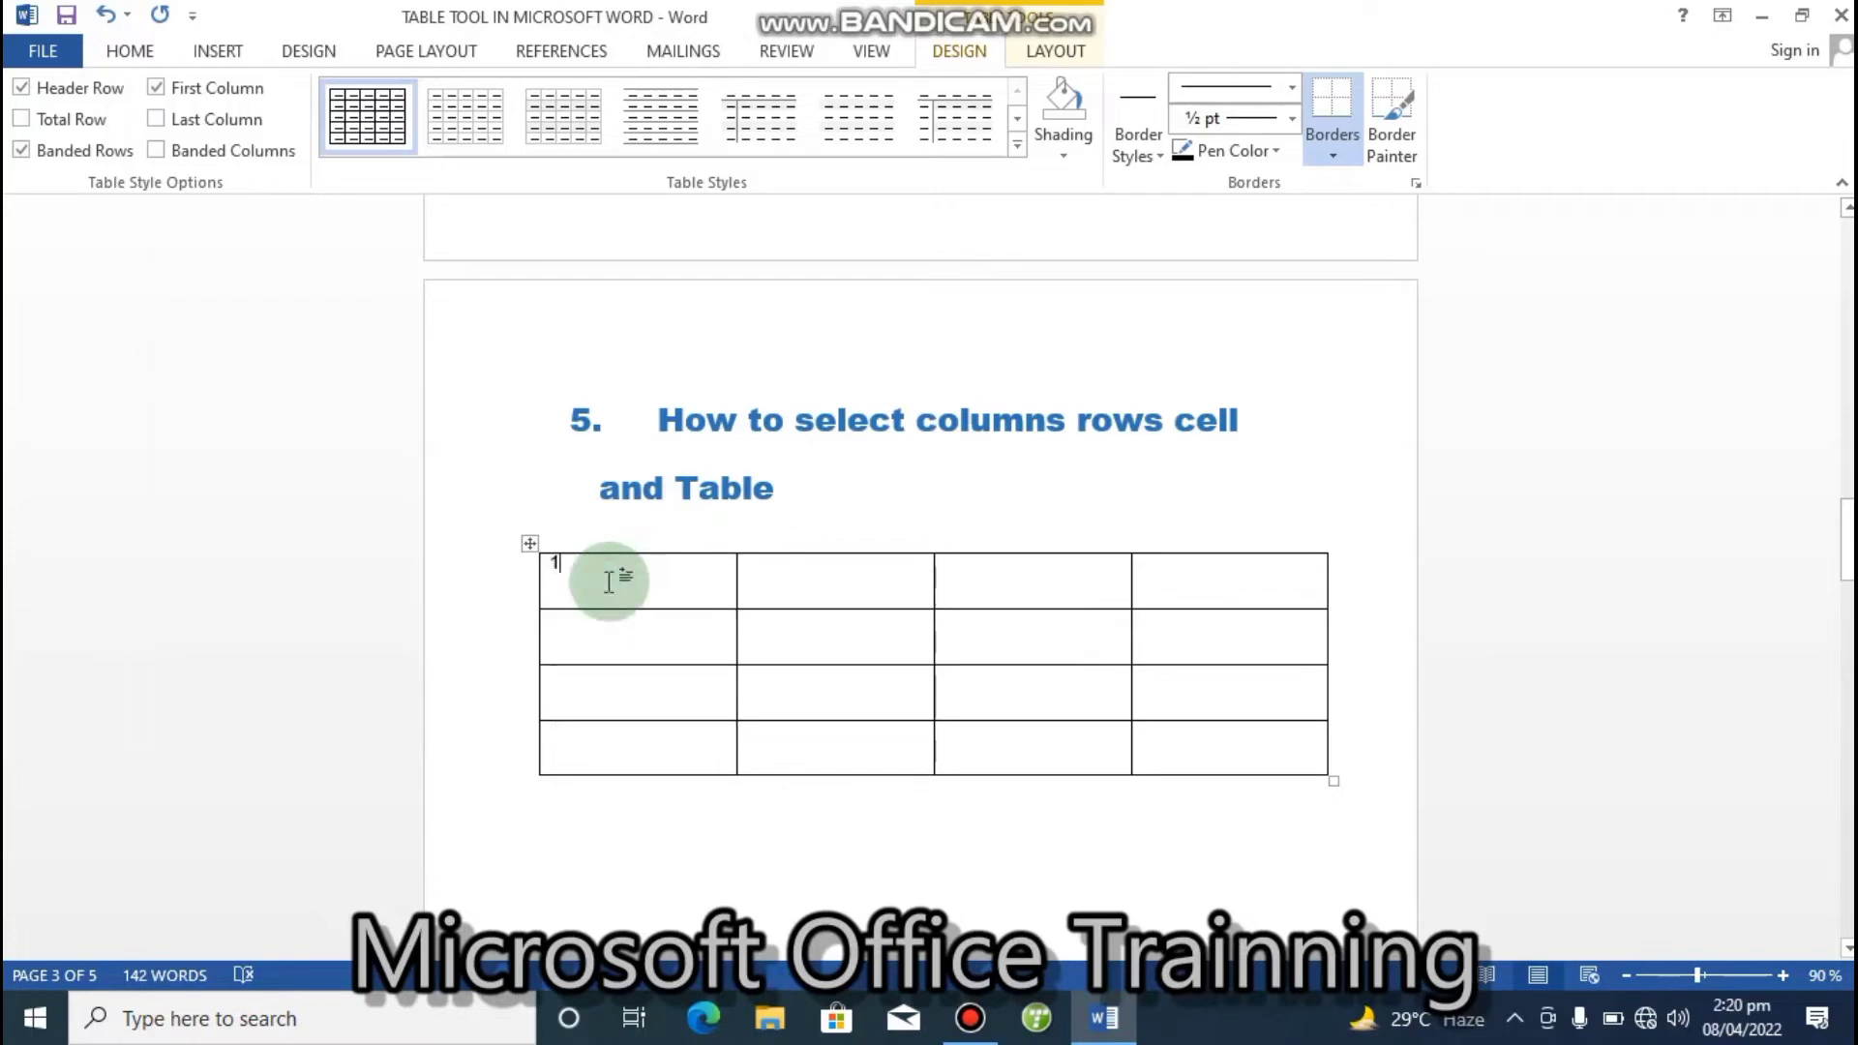
mouse_move(538, 589)
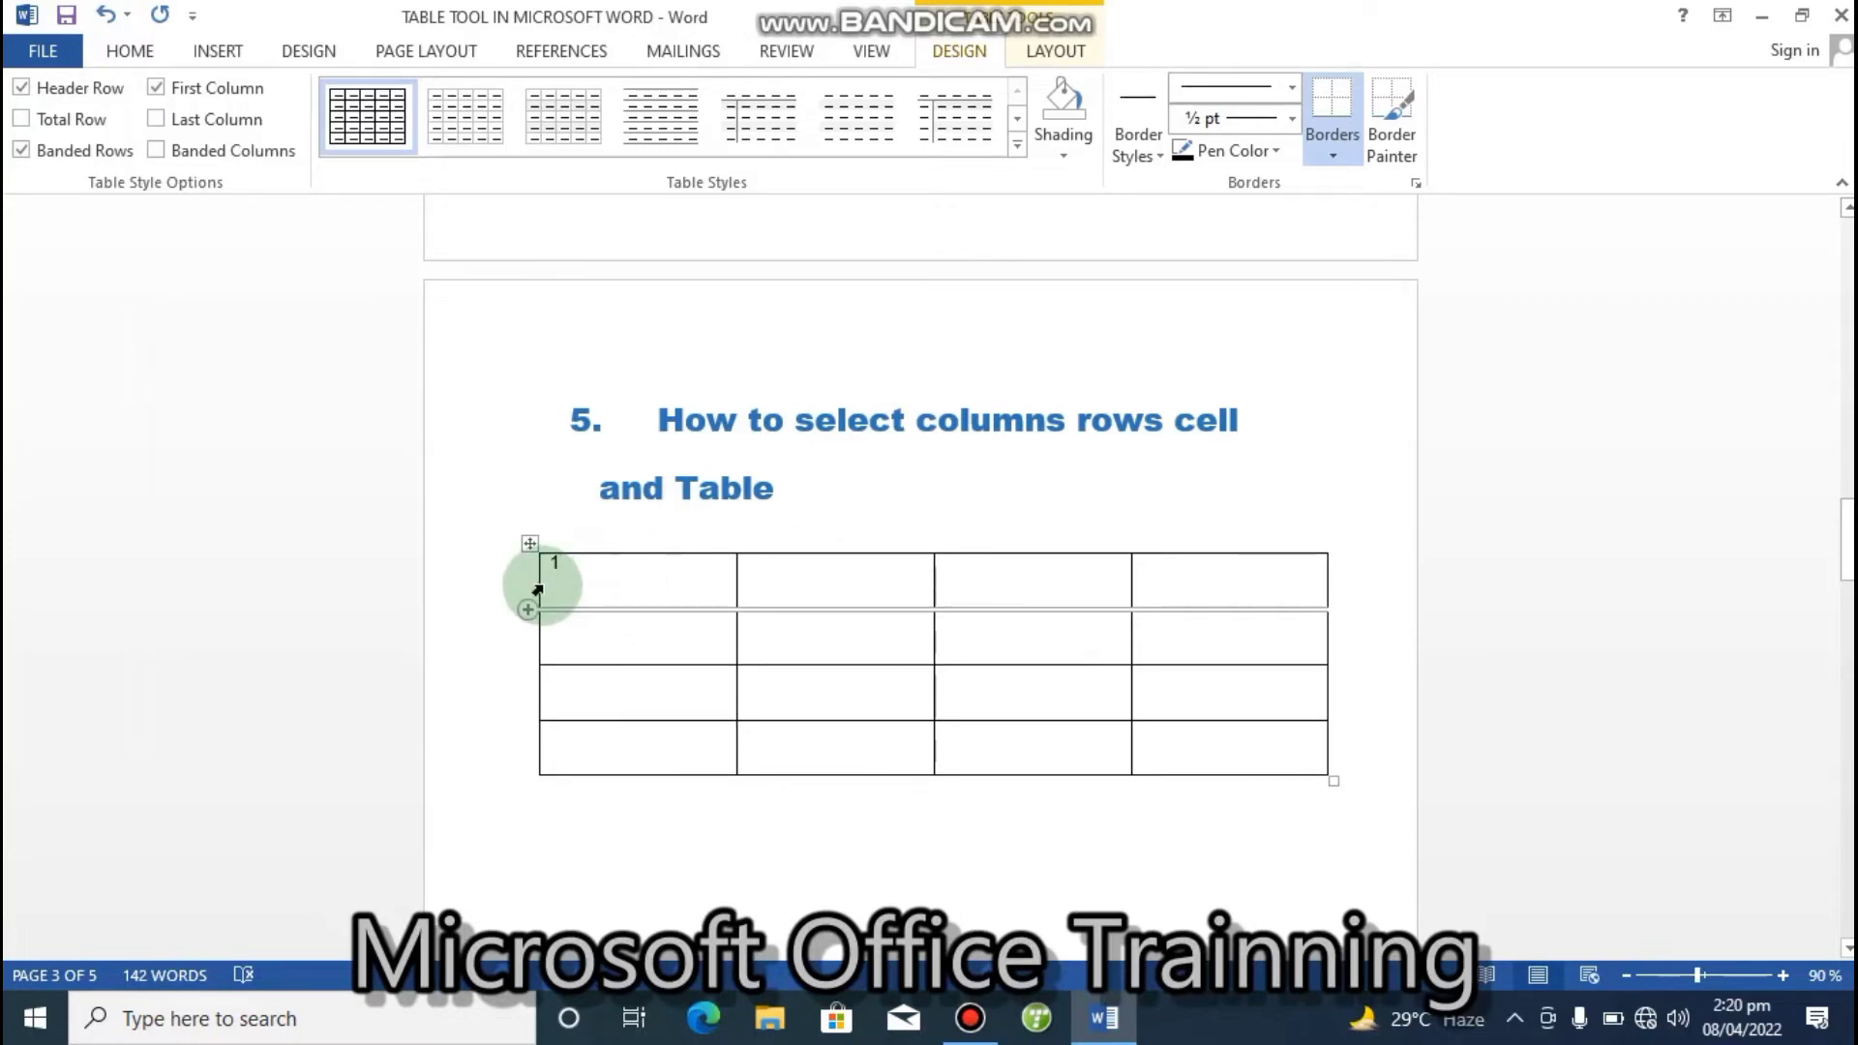
left_click(539, 589)
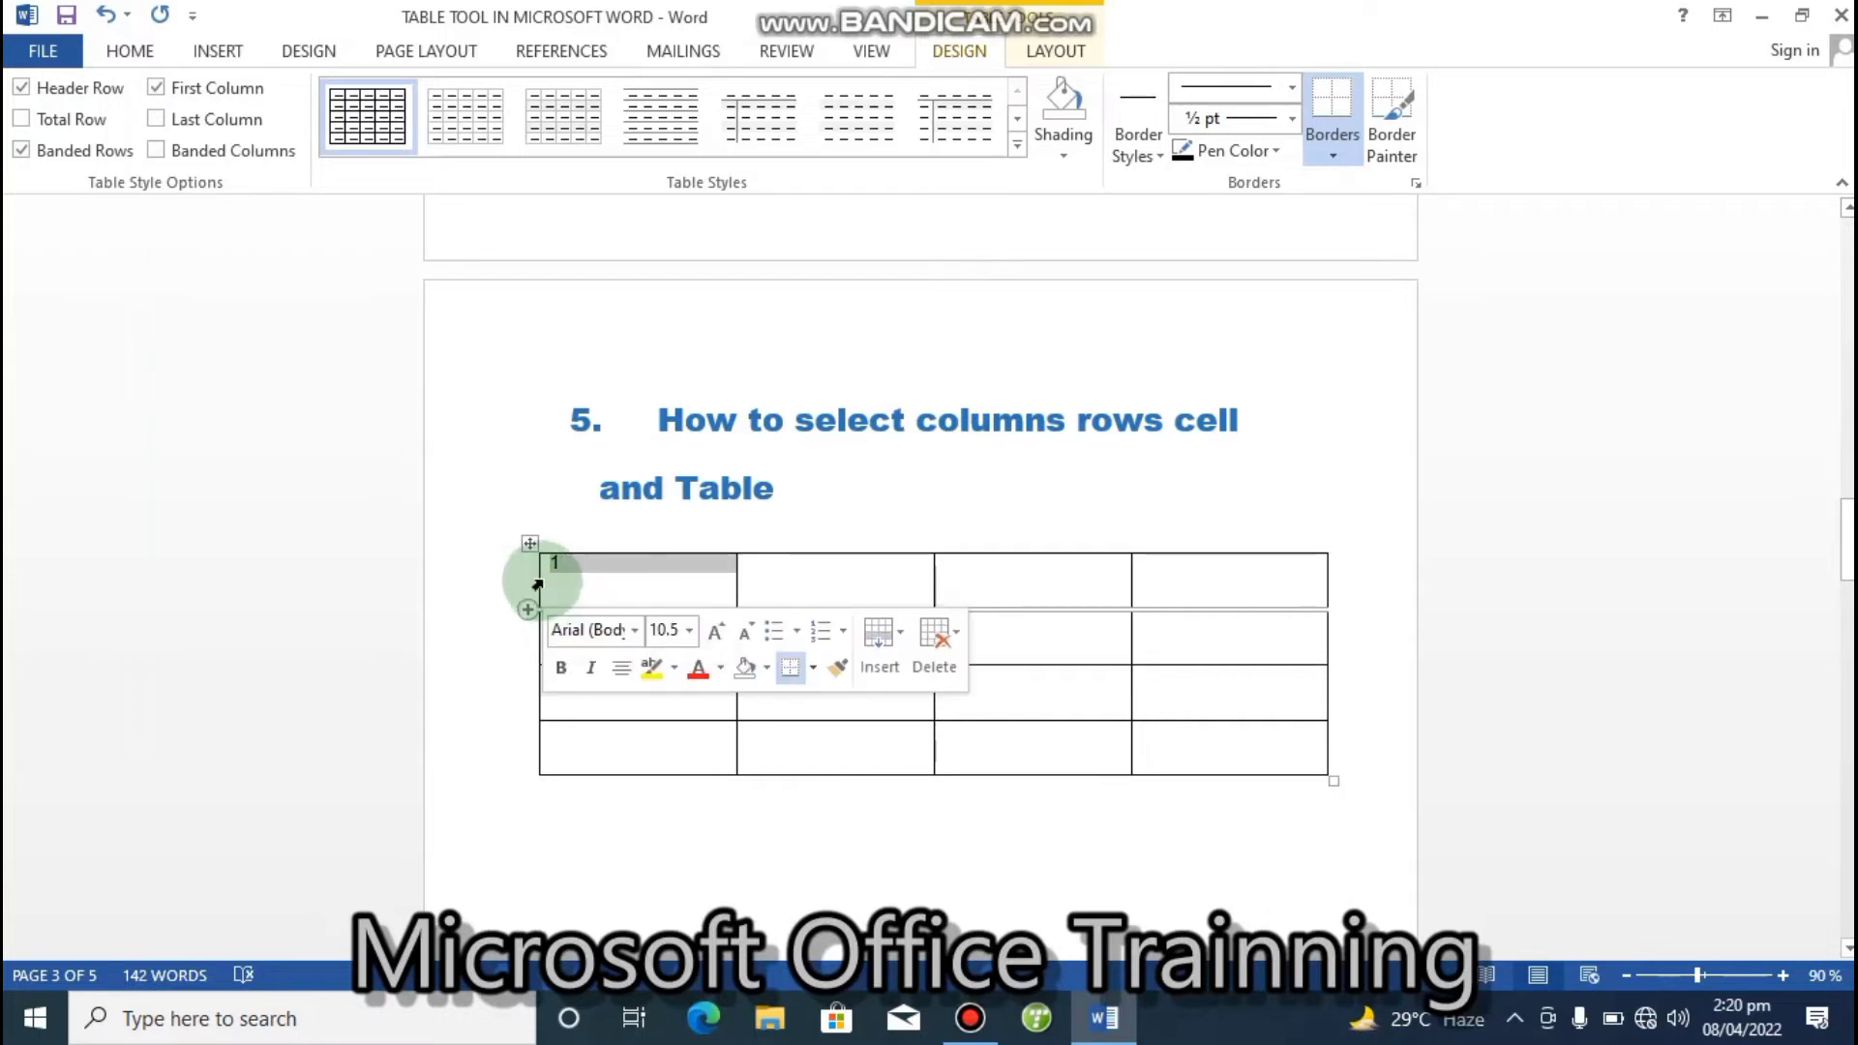
- Select the table's first row by sweeping across its cells, and again with the Select Row command
left_click_drag(580, 579, 1294, 611)
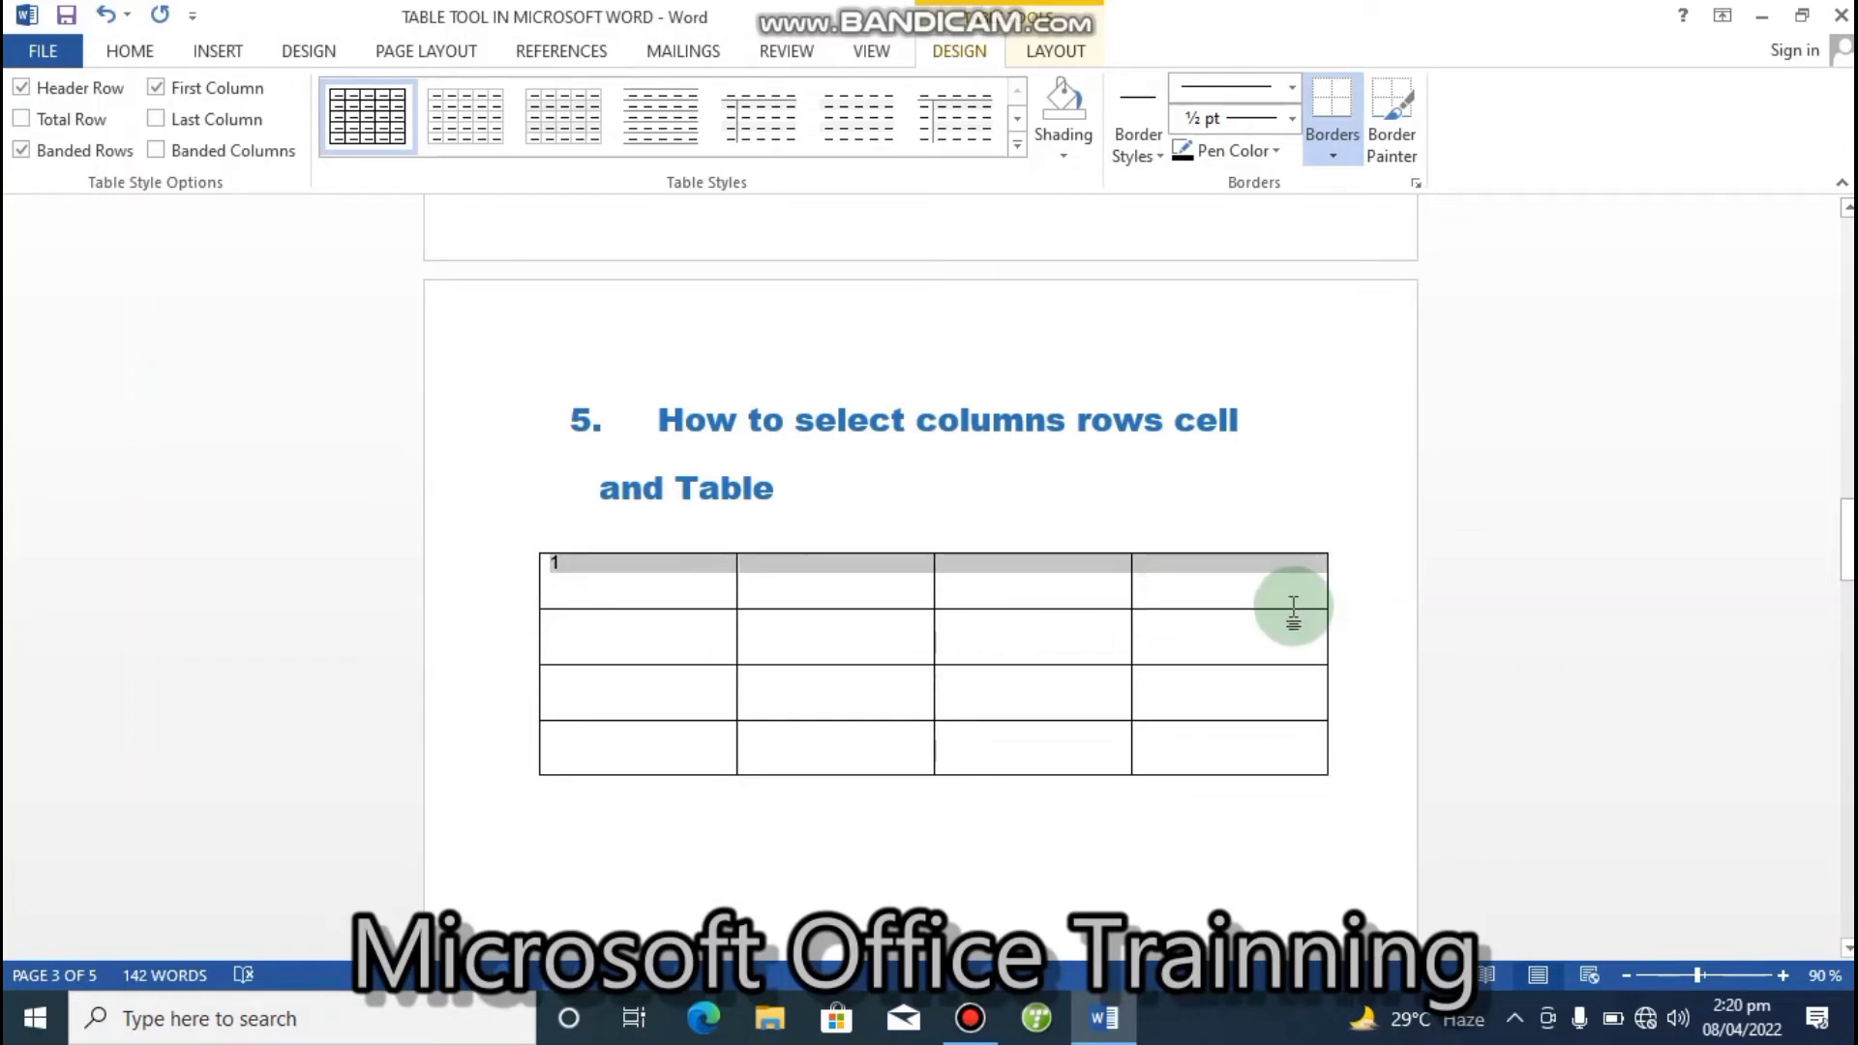
left_click(626, 577)
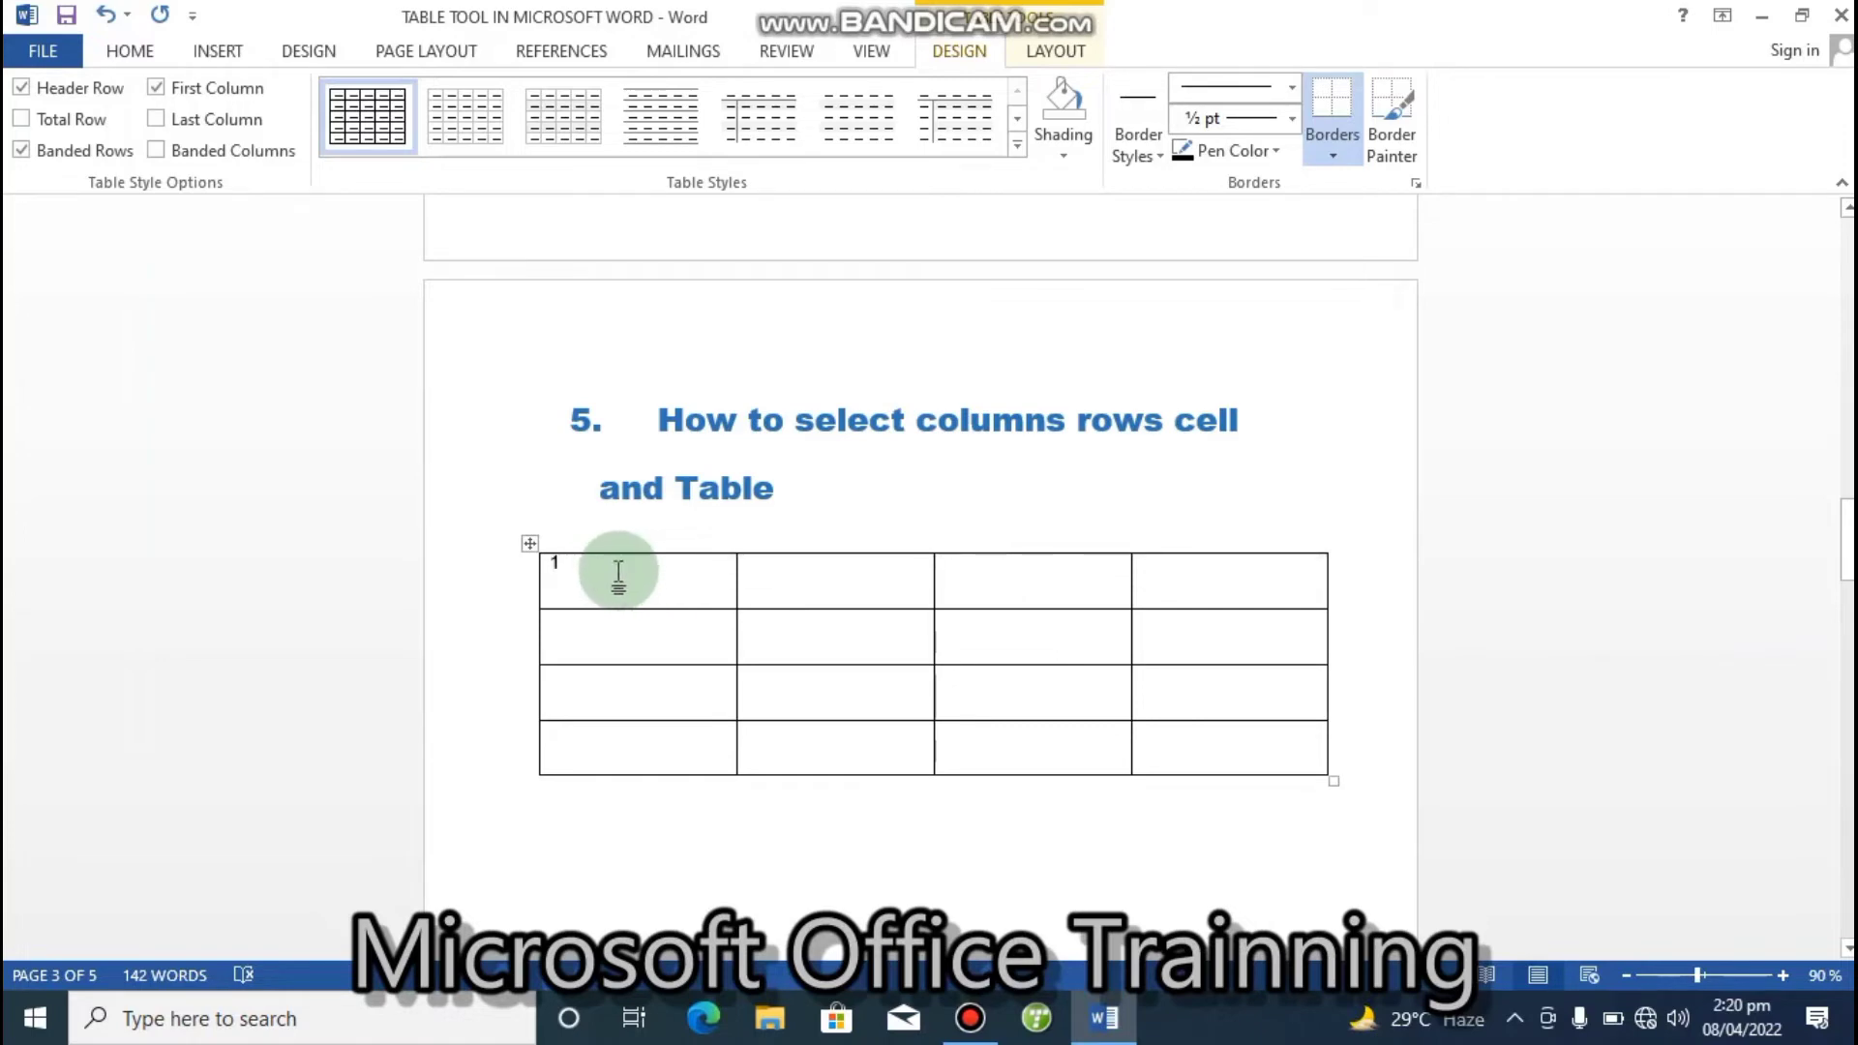
left_click(1057, 54)
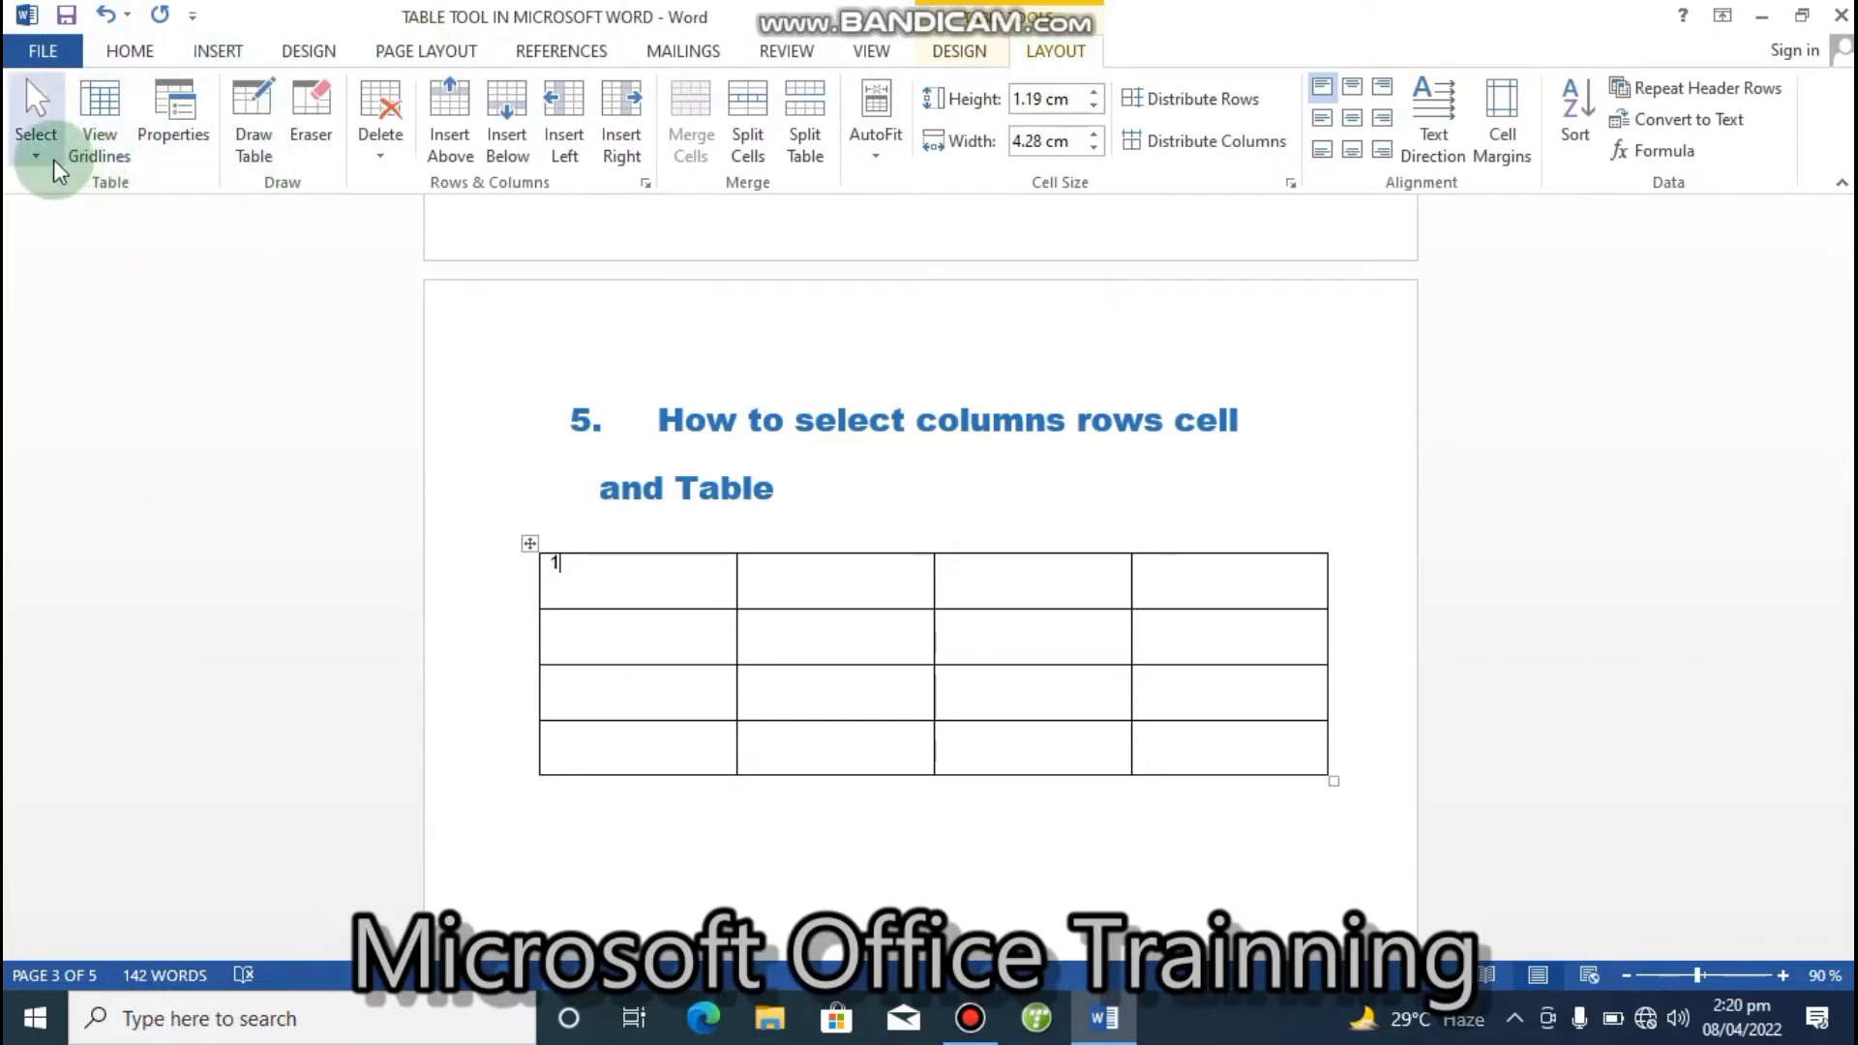
left_click(29, 158)
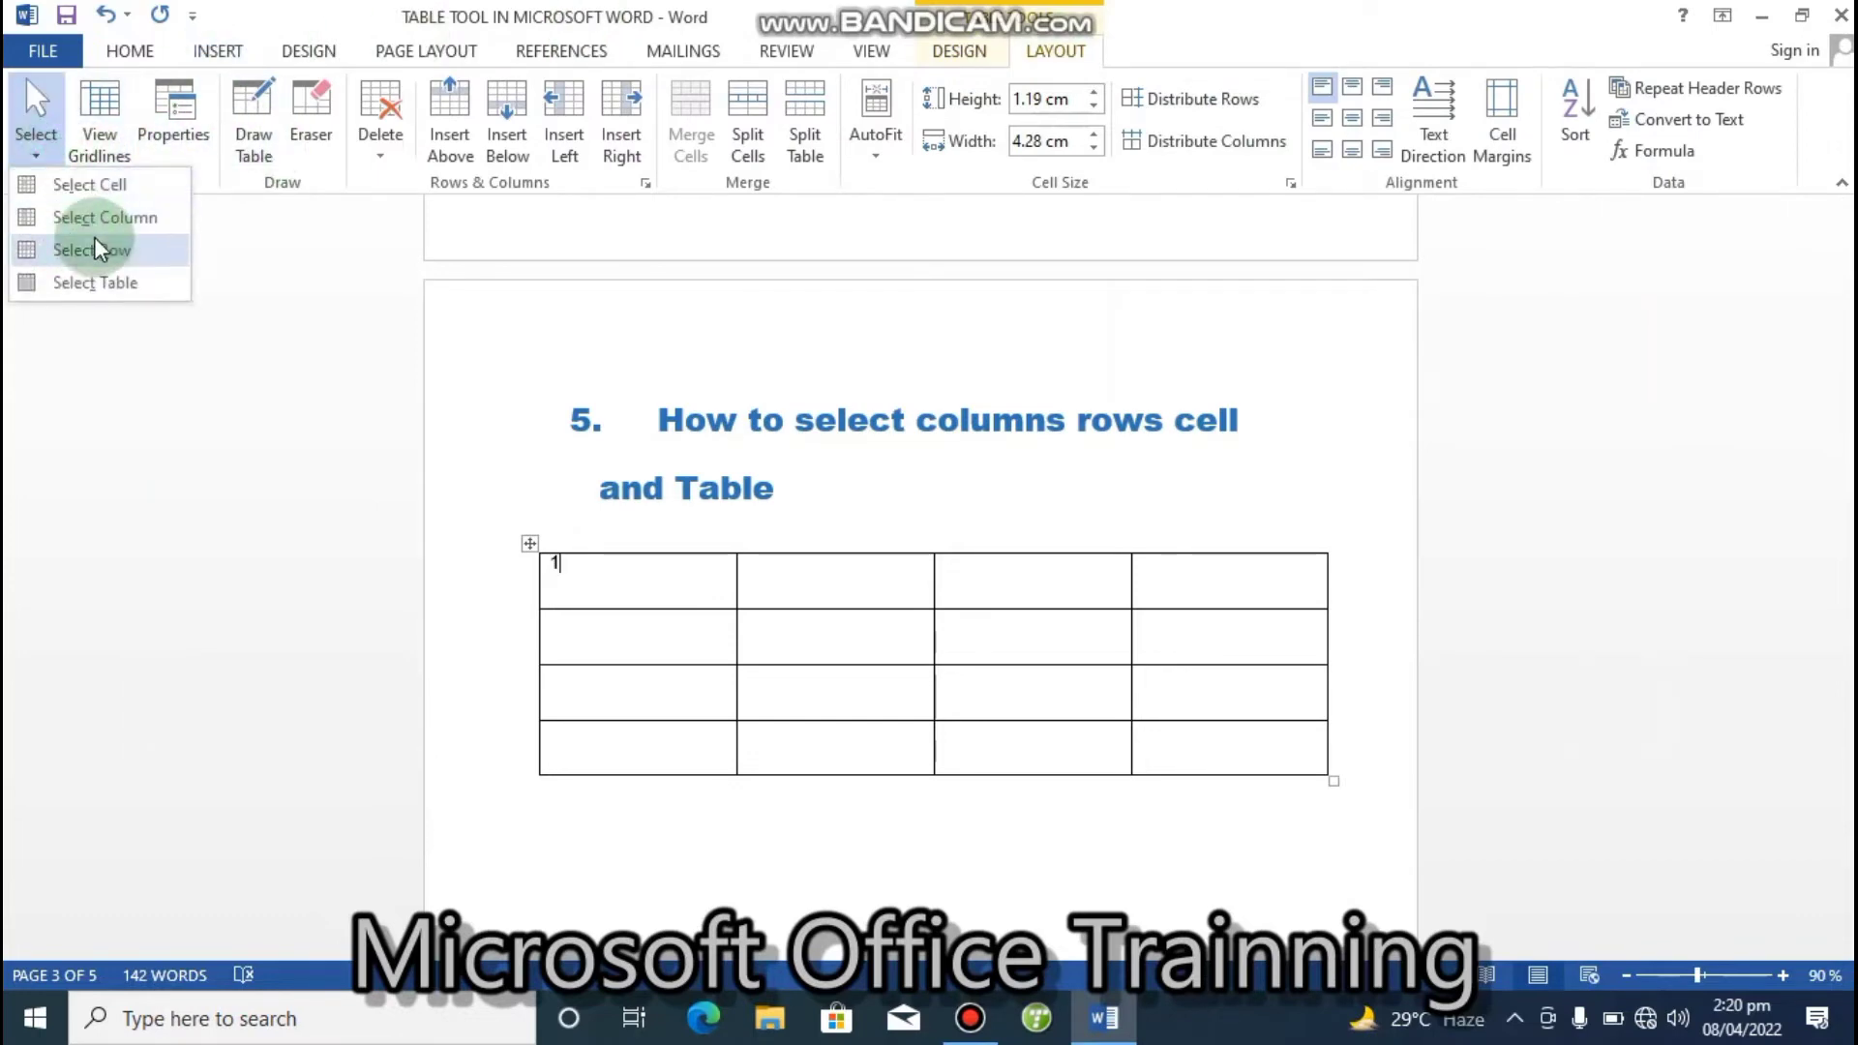
left_click(97, 250)
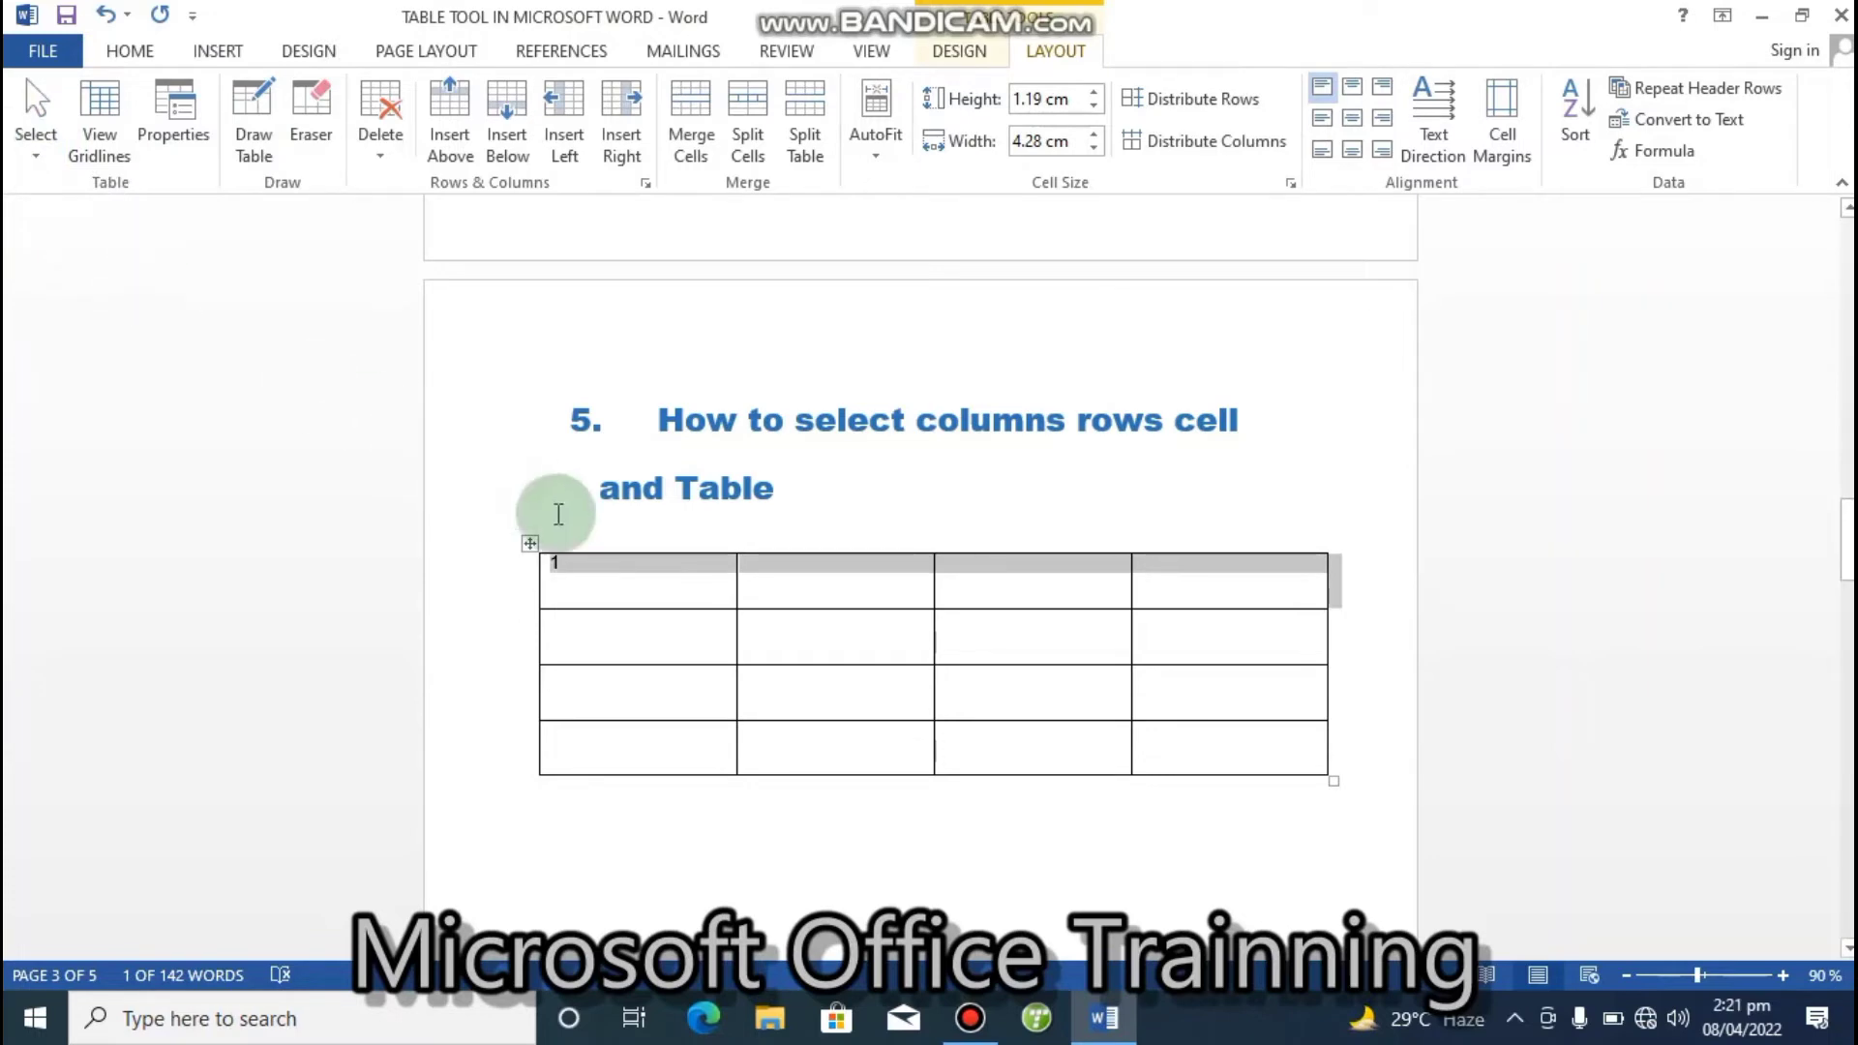
left_click(642, 579)
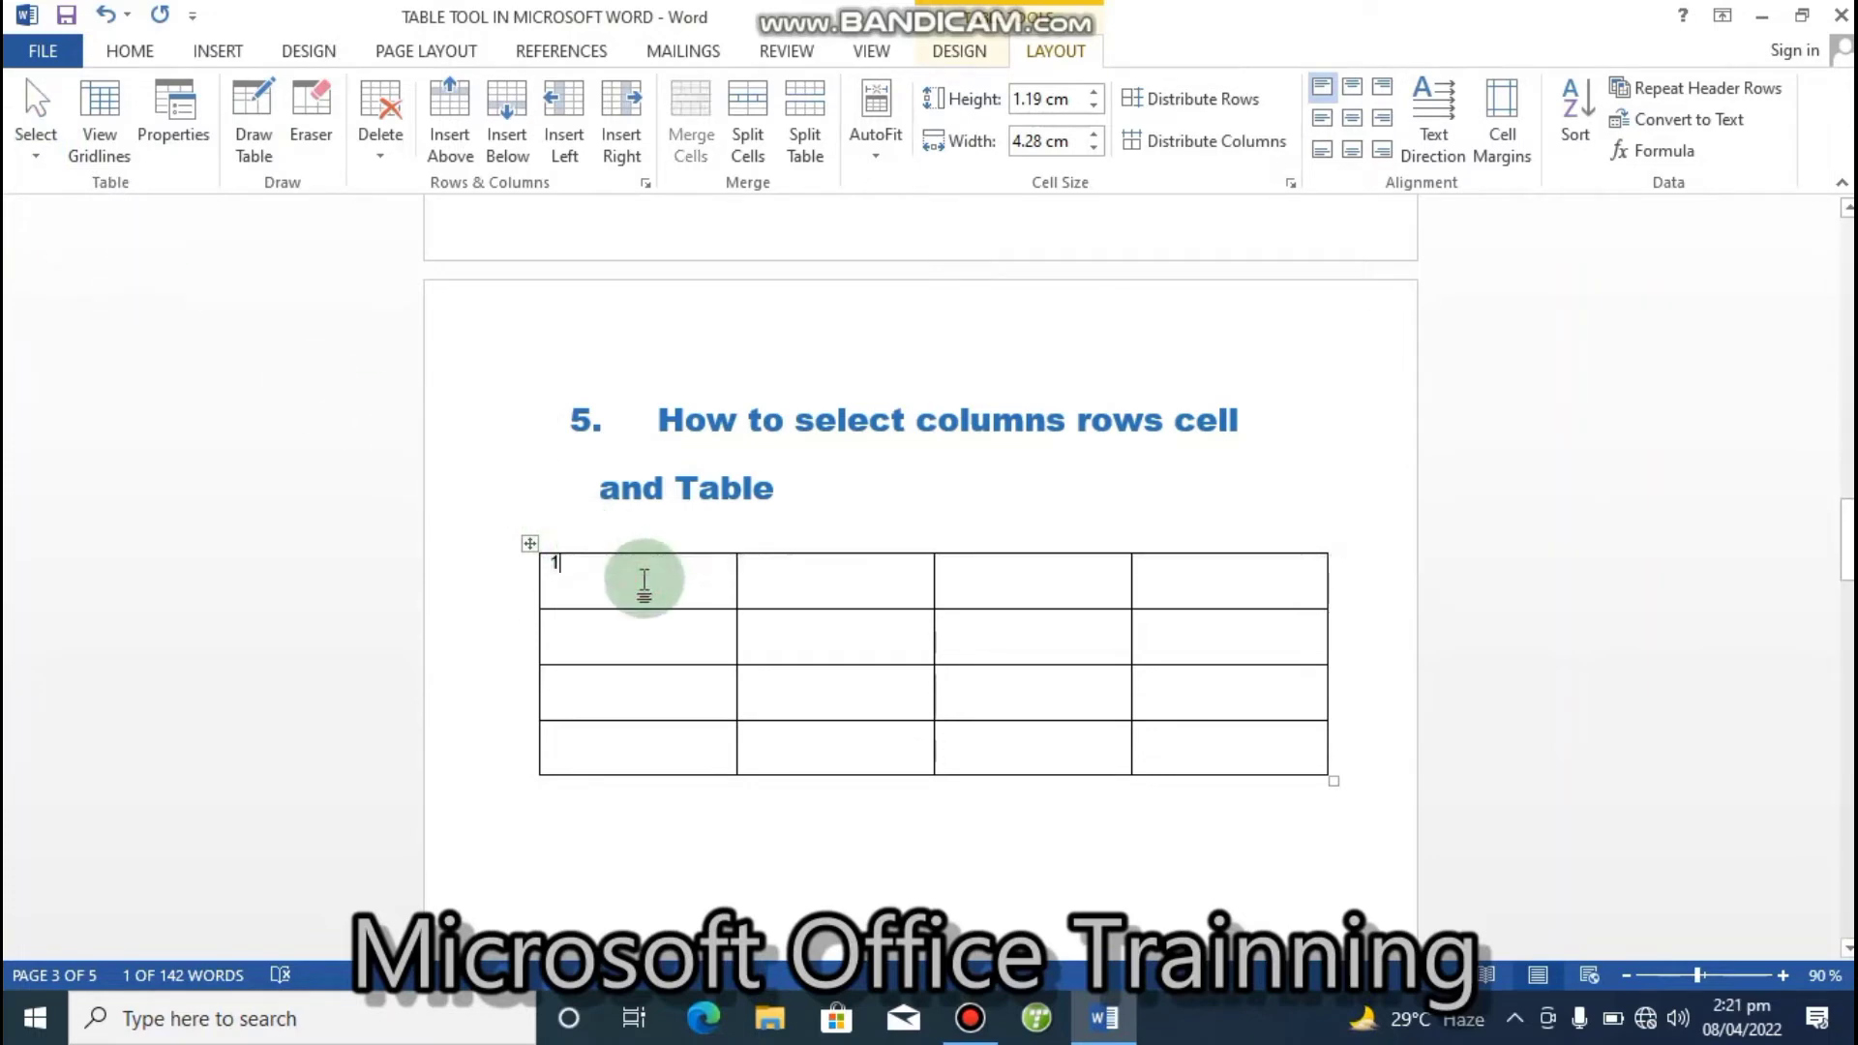
- Select the table's first column with the Select Column command, and clear the selection again
left_click(37, 152)
left_click(107, 219)
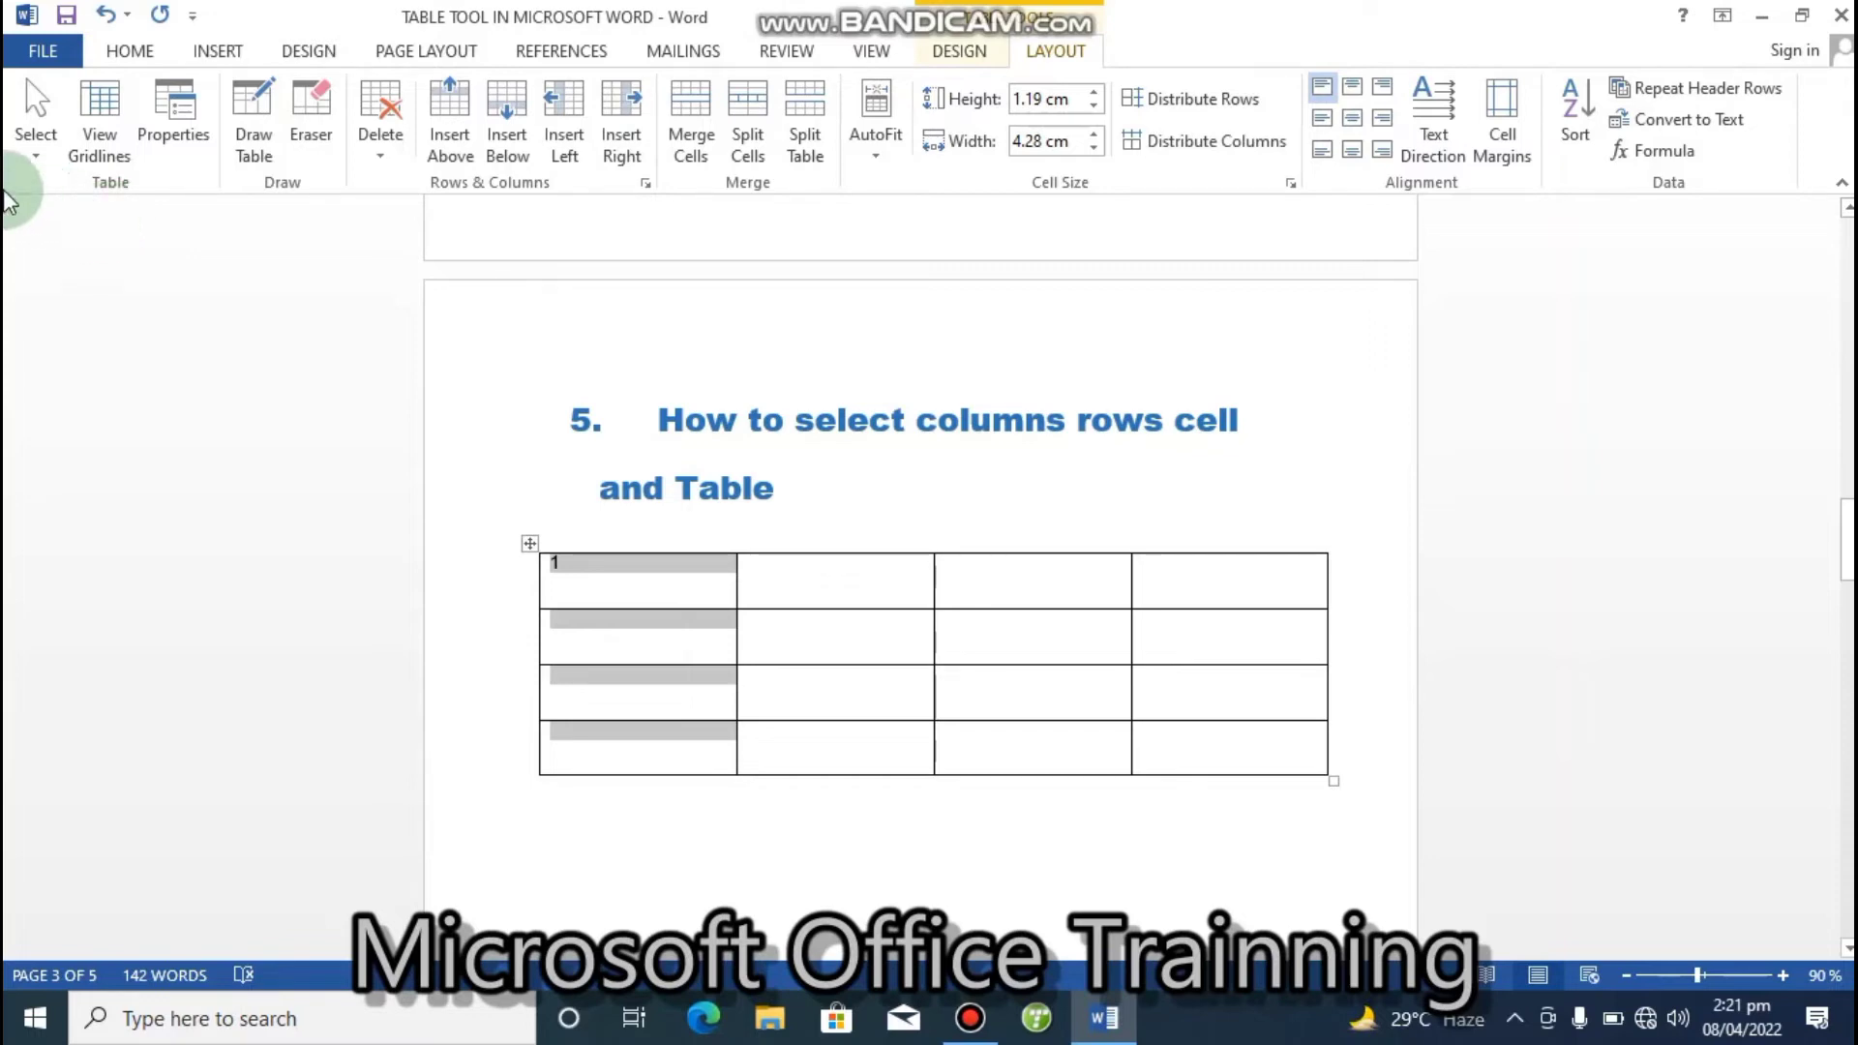
left_click(38, 161)
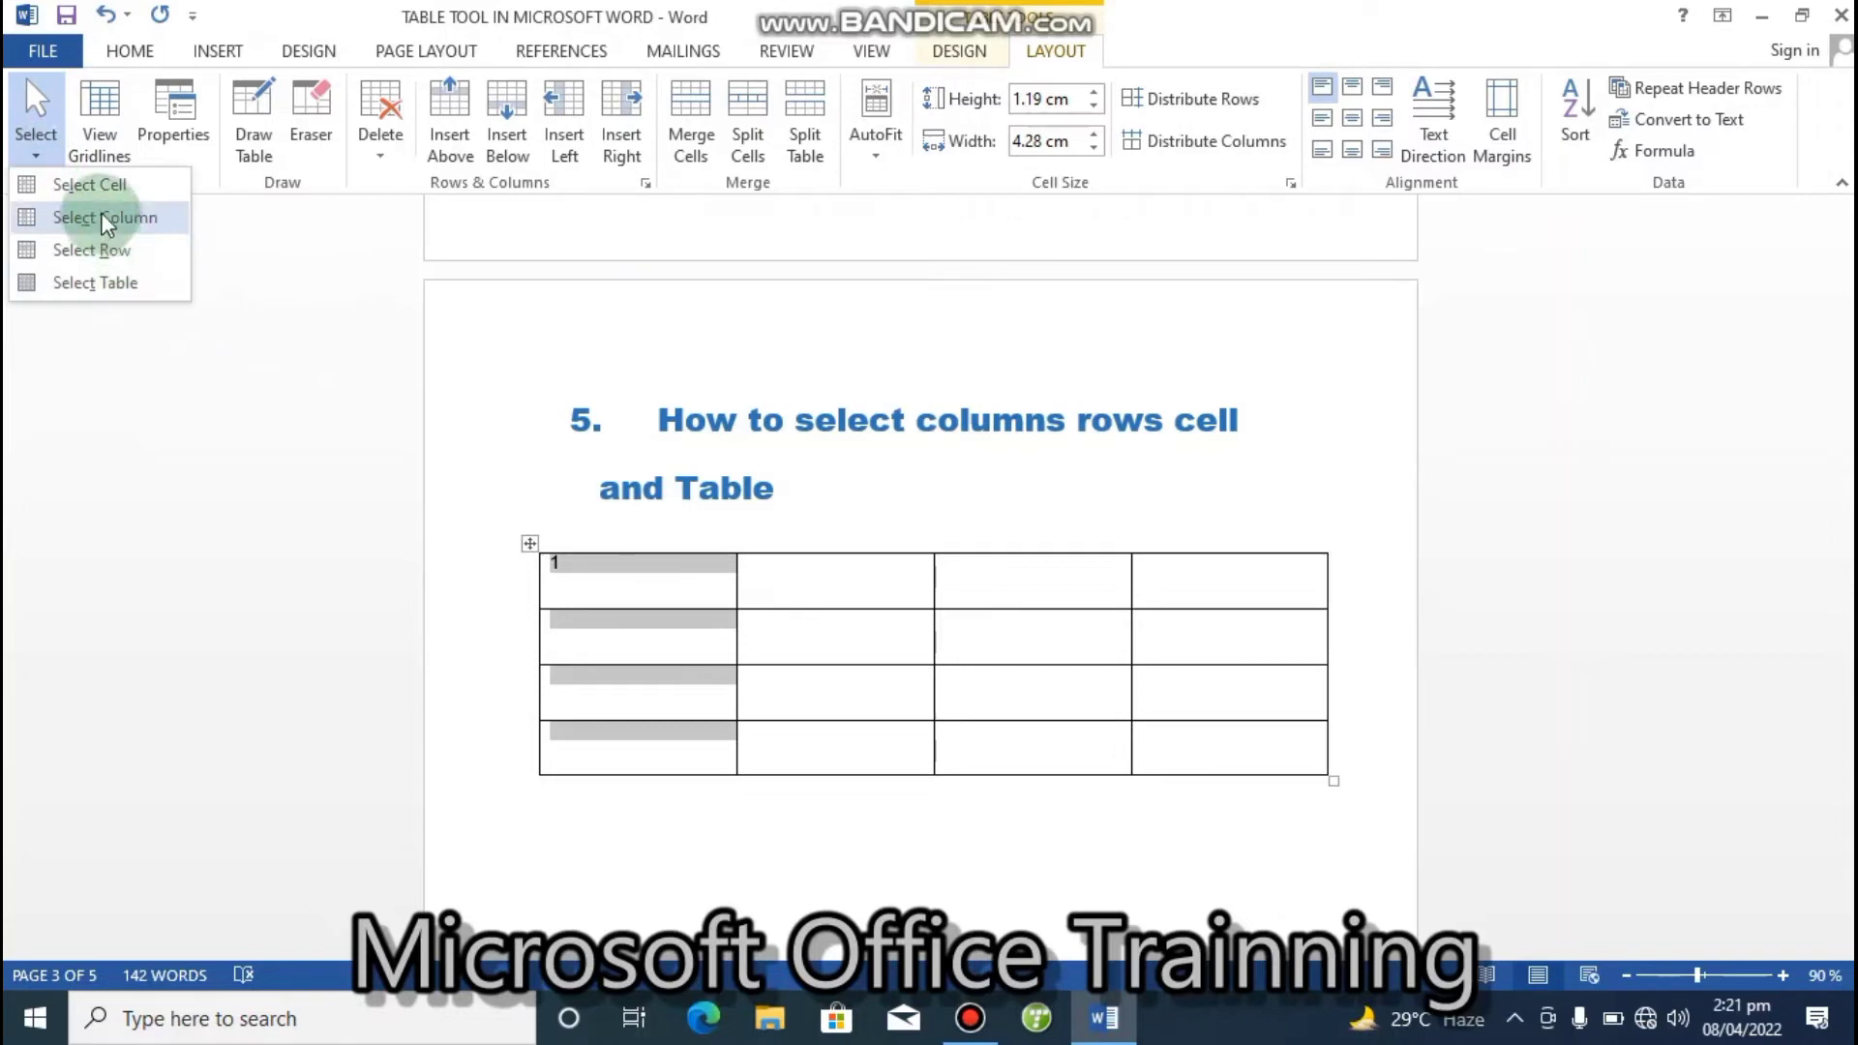
left_click(673, 573)
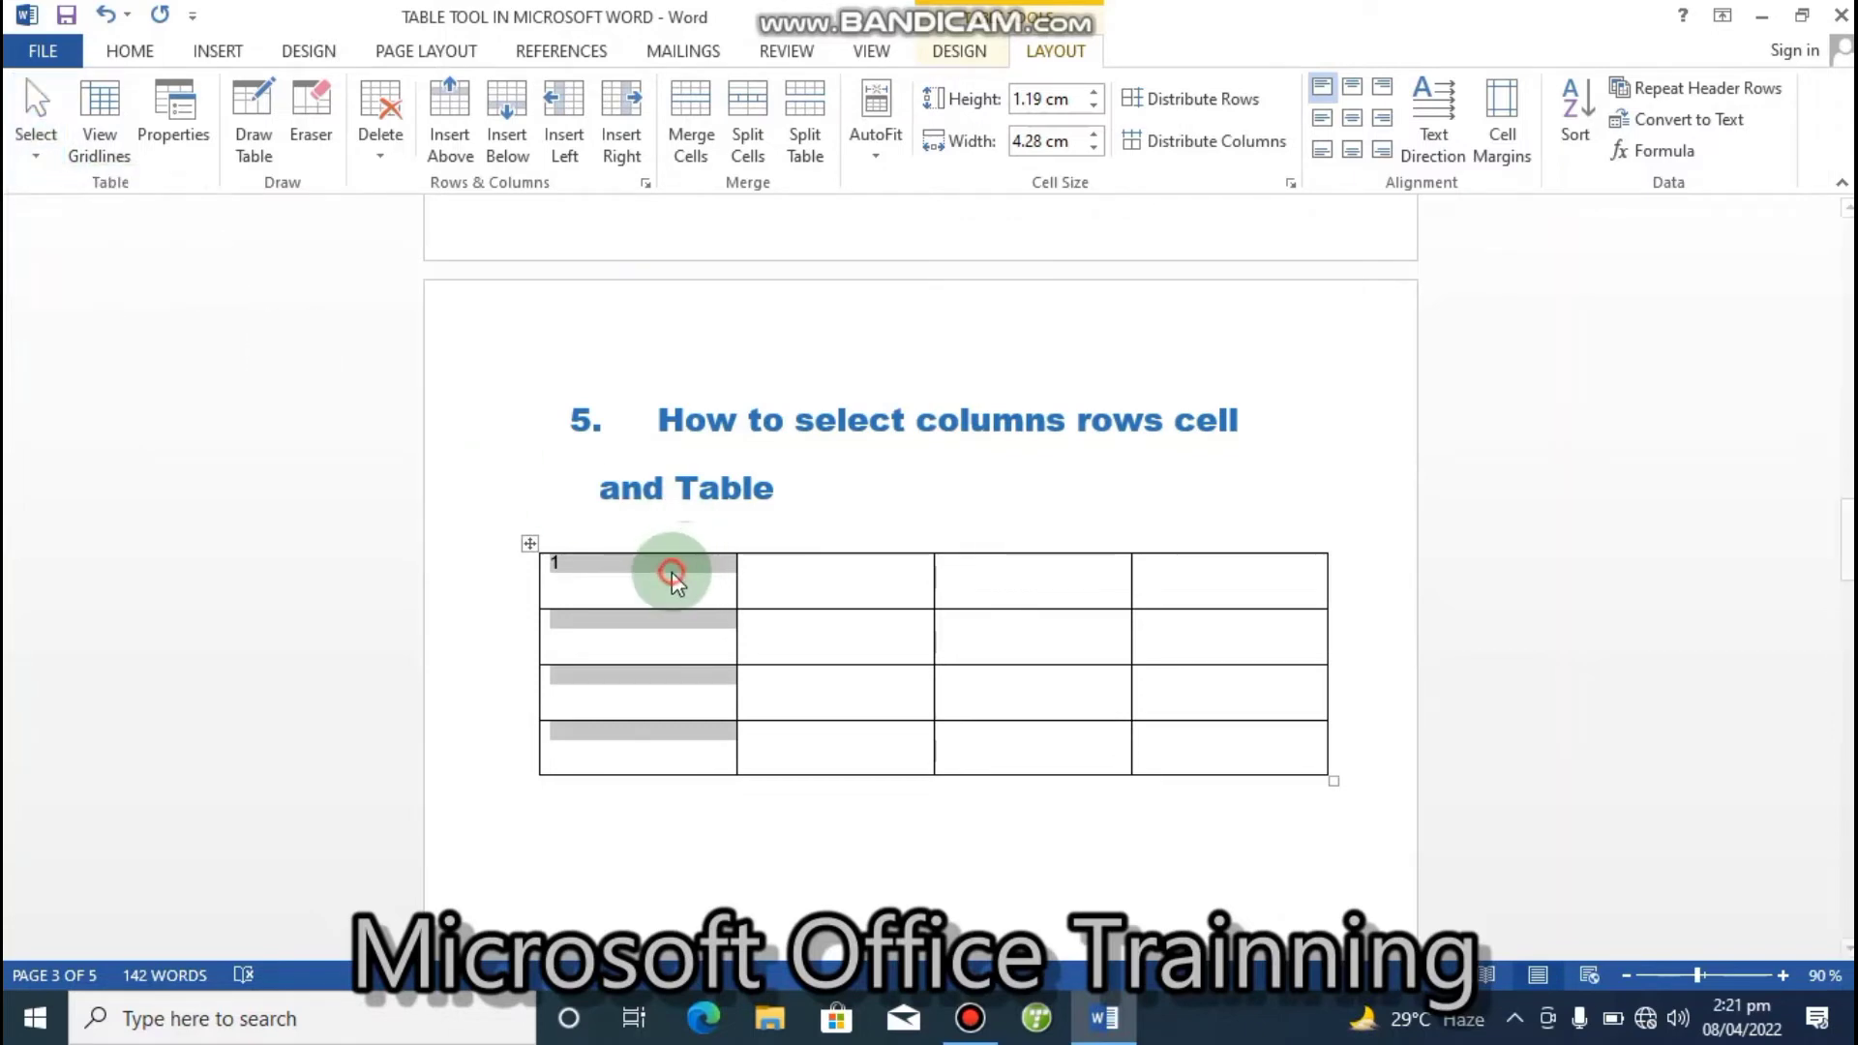
left_click(665, 589)
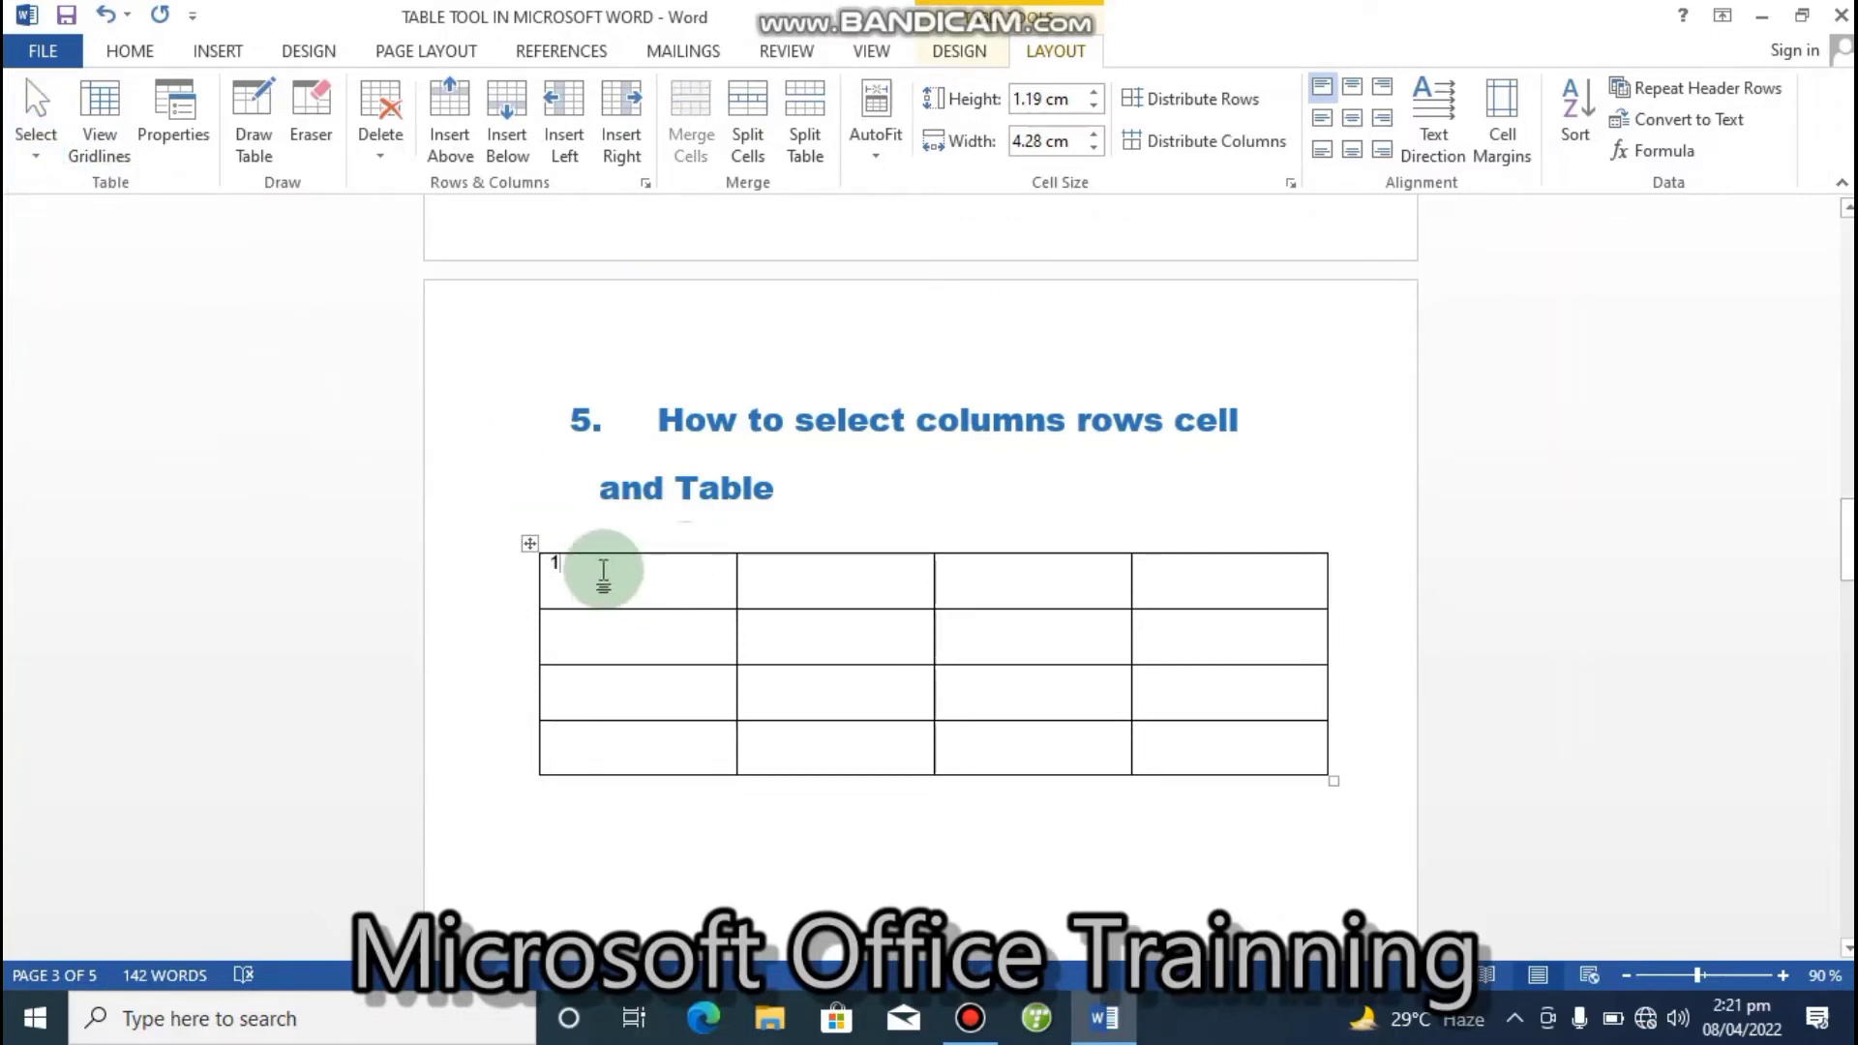
- Select only the cell containing 1 with the Select Cell command, and then the whole table with Select Table
left_click(42, 154)
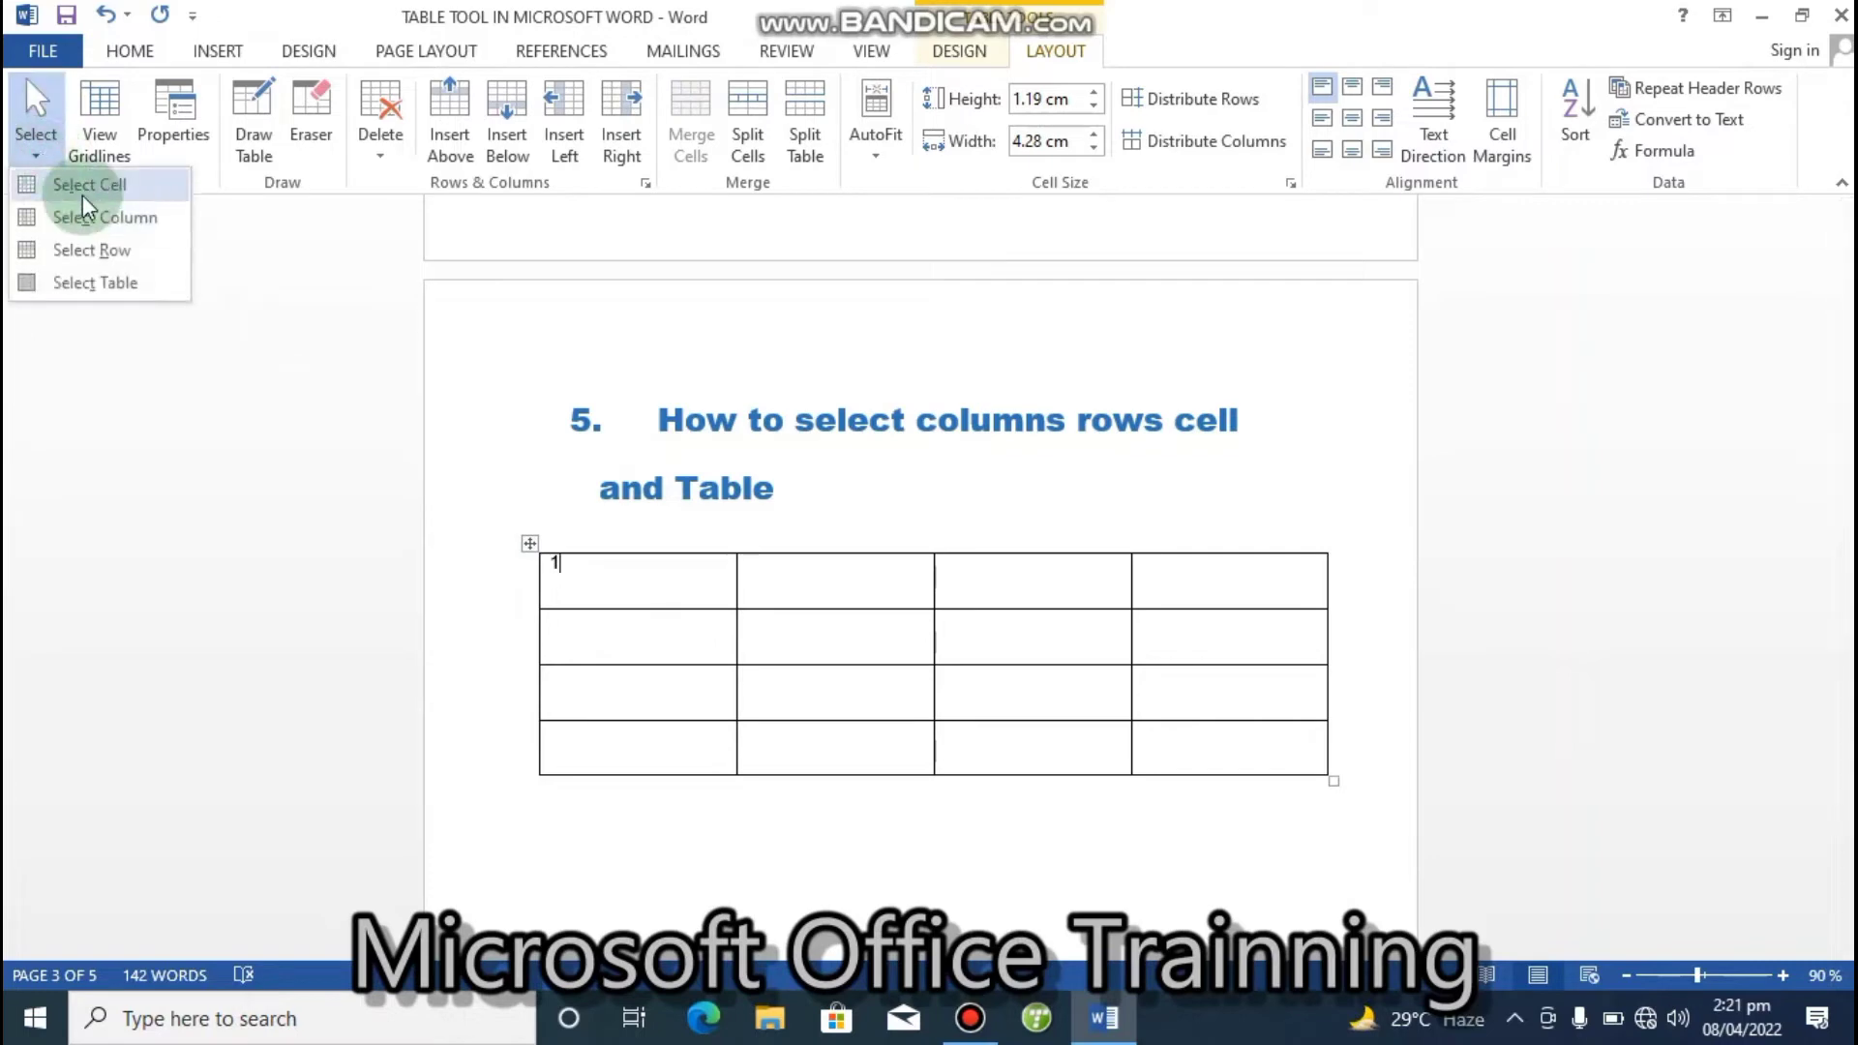
left_click(84, 194)
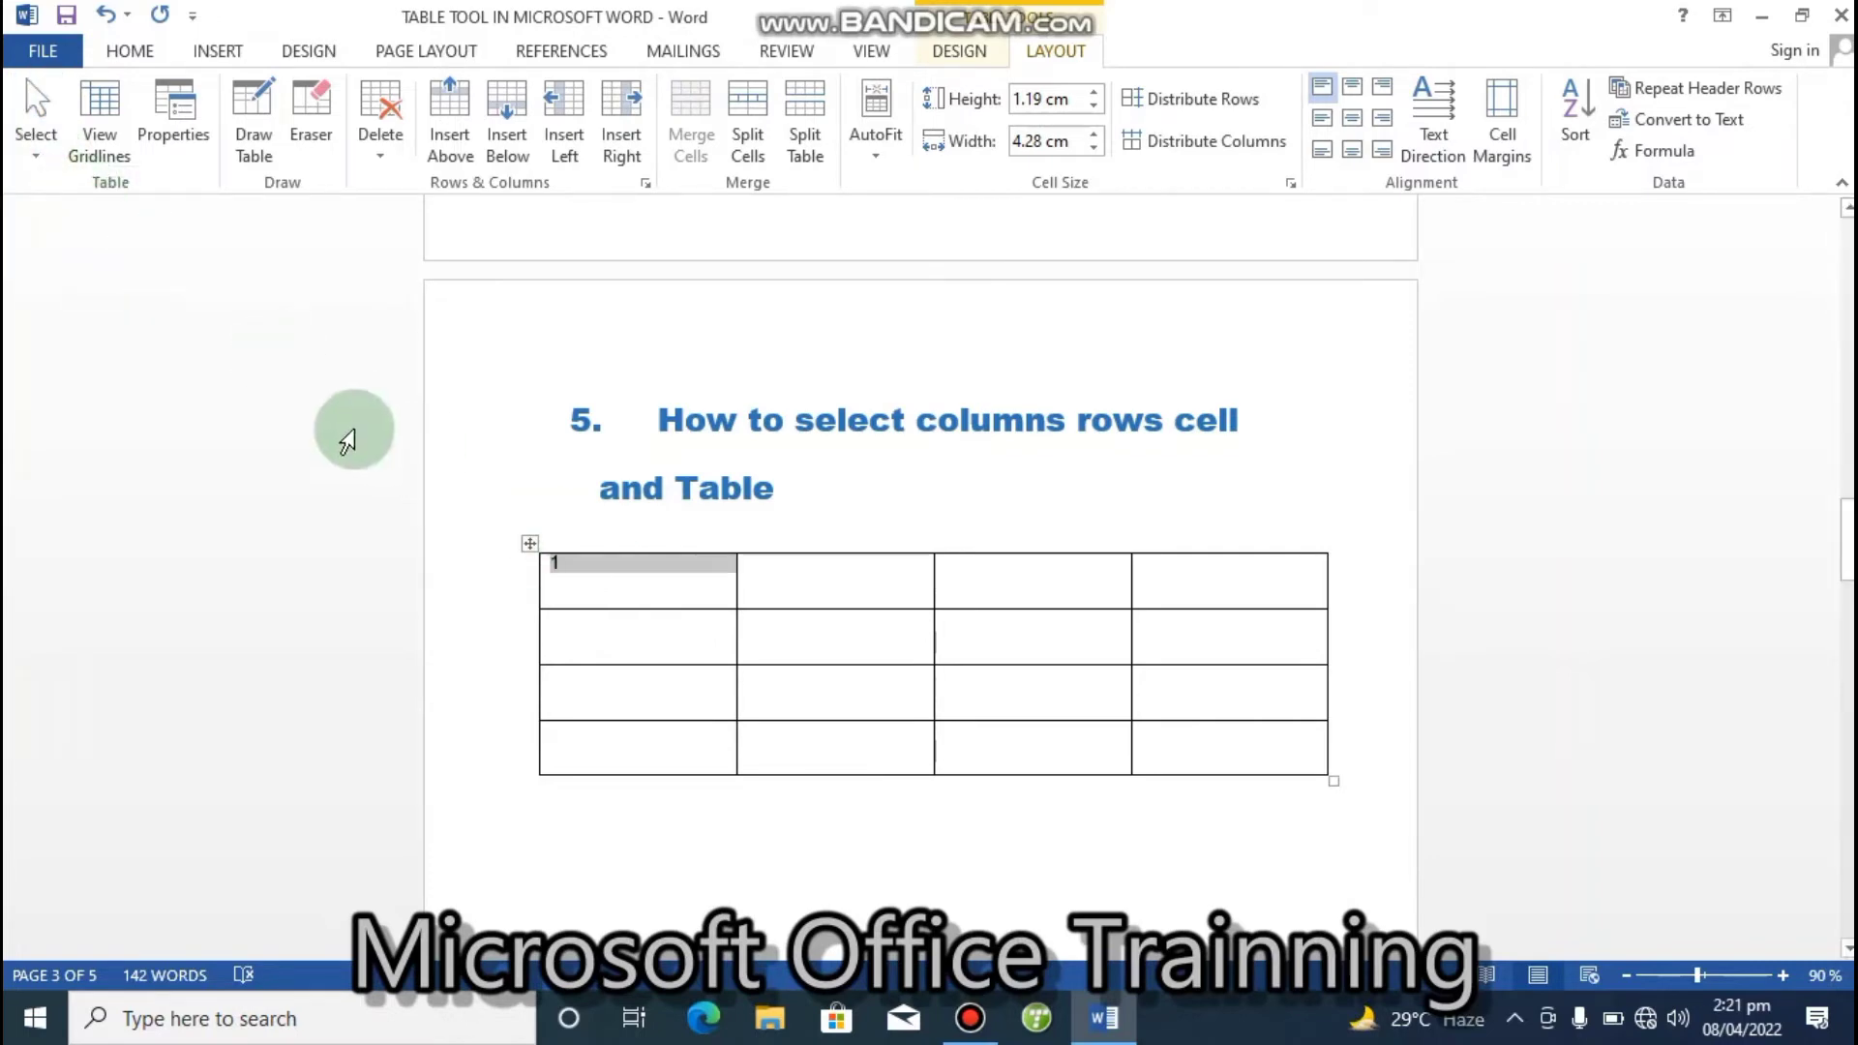
left_click(665, 592)
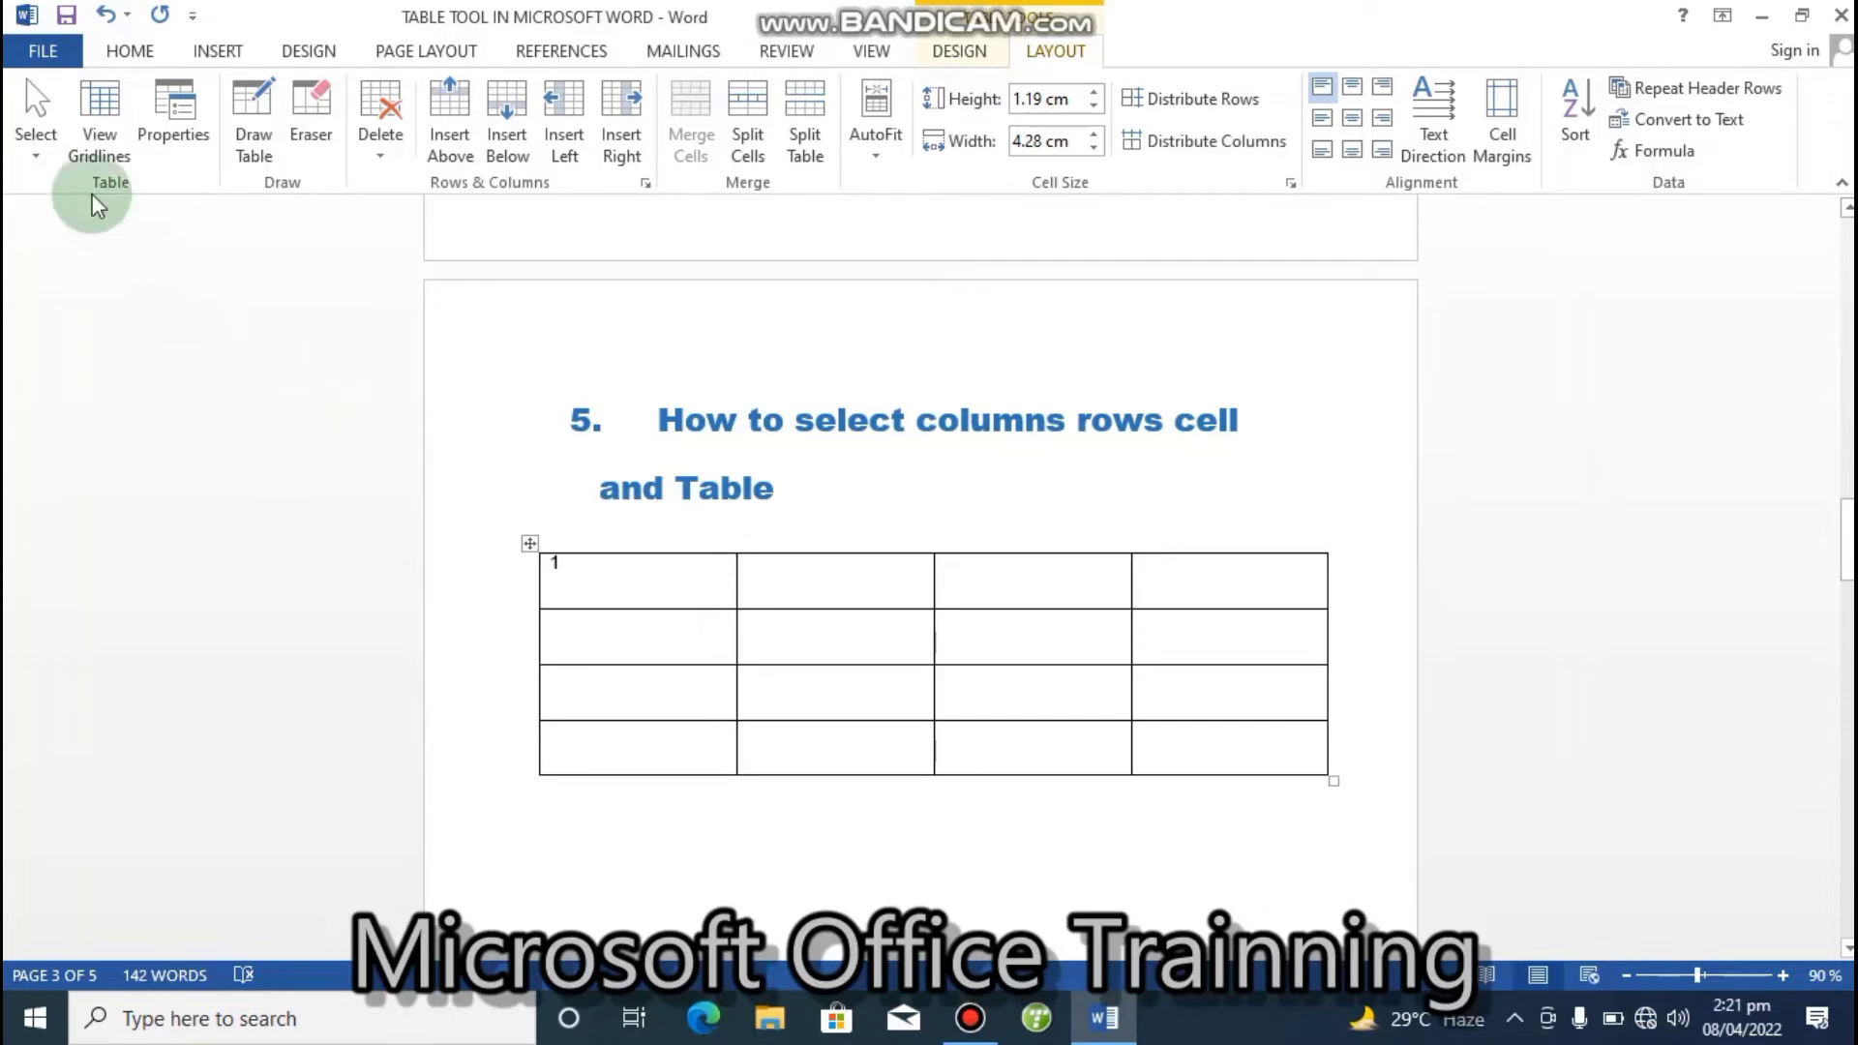
left_click(37, 157)
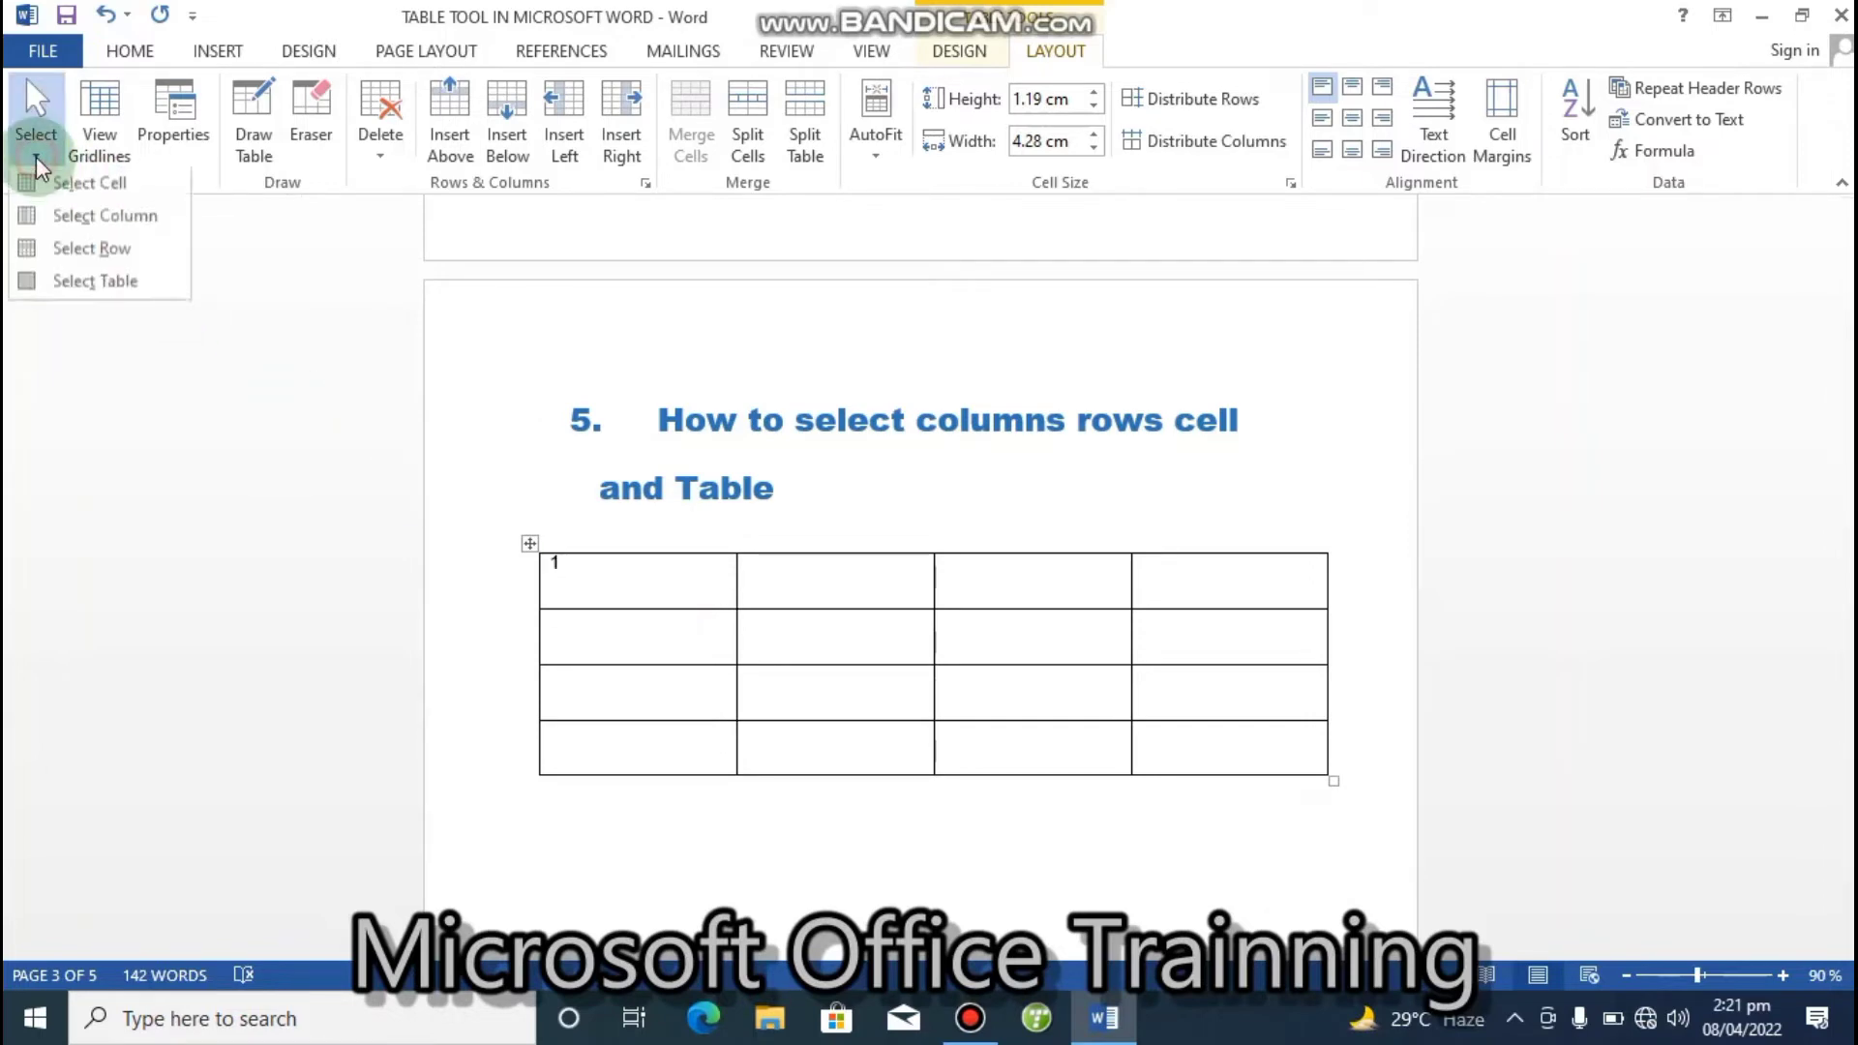
left_click(89, 280)
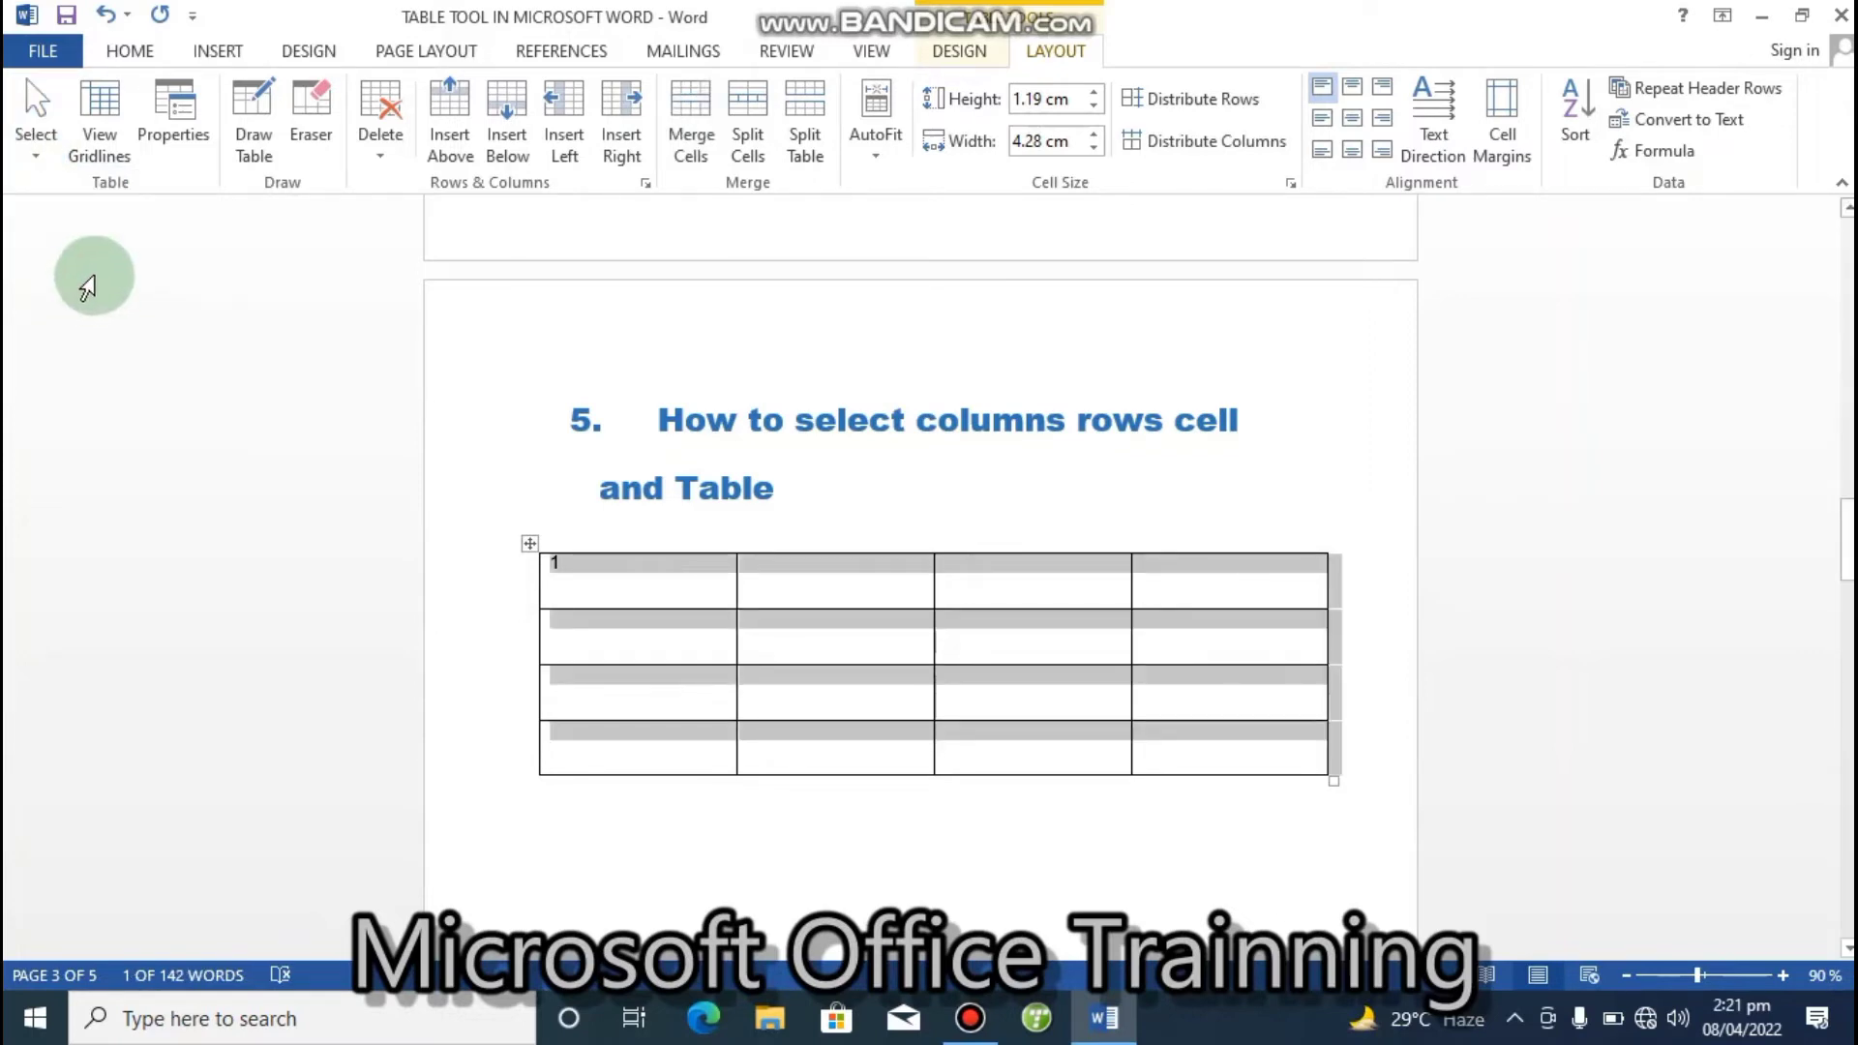
left_click(380, 153)
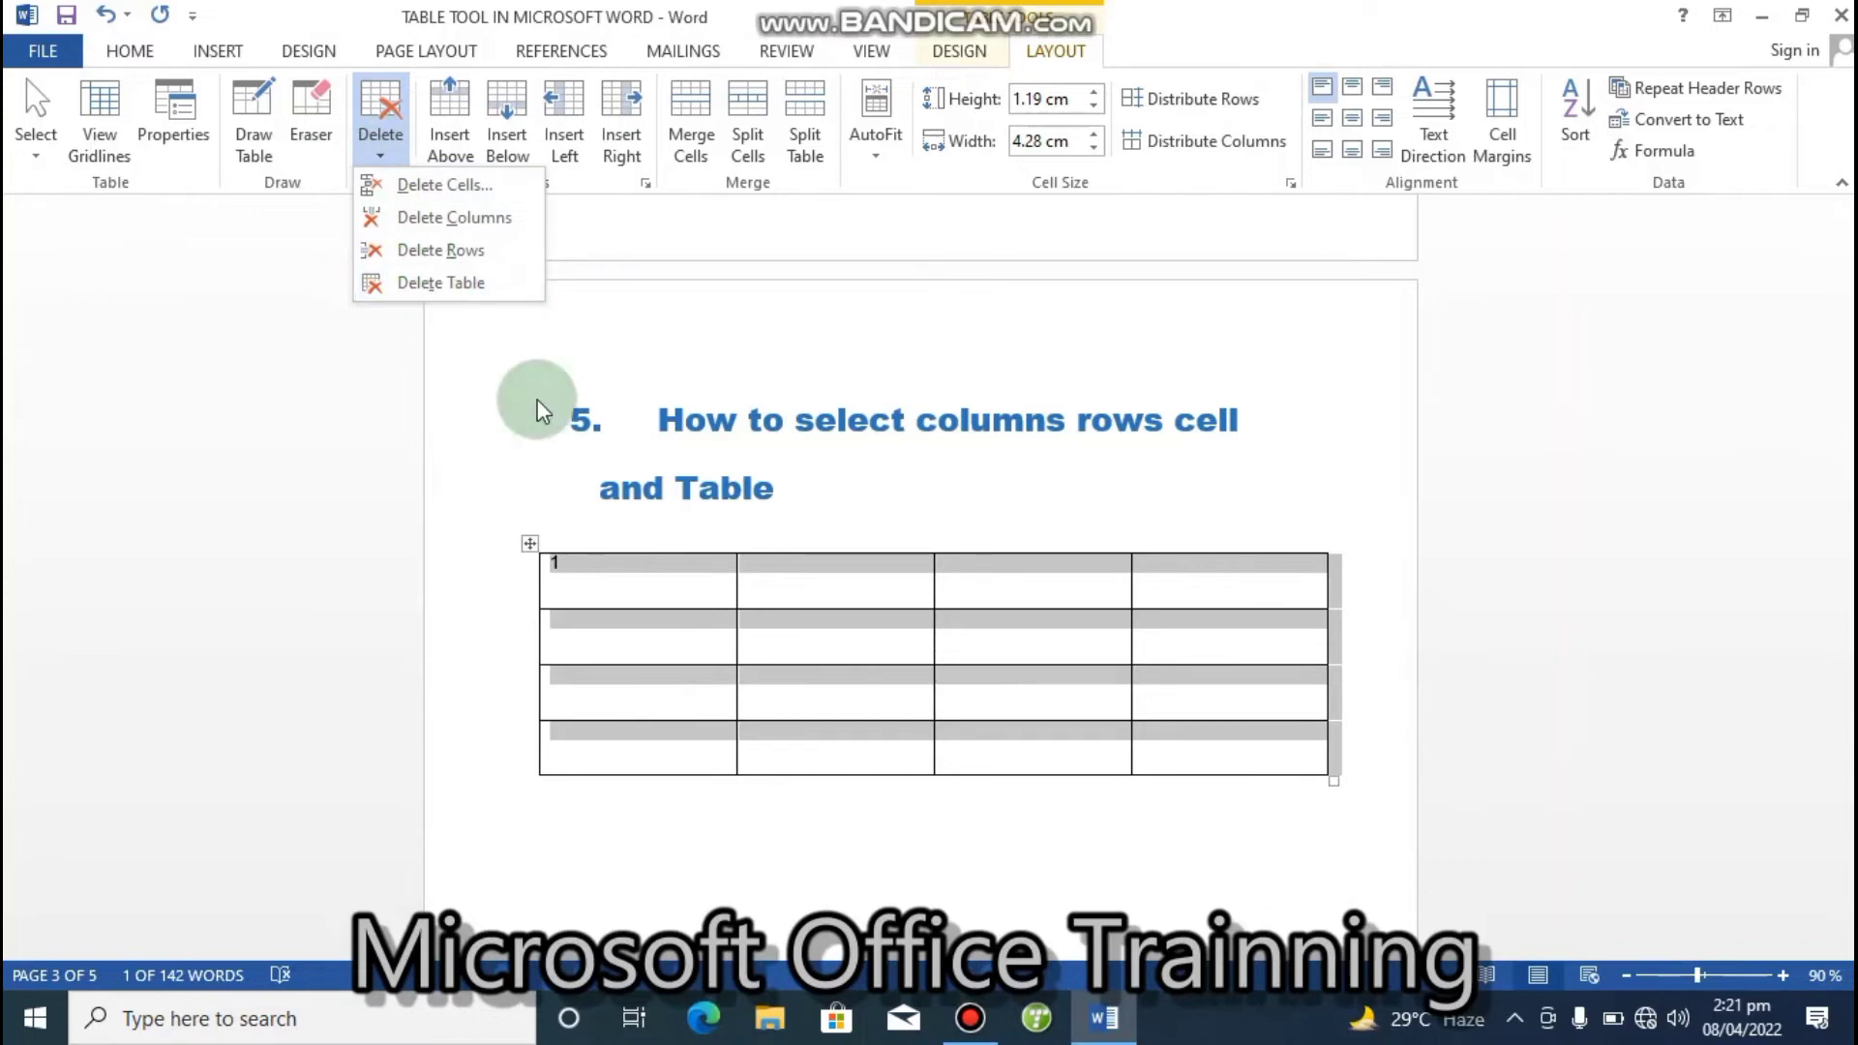
left_click(1083, 821)
- Add a run of blank lines after heading 6, pushing heading 7 and the following topics to the next page
left_click_drag(1844, 547, 1844, 683)
left_click(922, 459)
left_click(1115, 510)
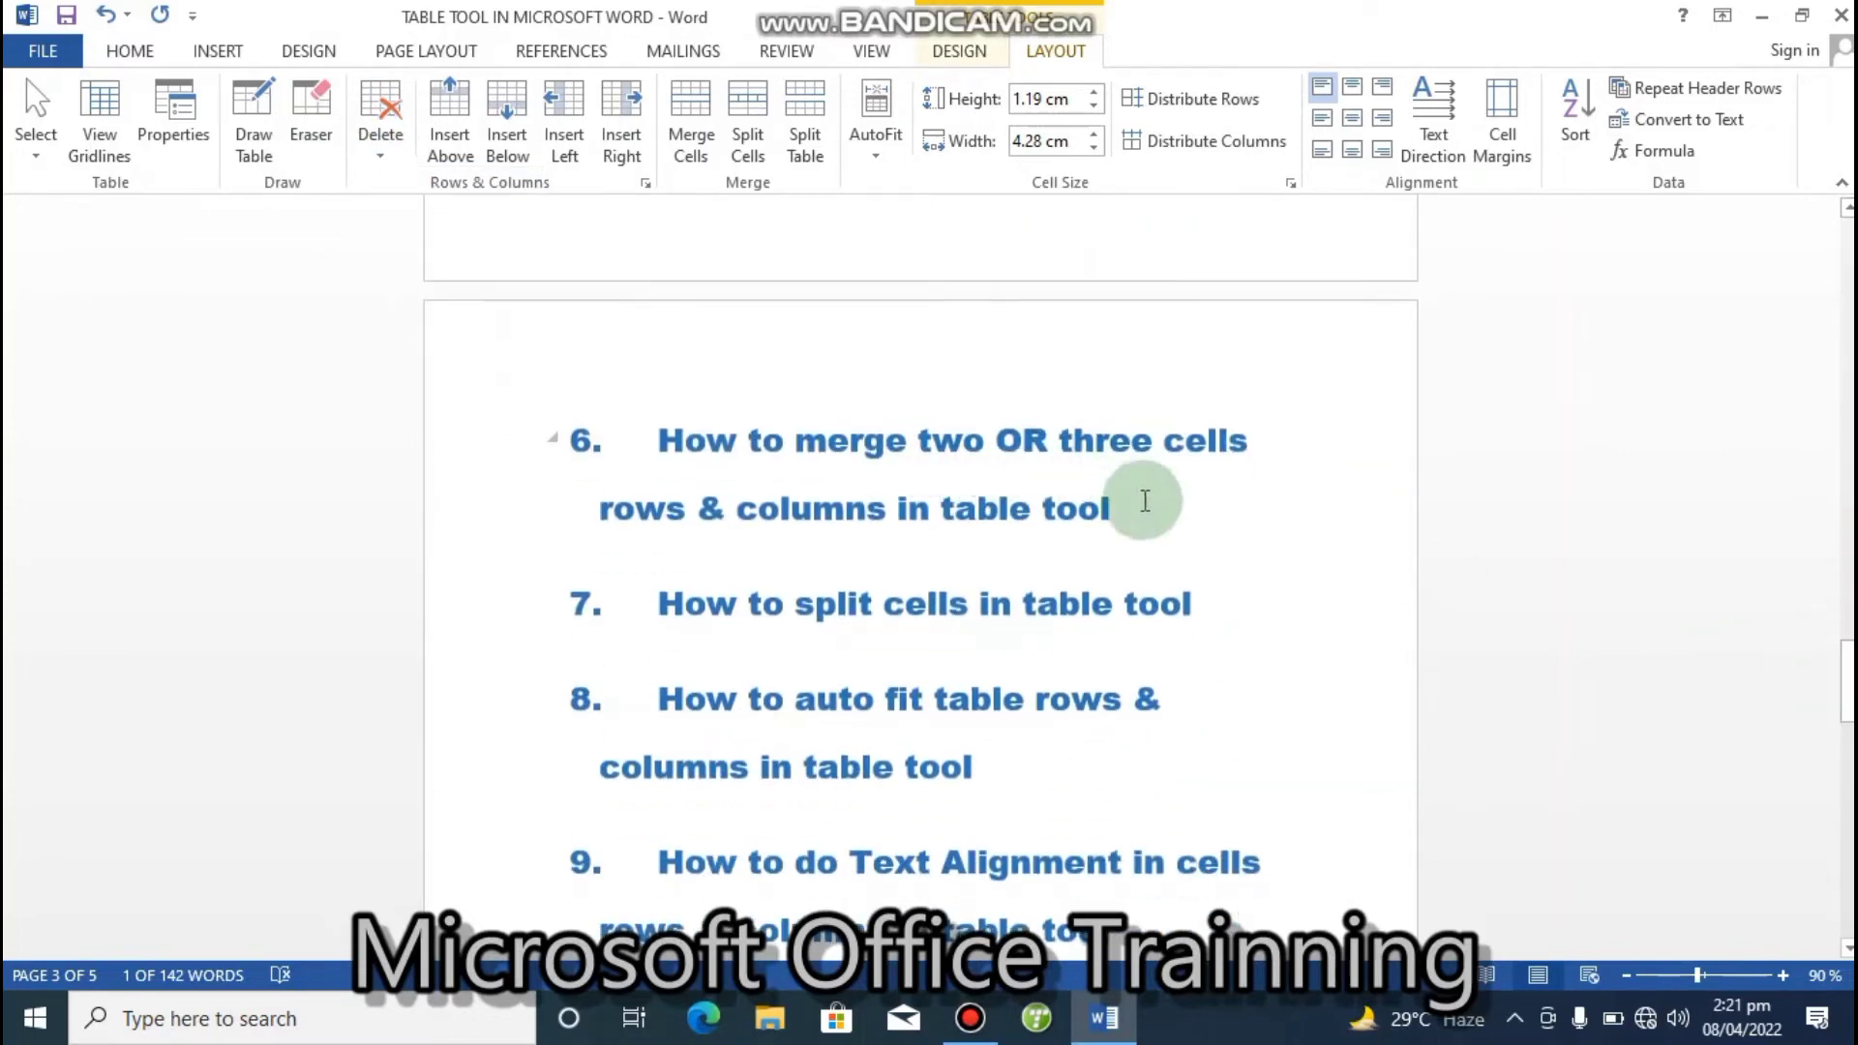
key("Return")
key("Return")
key("Return")
key("Return")
key("Return")
key("Return")
key("Return")
key("Return")
key("Return")
key("Return")
key("Return")
key("Return")
key("Return")
key("Return")
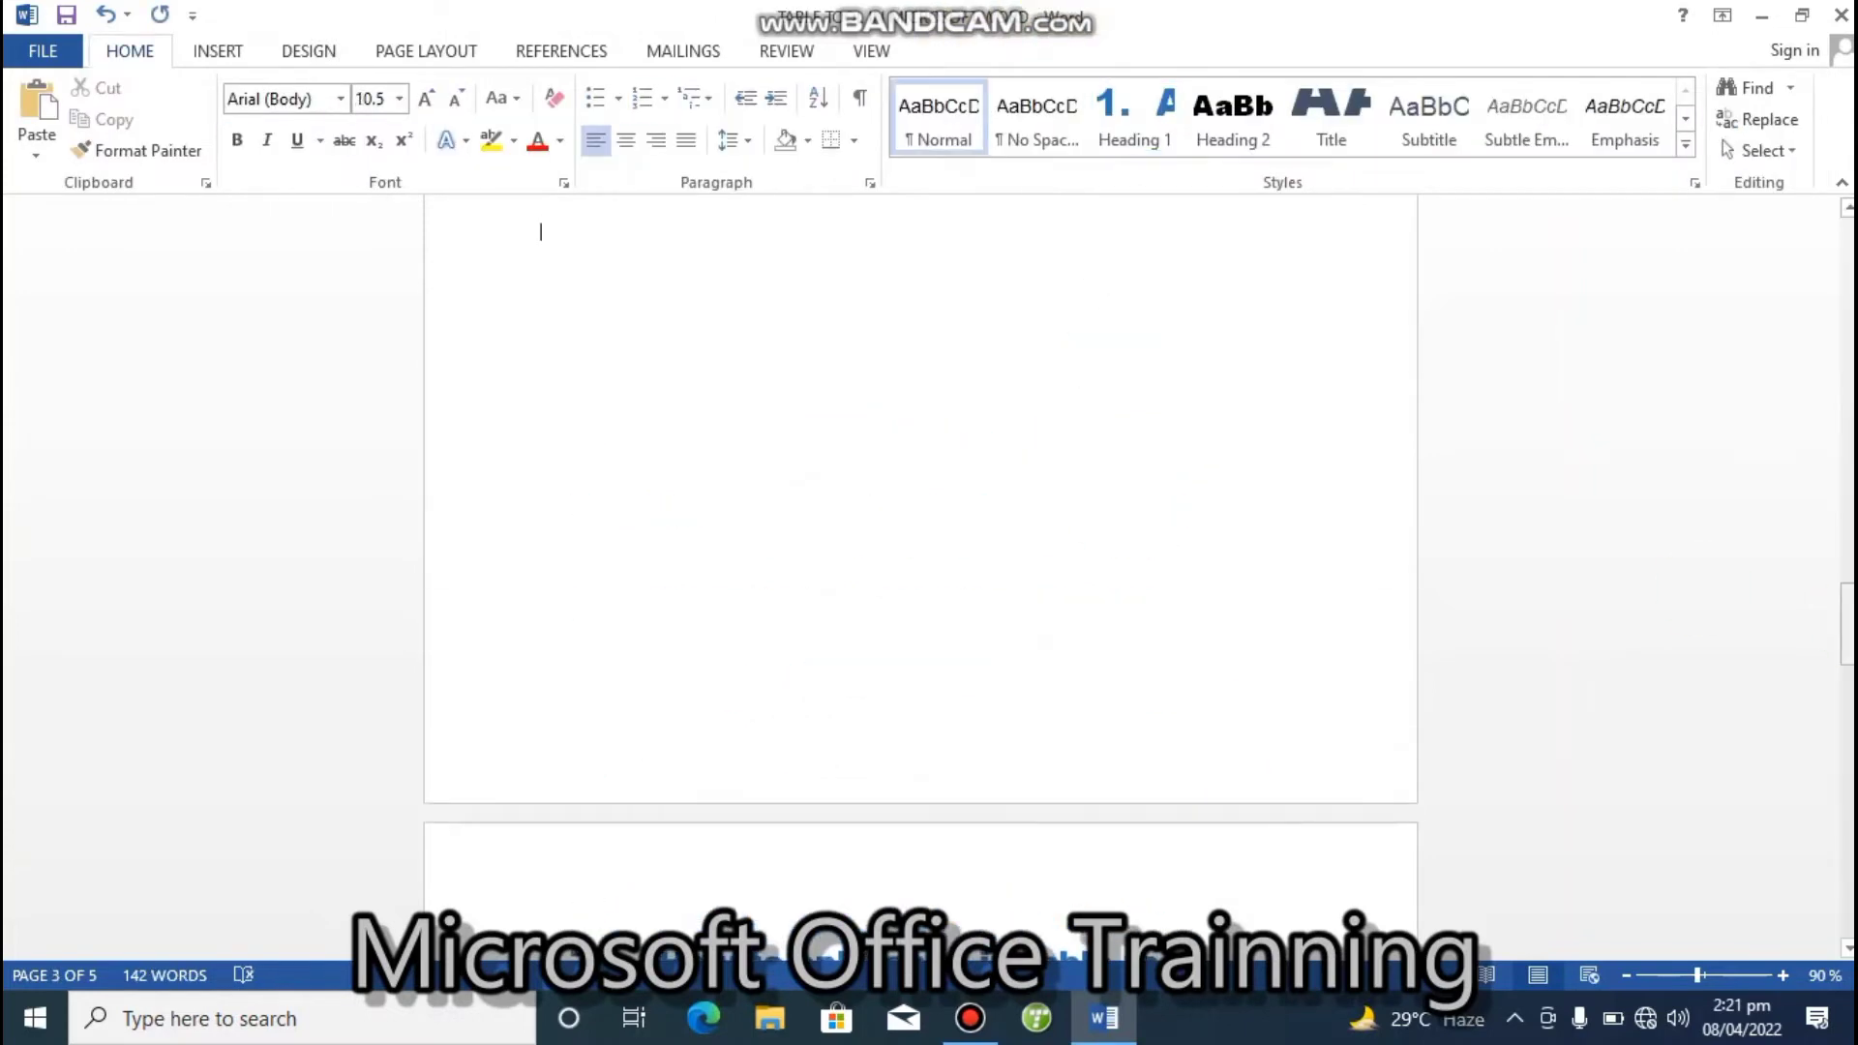
- Insert a table with six columns and six rows below heading 6 and enlarge it with taller rows and wider columns
left_click_drag(1846, 629, 1847, 586)
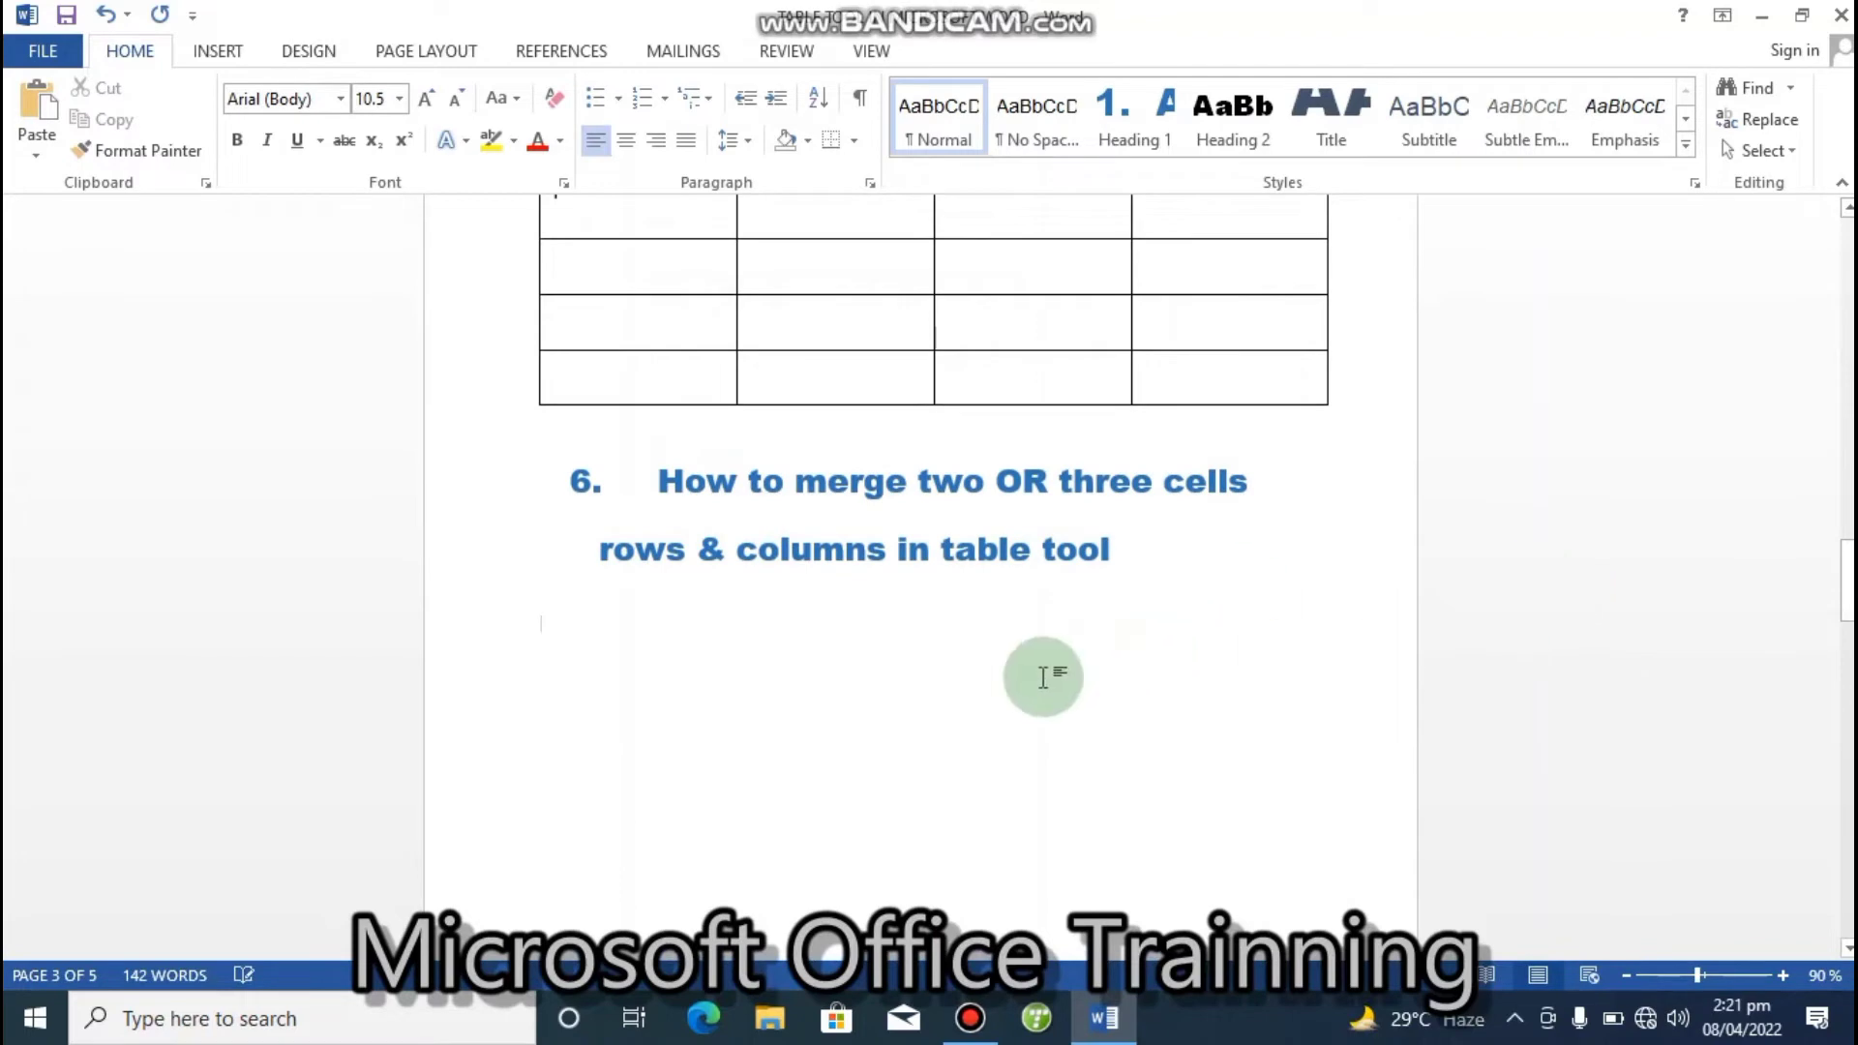
left_click(207, 56)
left_click(183, 131)
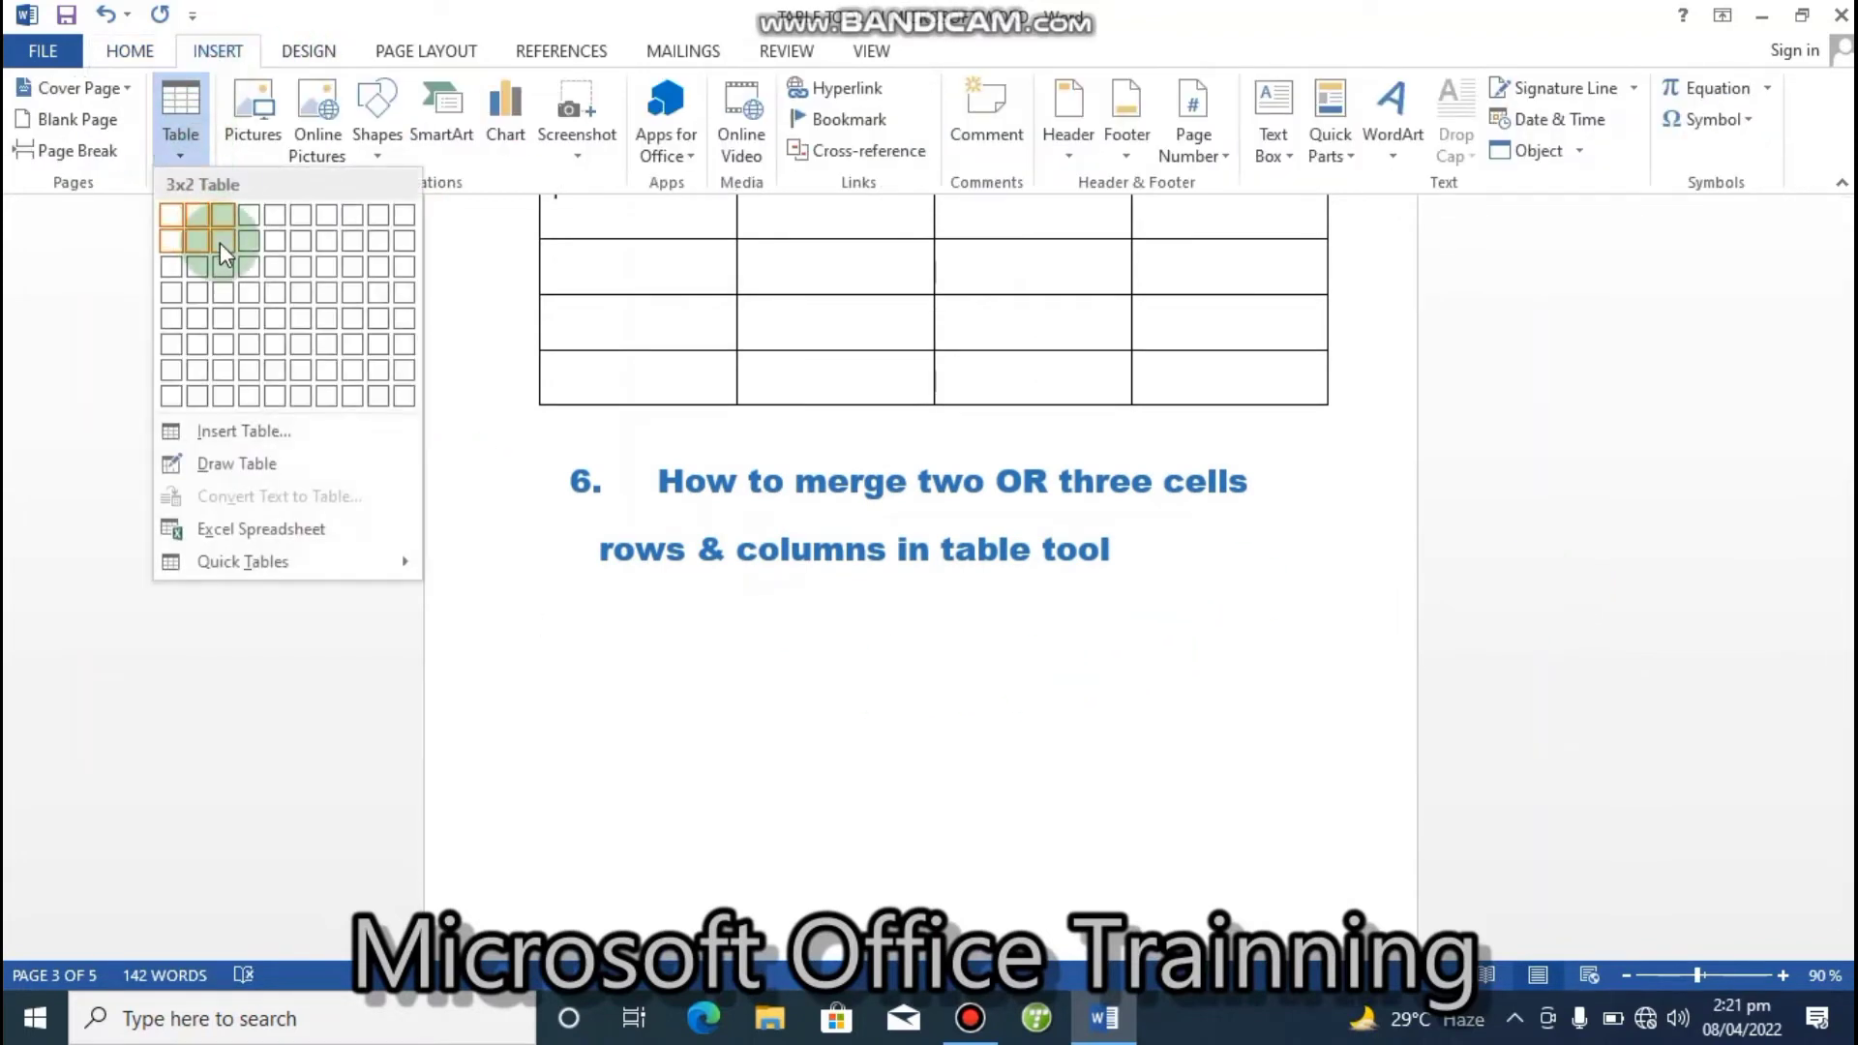
left_click(301, 346)
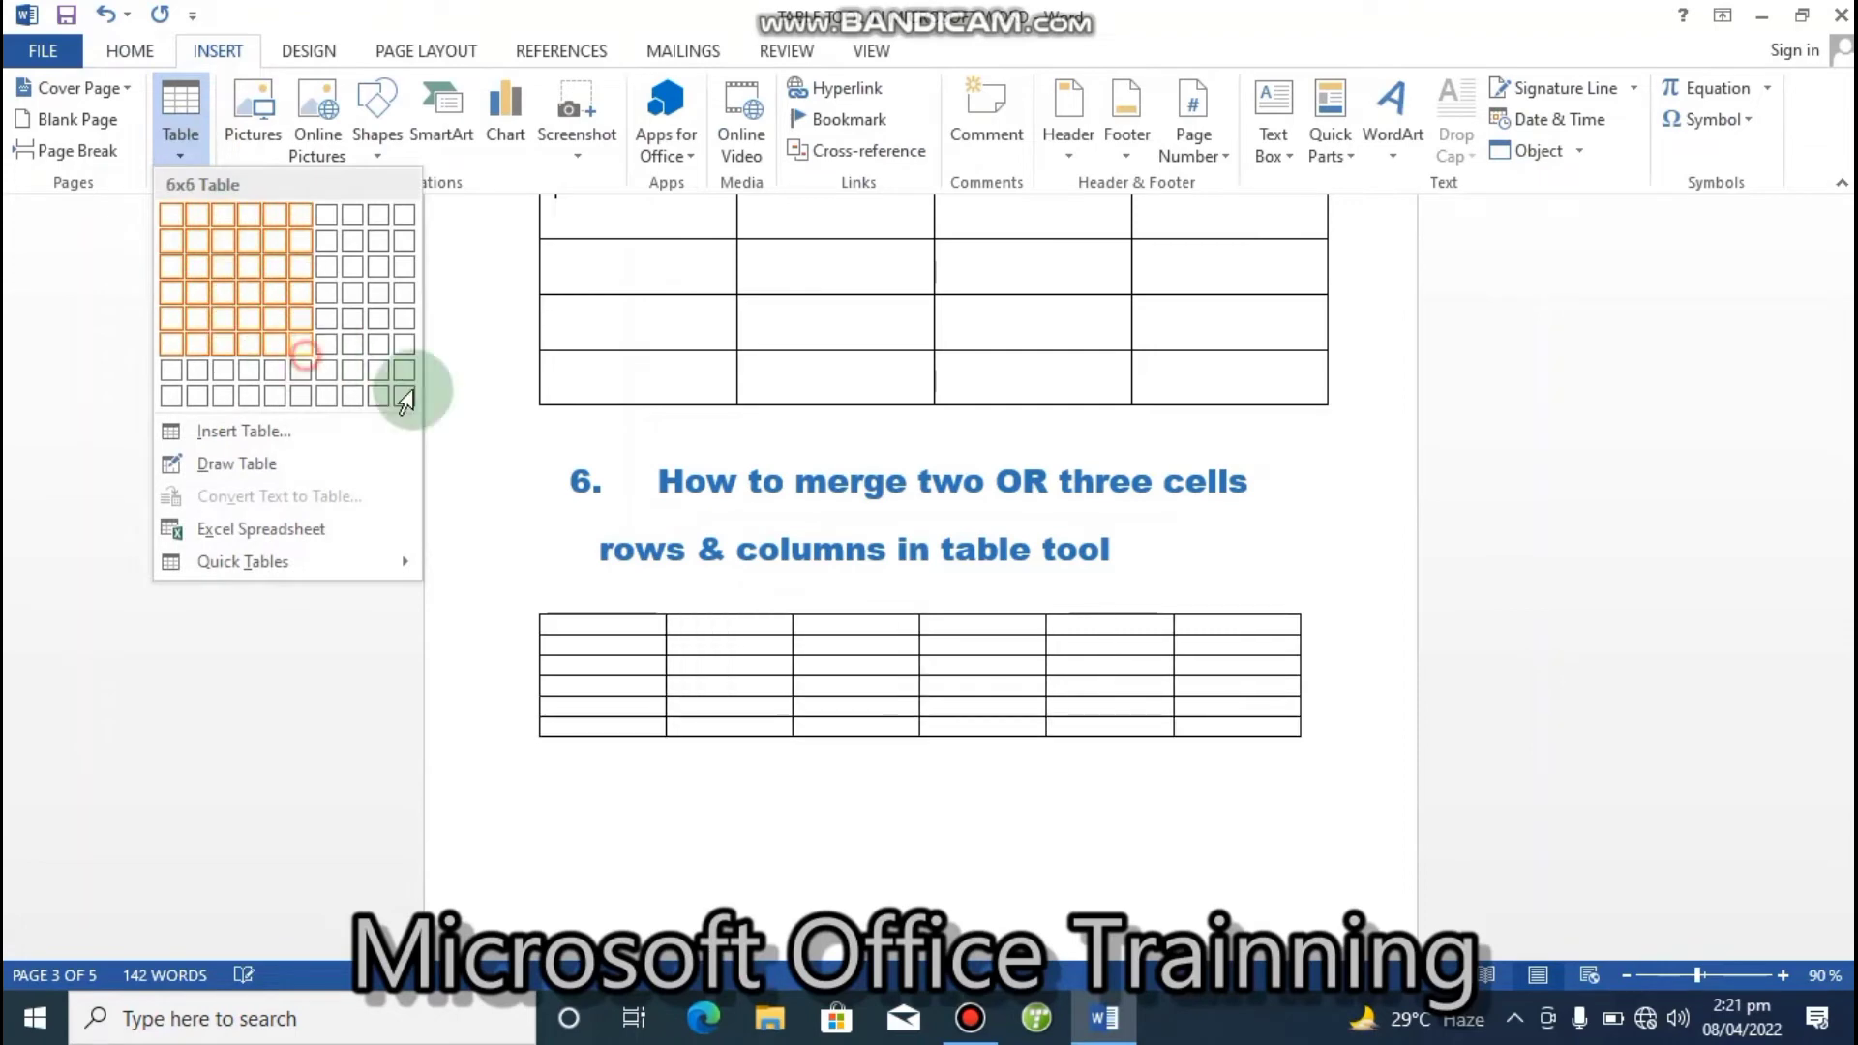
left_click_drag(1310, 739, 1346, 854)
- Number the first three cells of the new table's first row 1, 2 and 3
left_click(606, 613)
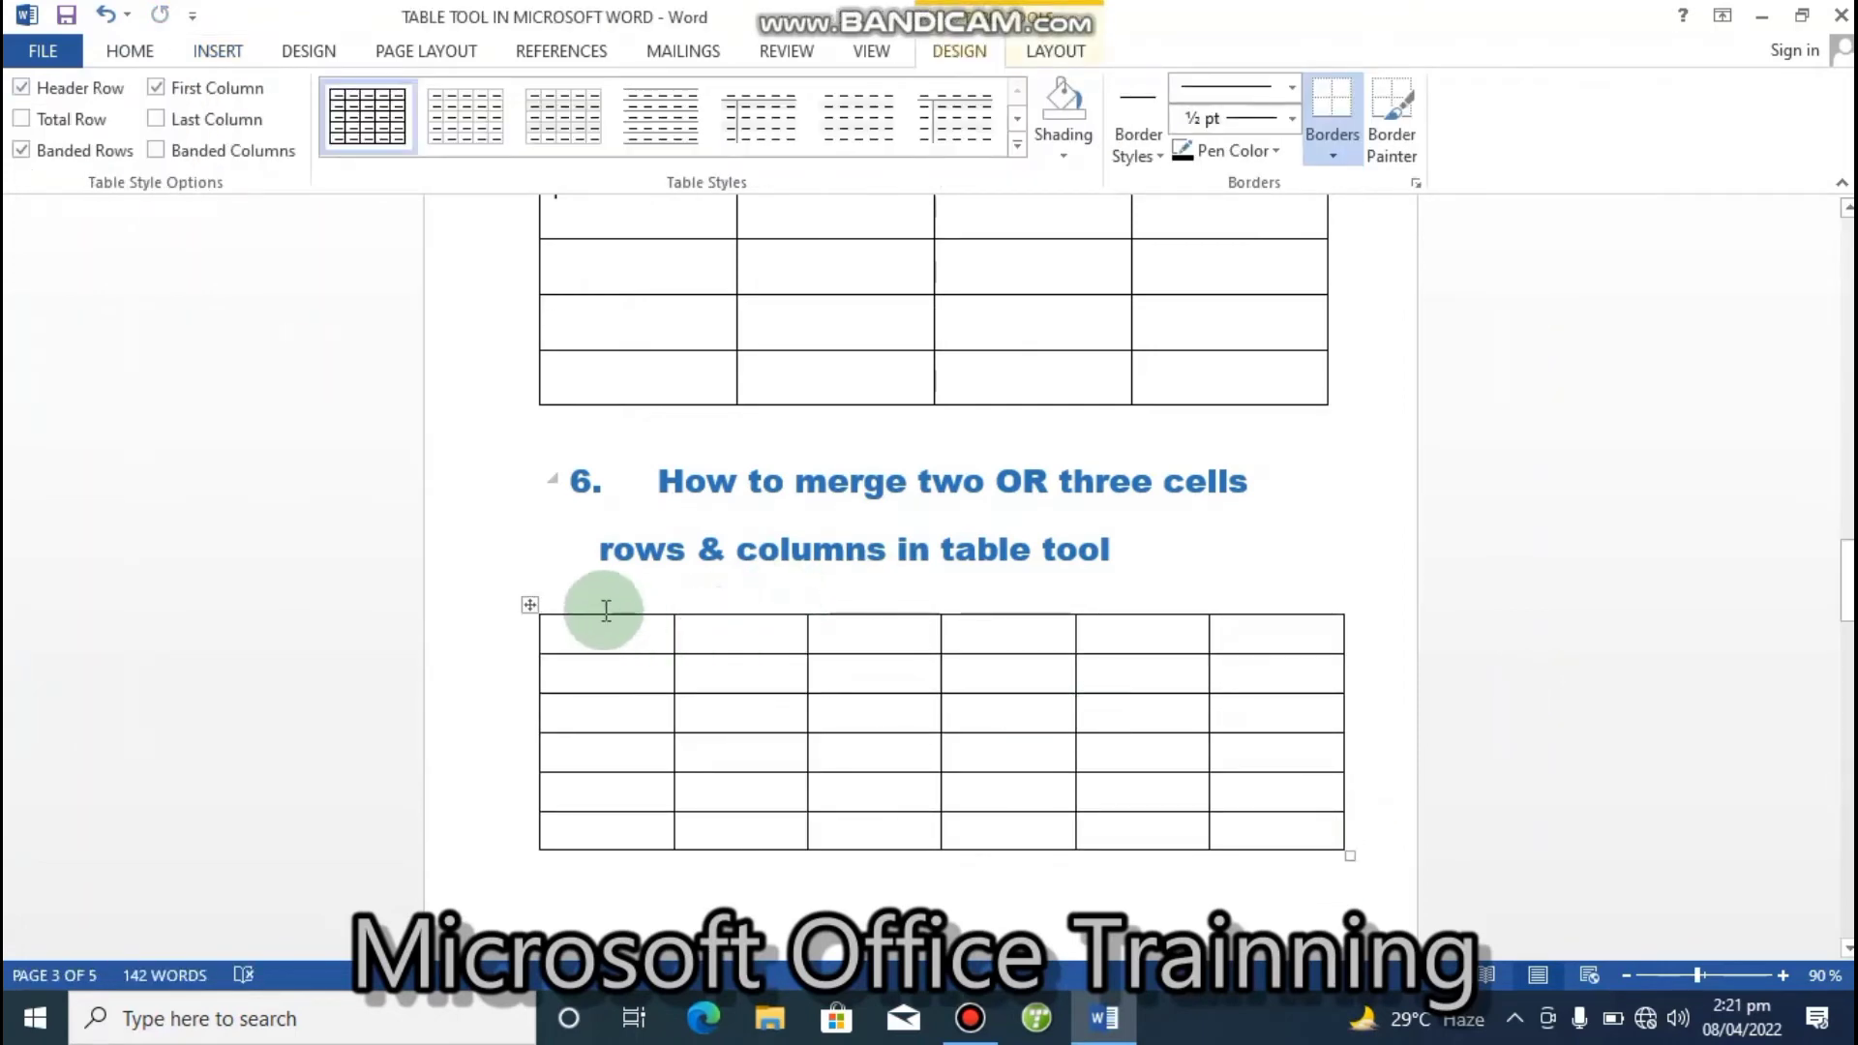
type("1")
left_click(730, 638)
type("2")
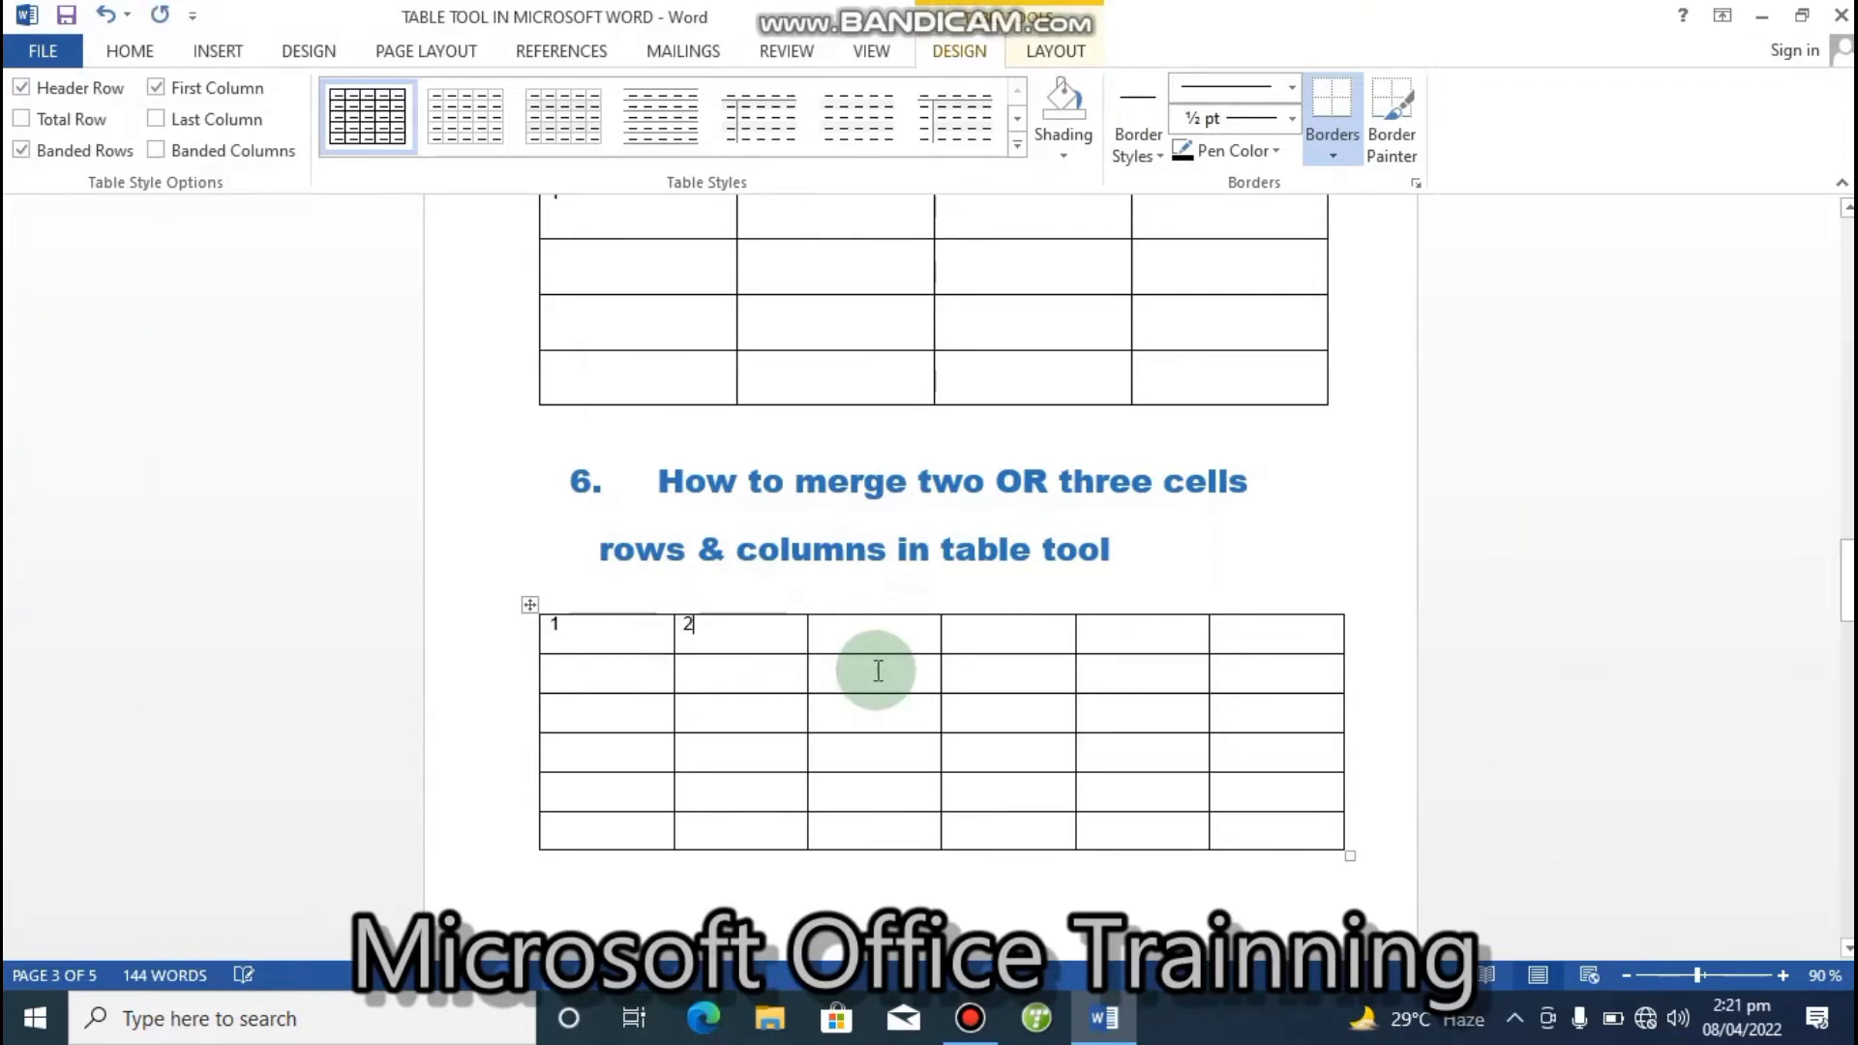
left_click(832, 648)
type("3")
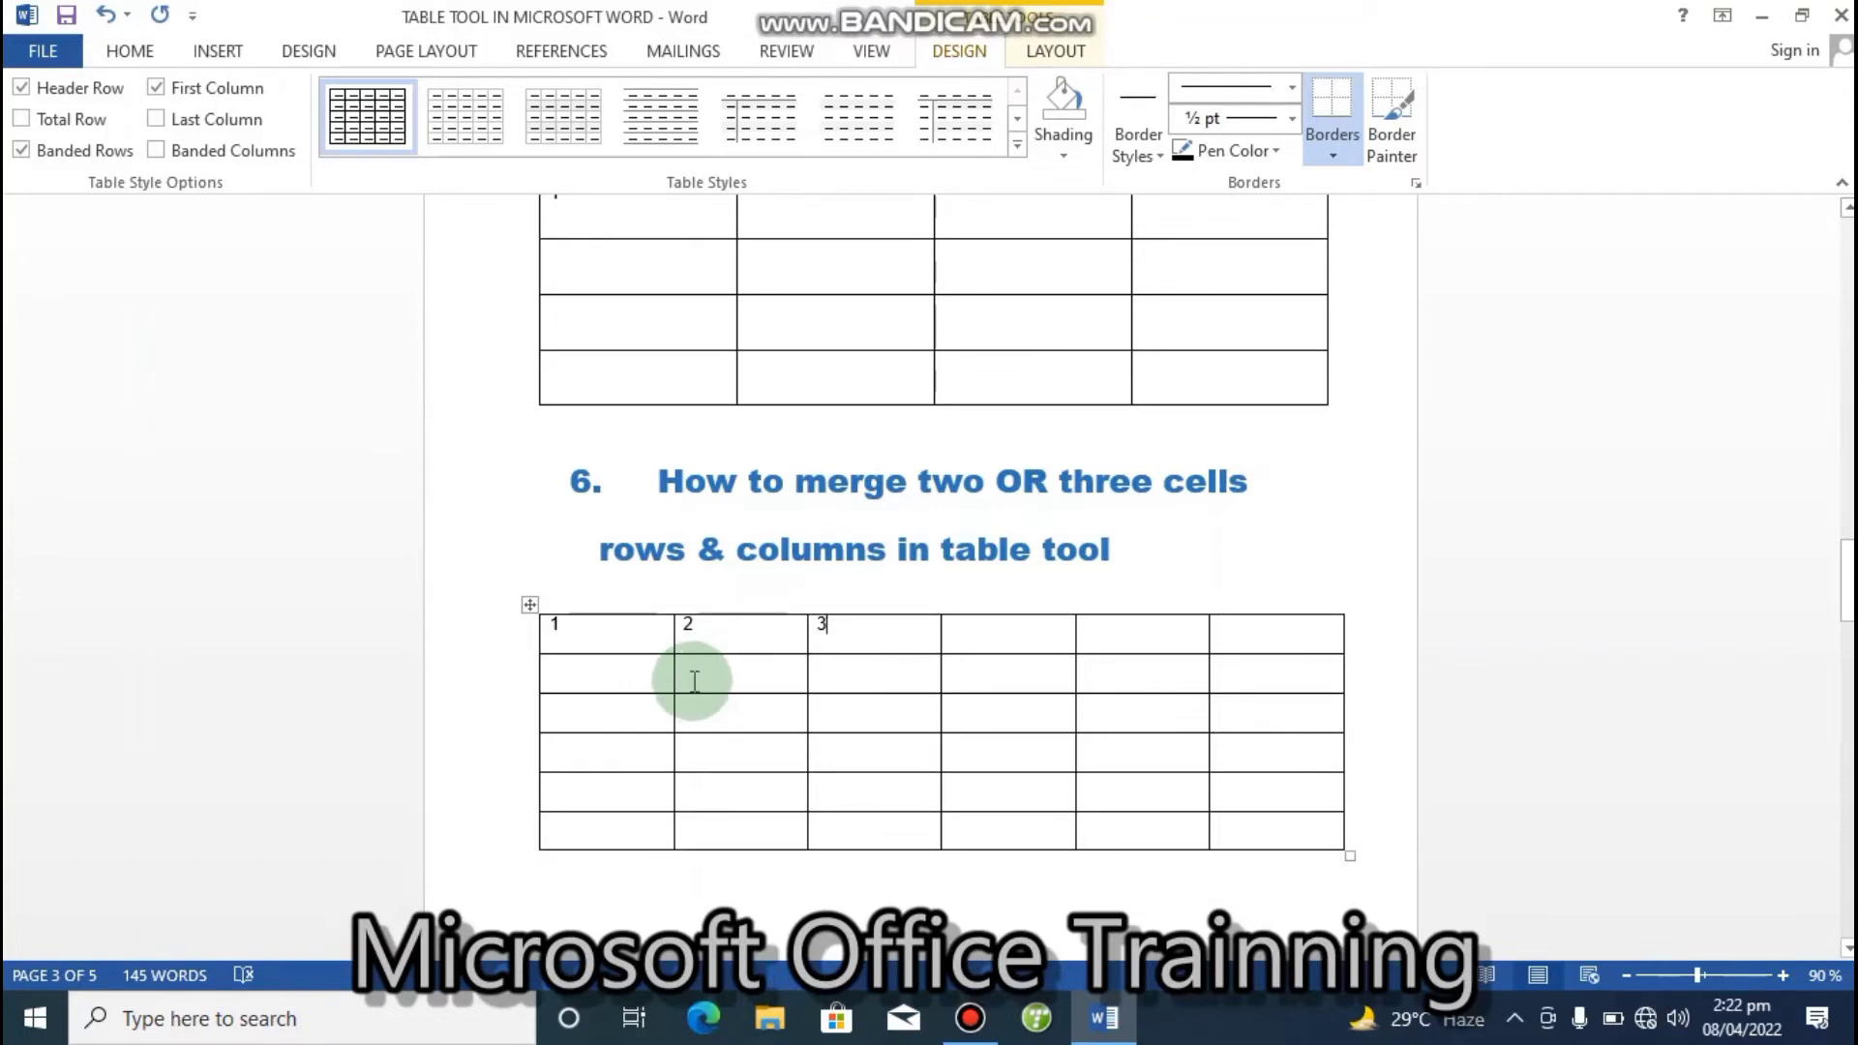
- Merge the two second-row cells beneath 1 and 2 into one cell
left_click(697, 673)
left_click_drag(689, 668, 627, 670)
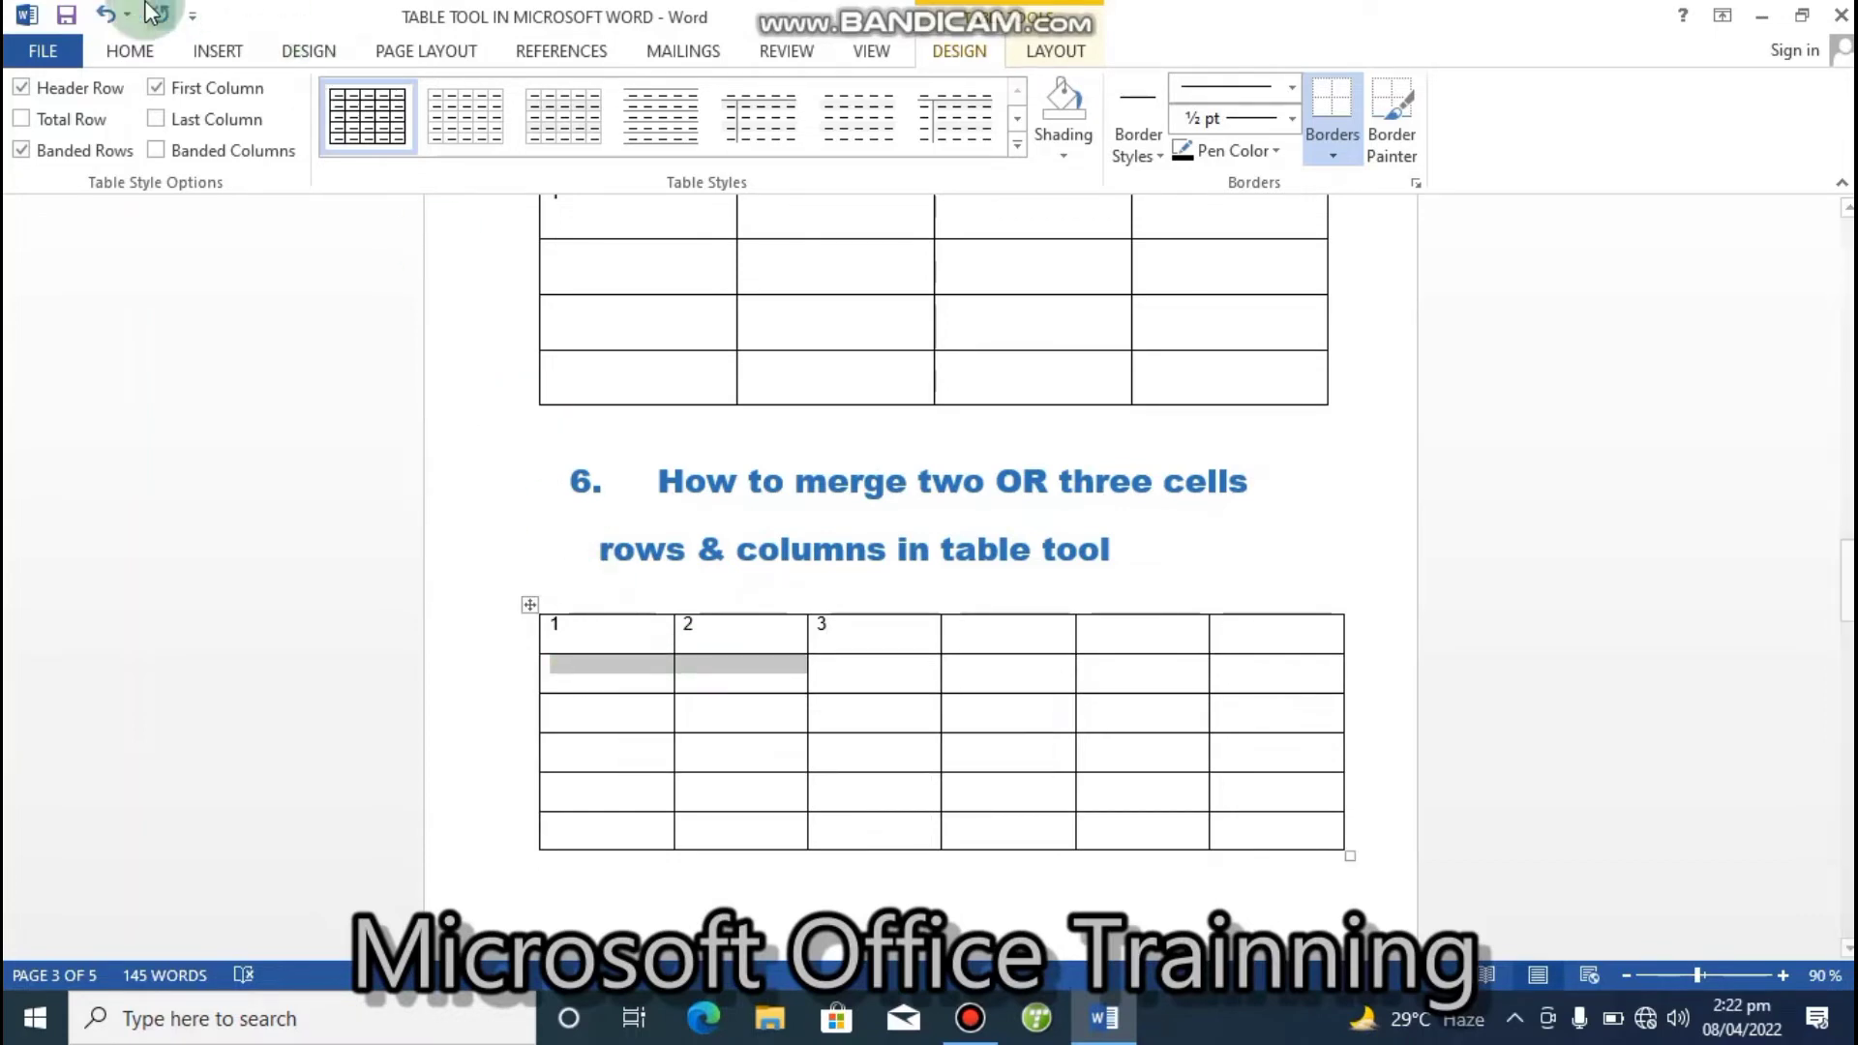
left_click(1059, 56)
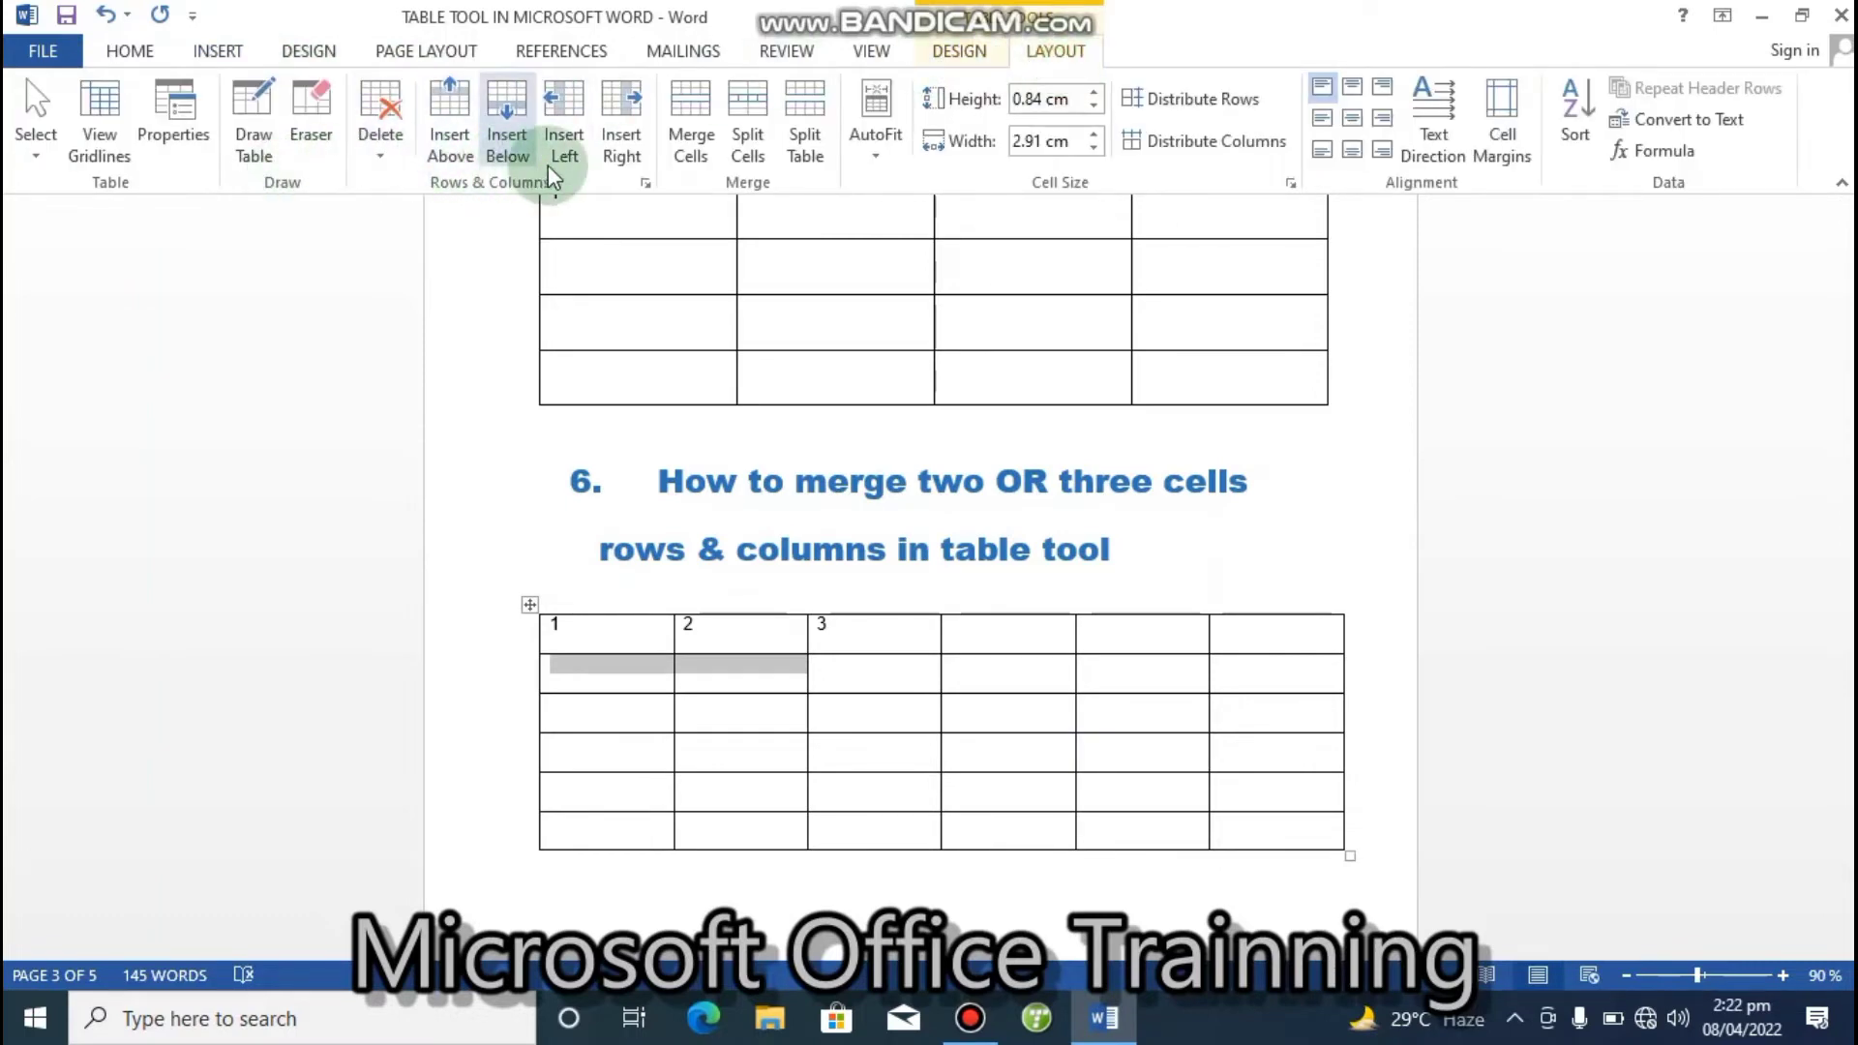
left_click(700, 106)
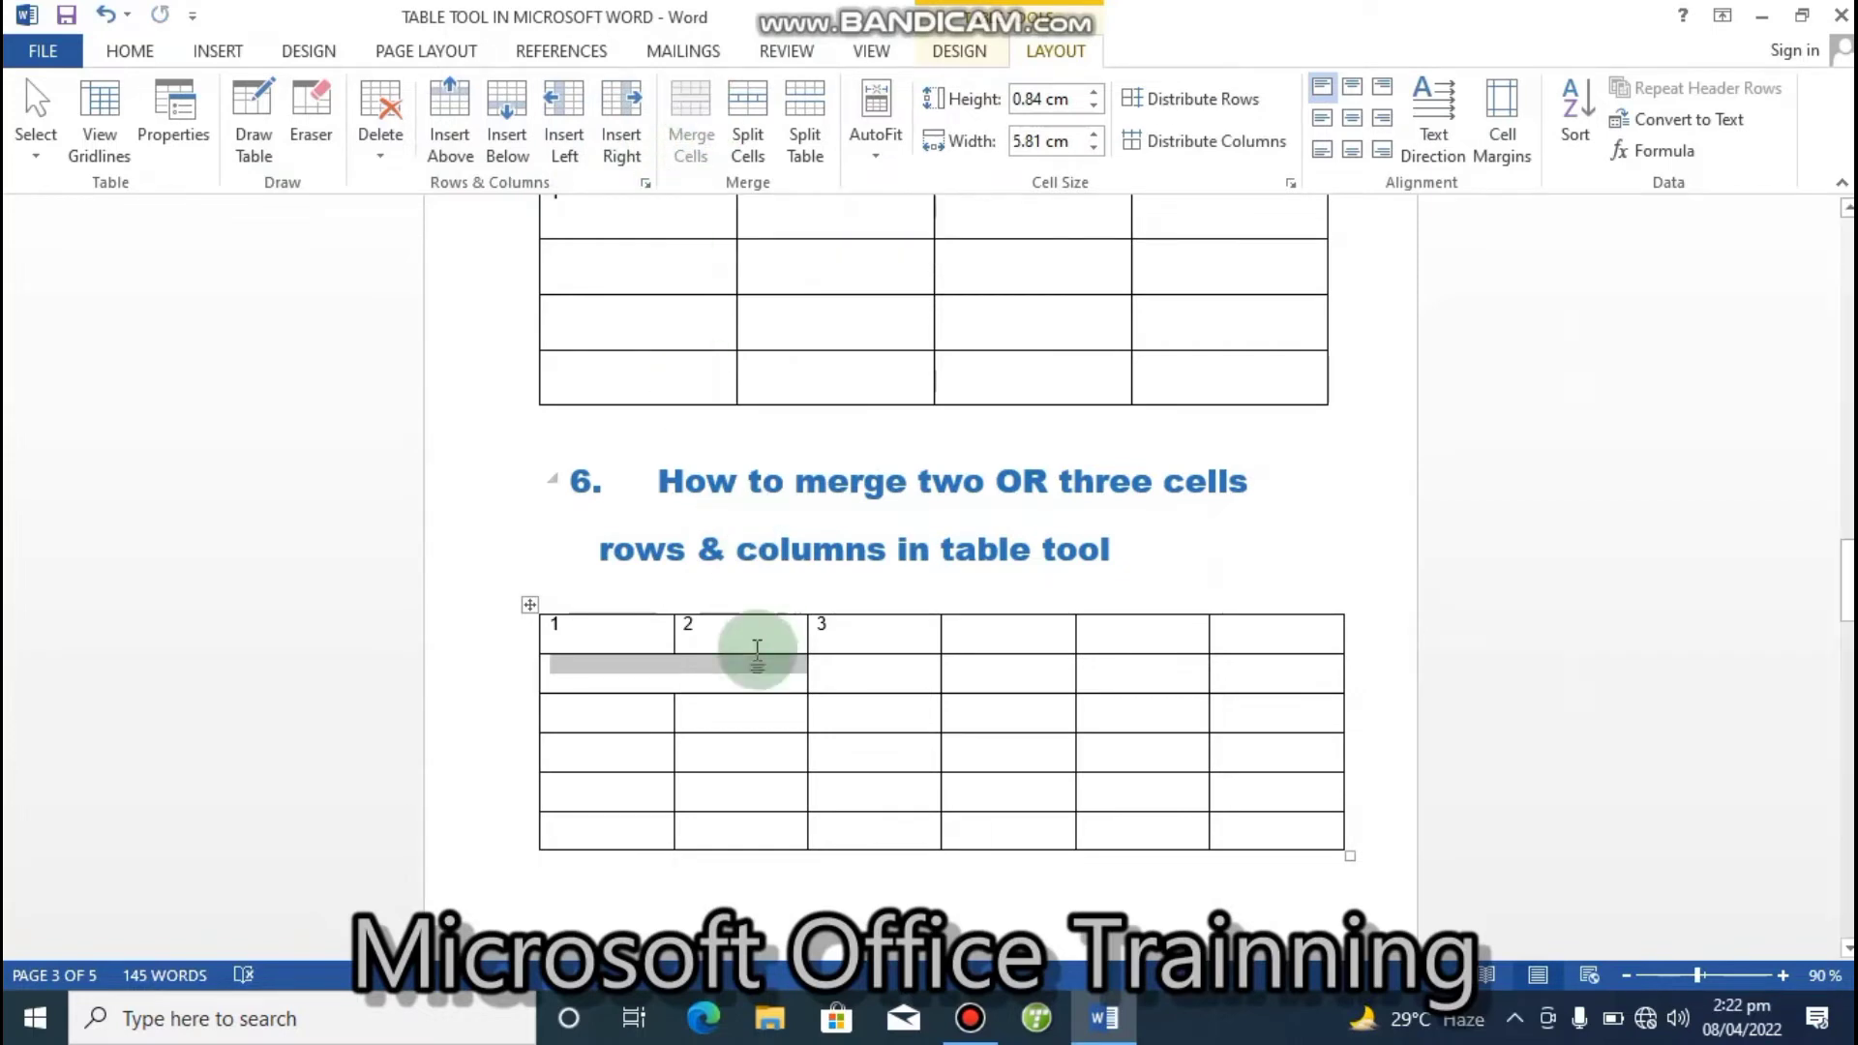
left_click(735, 781)
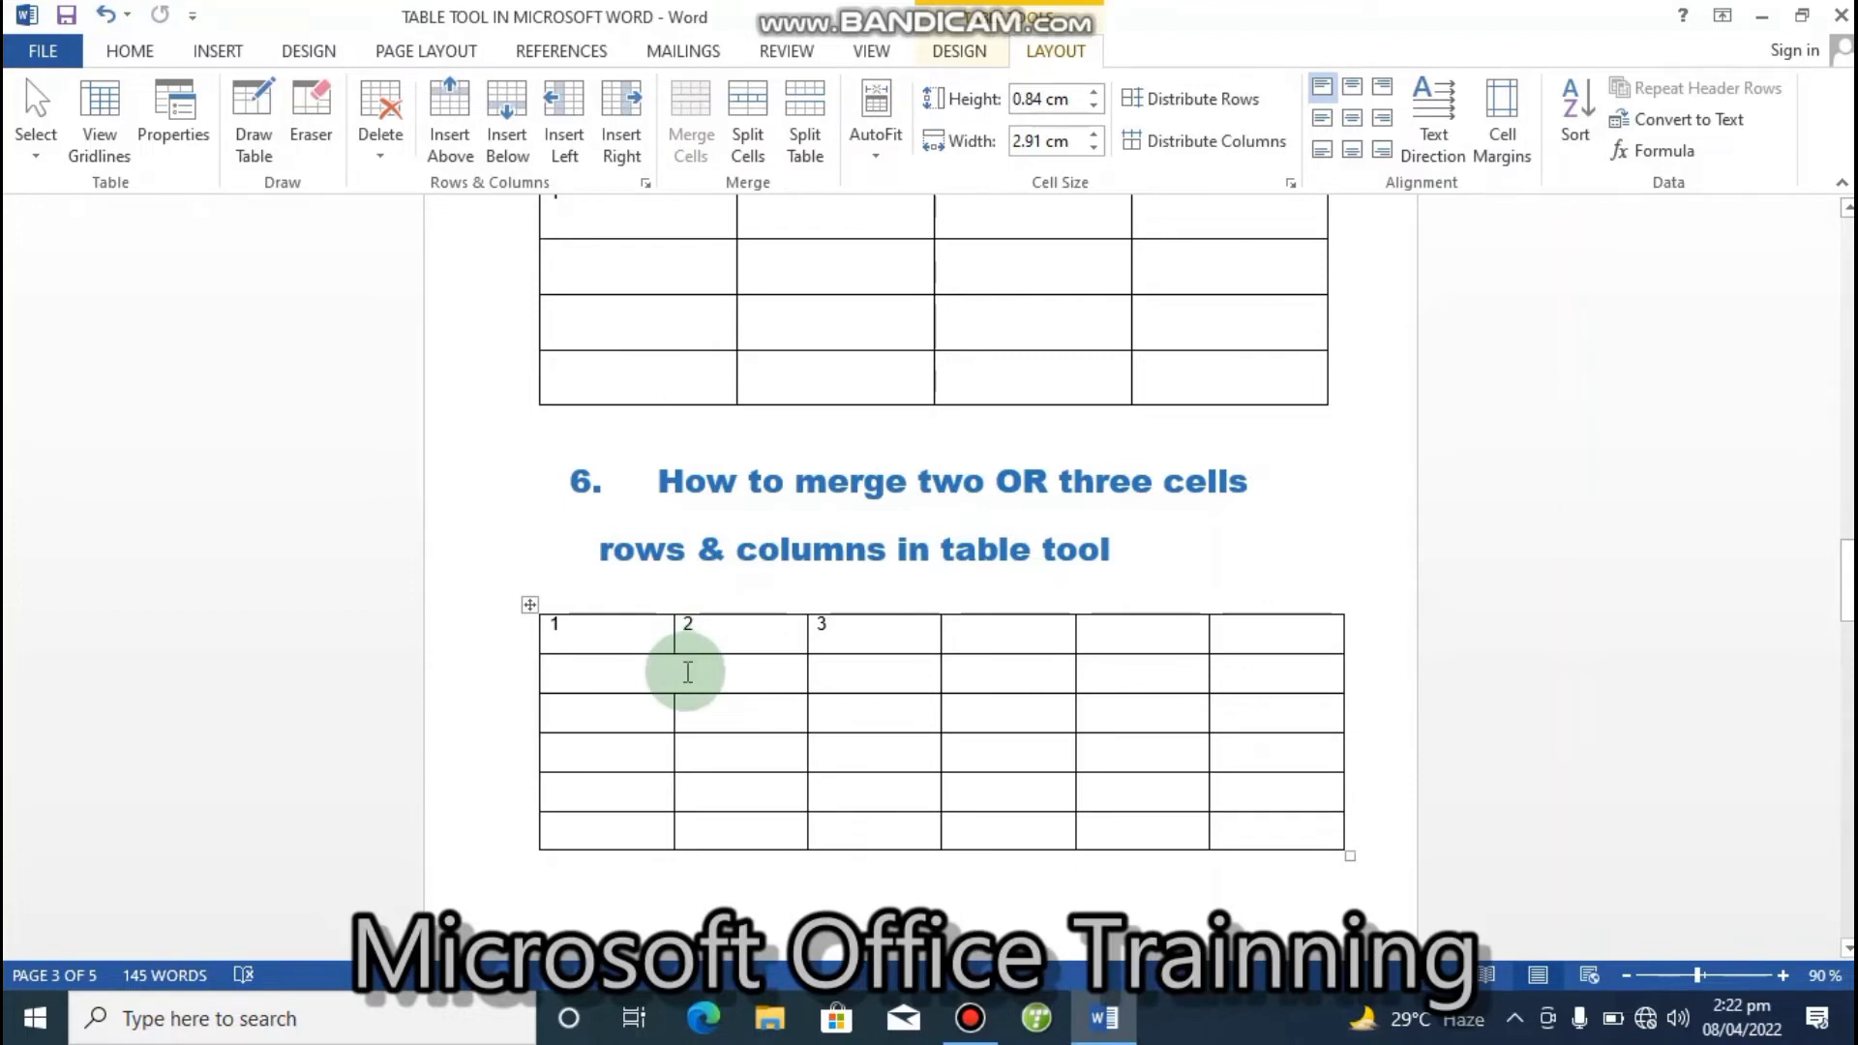
- Merge the block of four cells where the third and fourth columns meet the last two rows
left_click(881, 825)
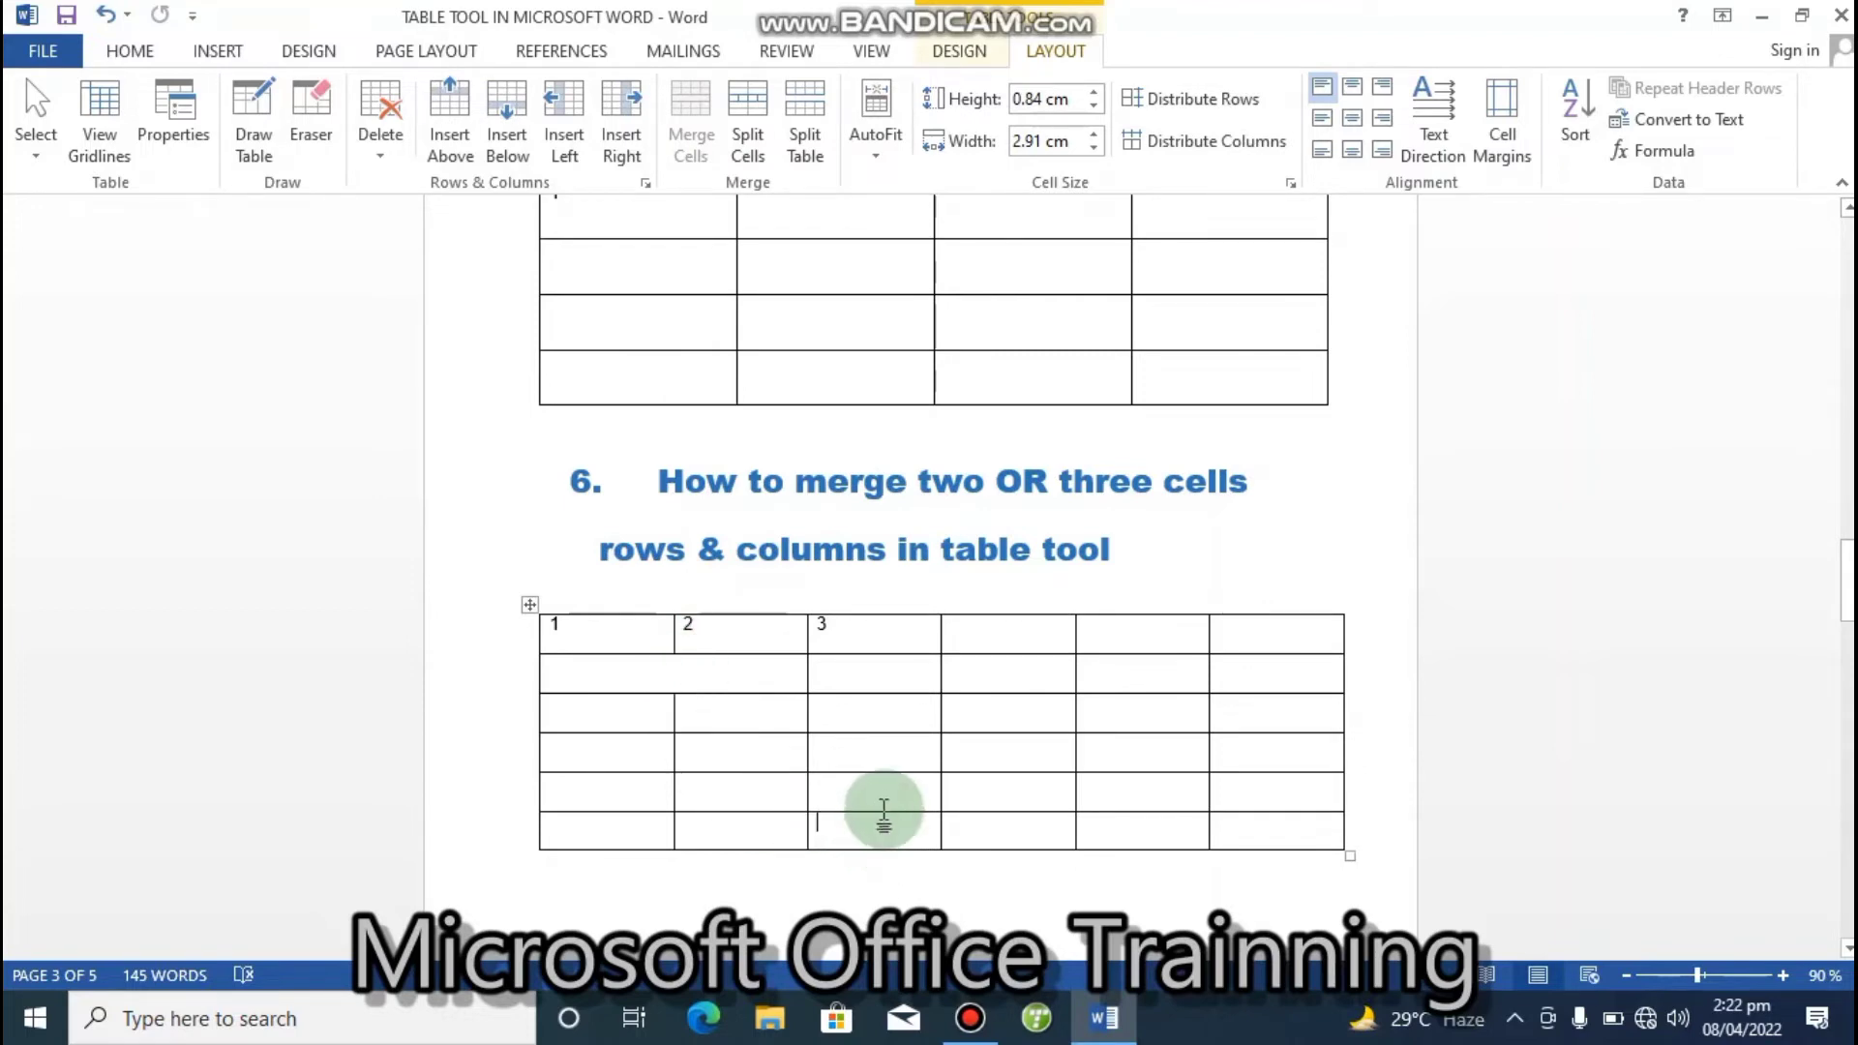
left_click_drag(886, 793, 962, 841)
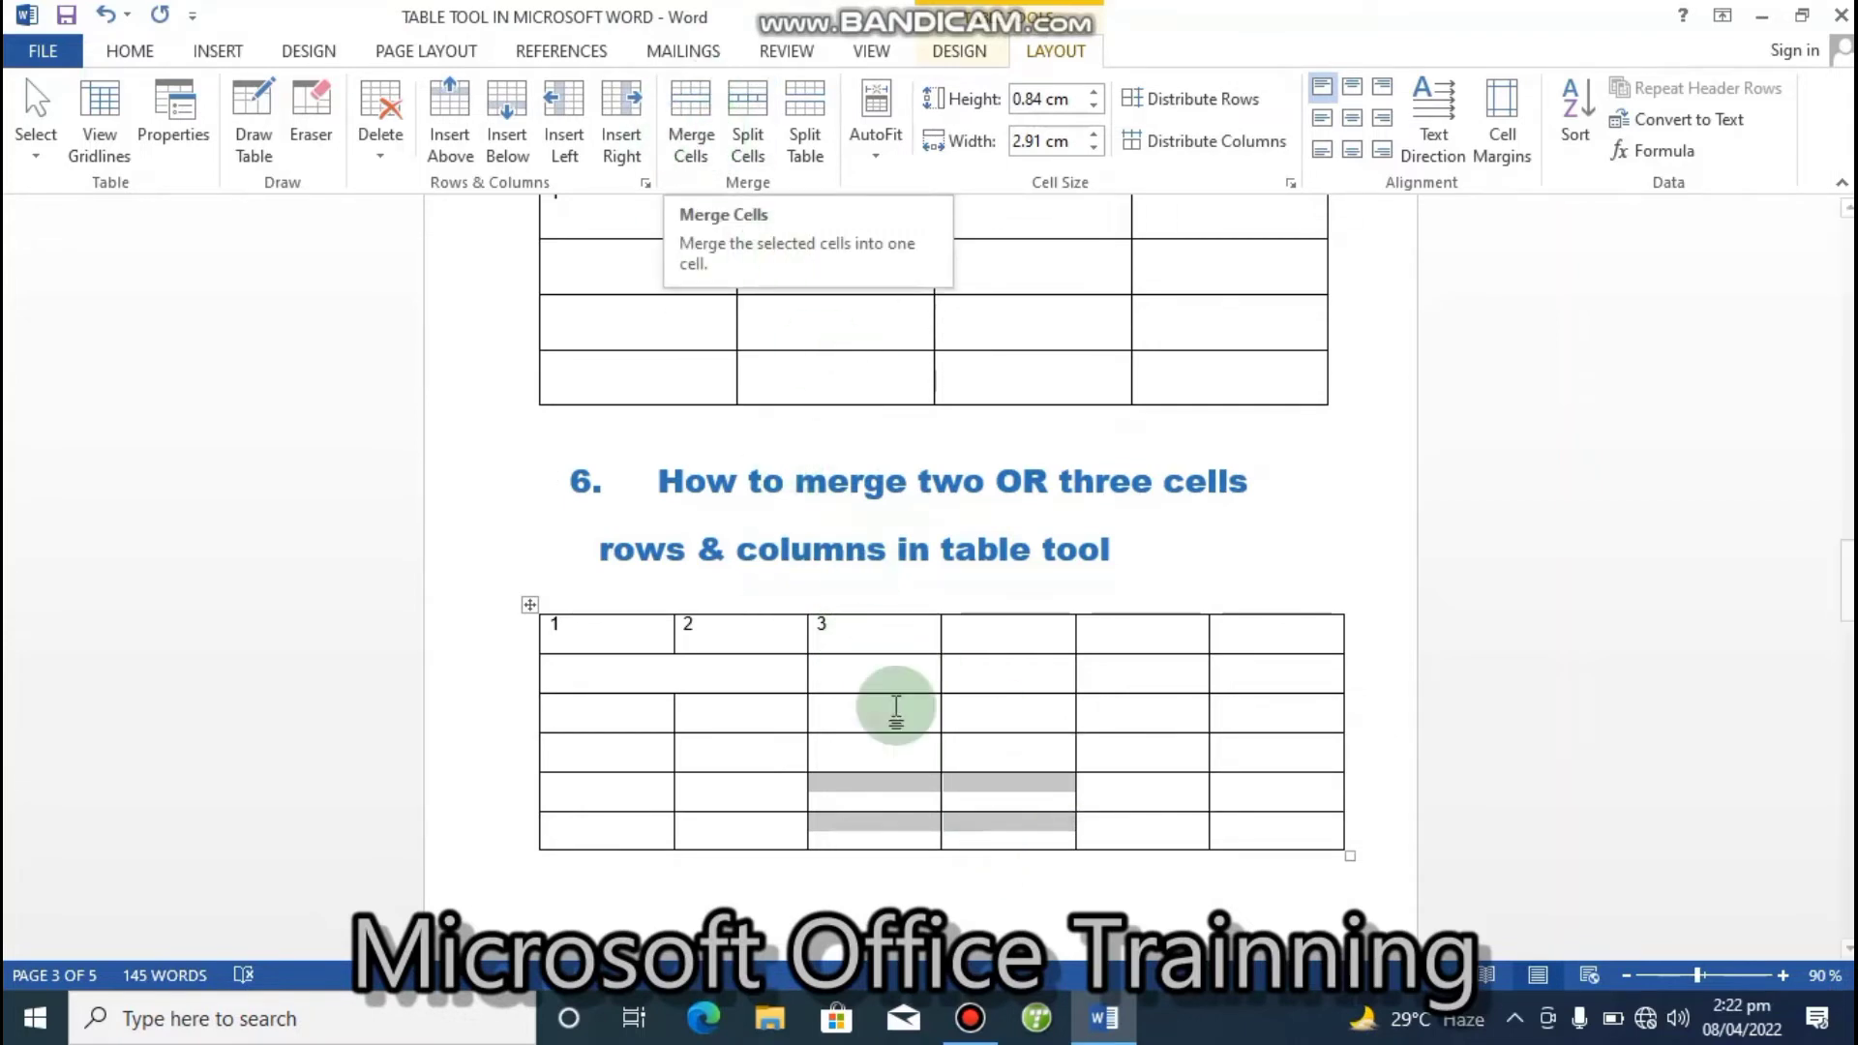
right_click(970, 803)
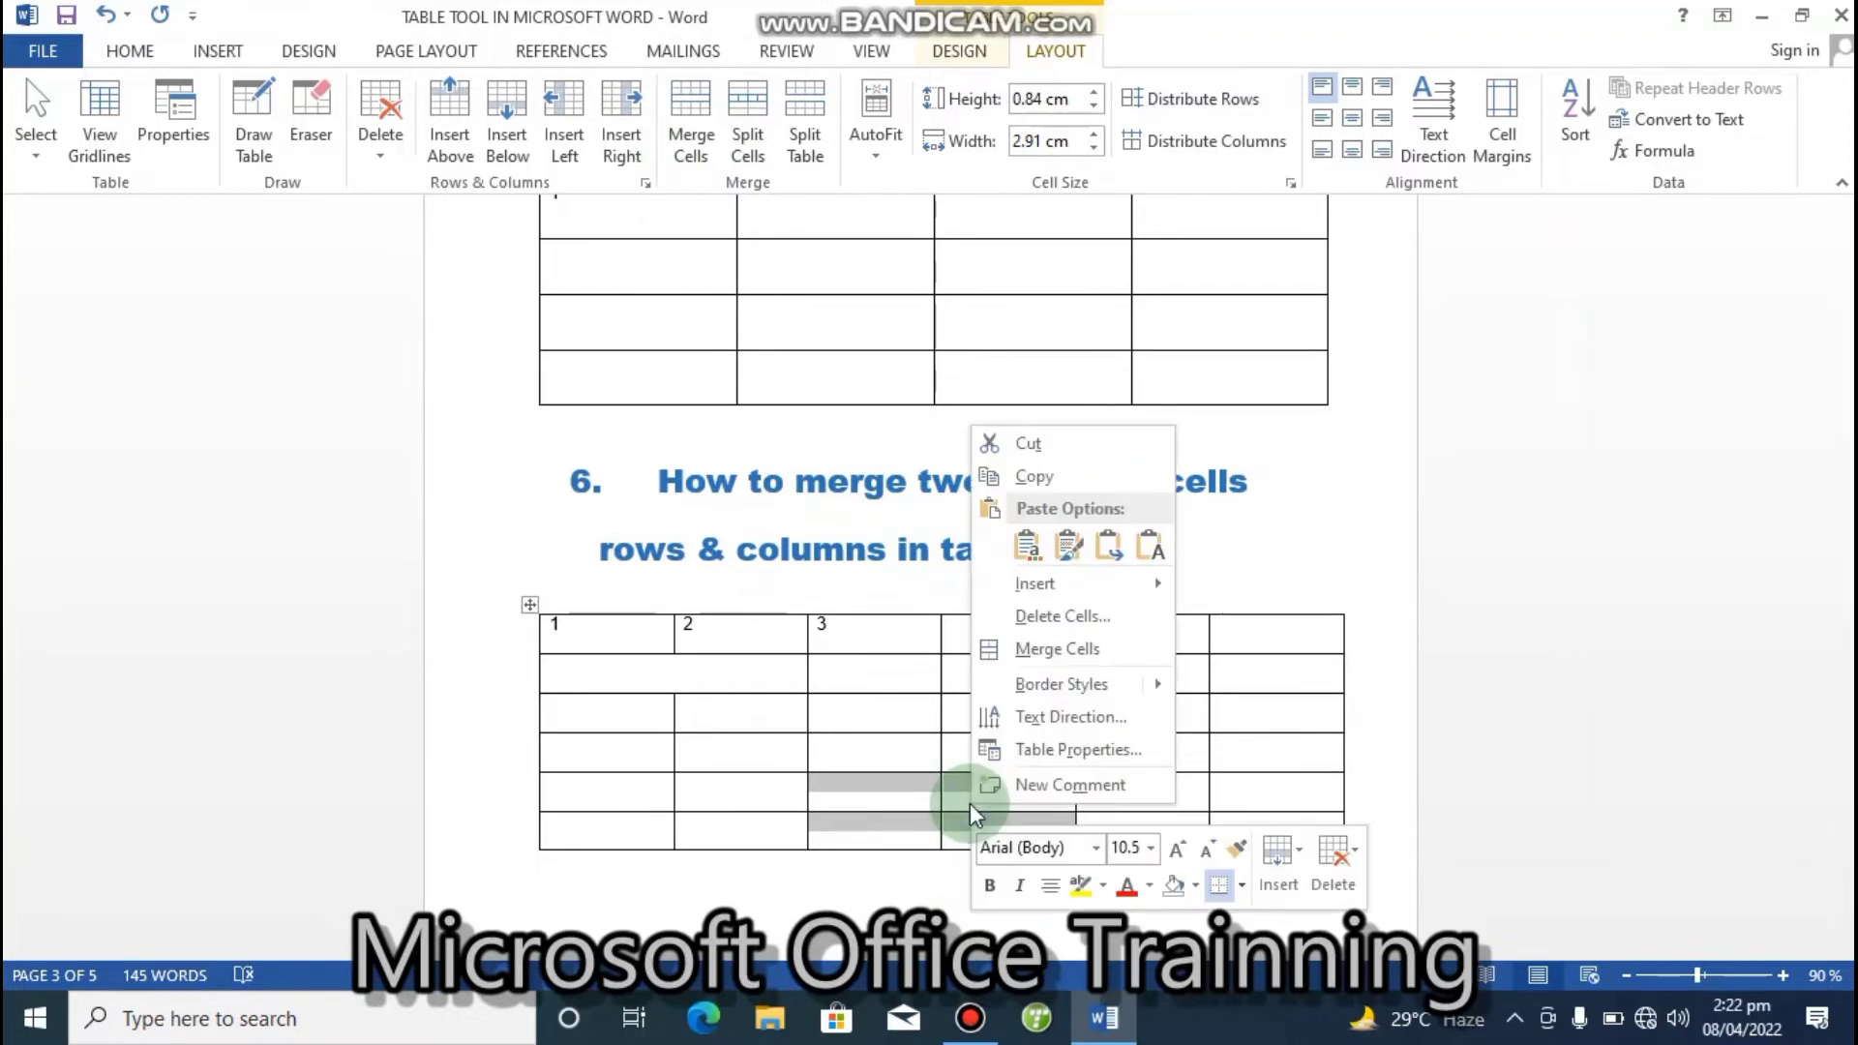
left_click(1001, 649)
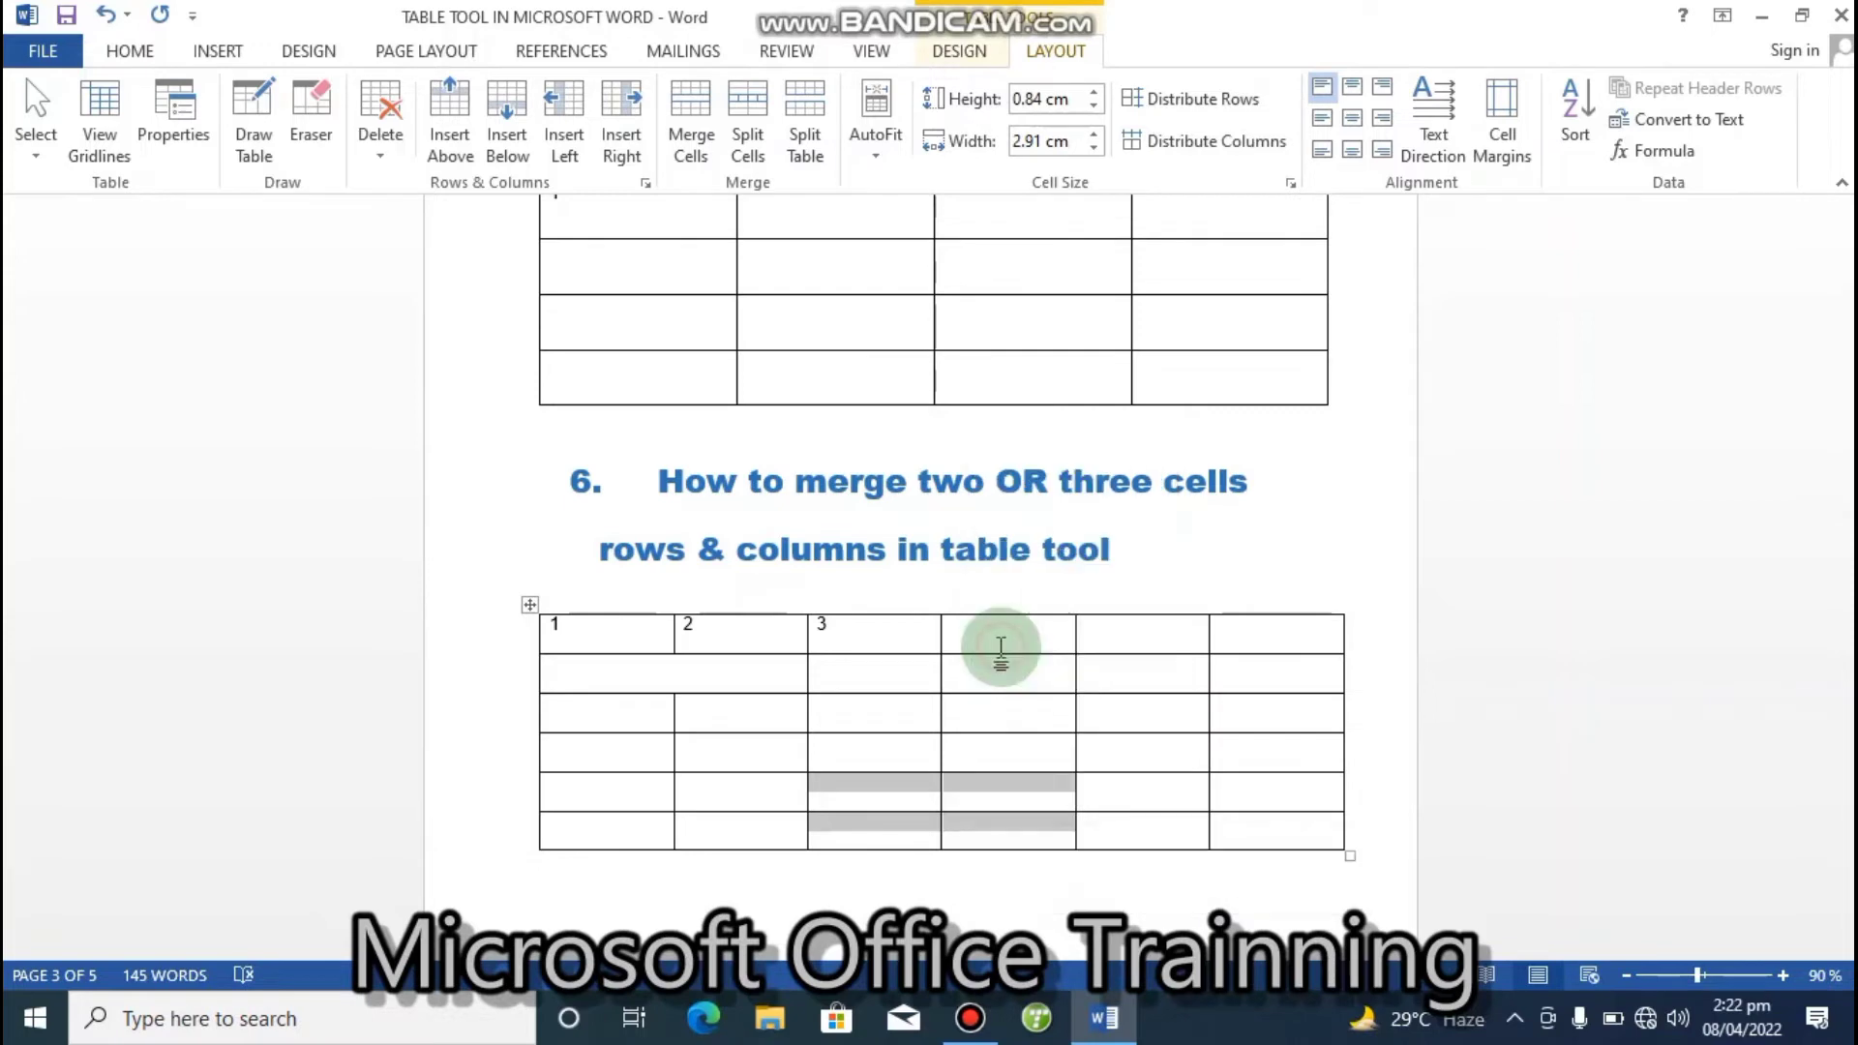
left_click(949, 810)
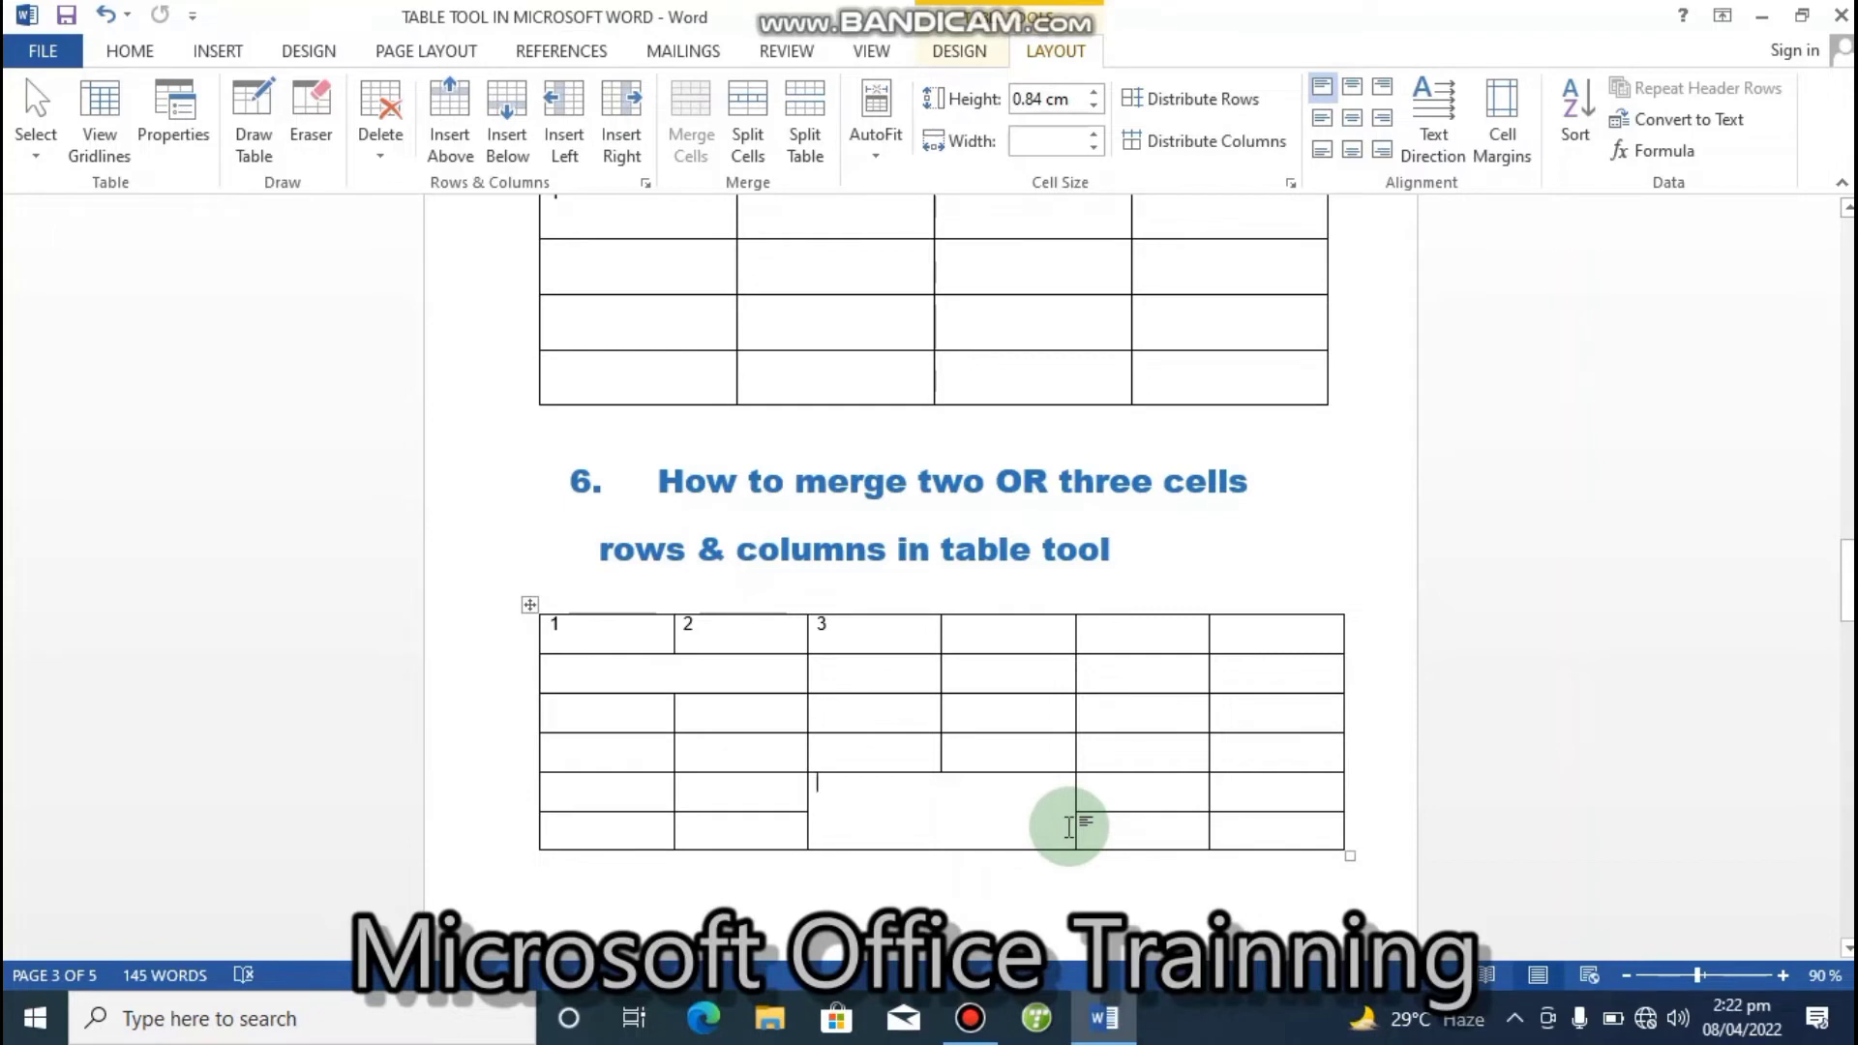
- Merge the last three cells of the table's second row into one cell
left_click(1141, 668)
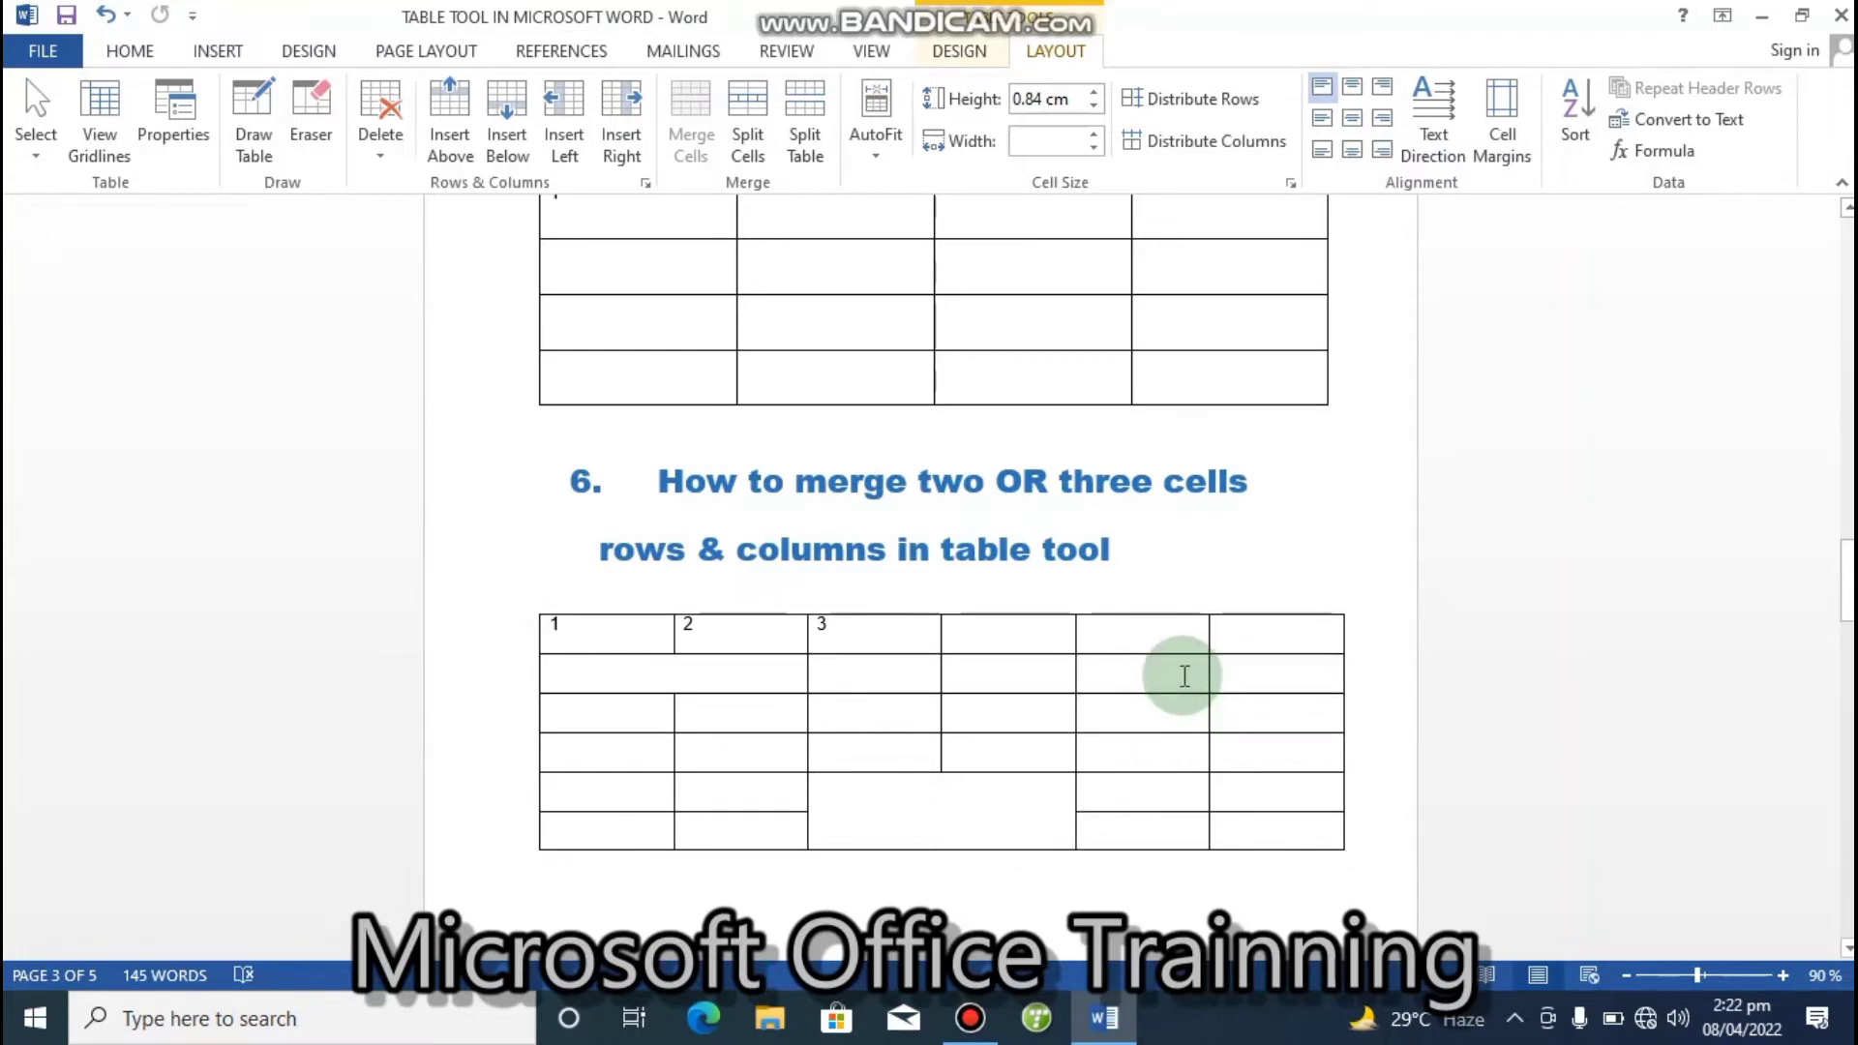
left_click_drag(1185, 676, 1235, 680)
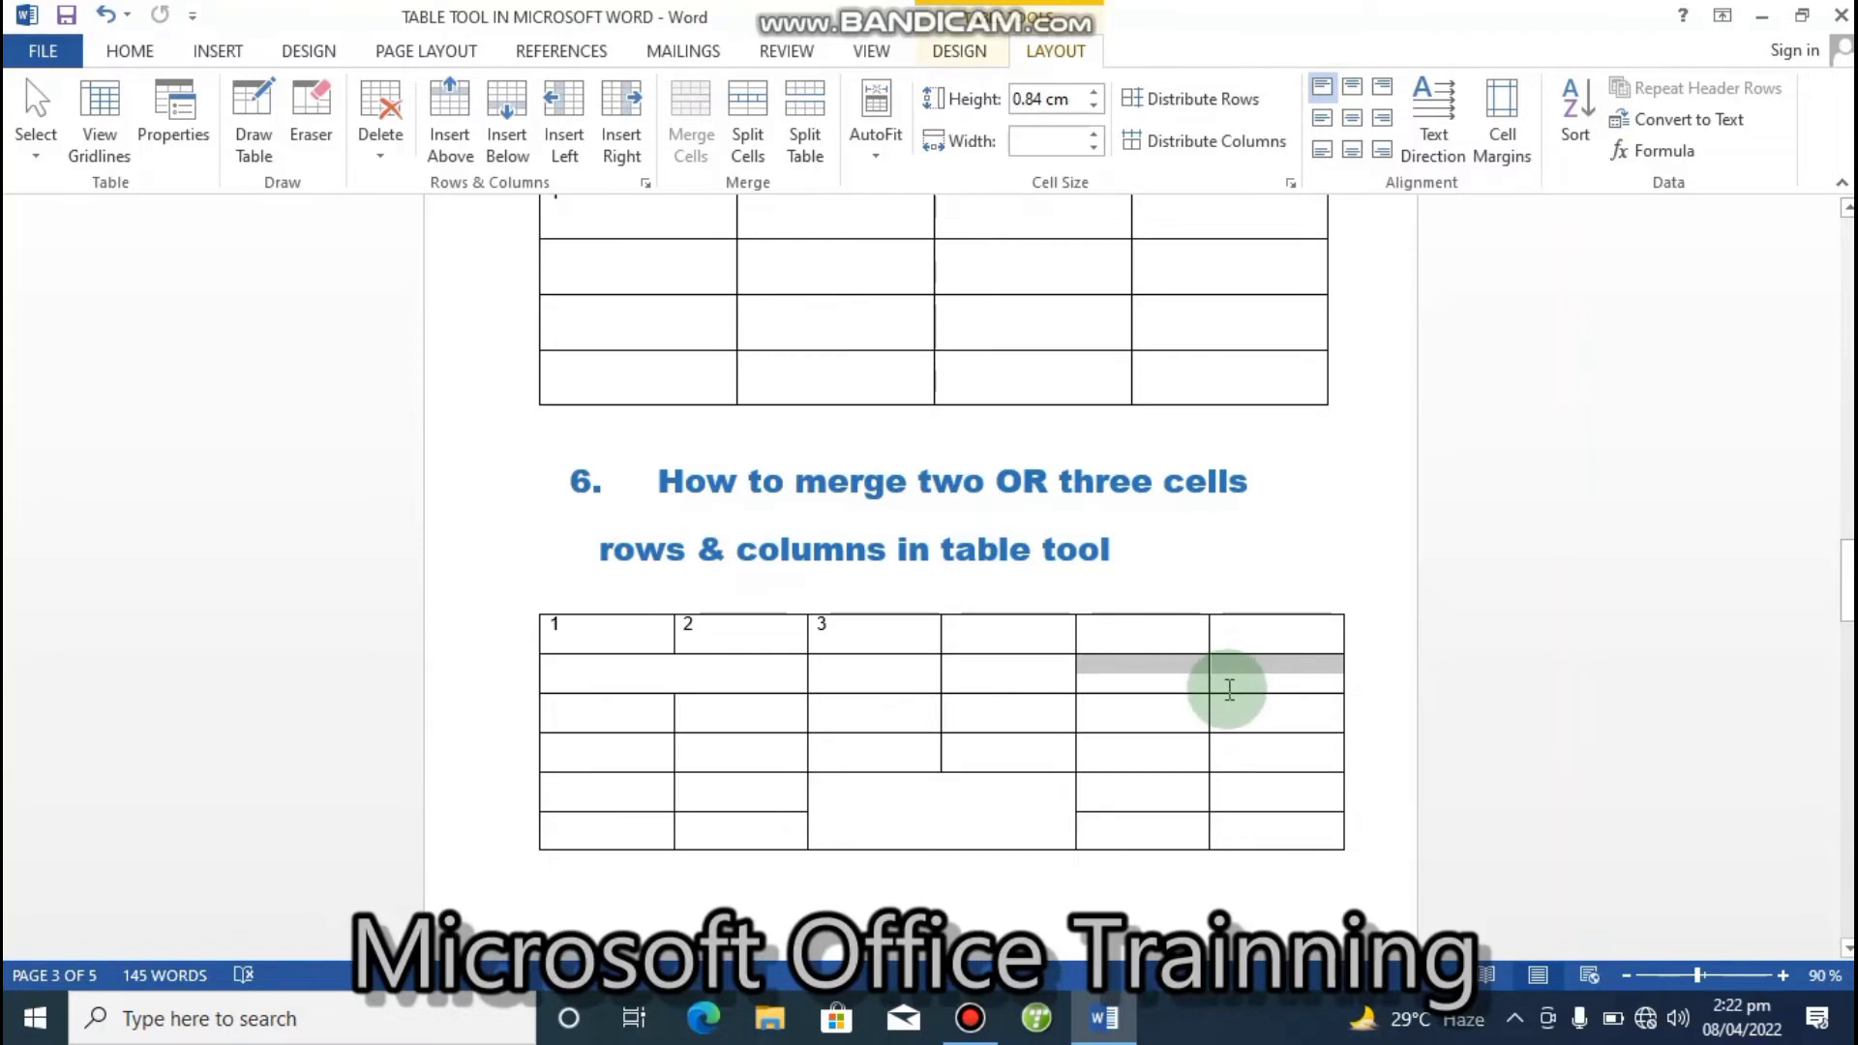
left_click_drag(1229, 687, 1290, 693)
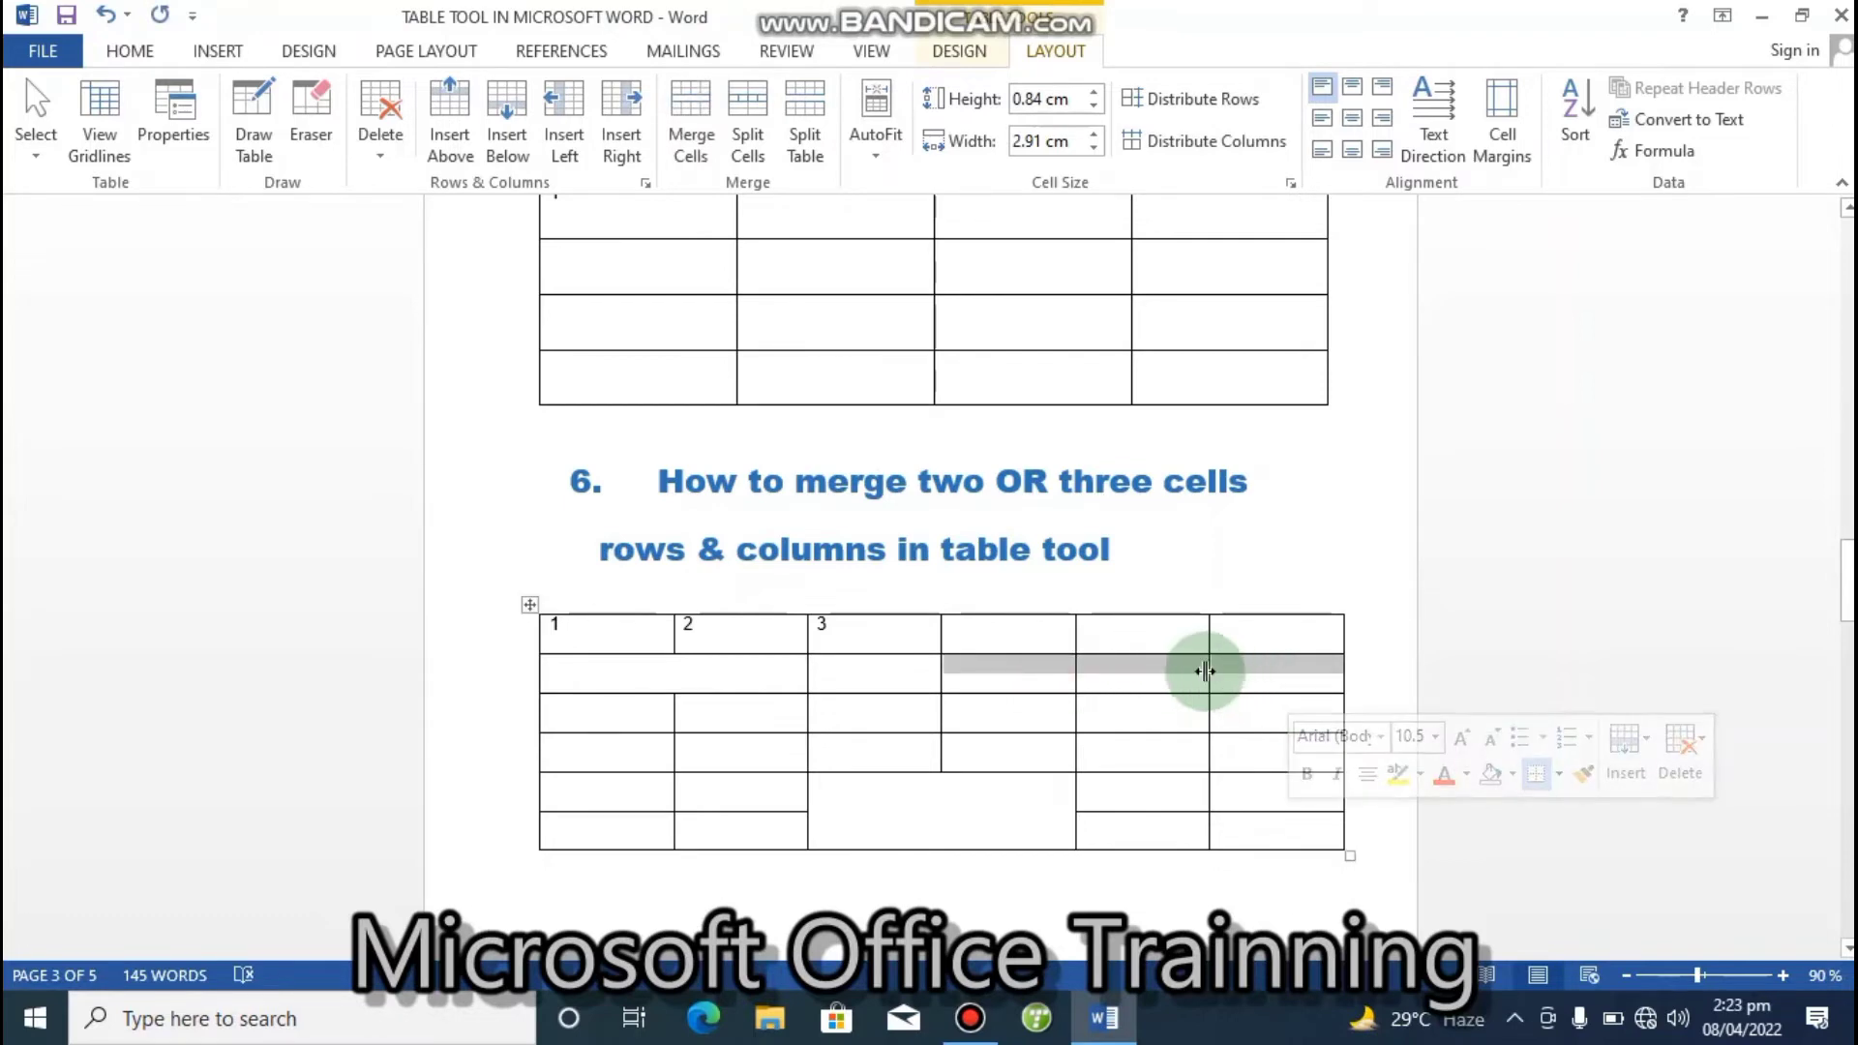
right_click(1205, 670)
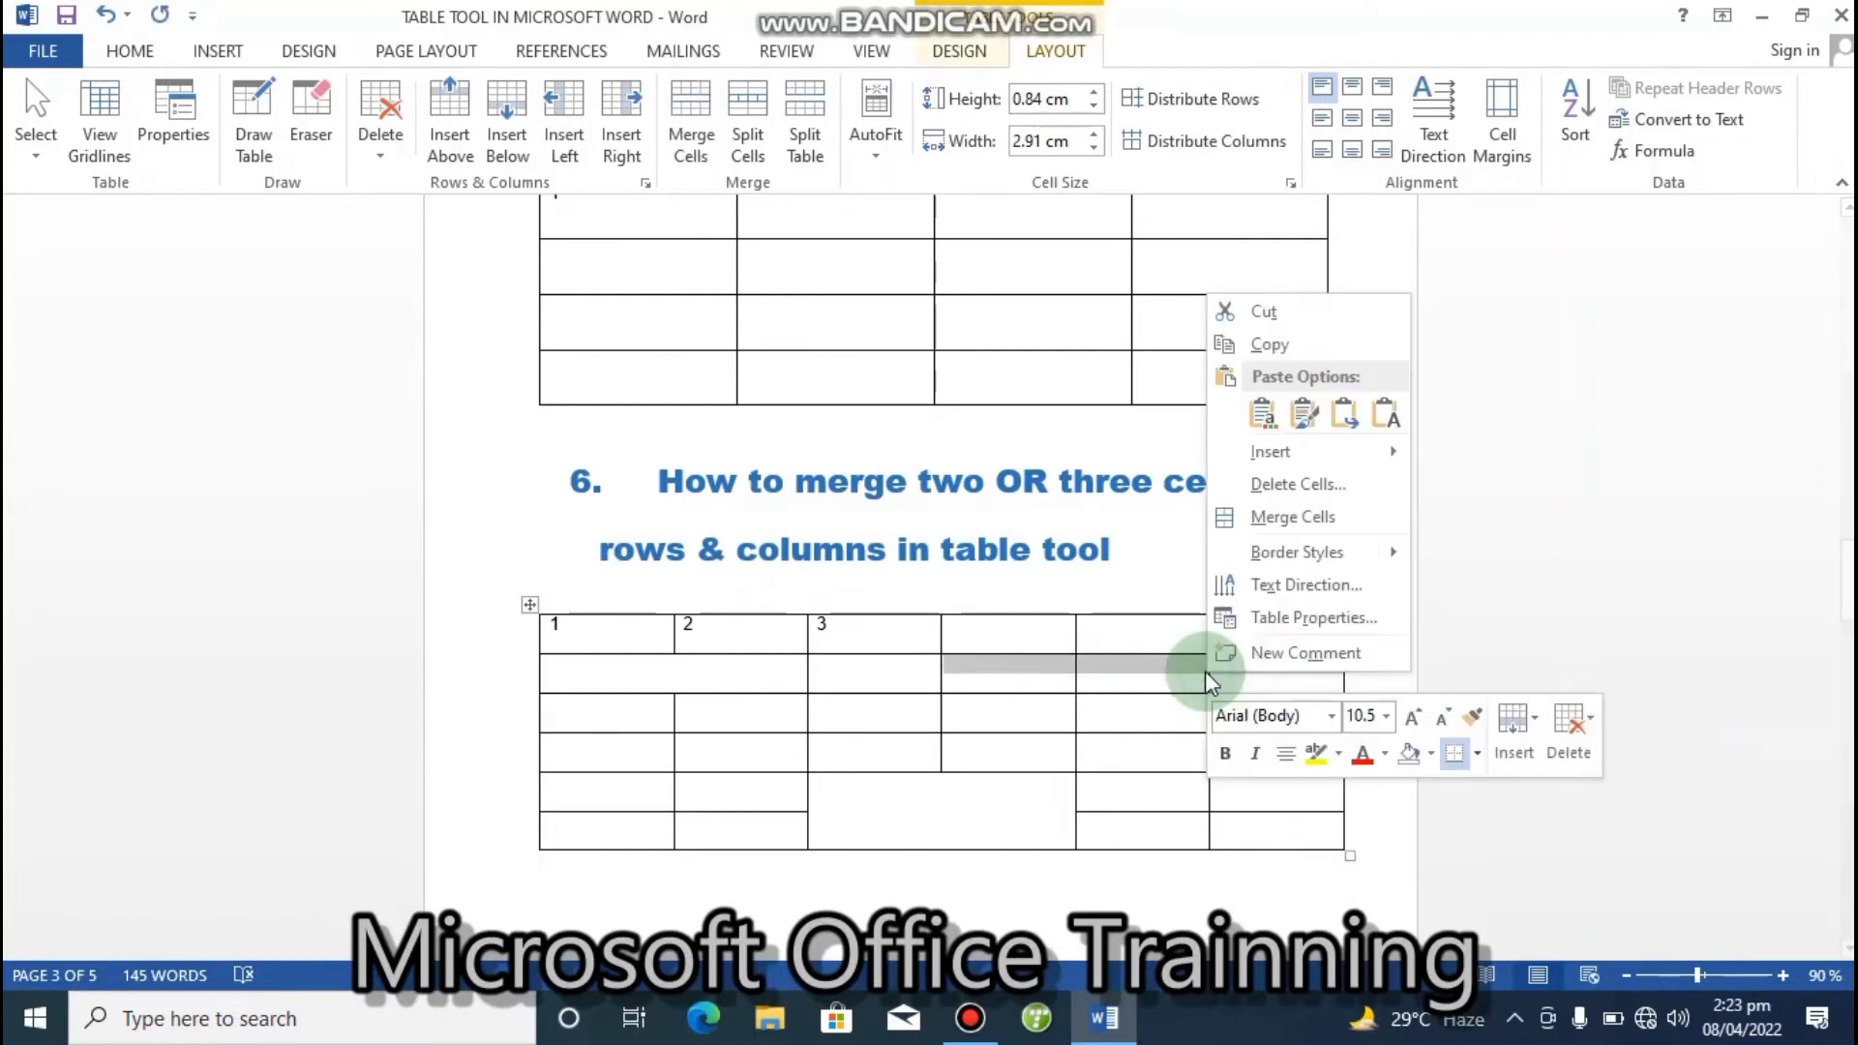
left_click(1271, 523)
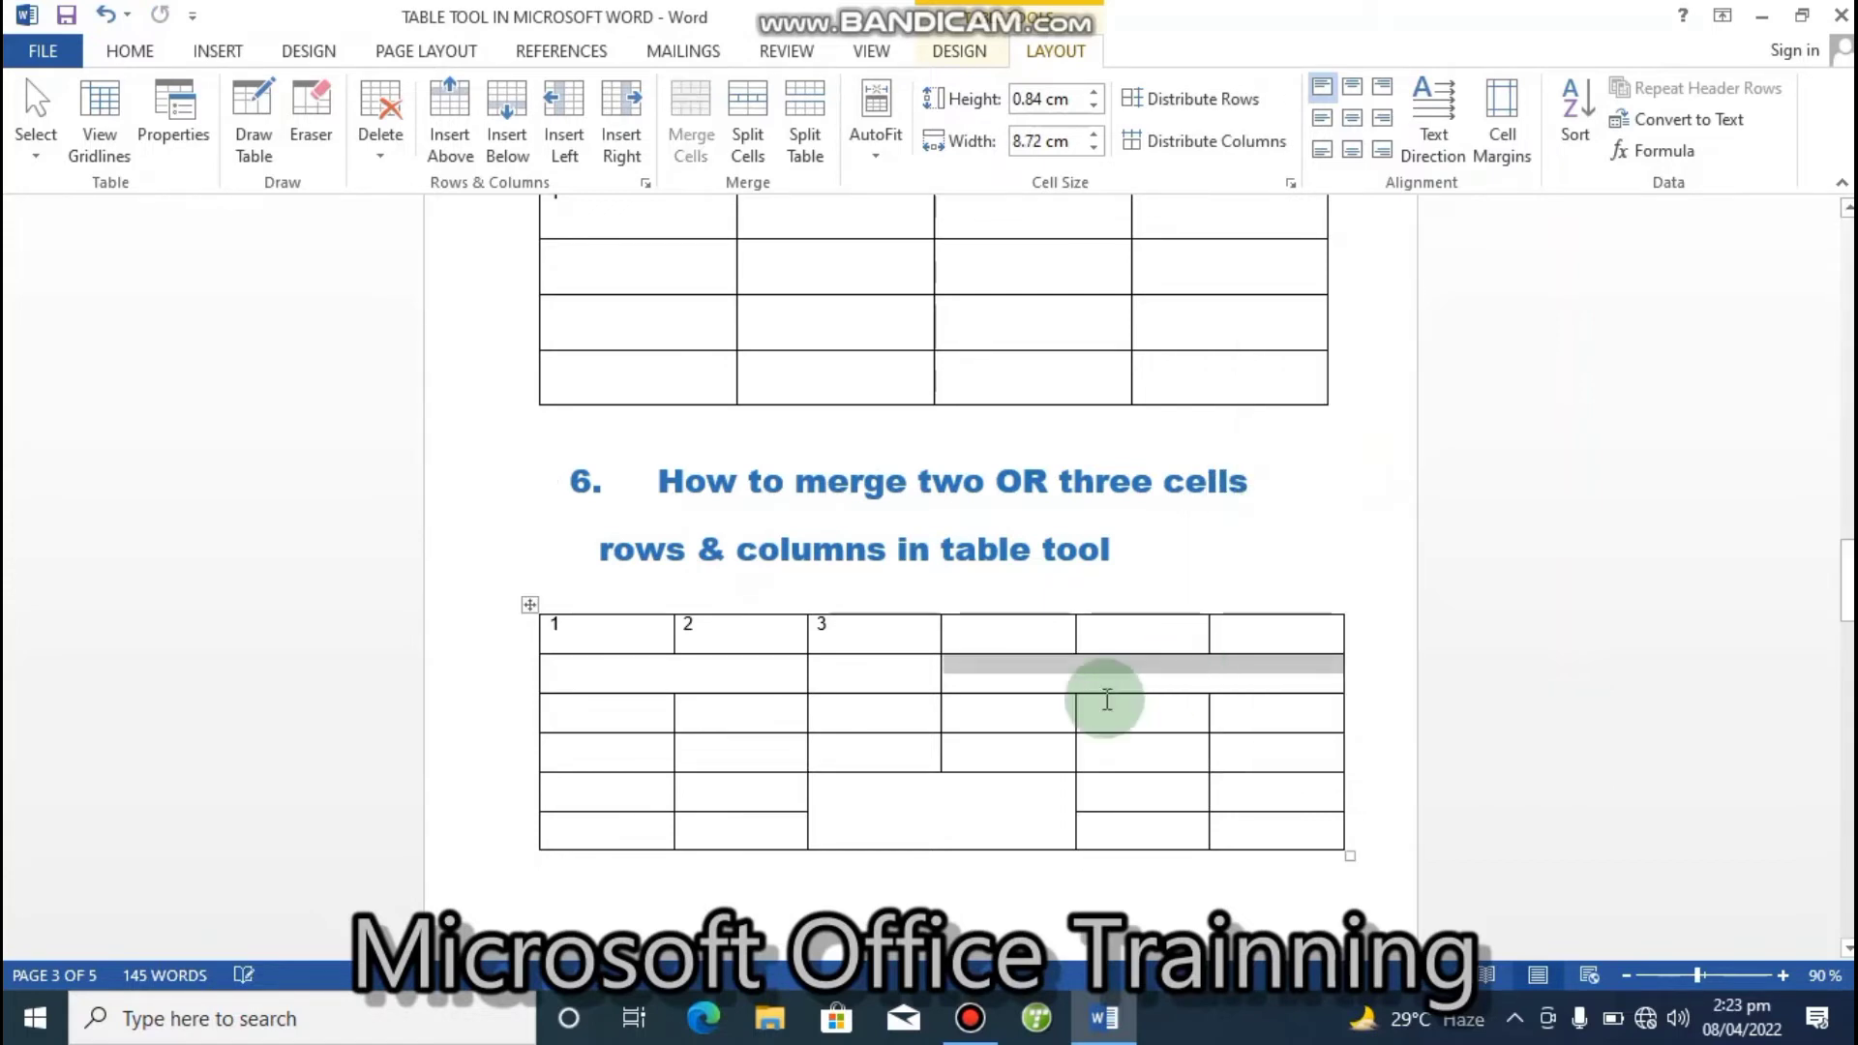
left_click(1030, 680)
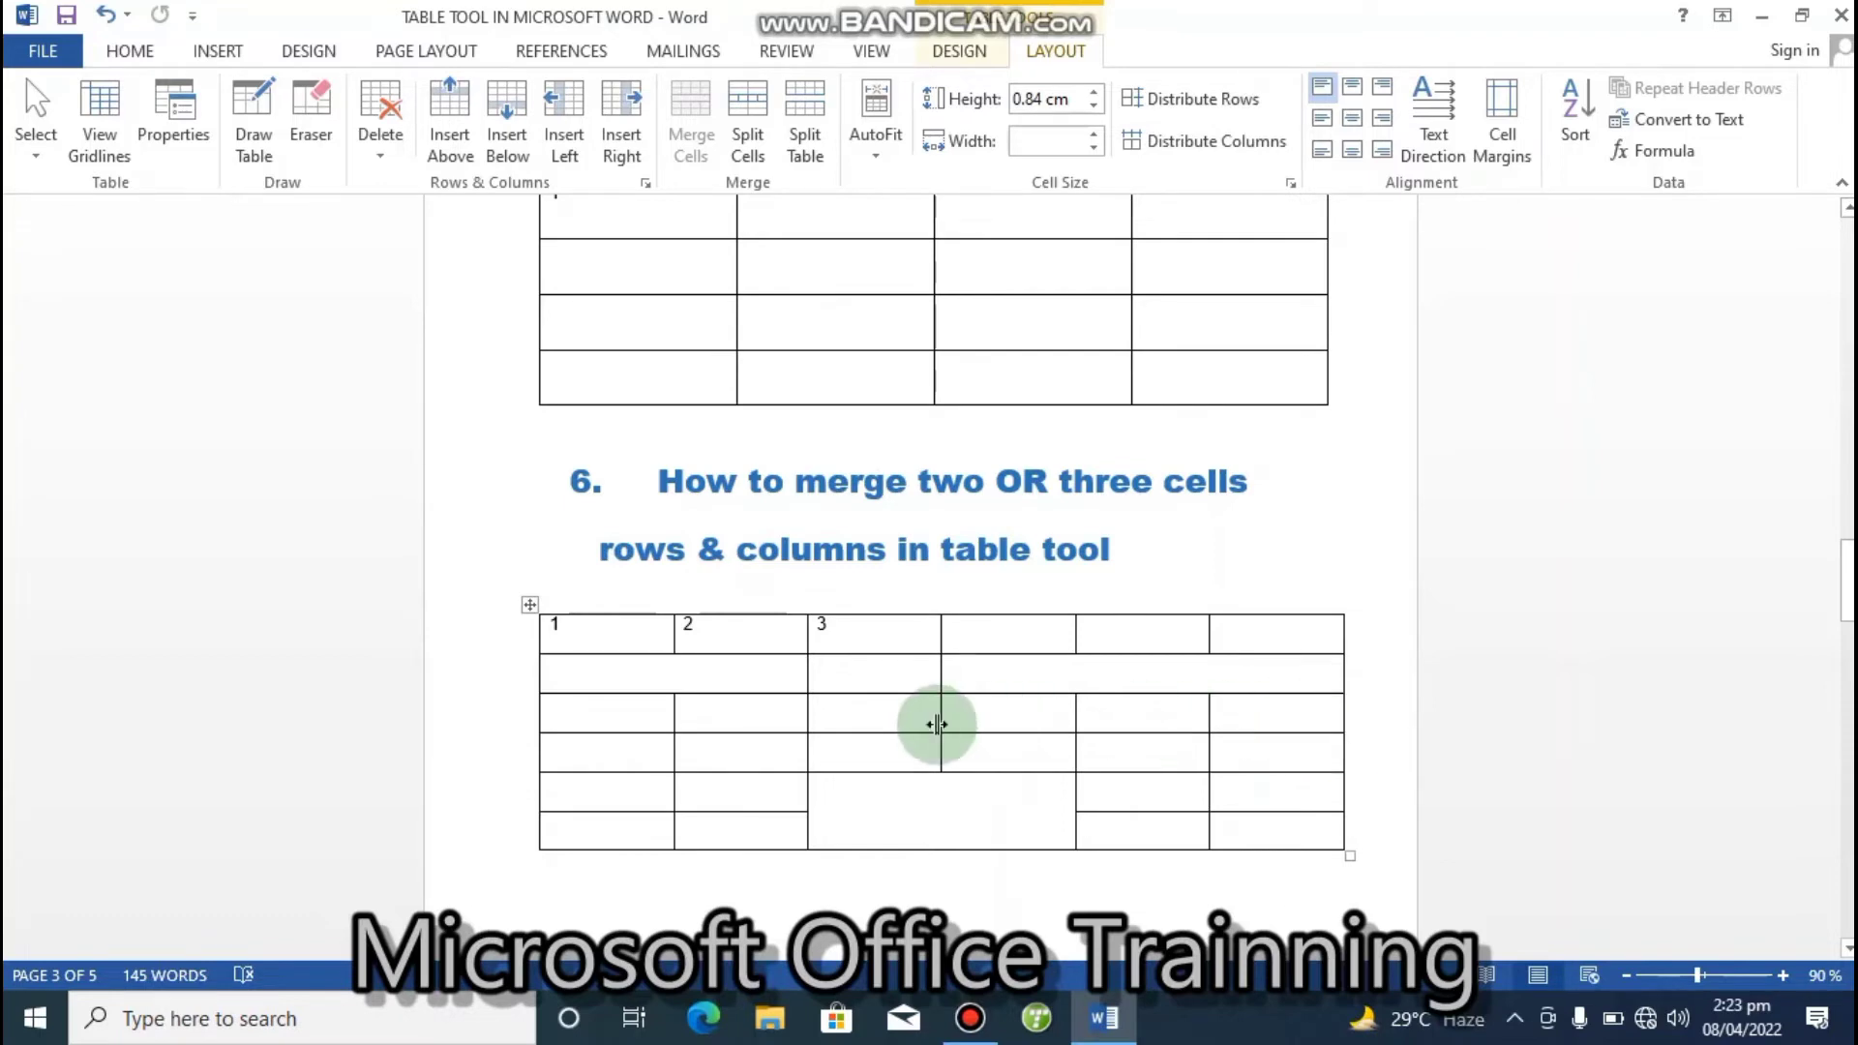
- Undo the merge of the second row's last three cells
left_click(1849, 581)
mouse_move(1849, 581)
left_mouse_down()
mouse_move(1849, 620)
mouse_move(1849, 573)
left_mouse_up()
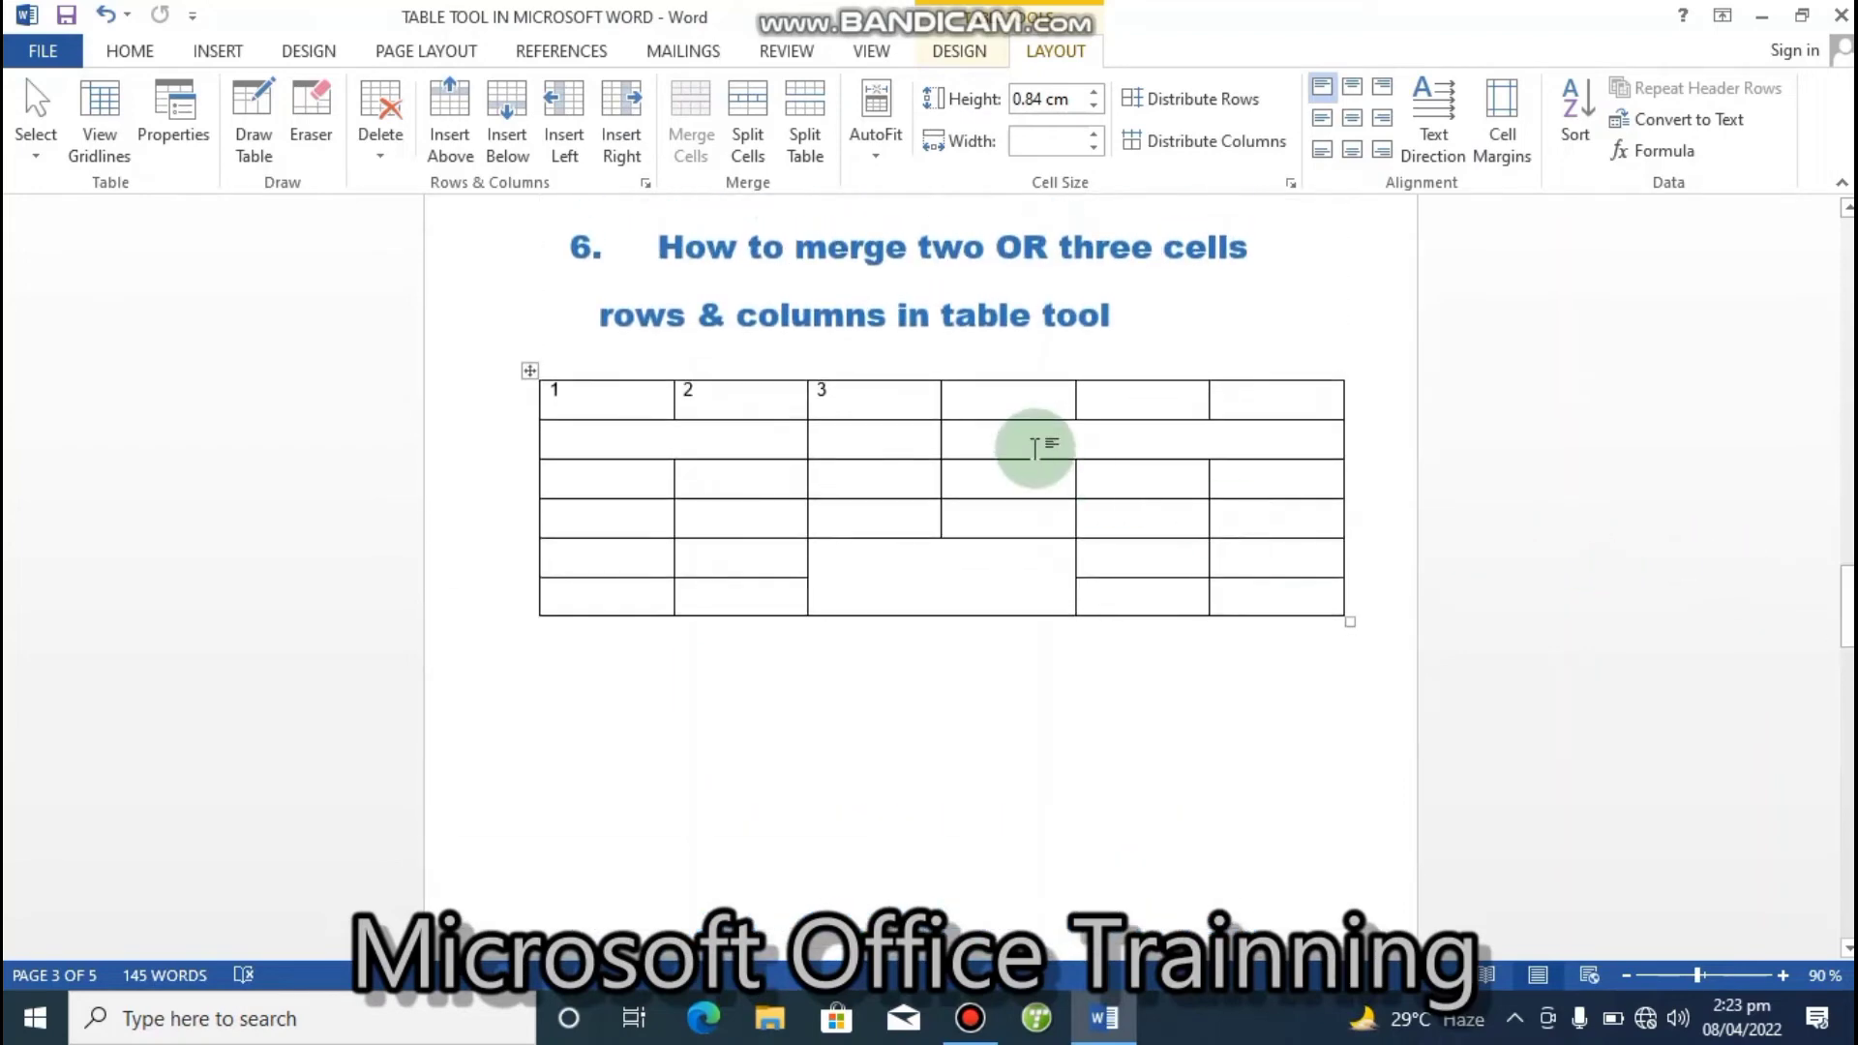
left_click(110, 16)
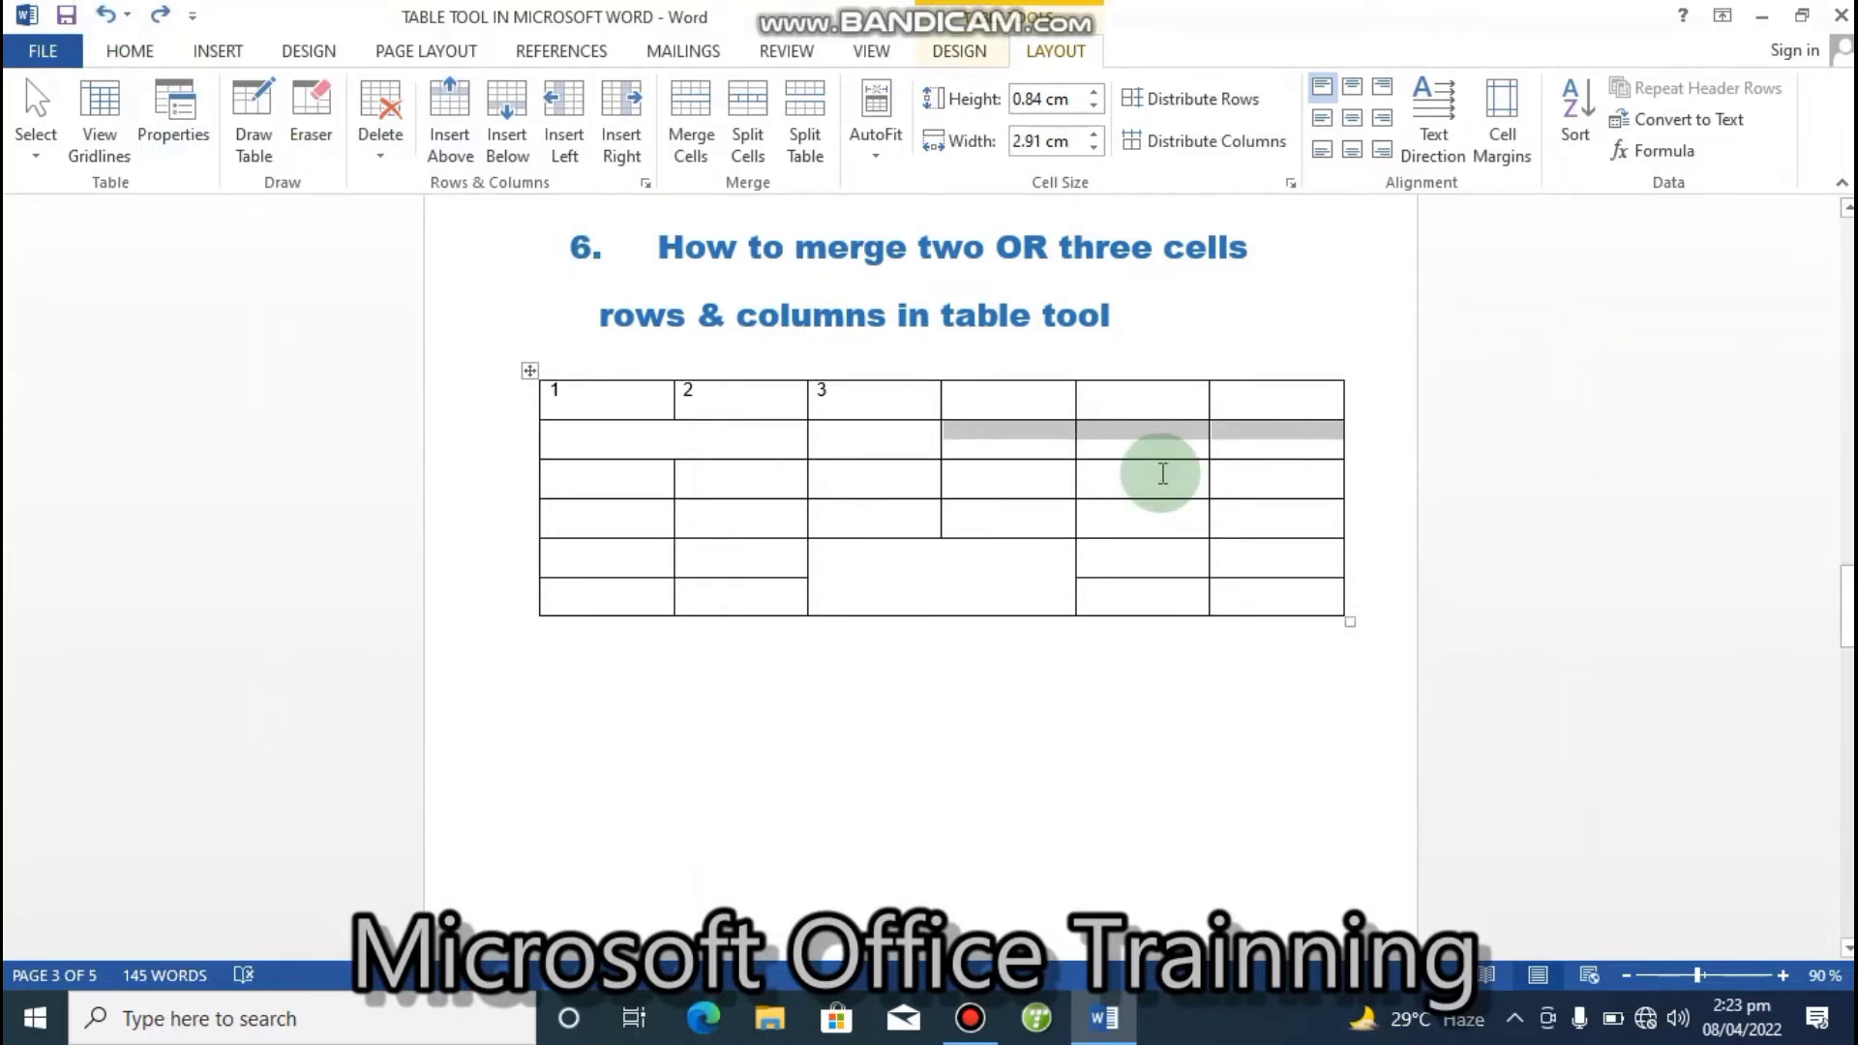
- Undo the merge of the four cells where the third and fourth columns meet the last two rows
left_click(892, 576)
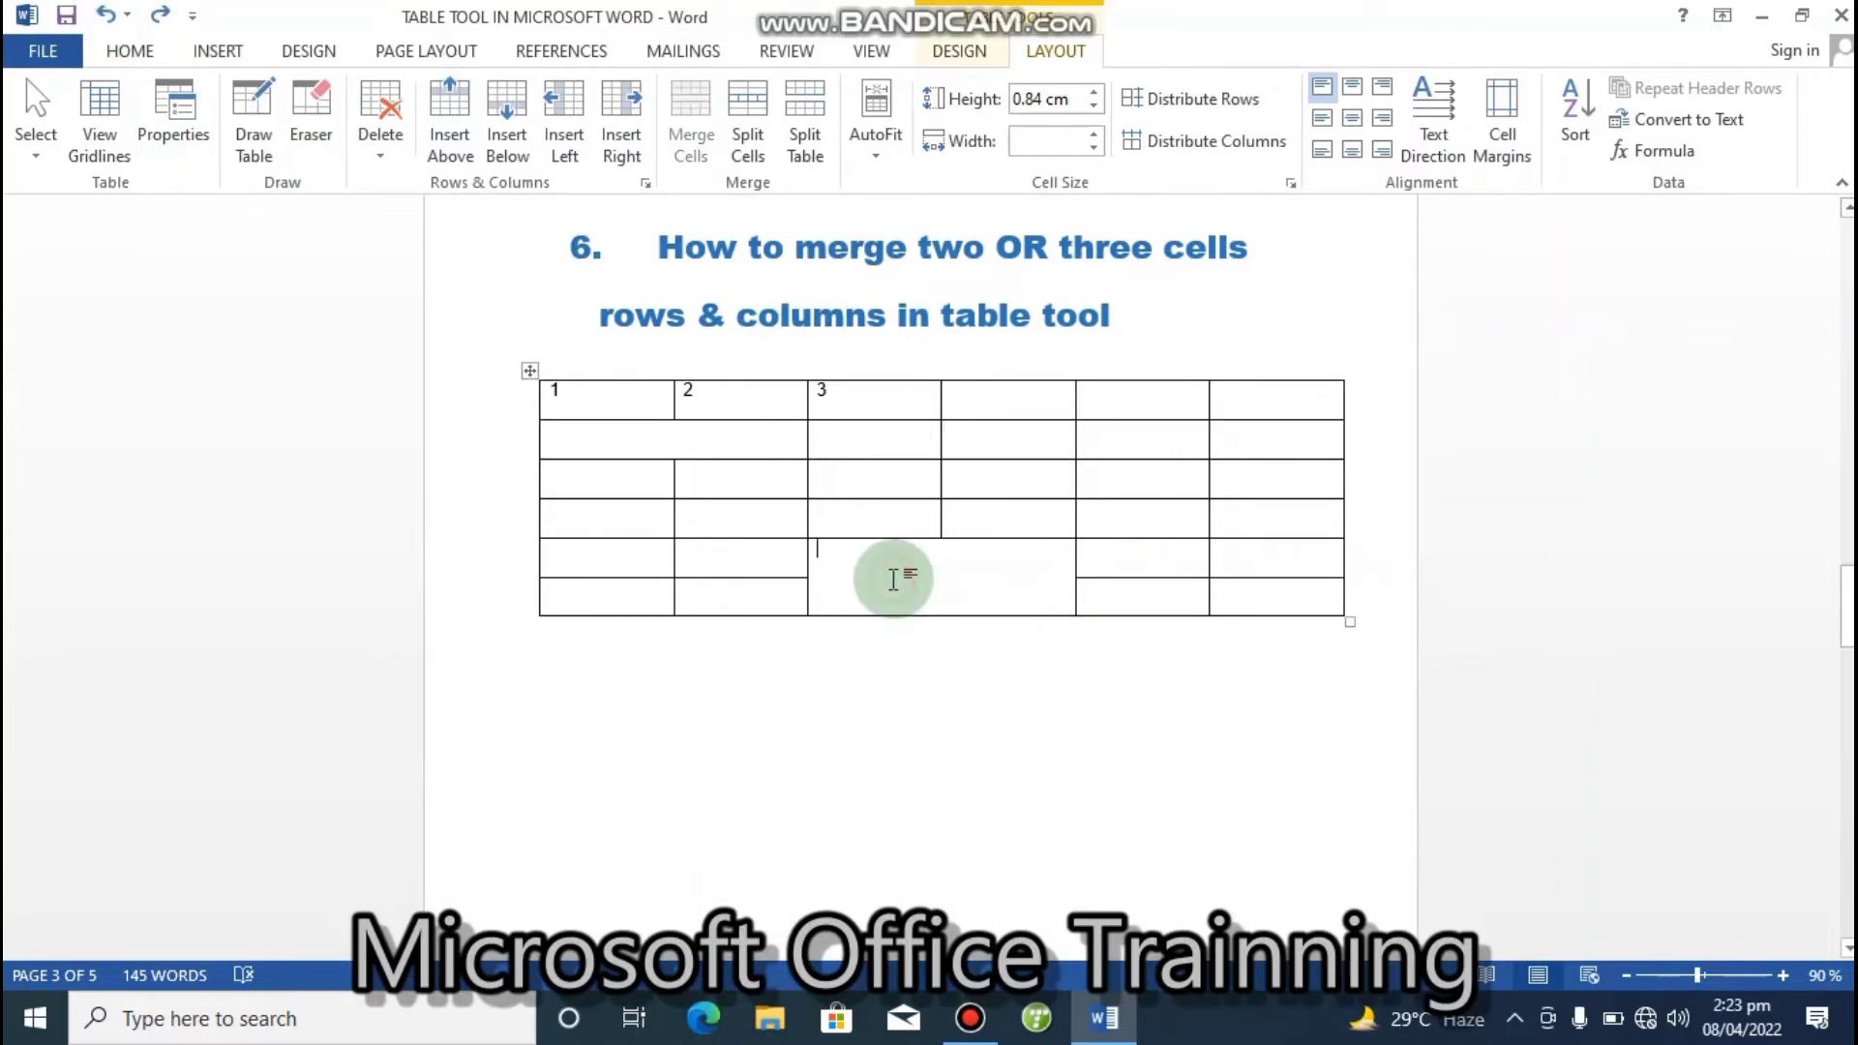
left_click(107, 15)
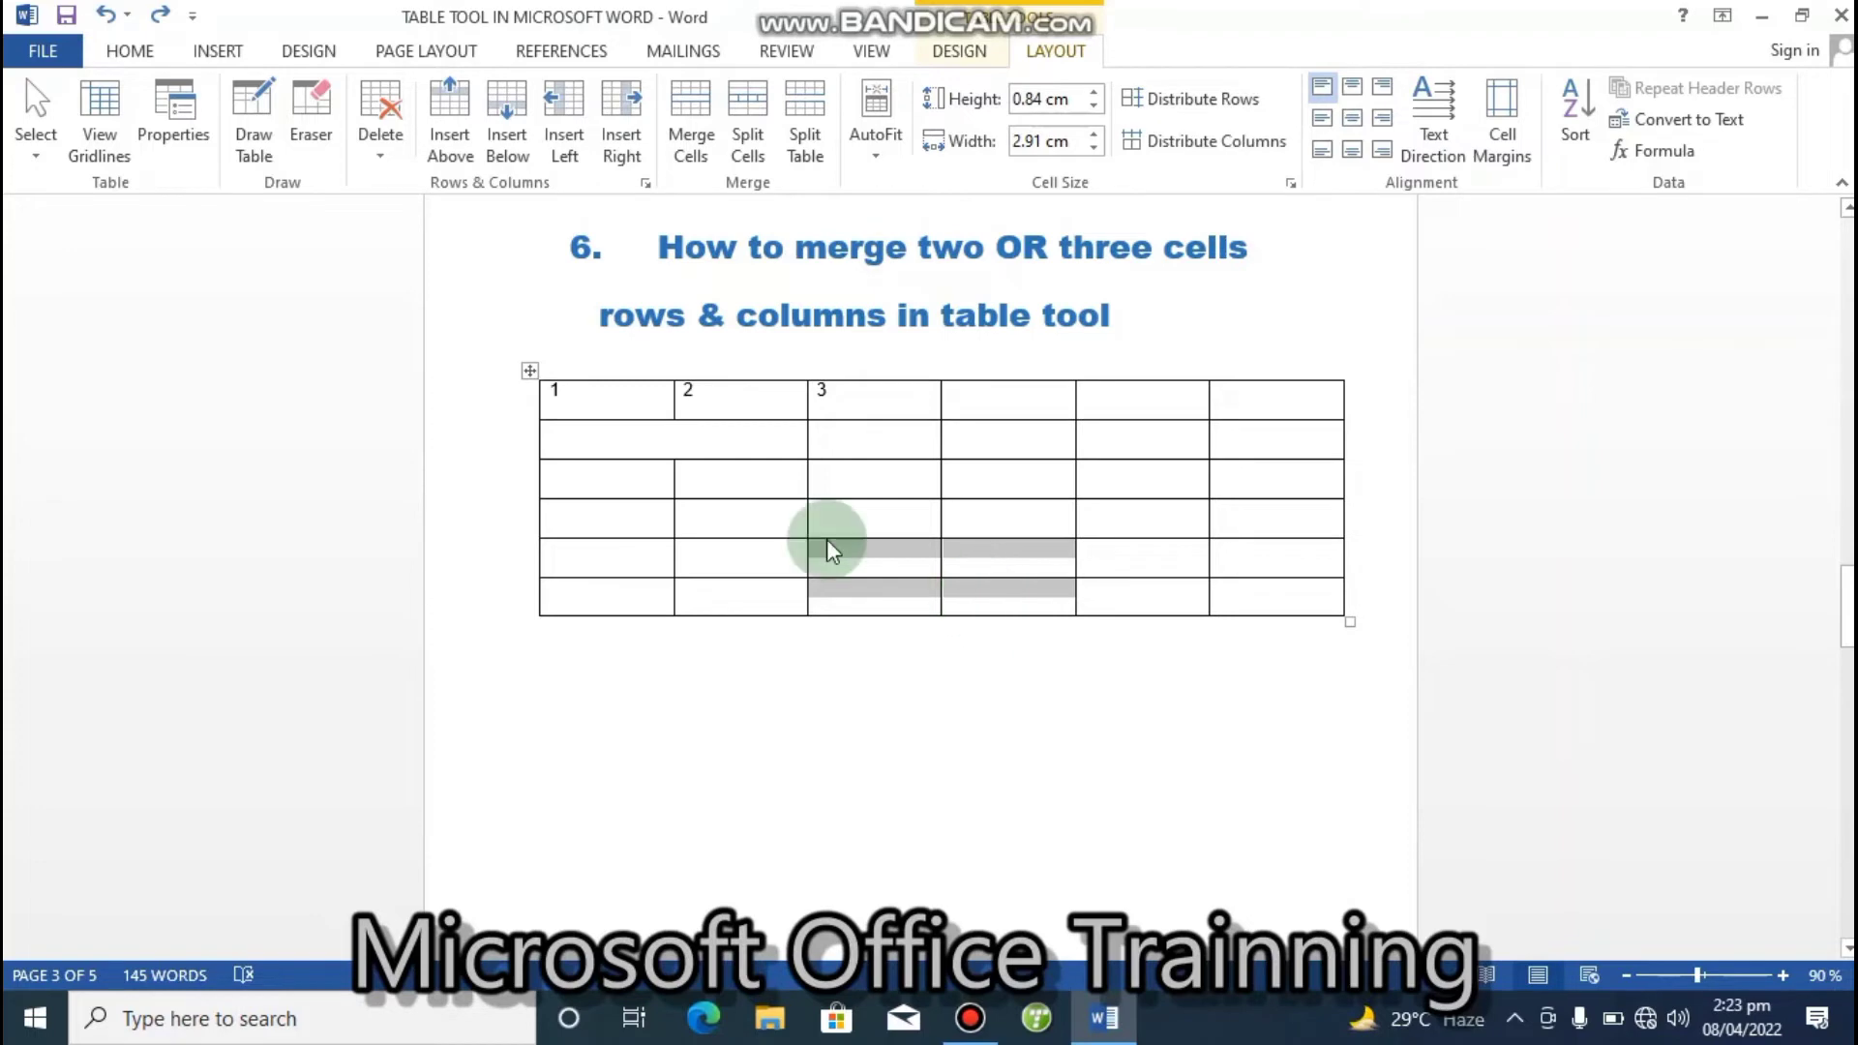
left_click(640, 431)
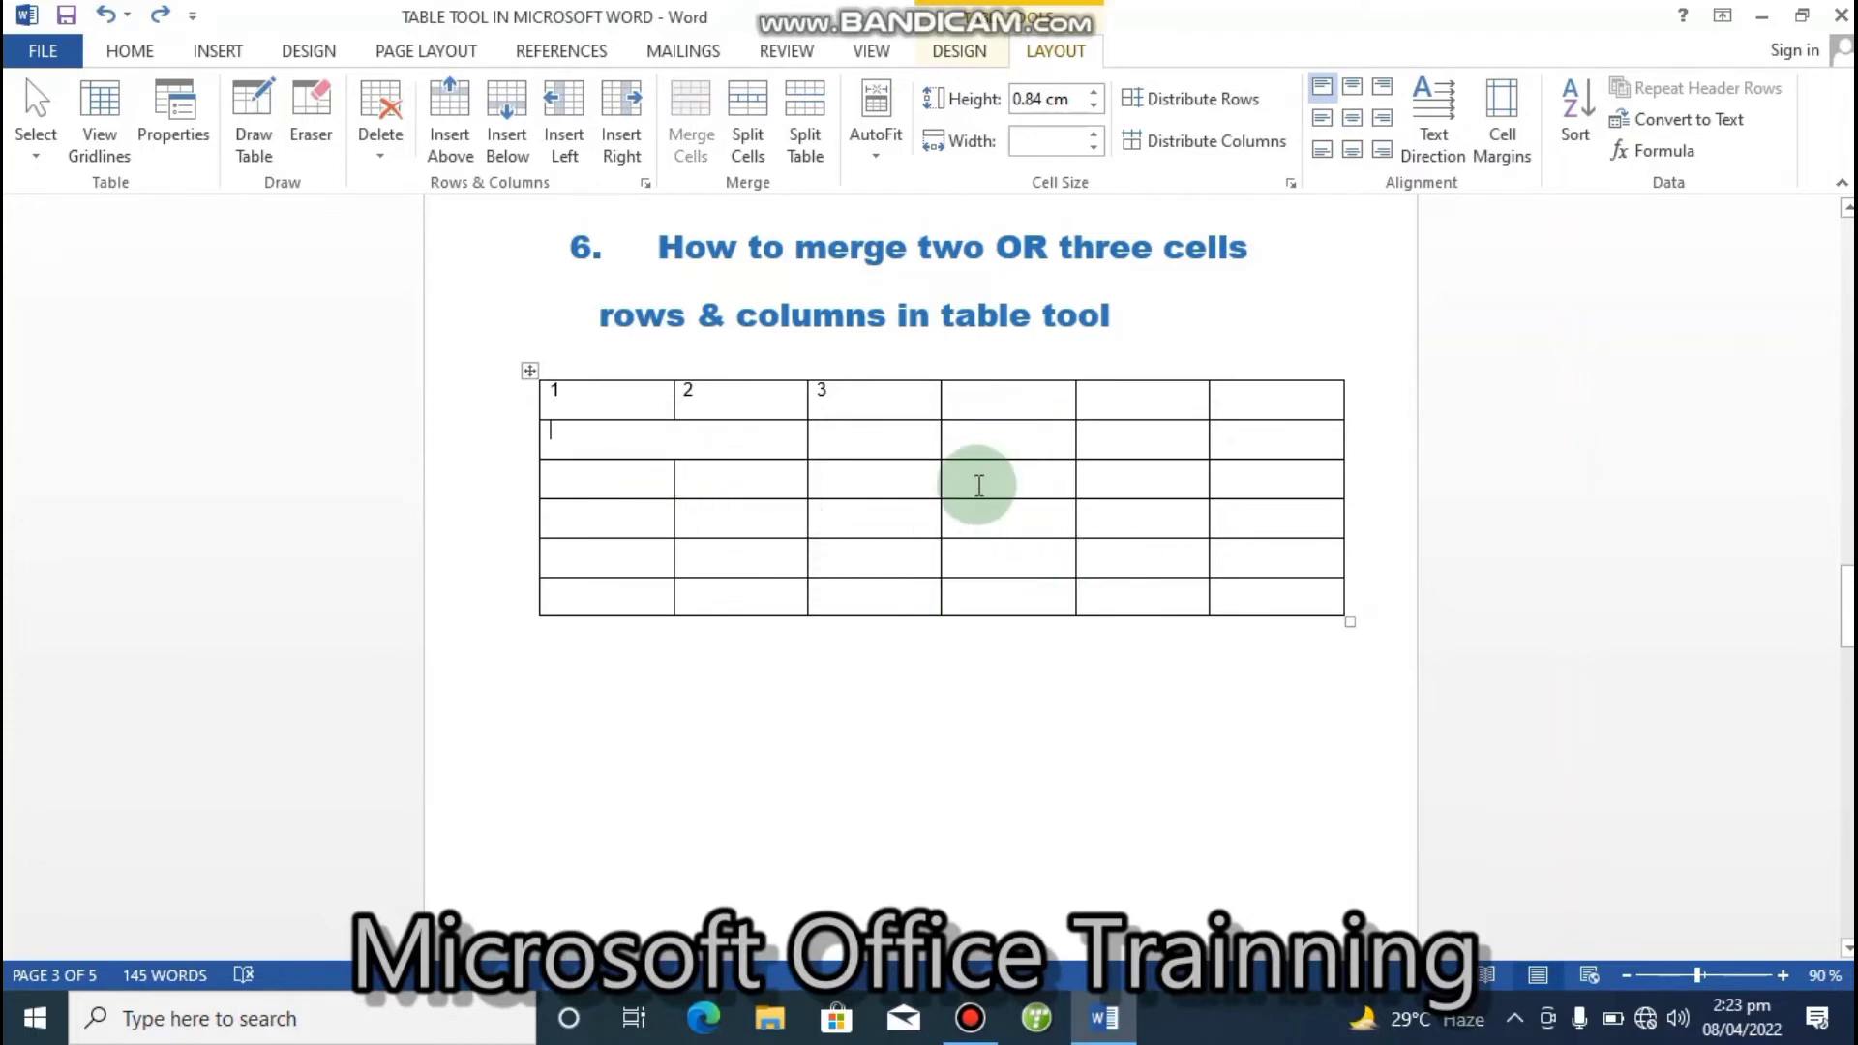
- Add blank lines beneath the heading "How to split cells in table tool"
left_click_drag(1847, 602, 1846, 650)
left_click(1234, 706)
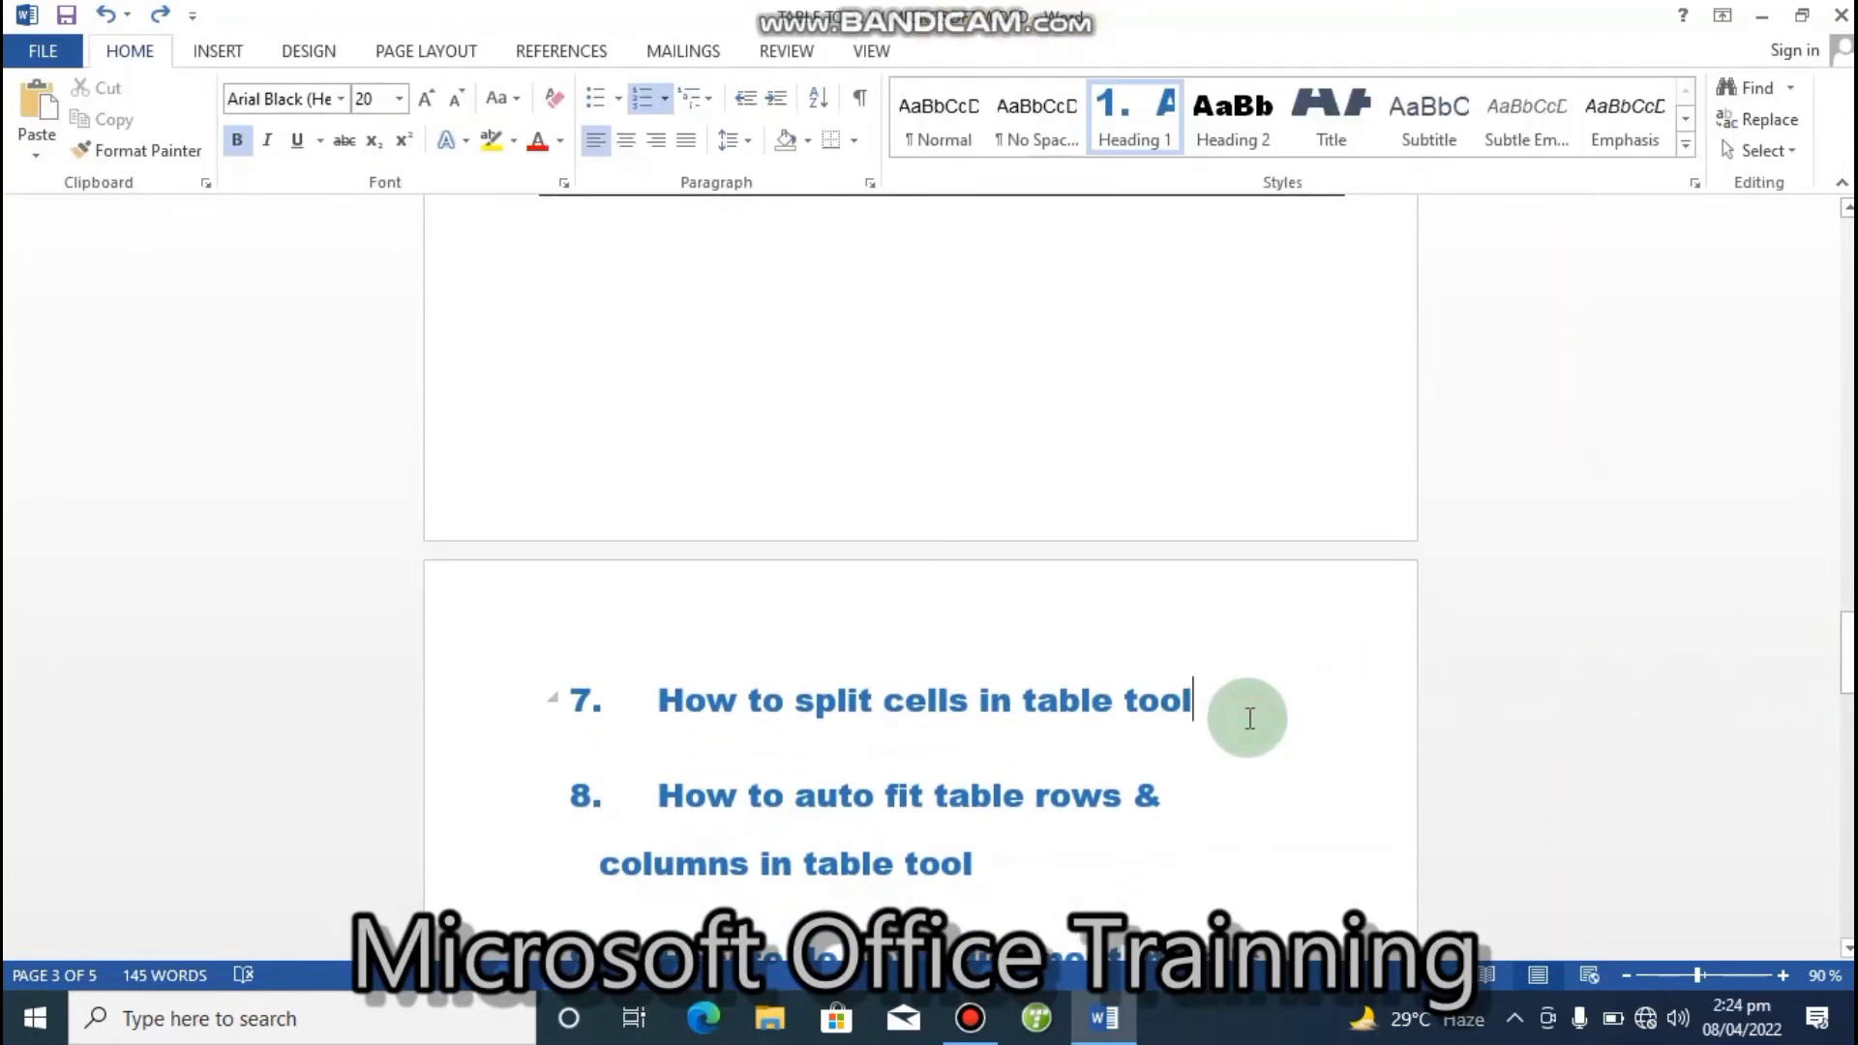
key("Return")
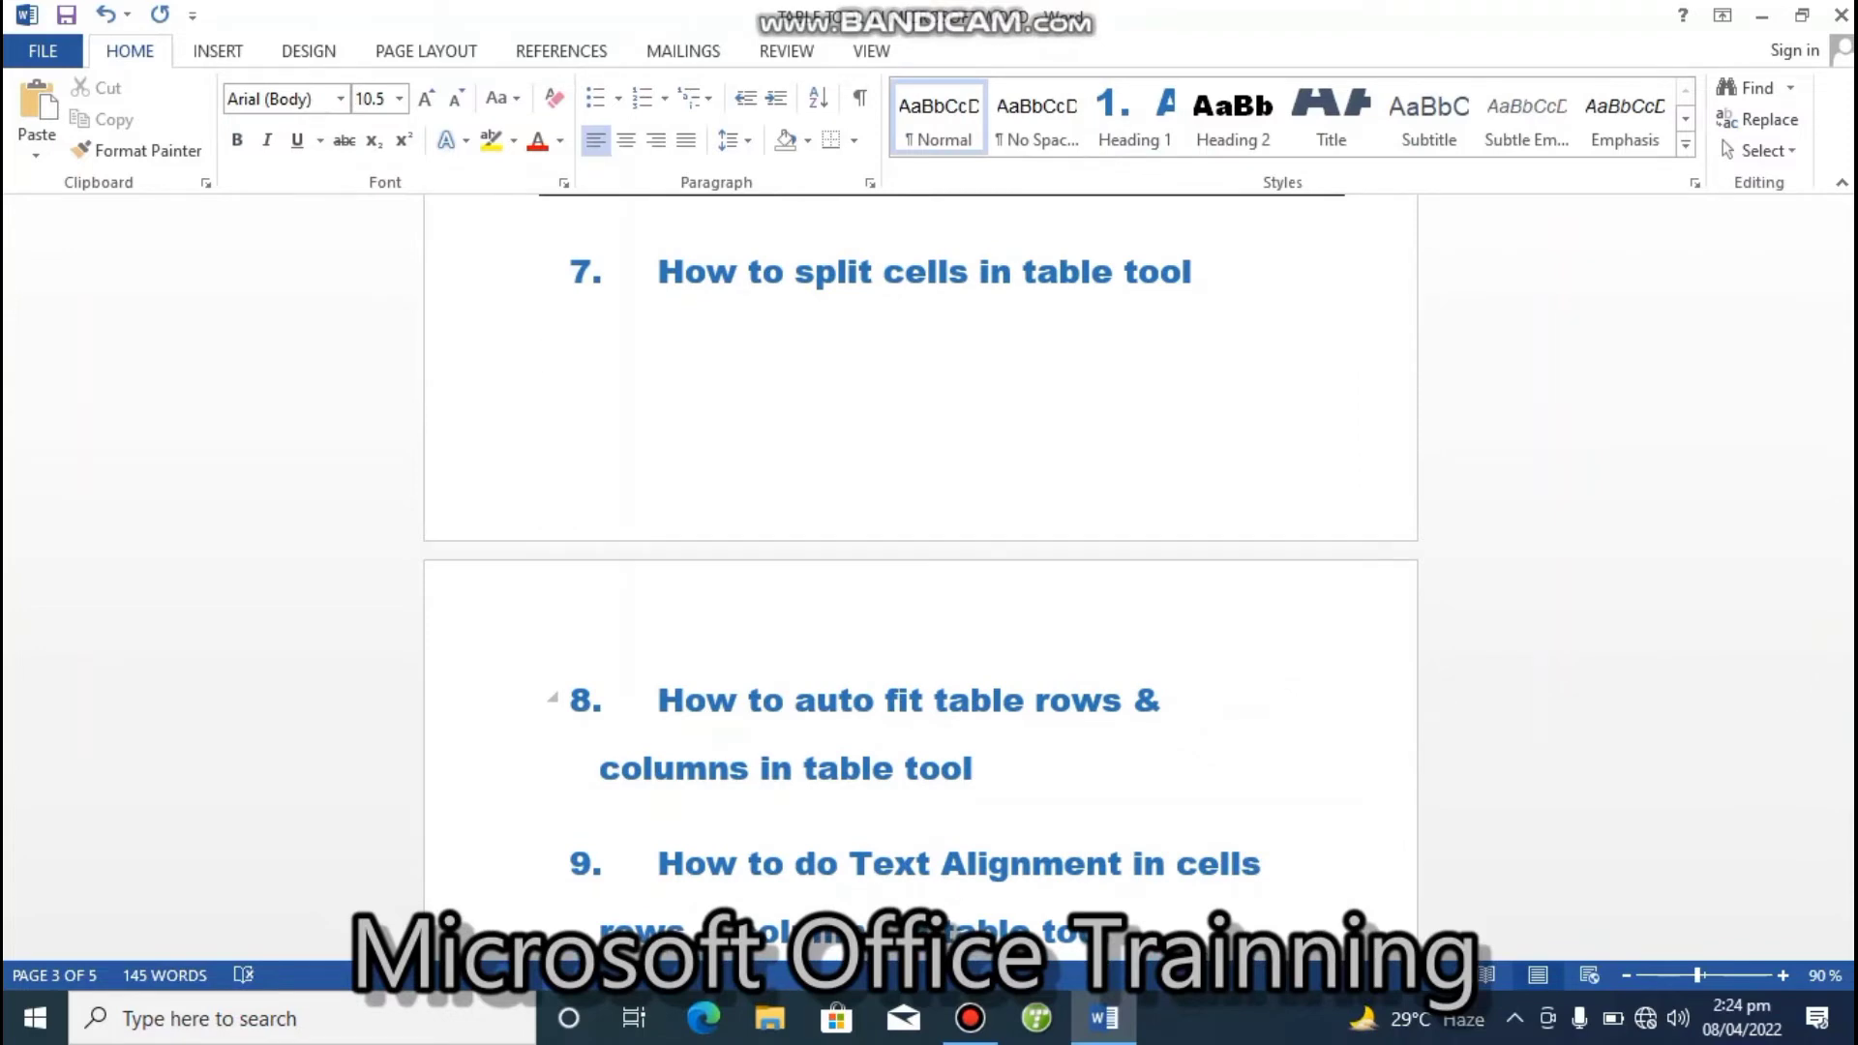
key("Return")
key("Return")
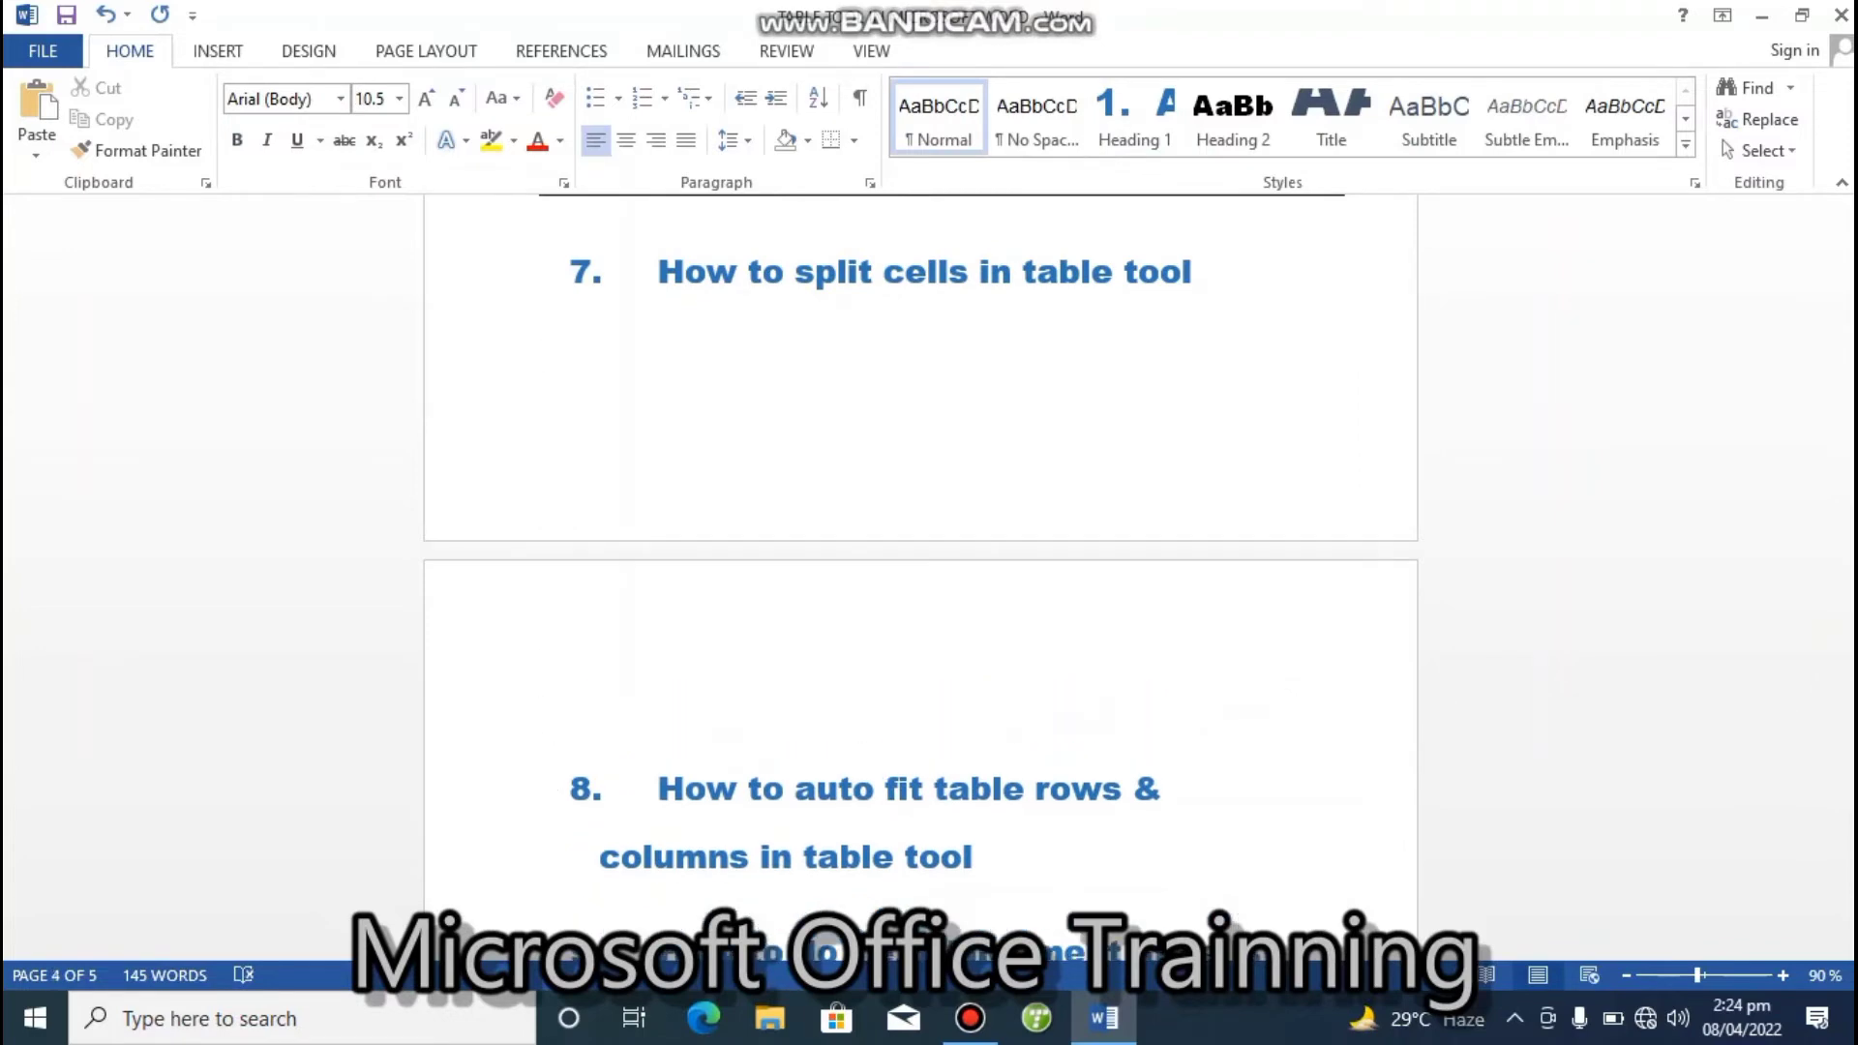
- Insert a table of five columns and four rows on the blank line beneath heading 7
left_click(610, 381)
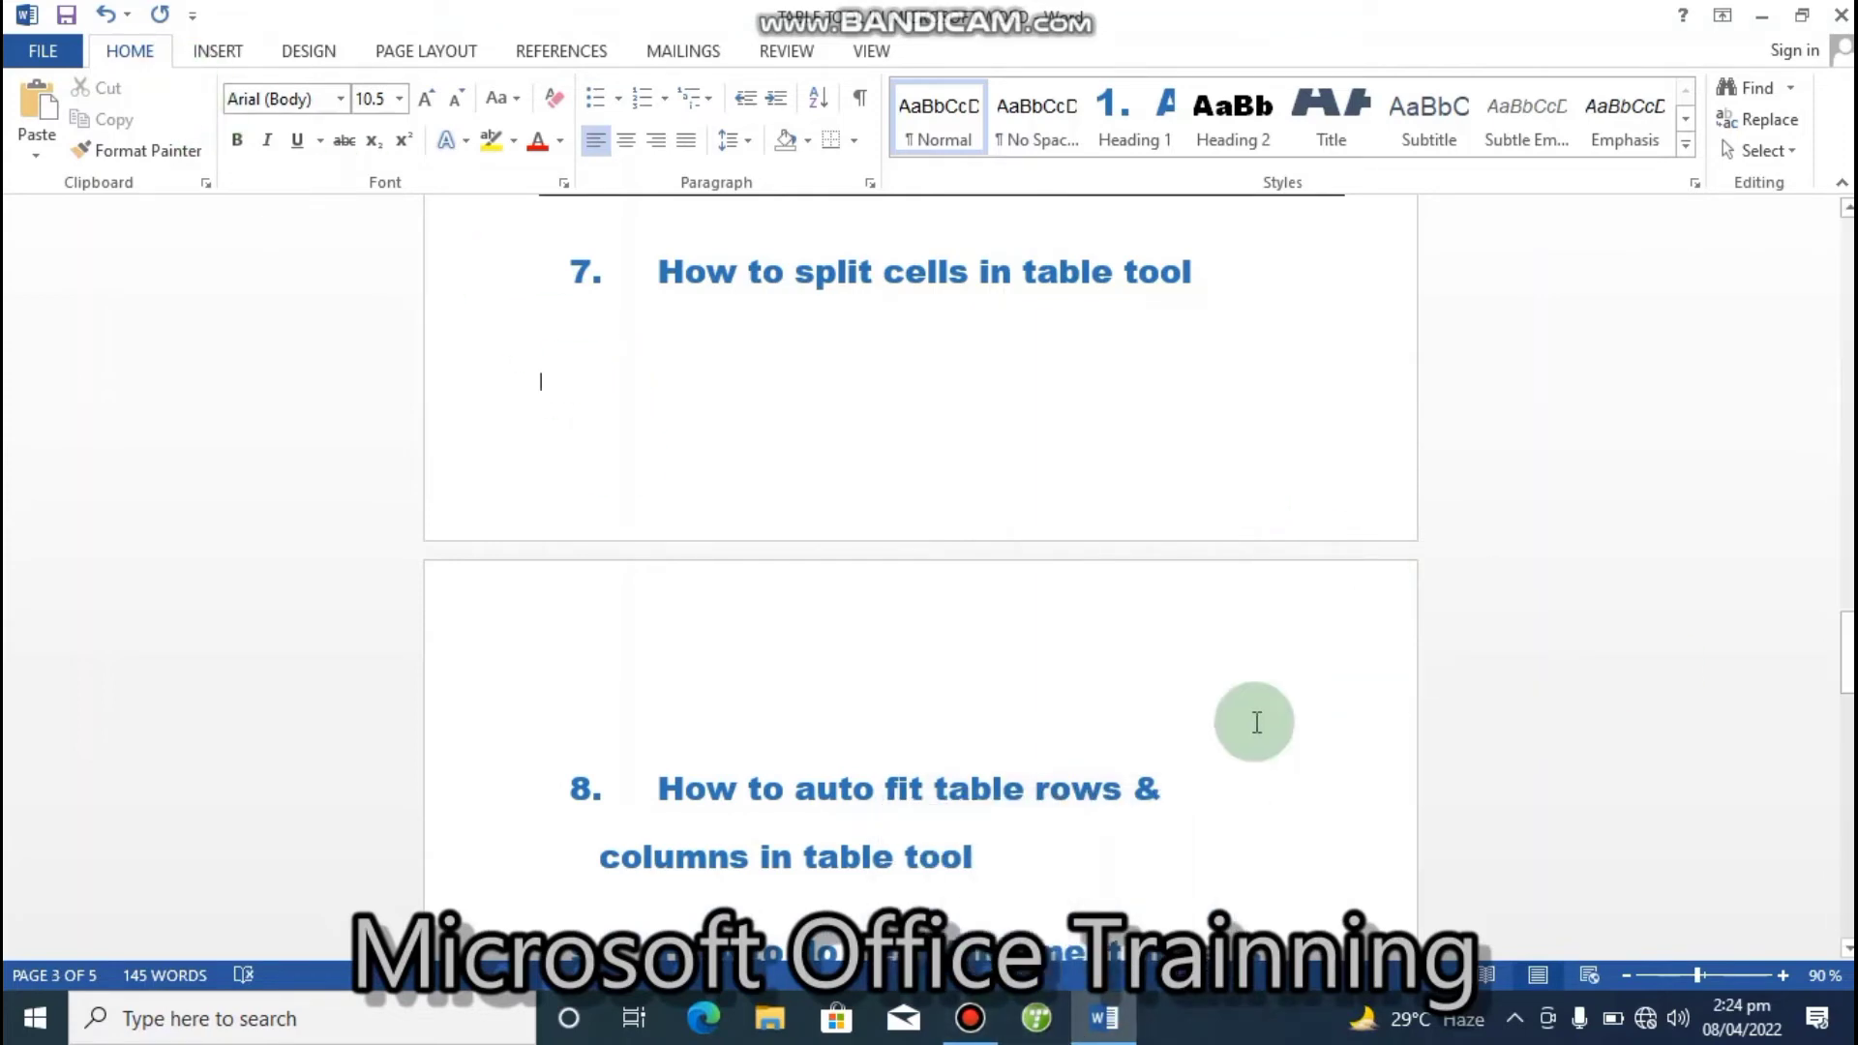
left_click(220, 50)
left_click(190, 142)
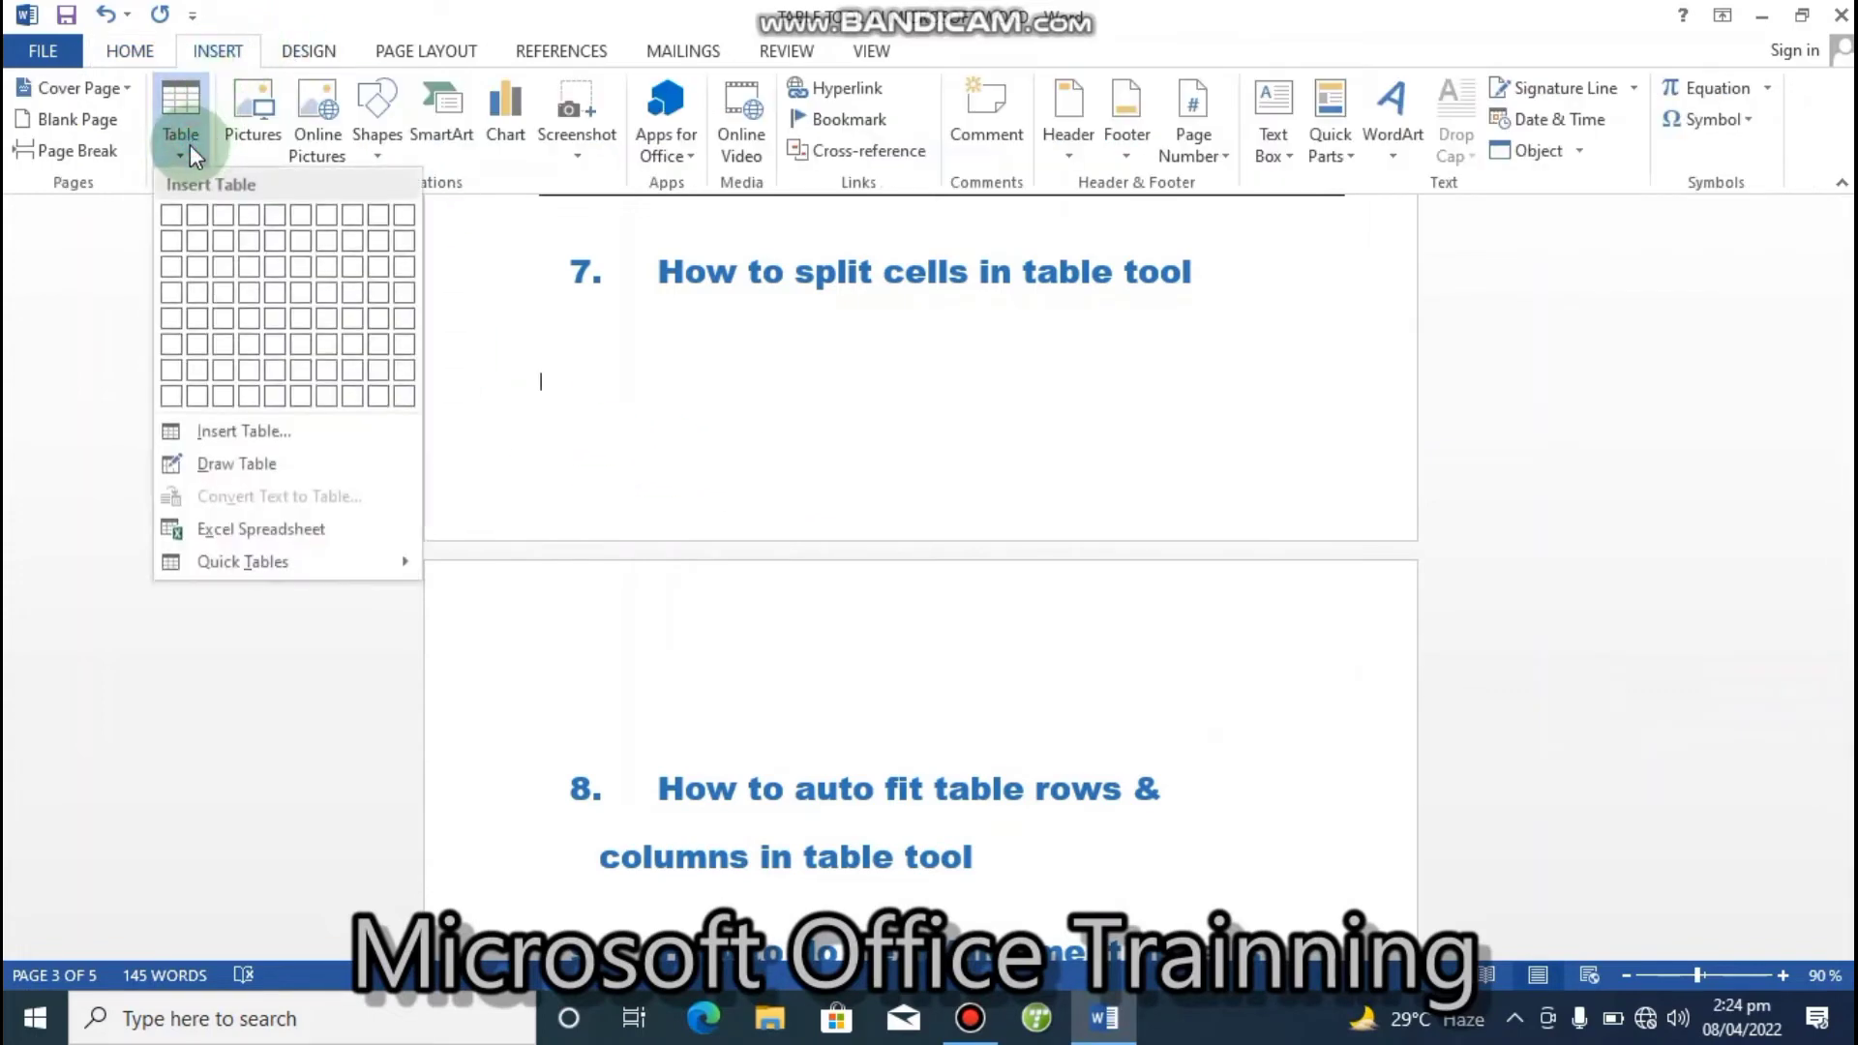
left_click(282, 291)
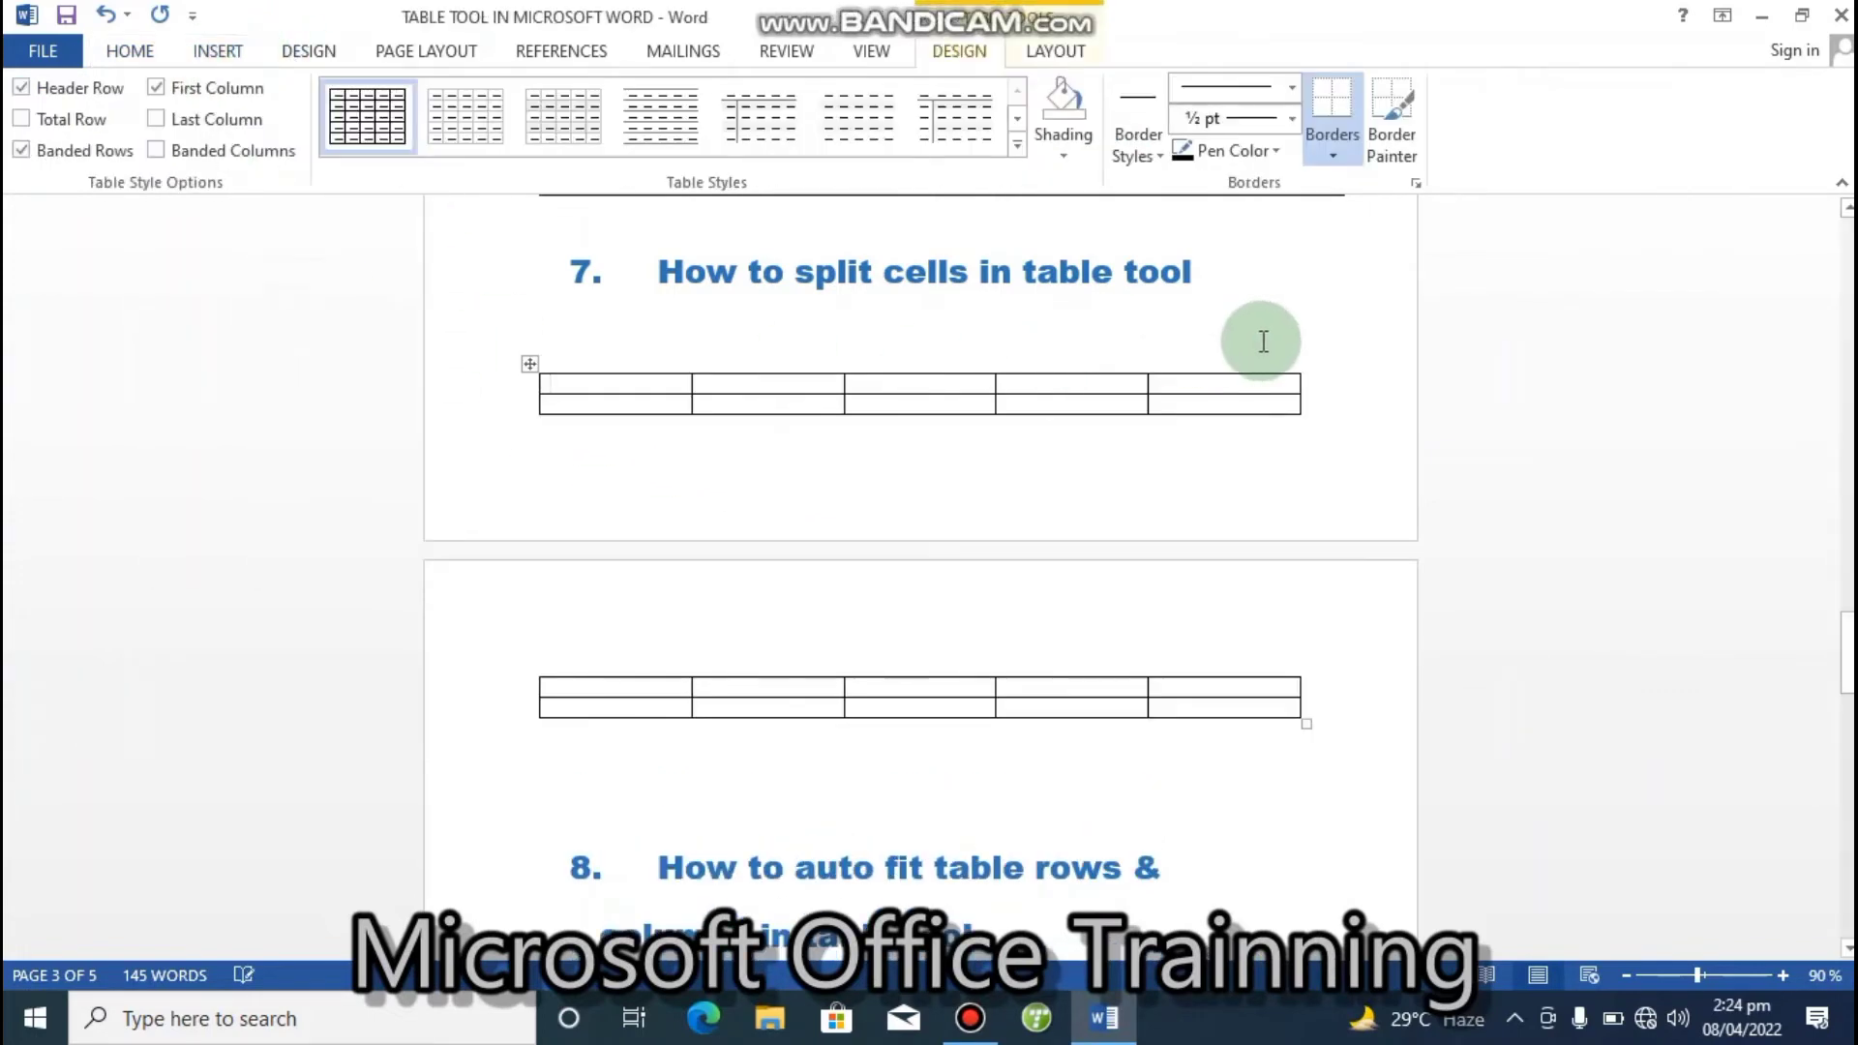
- Add a blank line after heading 7 and enlarge the table so its cells are about 3.4 cm wide and 1.19 cm high
left_click(1240, 292)
key("Return")
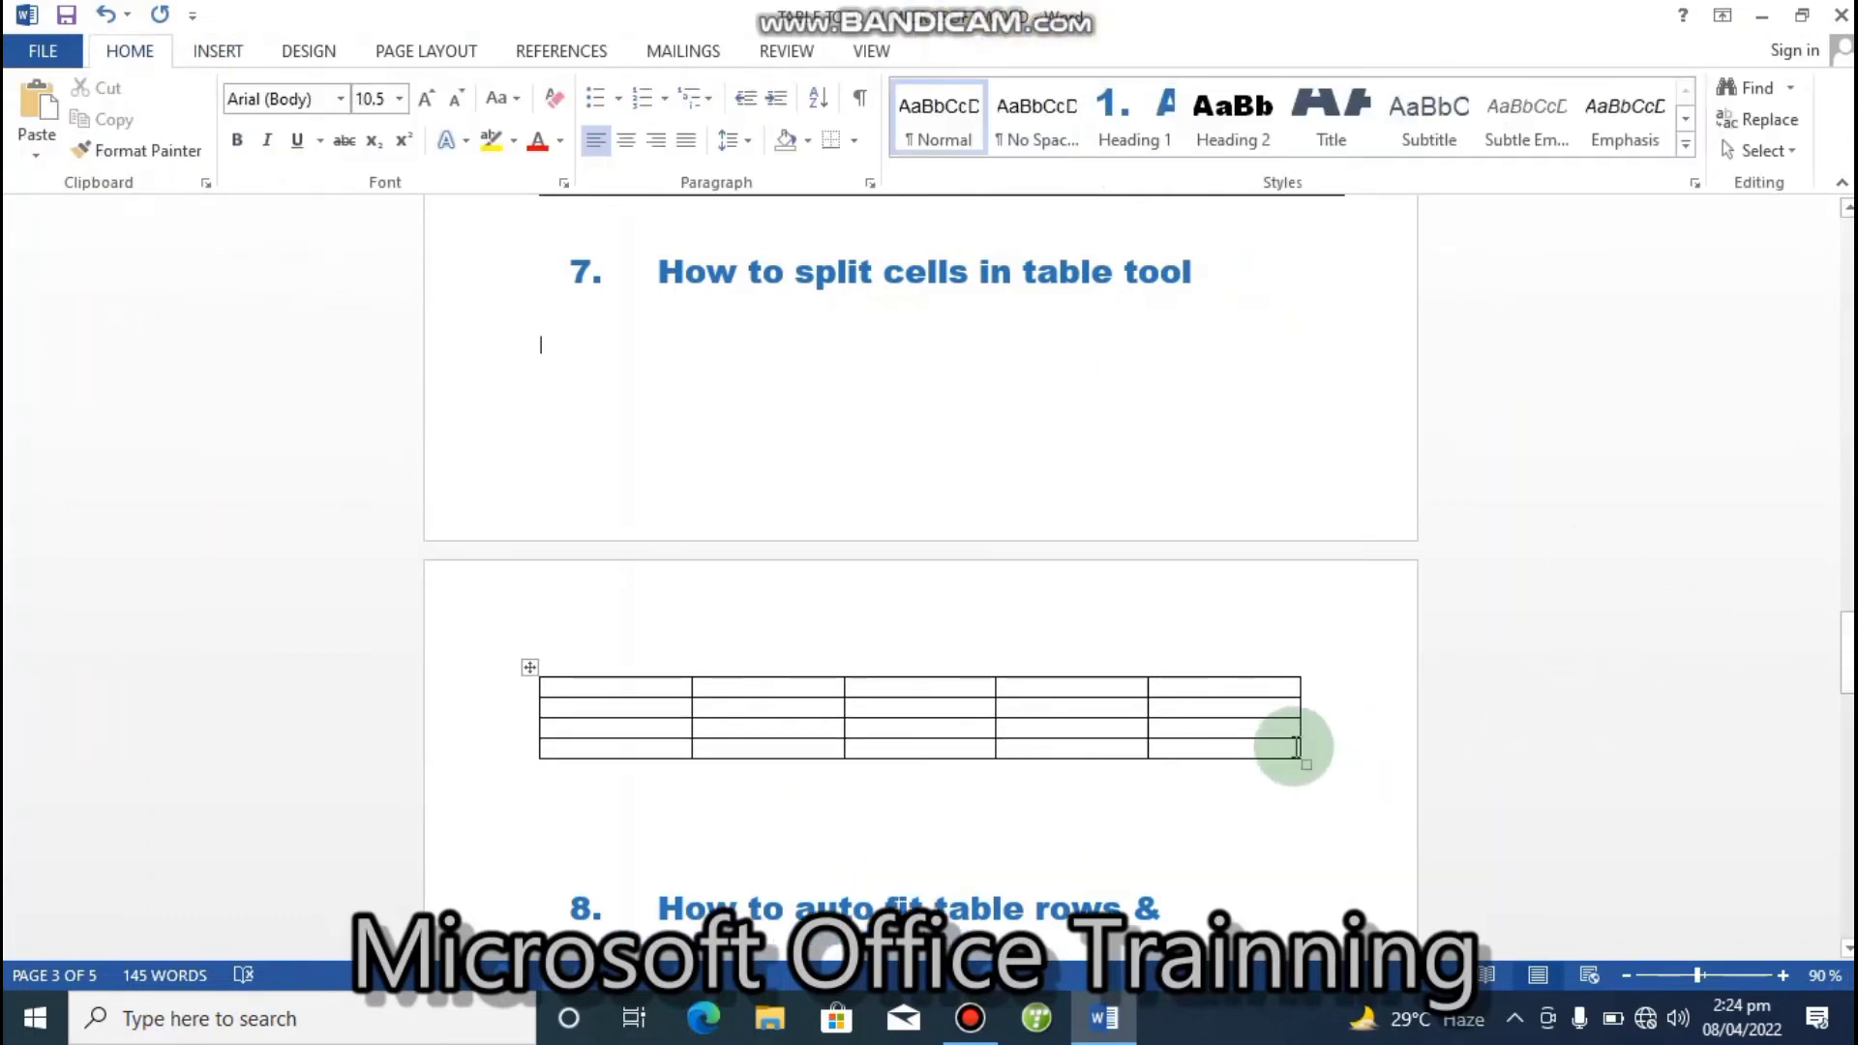
left_click_drag(1307, 765, 1326, 905)
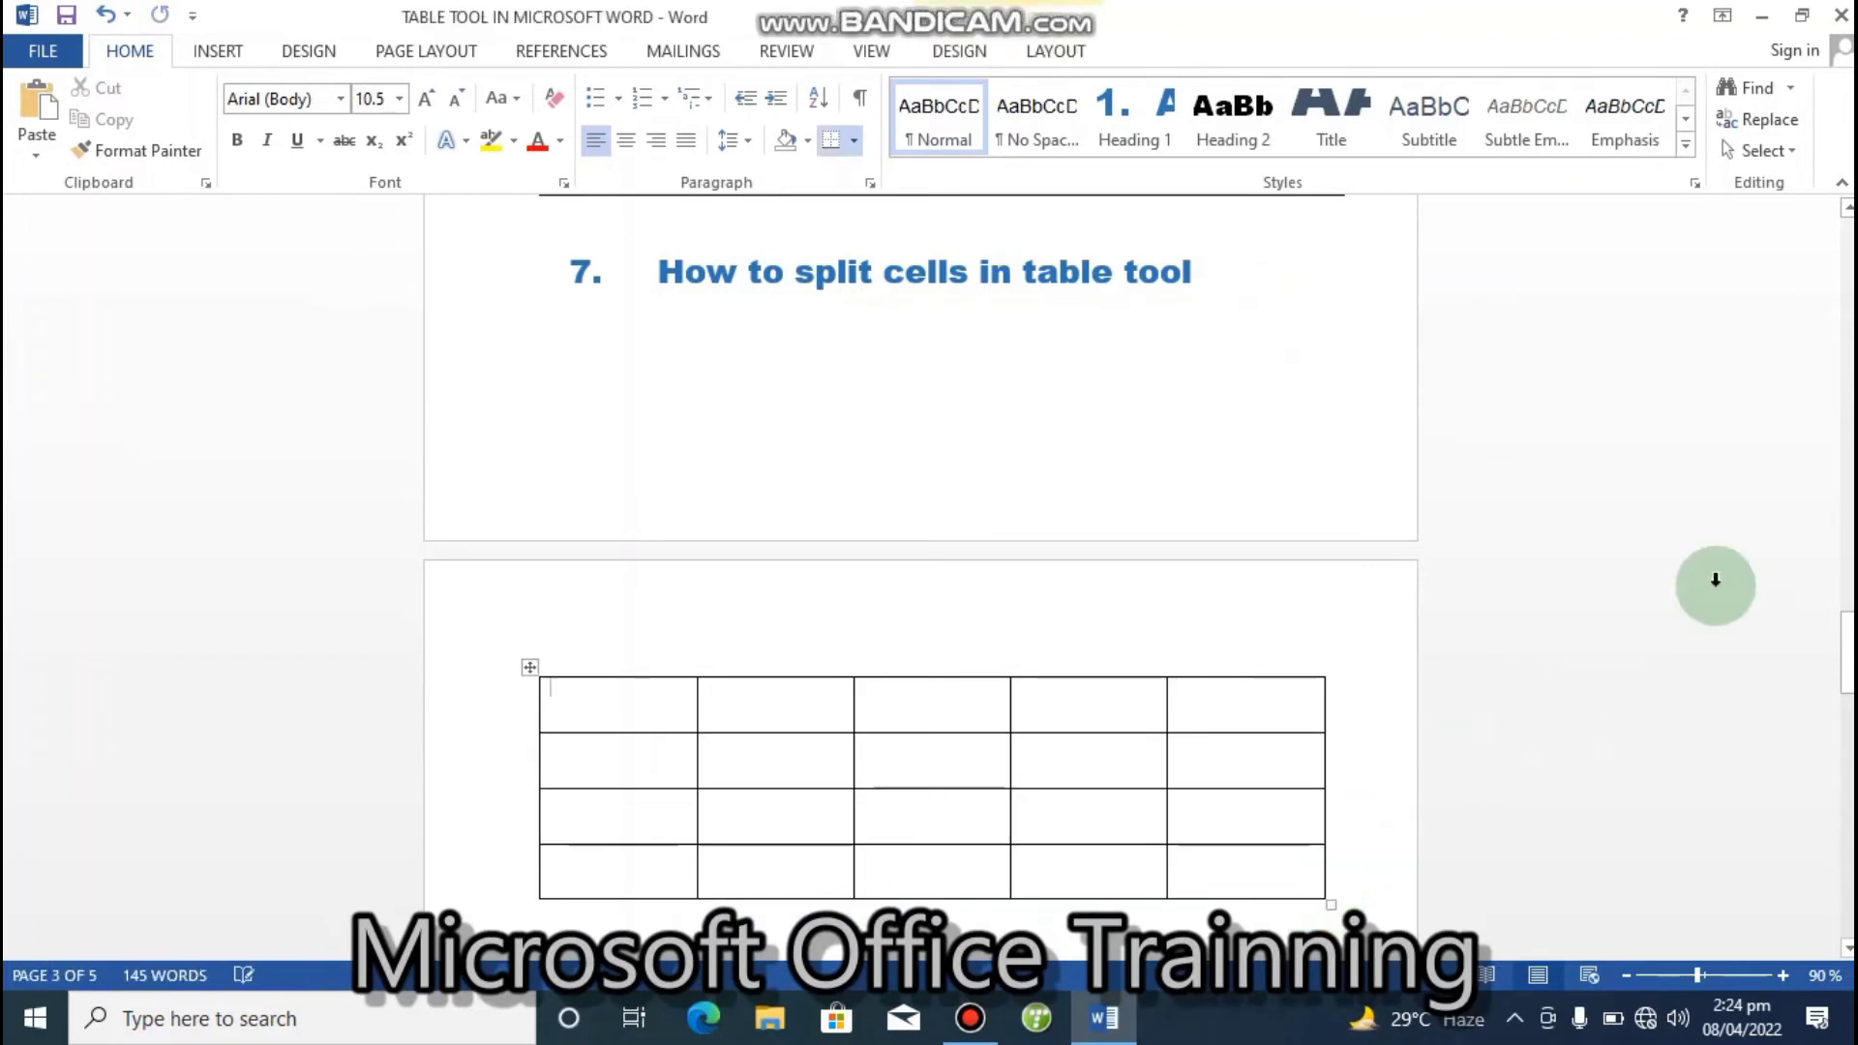
mouse_move(1839, 627)
left_mouse_down()
mouse_move(1844, 695)
mouse_move(1839, 651)
left_mouse_up()
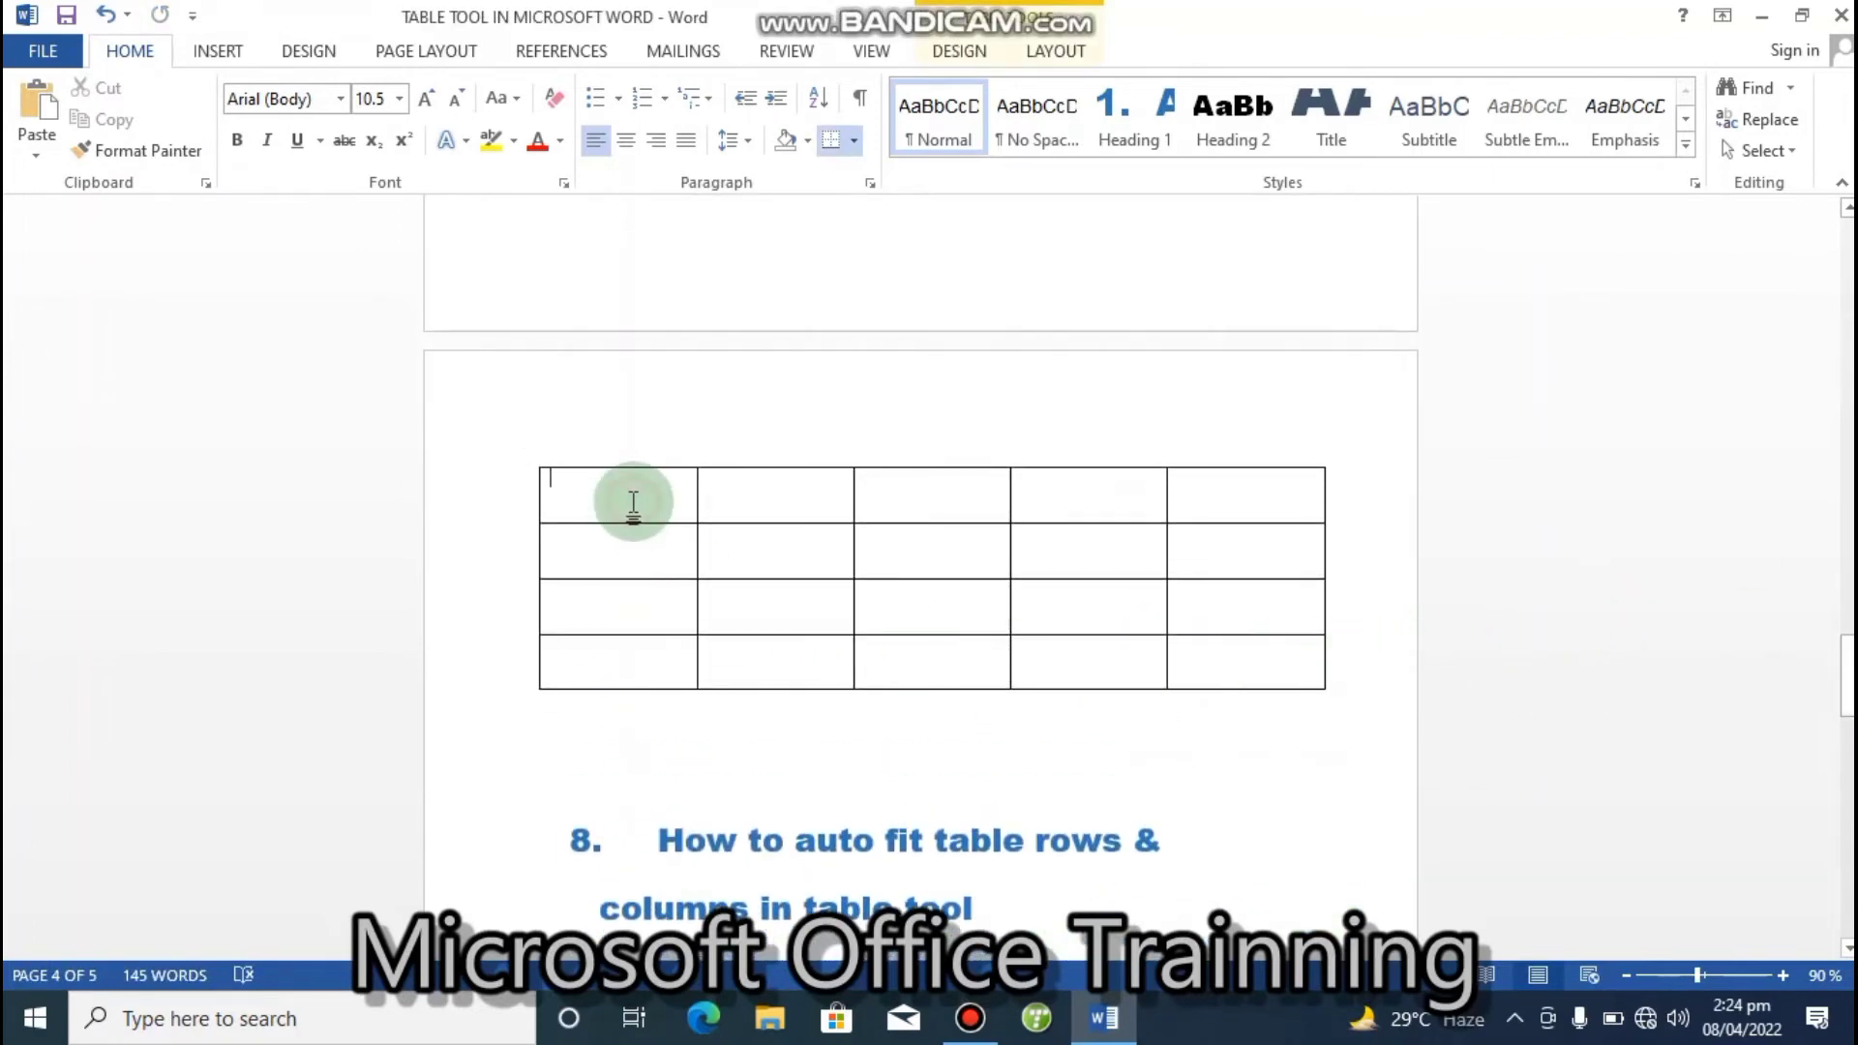
- Merge the first two cells of the new table's first row into one cell
left_click_drag(630, 506, 727, 494)
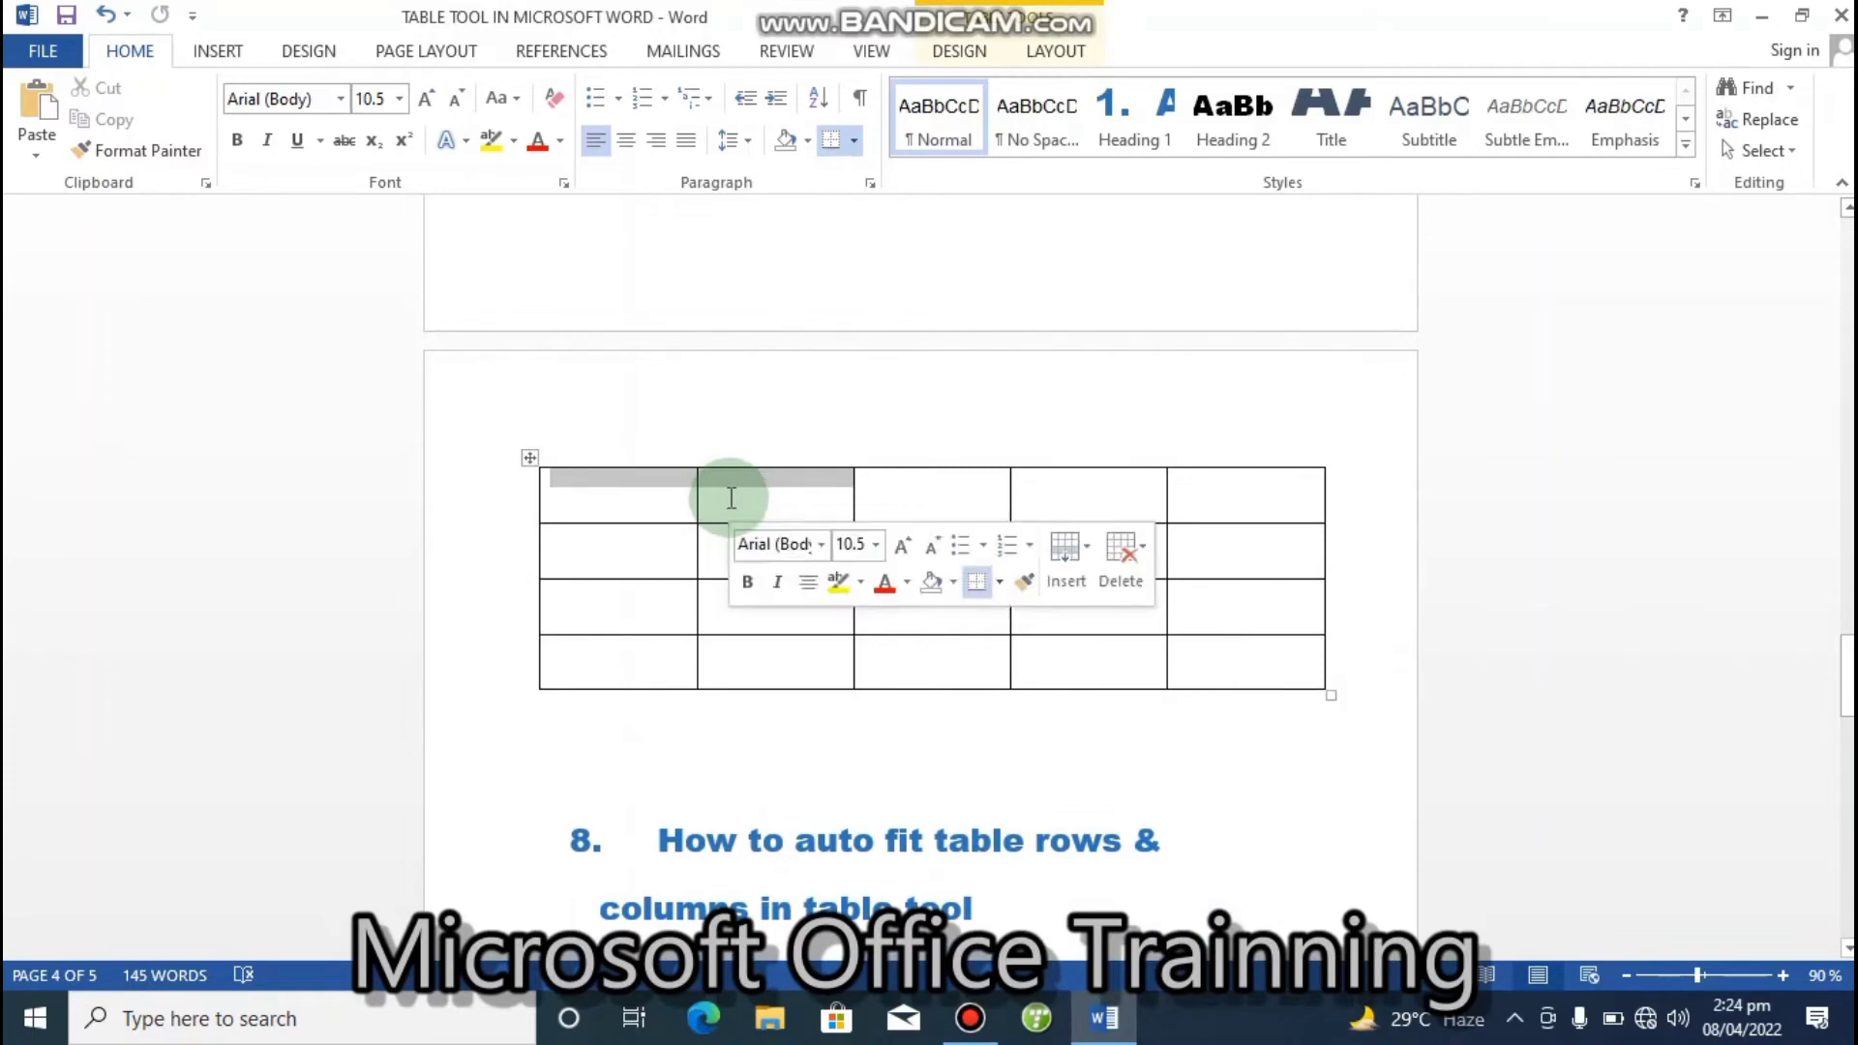
left_click(1057, 53)
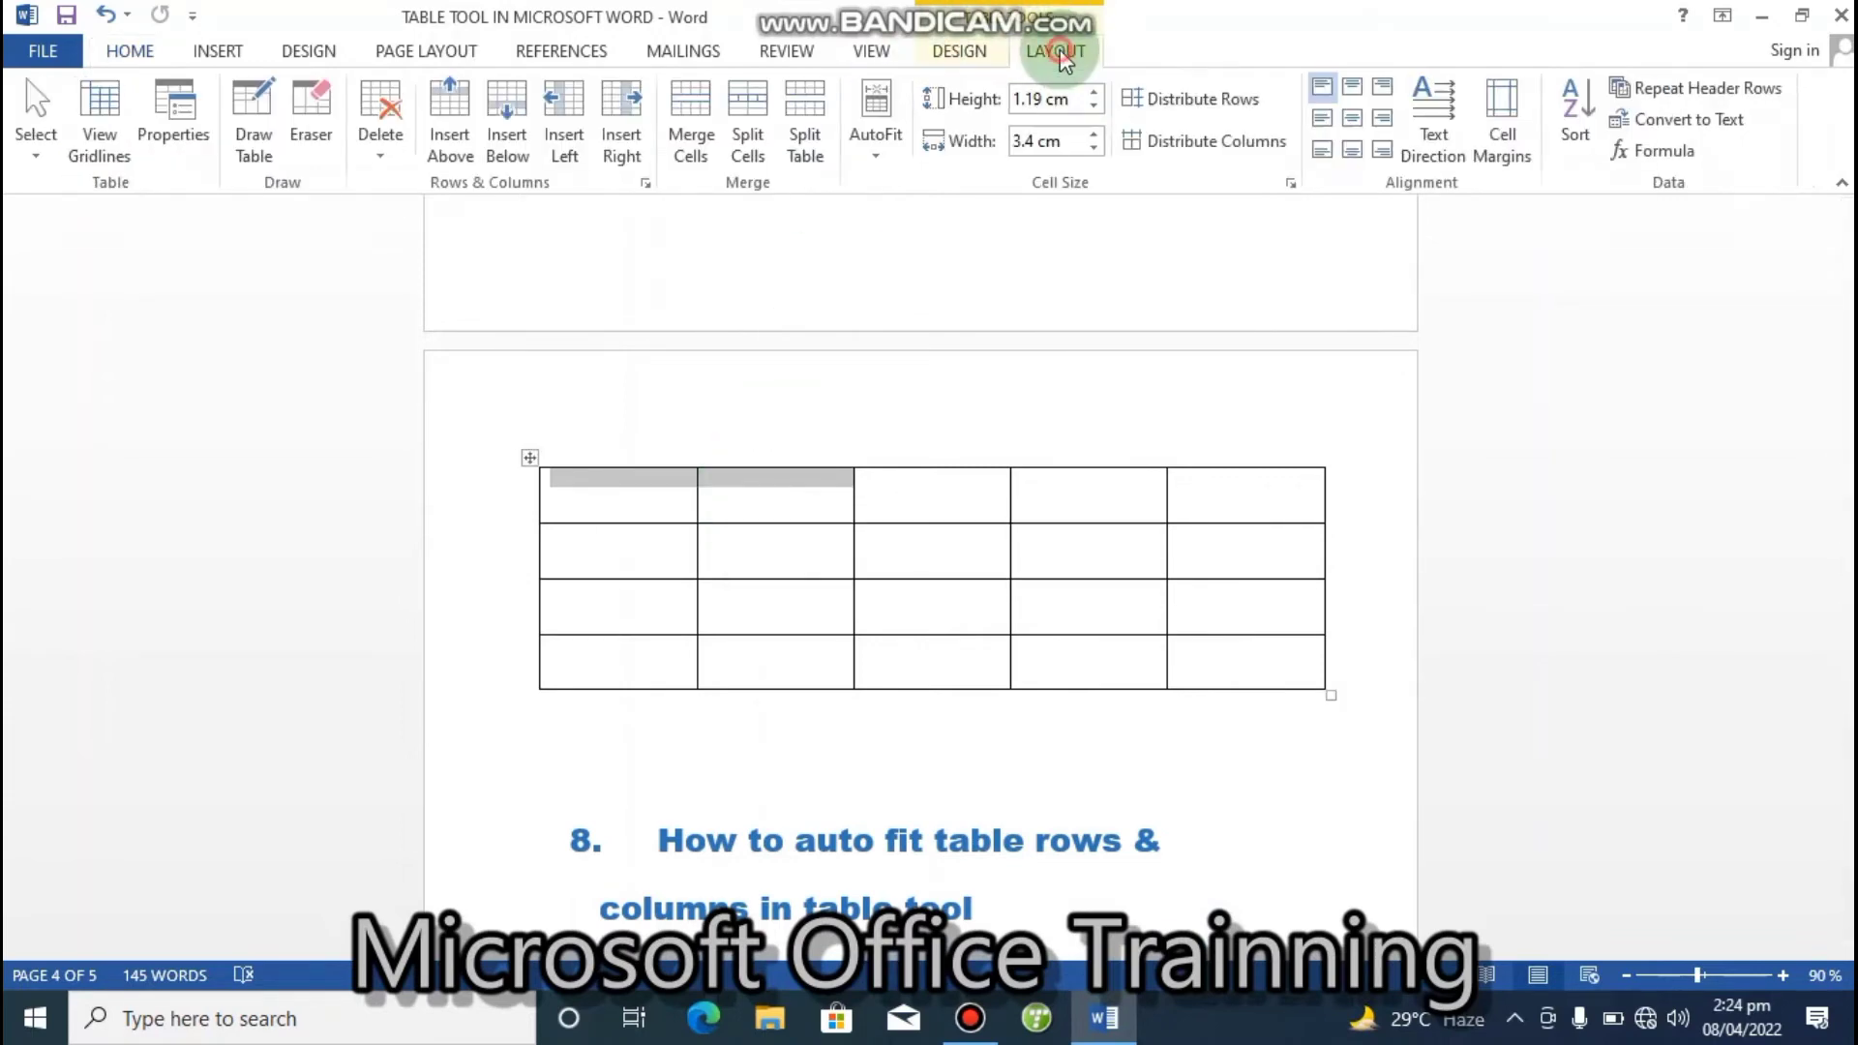
left_click(705, 116)
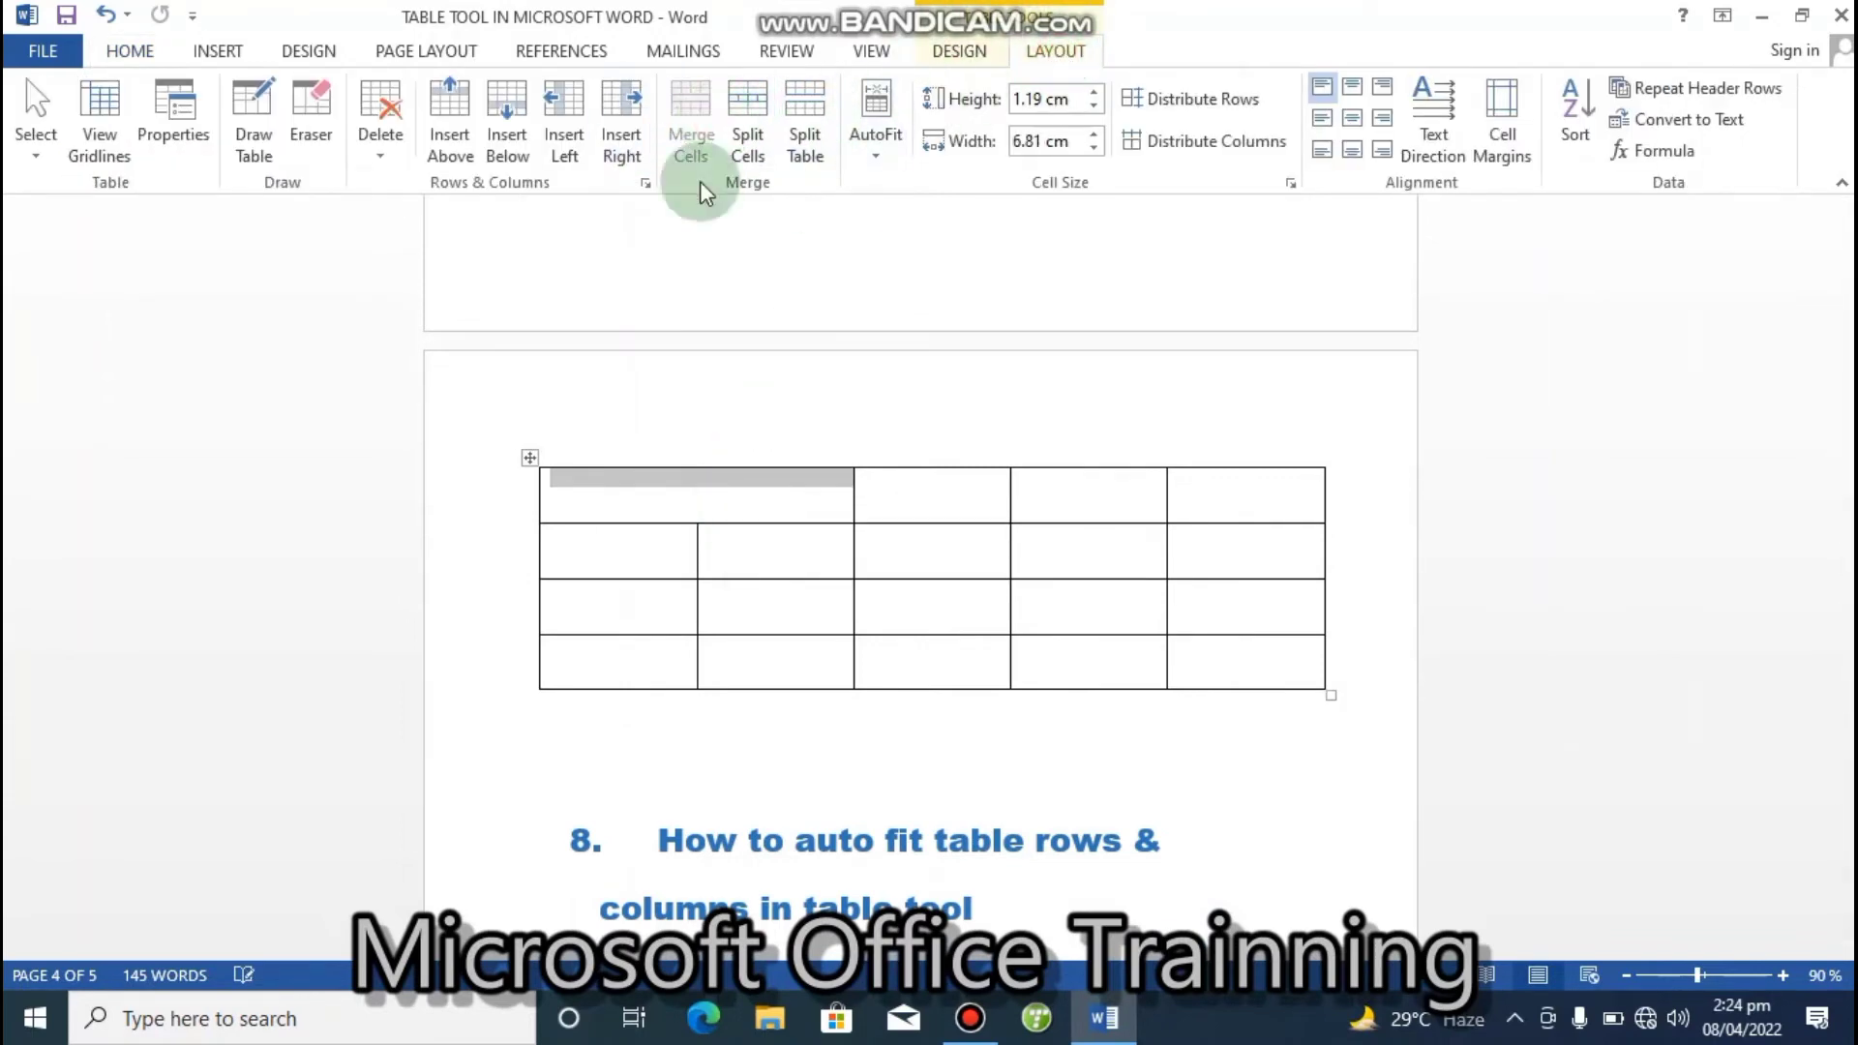
left_click(748, 545)
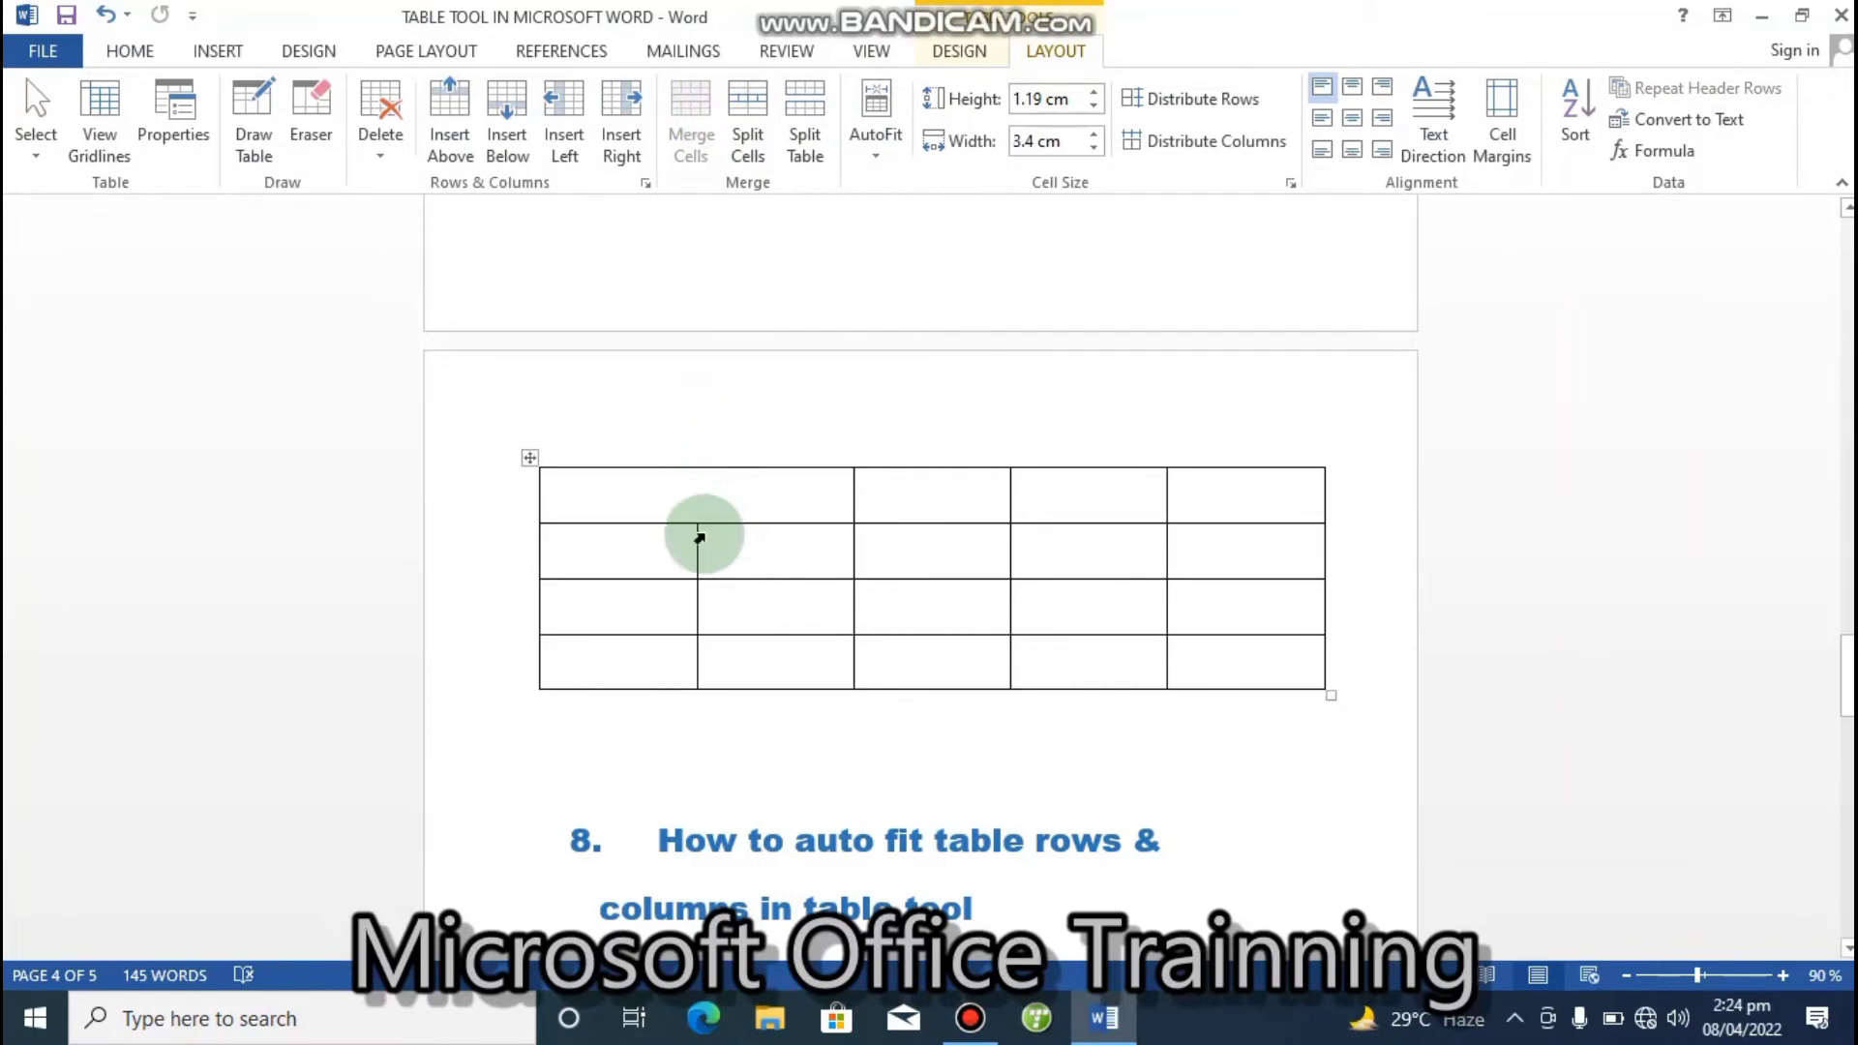
- Split the merged cell in the first row into three columns and one row
left_click(706, 482)
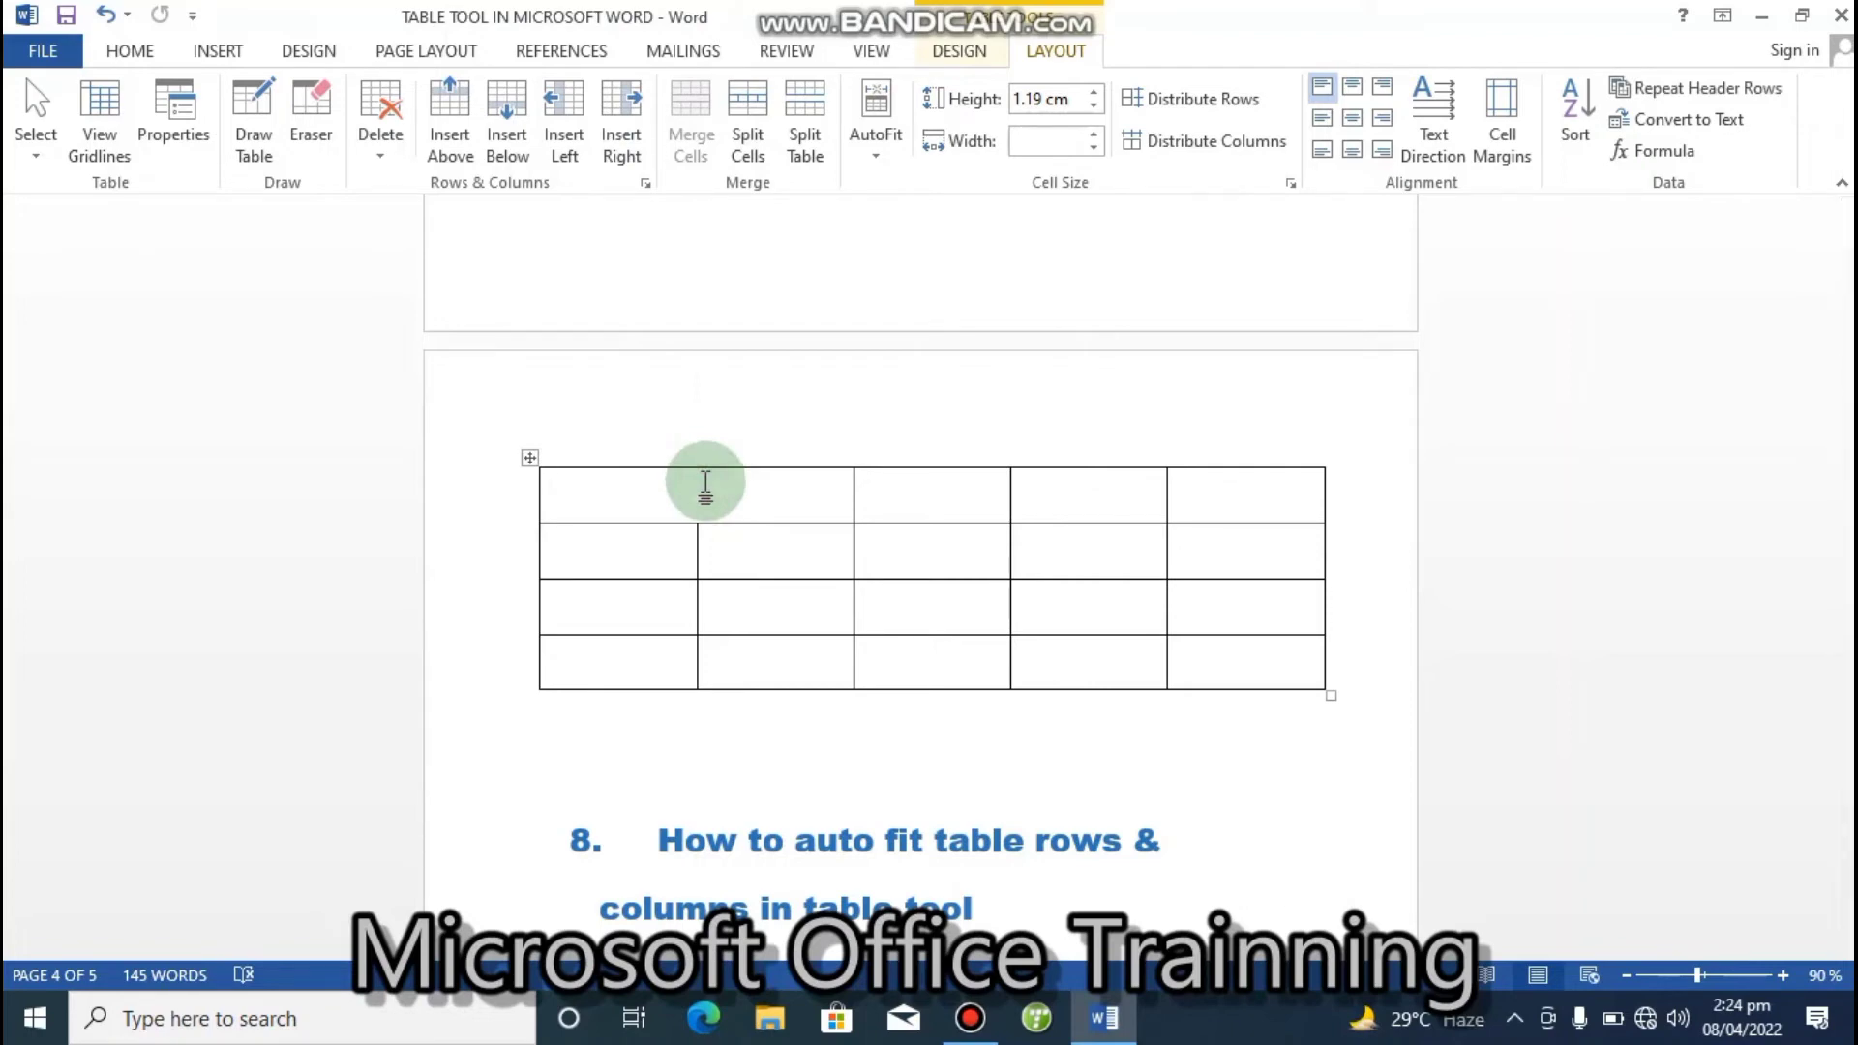
right_click(706, 481)
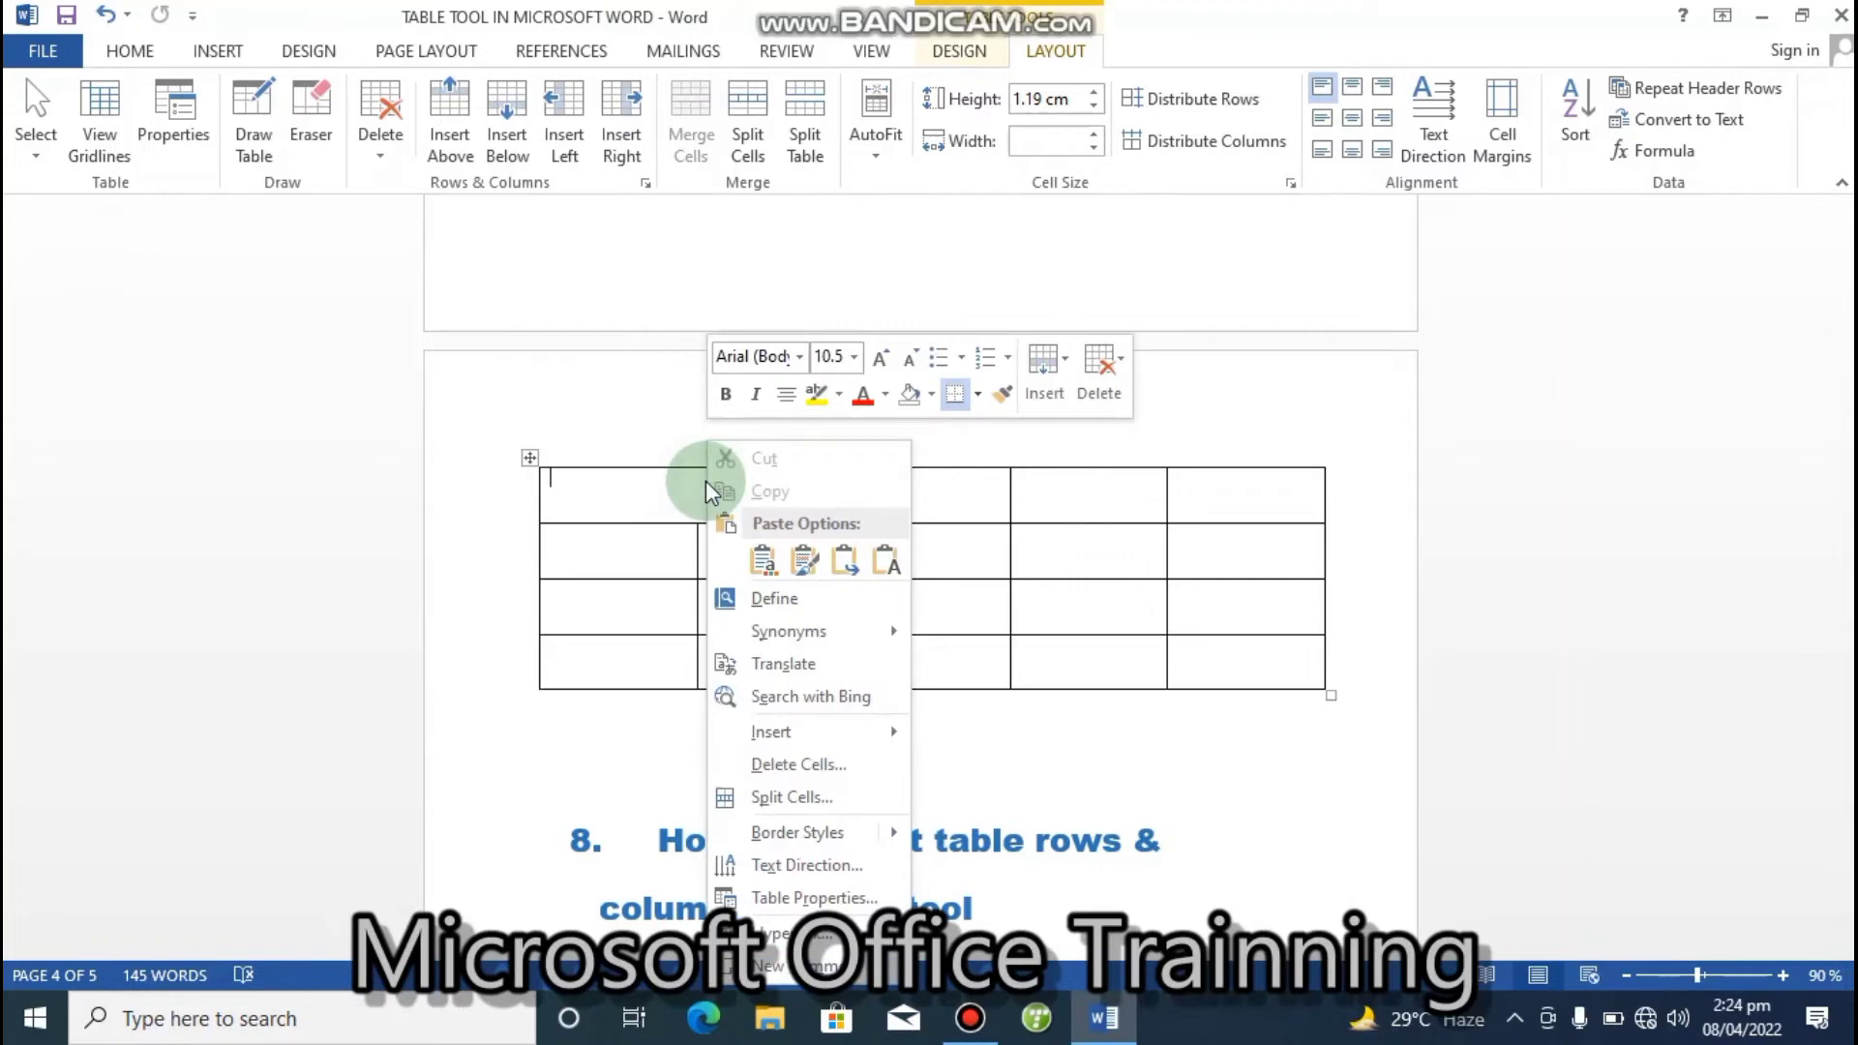
left_click(789, 800)
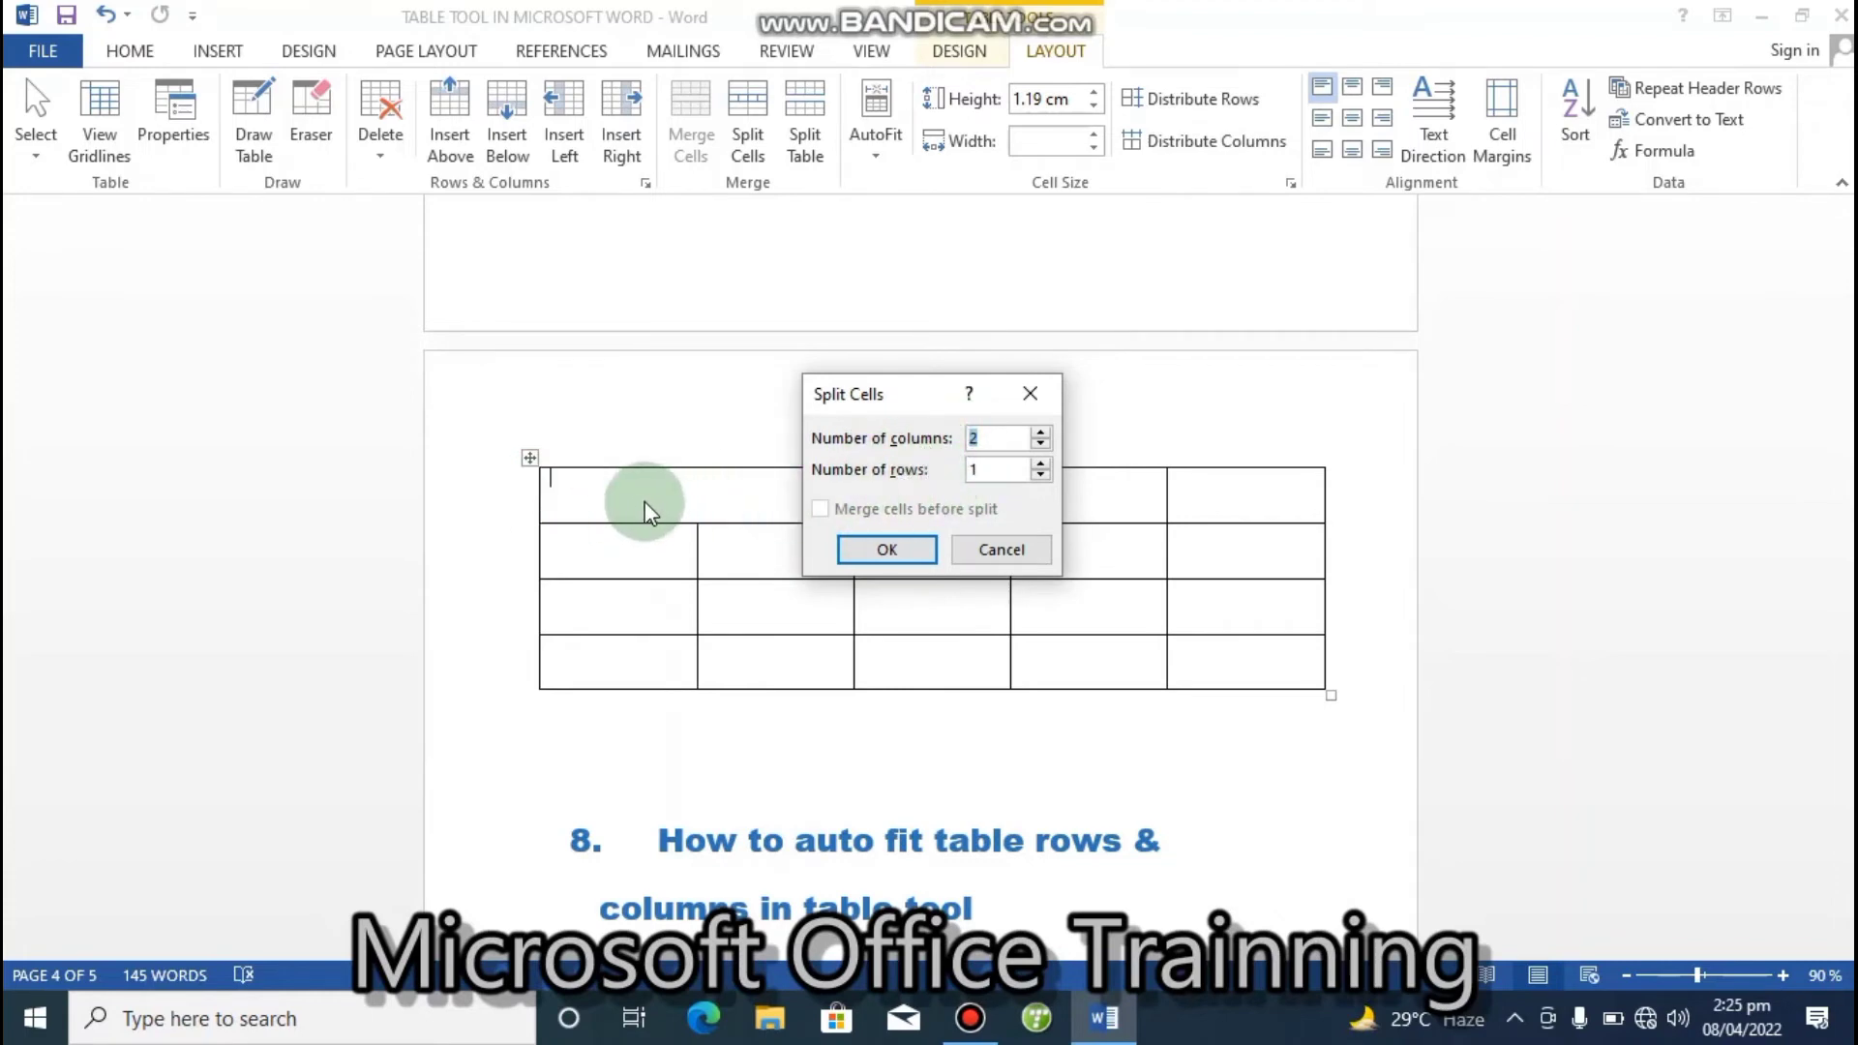
left_click(1009, 466)
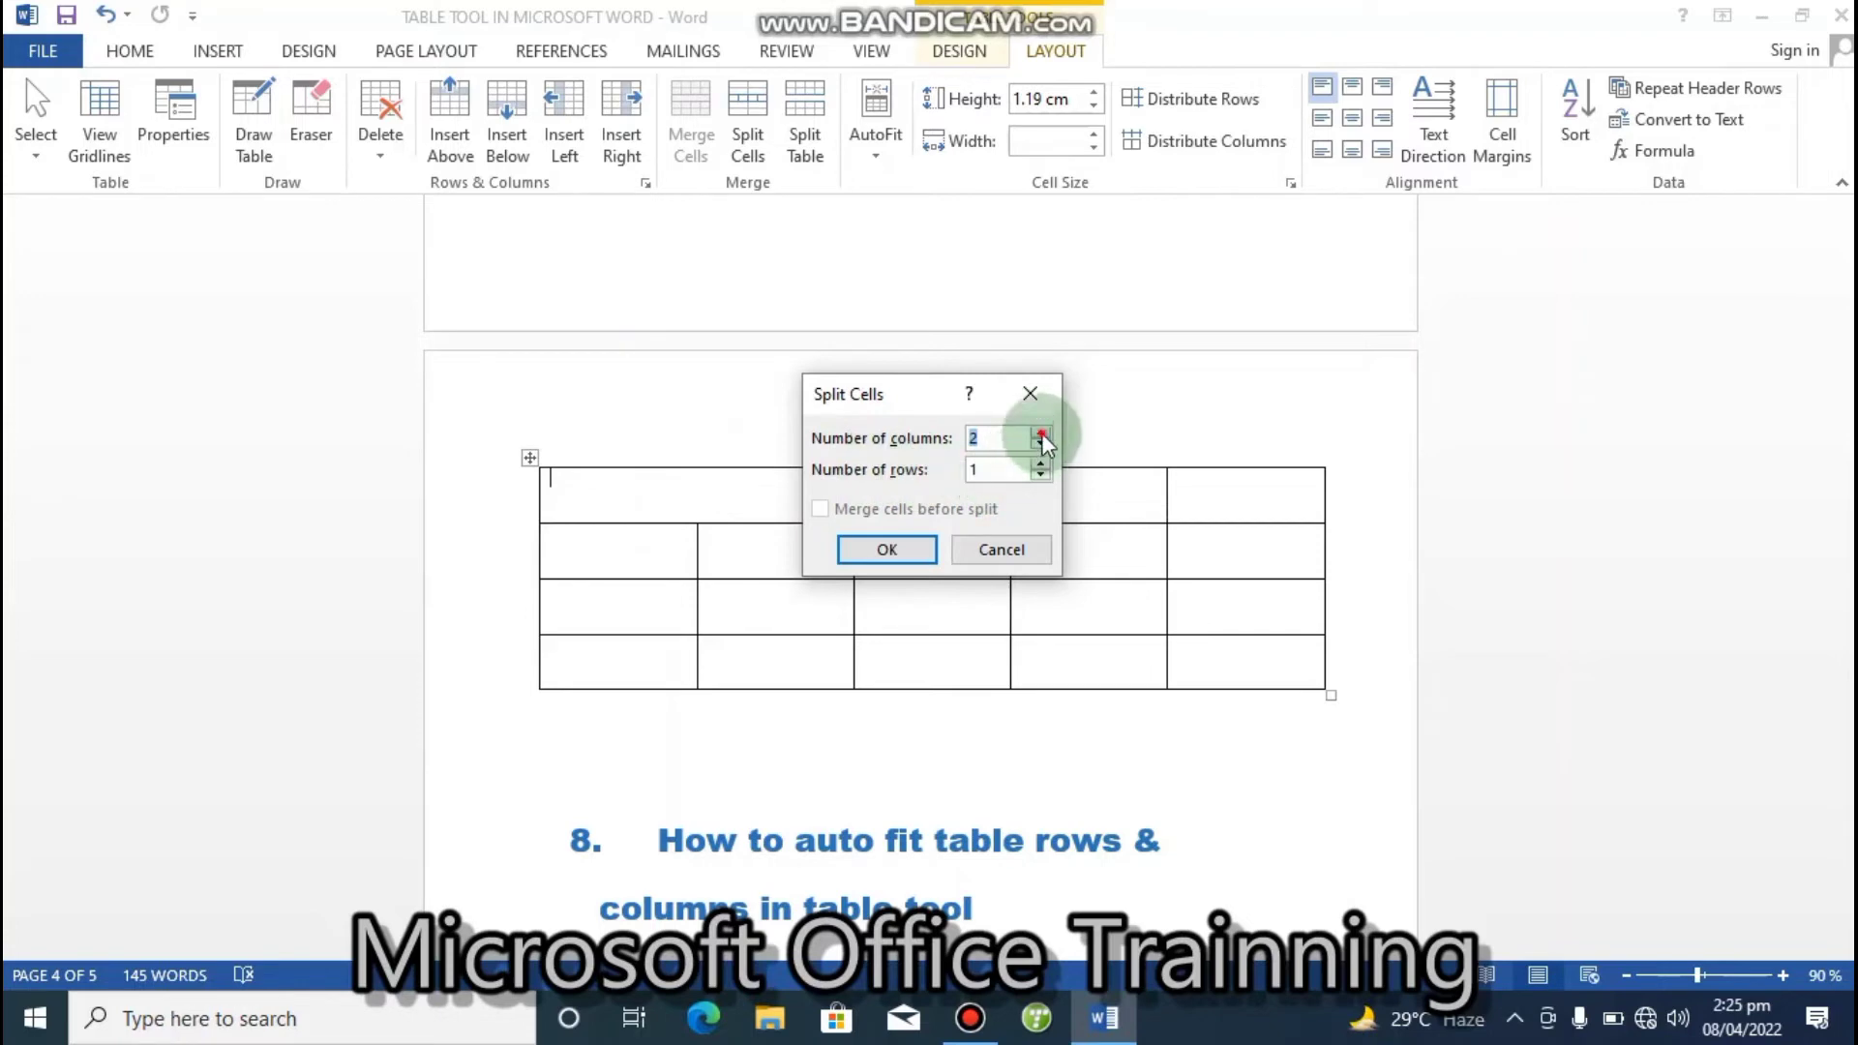
left_click(1042, 433)
left_click(886, 549)
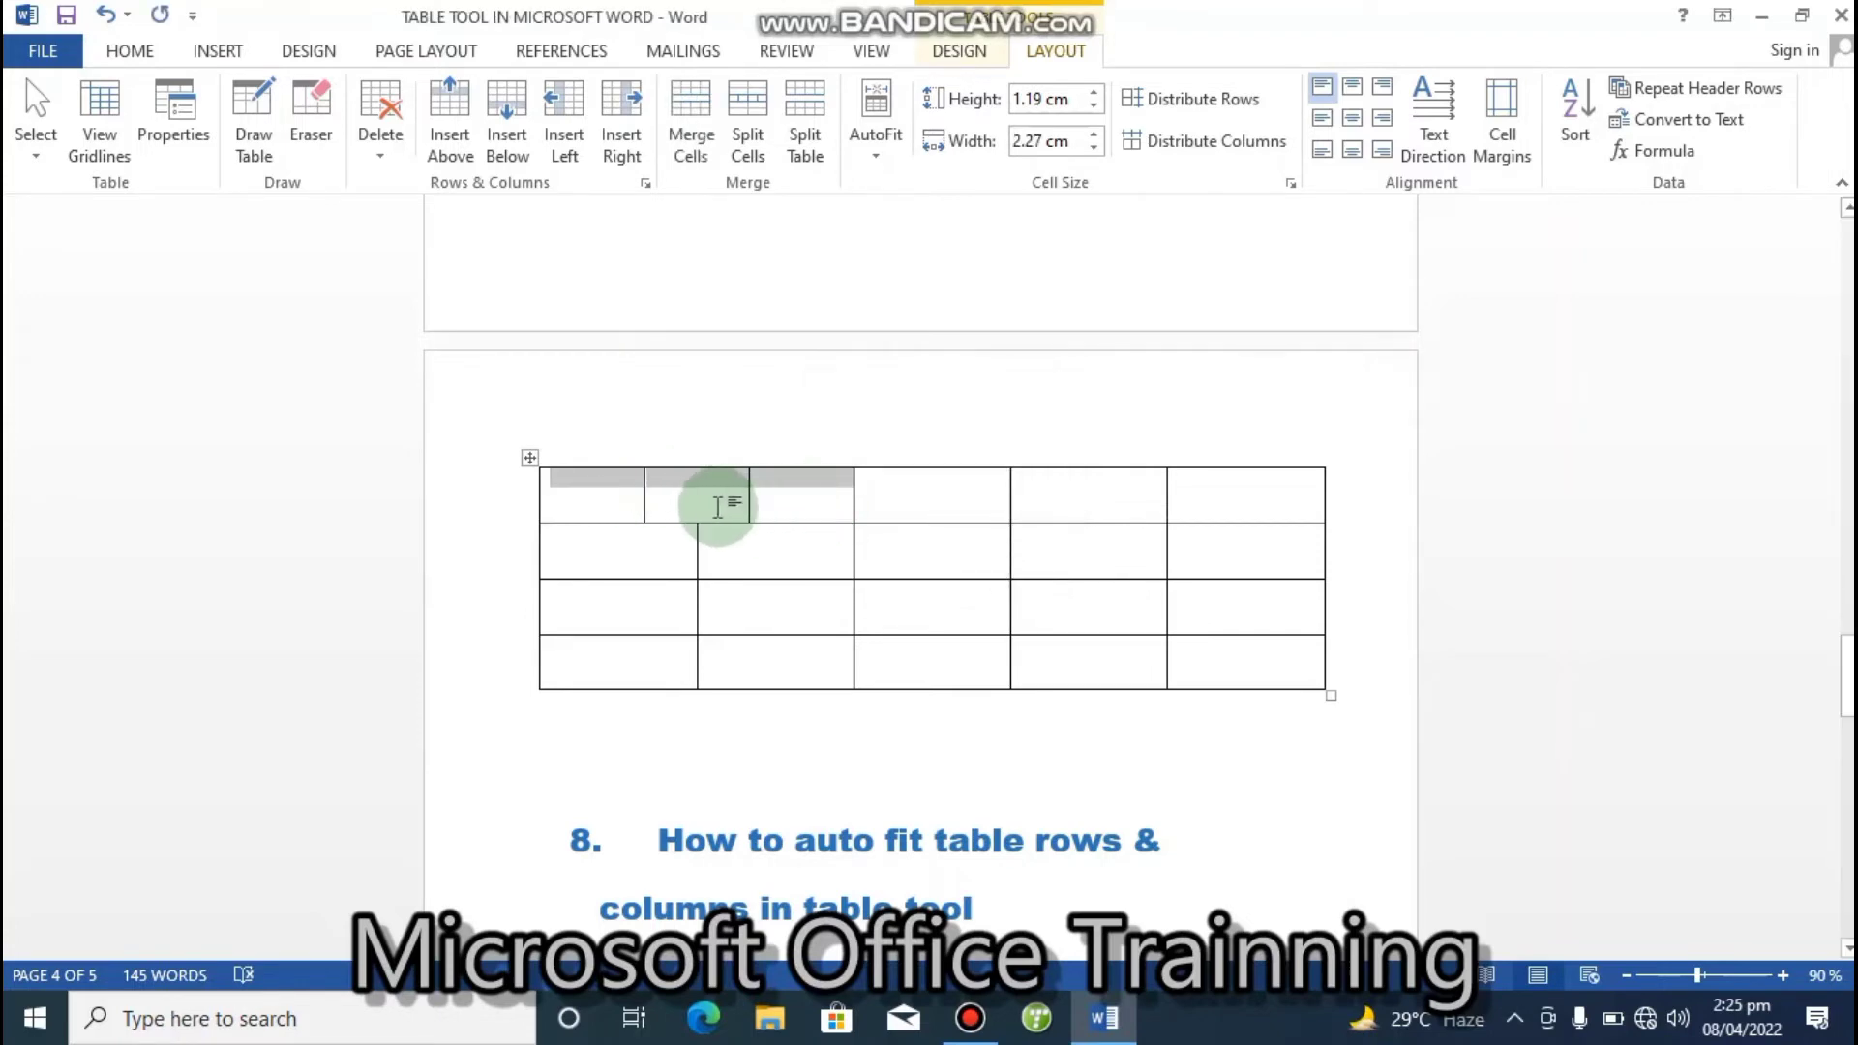
left_click(748, 561)
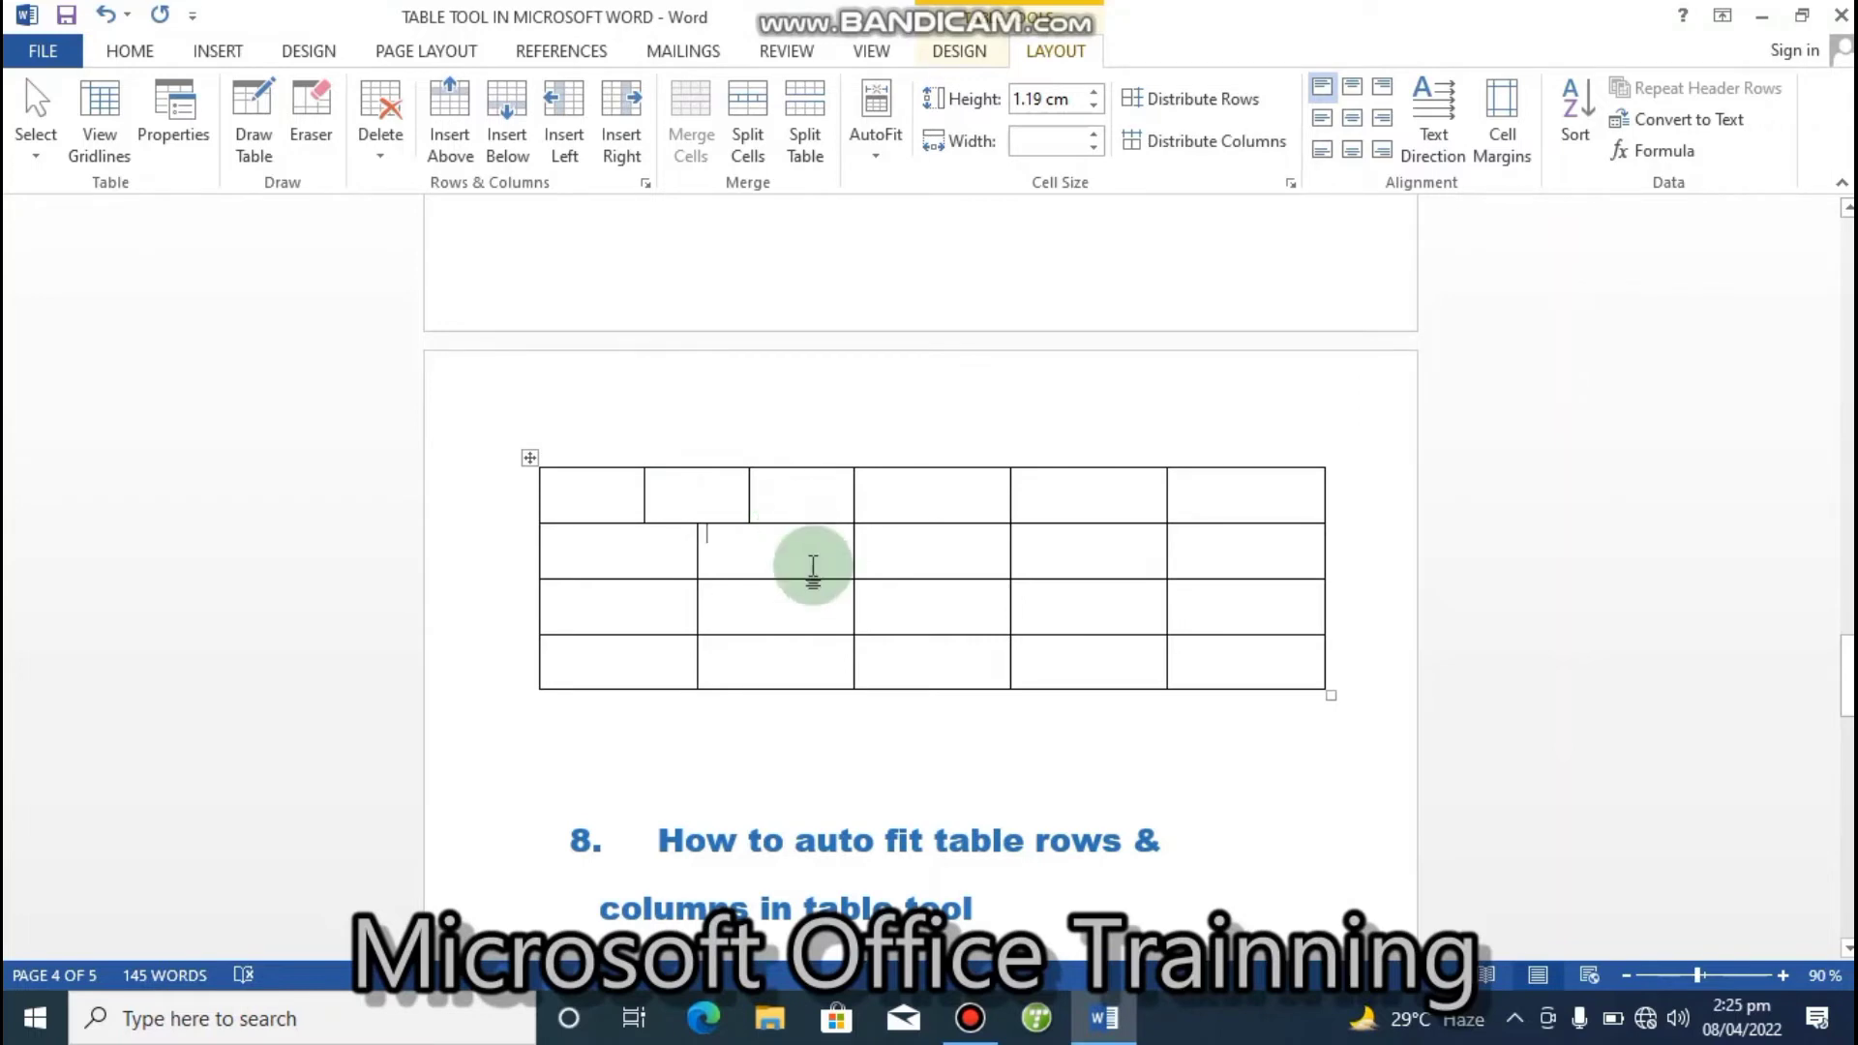
- Apply Split Cells to the second cell of the third row with one column and one row
left_click(784, 600)
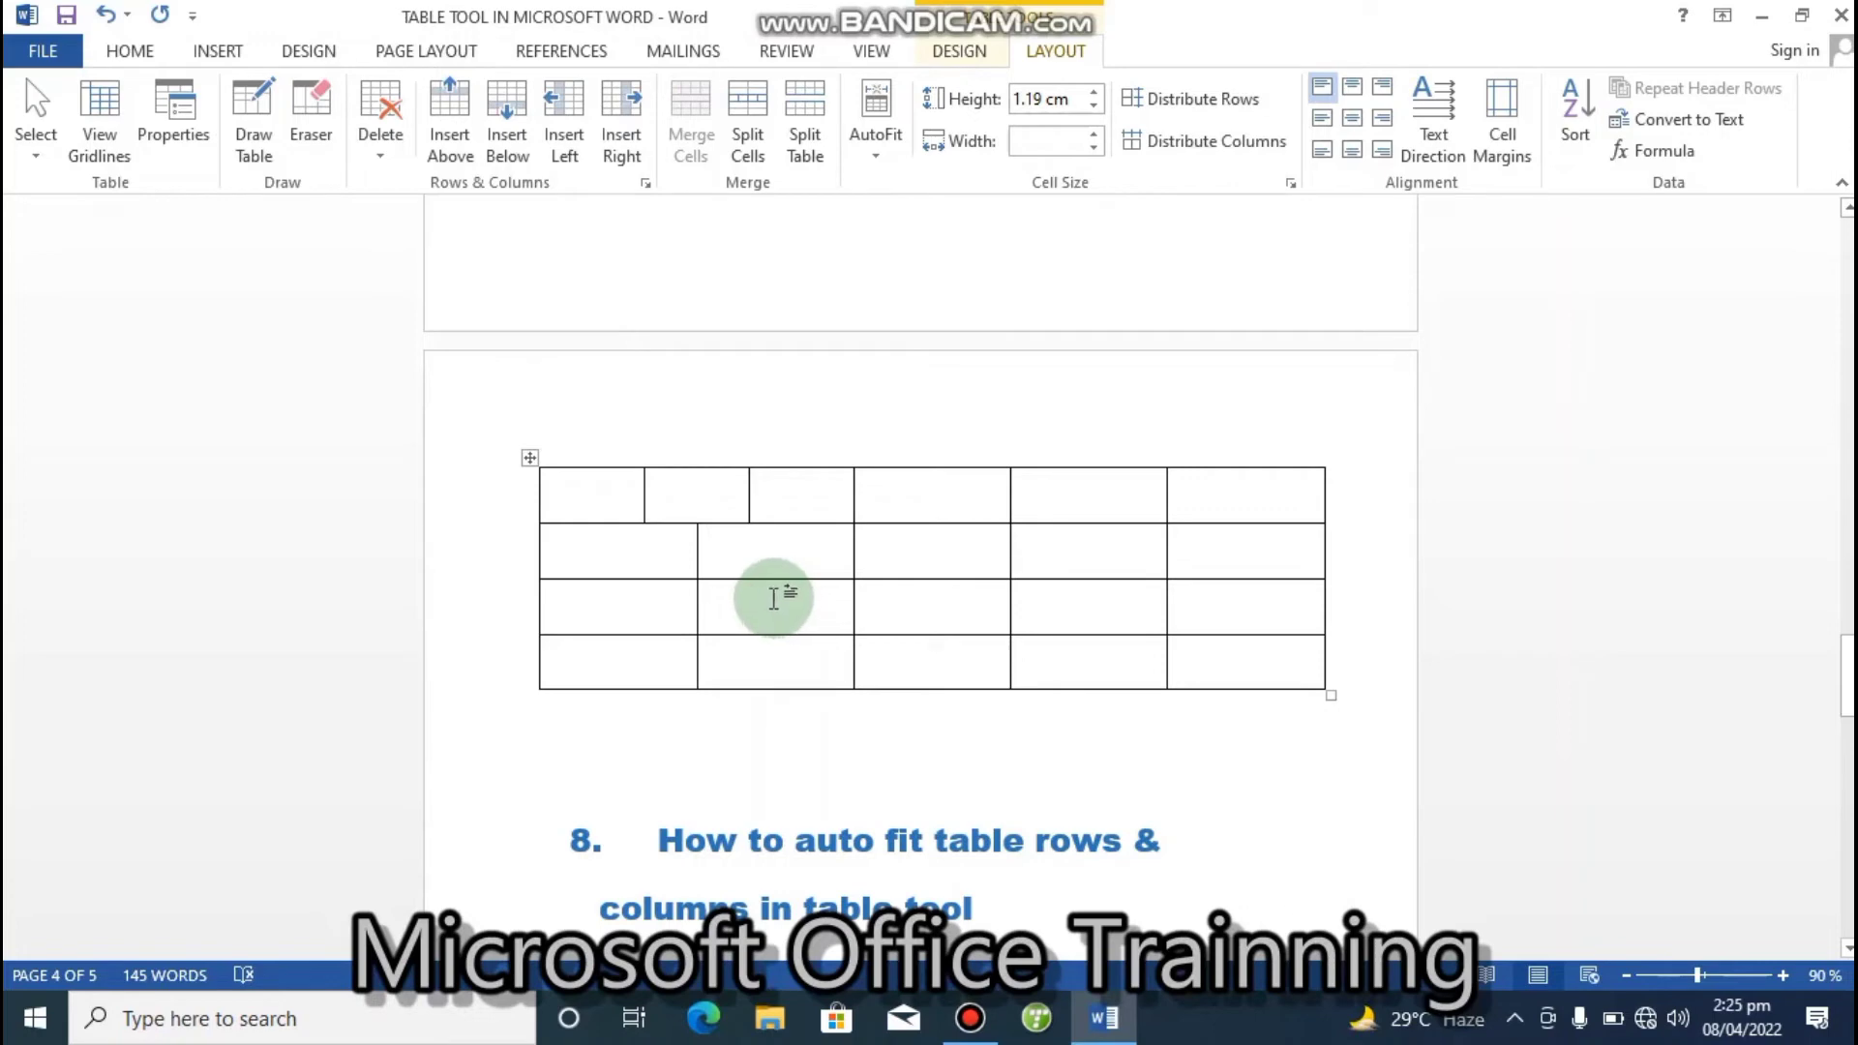
right_click(775, 600)
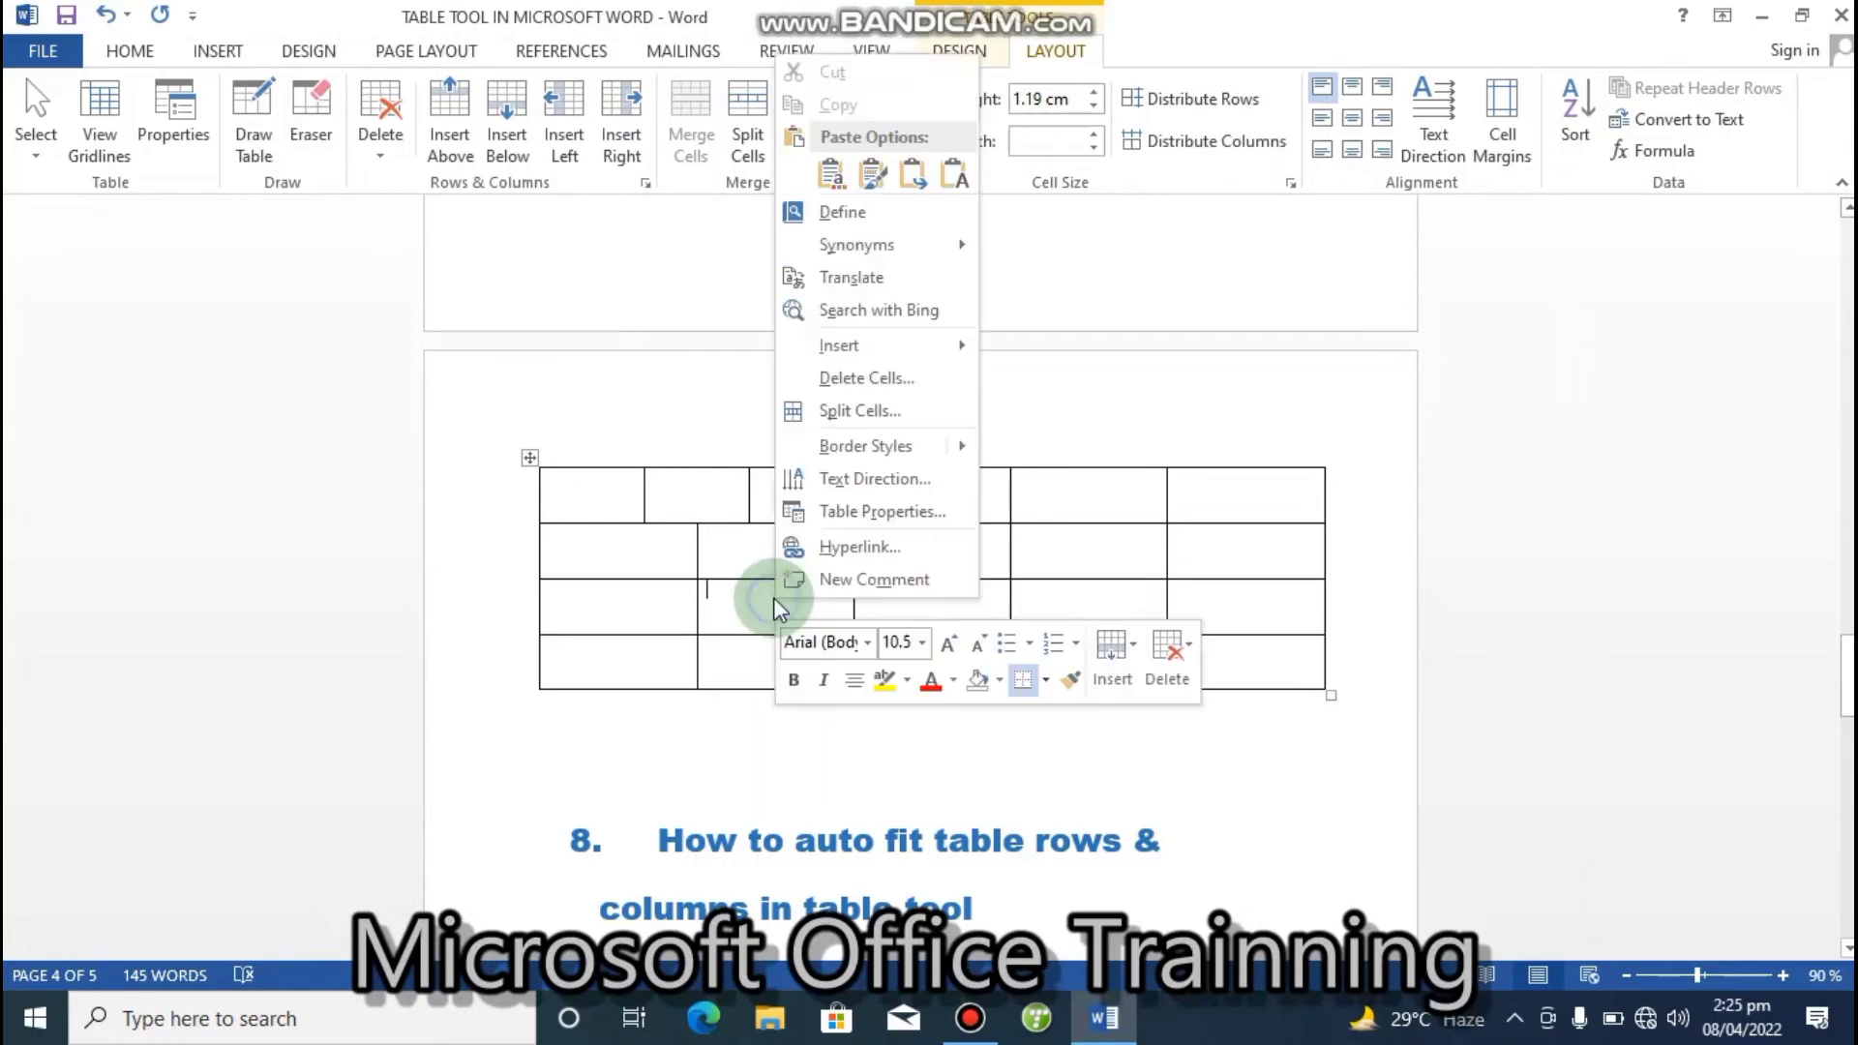
left_click(824, 410)
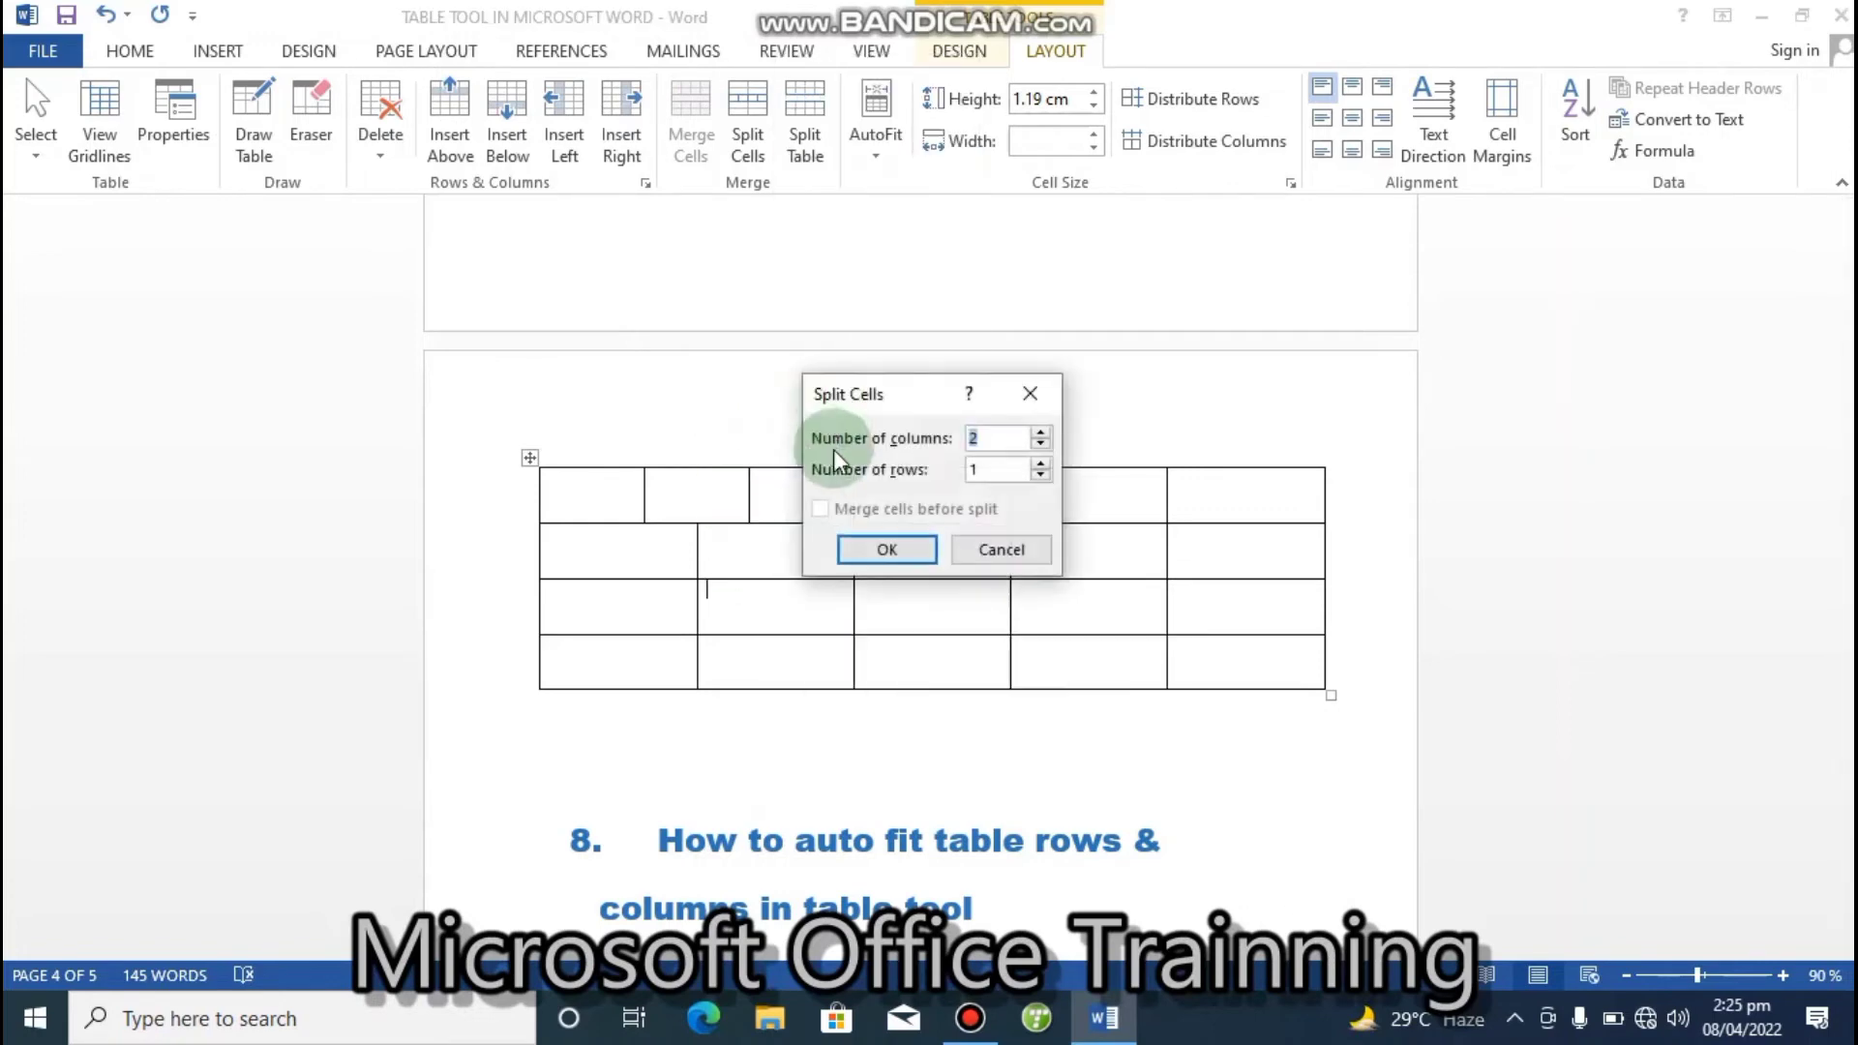
left_click(1041, 446)
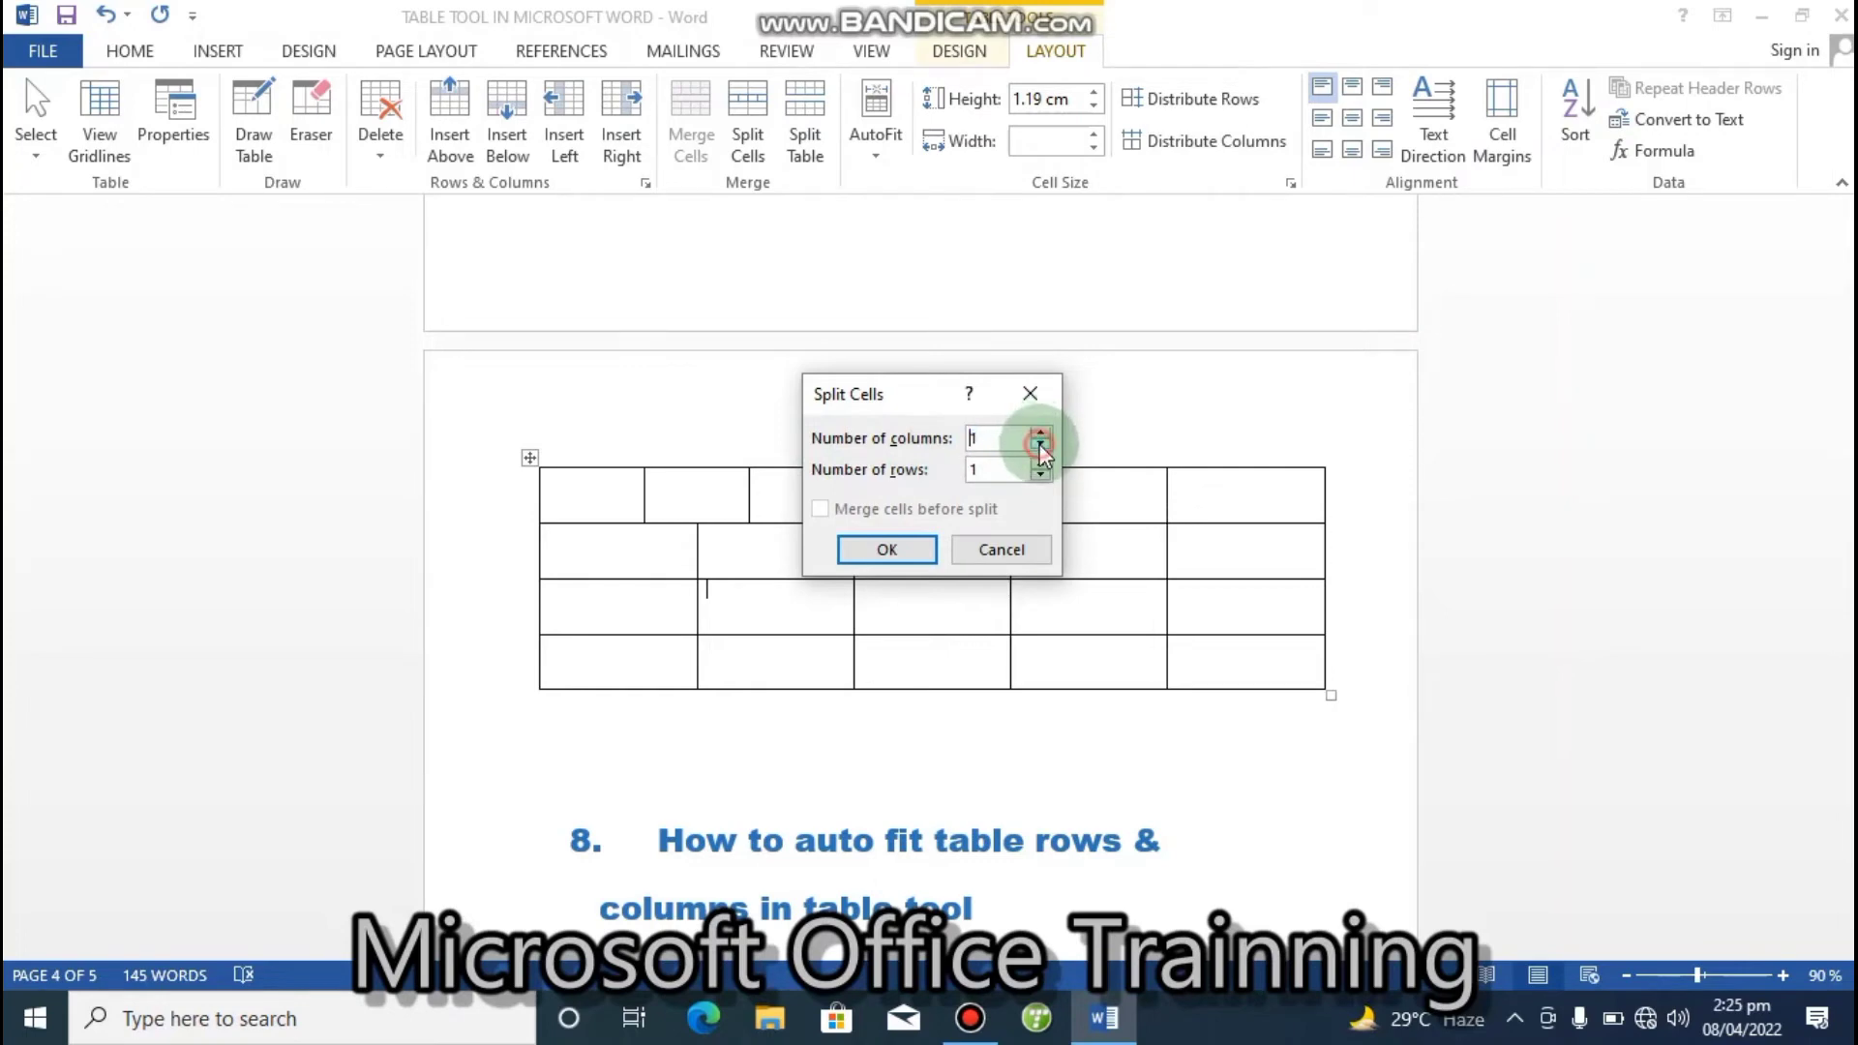
left_click(889, 549)
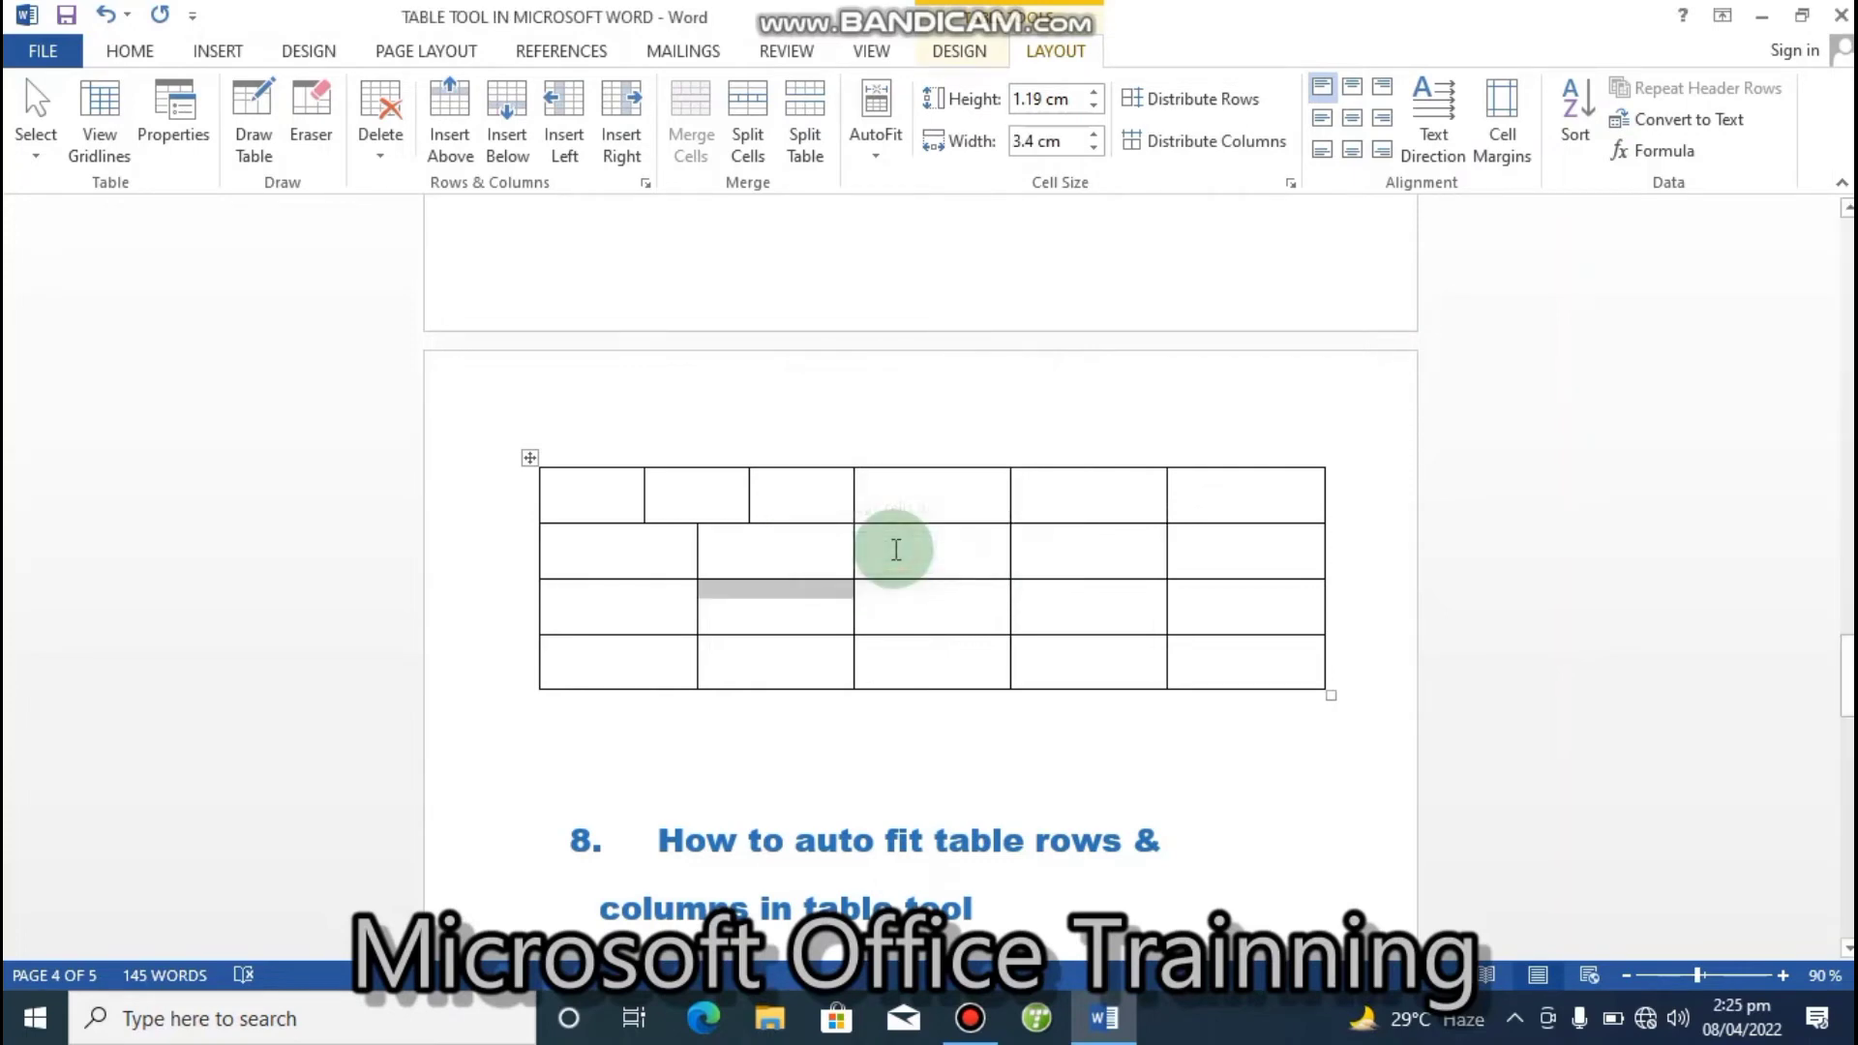
- Split the second cell of the third row into four columns and one row
left_click(789, 605)
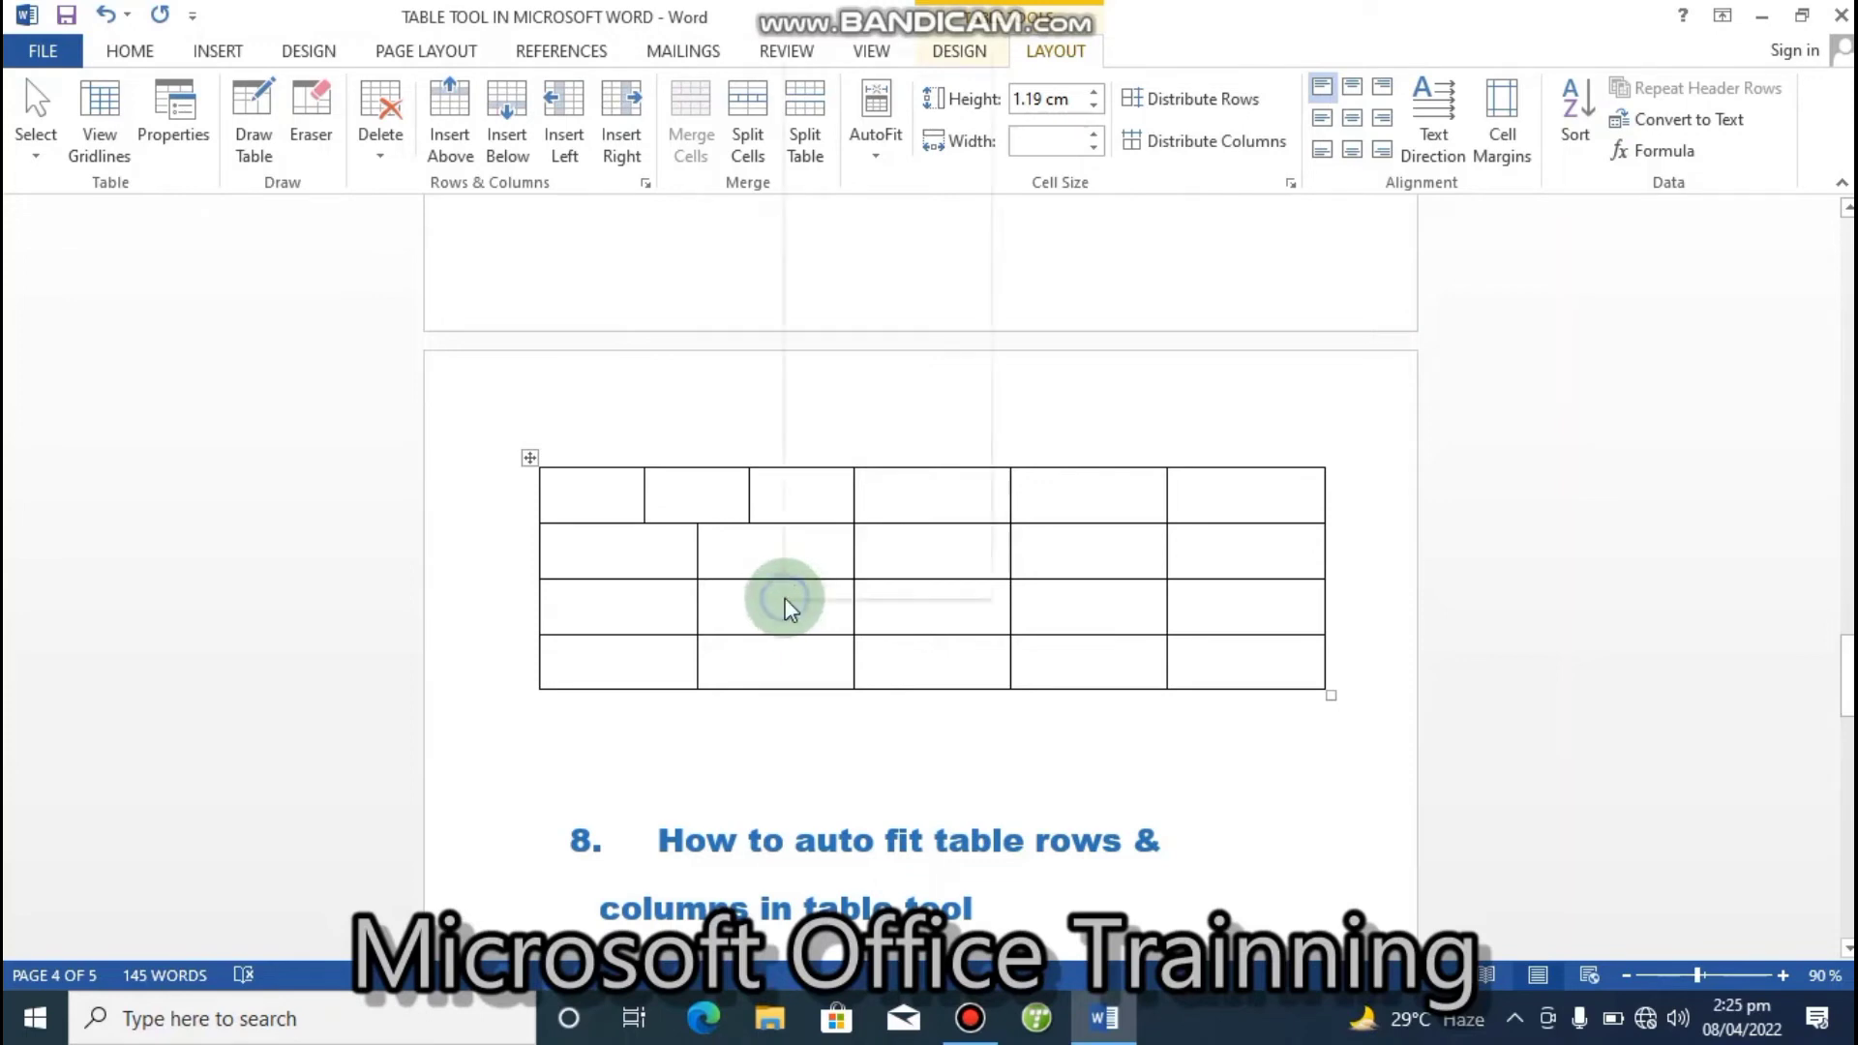
right_click(789, 605)
left_click(864, 399)
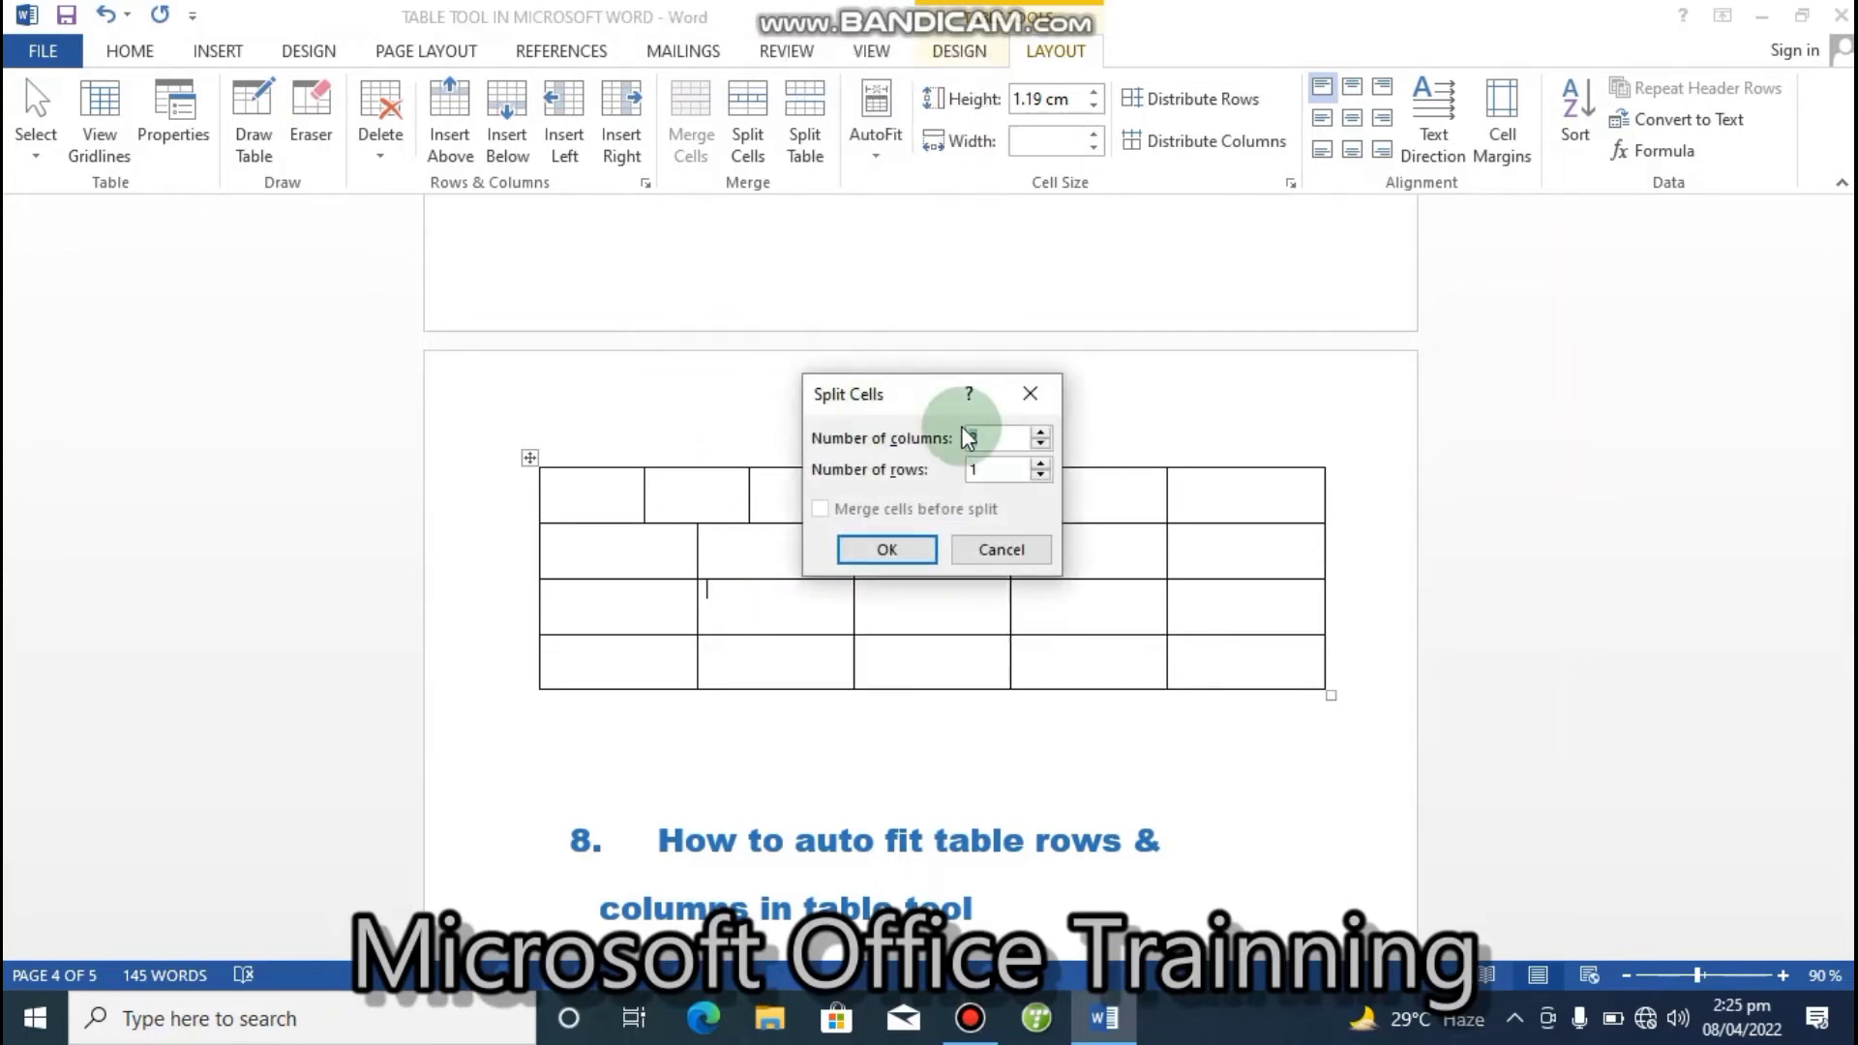
left_click(1041, 432)
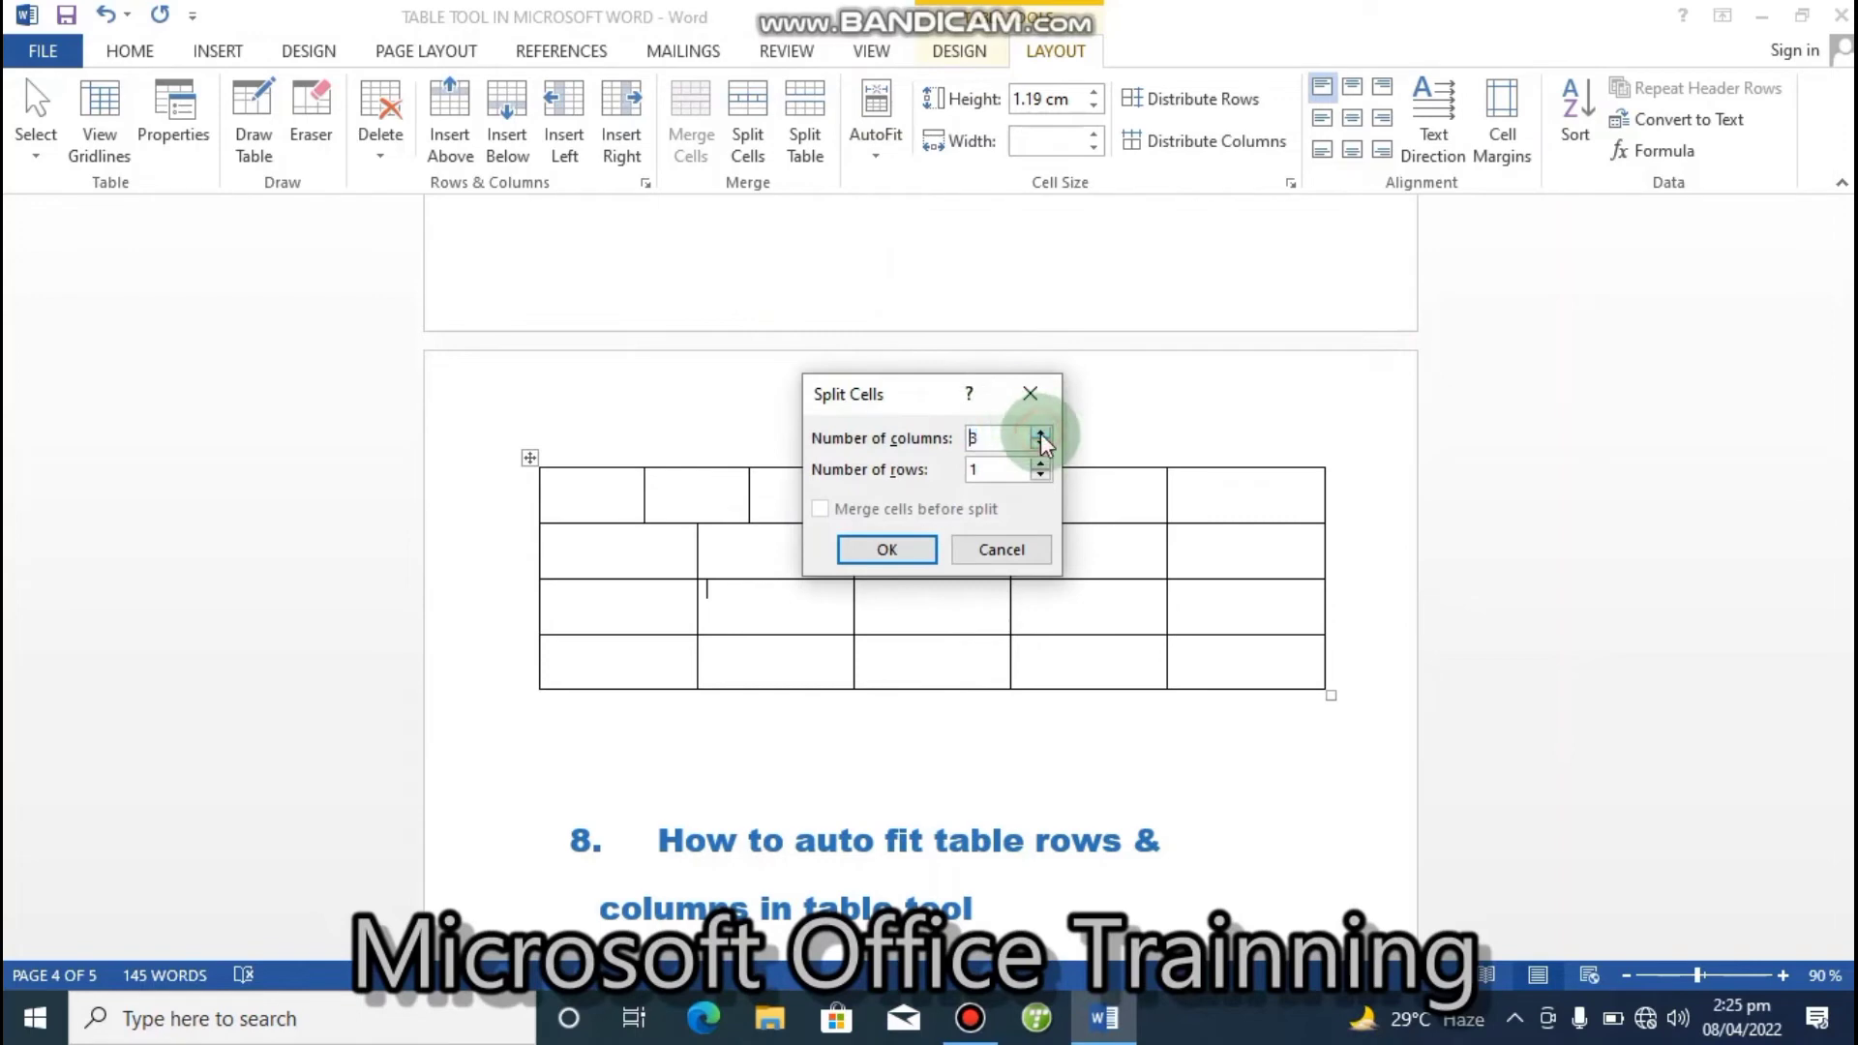
left_click(887, 548)
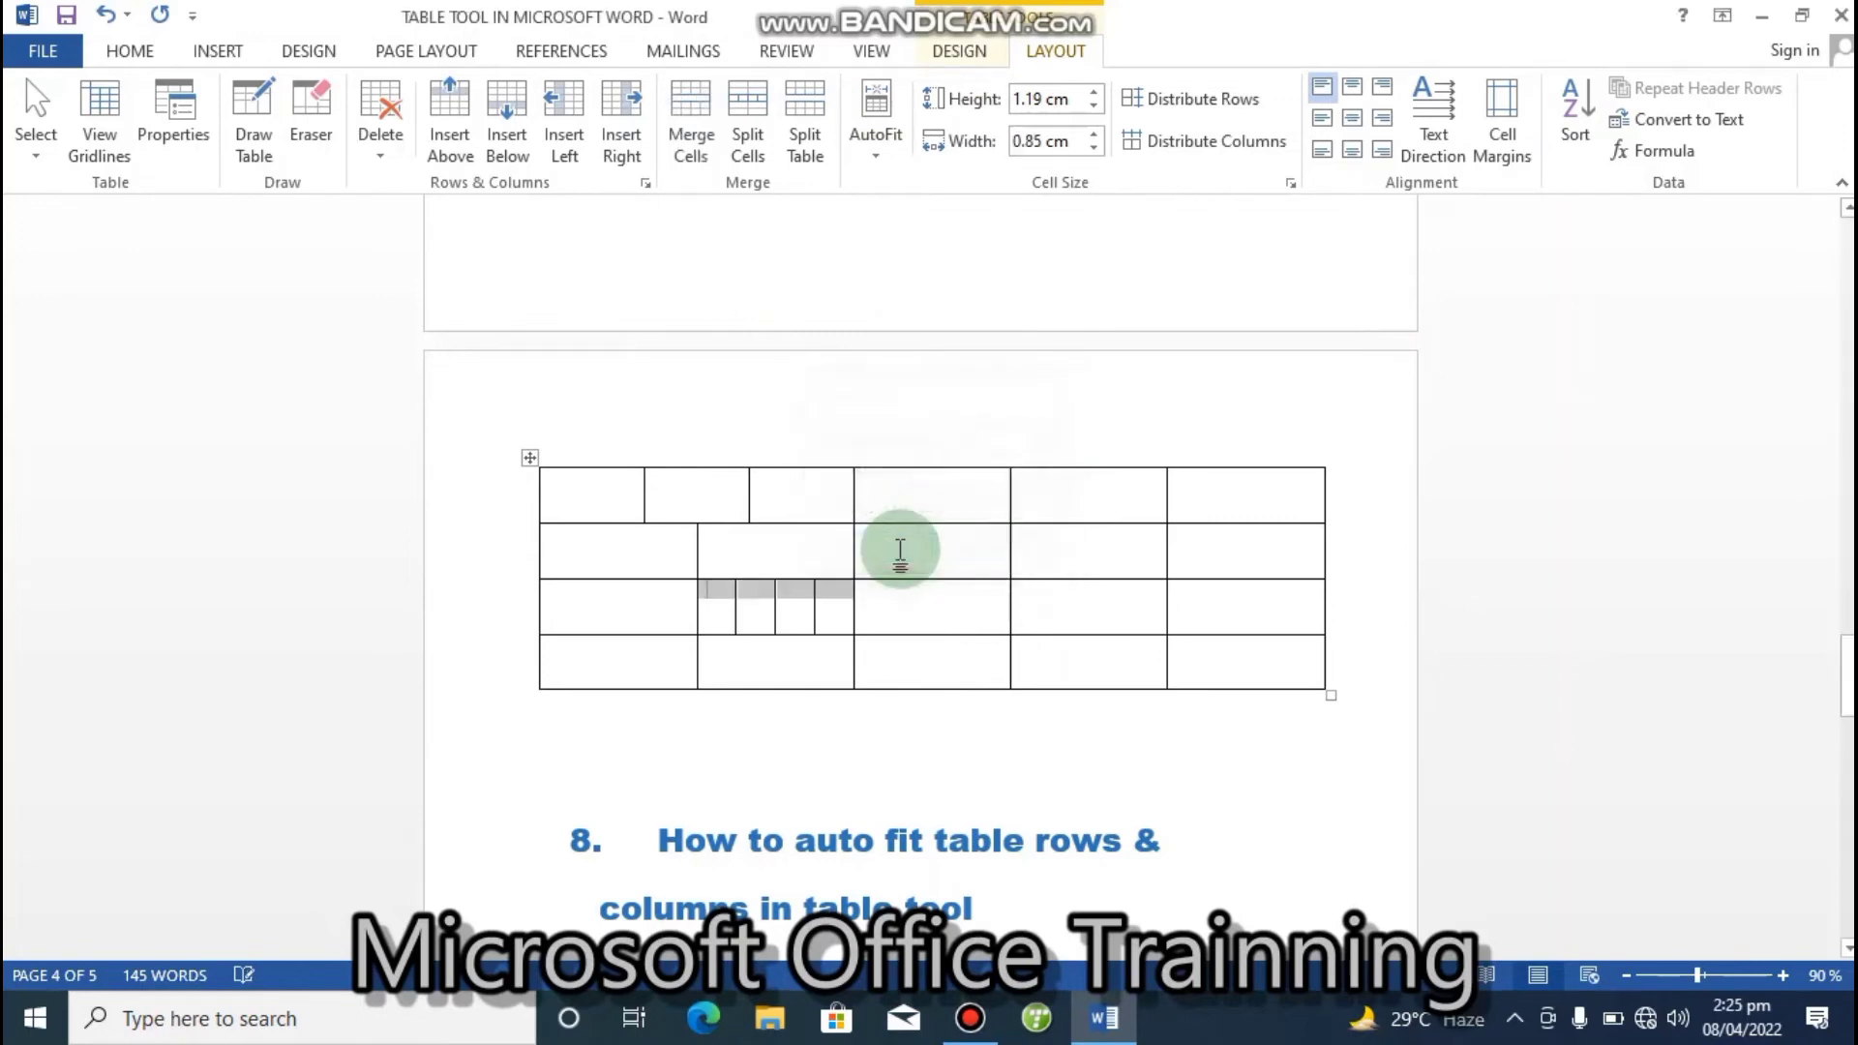
left_click(863, 643)
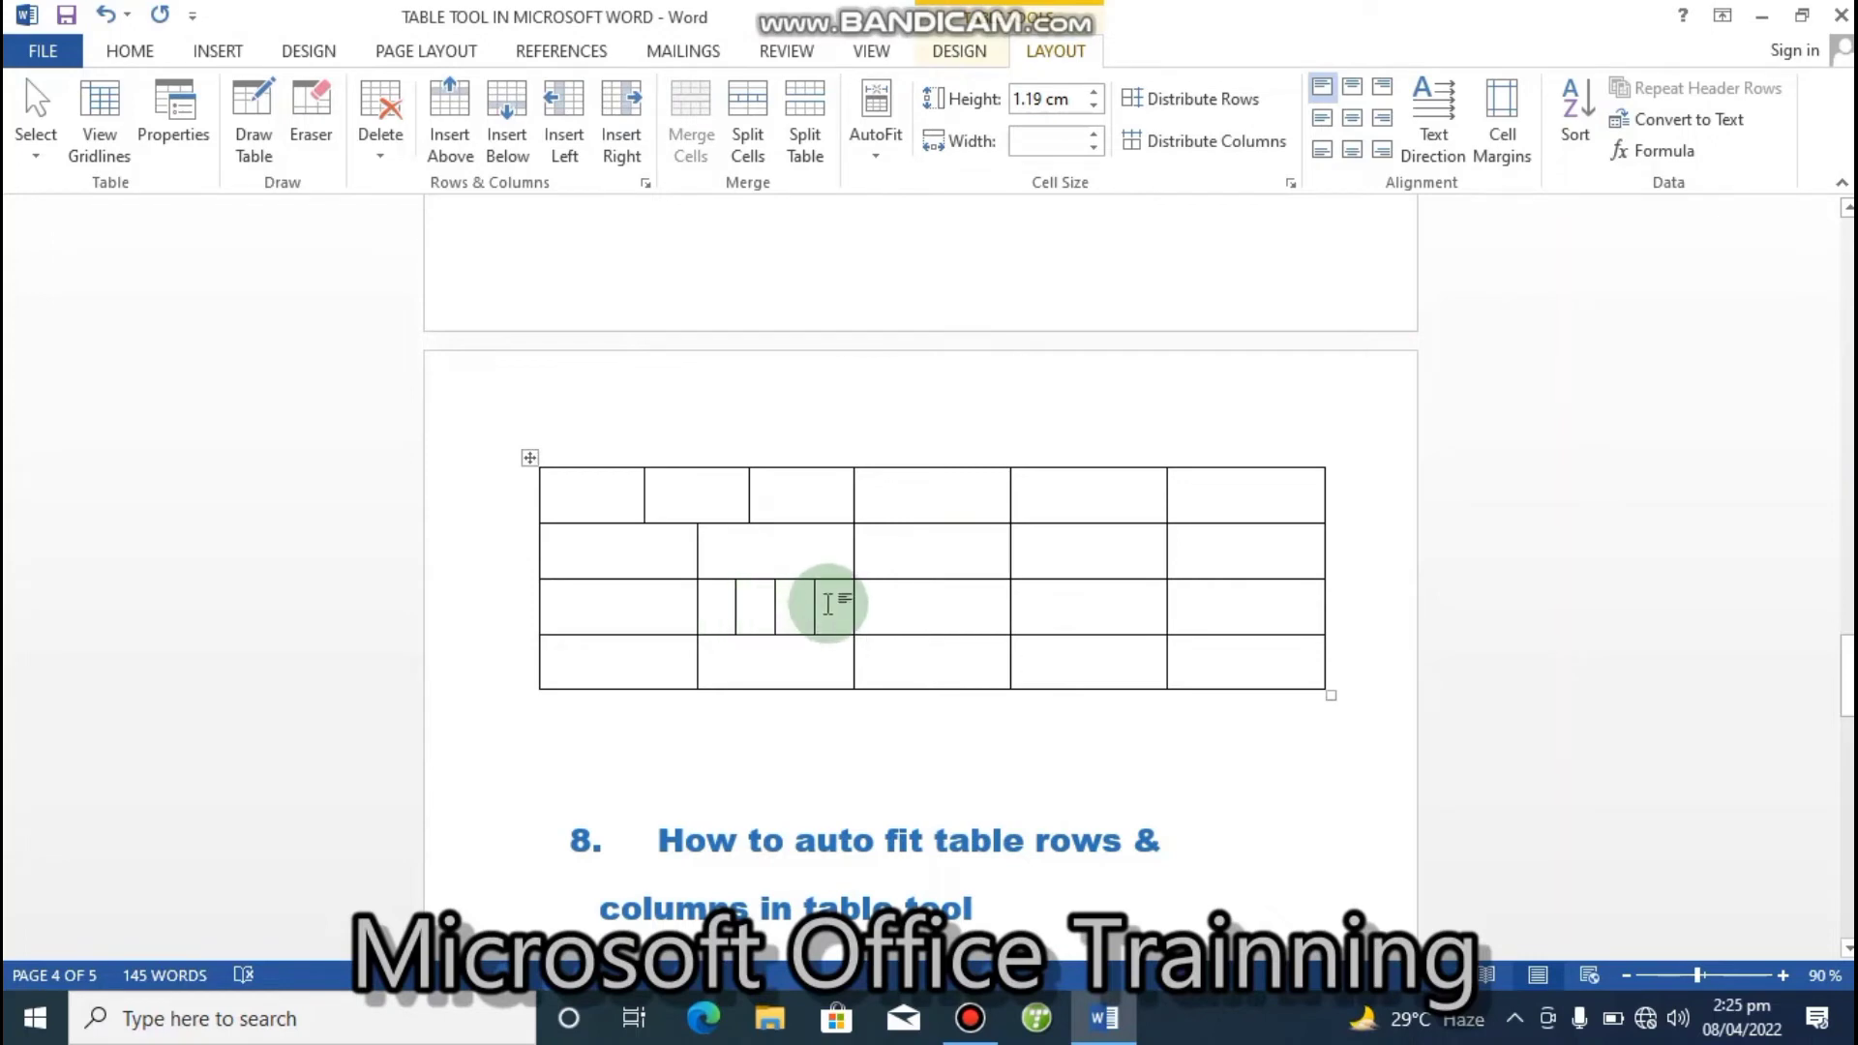
- Enlarge the whole table so its rows are about 1.89 cm high and its regular columns about 3.57 cm wide
left_click_drag(1332, 696, 1365, 818)
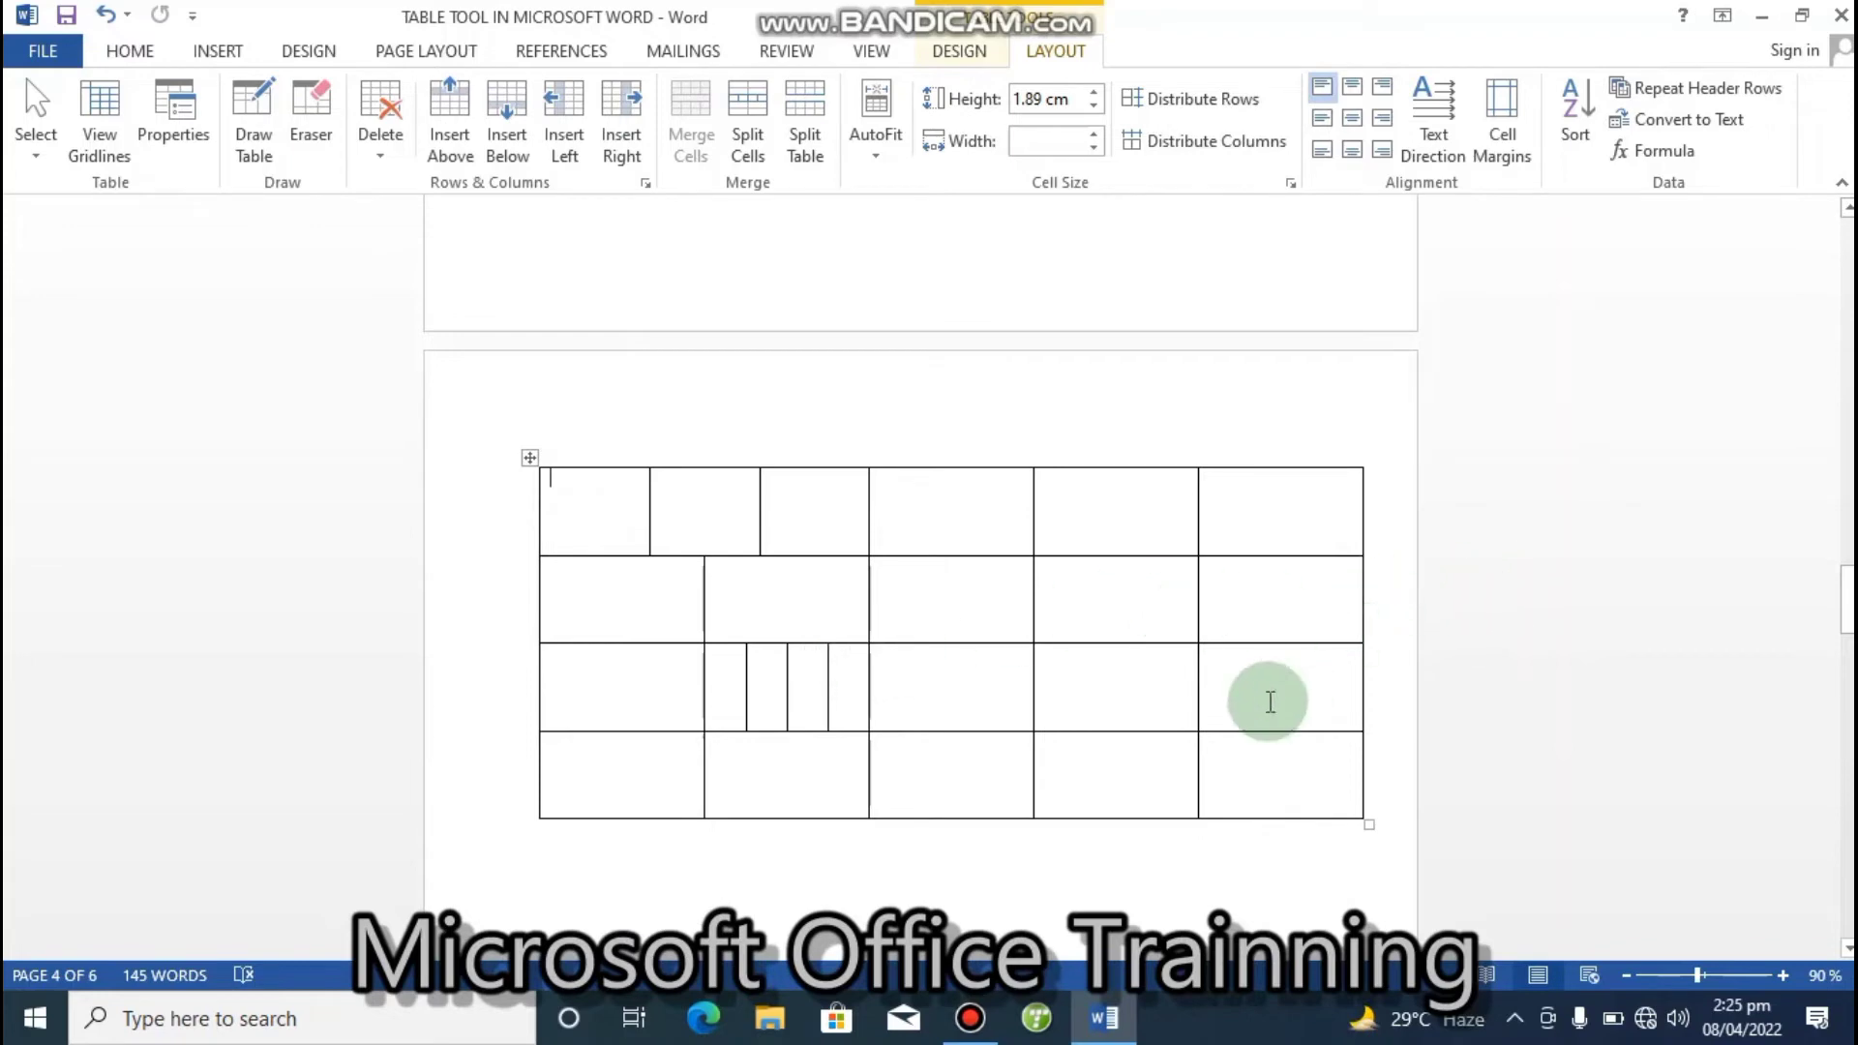
left_click_drag(830, 724, 830, 731)
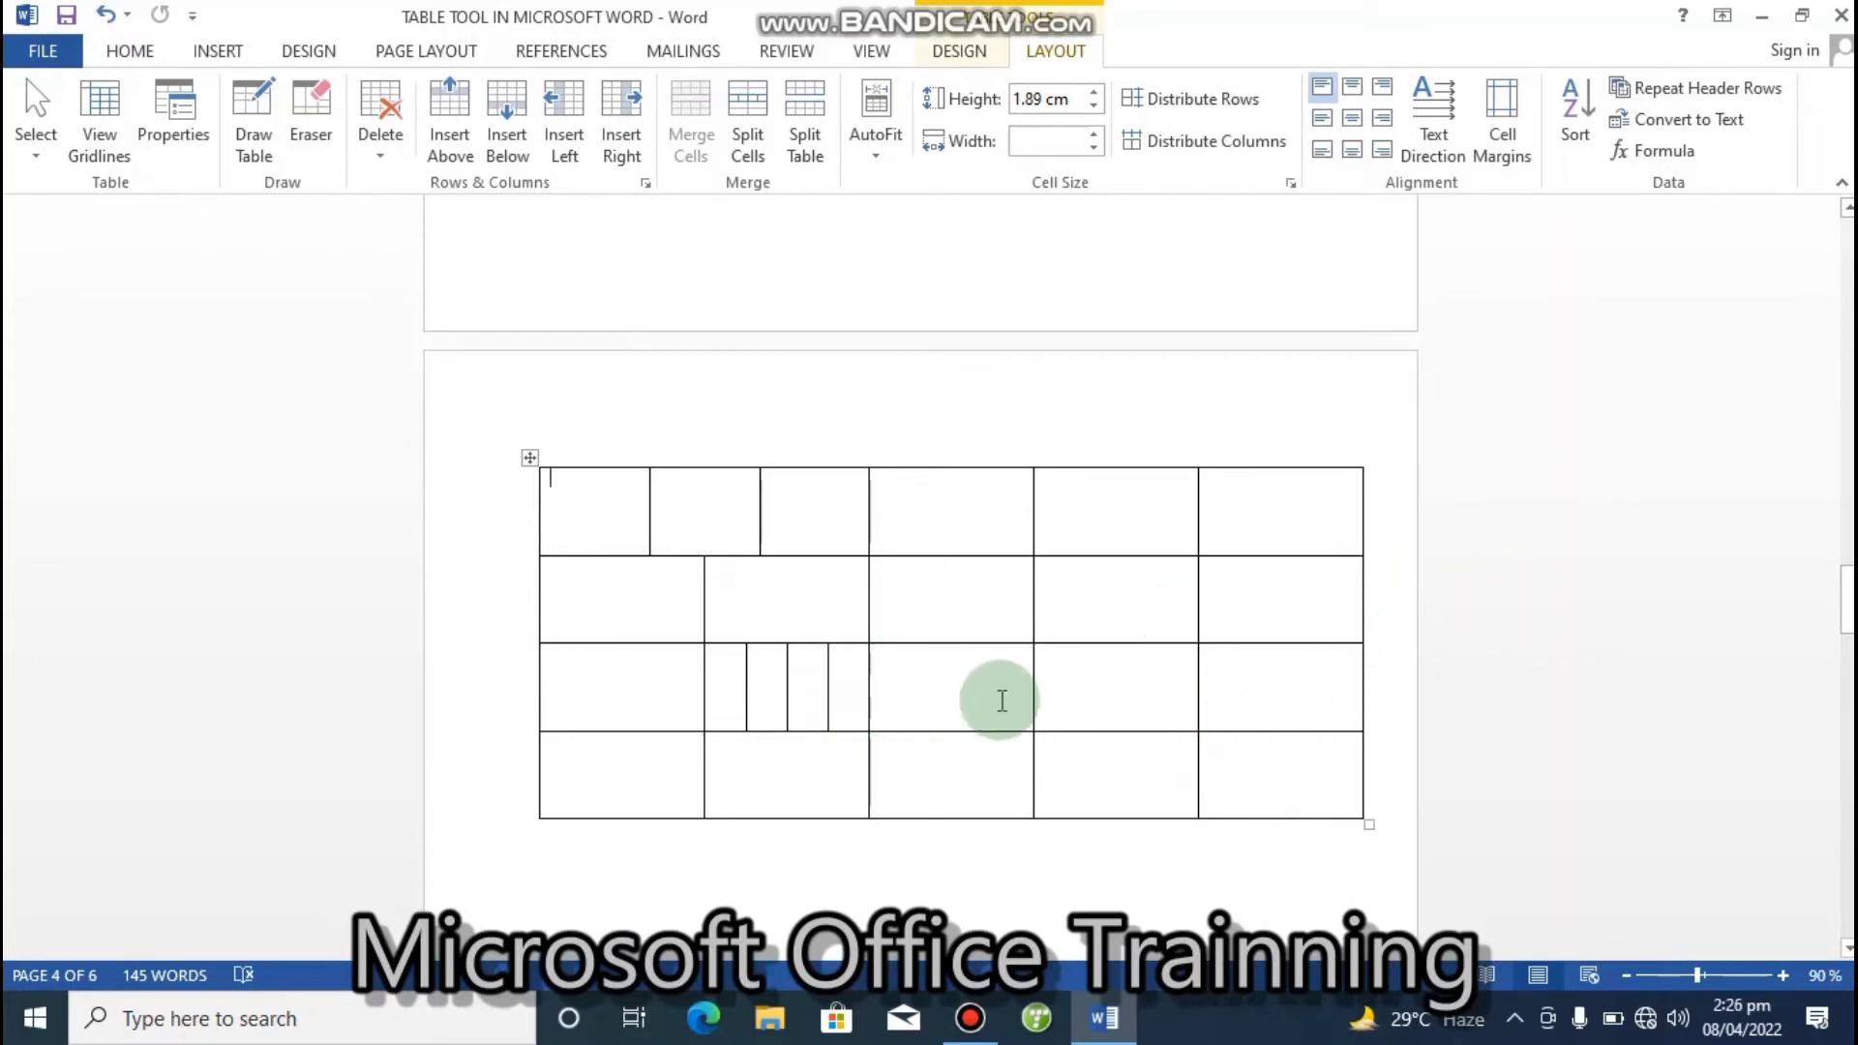
left_click(1128, 706)
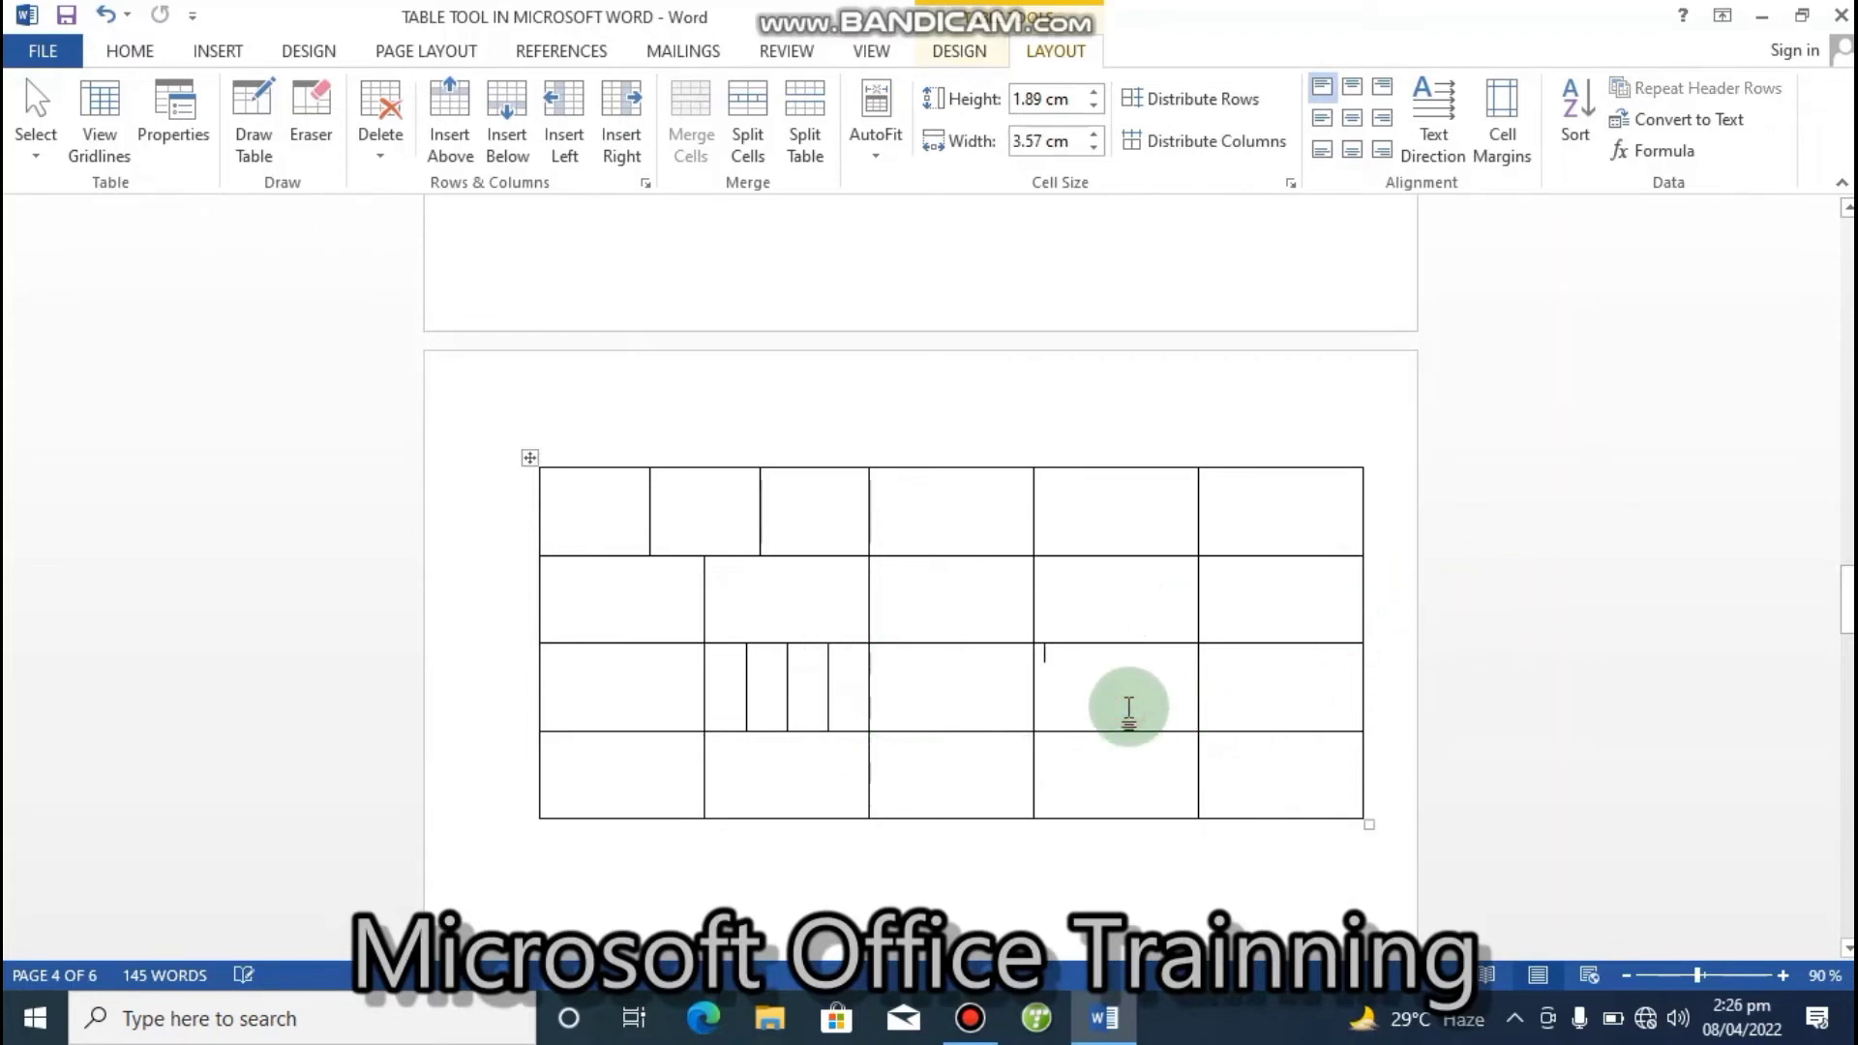
- Merge the last two cells of the third row and split the merged cell into three columns and one row
left_click_drag(1113, 702, 1239, 695)
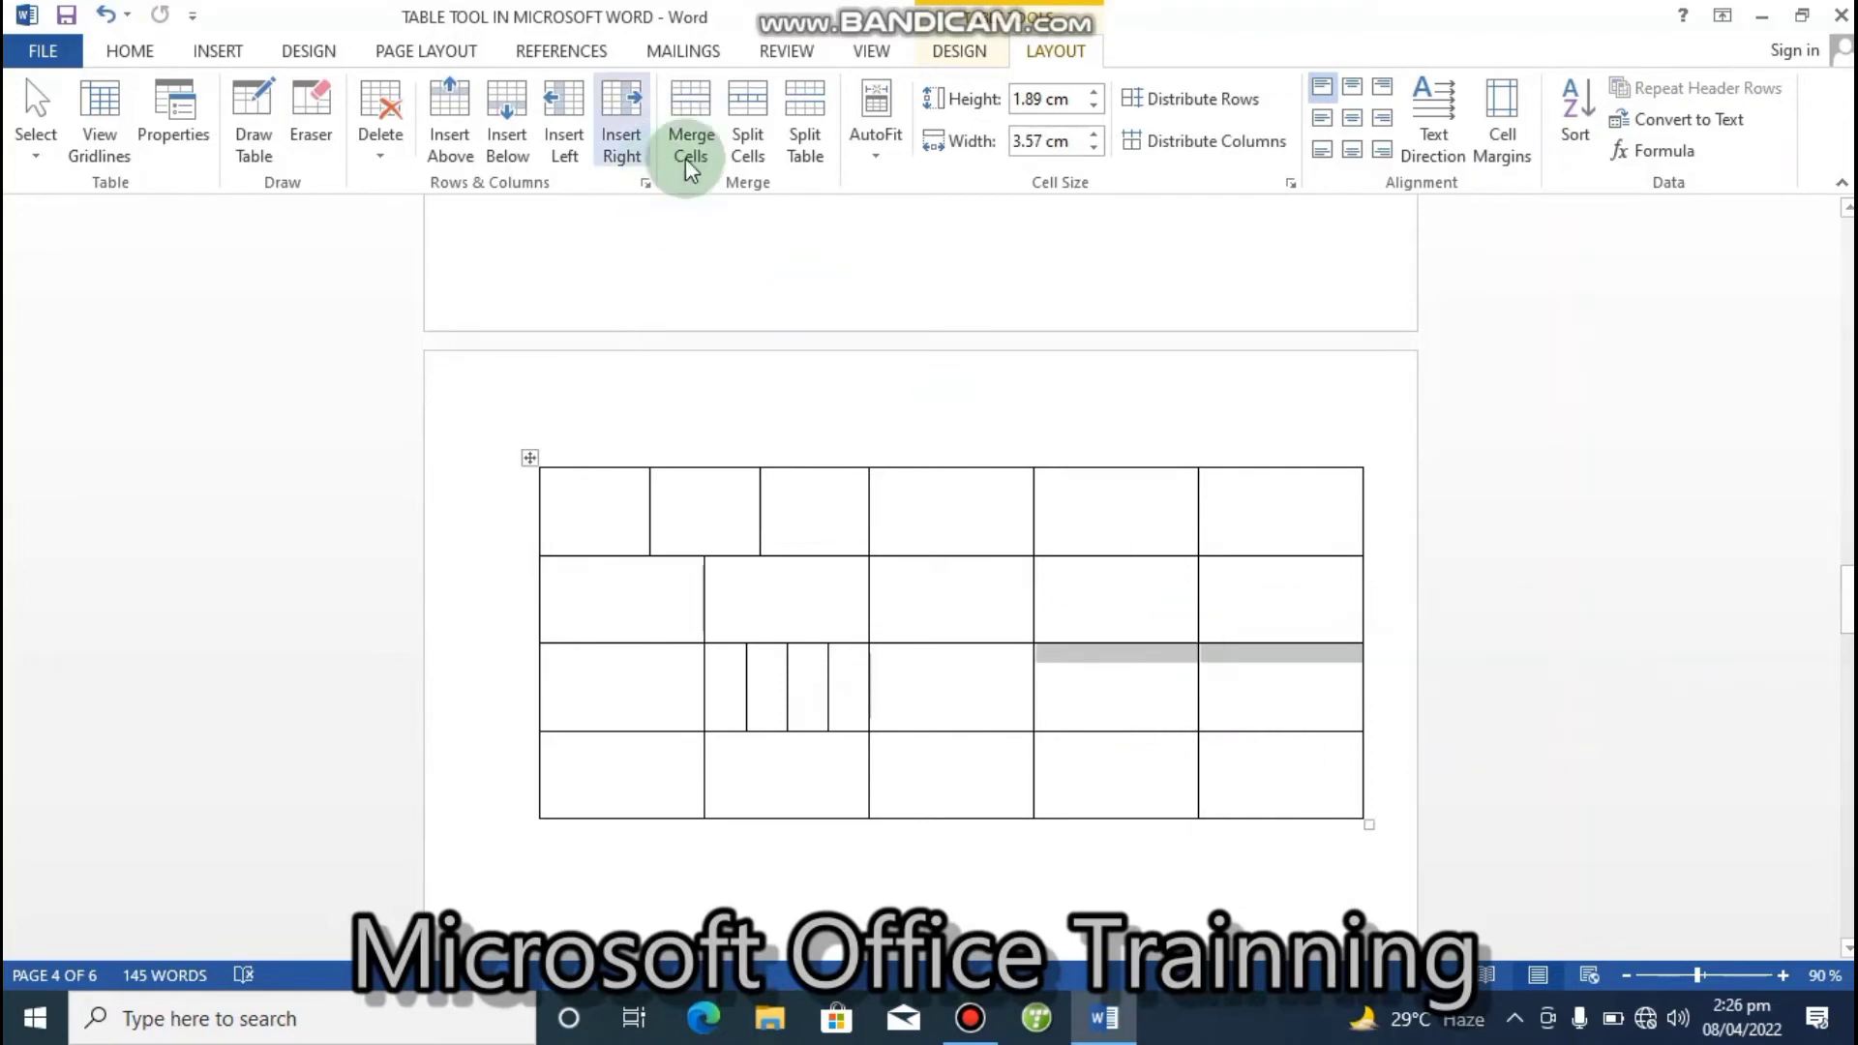
left_click(695, 120)
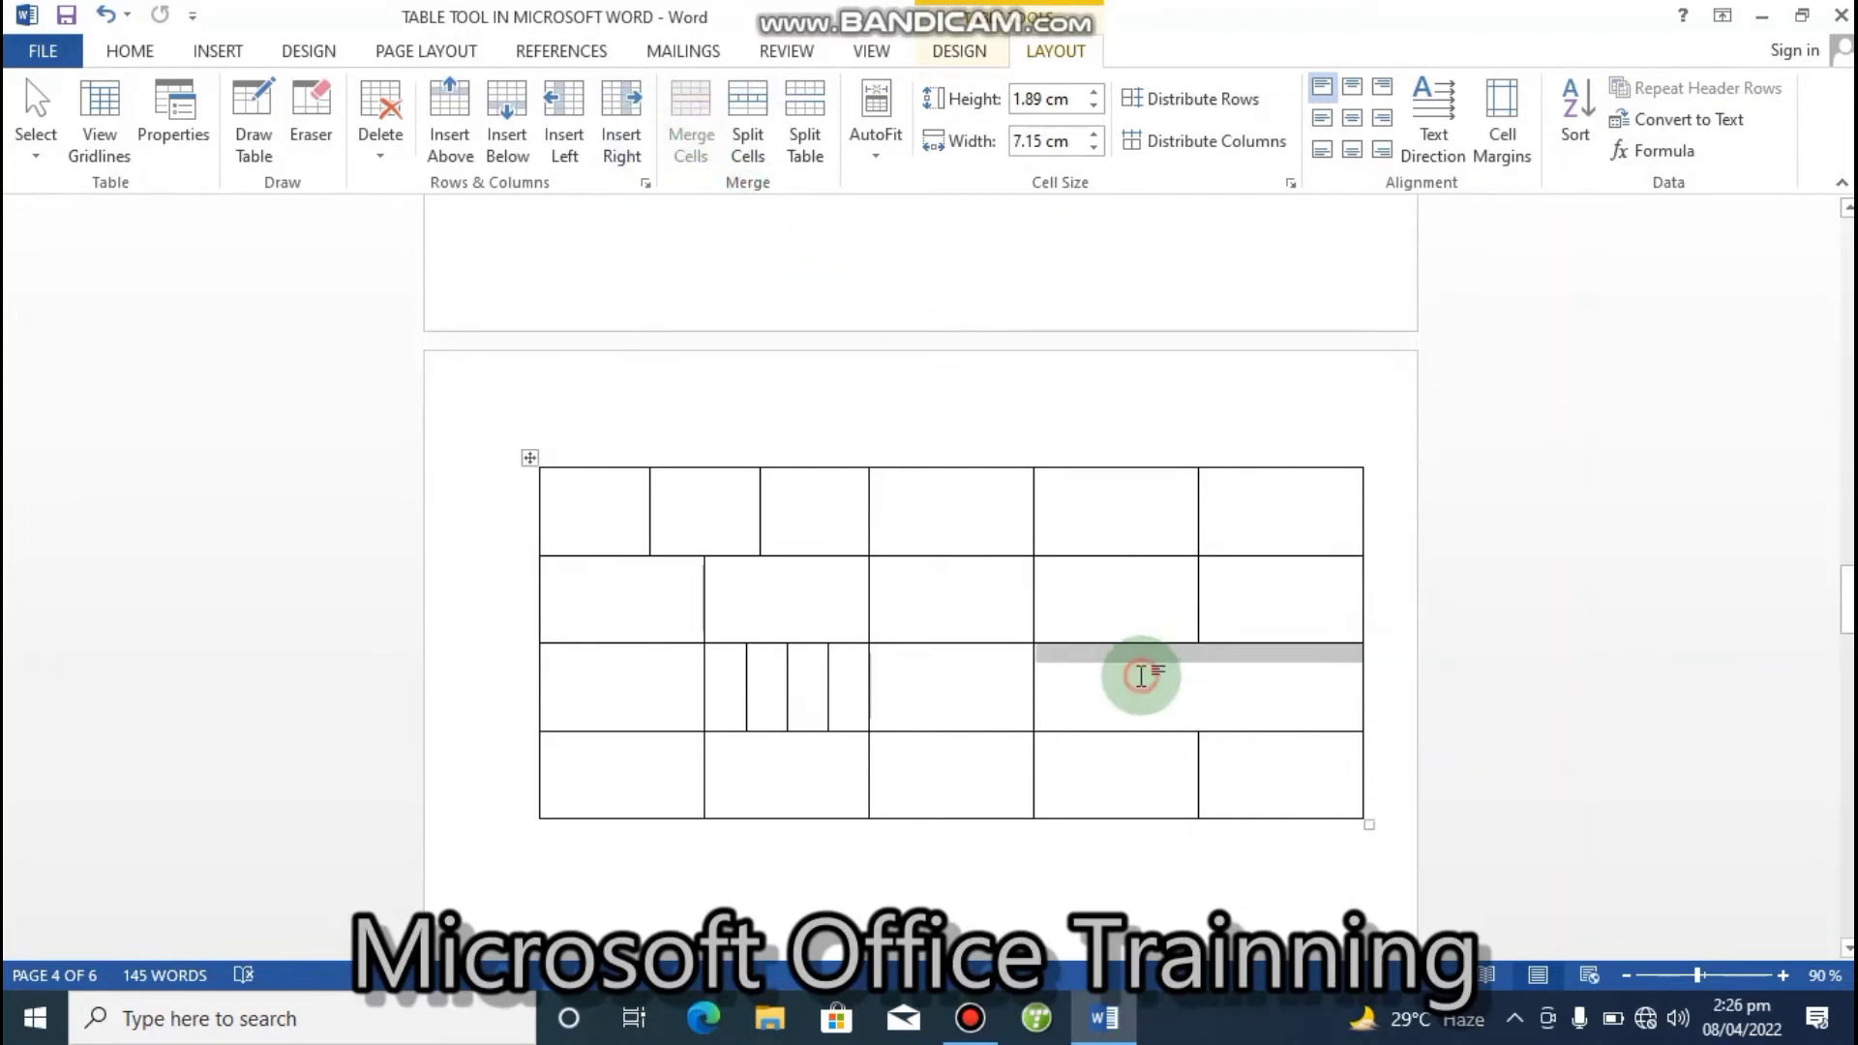
left_click(1142, 676)
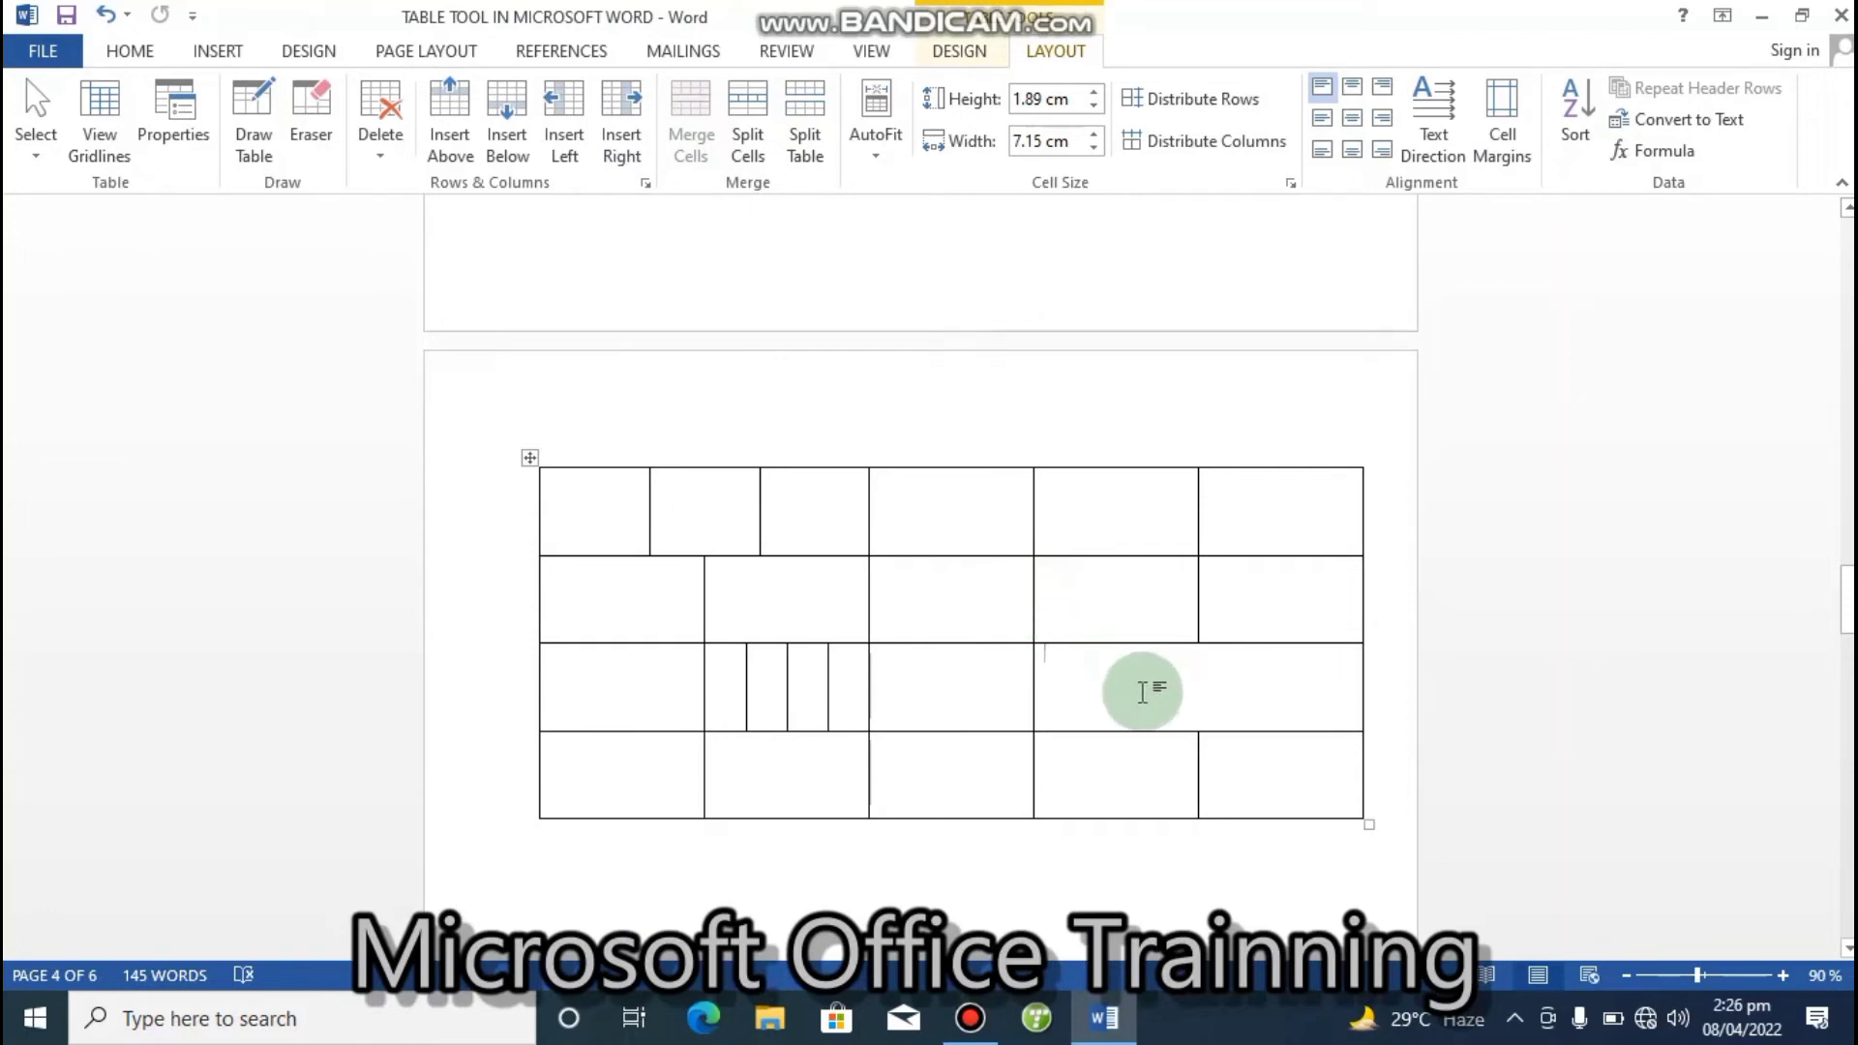
left_click(743, 129)
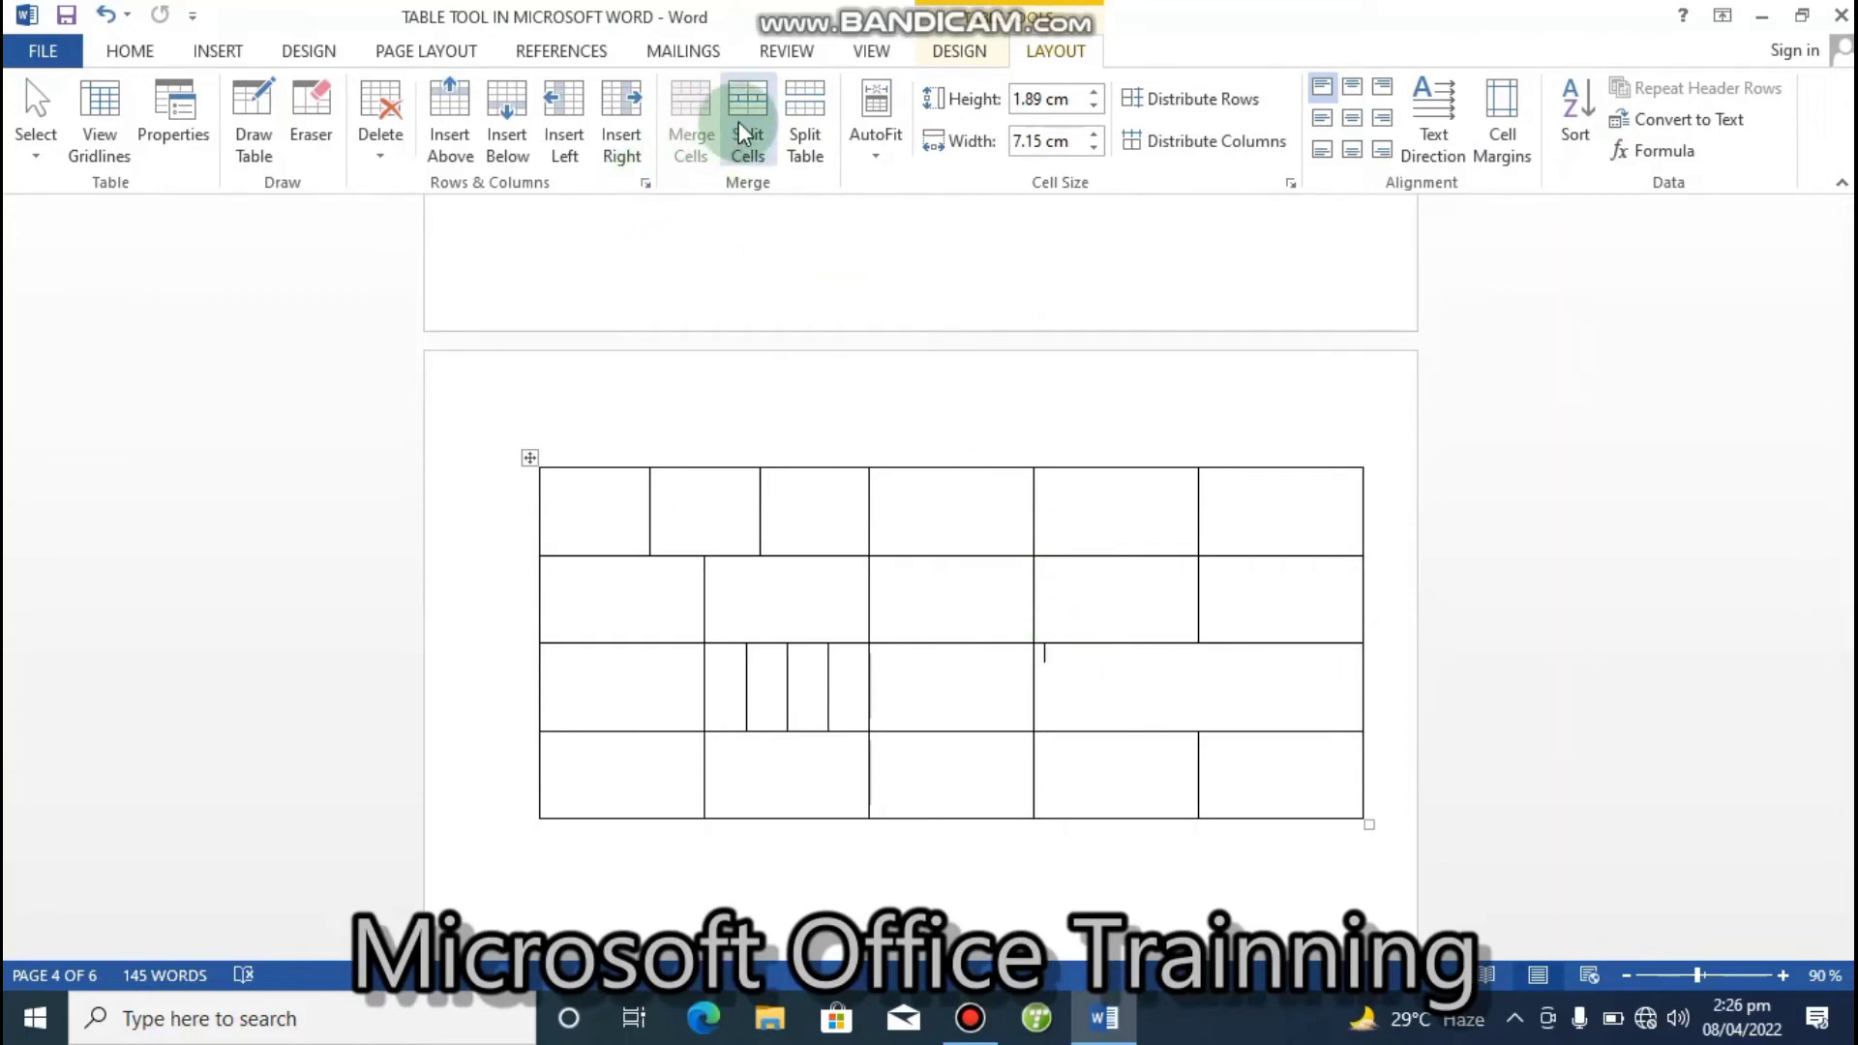
left_click(757, 107)
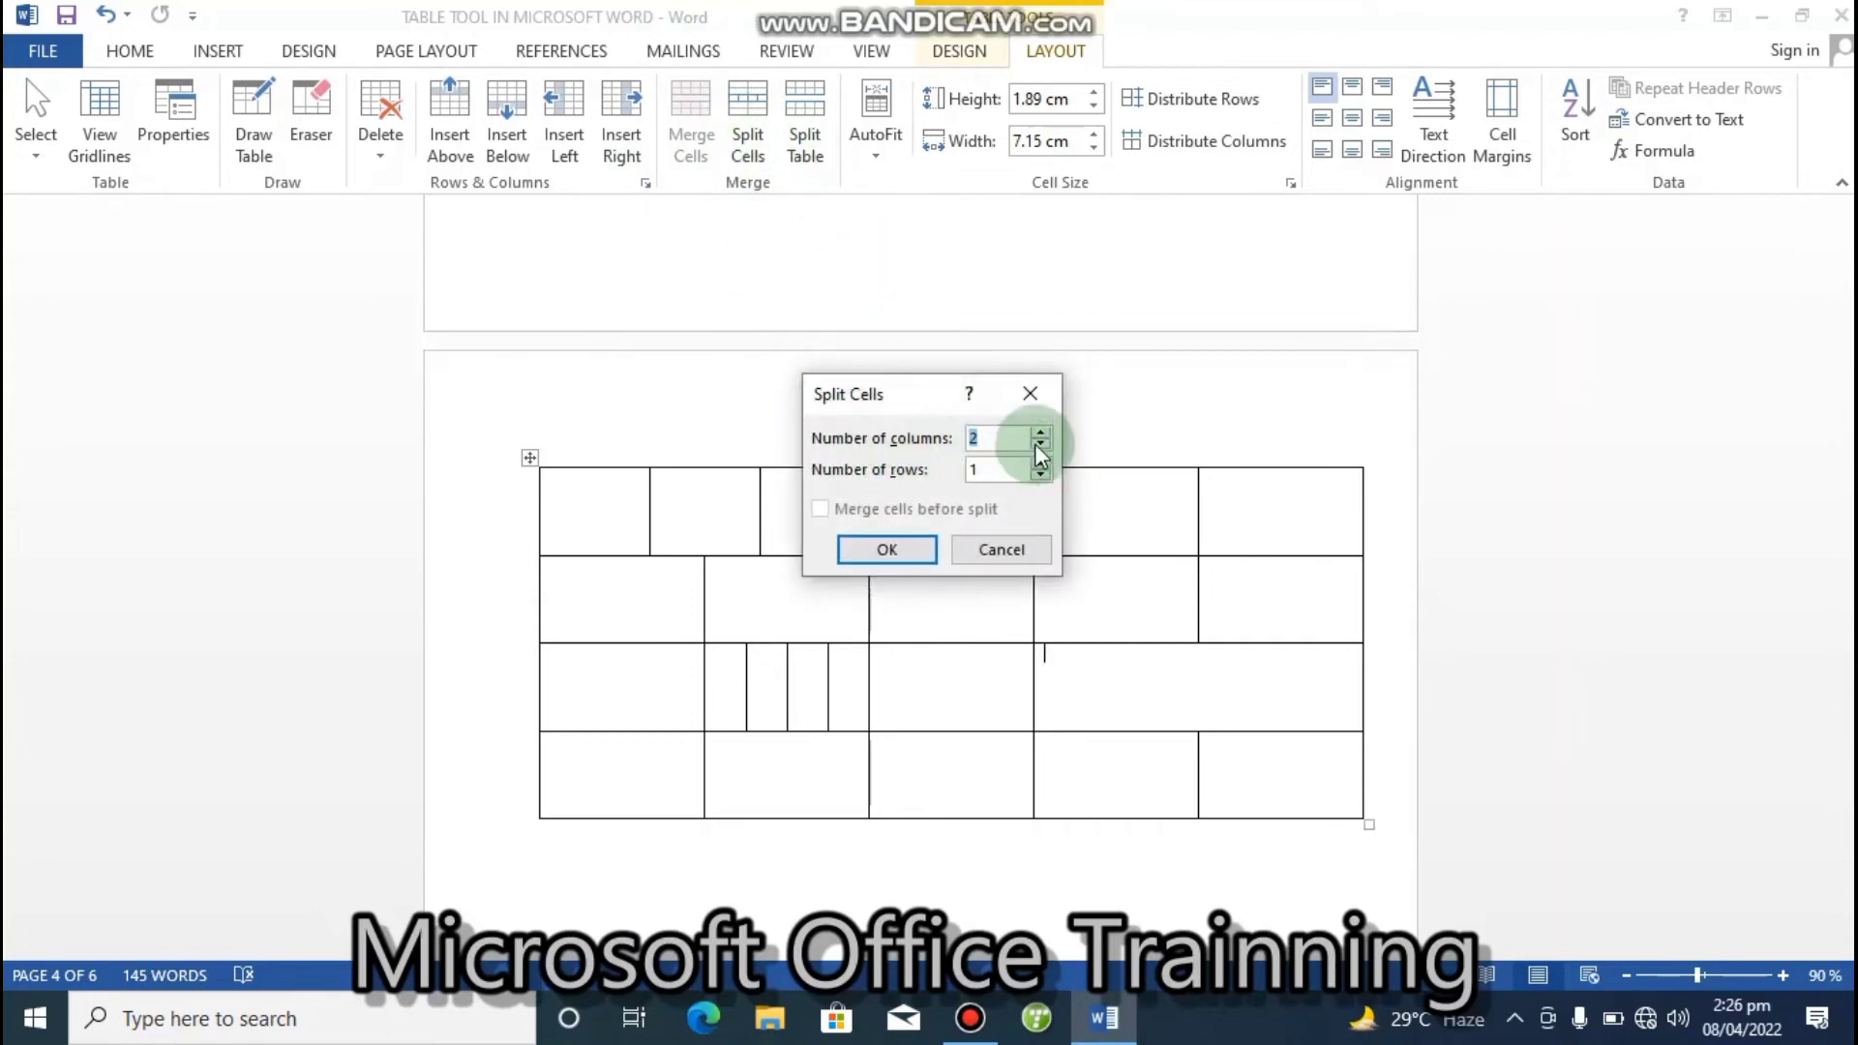
left_click(882, 545)
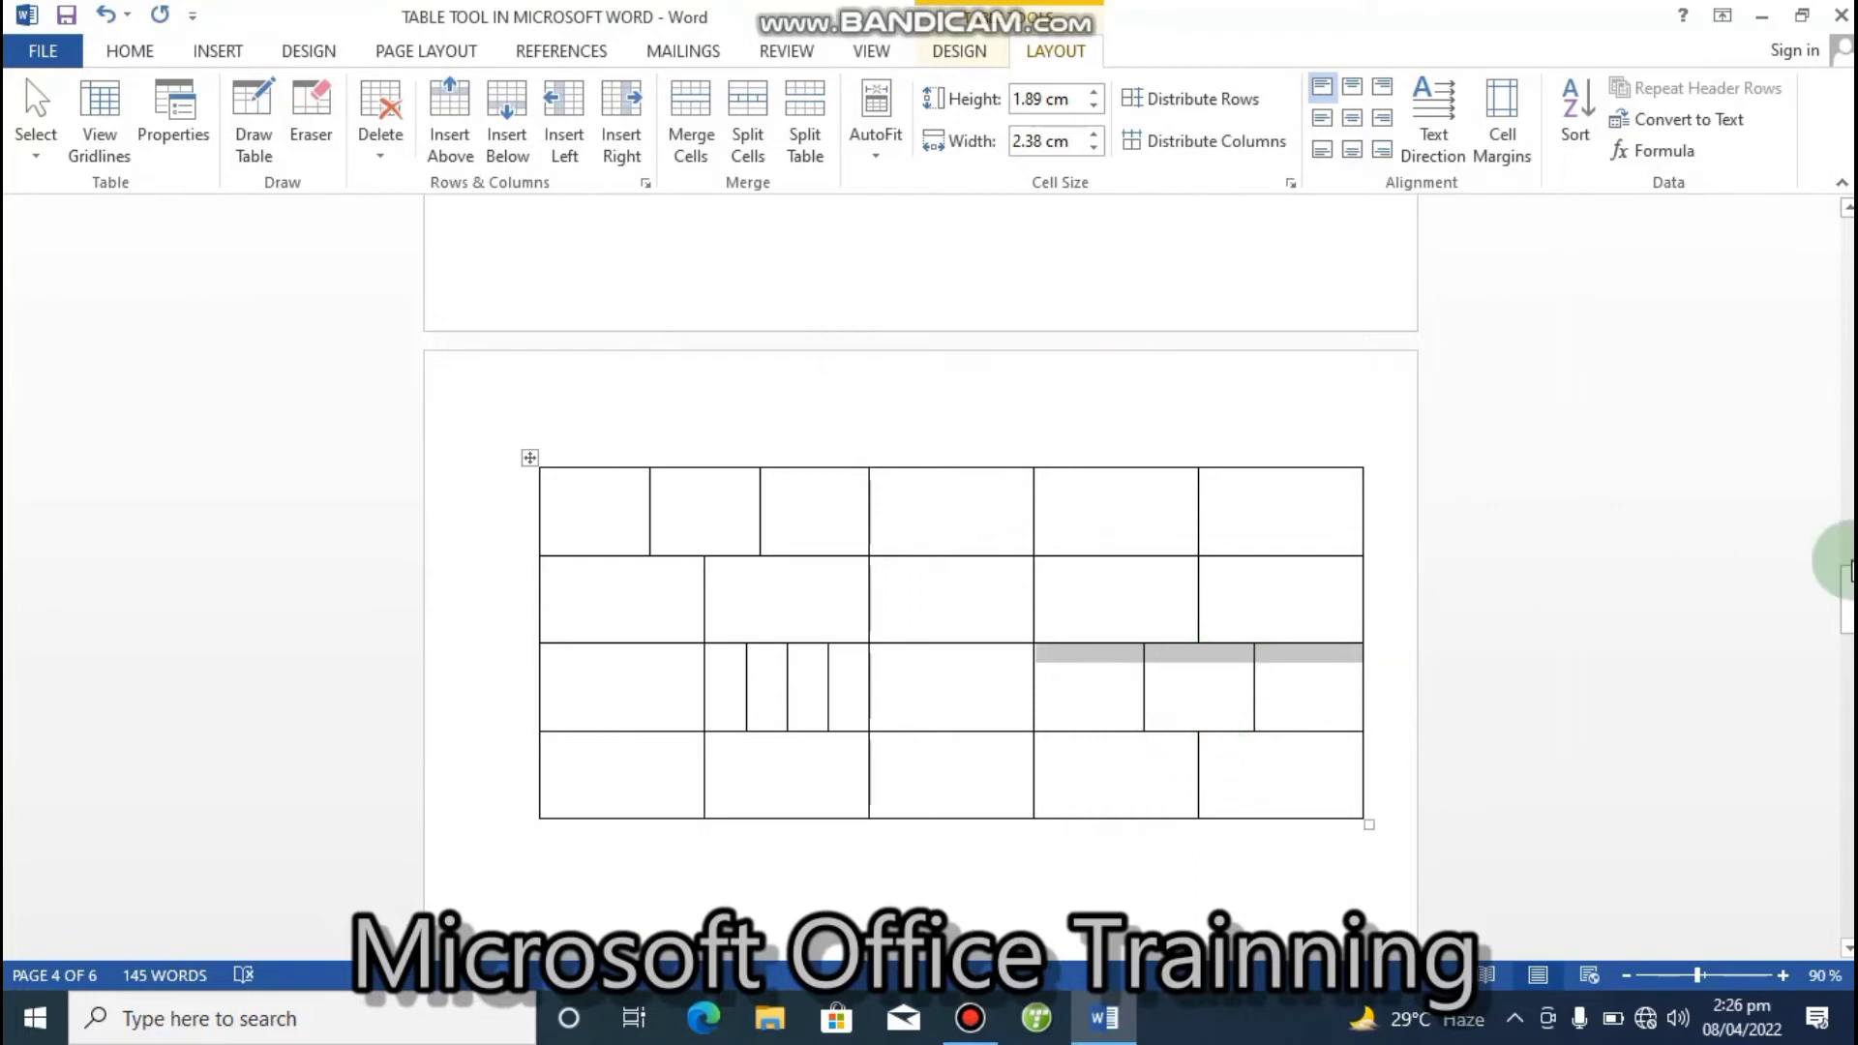
- Add enough blank lines below heading 8 on auto-fitting rows and columns to push heading 9 onto the following page
left_click_drag(1847, 581, 1847, 702)
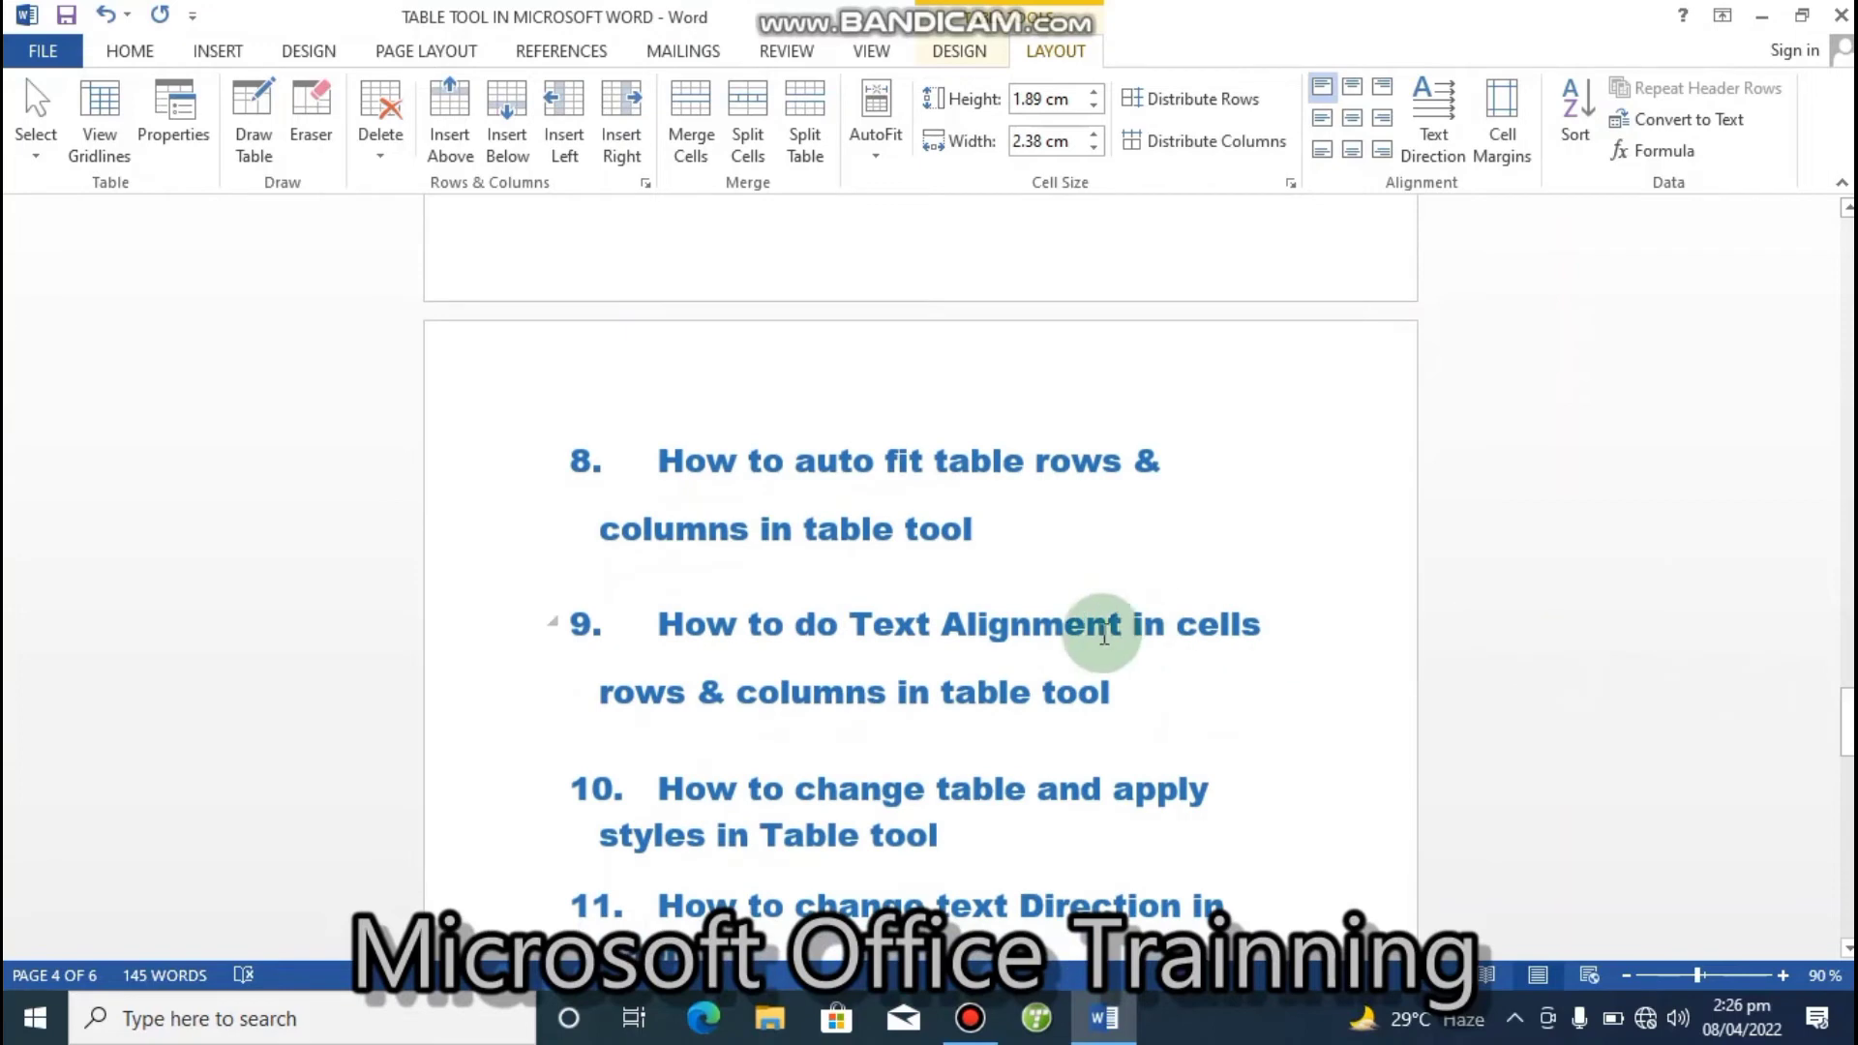
left_click(1005, 542)
key("Return")
key("Return")
key("Return")
key("Return")
key("Return")
key("Return")
key("Return")
key("Return")
key("Return")
key("Return")
key("Return")
key("Return")
key("Return")
key("Return")
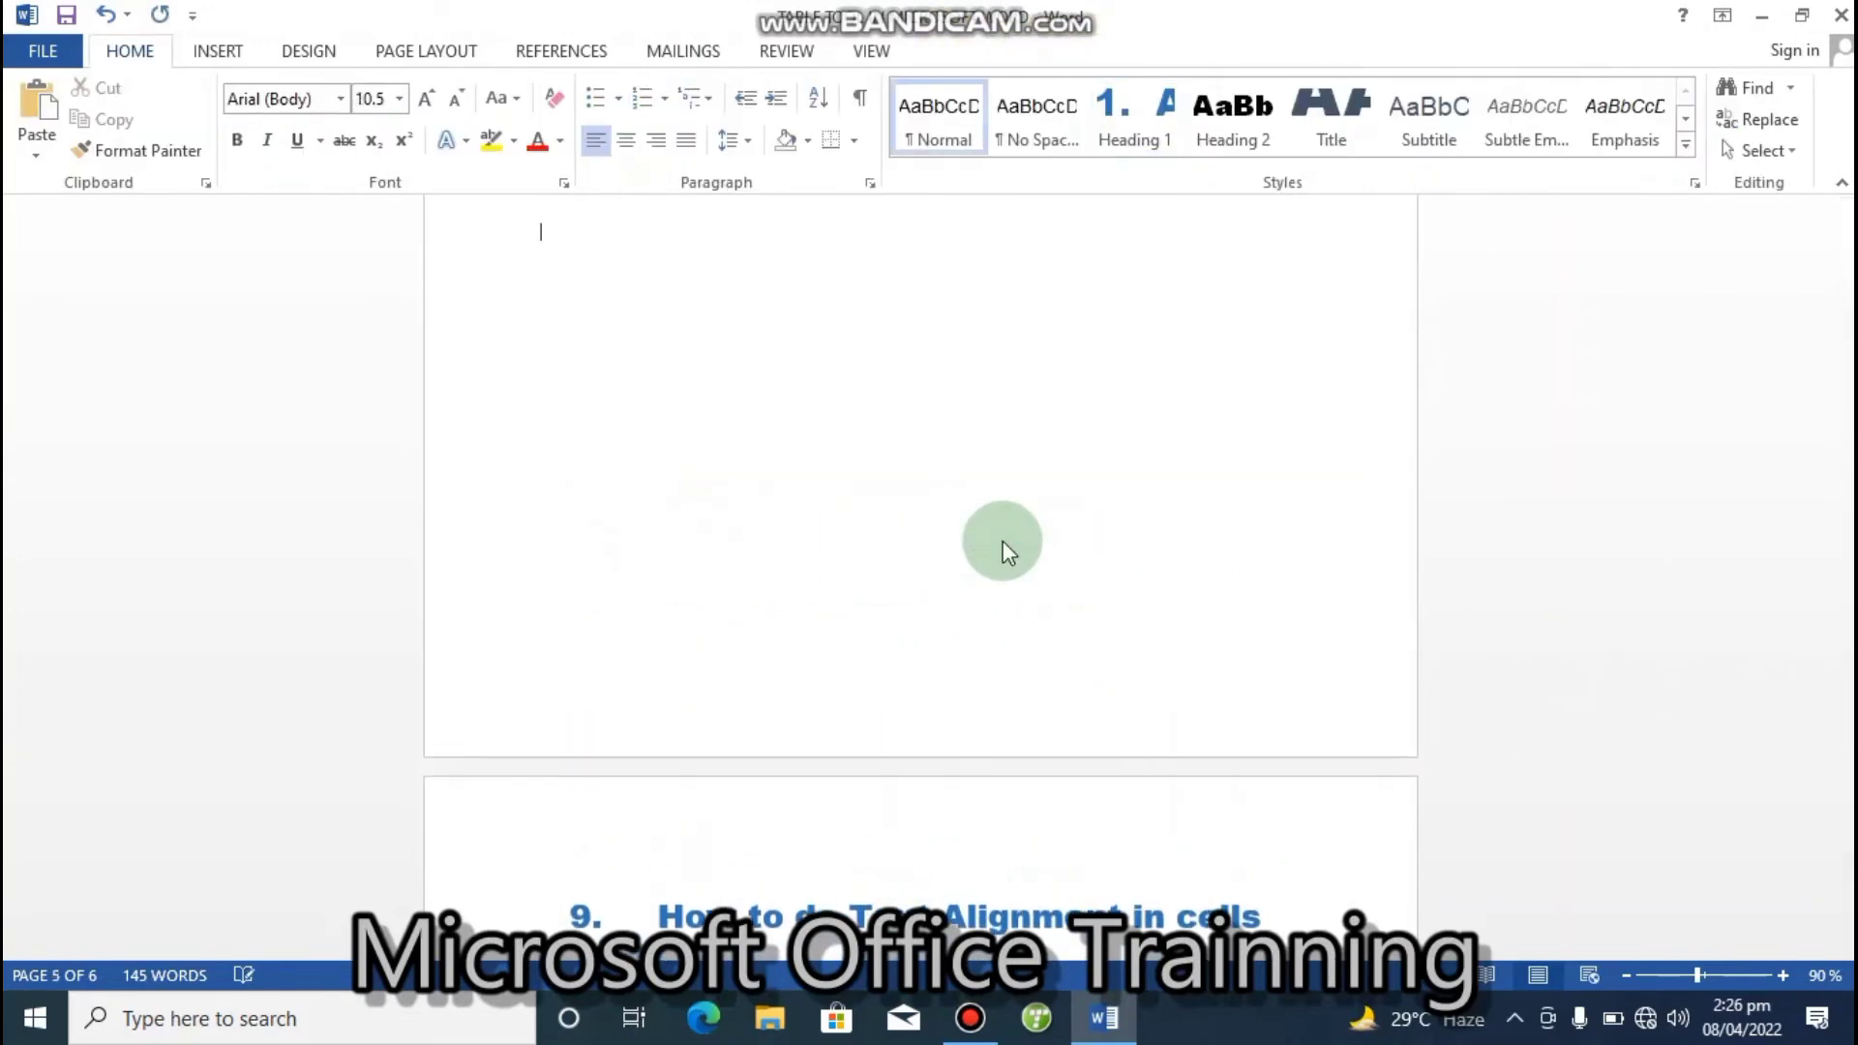
- Insert a table with six columns and six rows below heading 8
left_click_drag(1851, 775, 1845, 724)
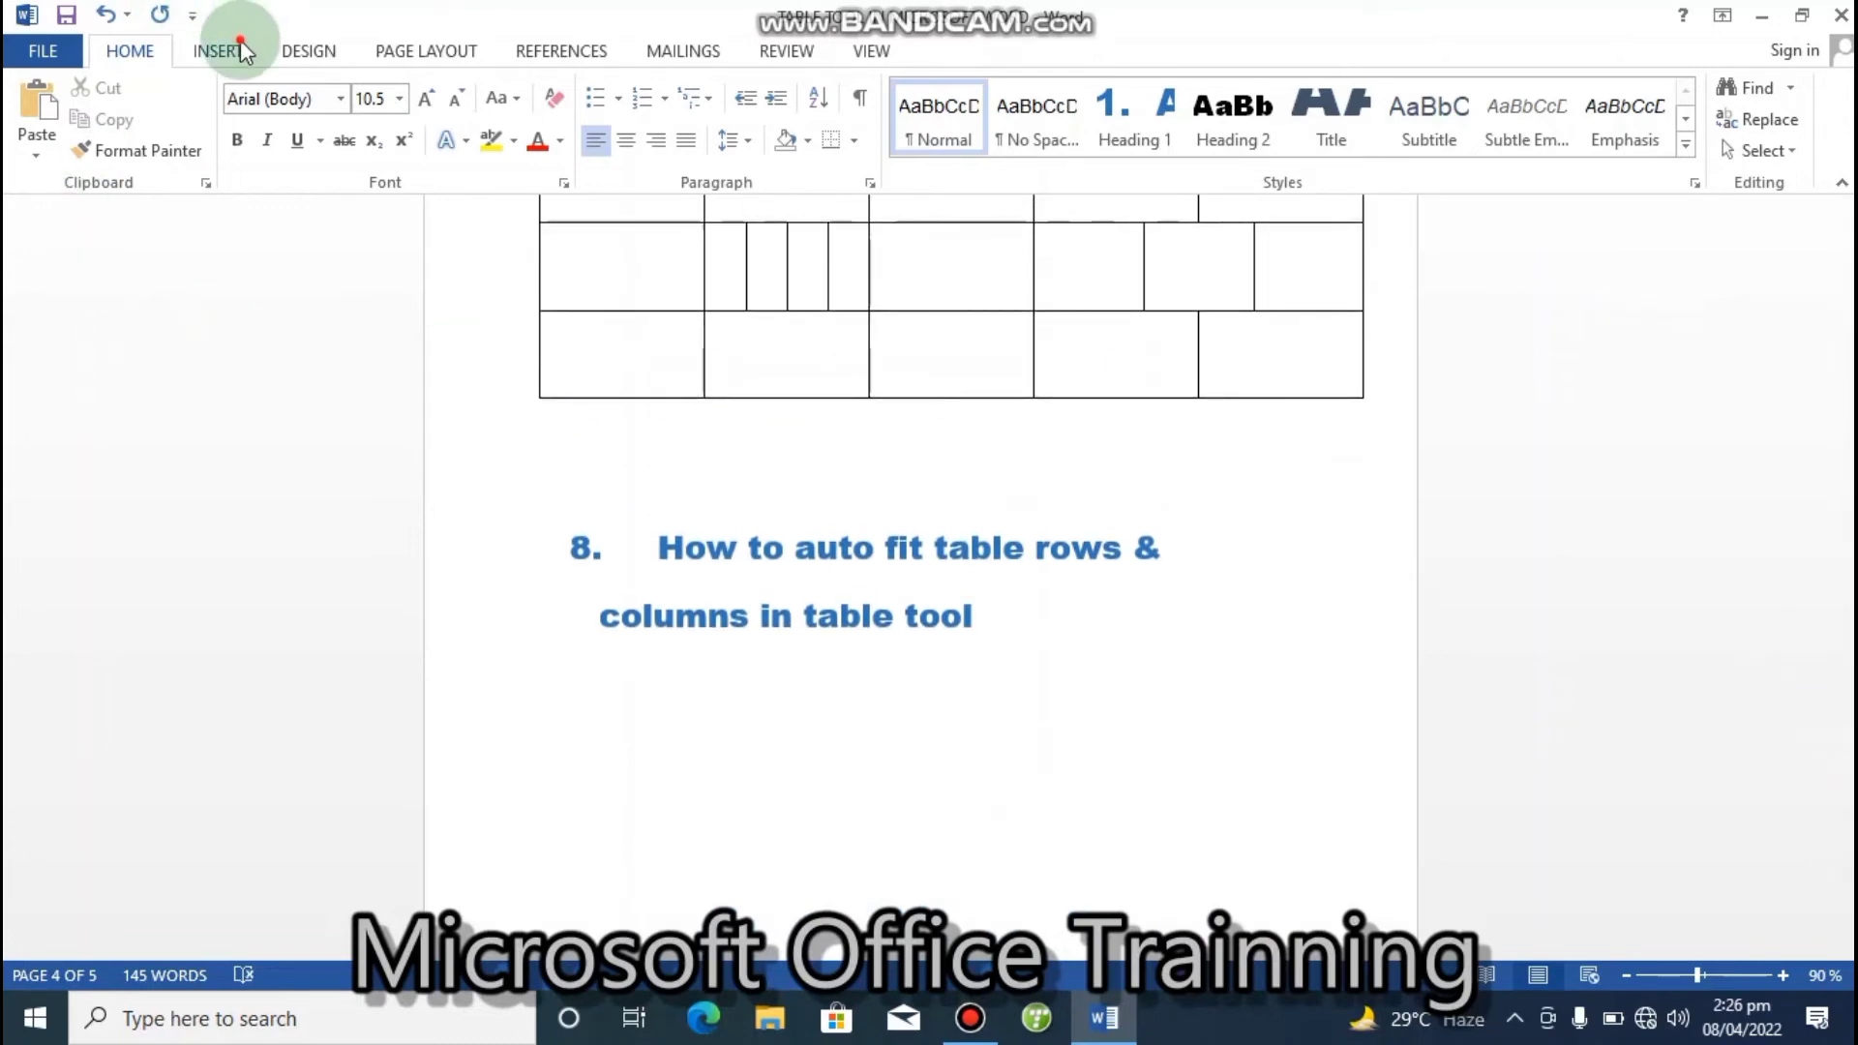
left_click(218, 50)
left_click(194, 140)
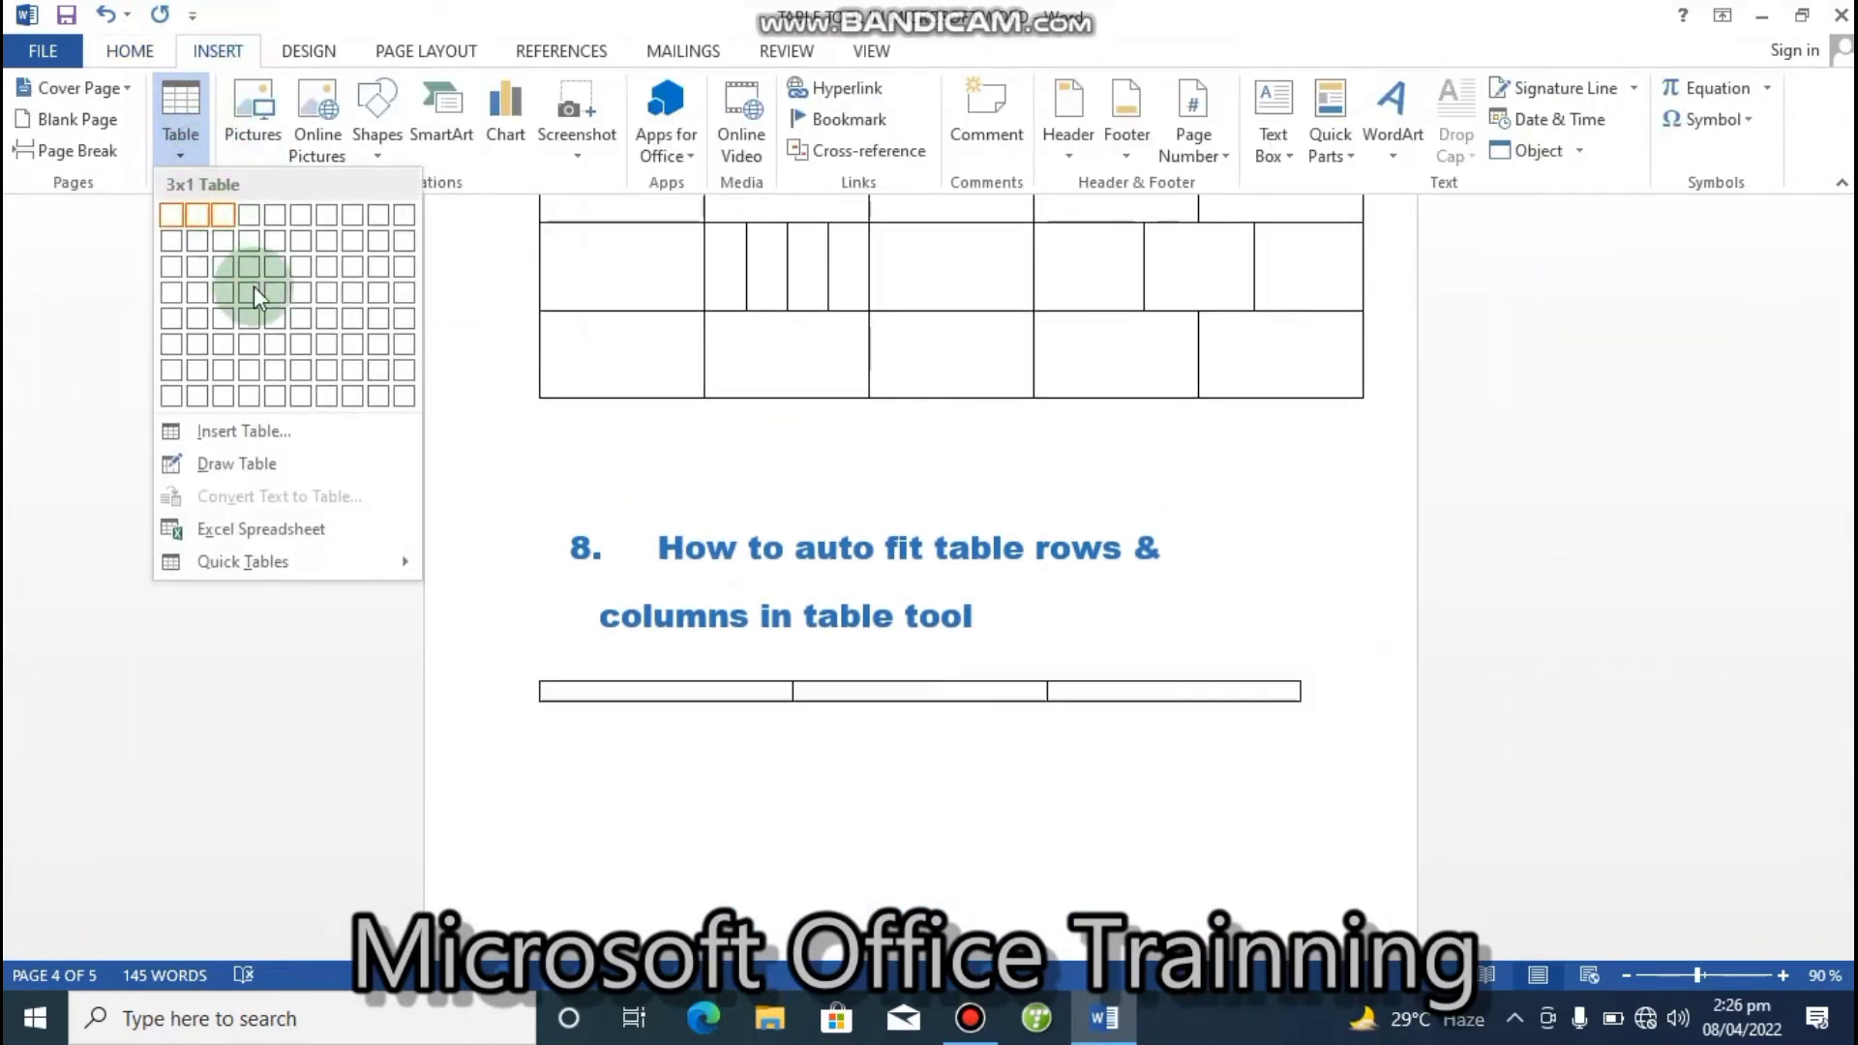
left_click(313, 348)
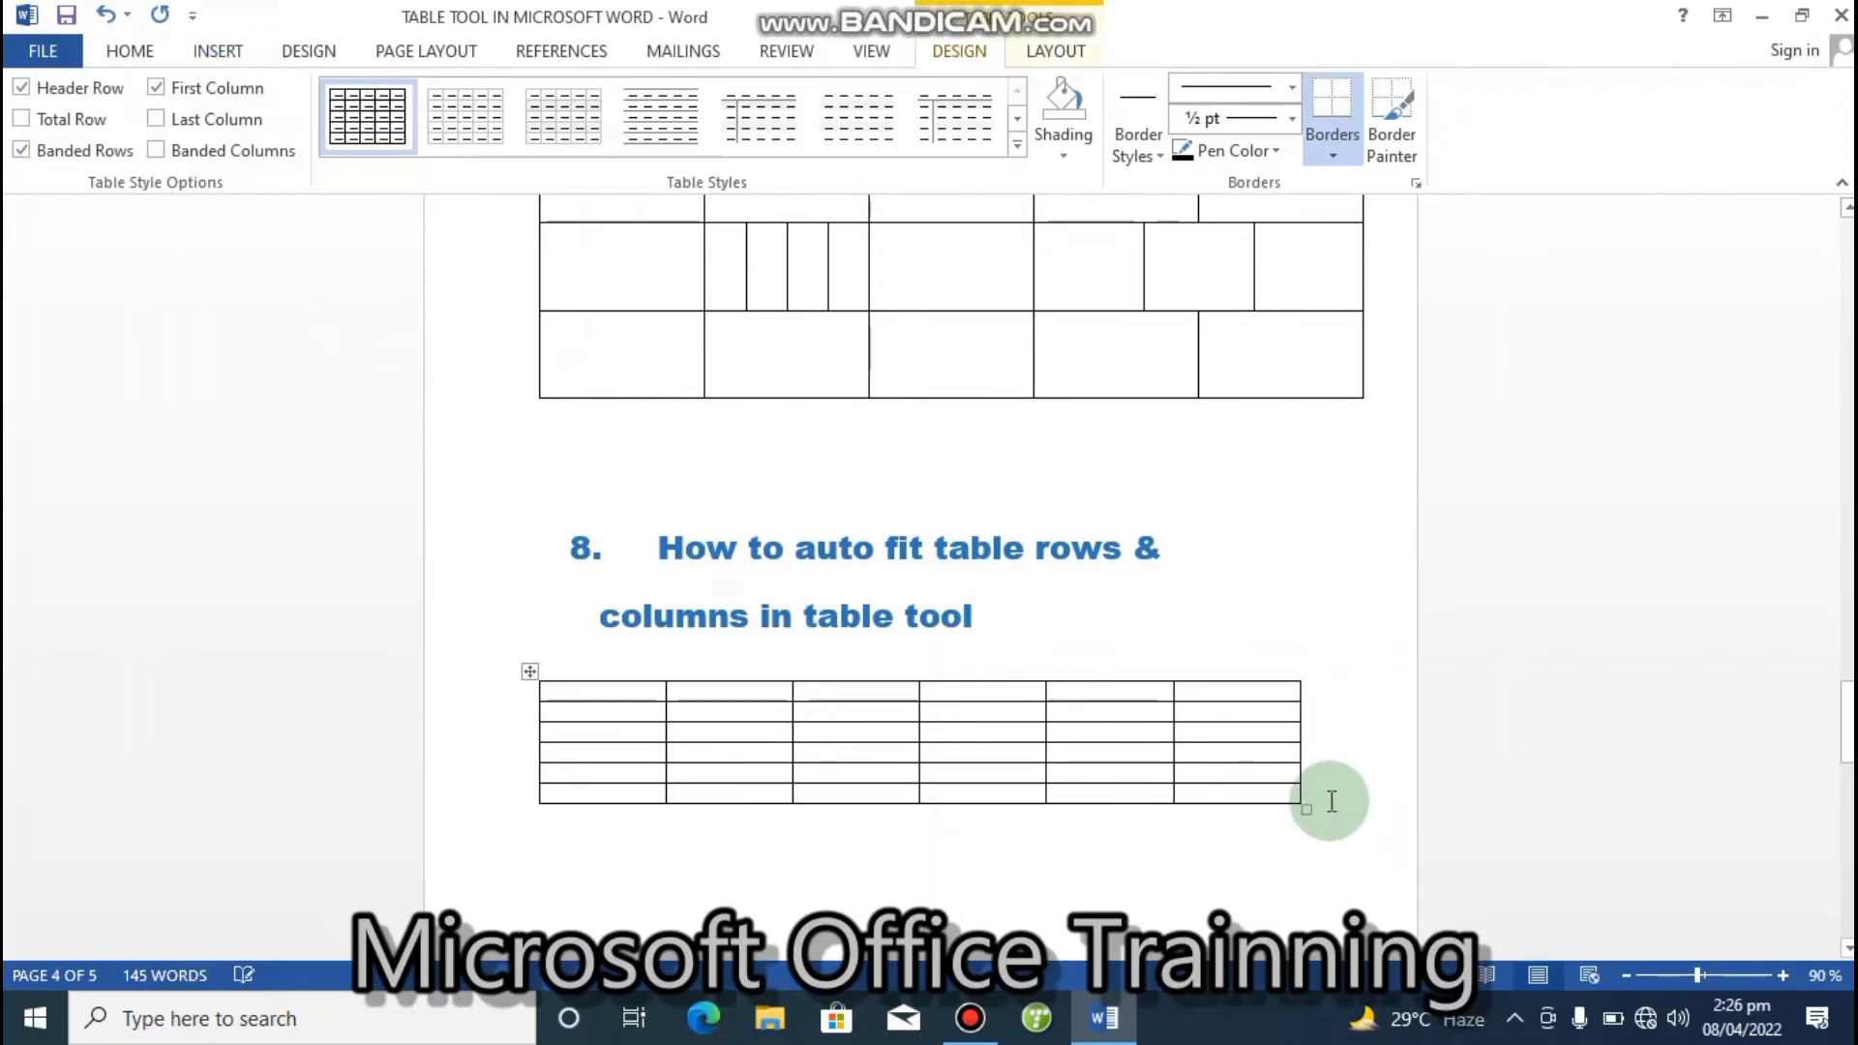
- Resize the new table by its corner so its rows are about 0.78 cm high and its columns about 0.97 cm wide
left_click_drag(1309, 806, 1441, 929)
left_click_drag(1847, 721, 1847, 762)
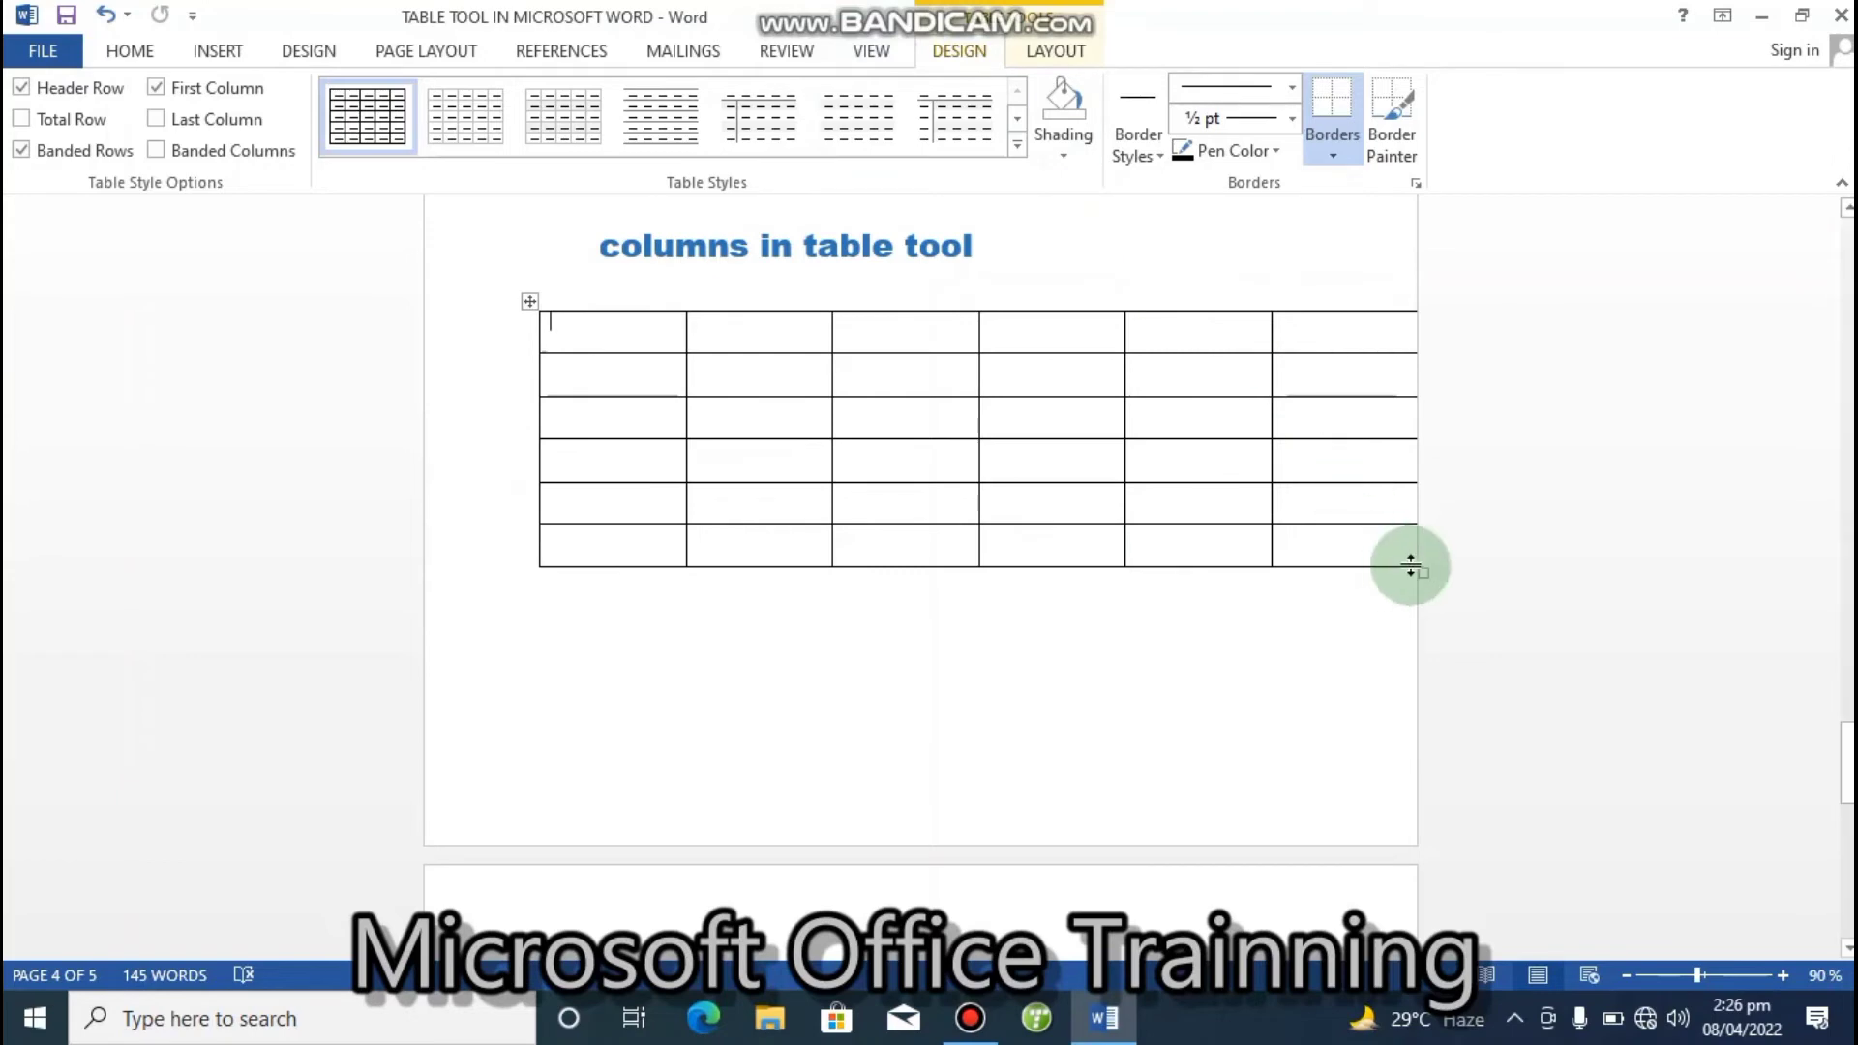
left_click_drag(1424, 575, 809, 532)
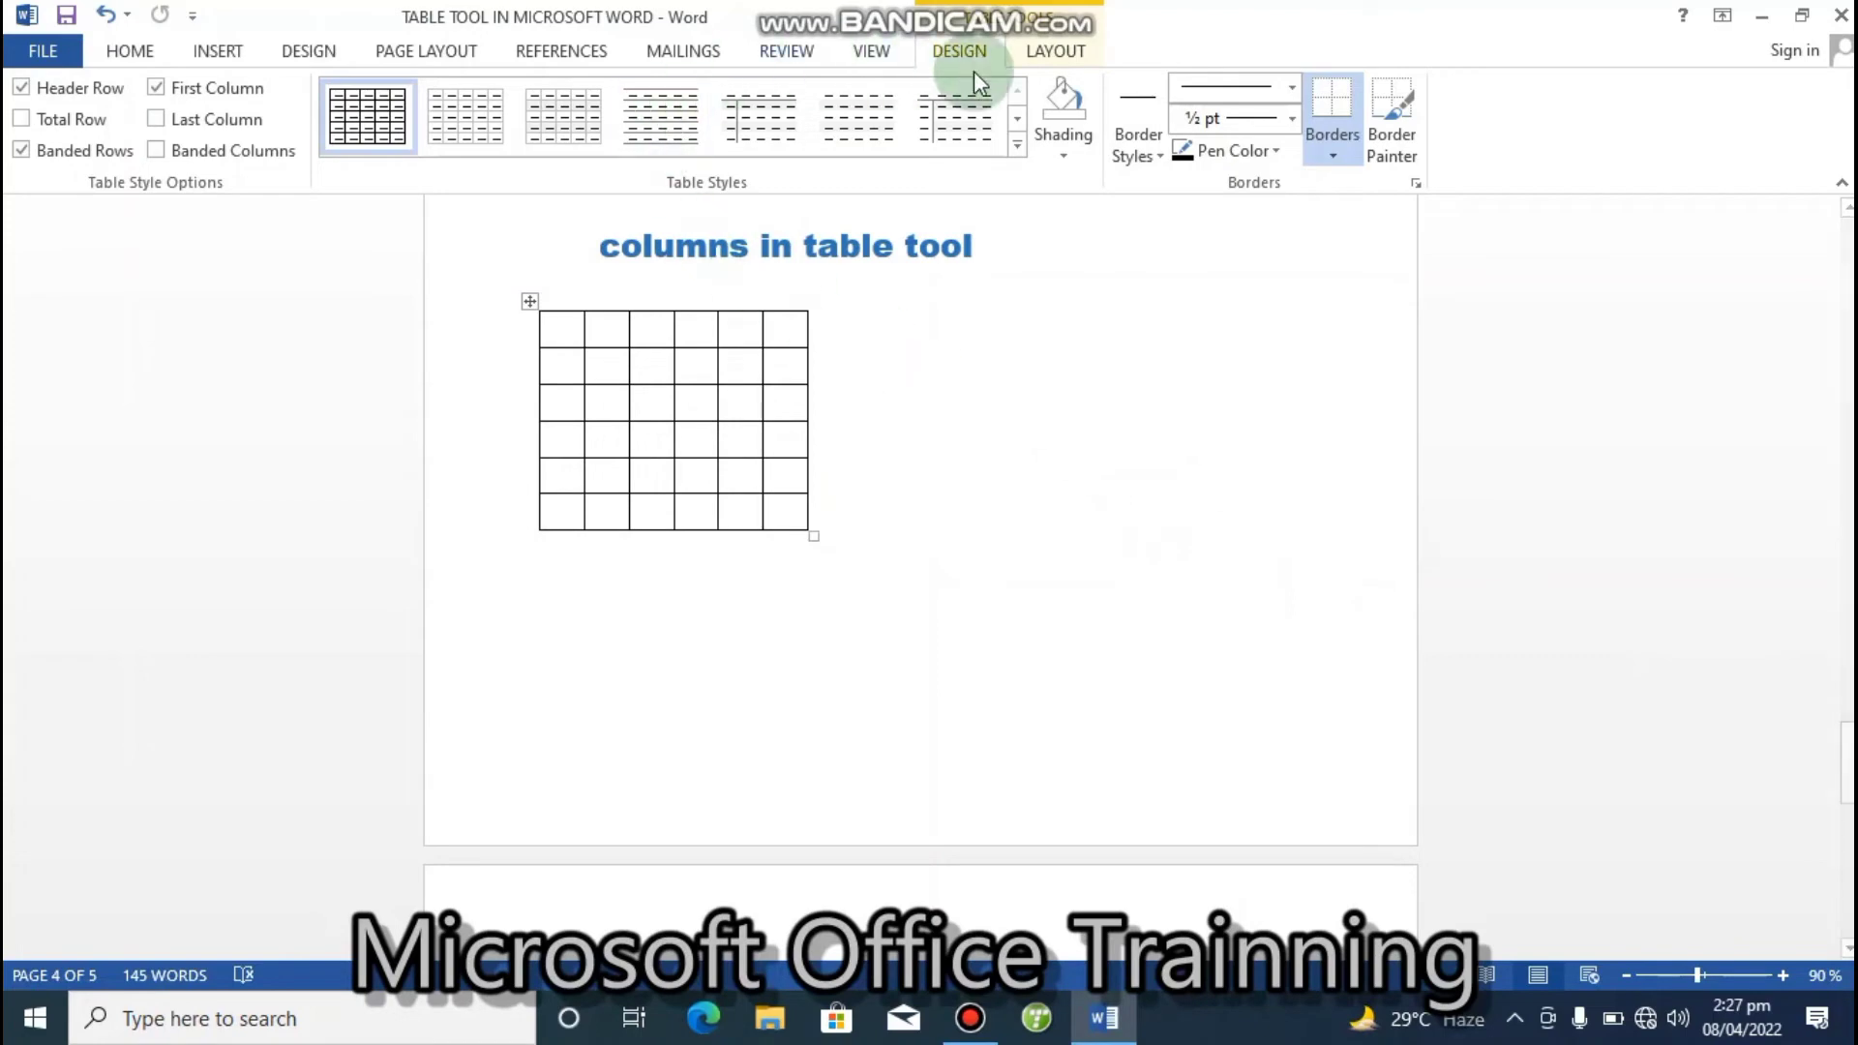
- Apply AutoFit Window to the shrunken table so it spans the page's text width
left_click(1053, 53)
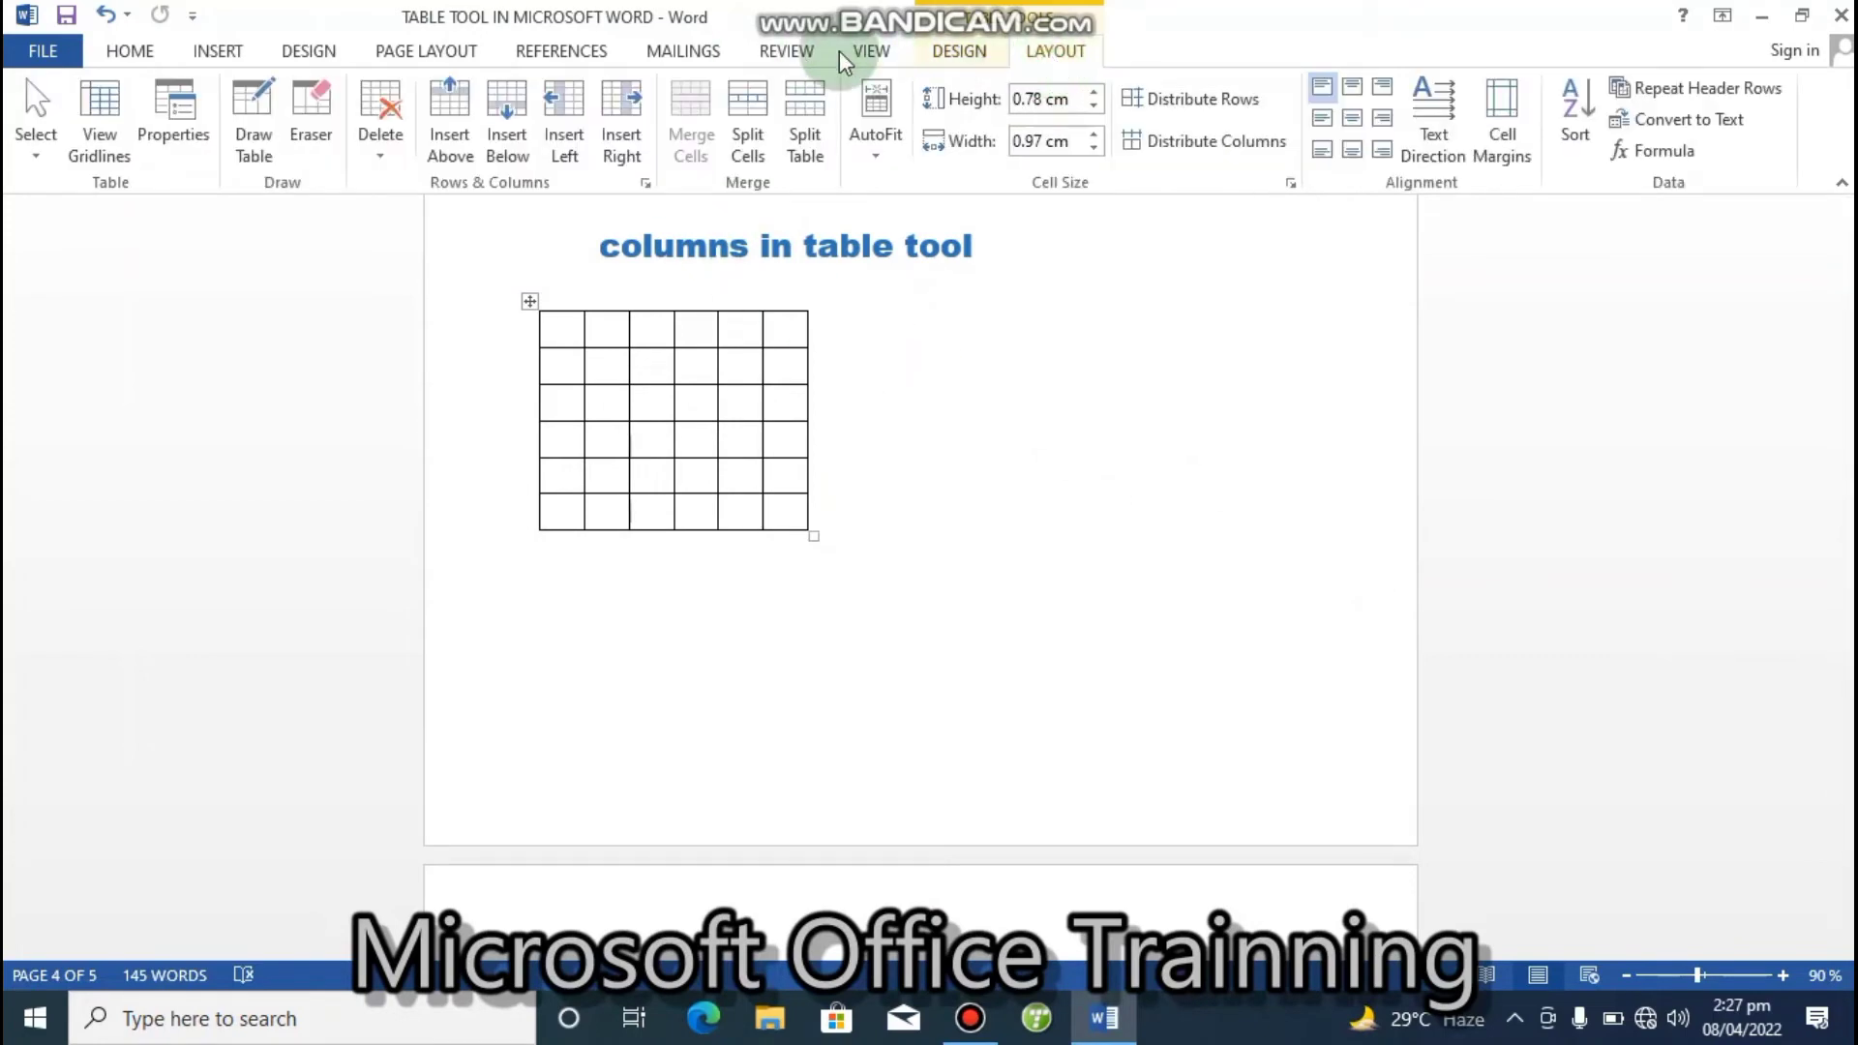
left_click(874, 159)
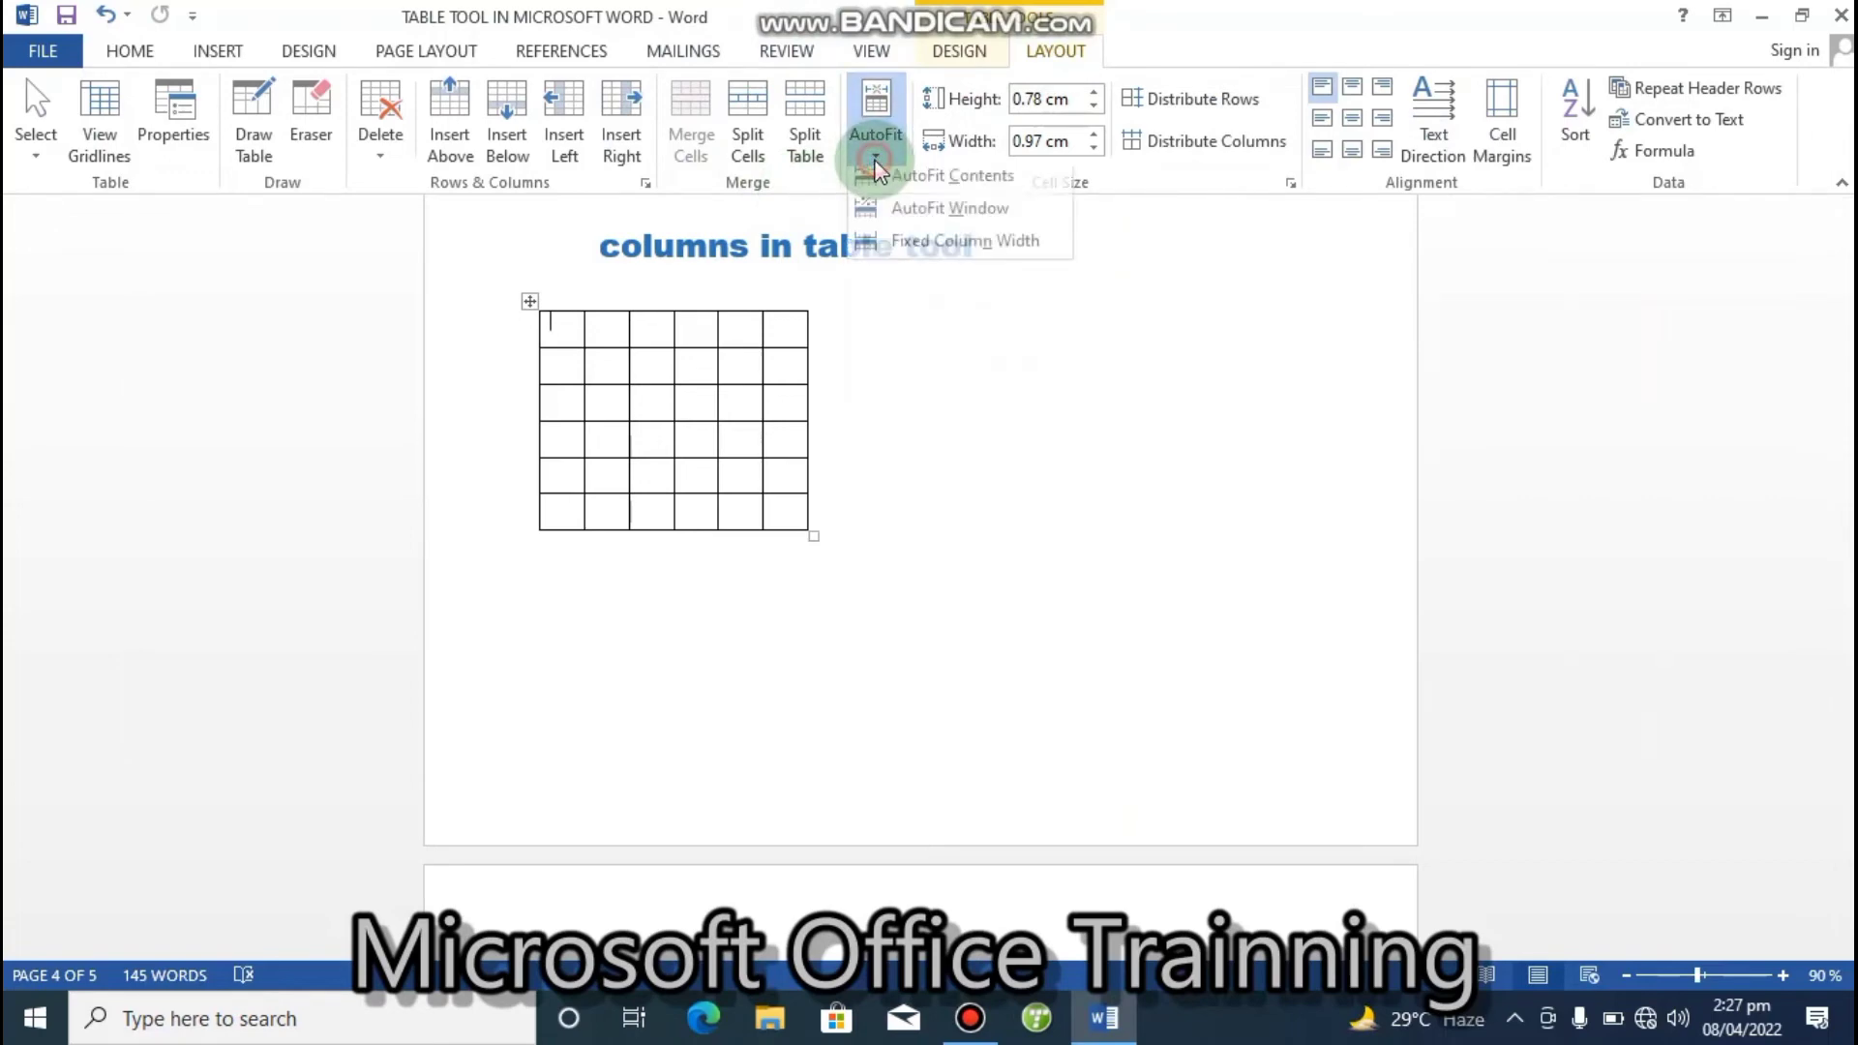
left_click(904, 219)
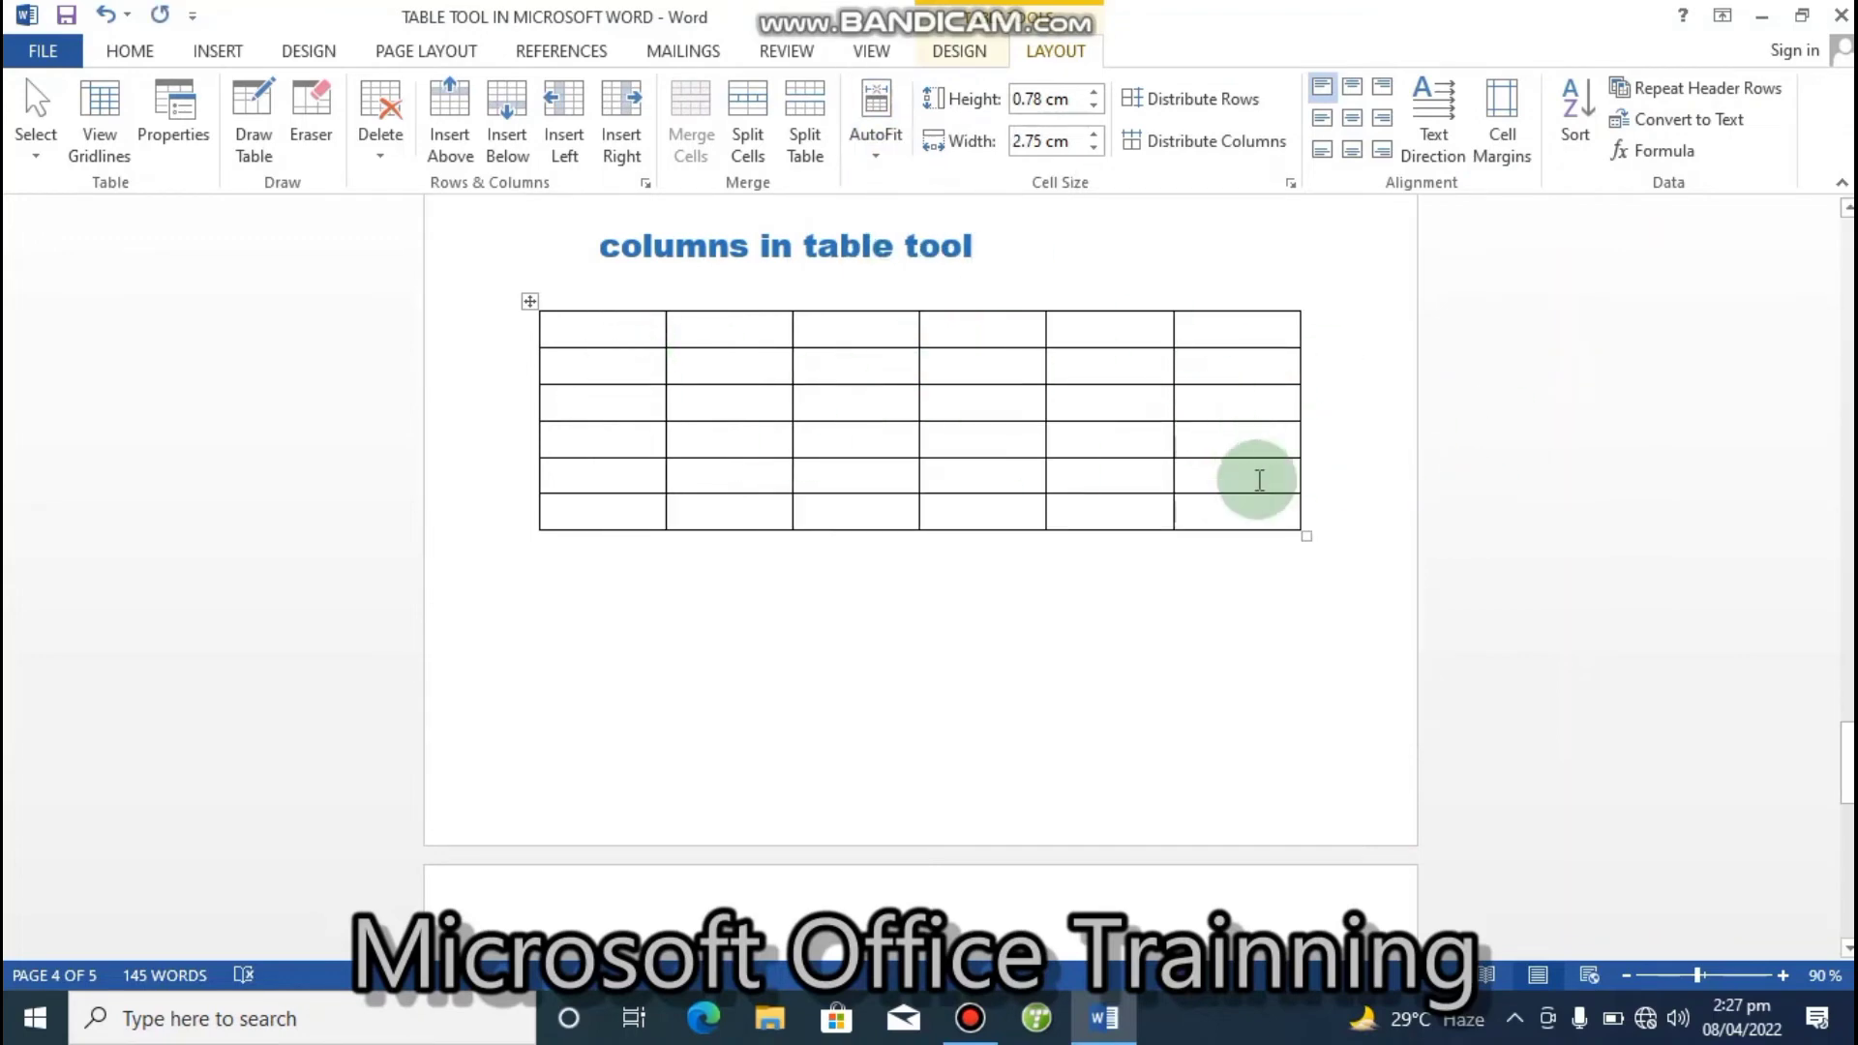
- Enlarge the table to rows about 1.04 cm high and columns about 3.18 cm wide, and fit it to the window again
left_click_drag(1305, 535, 1526, 605)
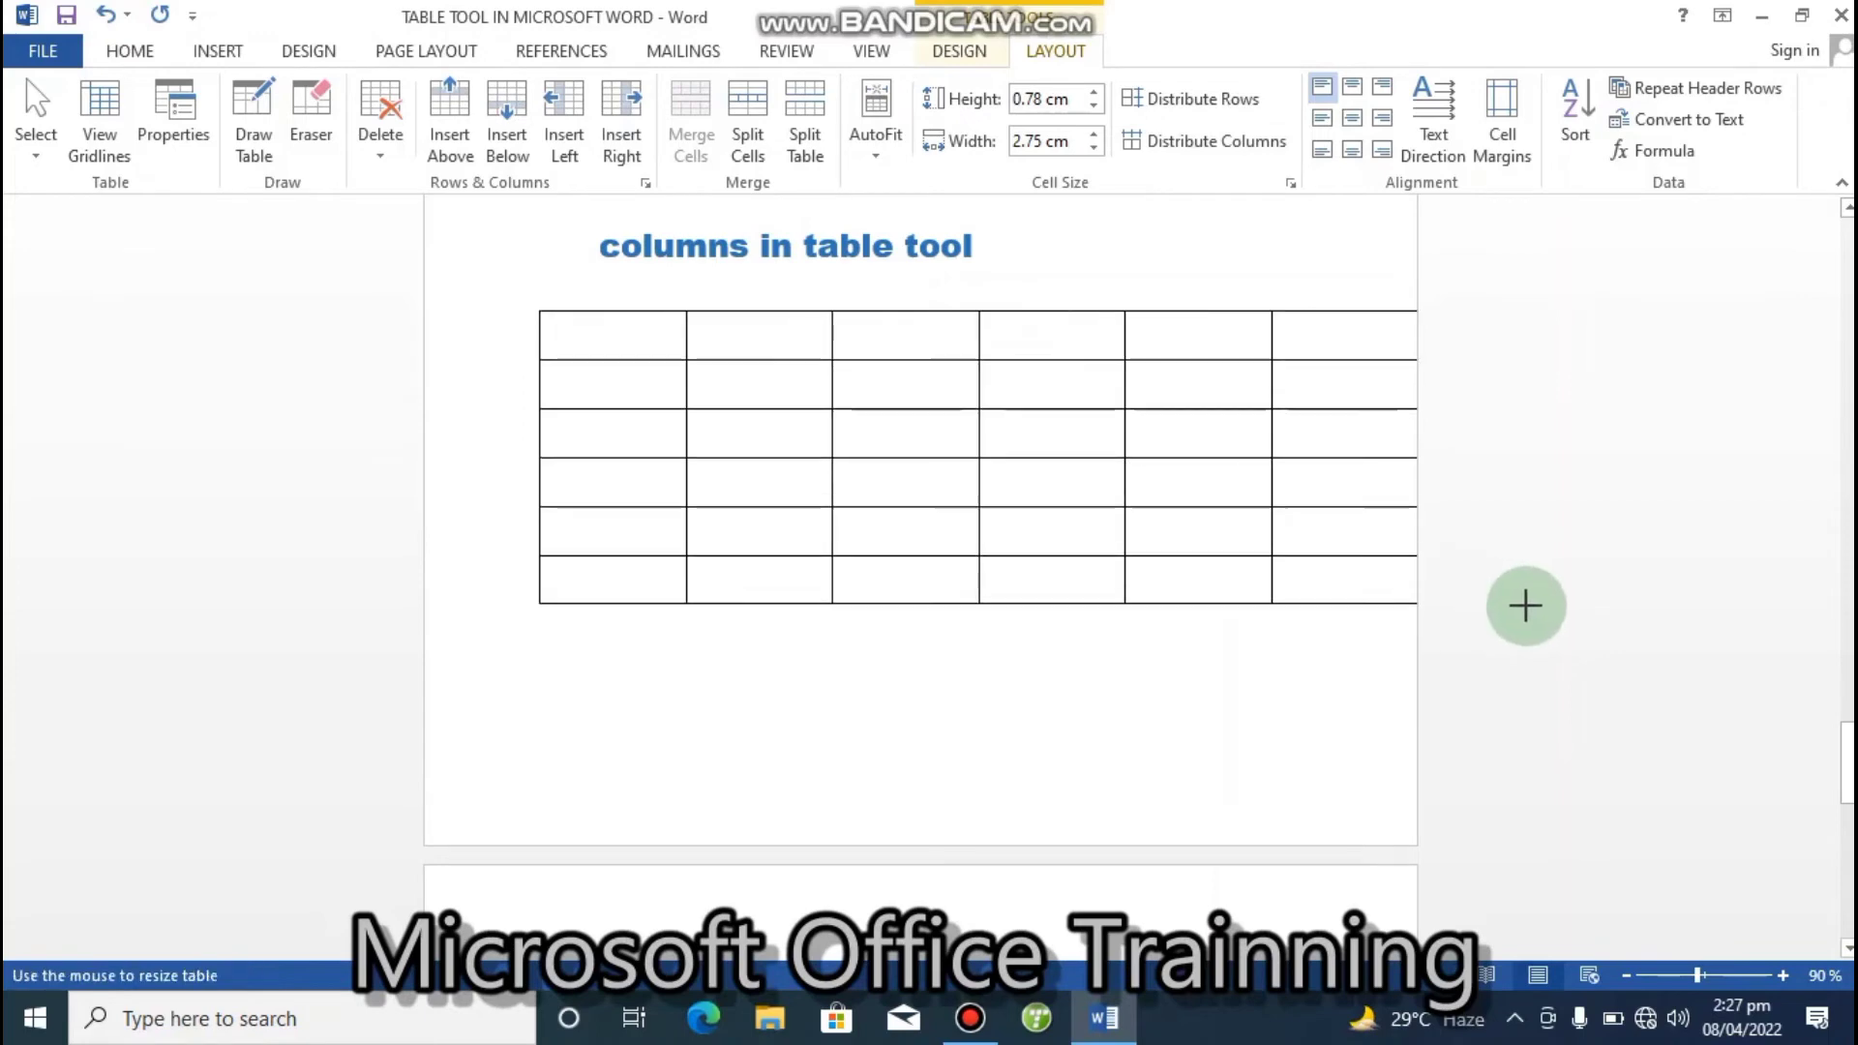
left_click(873, 148)
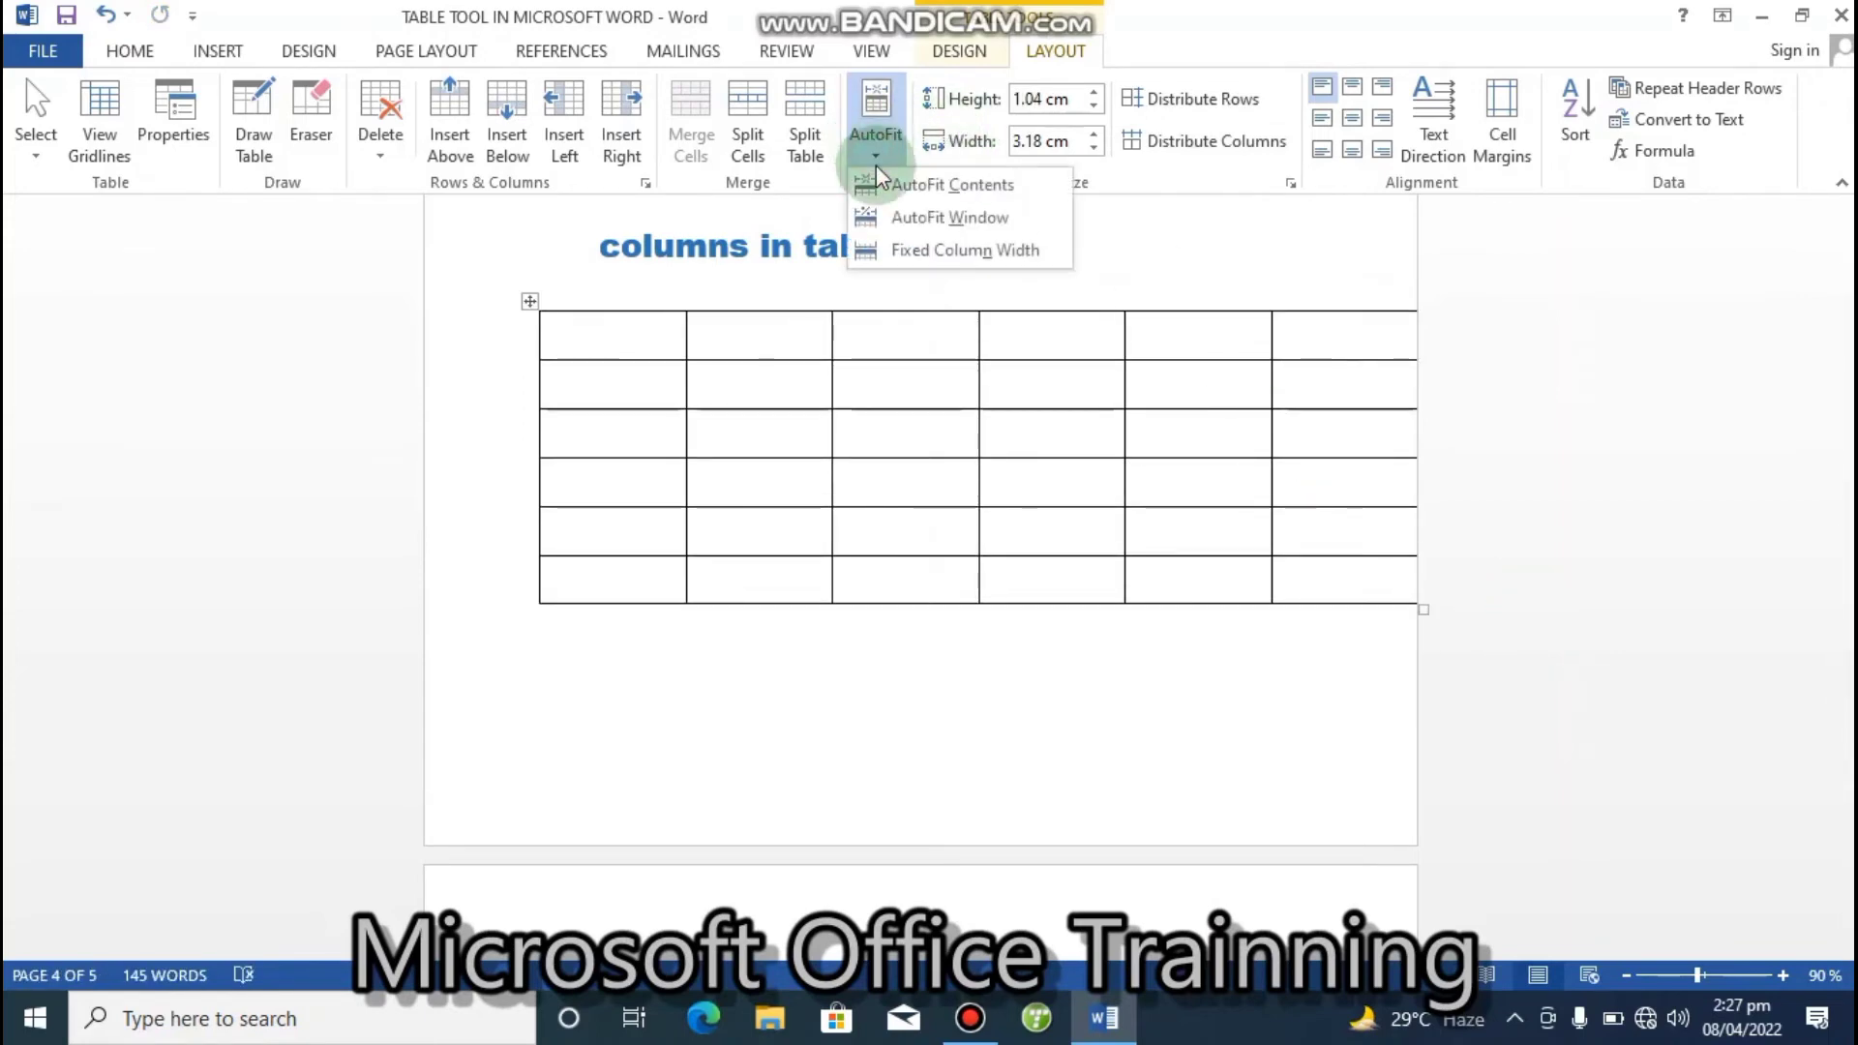
left_click(890, 213)
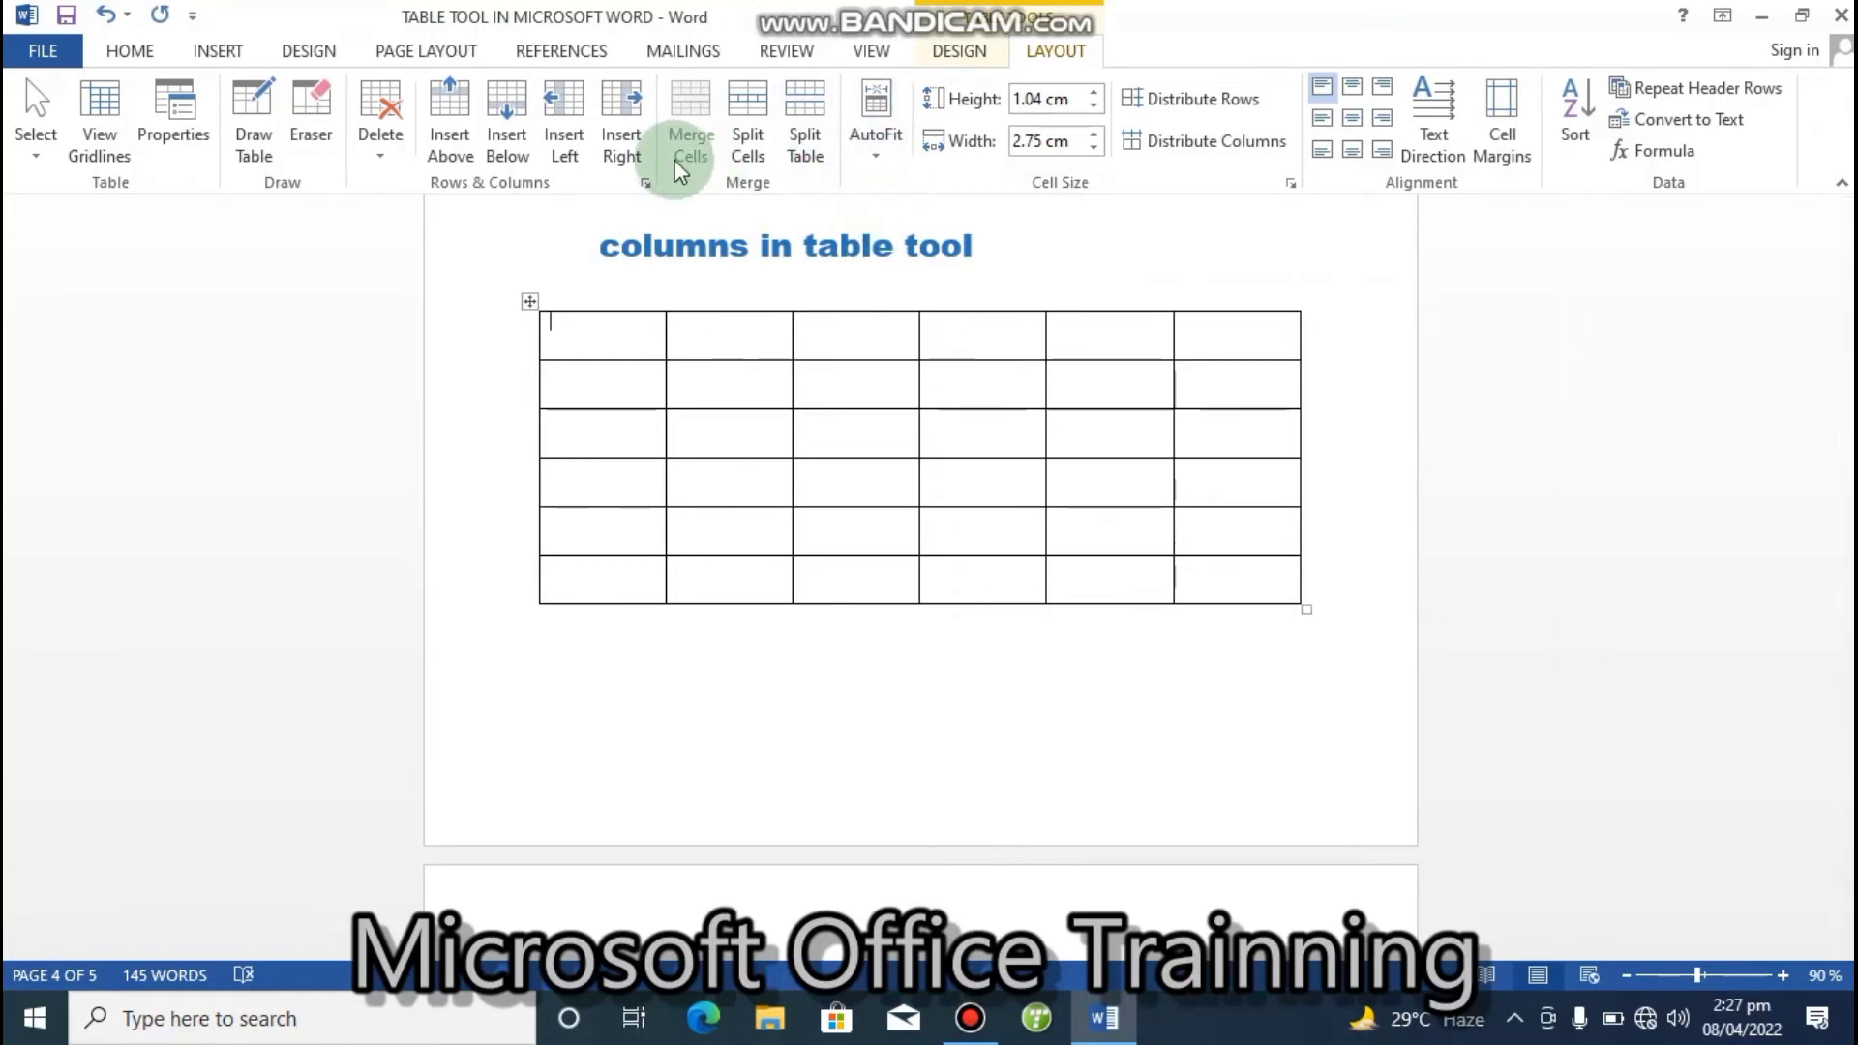
- Fill the first three cells of the top row with 222222, 4444444 and 555555
left_click(862, 158)
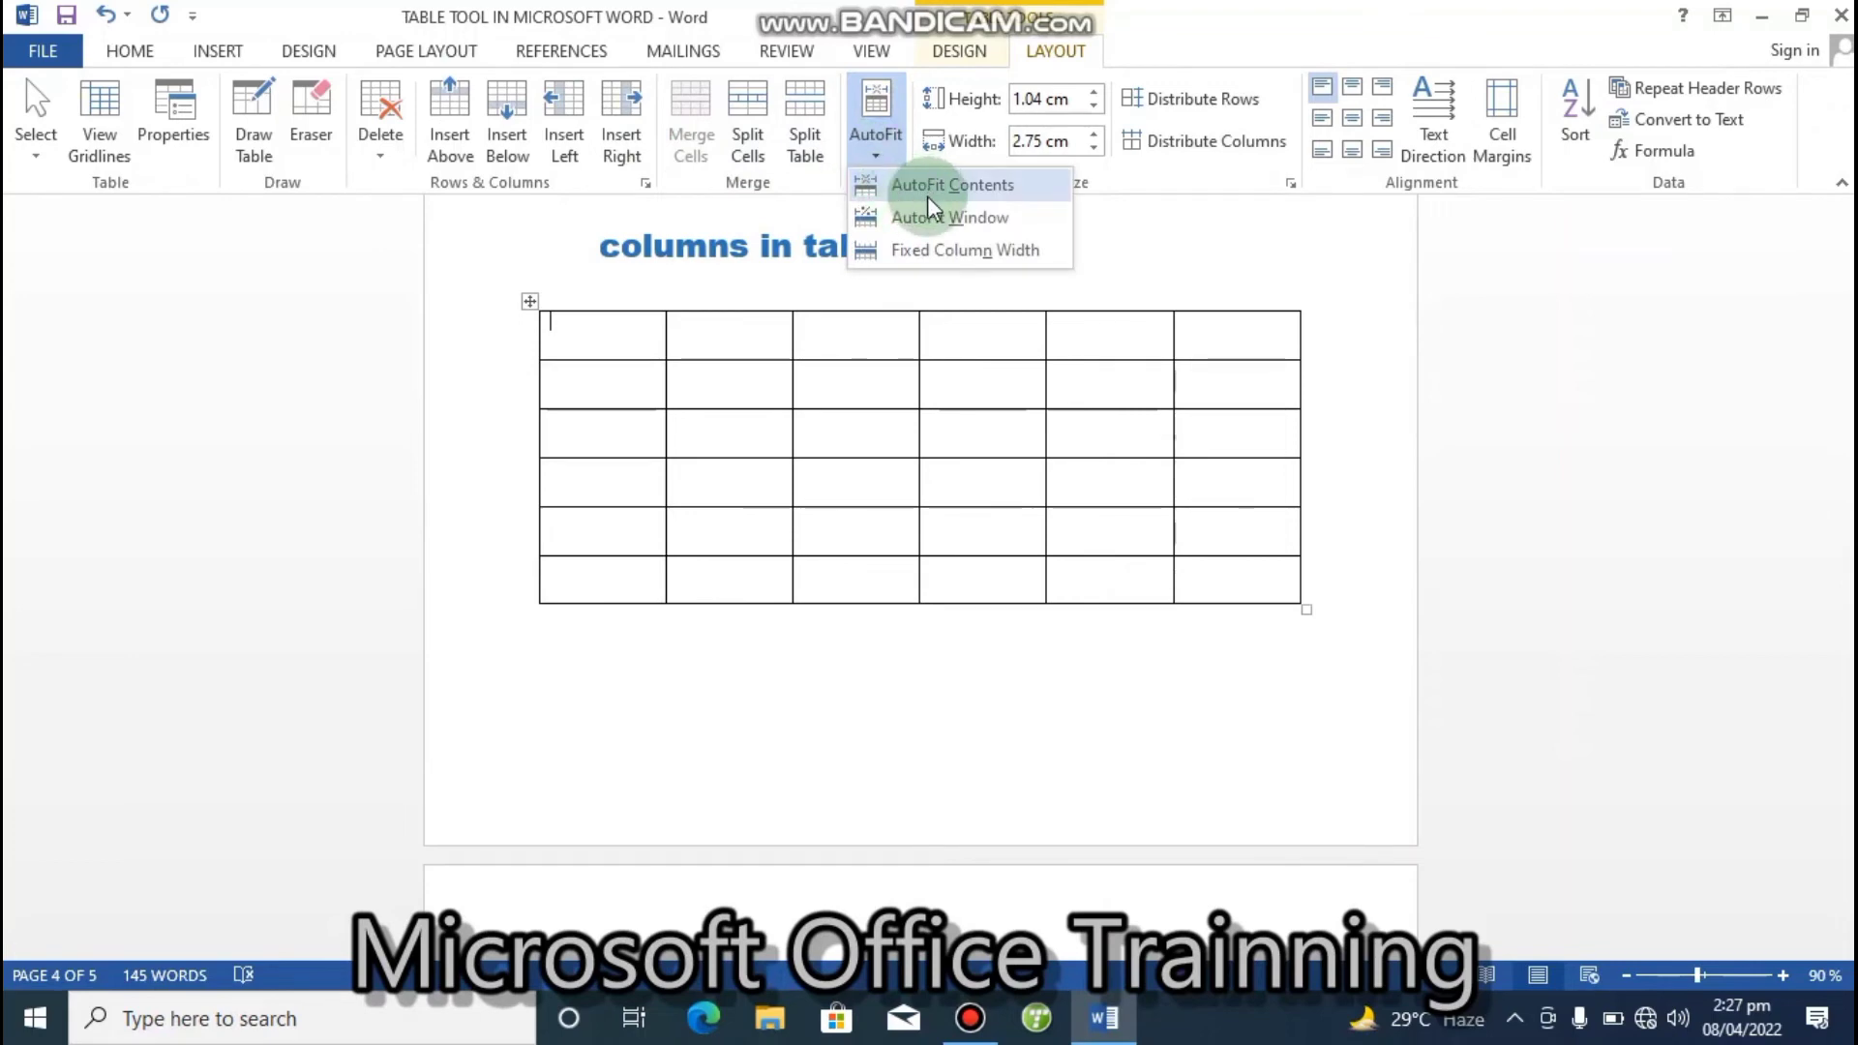
left_click(630, 332)
type("222222")
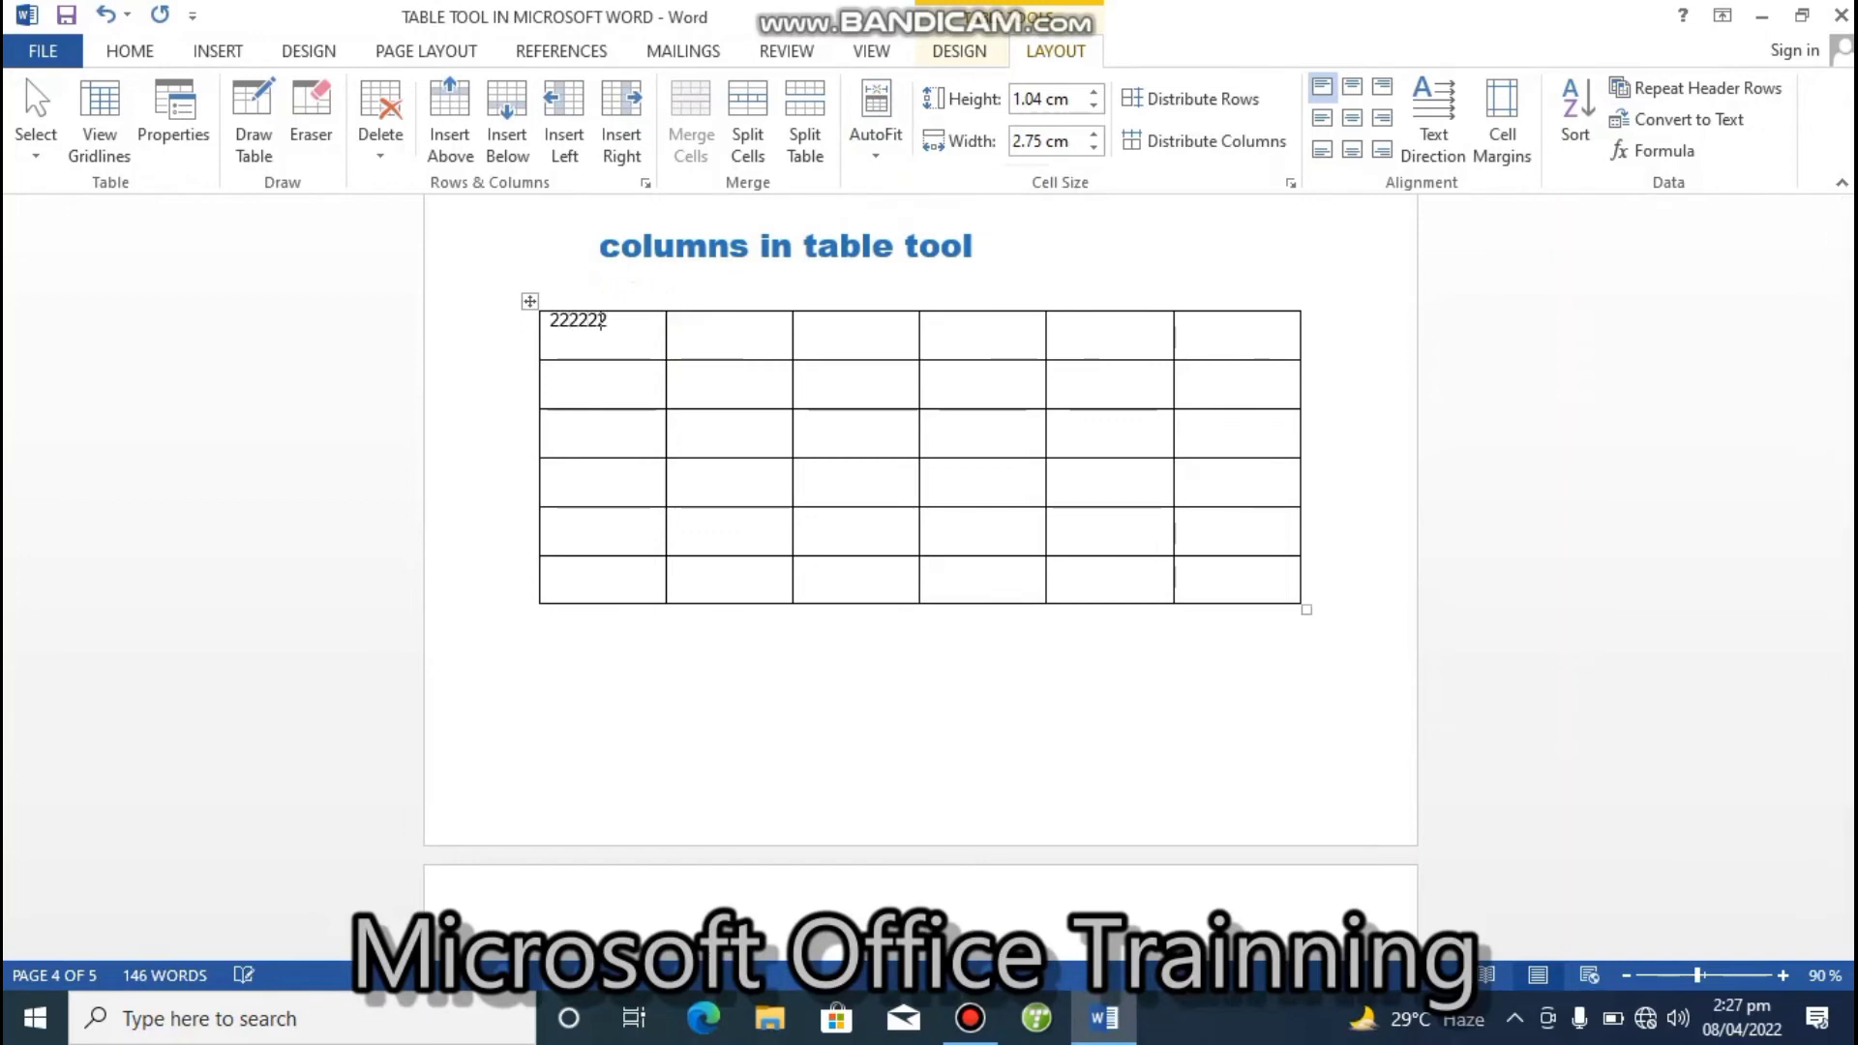
left_click(720, 333)
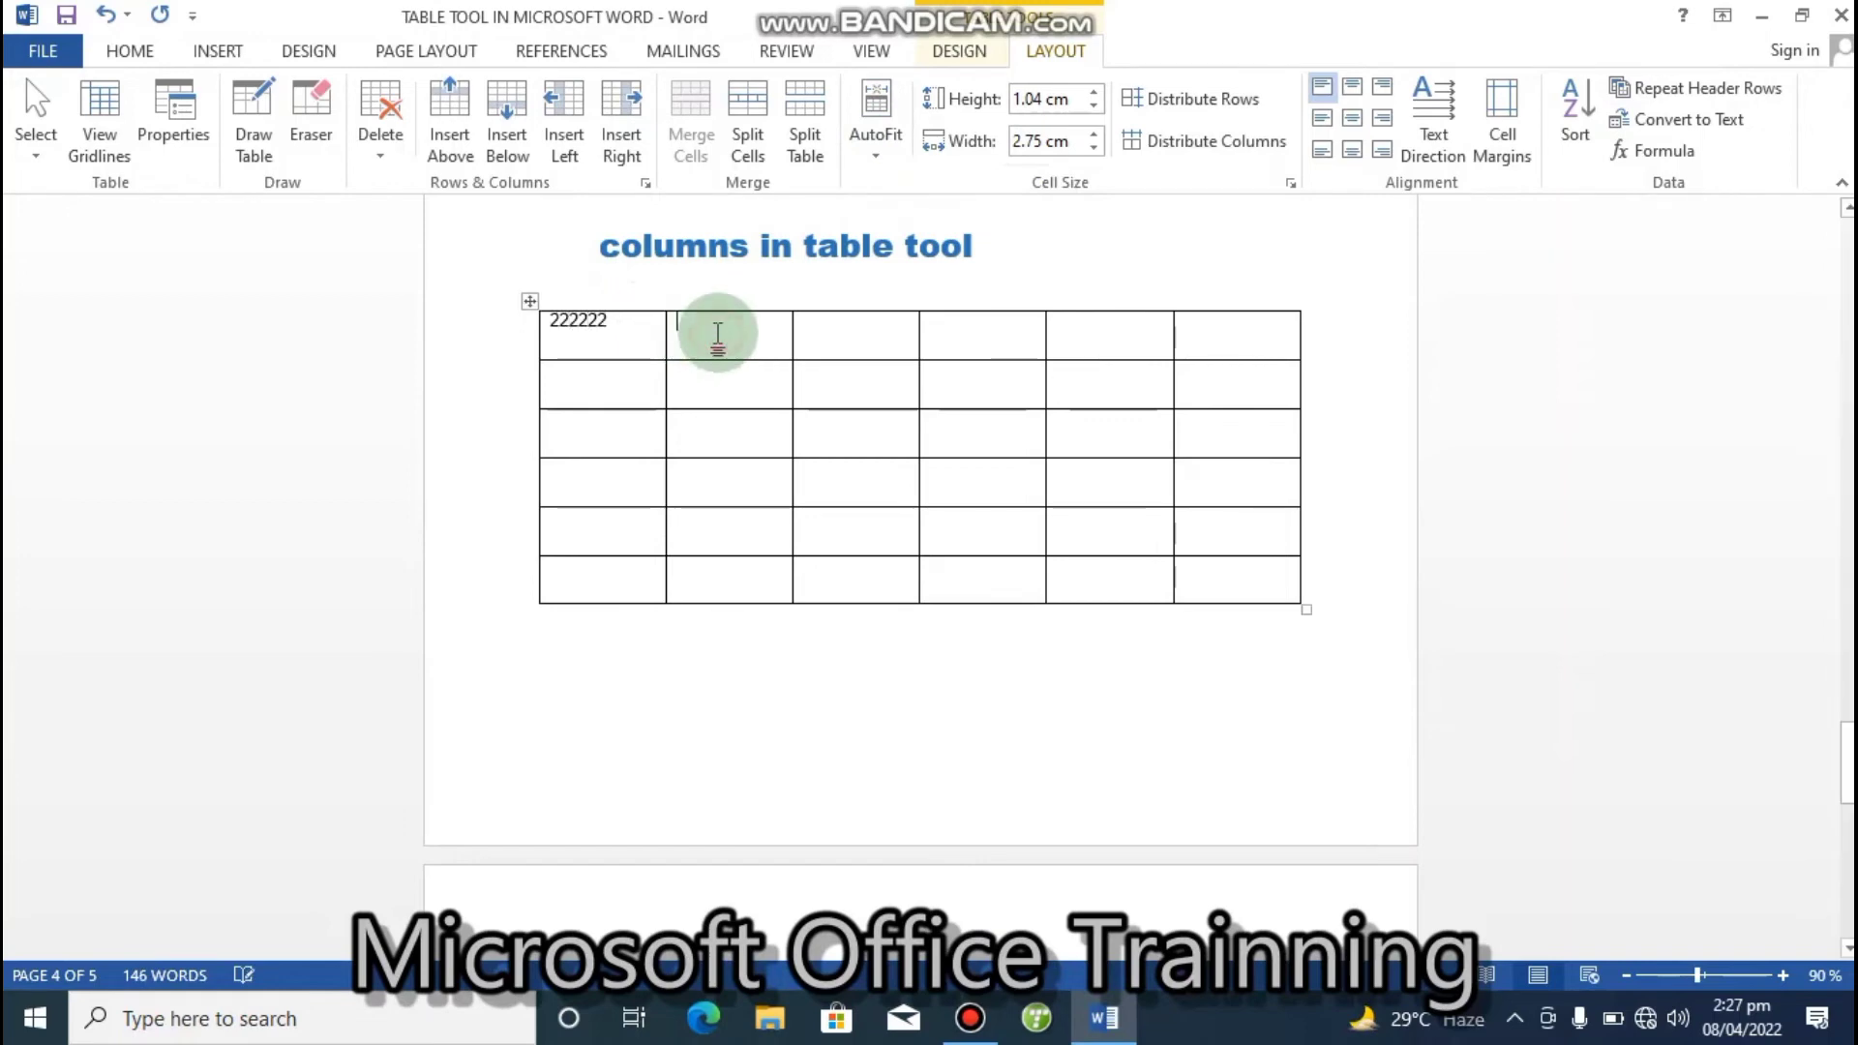
type("4444444")
left_click(843, 340)
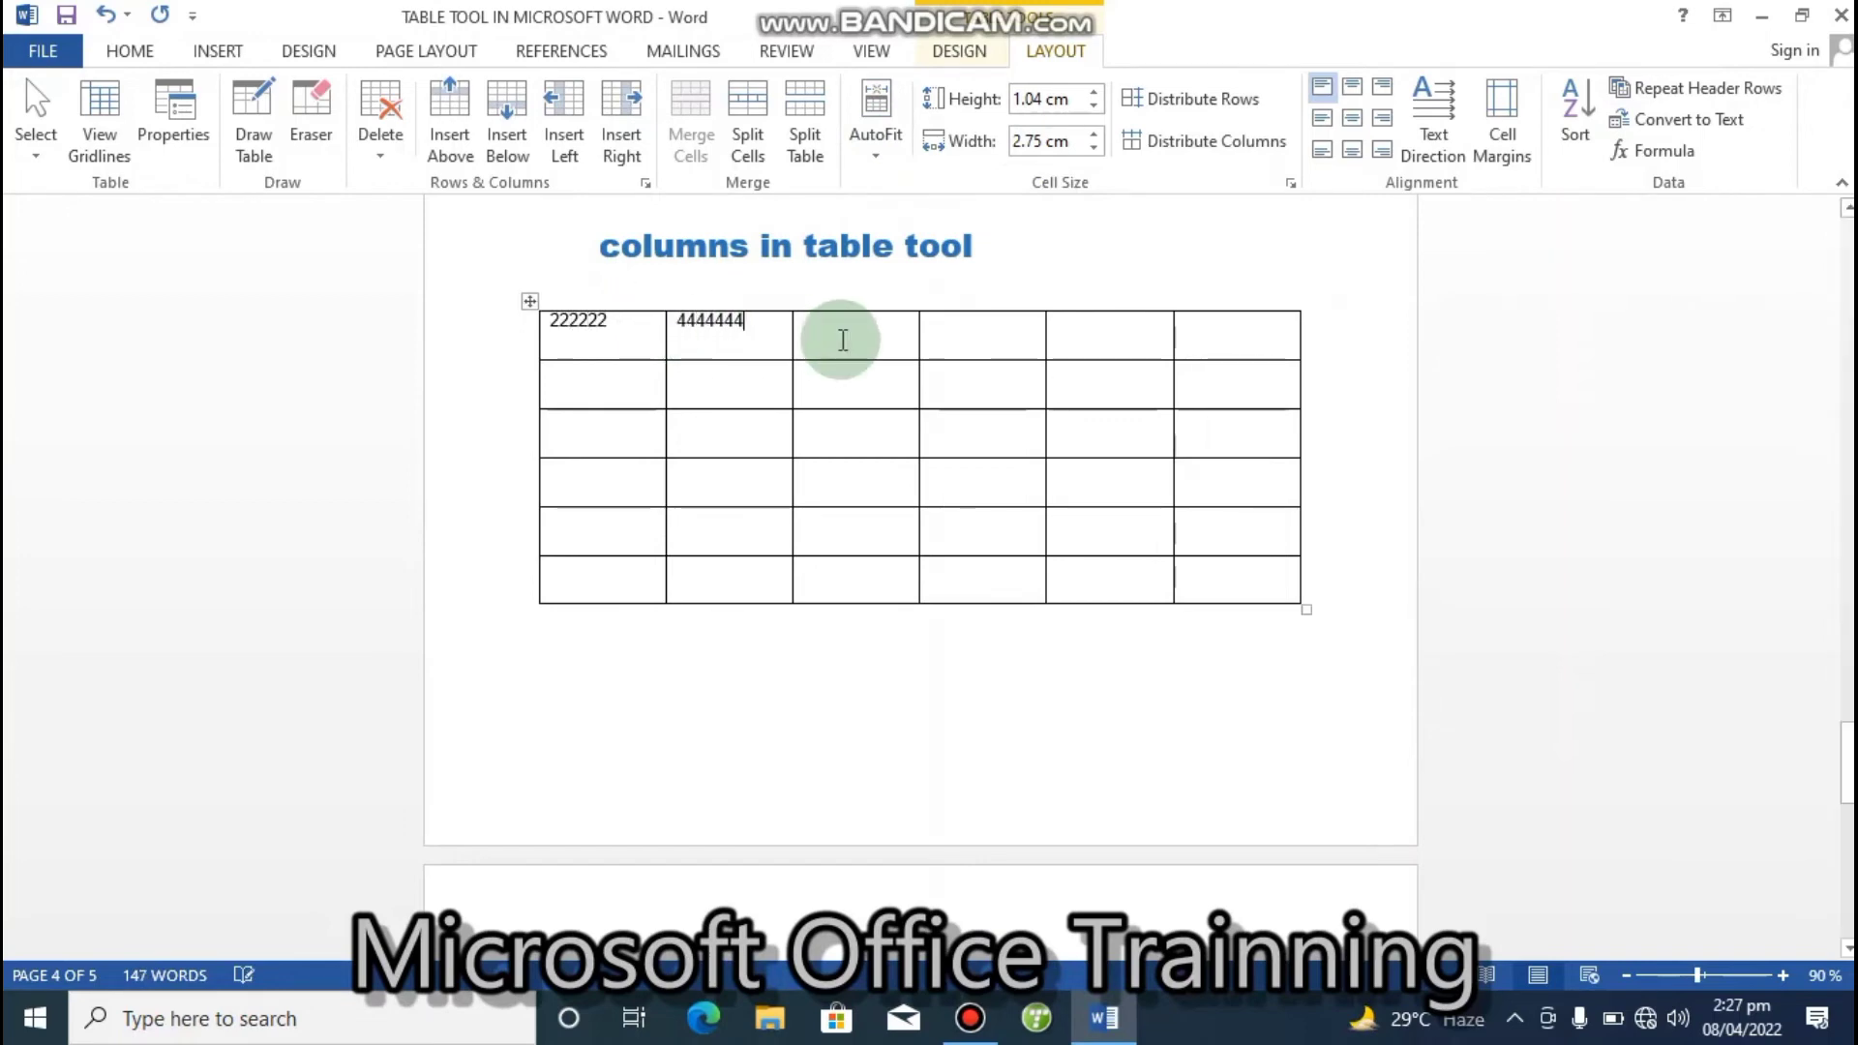
type("555555")
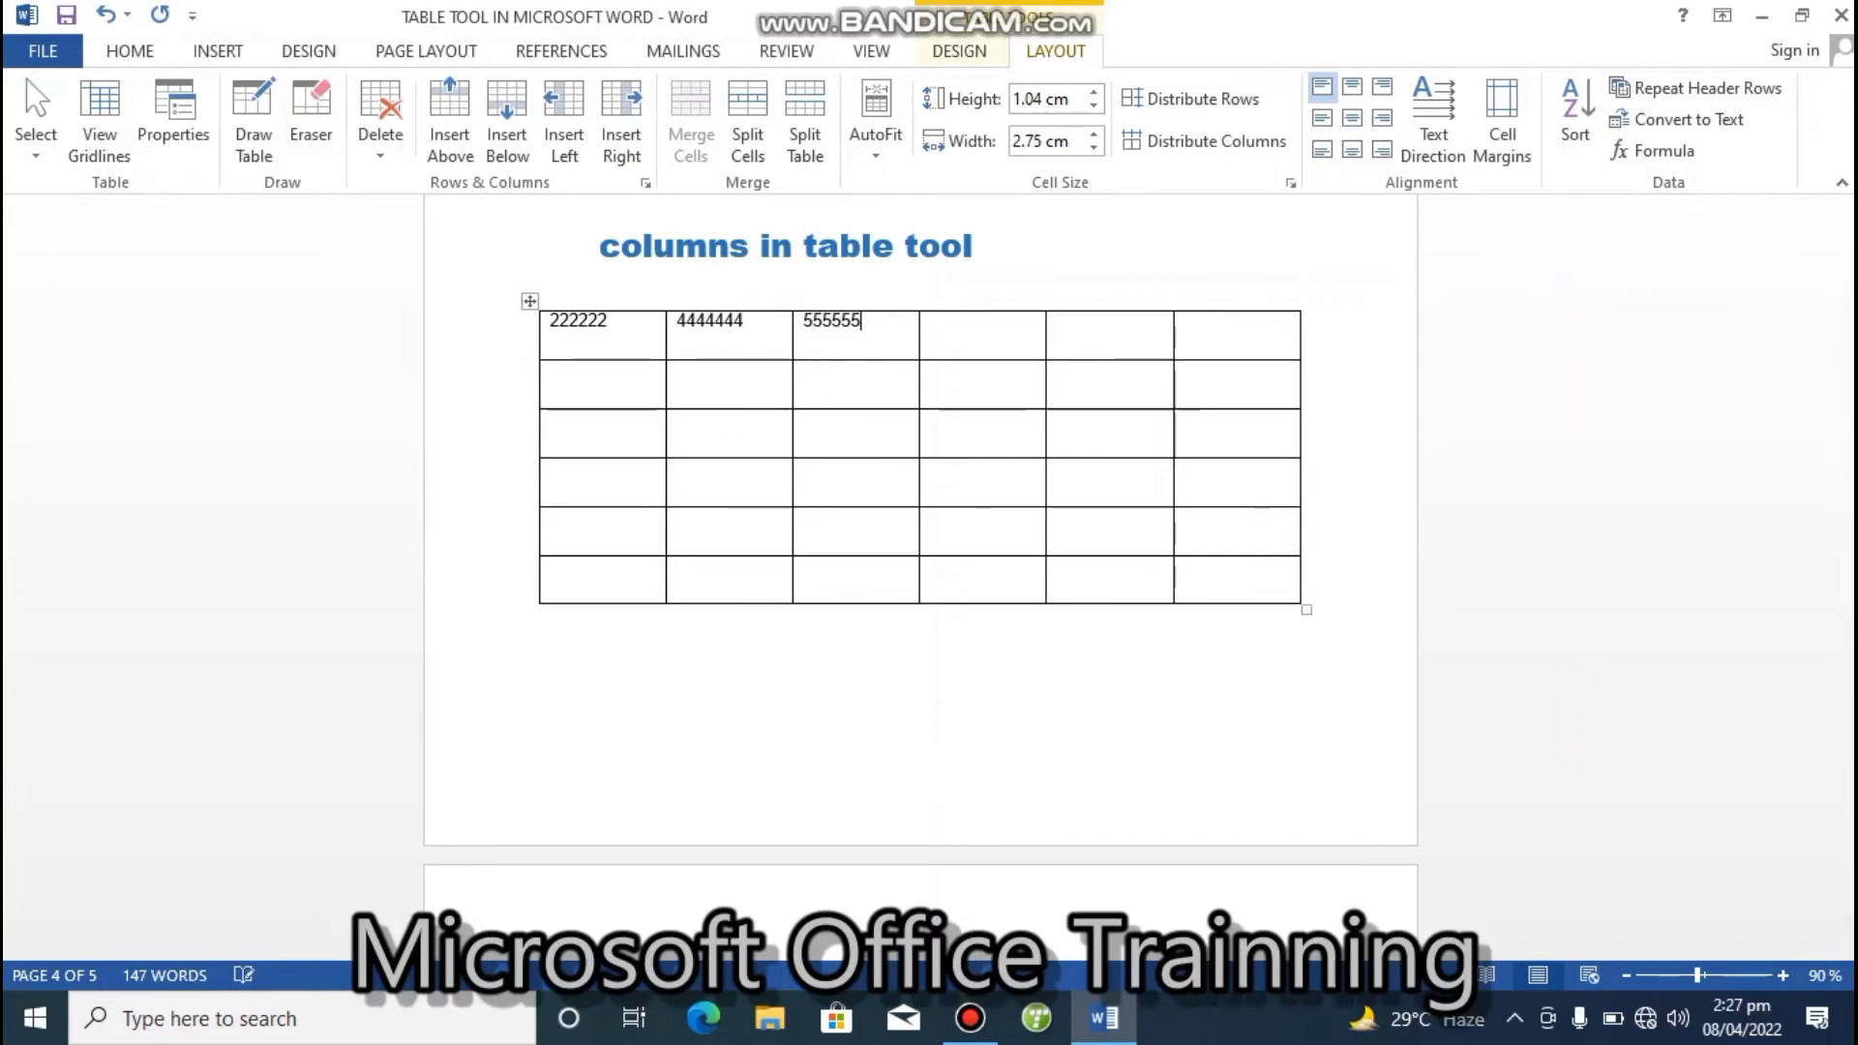
left_click(954, 339)
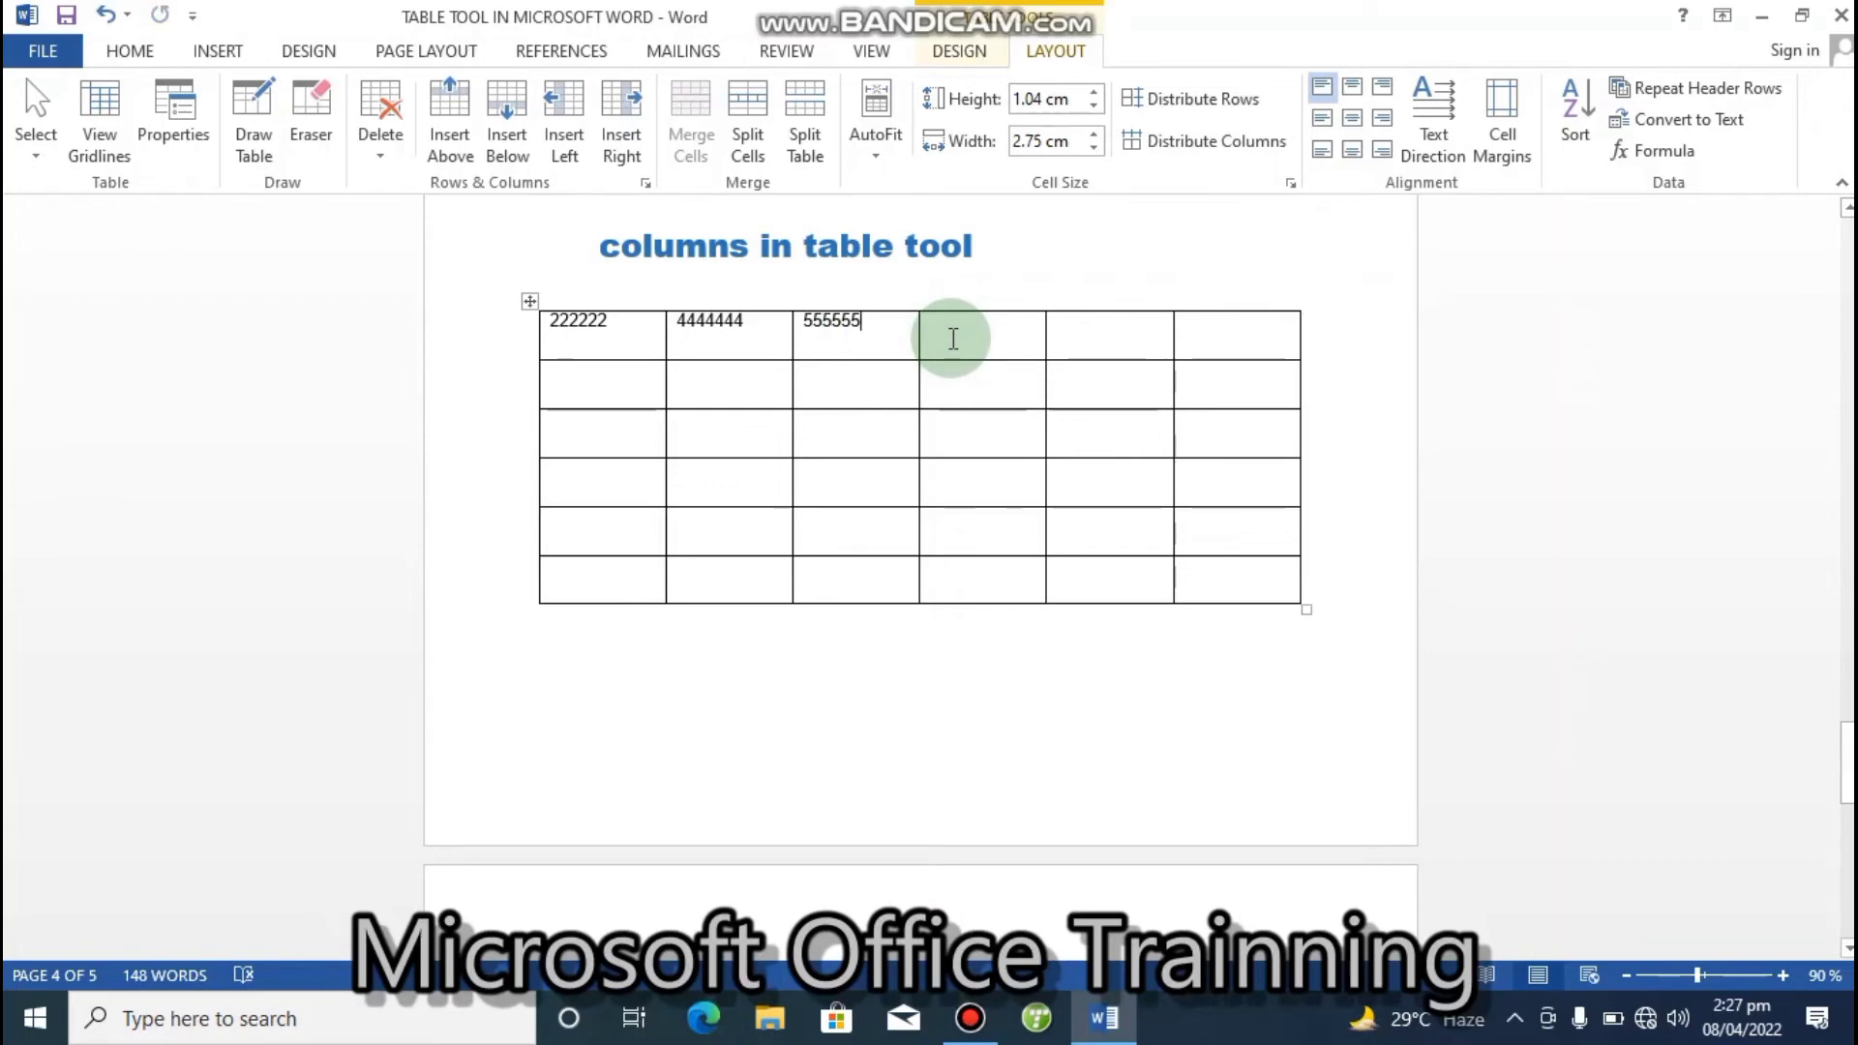
- Select the whole table and apply AutoFit Contents to it
left_click(530, 301)
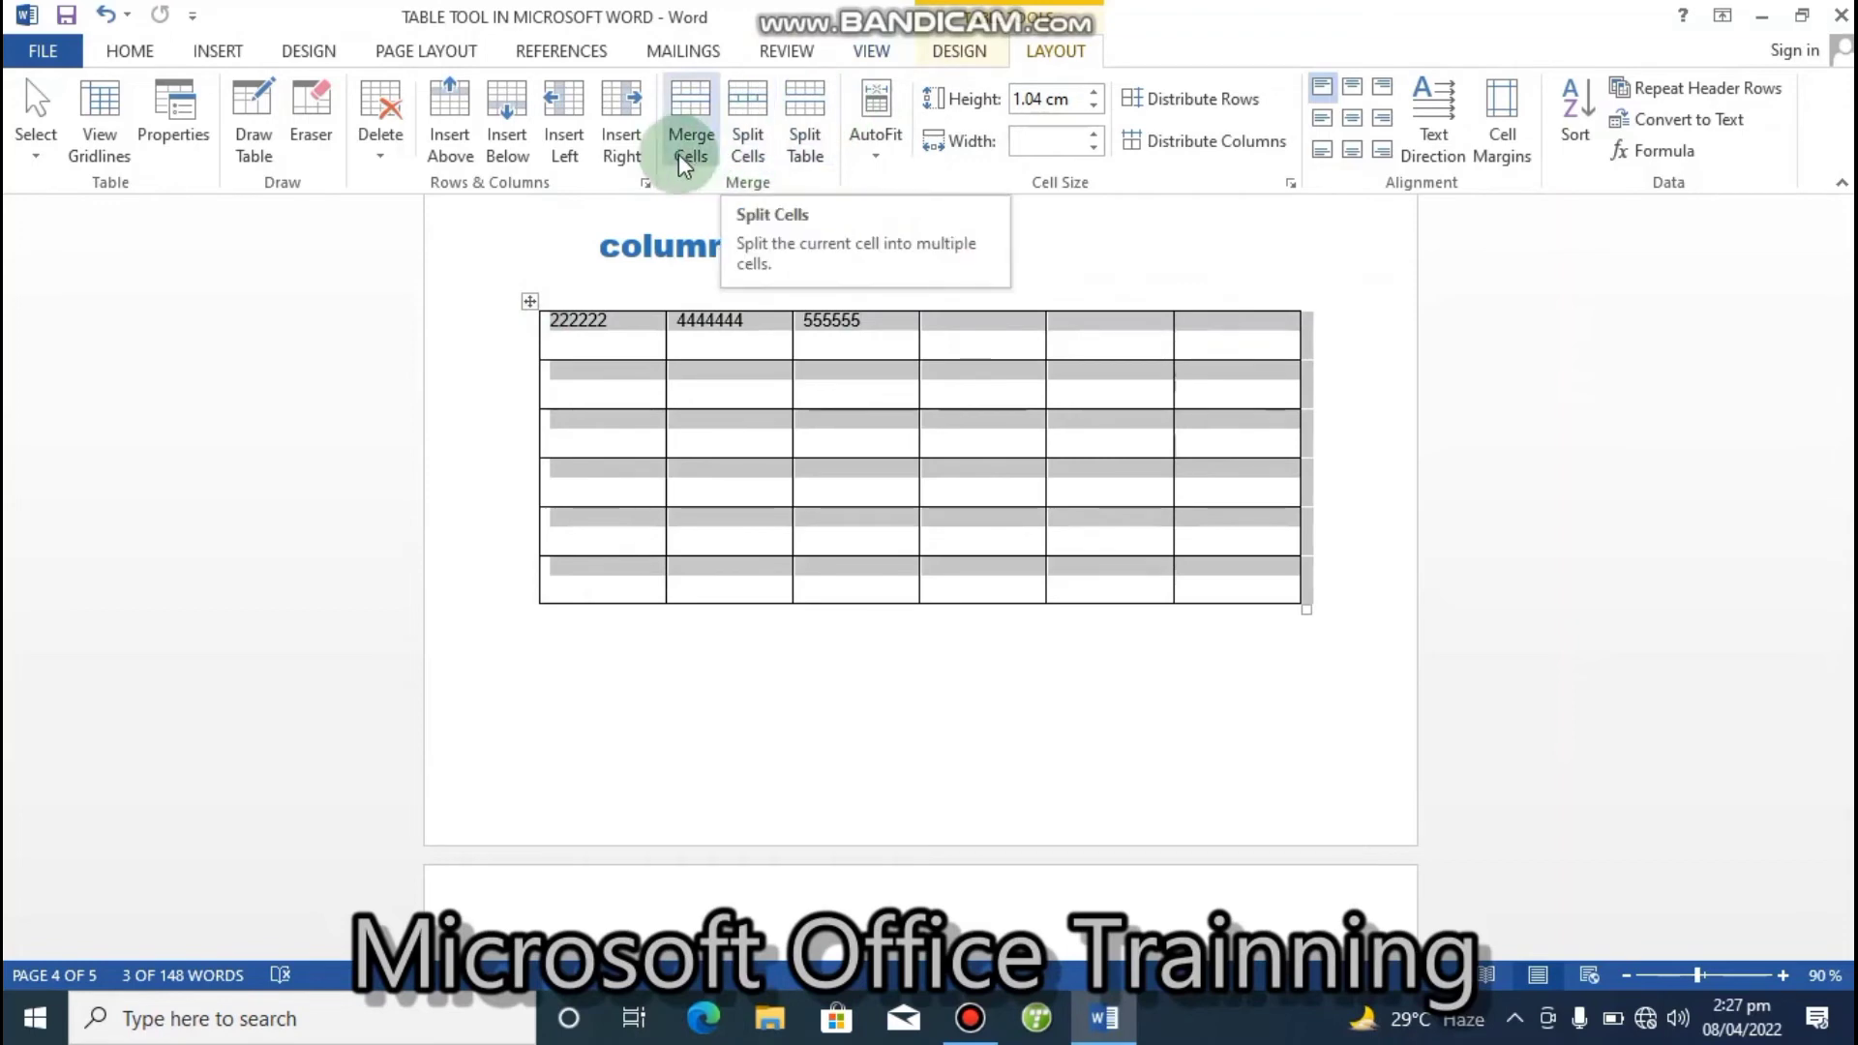
left_click(880, 154)
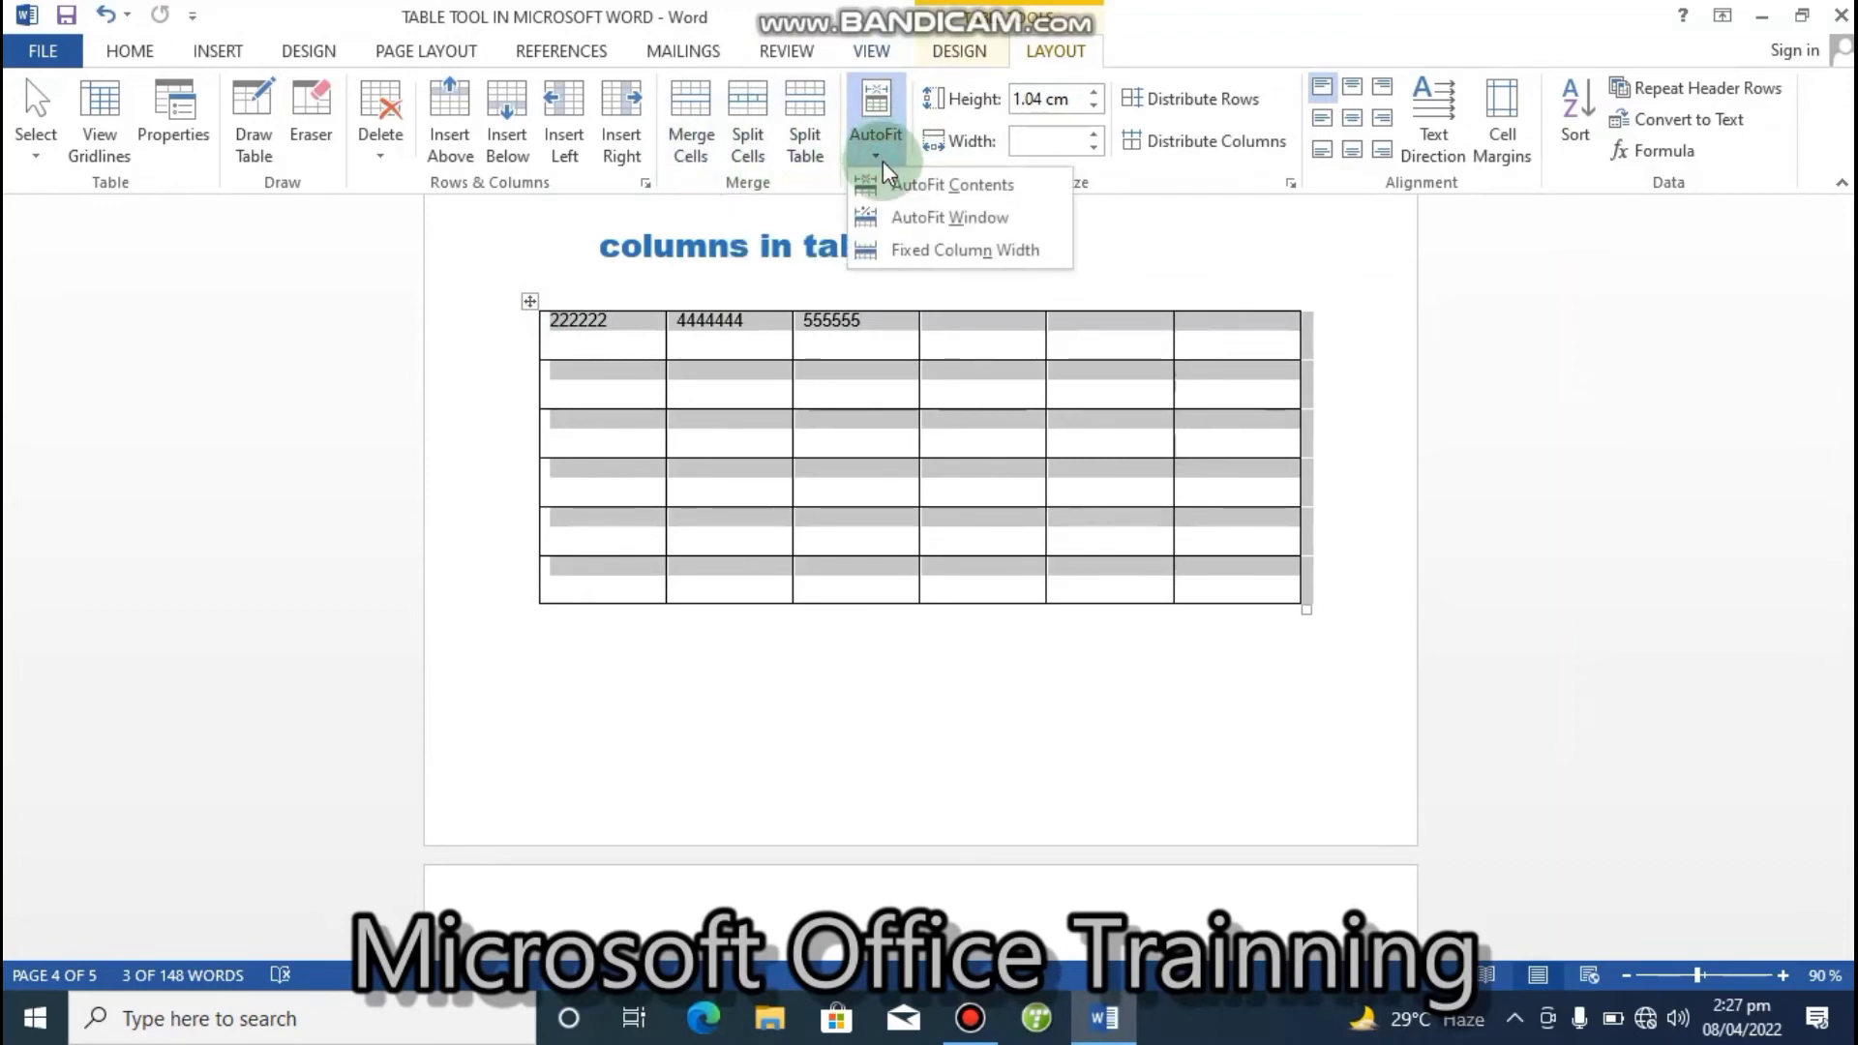
left_click(898, 184)
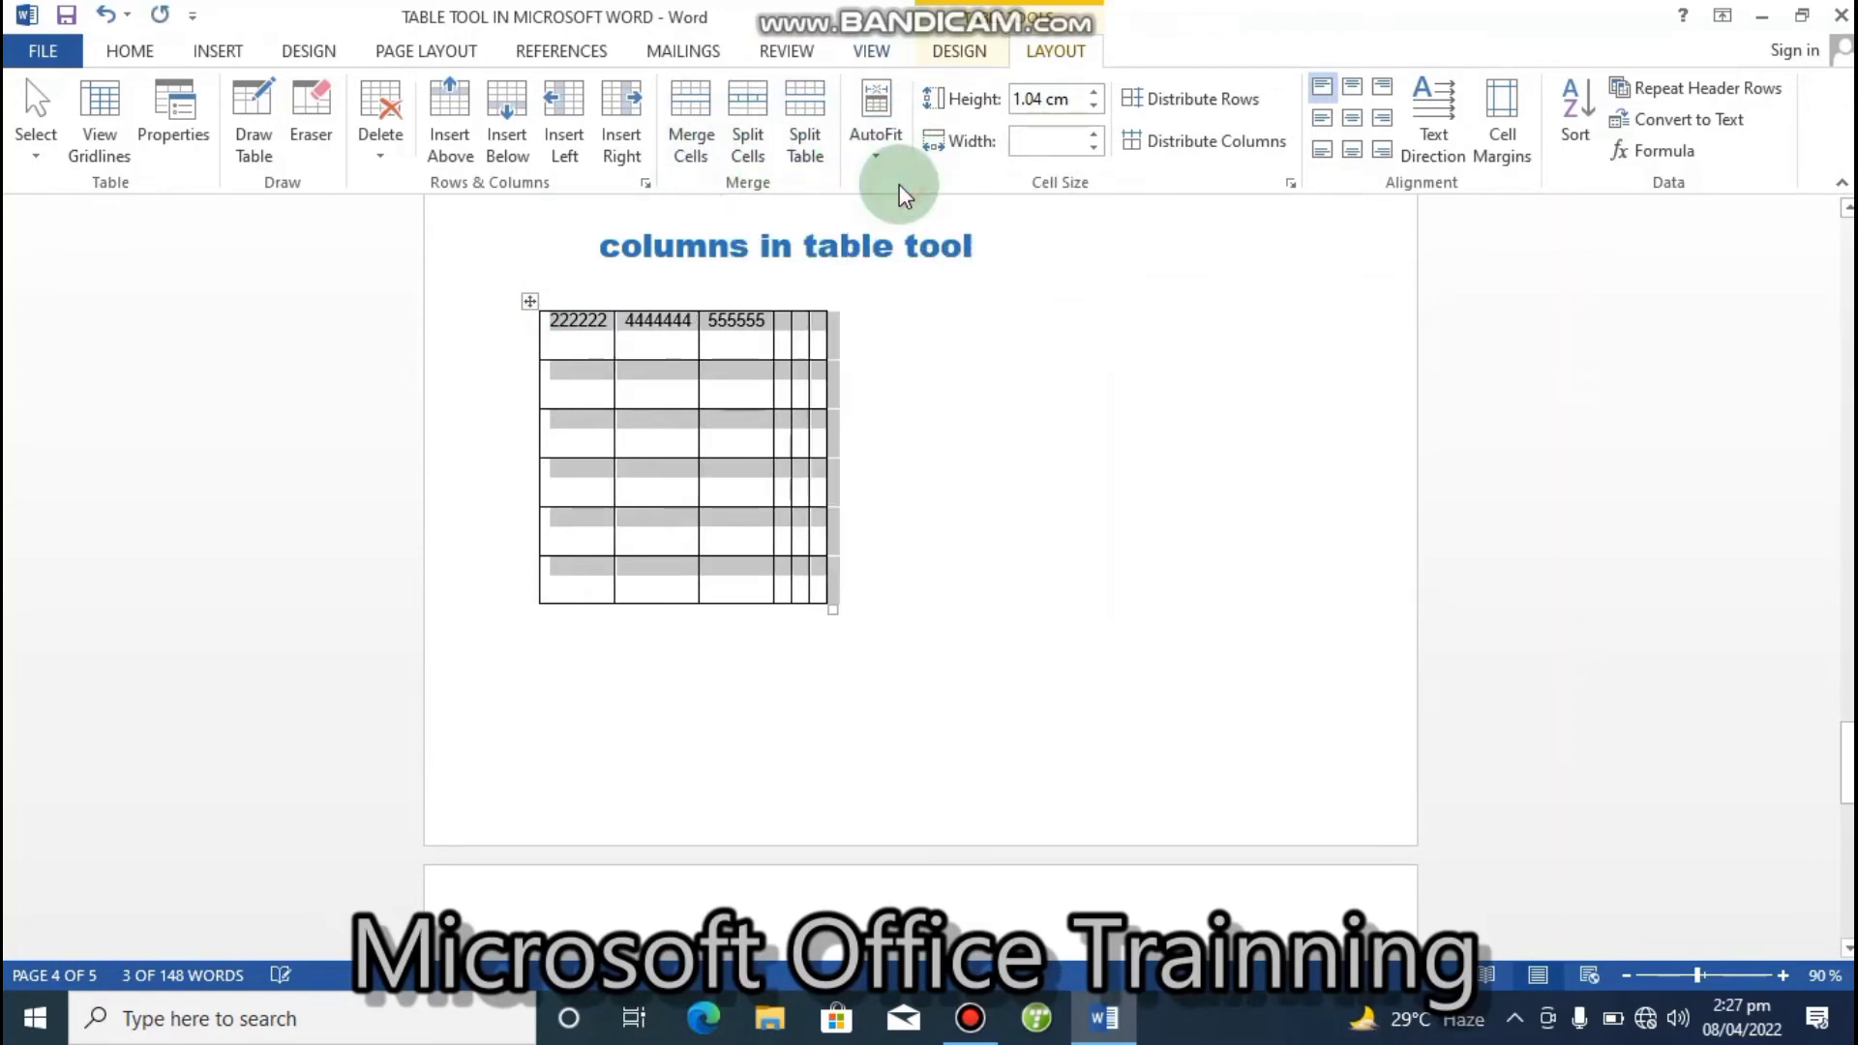
left_click(1024, 360)
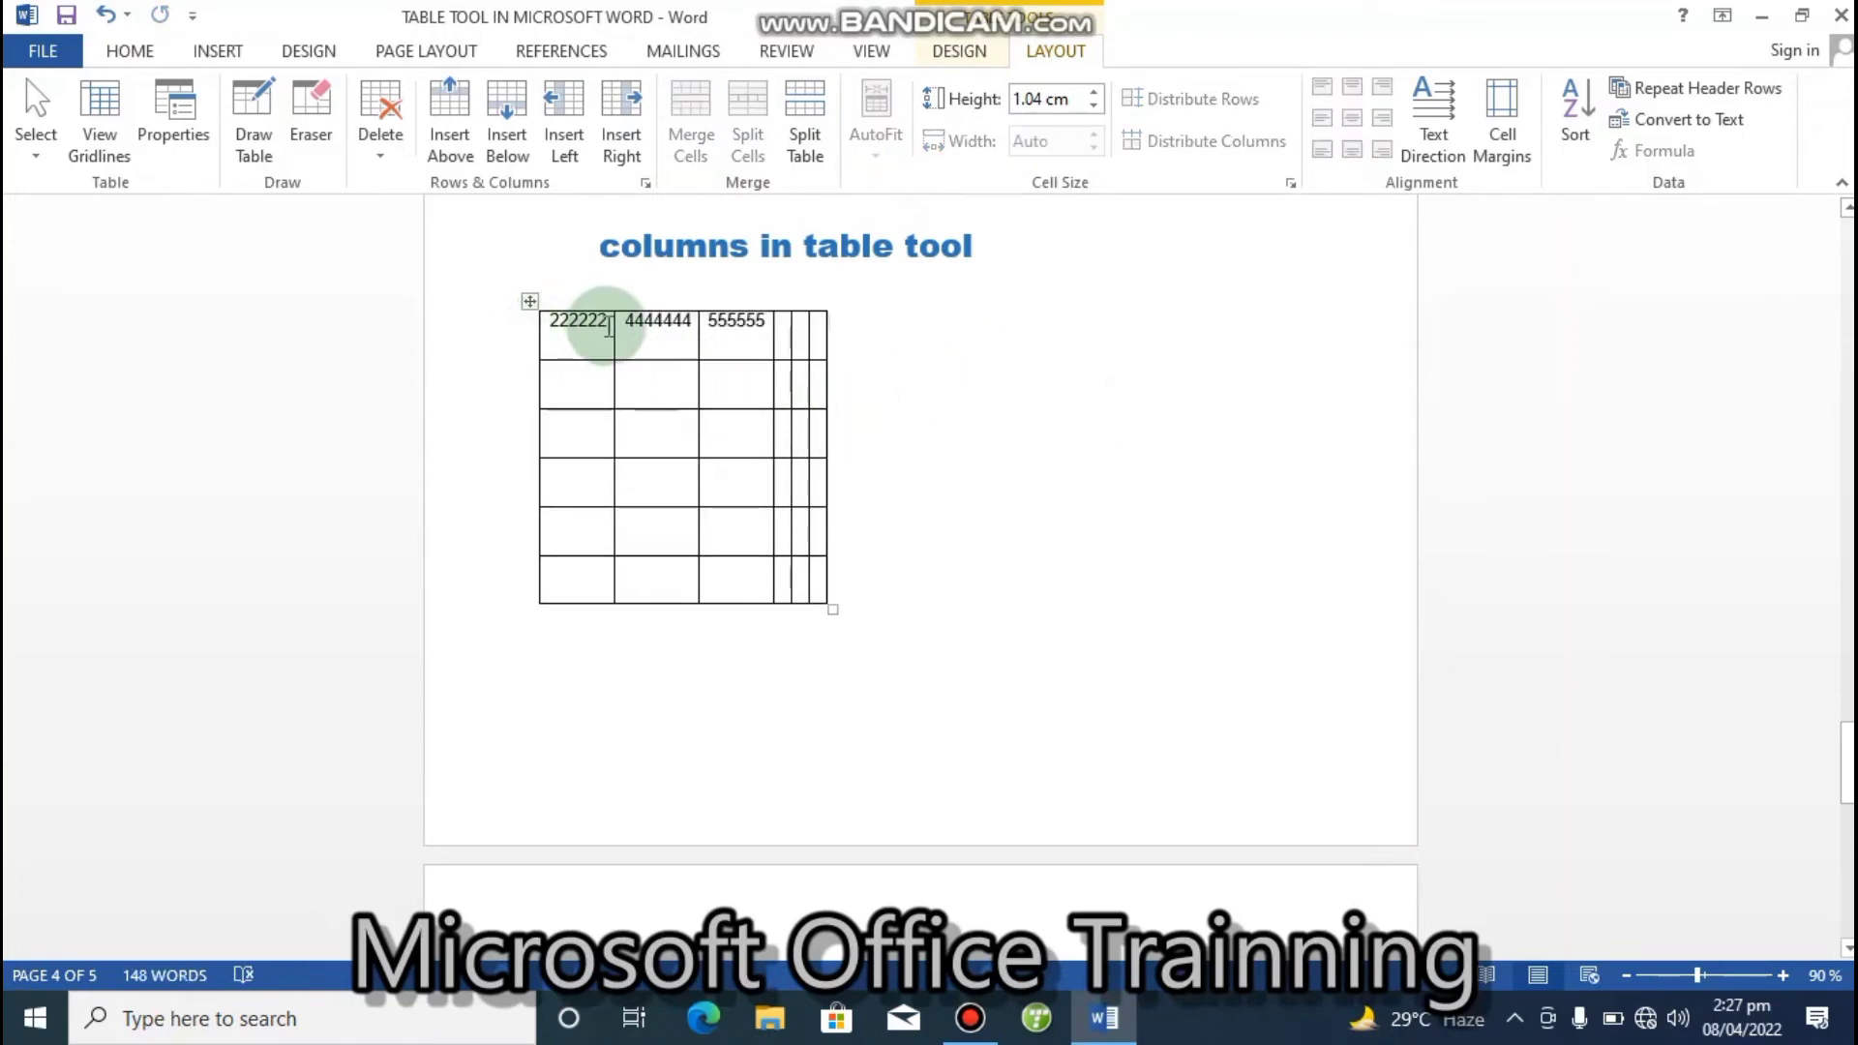
- Enter 11122 in the fourth cell of the top row
left_click(786, 335)
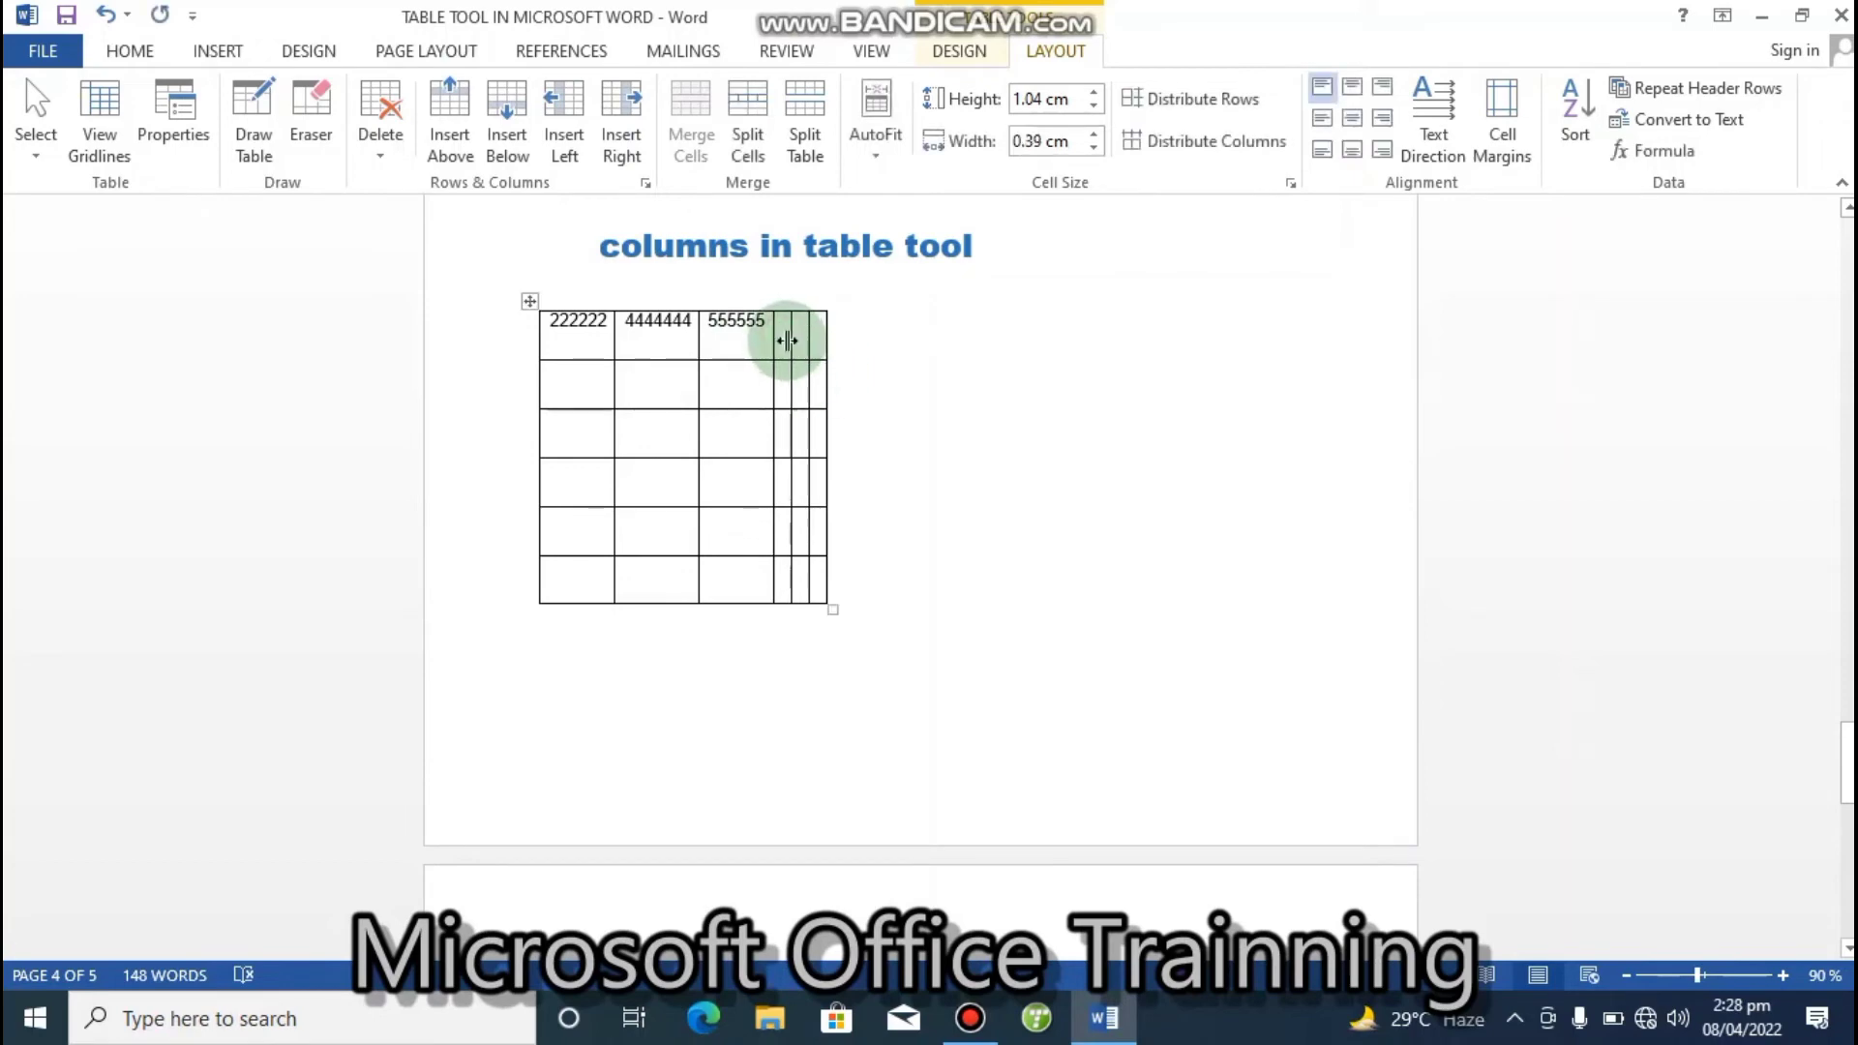
type("111")
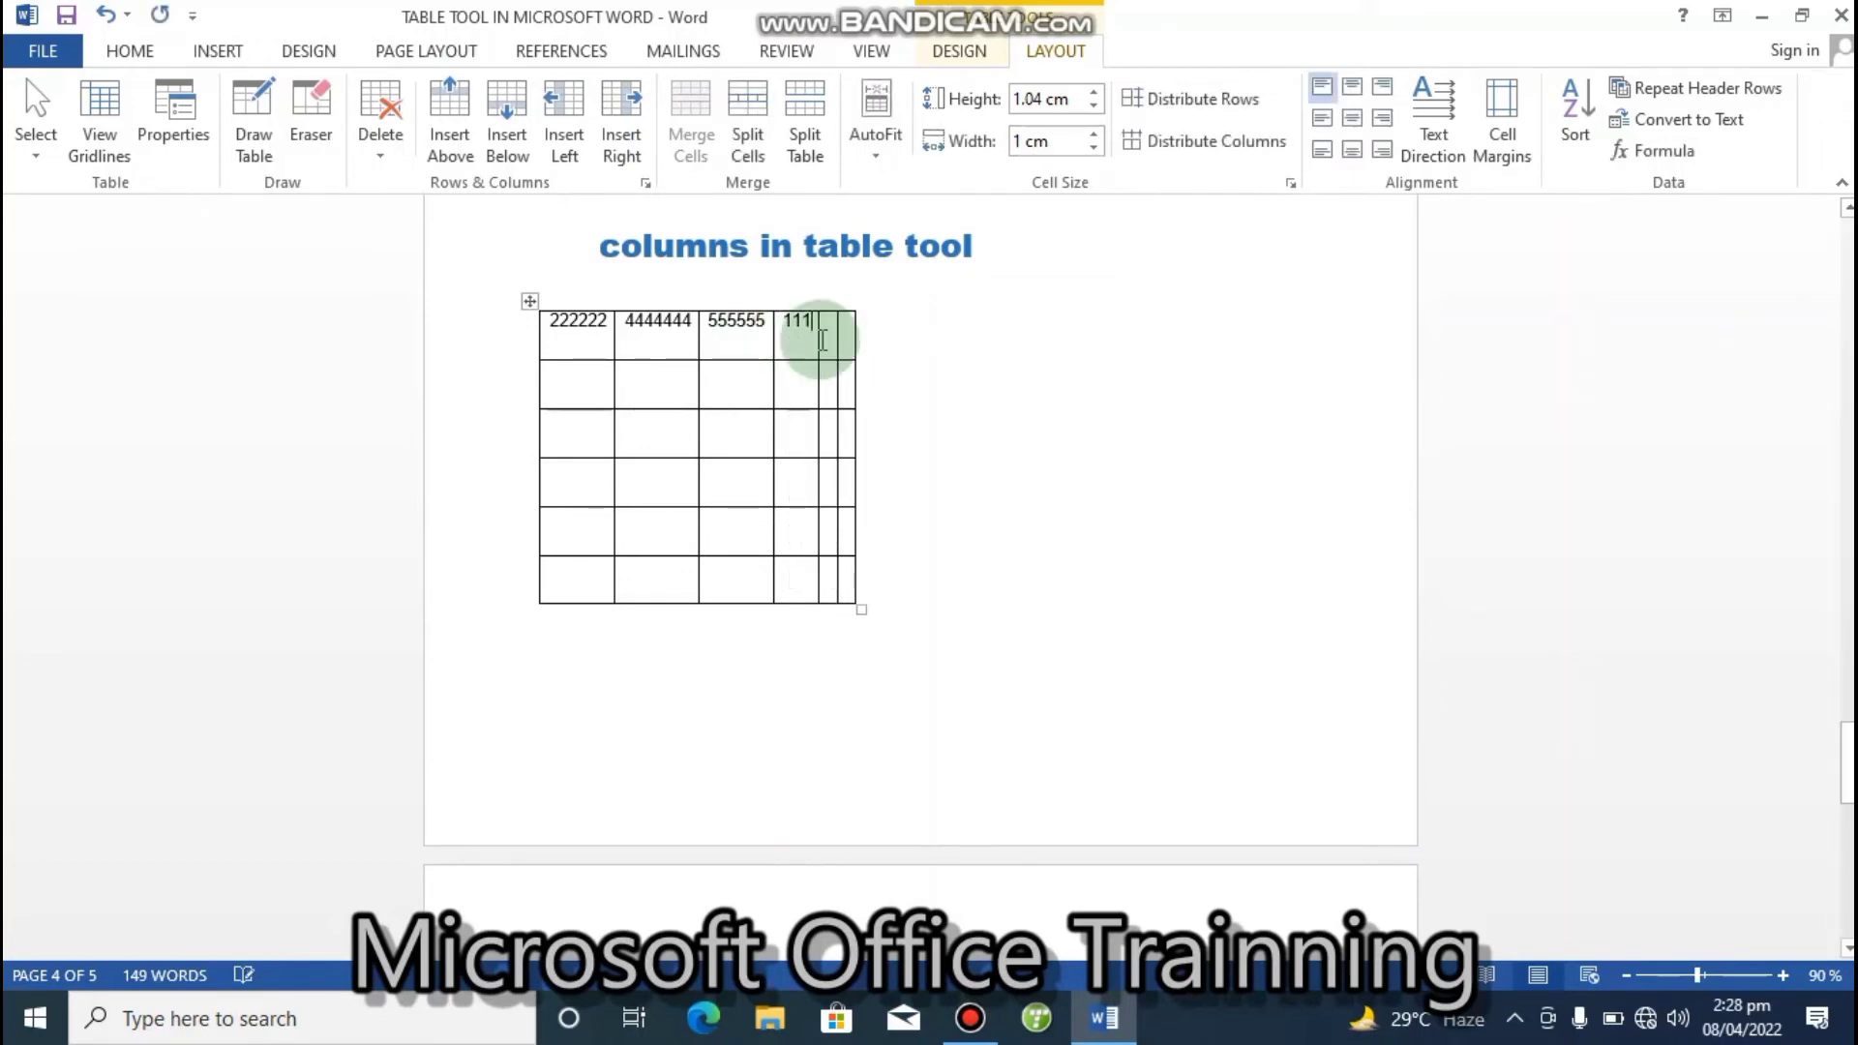
type("22")
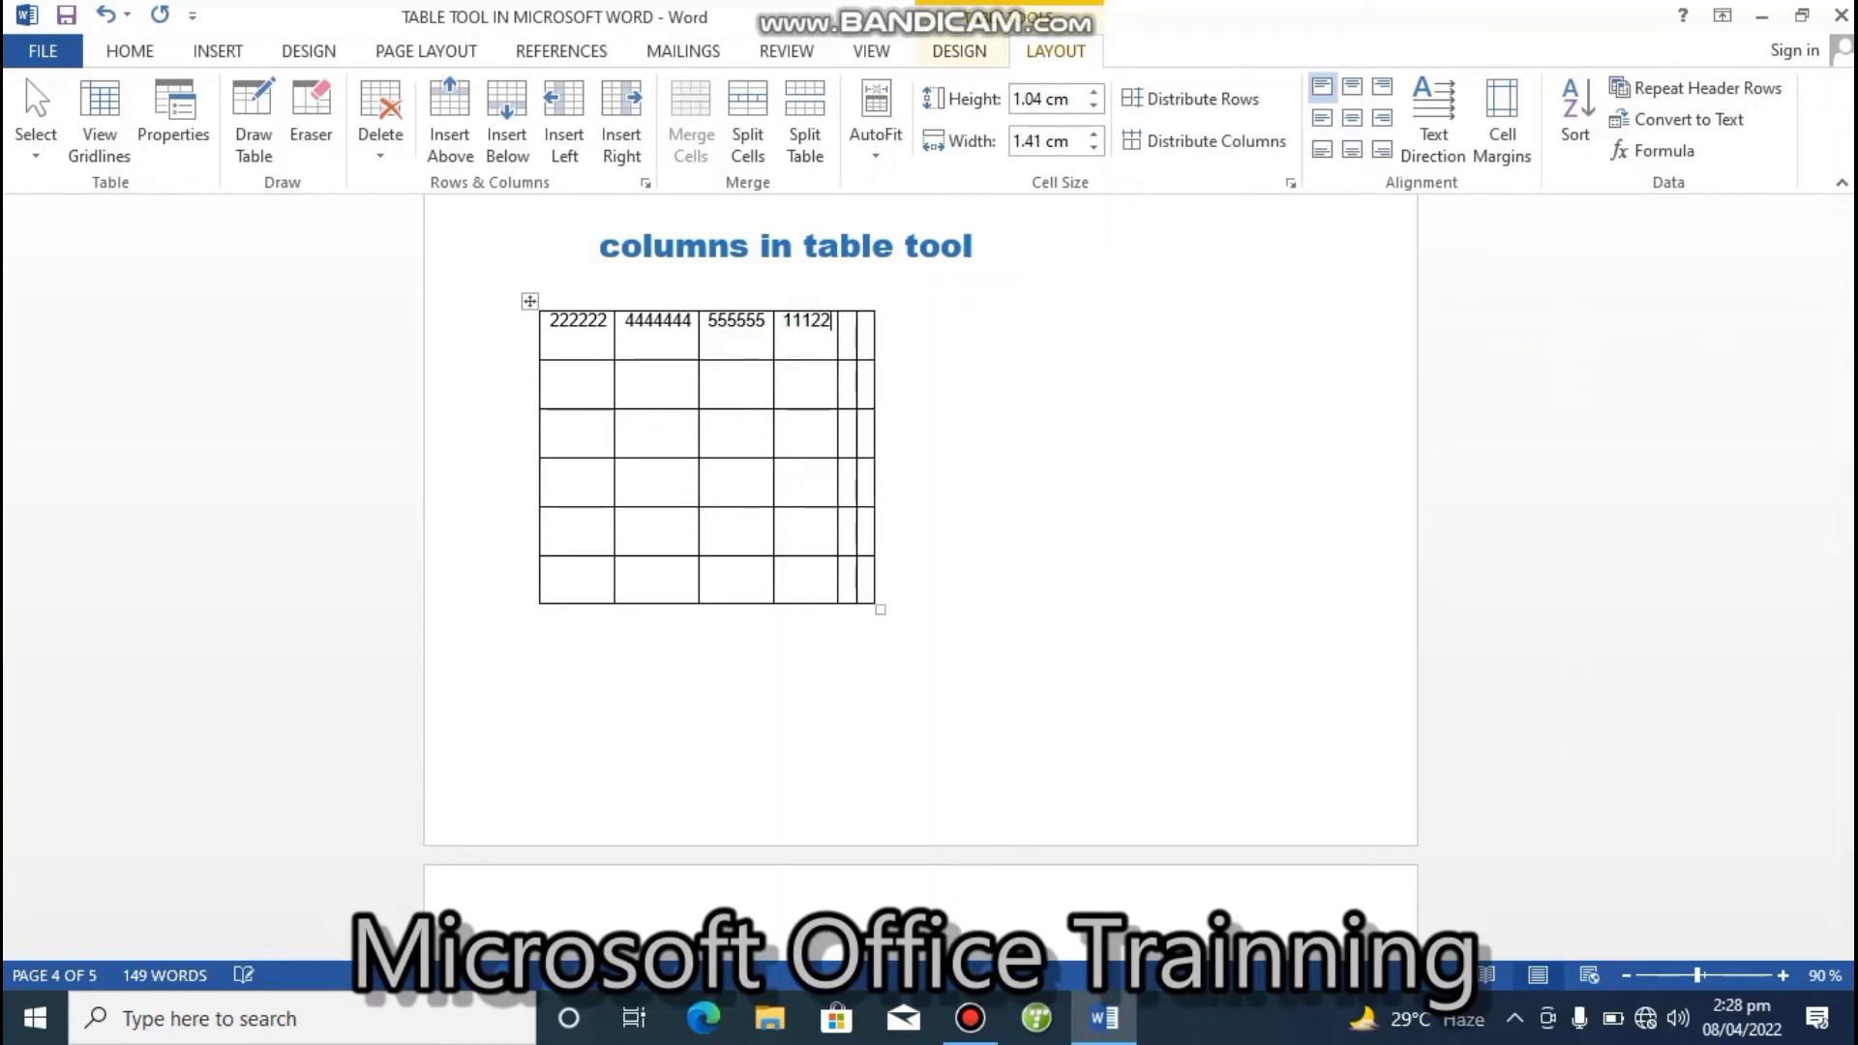
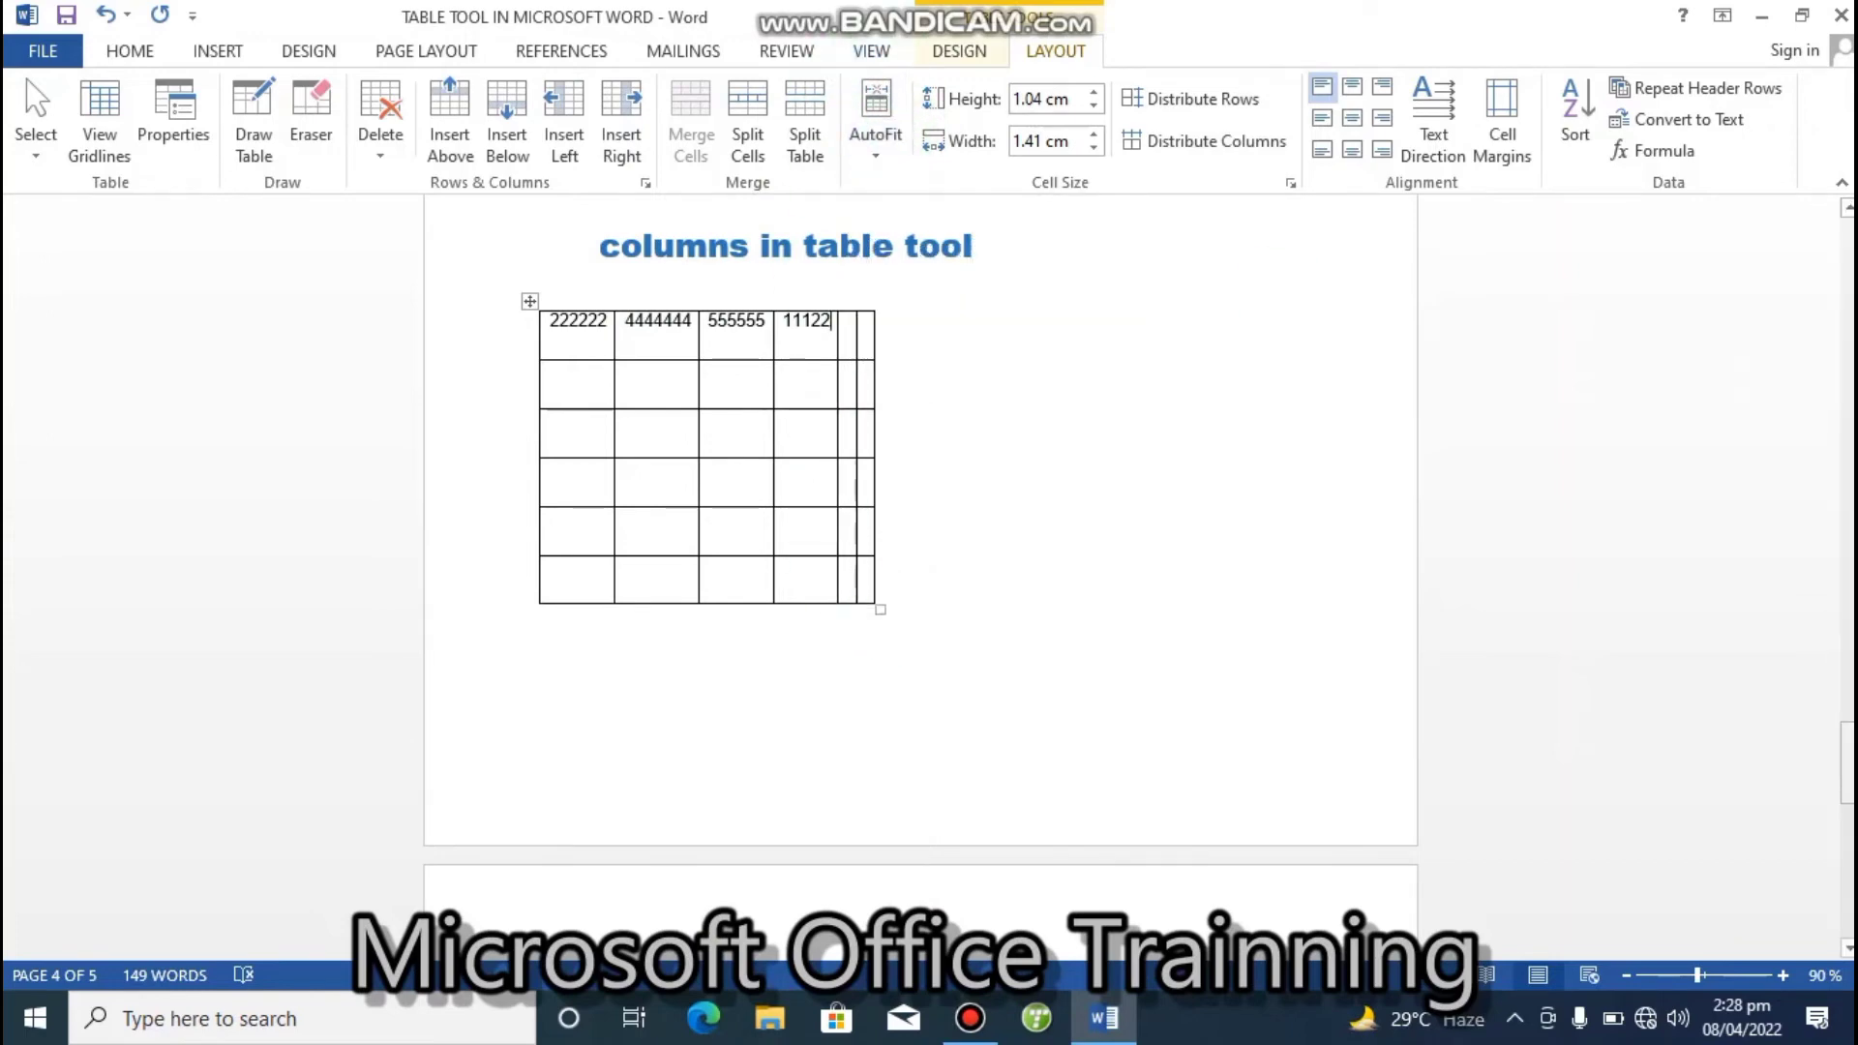
- Add two blank lines below heading 9 on text alignment in cells, rows and columns
left_click_drag(1849, 747, 1849, 800)
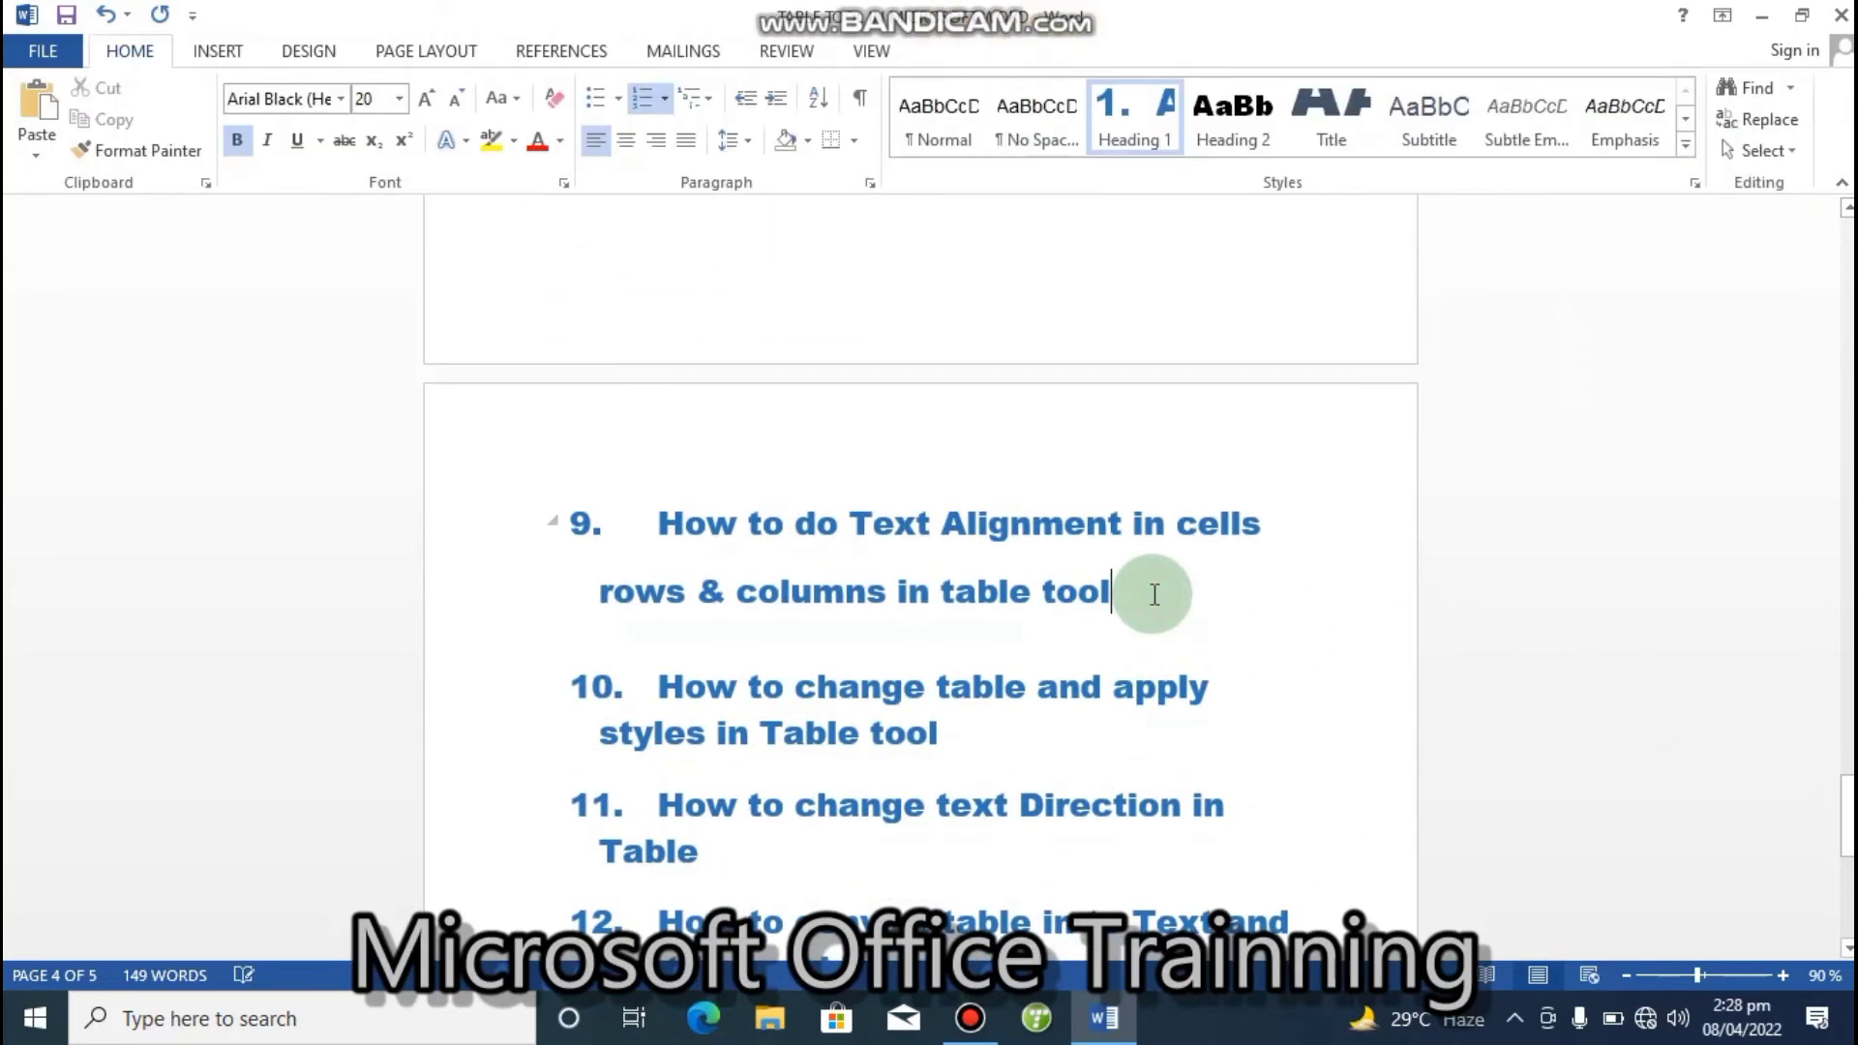
key("Return")
key("Return")
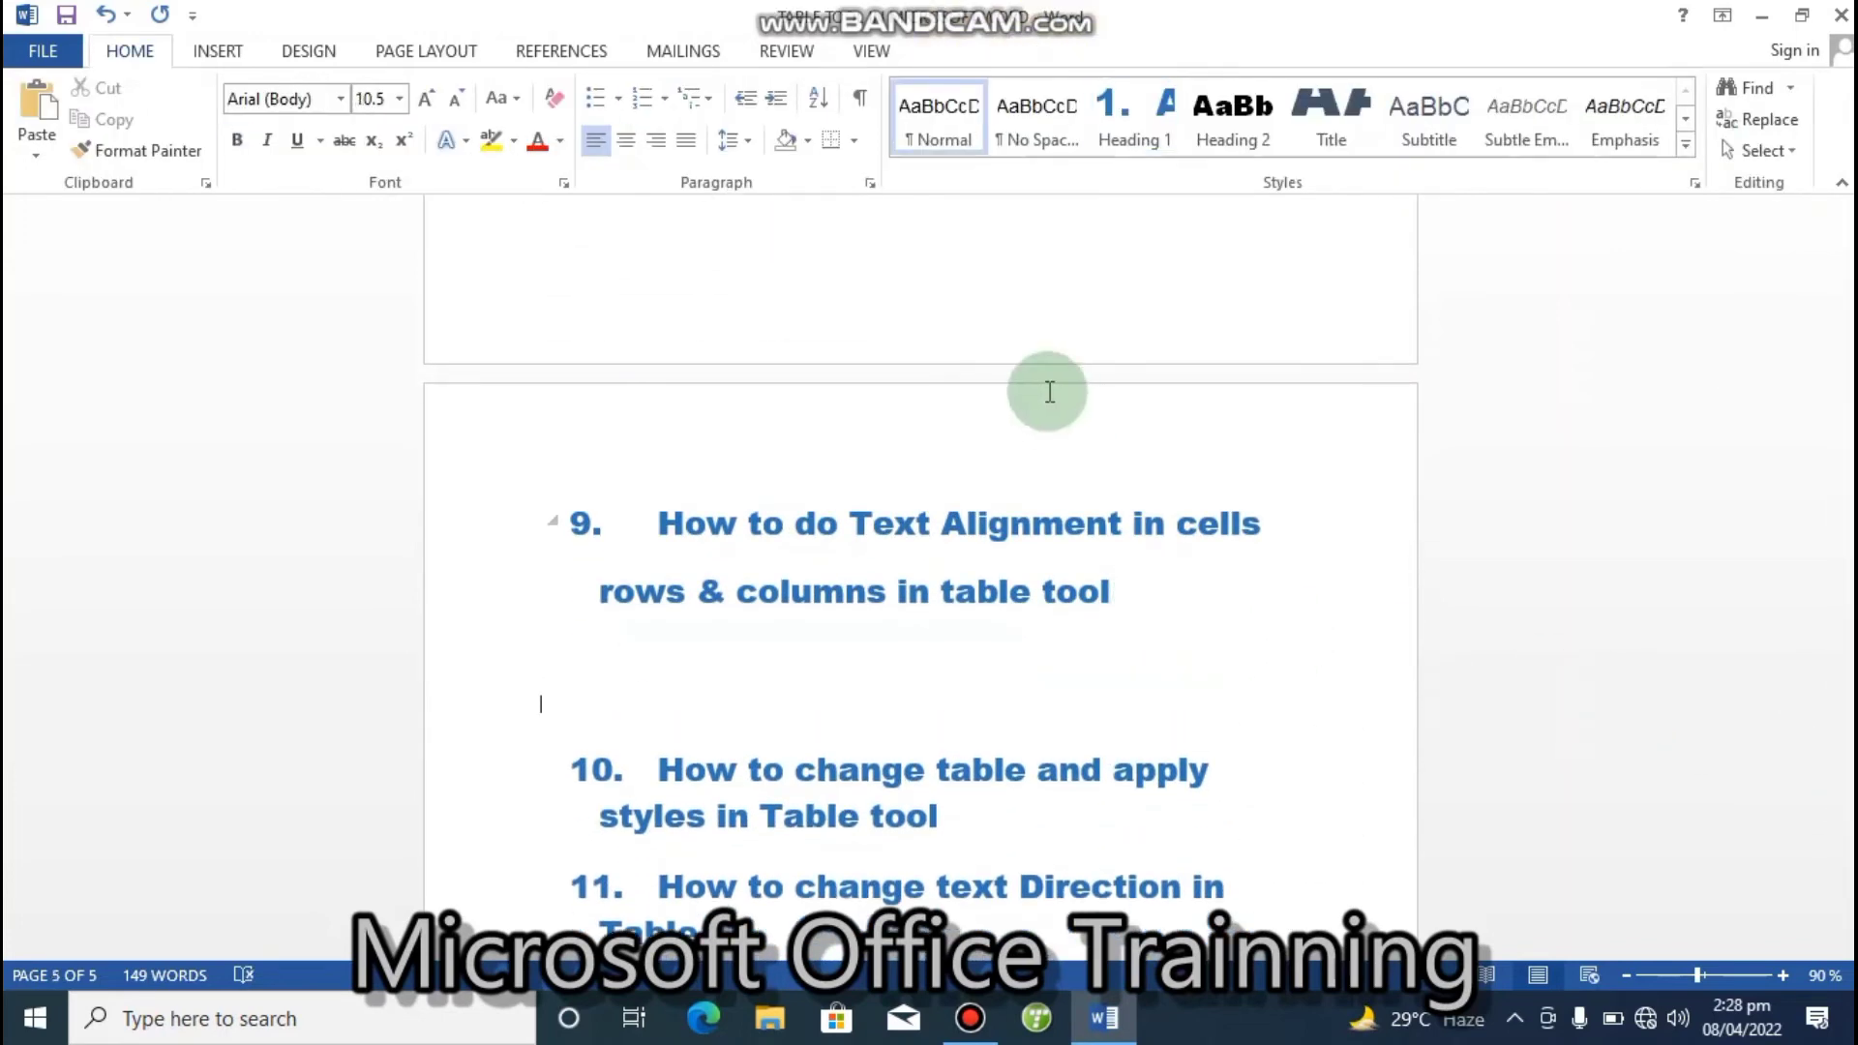
- Insert a table with six columns and three rows below heading 9 on text alignment
left_click(217, 54)
left_click(161, 165)
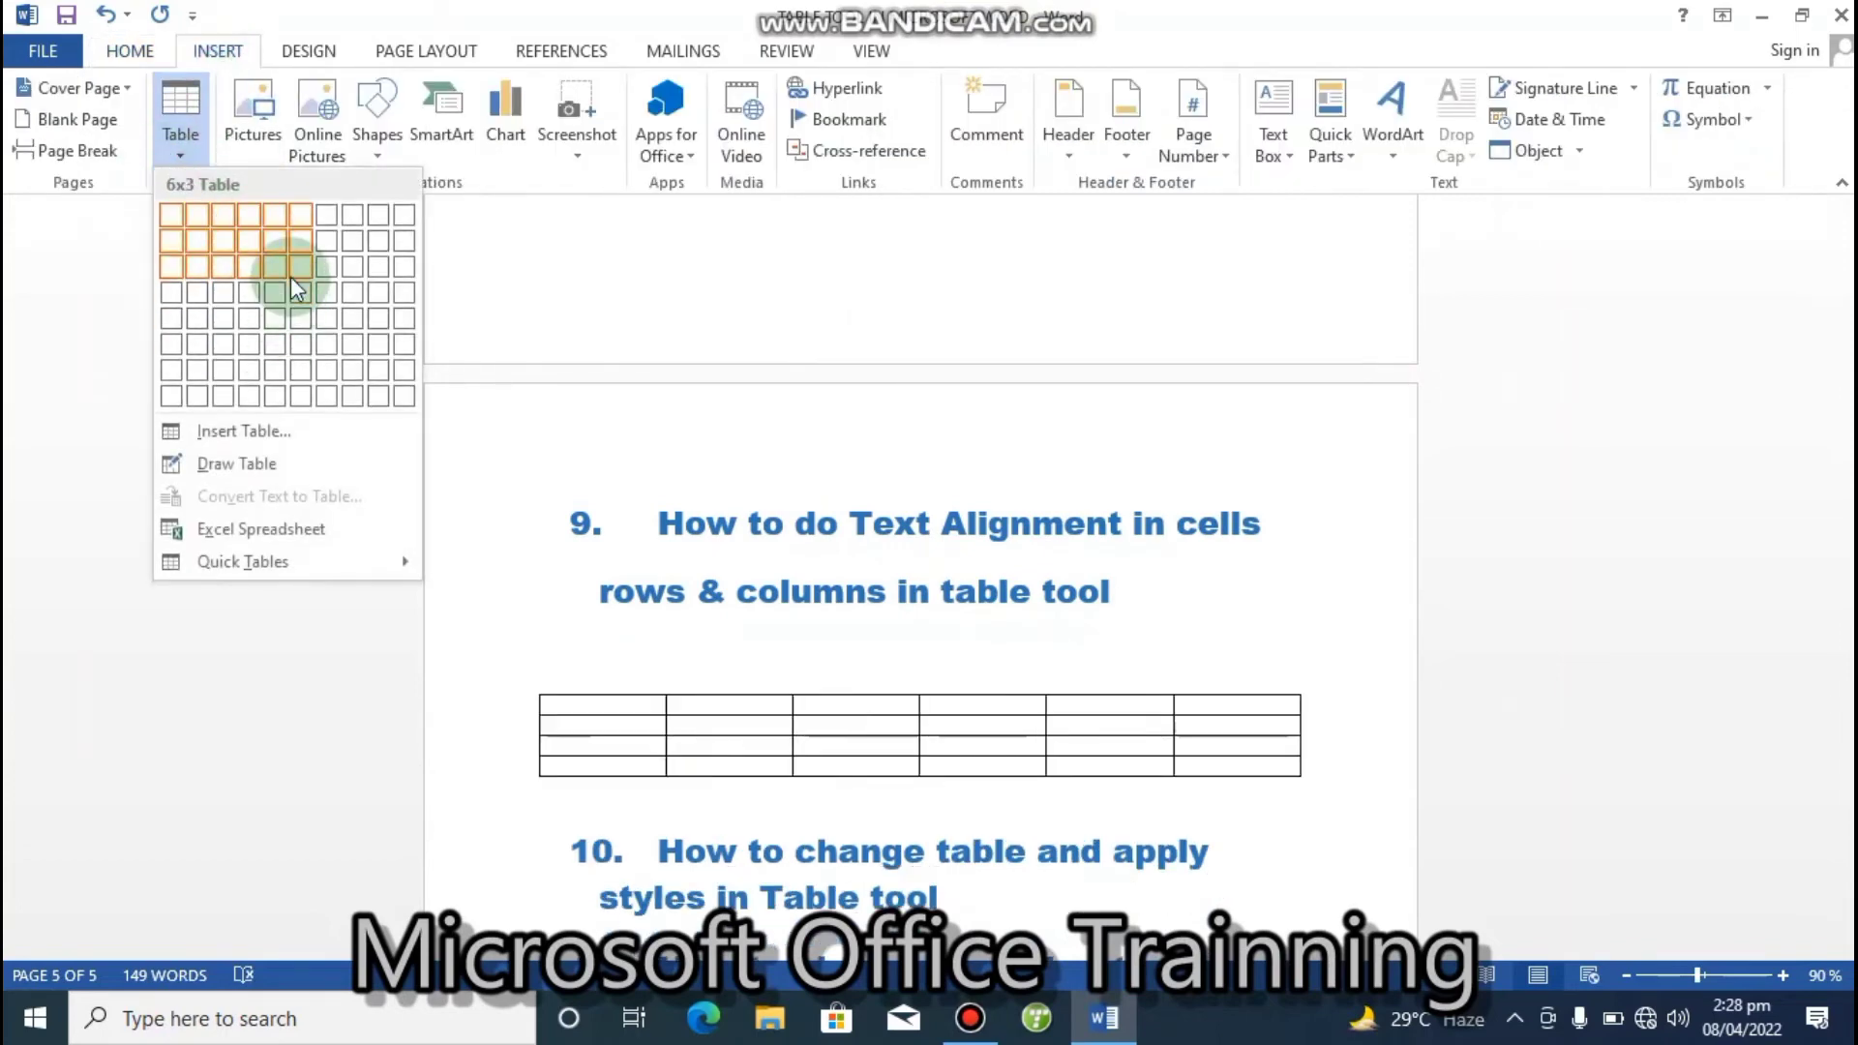
left_click(293, 271)
left_click_drag(1306, 765, 1347, 922)
left_click_drag(1850, 590, 1851, 613)
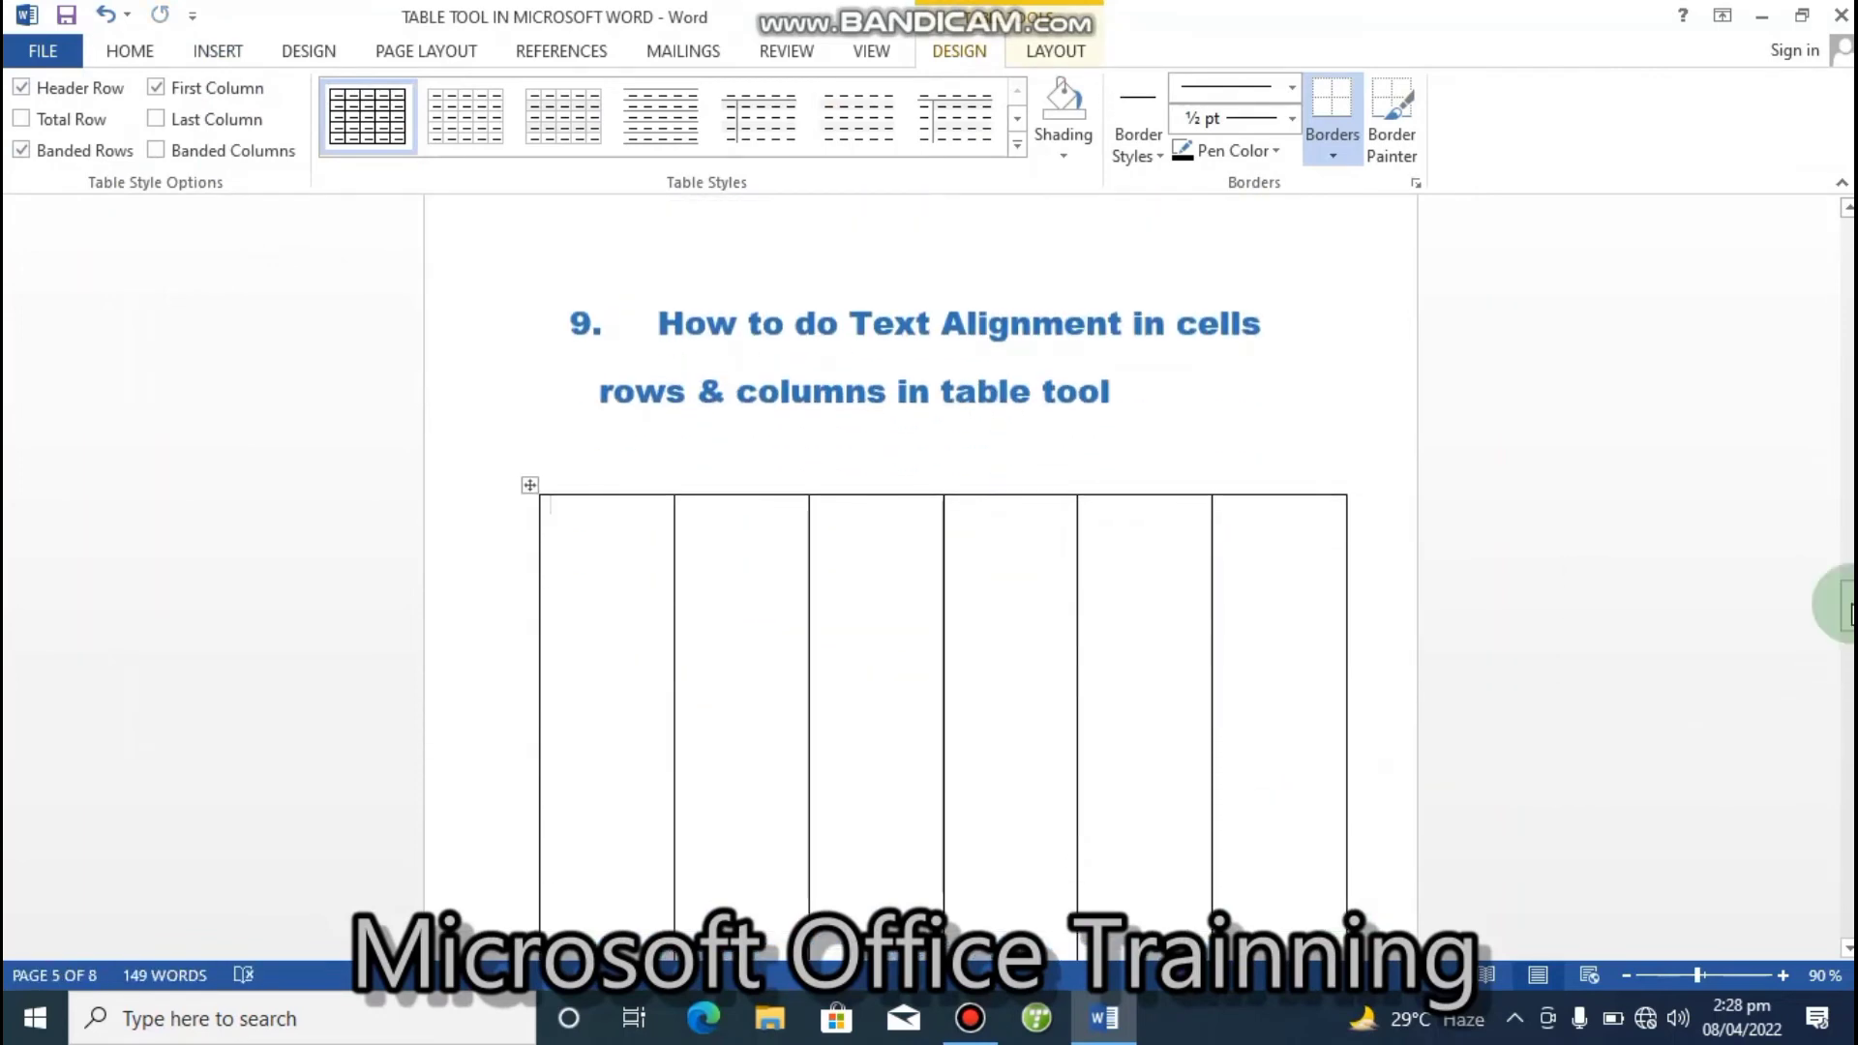
key("ctrl+z")
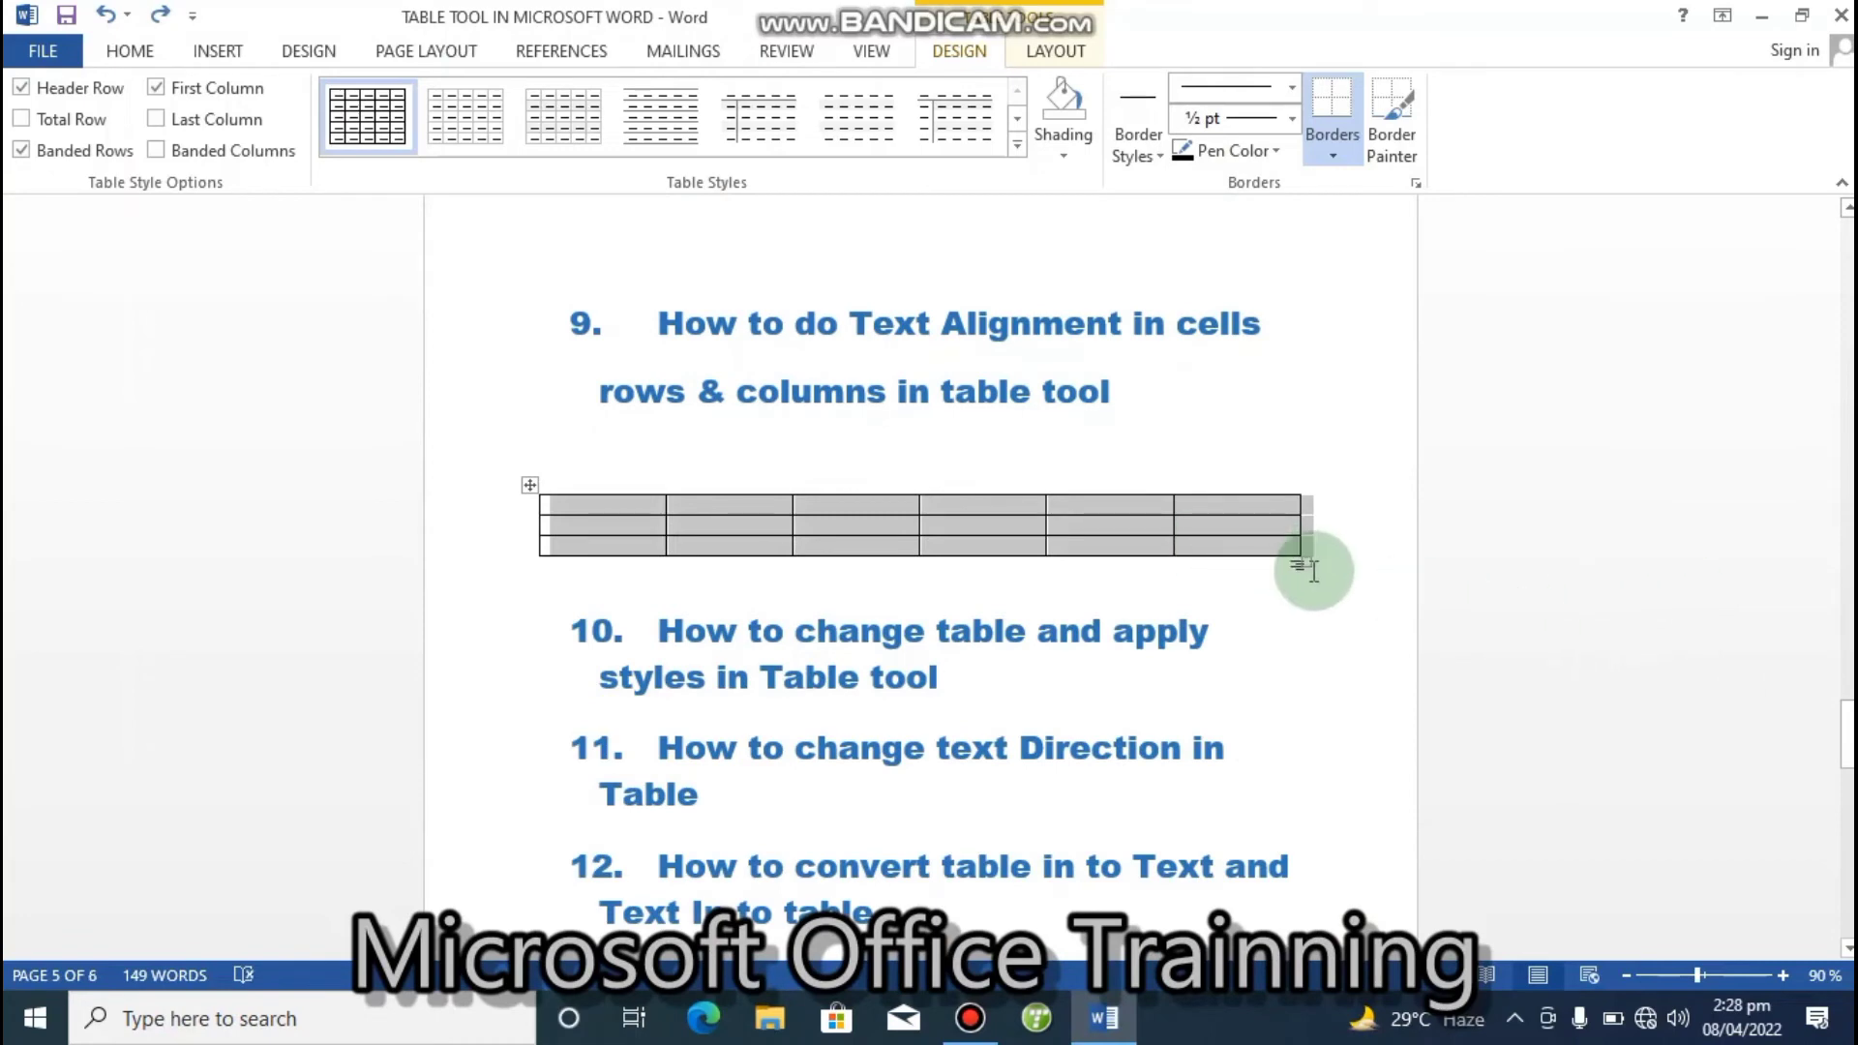
left_click_drag(1309, 562, 1342, 716)
left_click(583, 538)
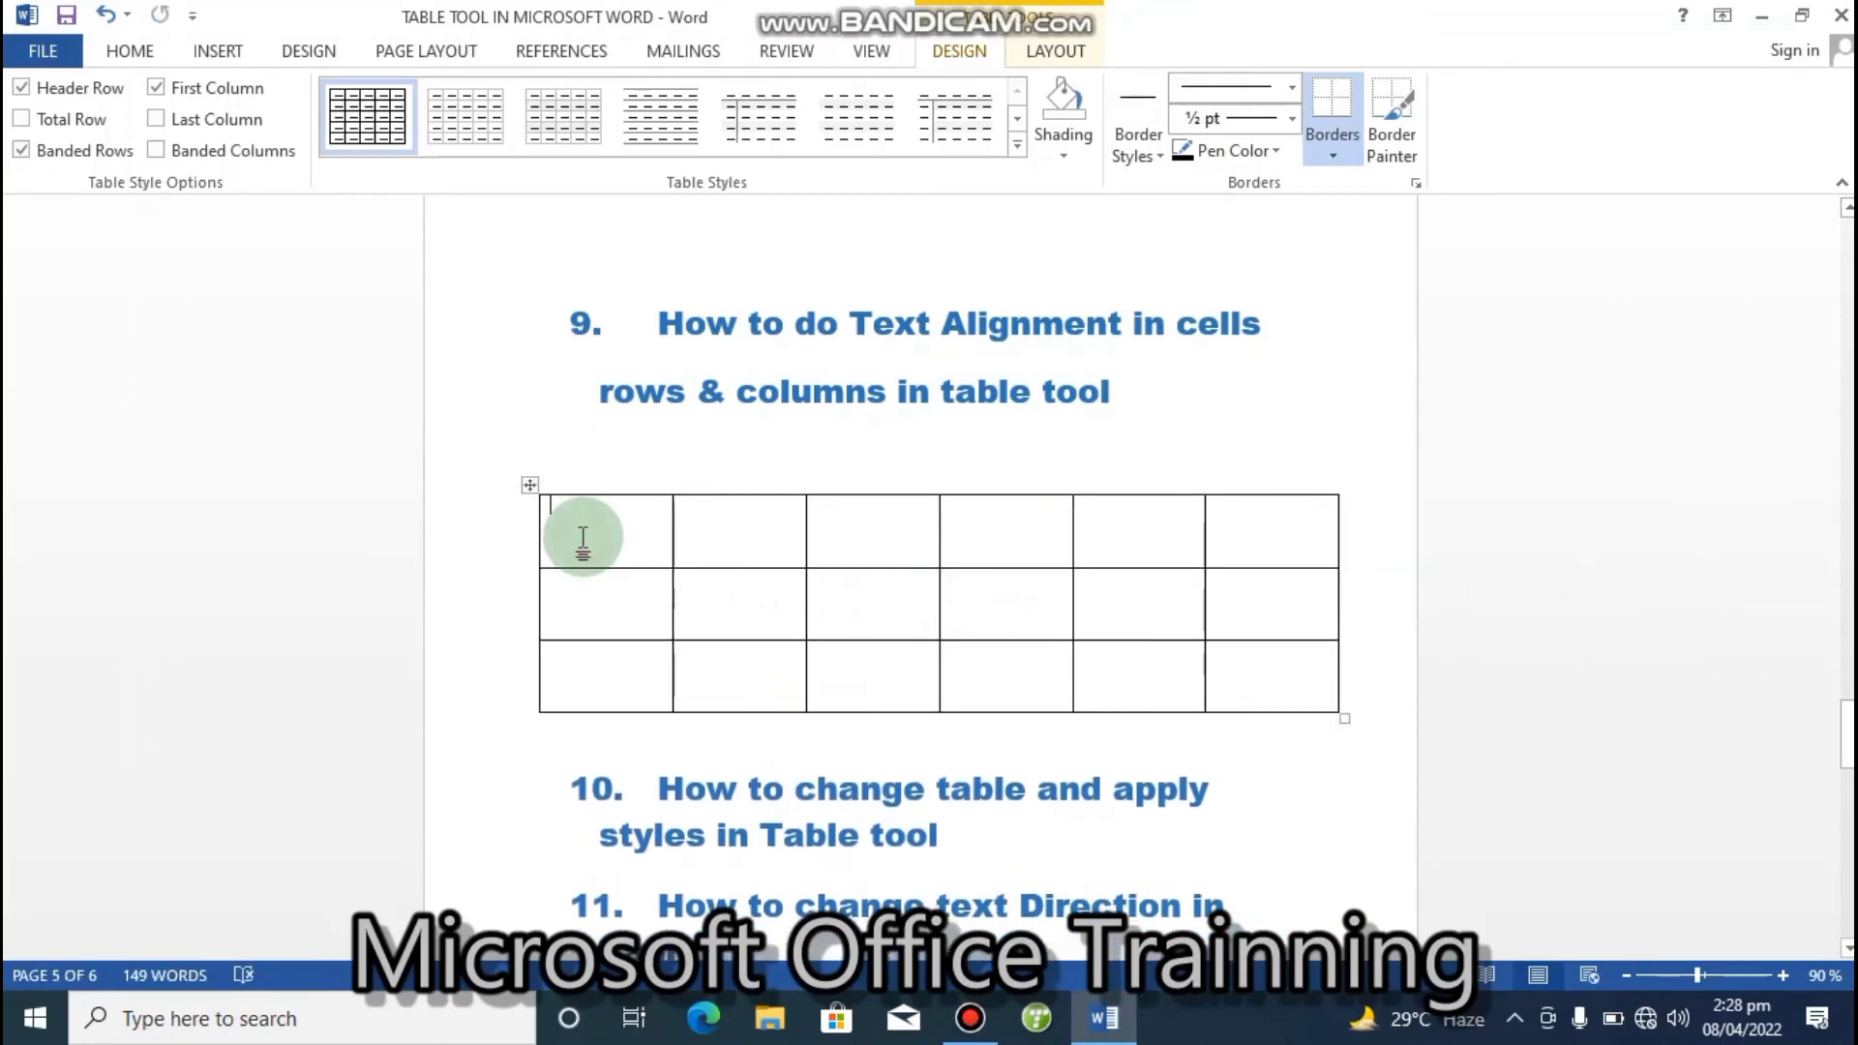
type("111")
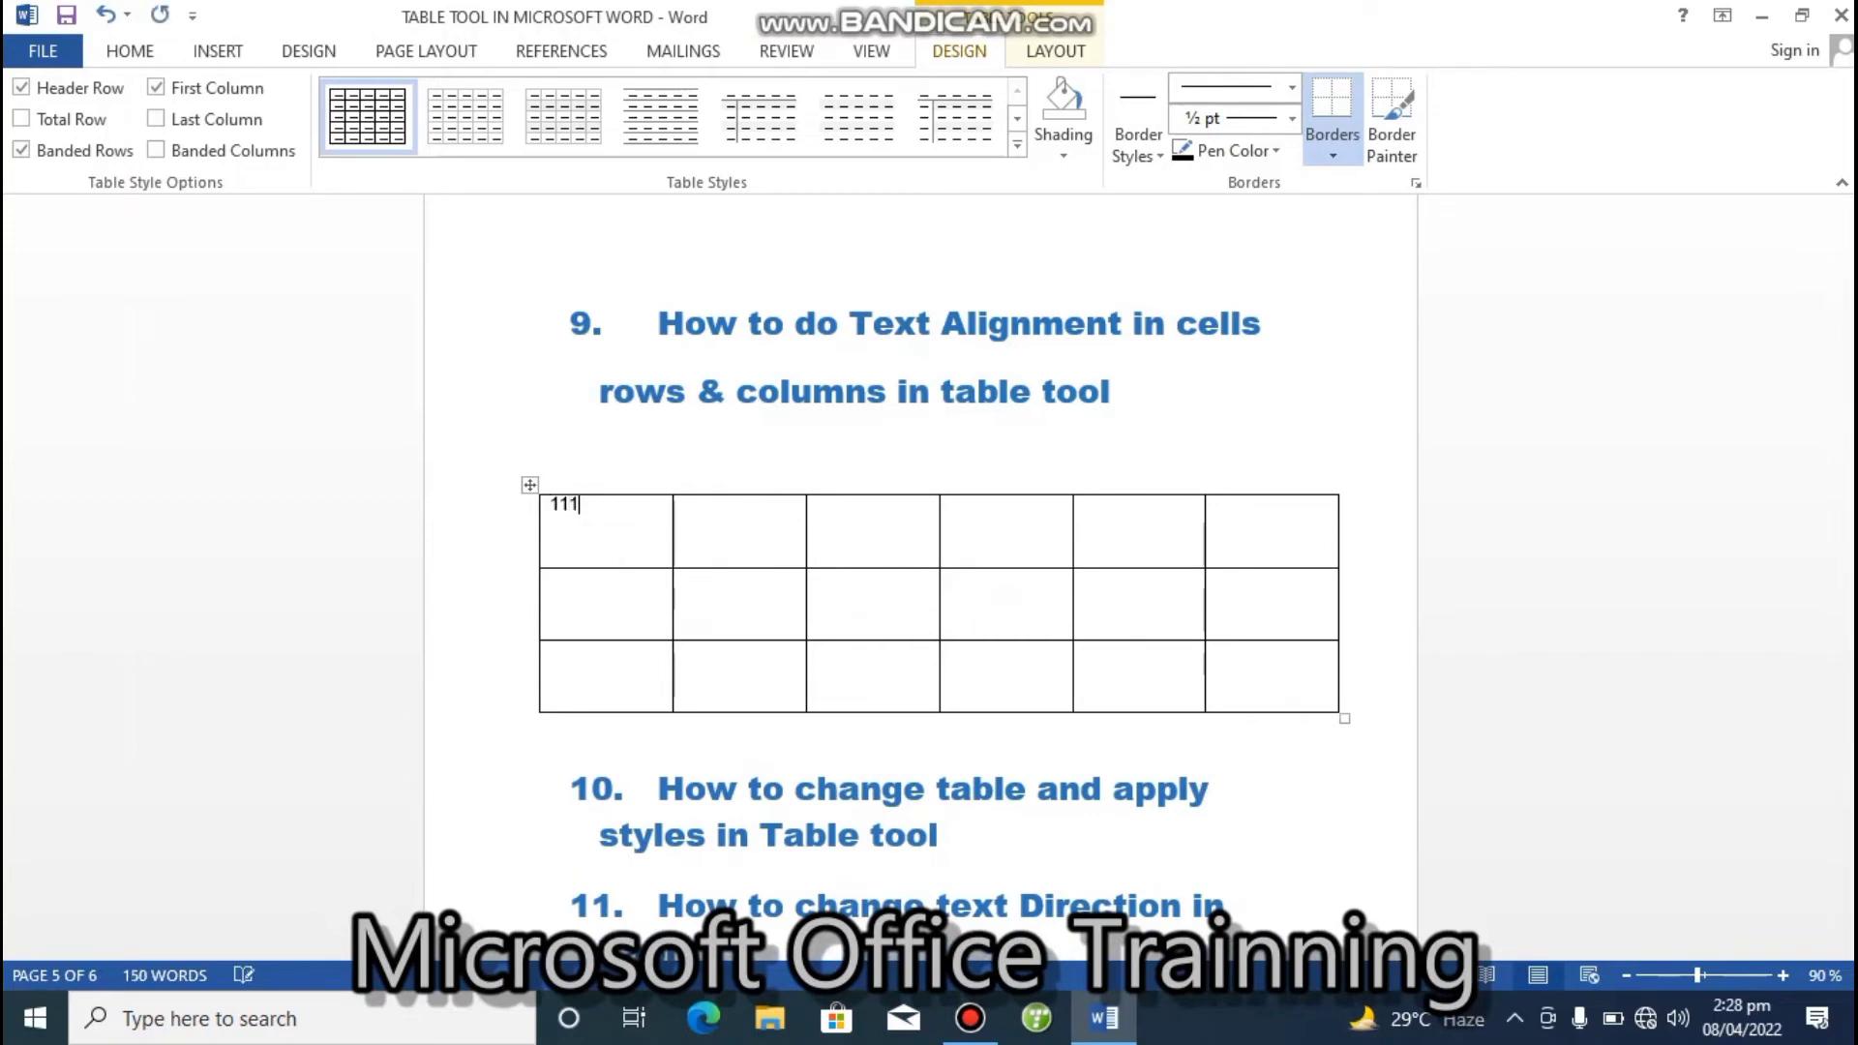
type("1111")
left_click(693, 519)
type("333333333444444444444")
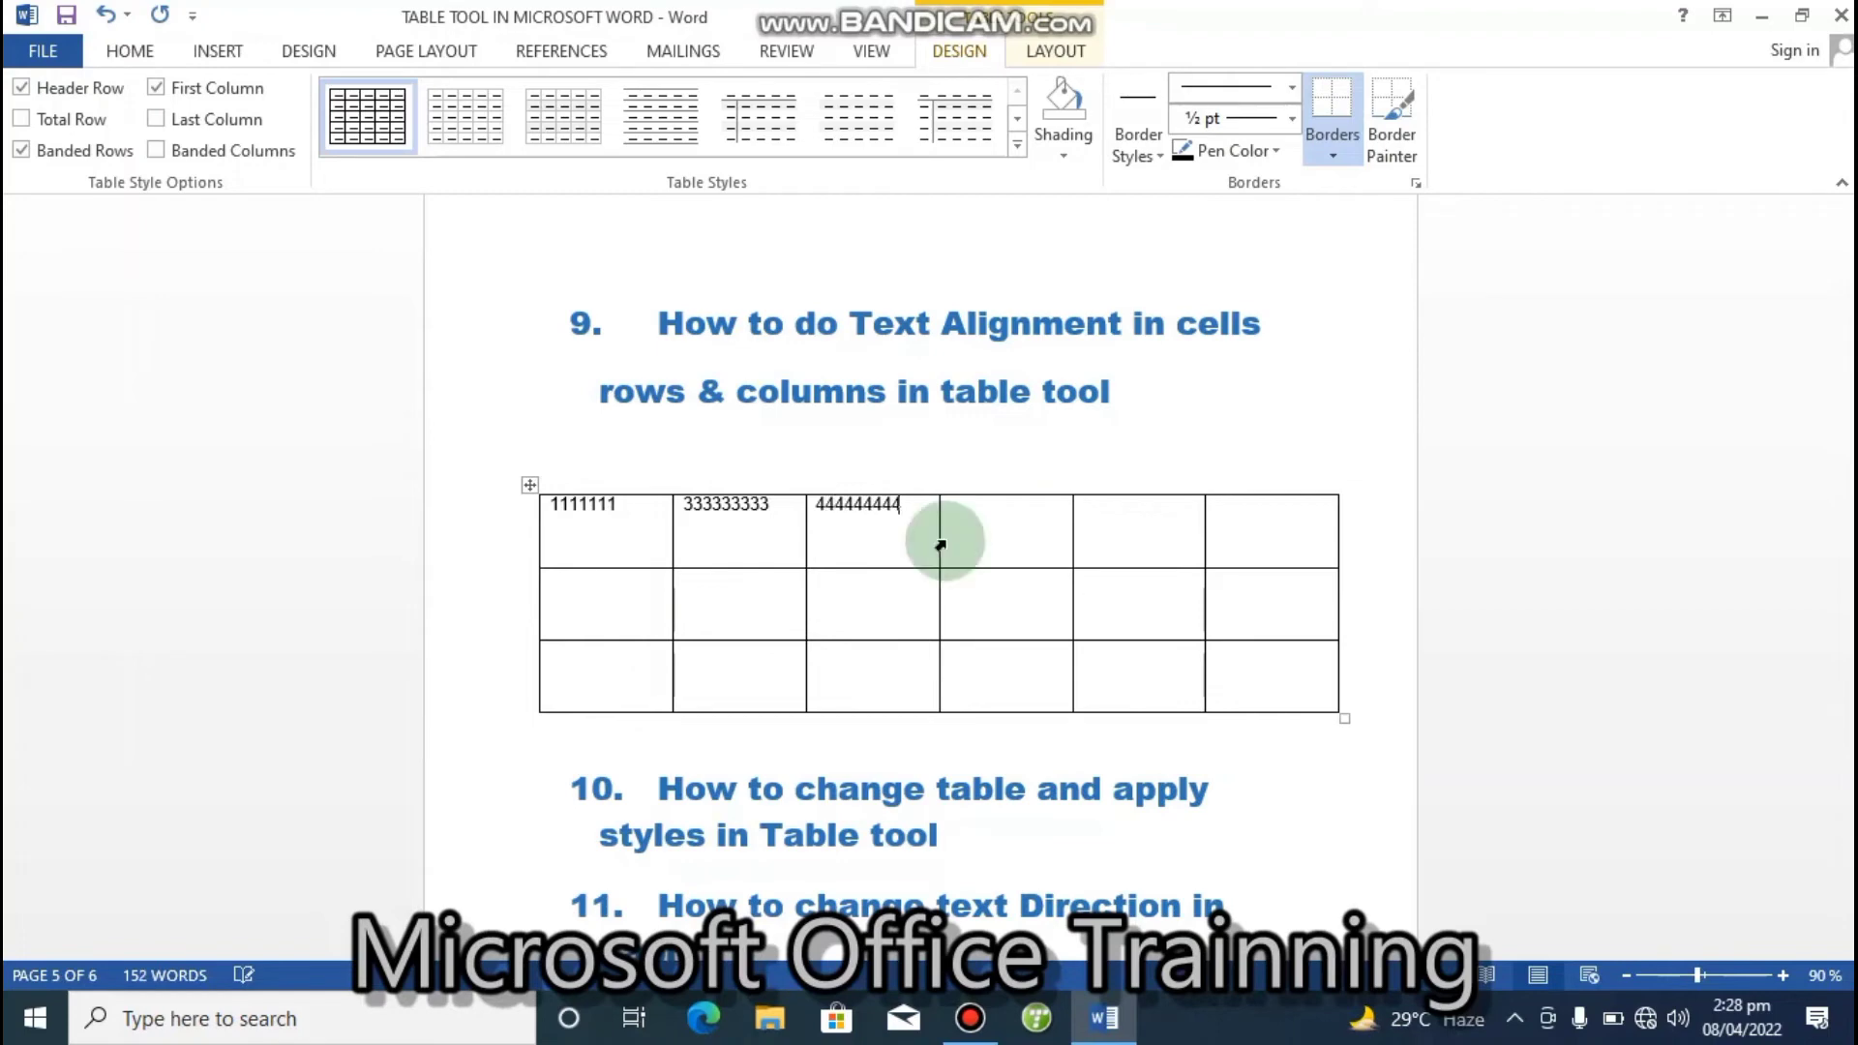
left_click(1005, 537)
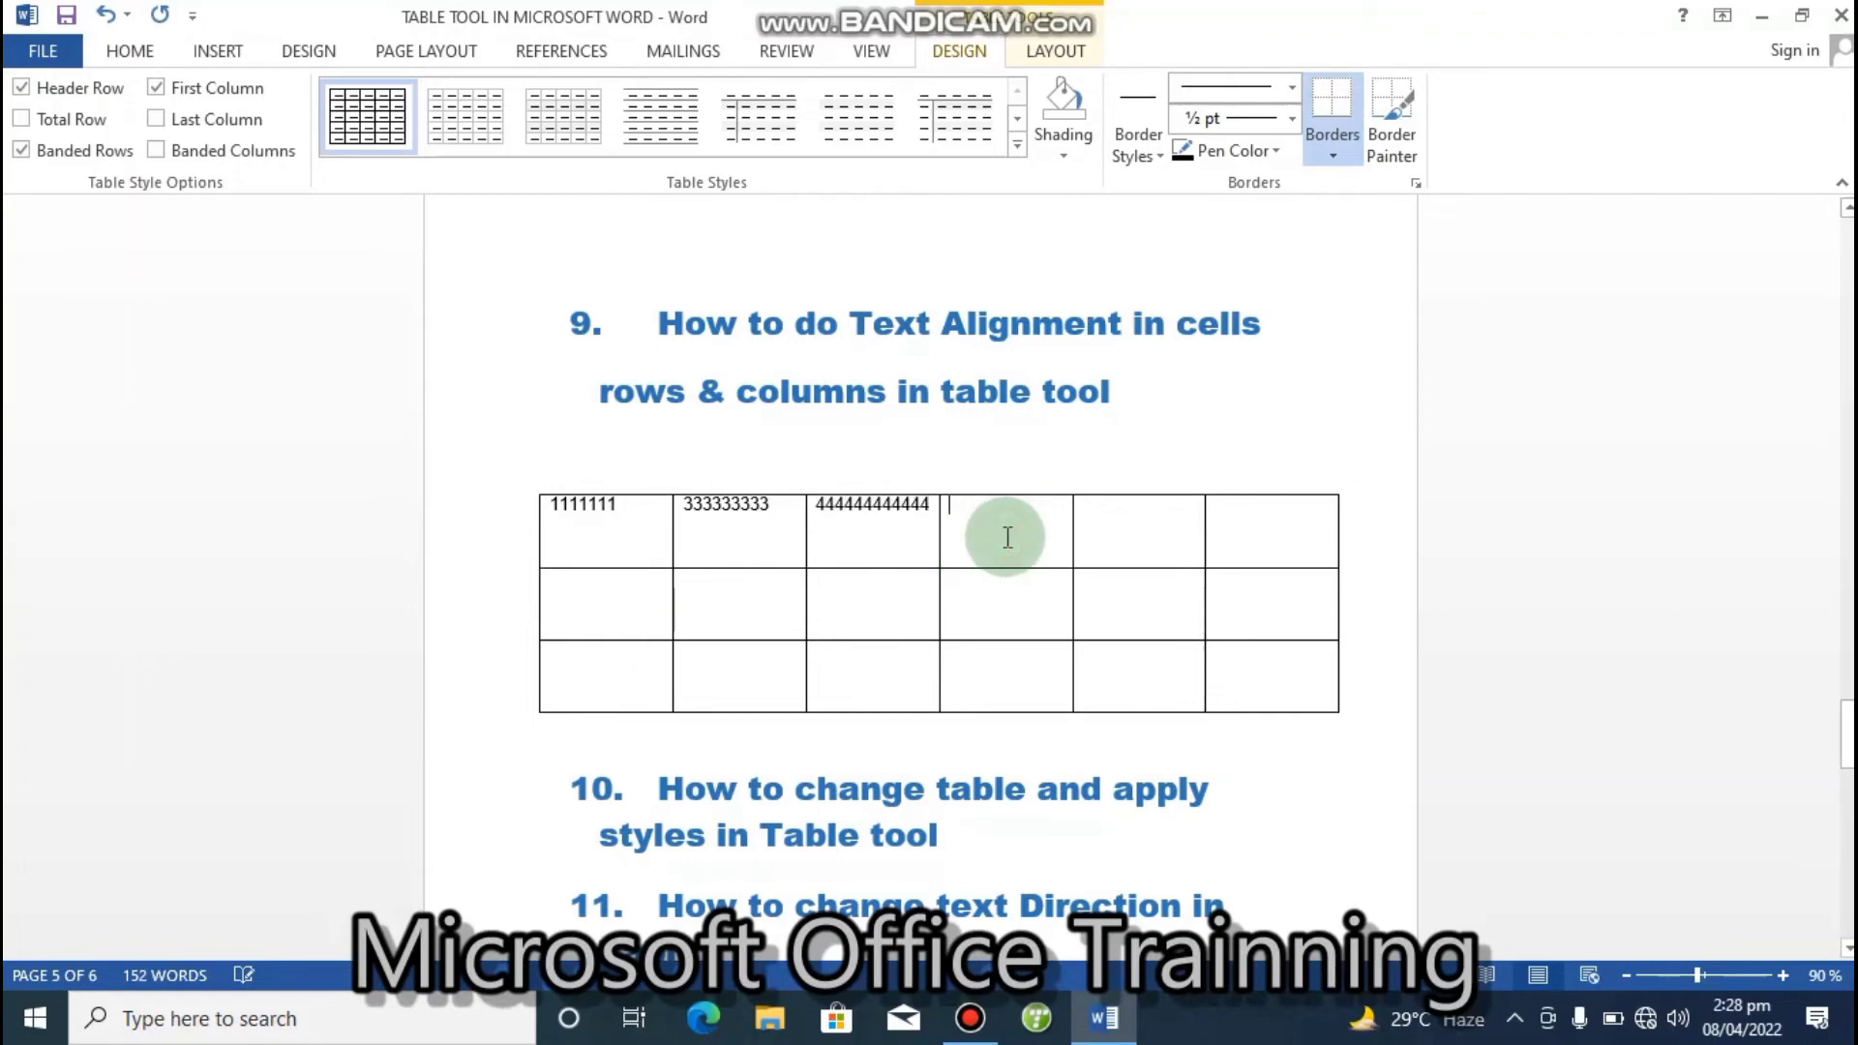
type("555555")
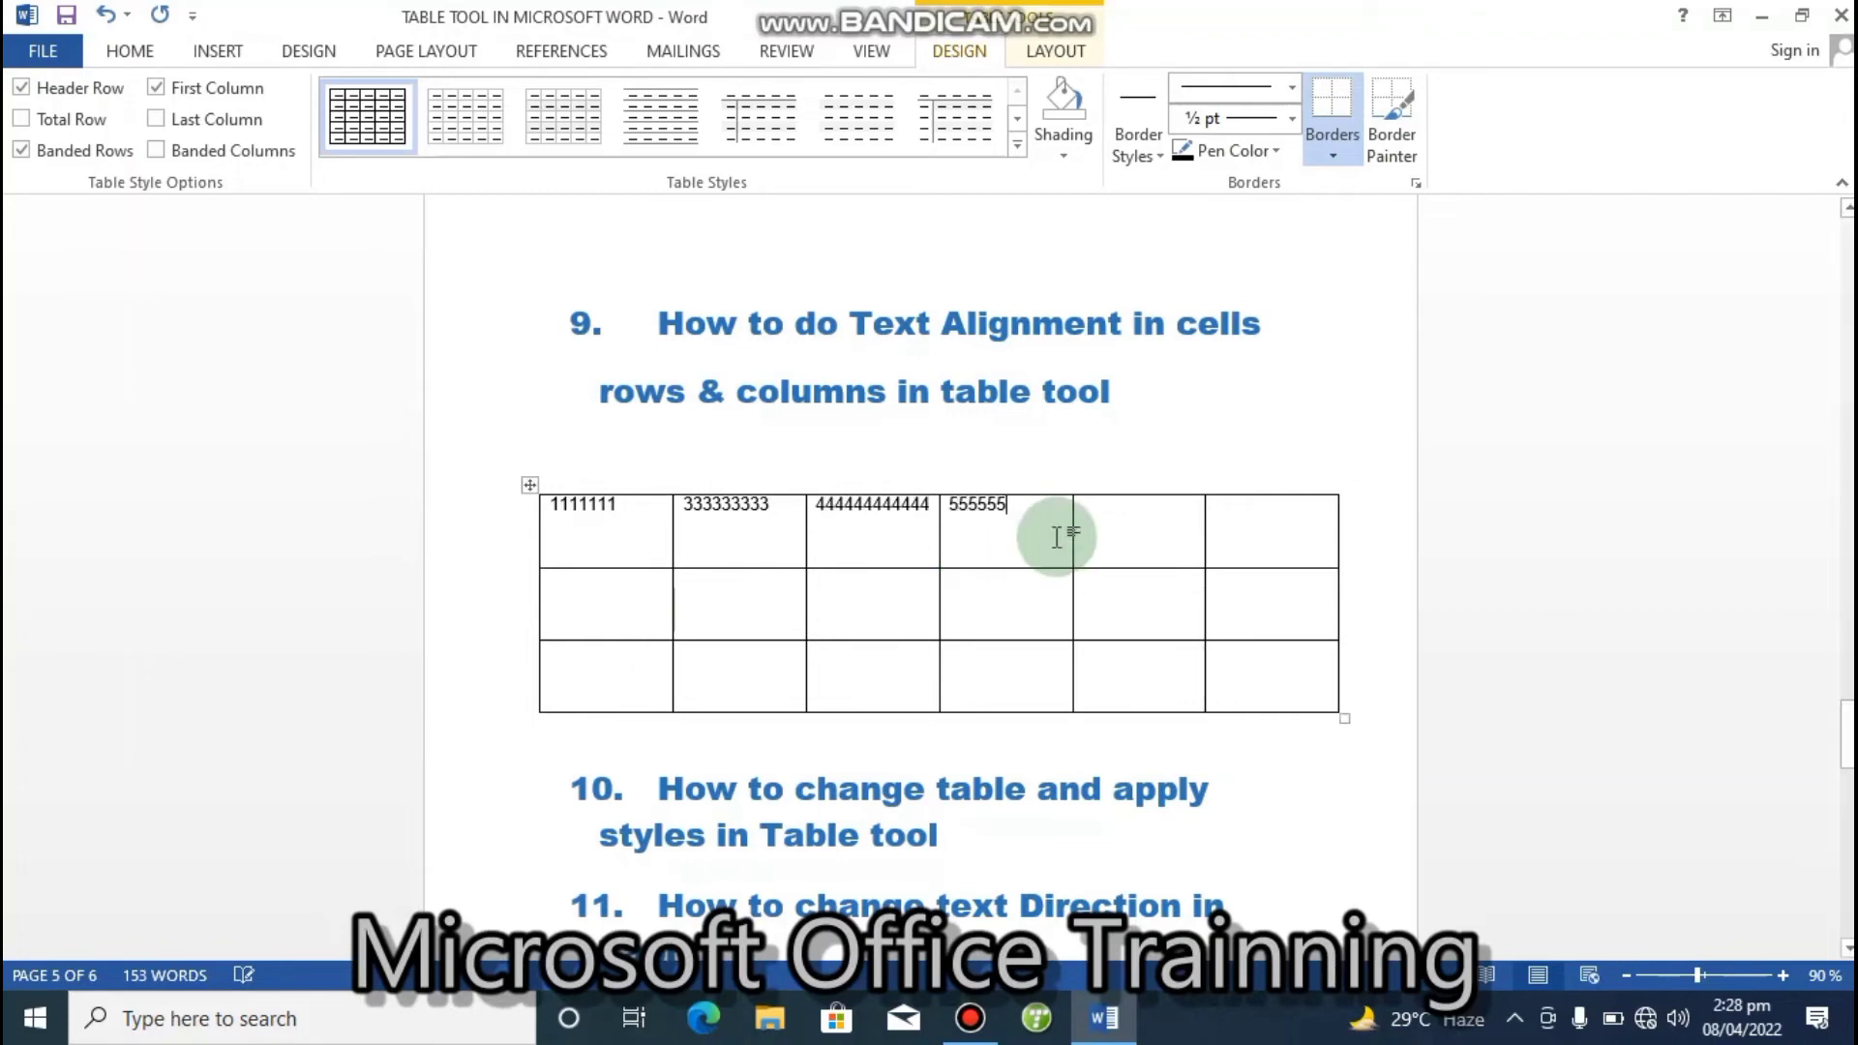
- Increase the font size of the four filled top-row cells to 22
double_click(548, 506)
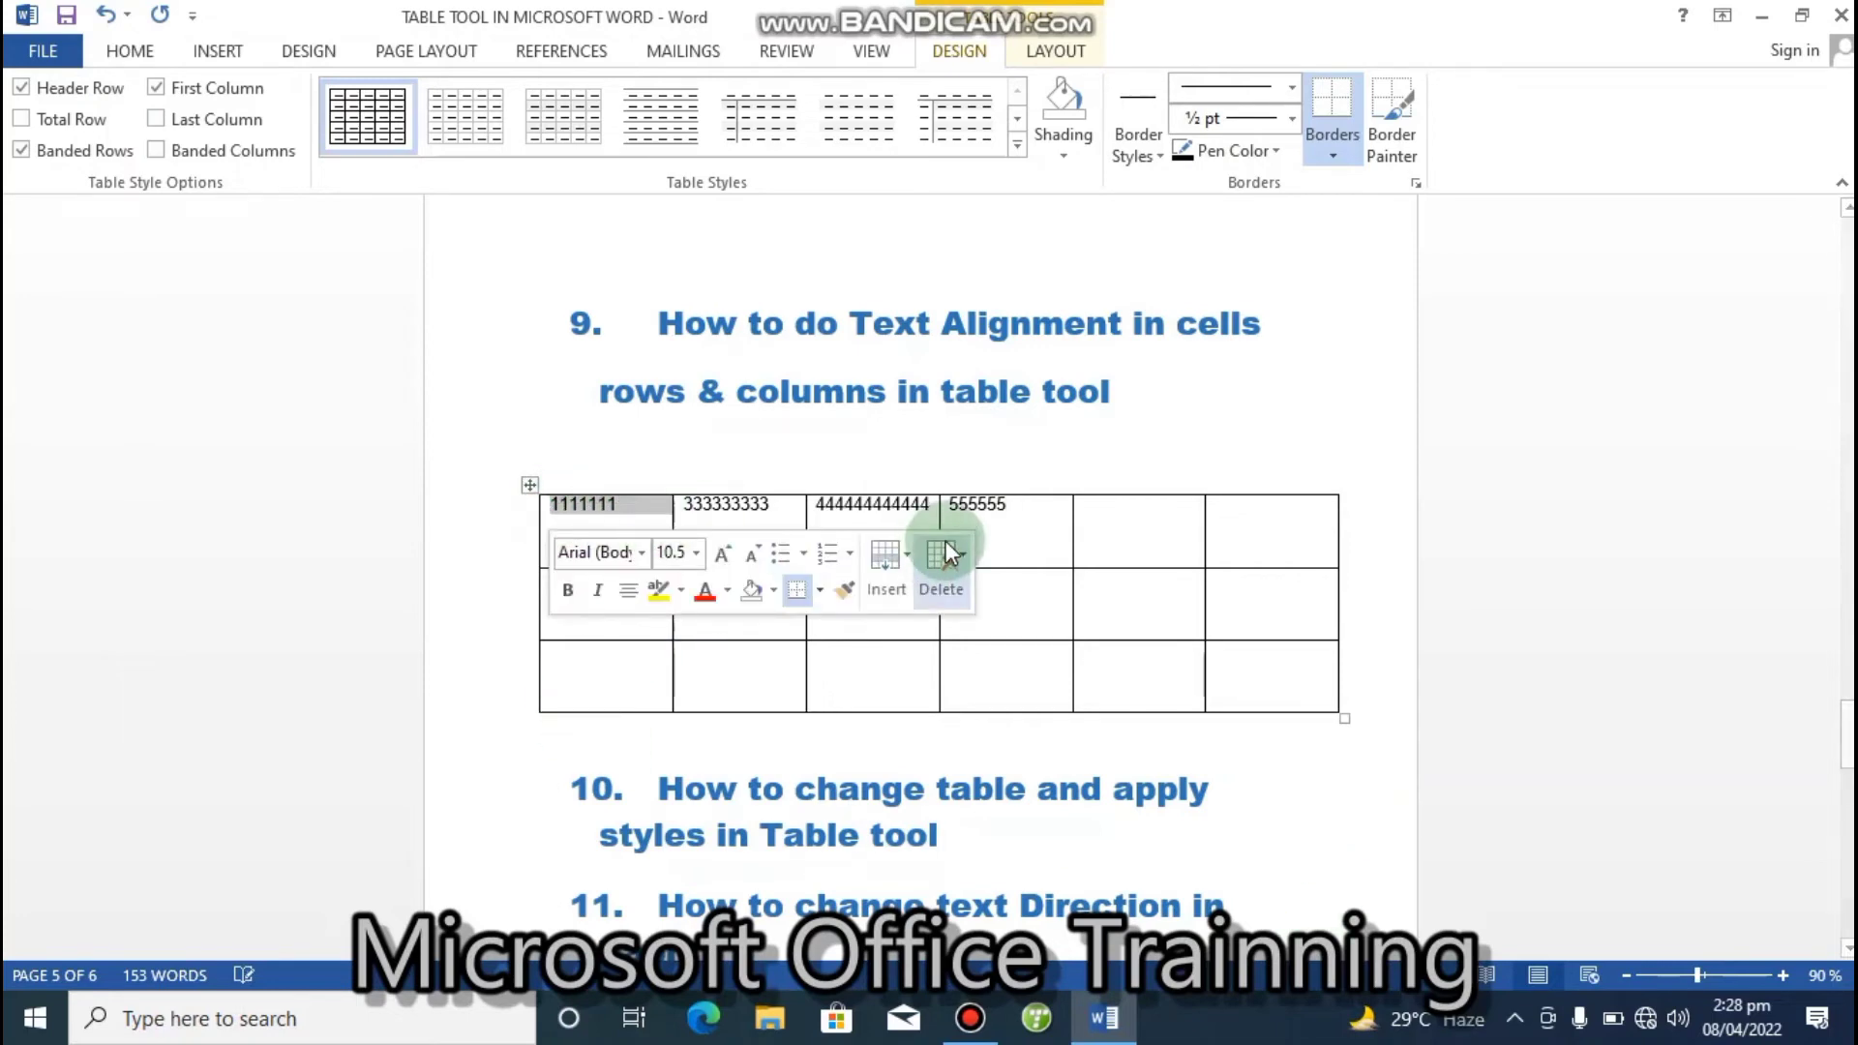
left_click(1019, 511)
left_click_drag(1019, 511, 585, 506)
left_click(129, 52)
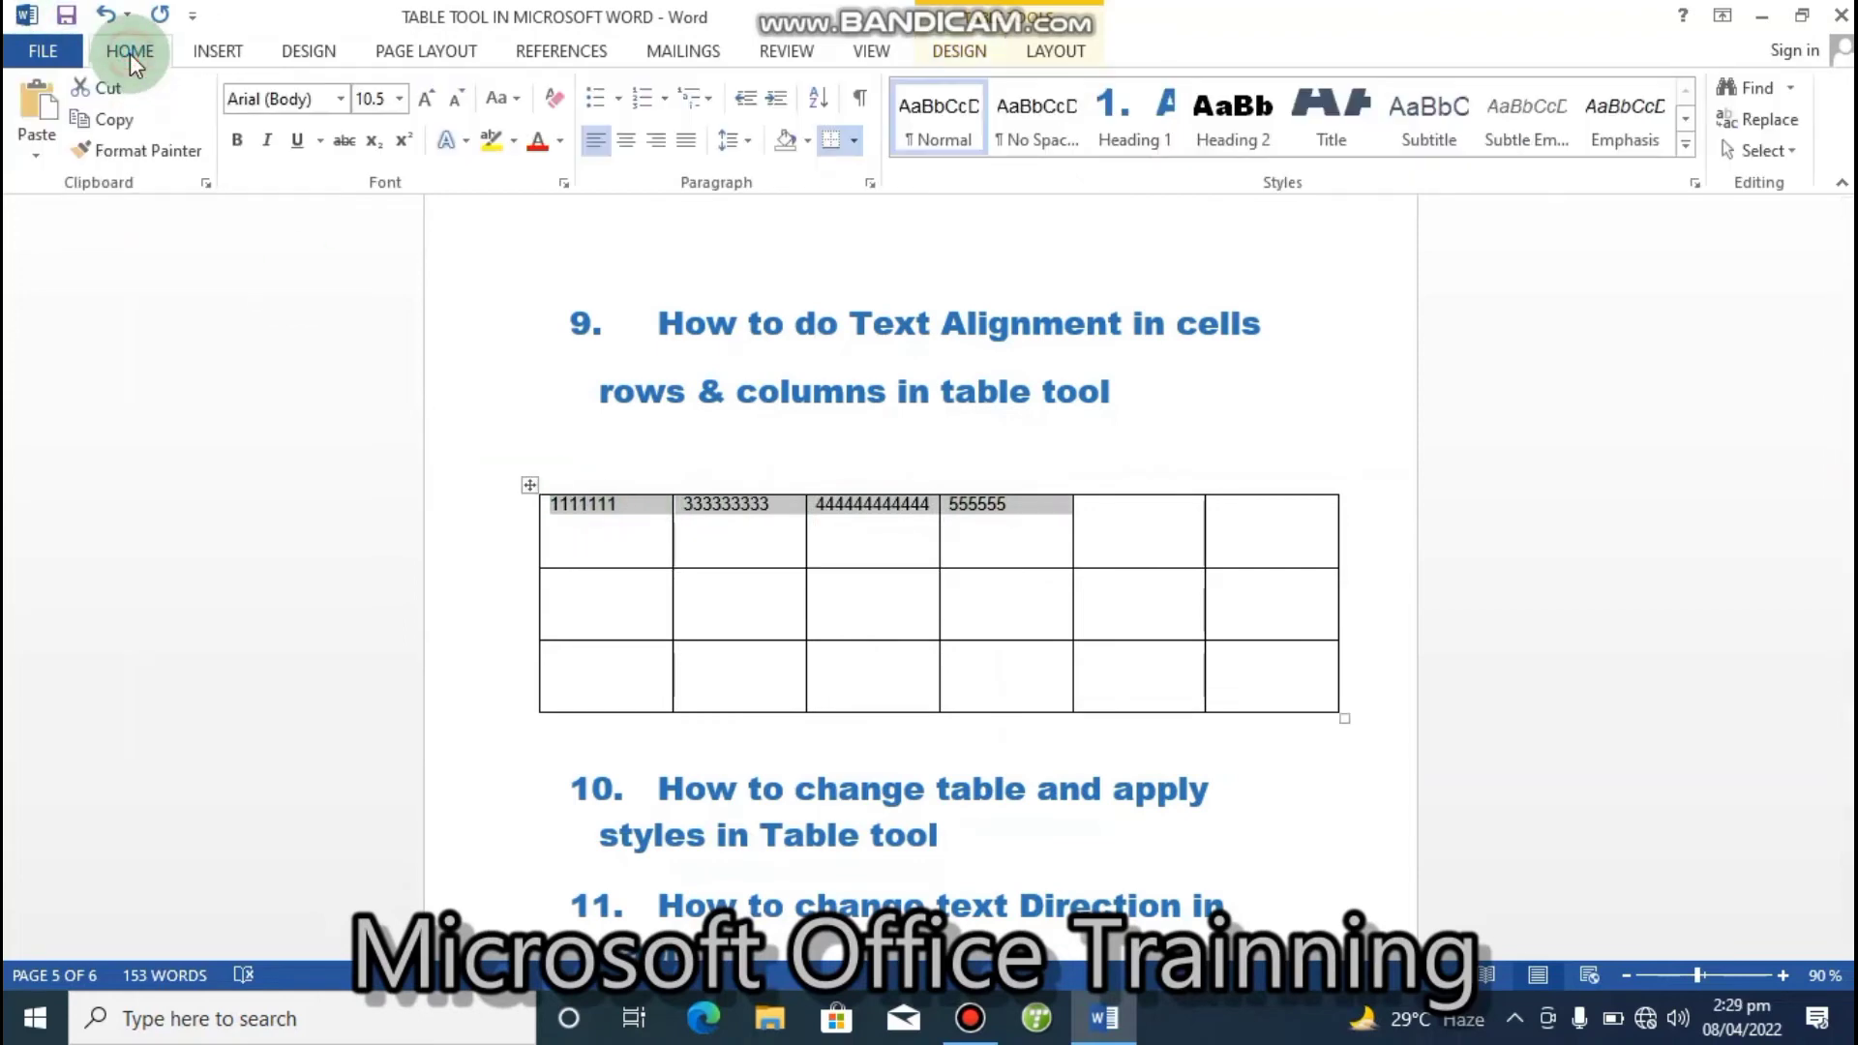
left_click(427, 100)
left_click(427, 100)
left_click(427, 100)
left_click(426, 100)
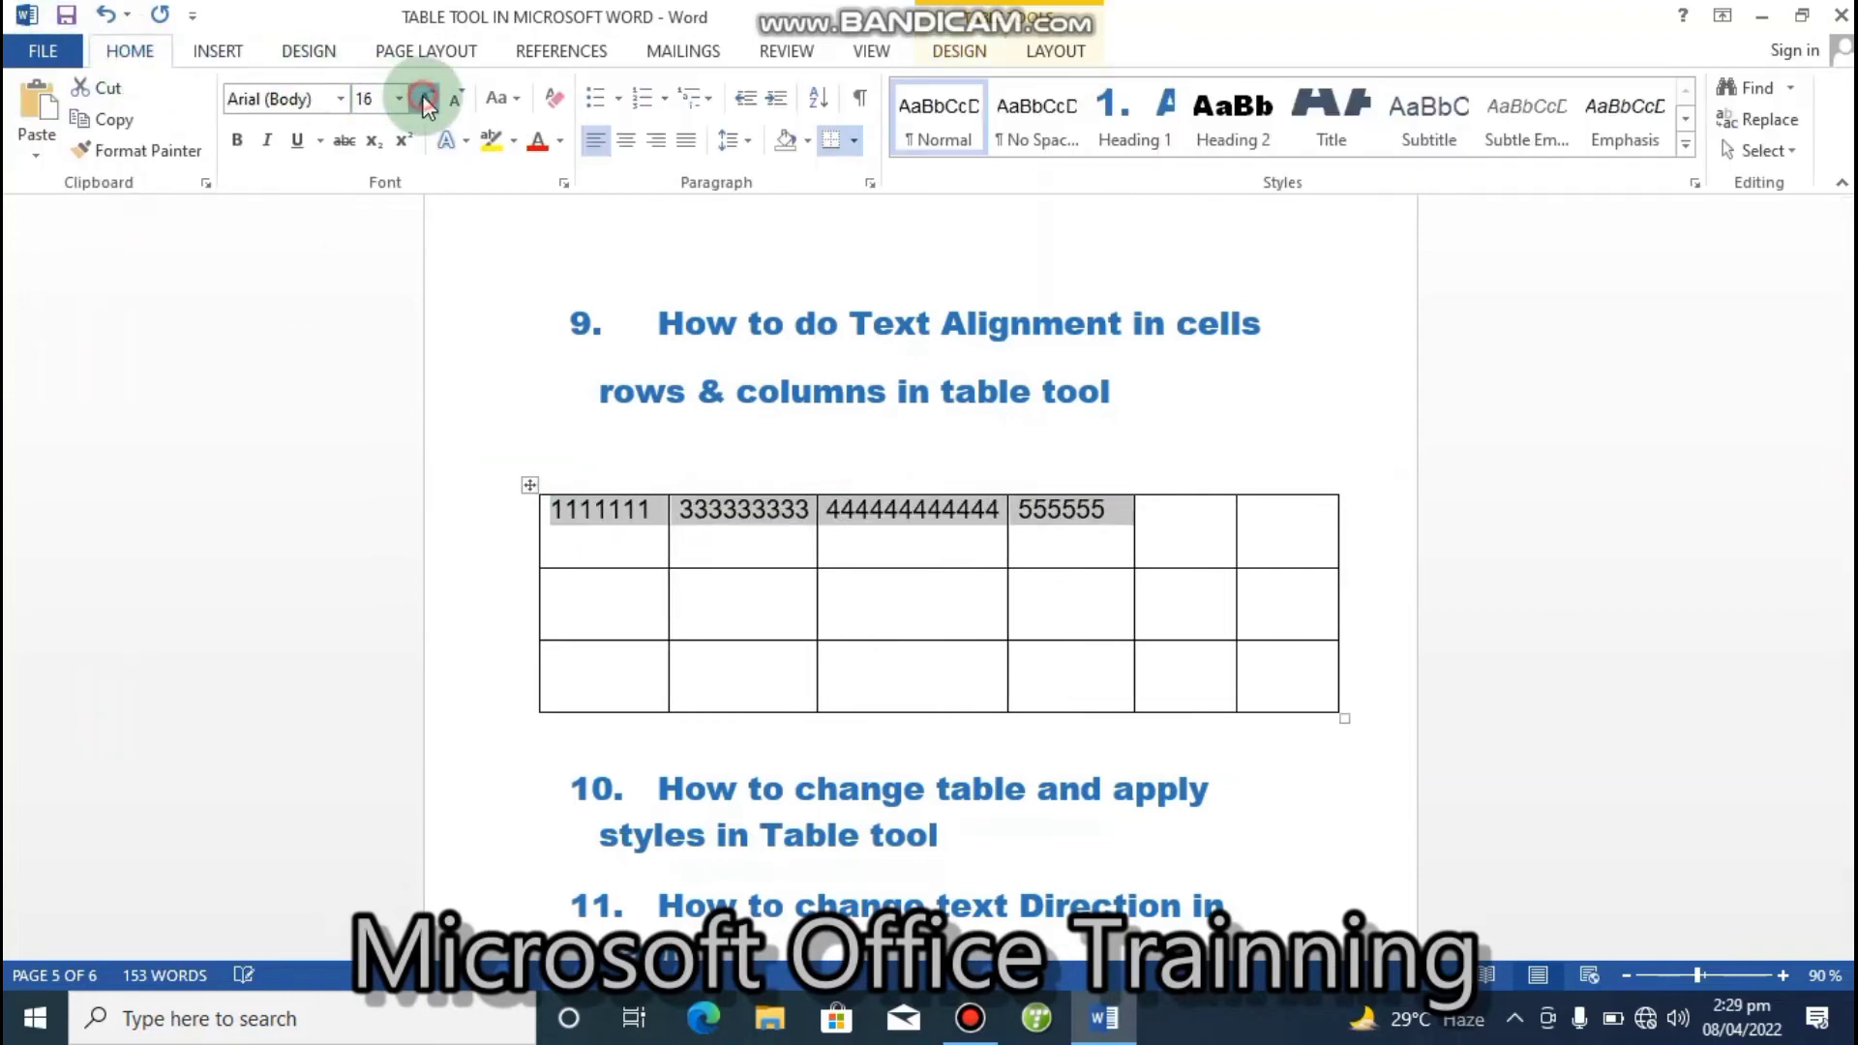
left_click(427, 100)
left_click(427, 100)
left_click(427, 100)
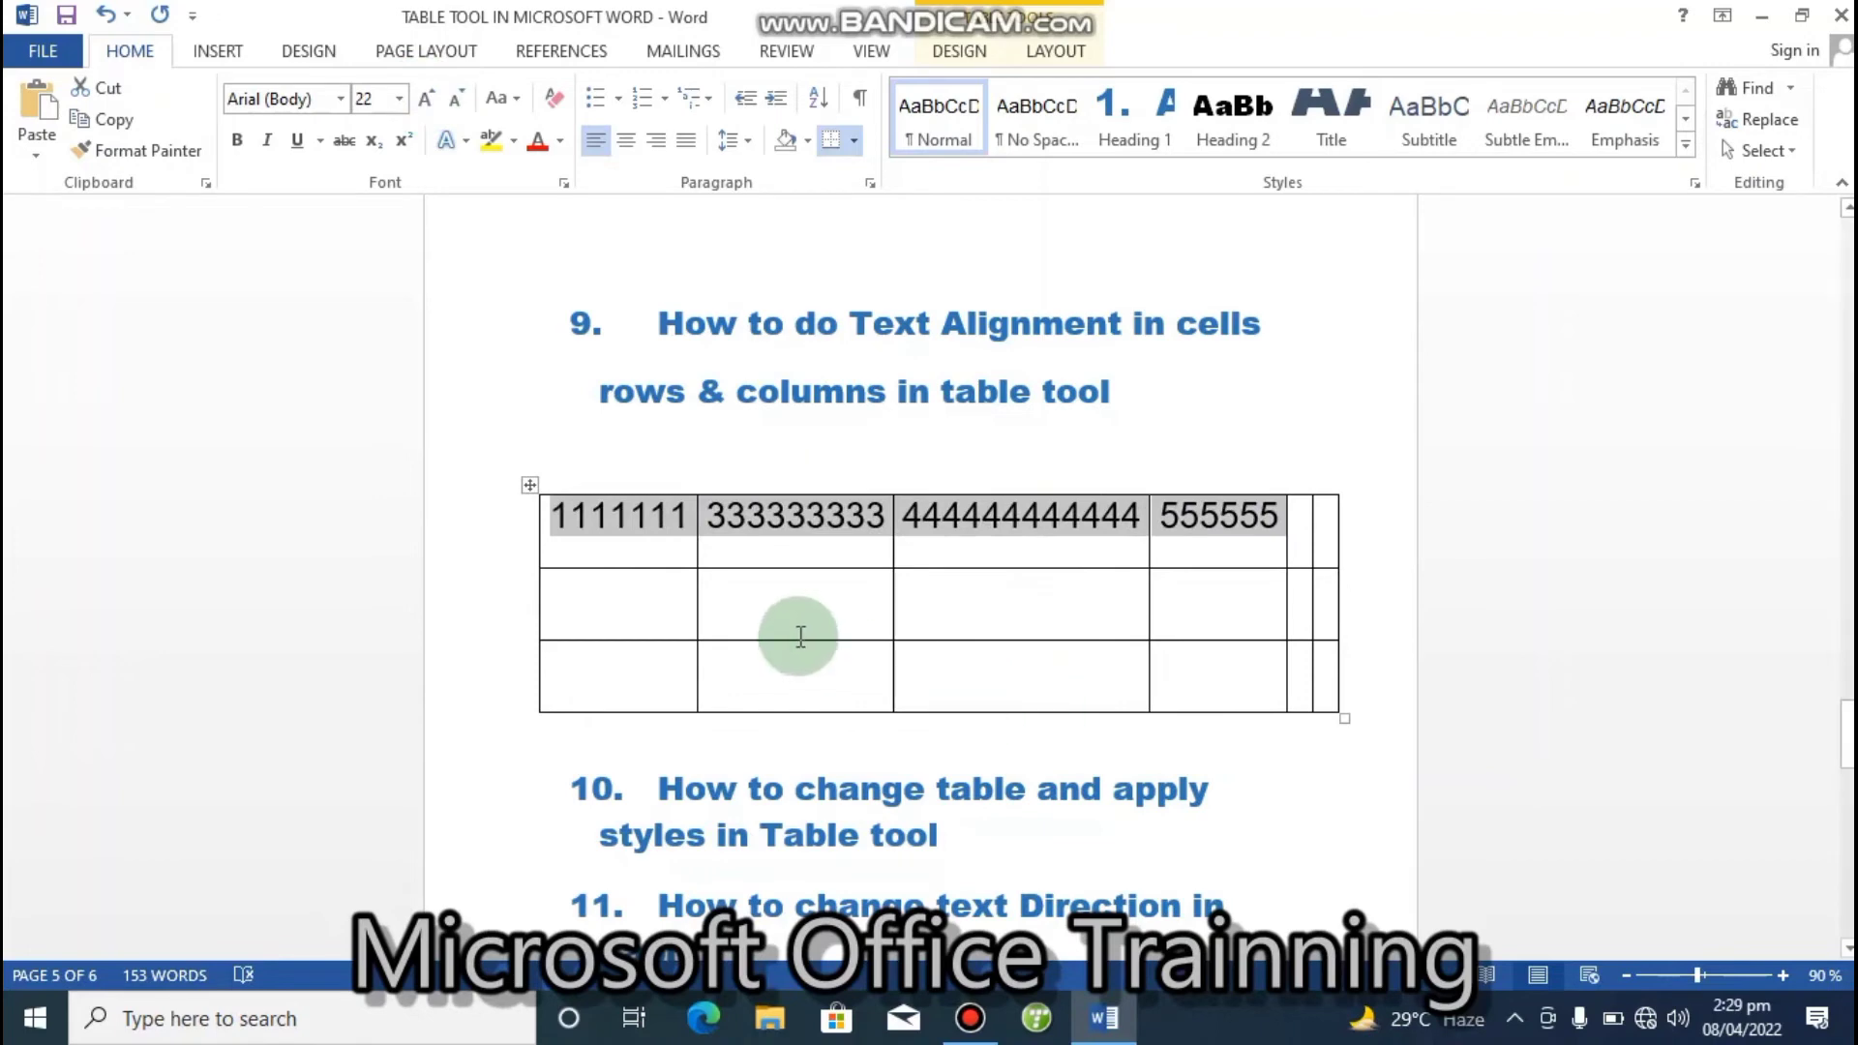
left_click(784, 624)
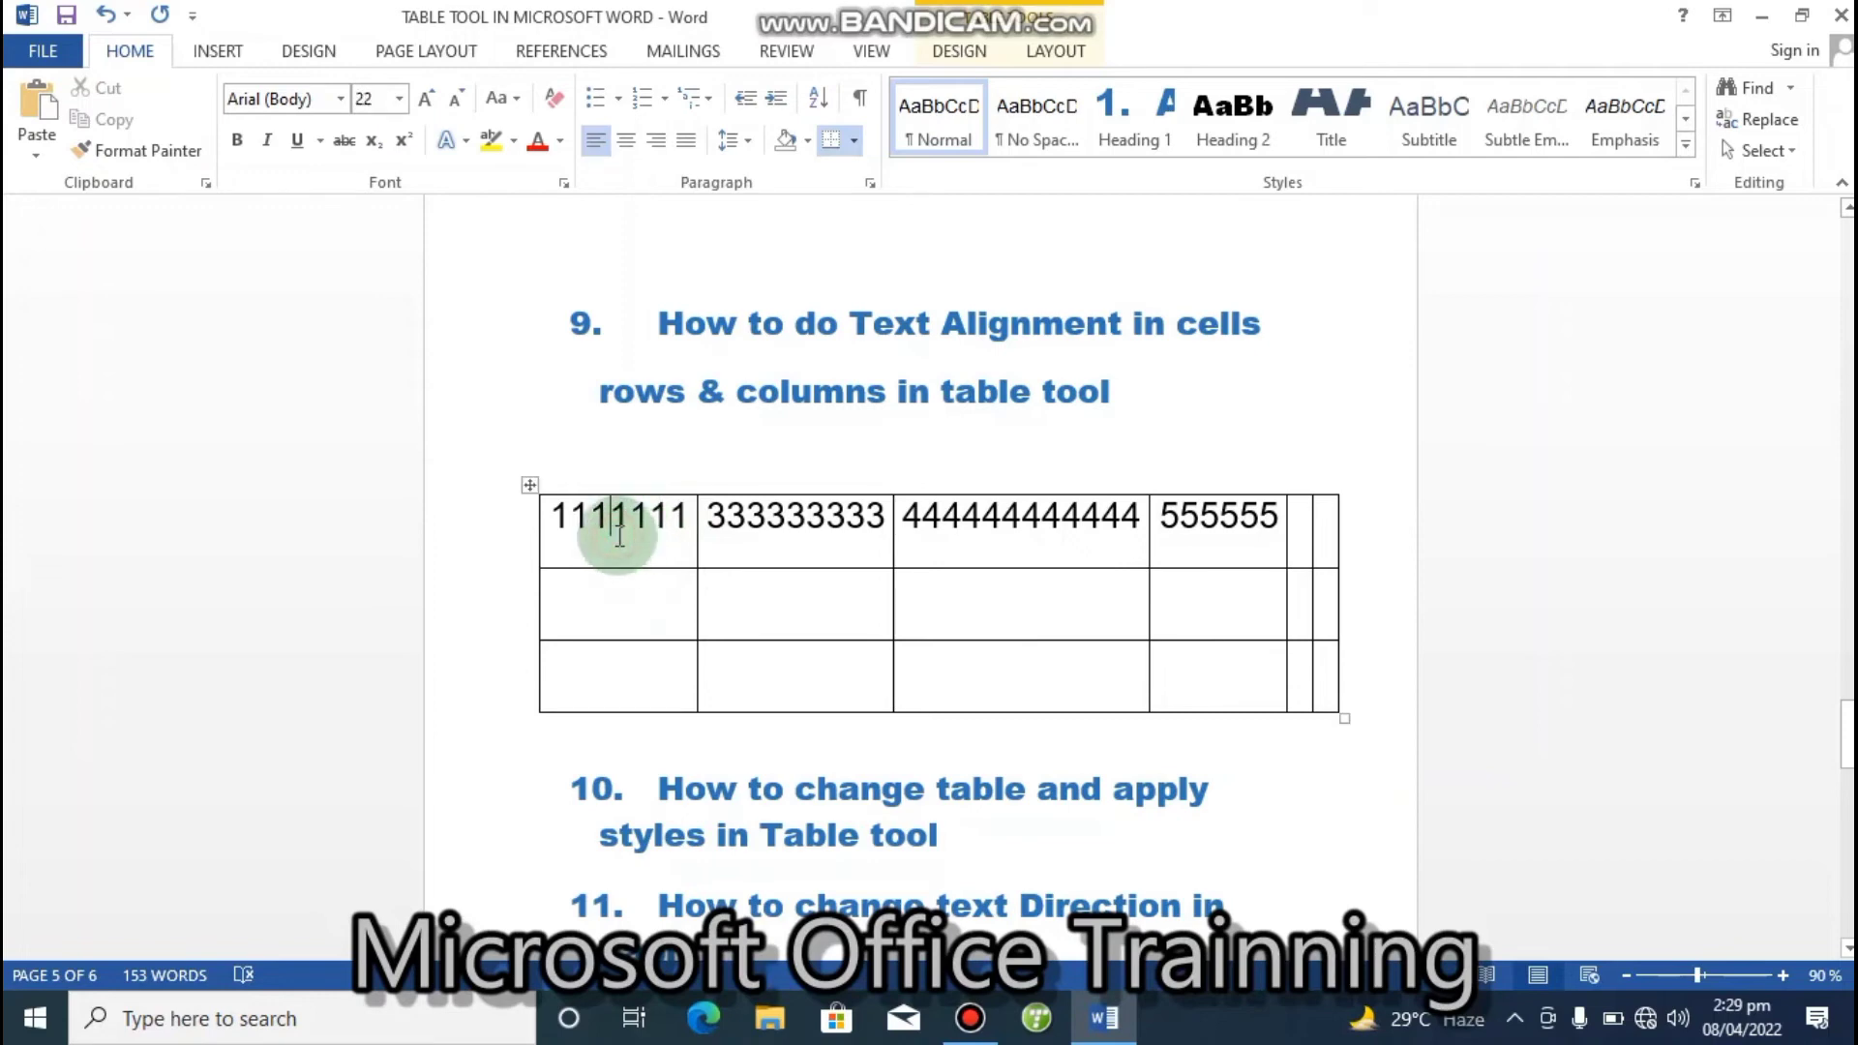
- Apply AutoFit Window to the table, and stretch it wider and taller until each number fits on one line
left_click(1054, 57)
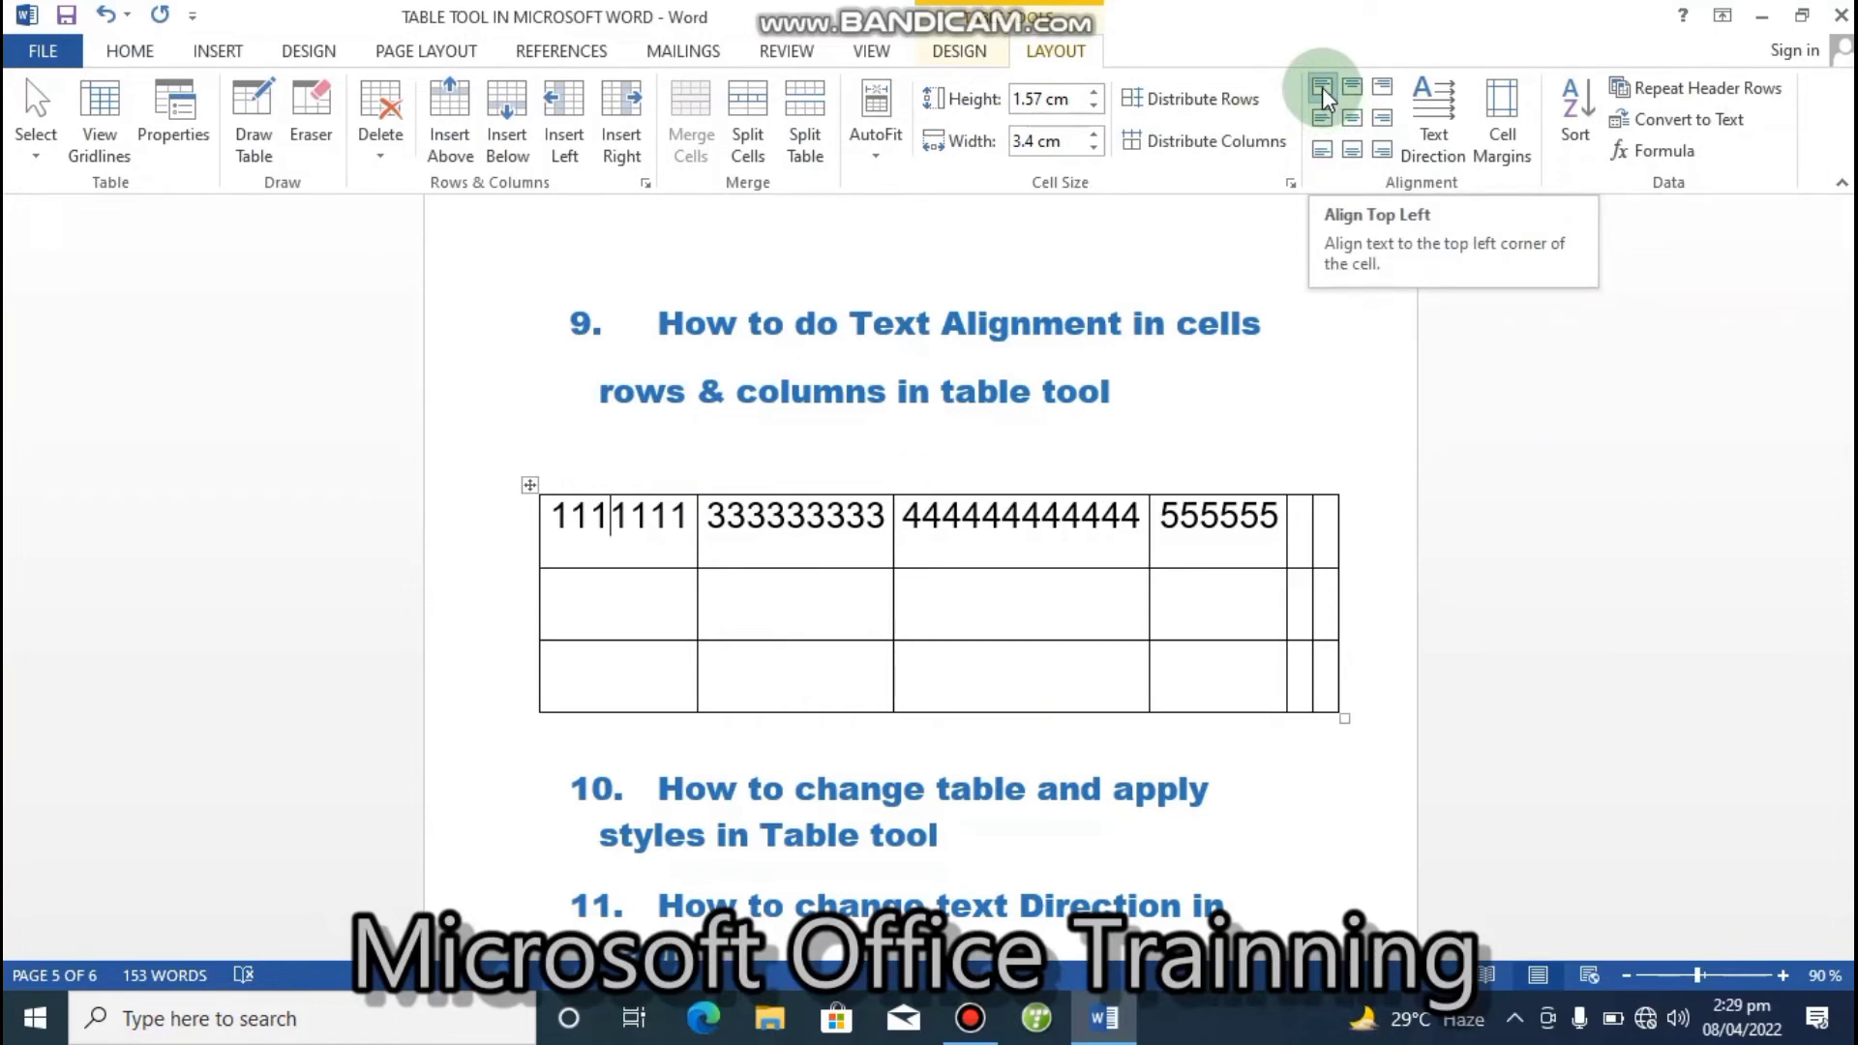
left_click(874, 155)
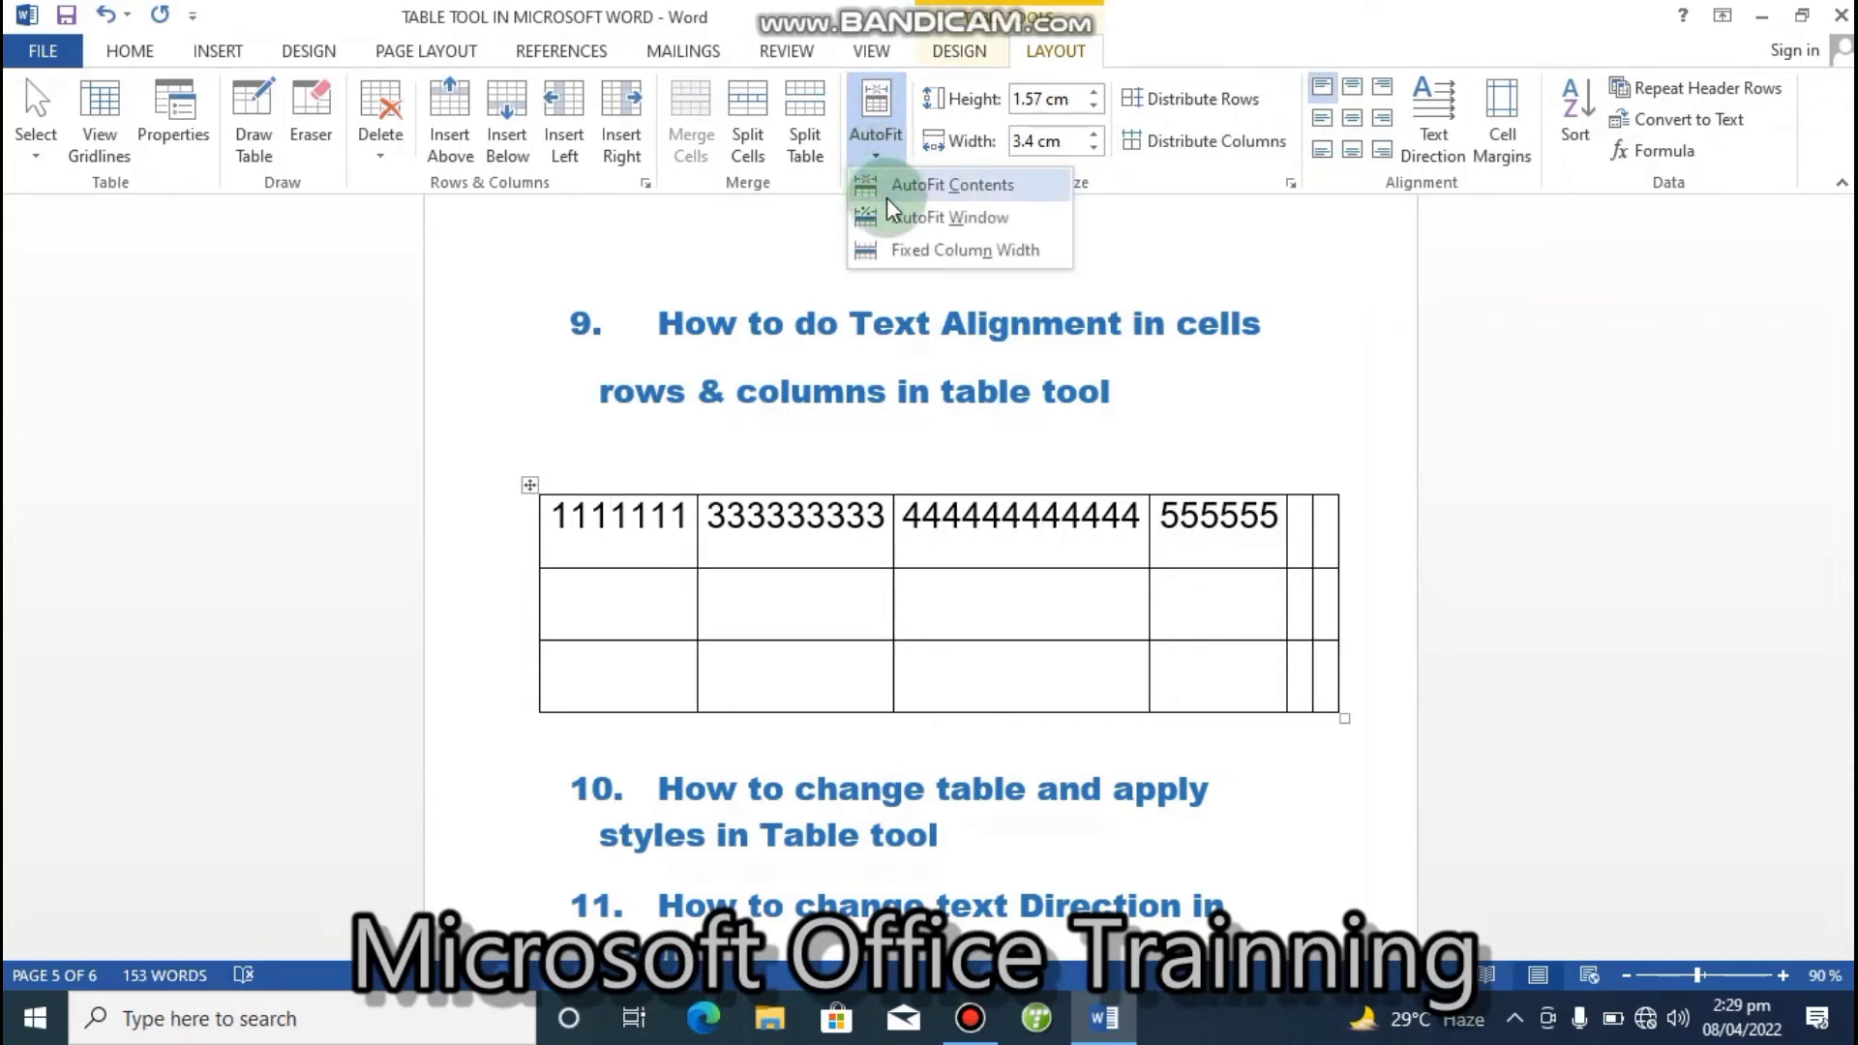
left_click(903, 218)
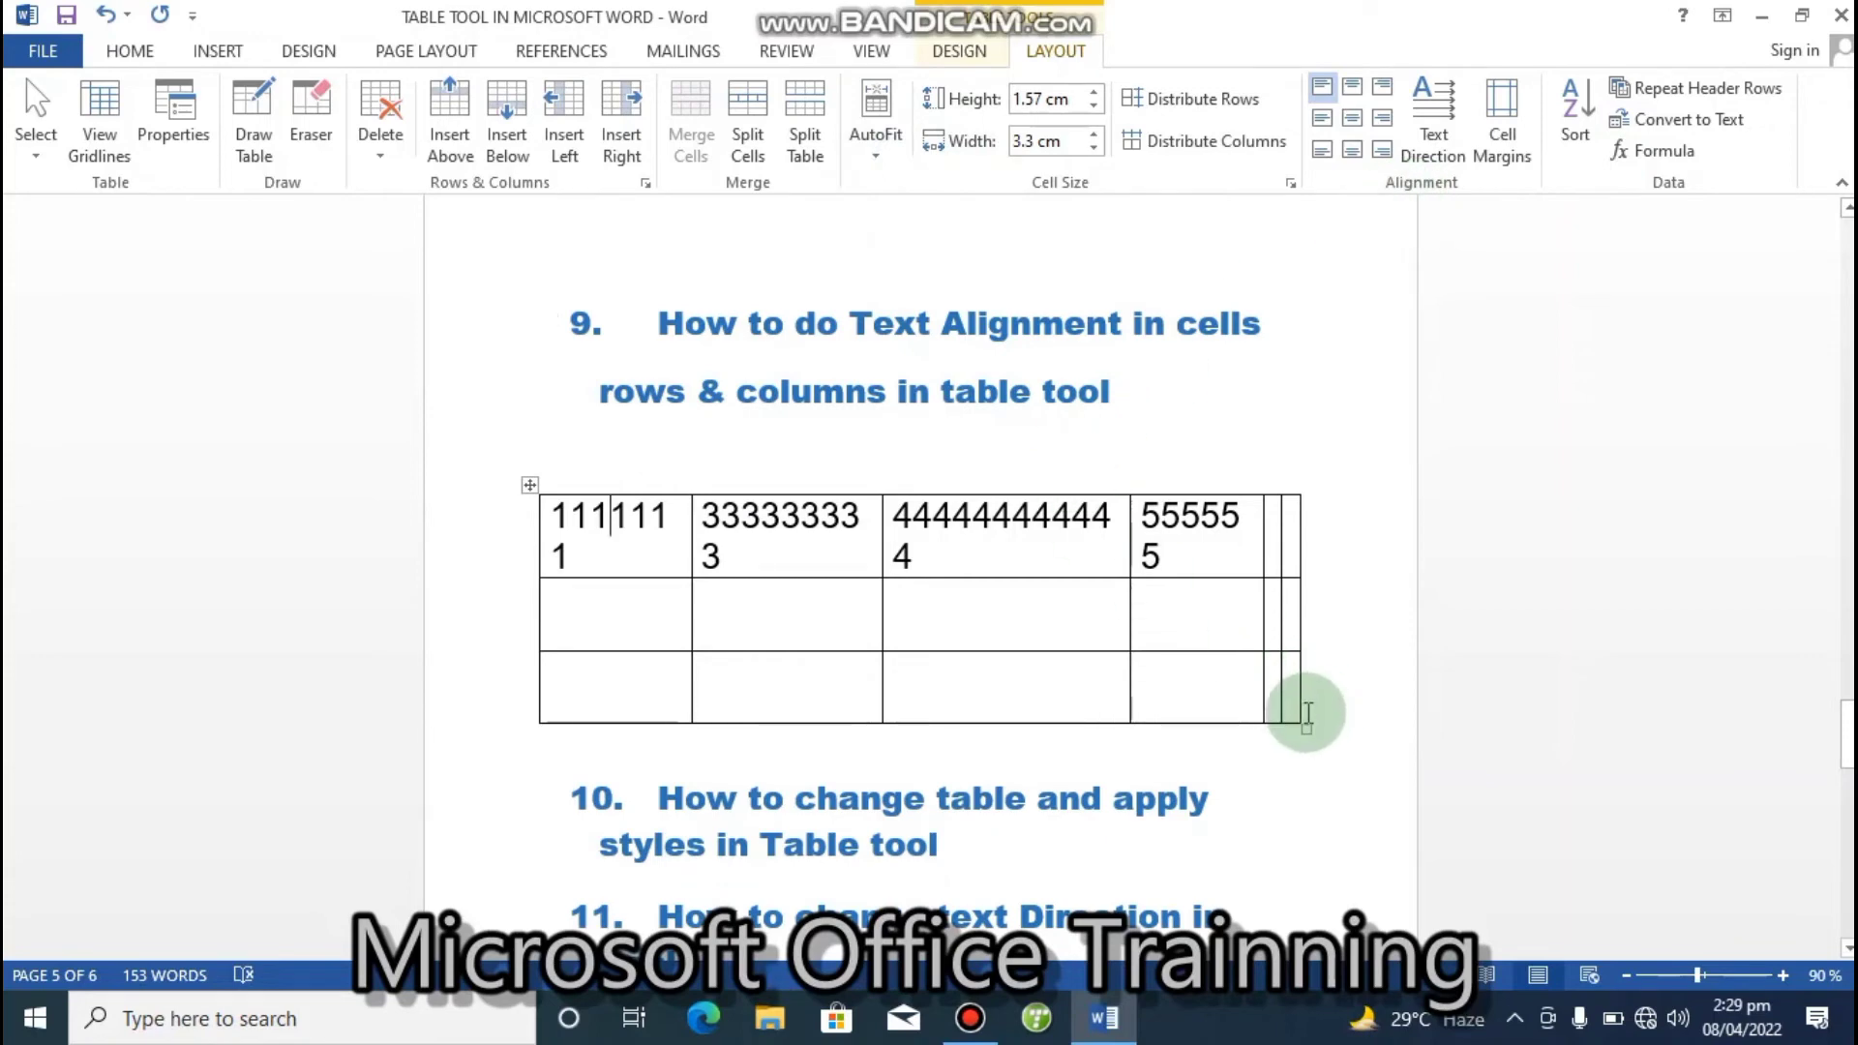
left_click_drag(1306, 707, 1376, 748)
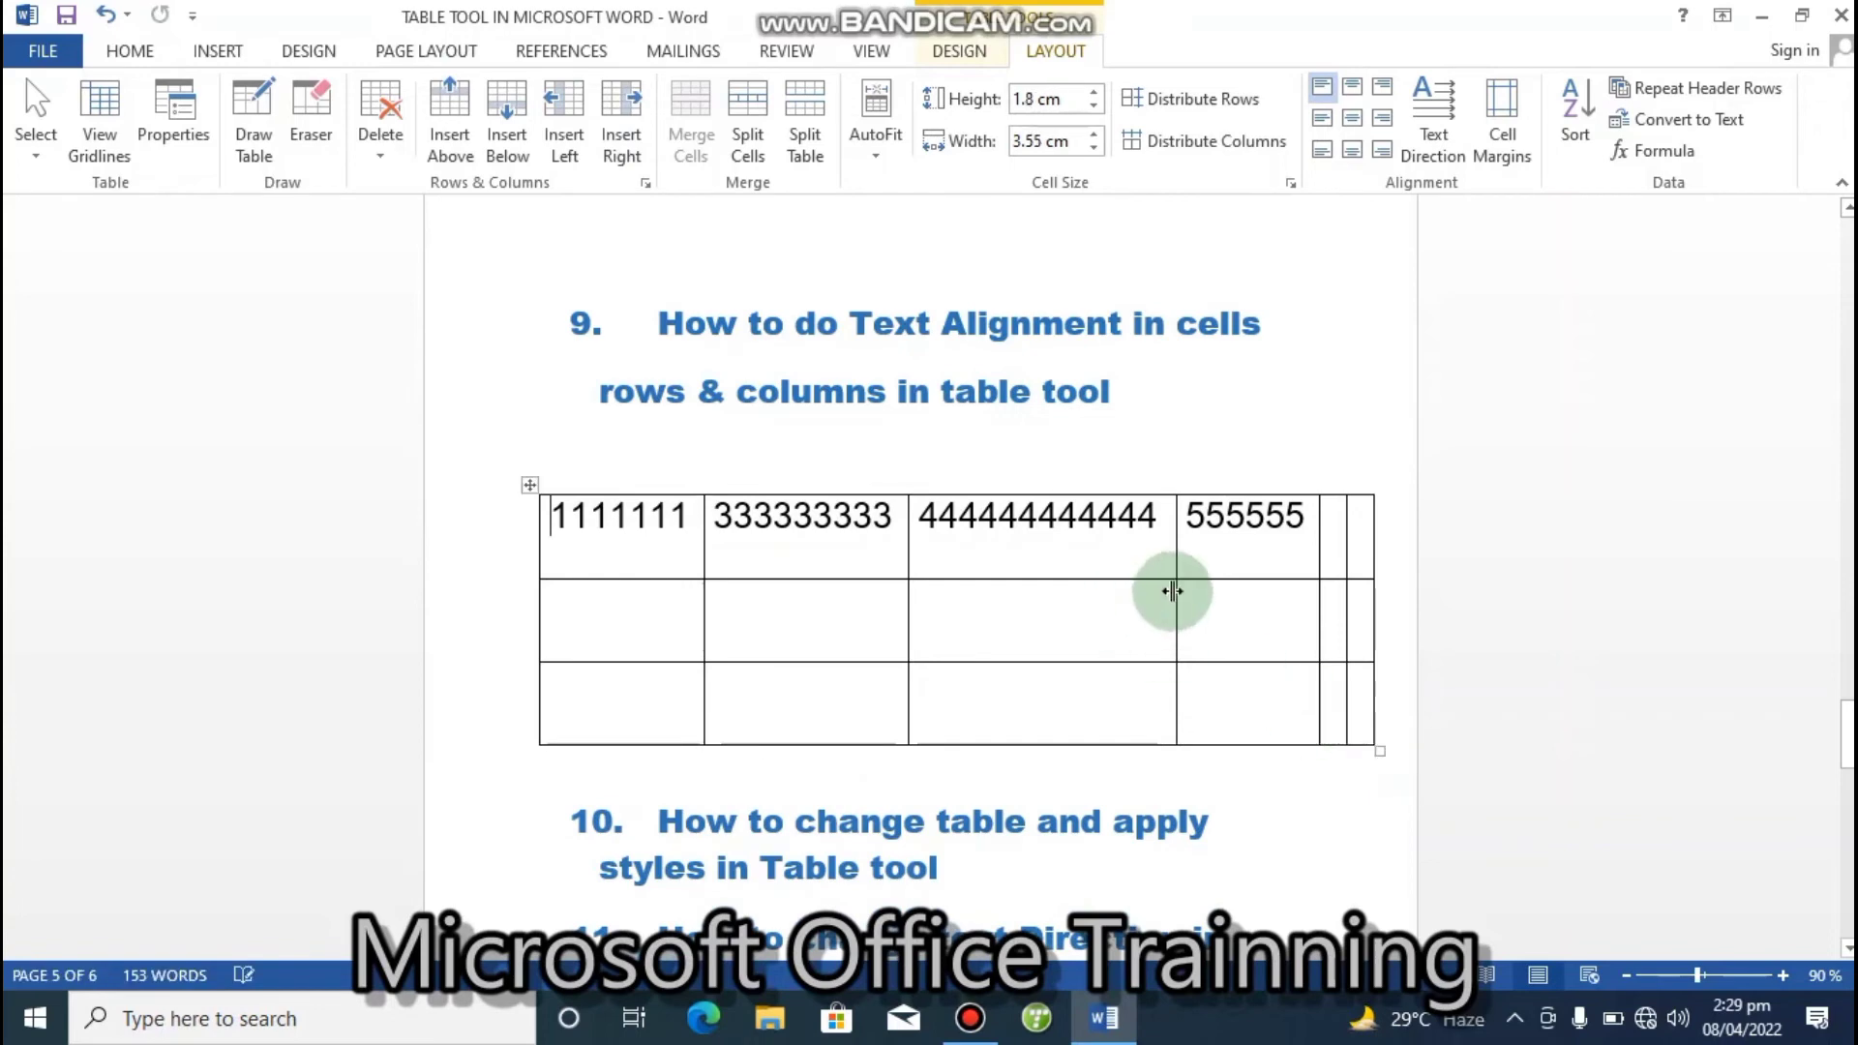
- Align the first top-row cell's text to the top center and shorten it to 111
left_click(1351, 91)
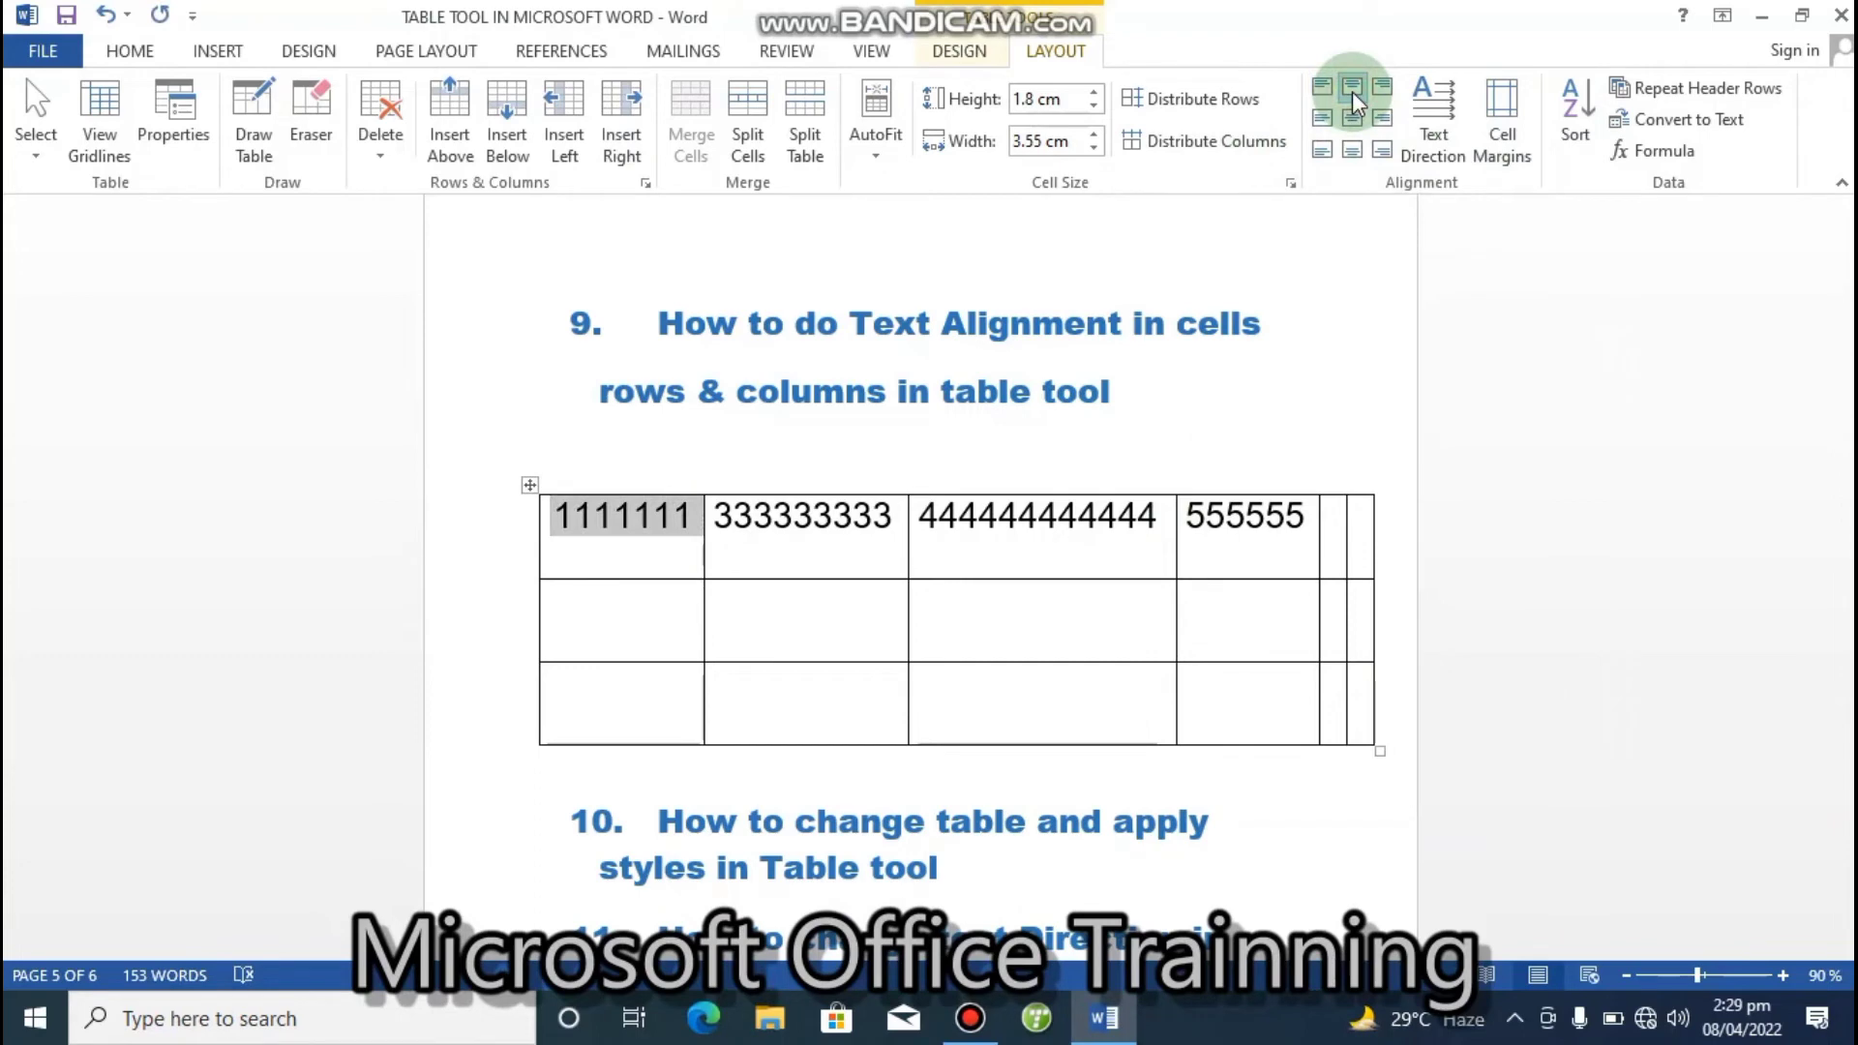
left_click(695, 521)
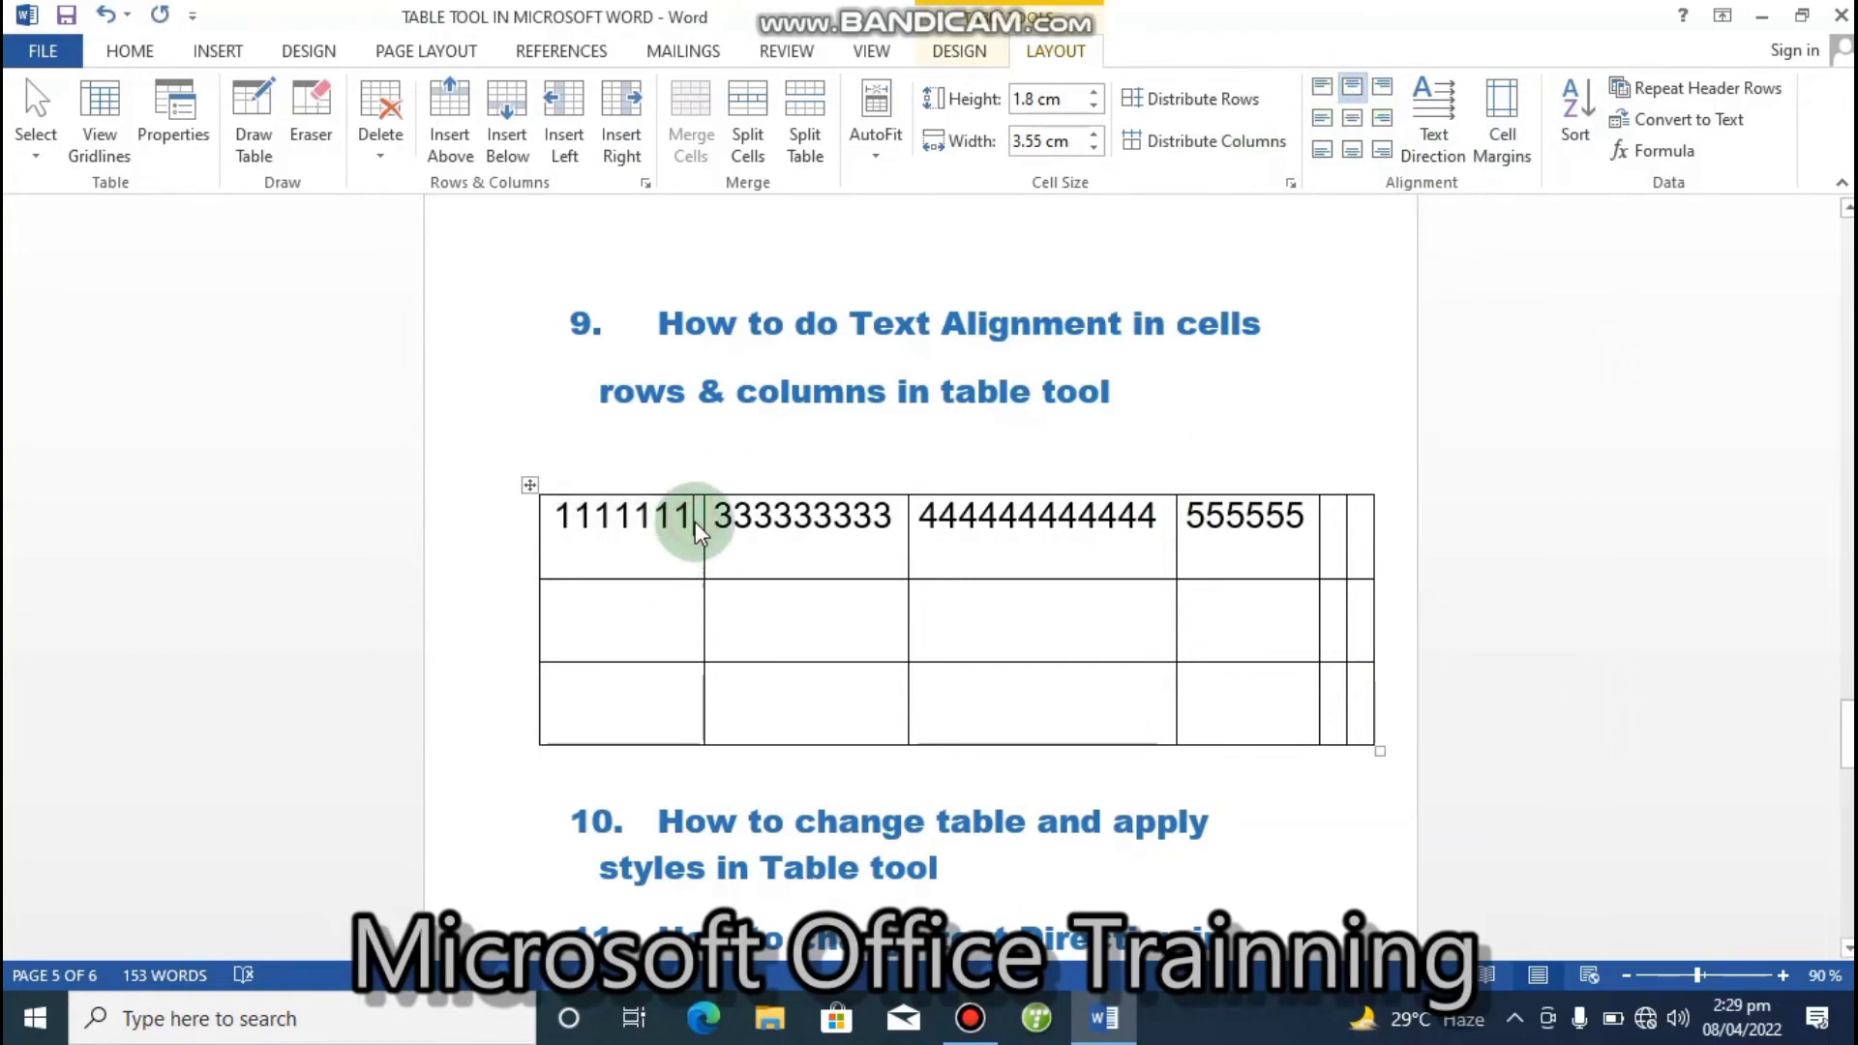
key("BackSpace")
key("BackSpace")
key("BackSpace")
key("BackSpace")
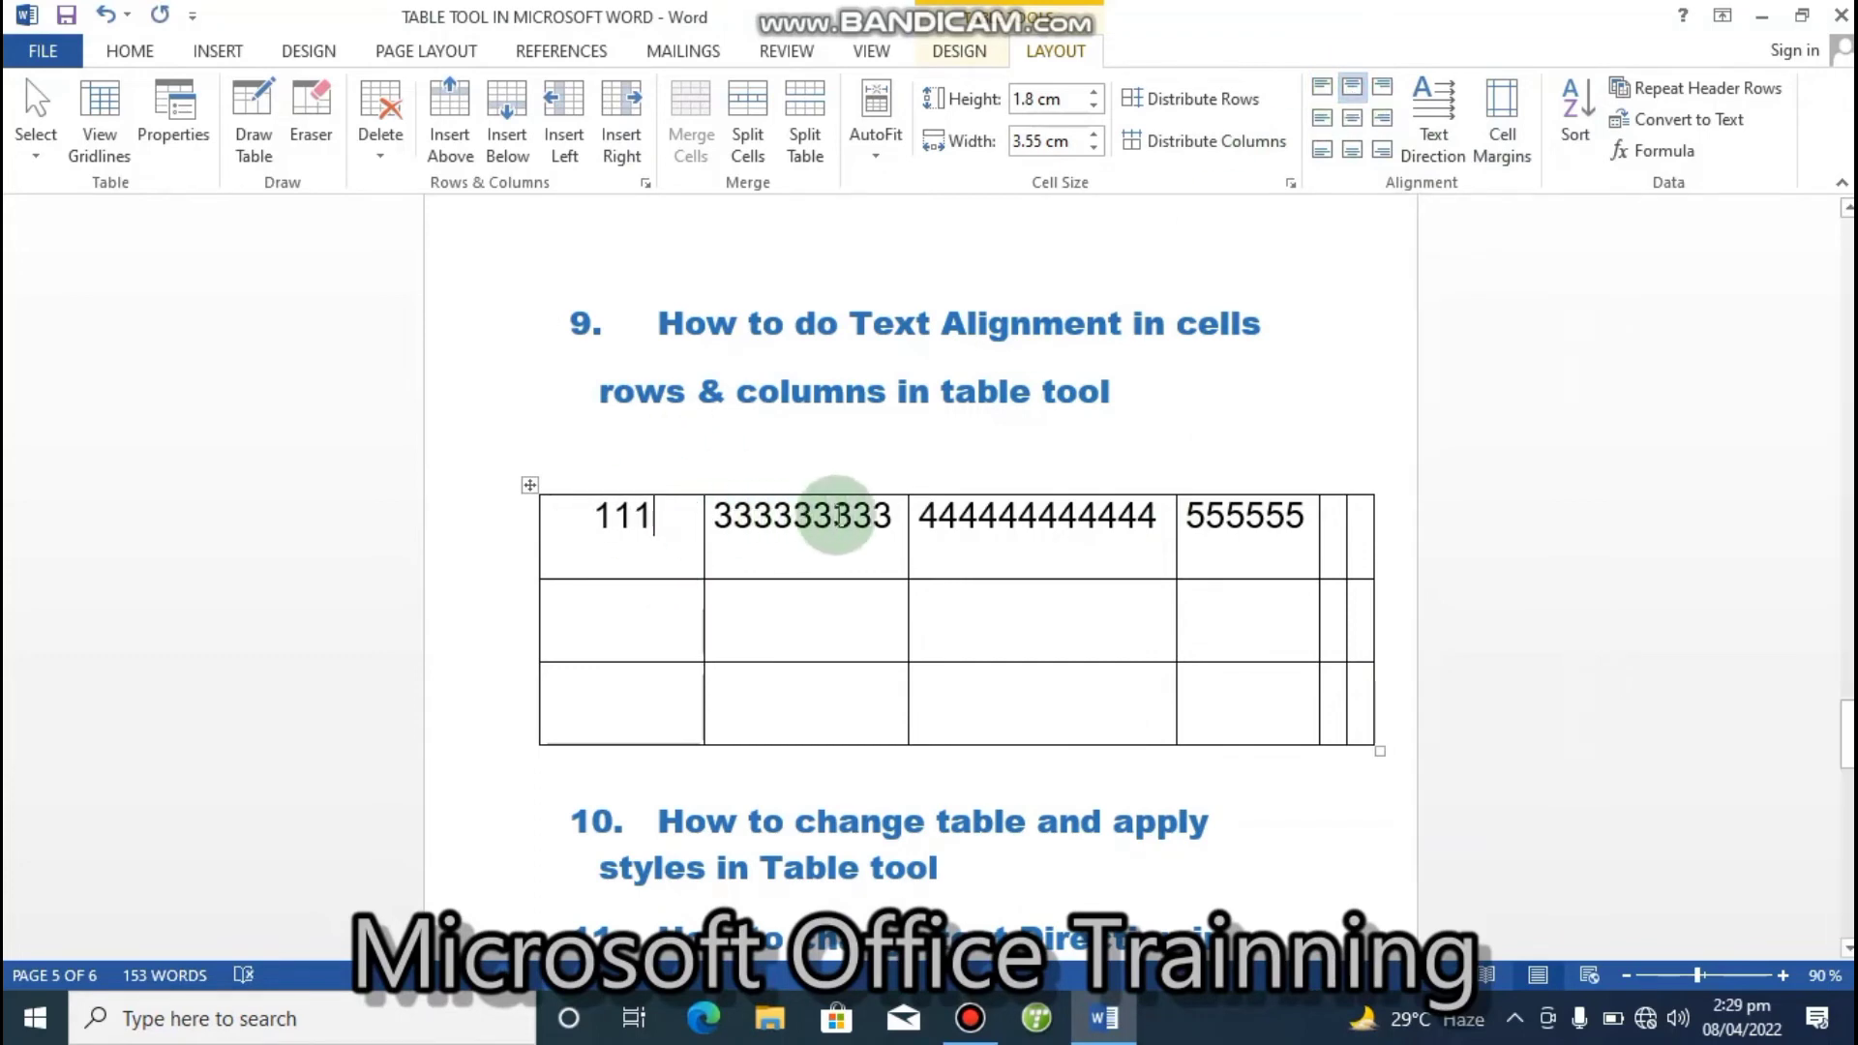
- Shorten the numbers in the second, third and fourth cells of the top row to 3, 4 and 555
left_click(837, 516)
key("BackSpace")
key("BackSpace")
key("BackSpace")
key("BackSpace")
key("BackSpace")
key("BackSpace")
key("BackSpace")
key("BackSpace")
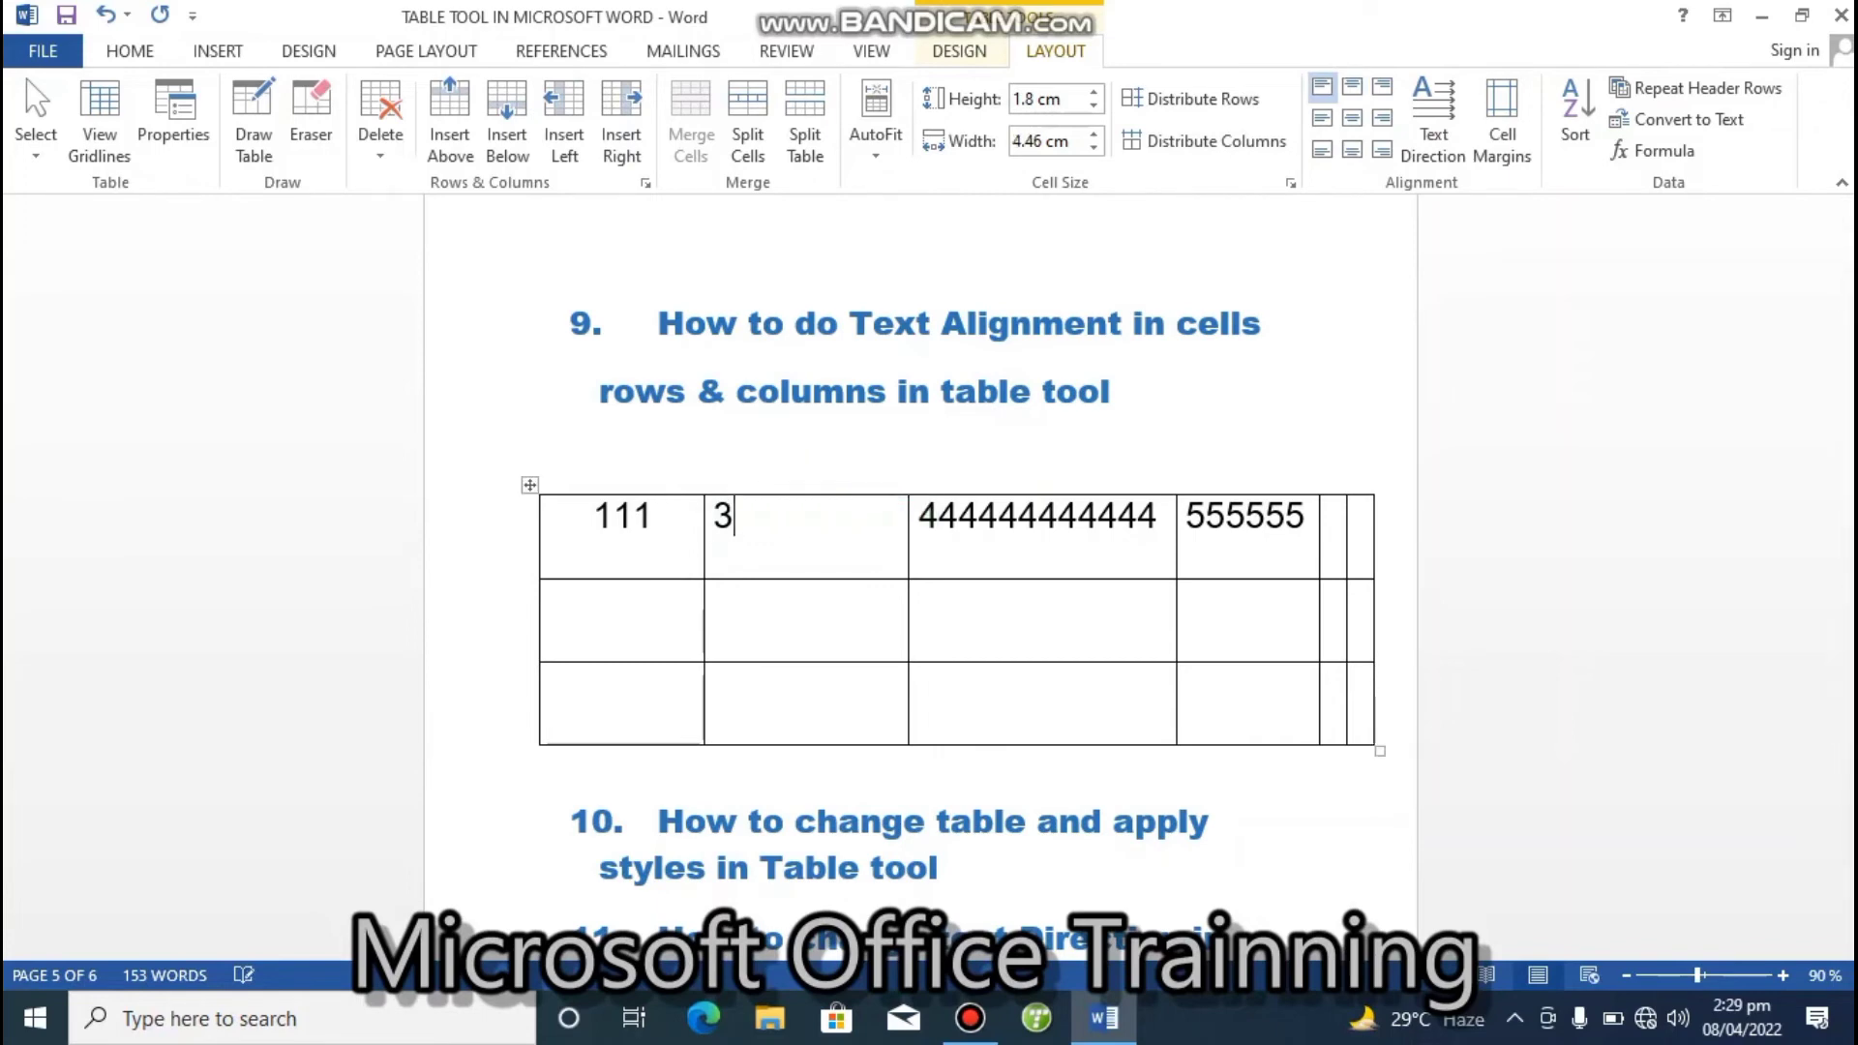
left_click(1158, 516)
key("BackSpace")
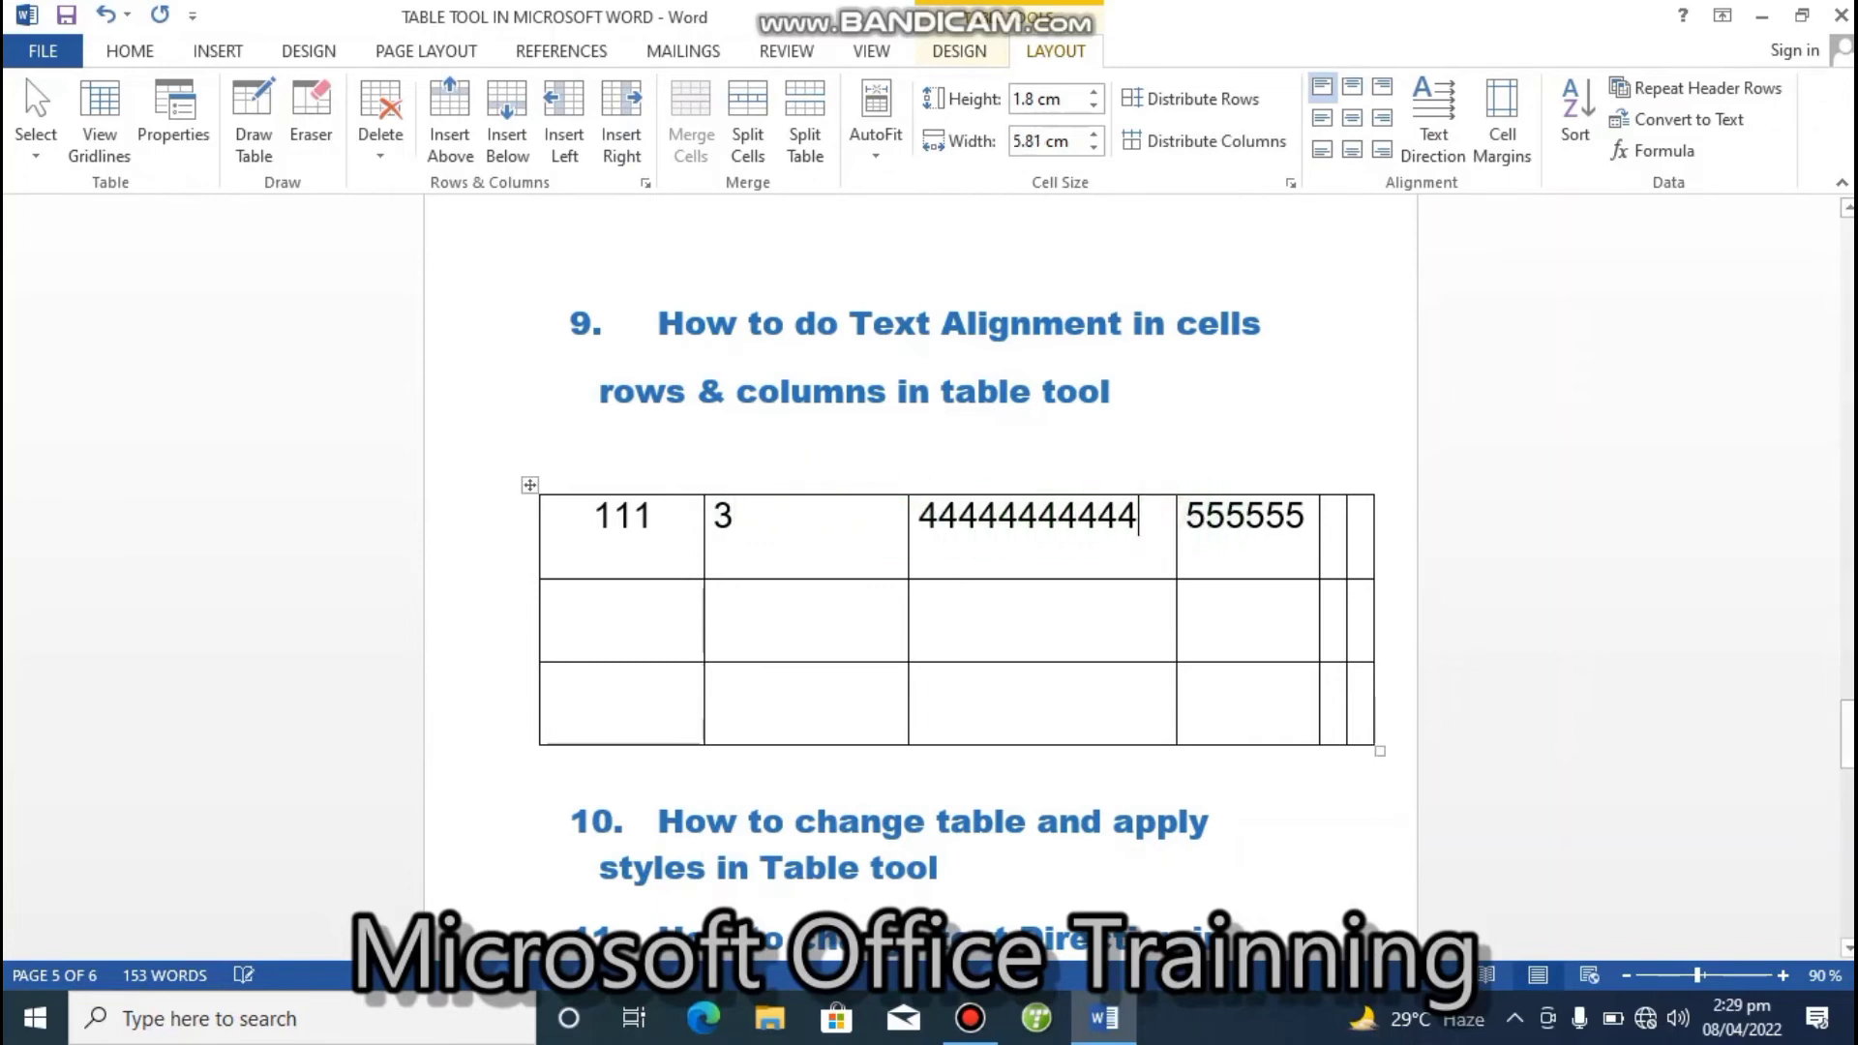
key("BackSpace")
key("BackSpace")
key("BackSpace")
key("BackSpace")
key("BackSpace")
key("BackSpace")
key("BackSpace")
key("BackSpace")
key("BackSpace")
key("BackSpace")
left_click(1305, 520)
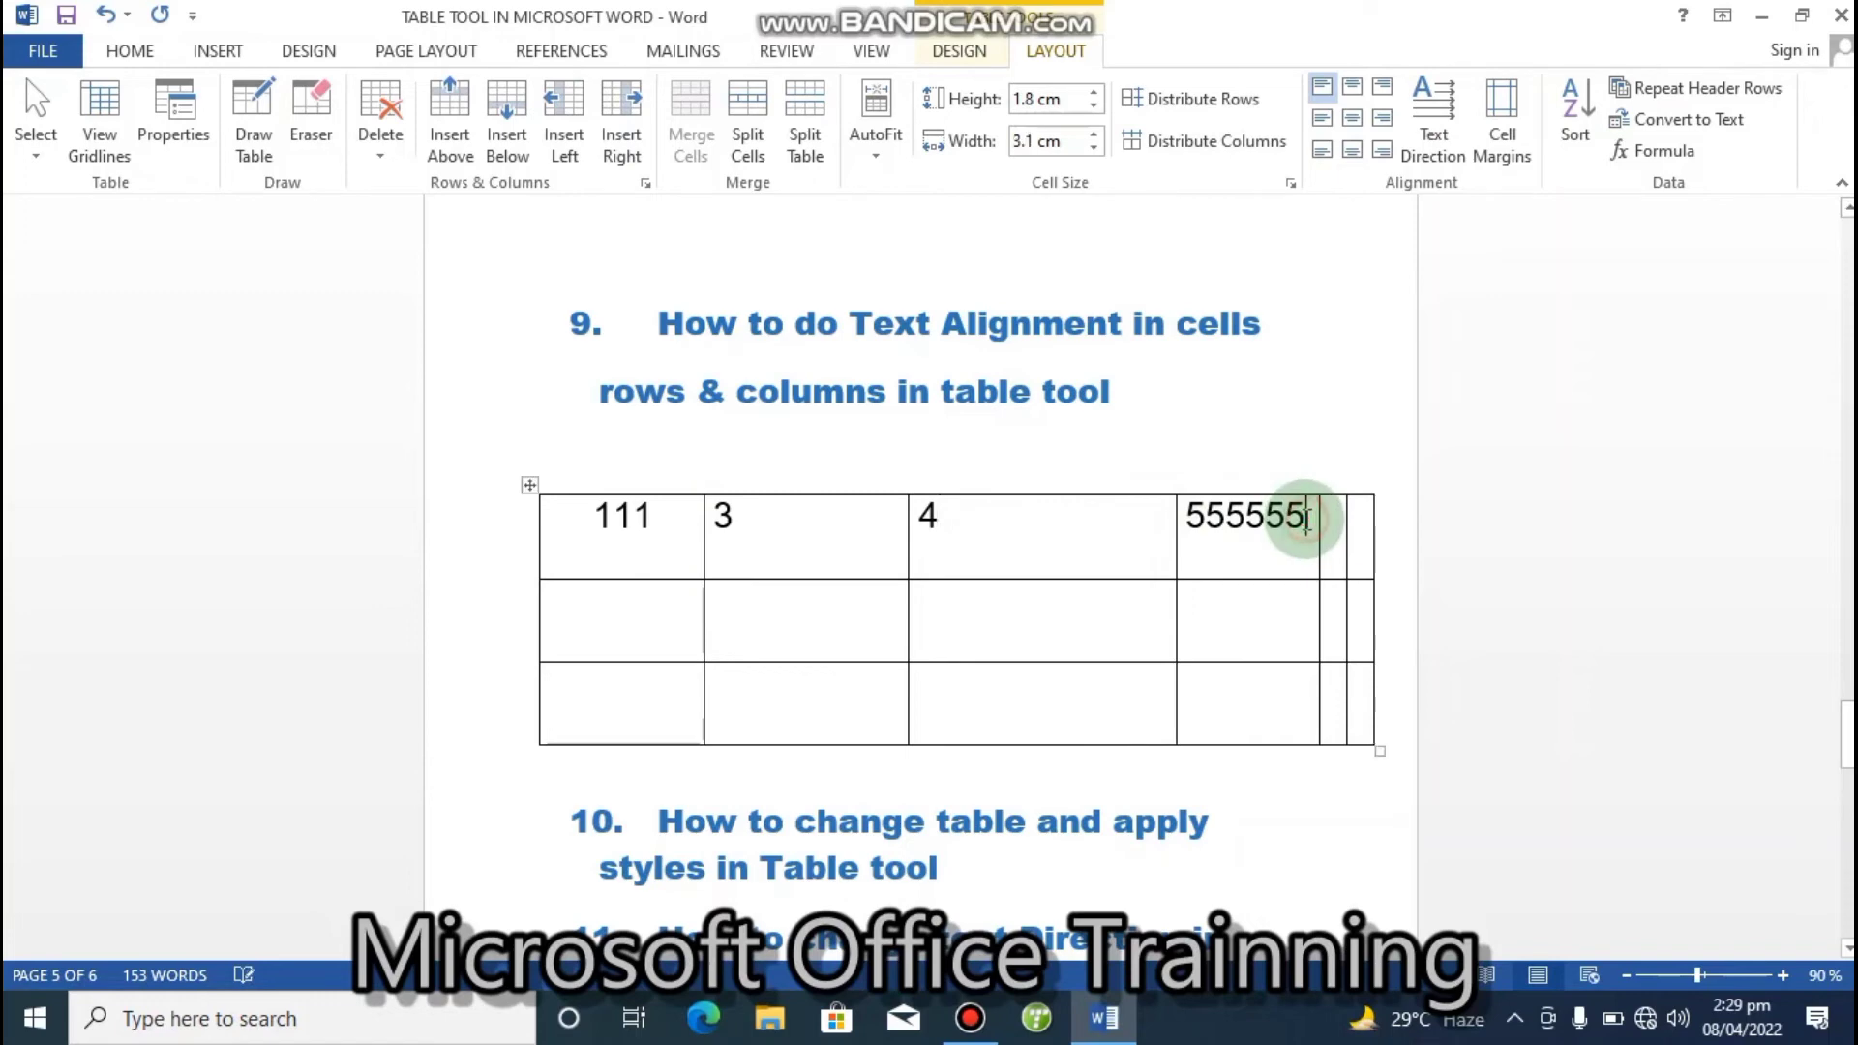
key("BackSpace")
key("BackSpace")
key("BackSpace")
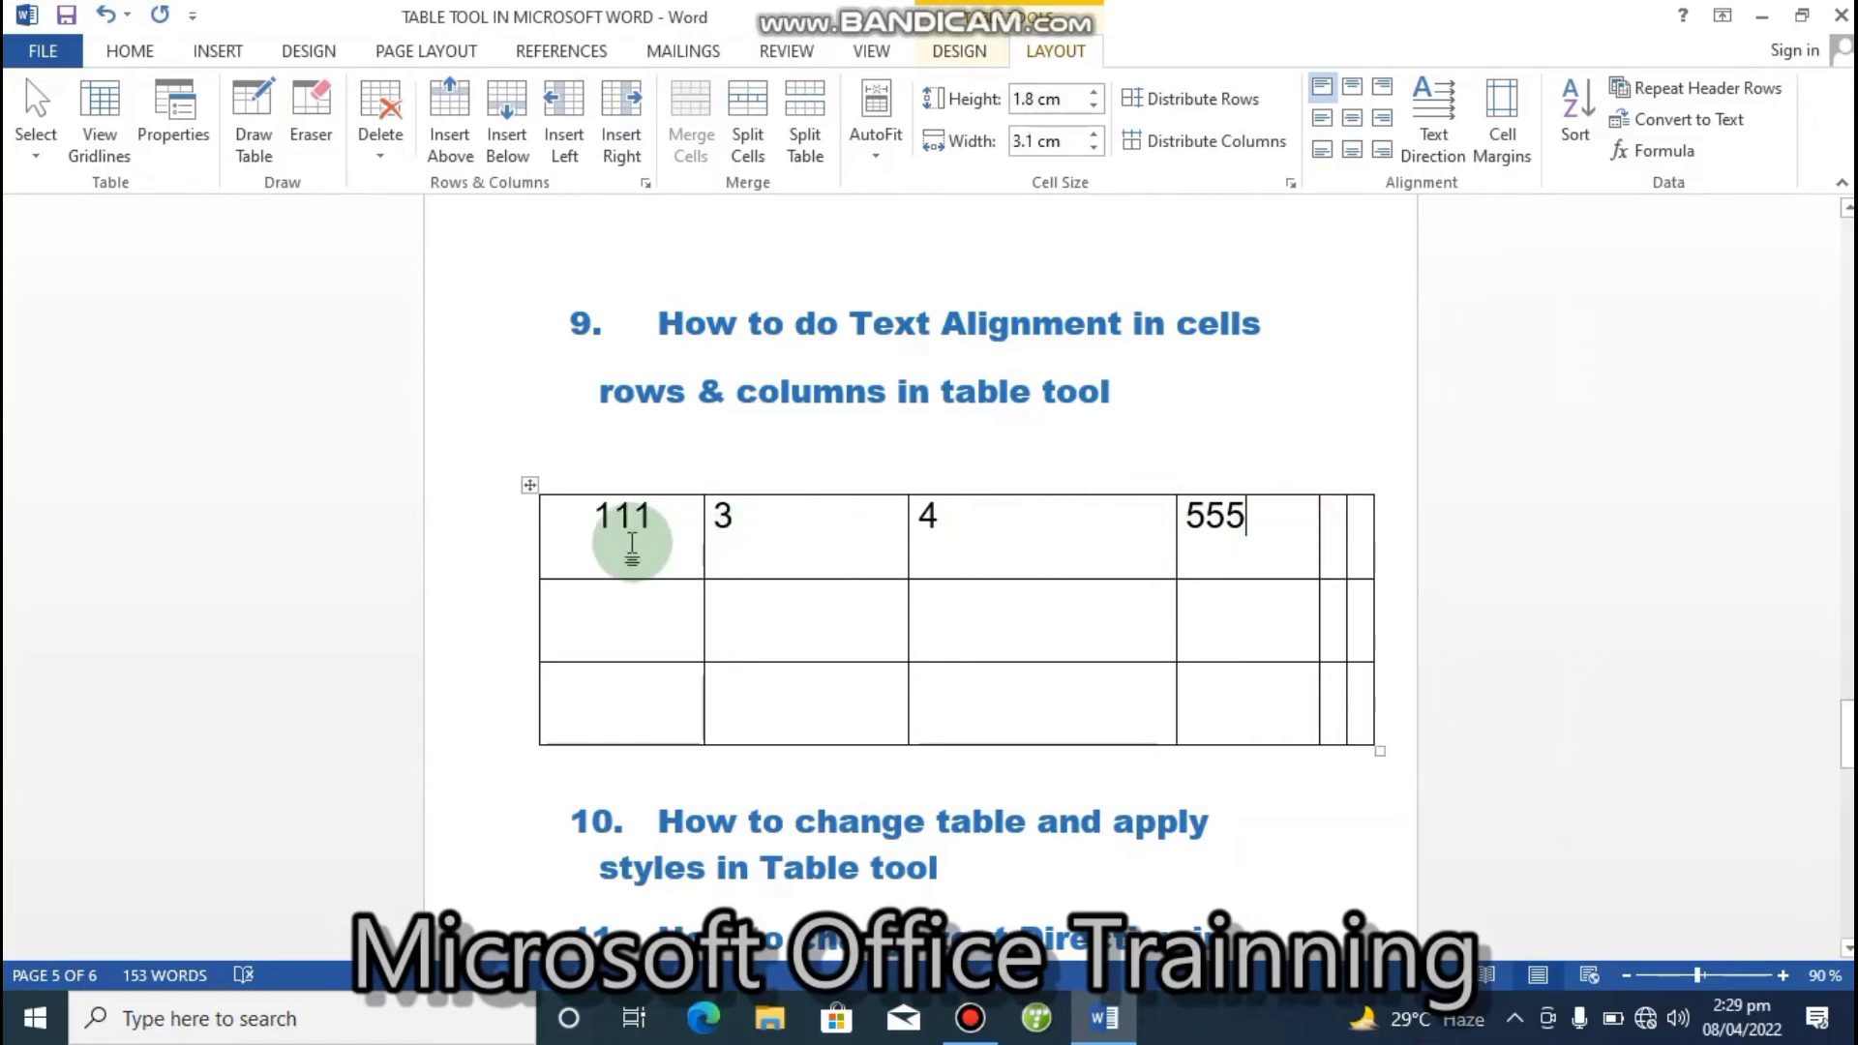
- Select the whole table and apply Align Top Center, Align Top Right, Align Center and finally Align Bottom Center
left_click(531, 486)
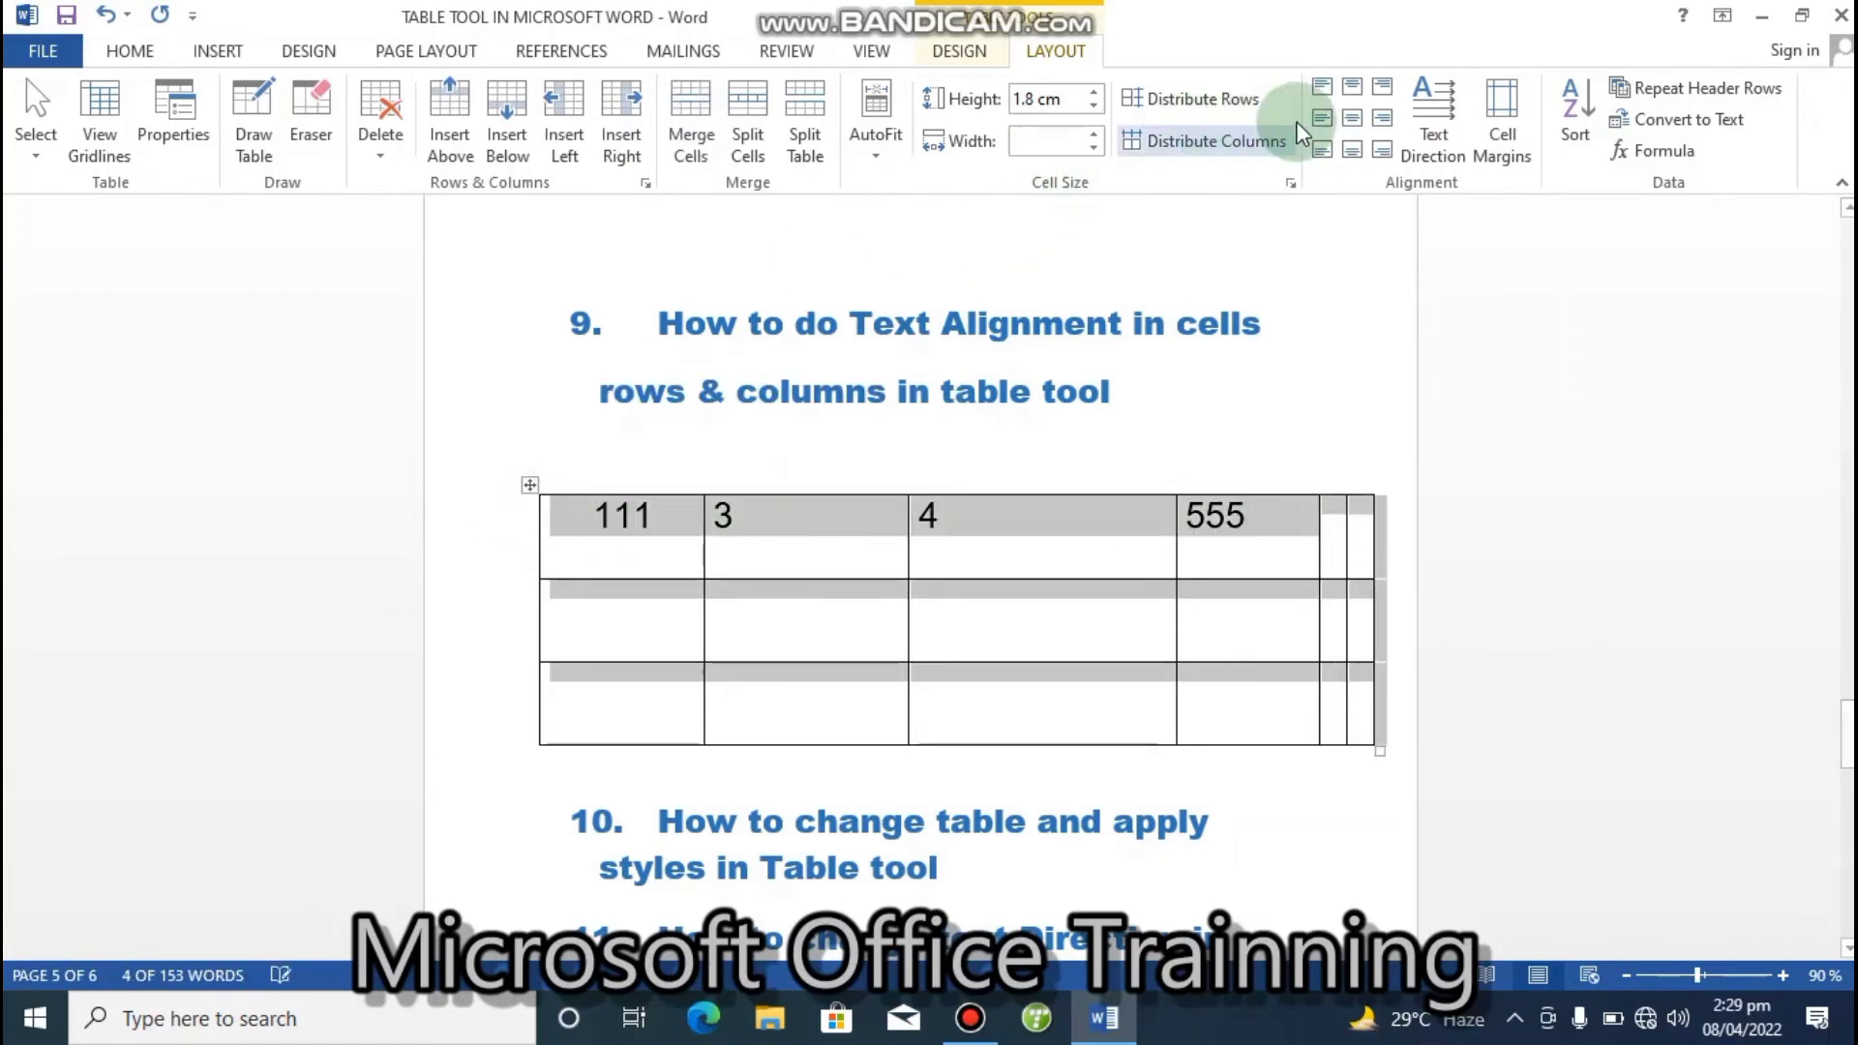
left_click(1354, 89)
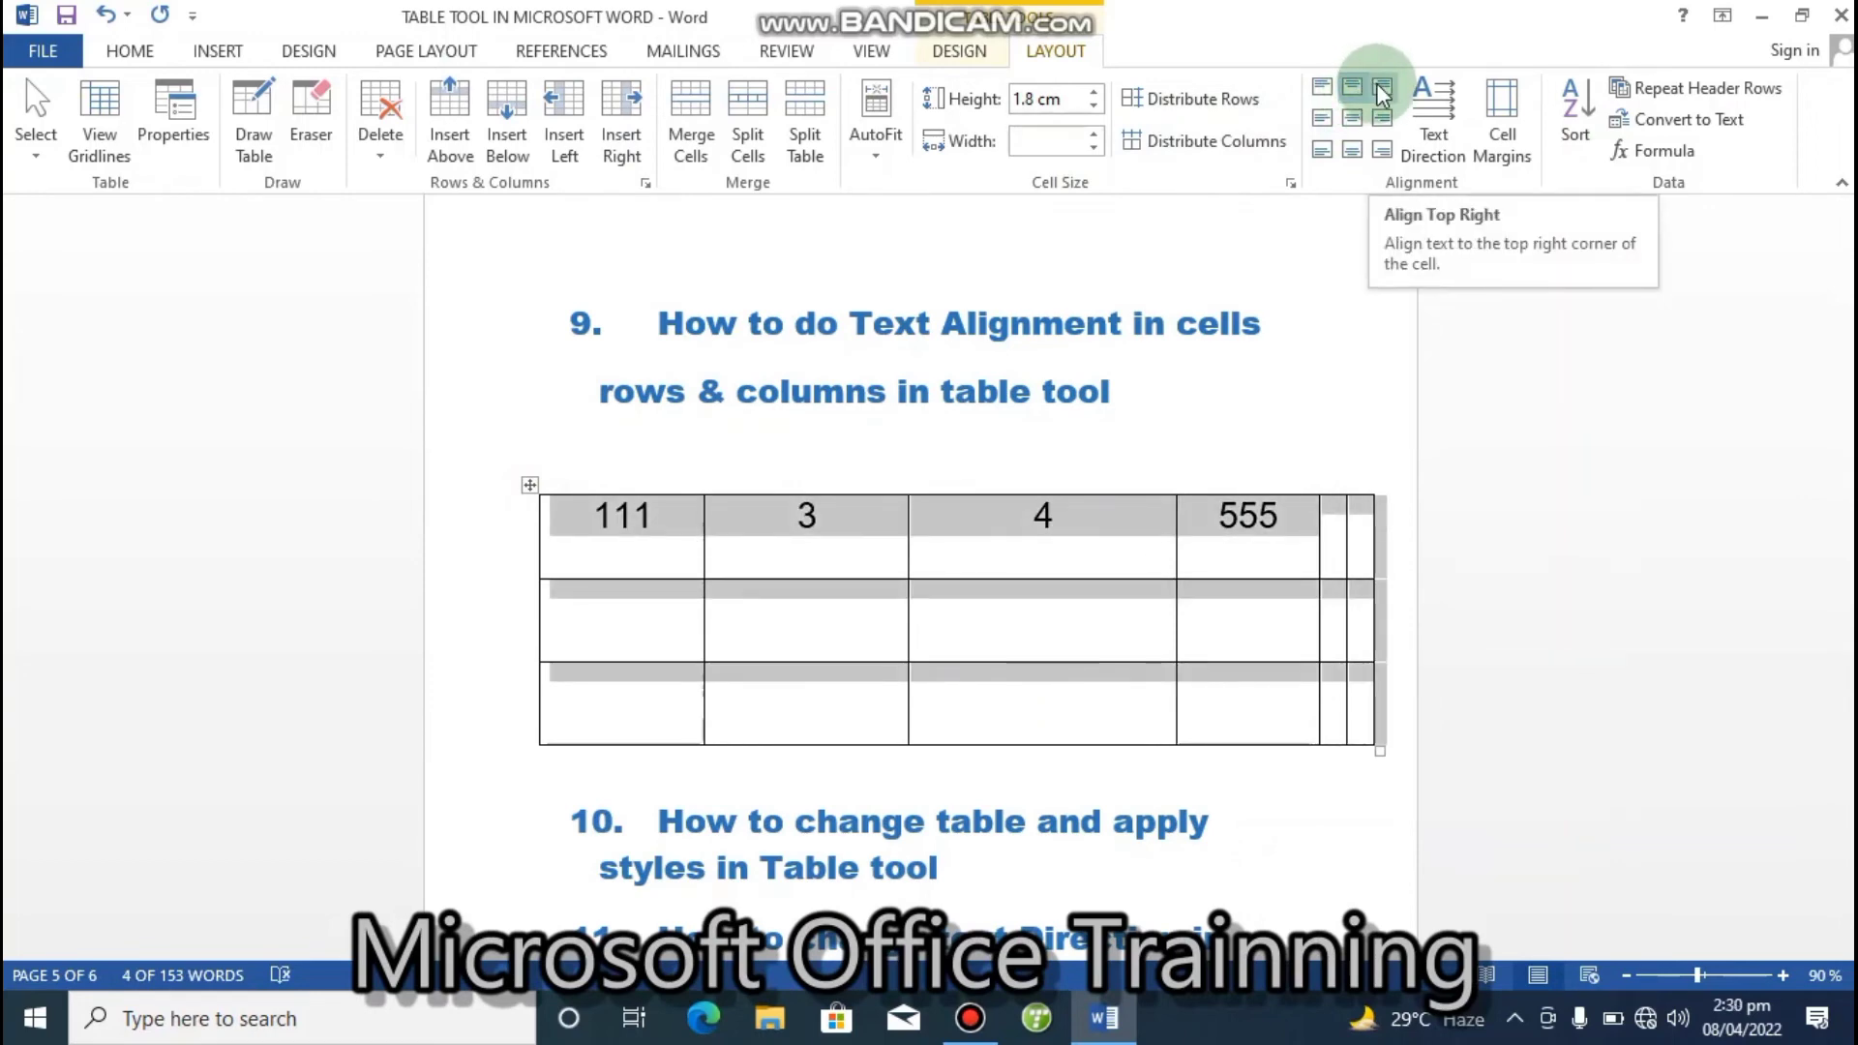
left_click(1378, 87)
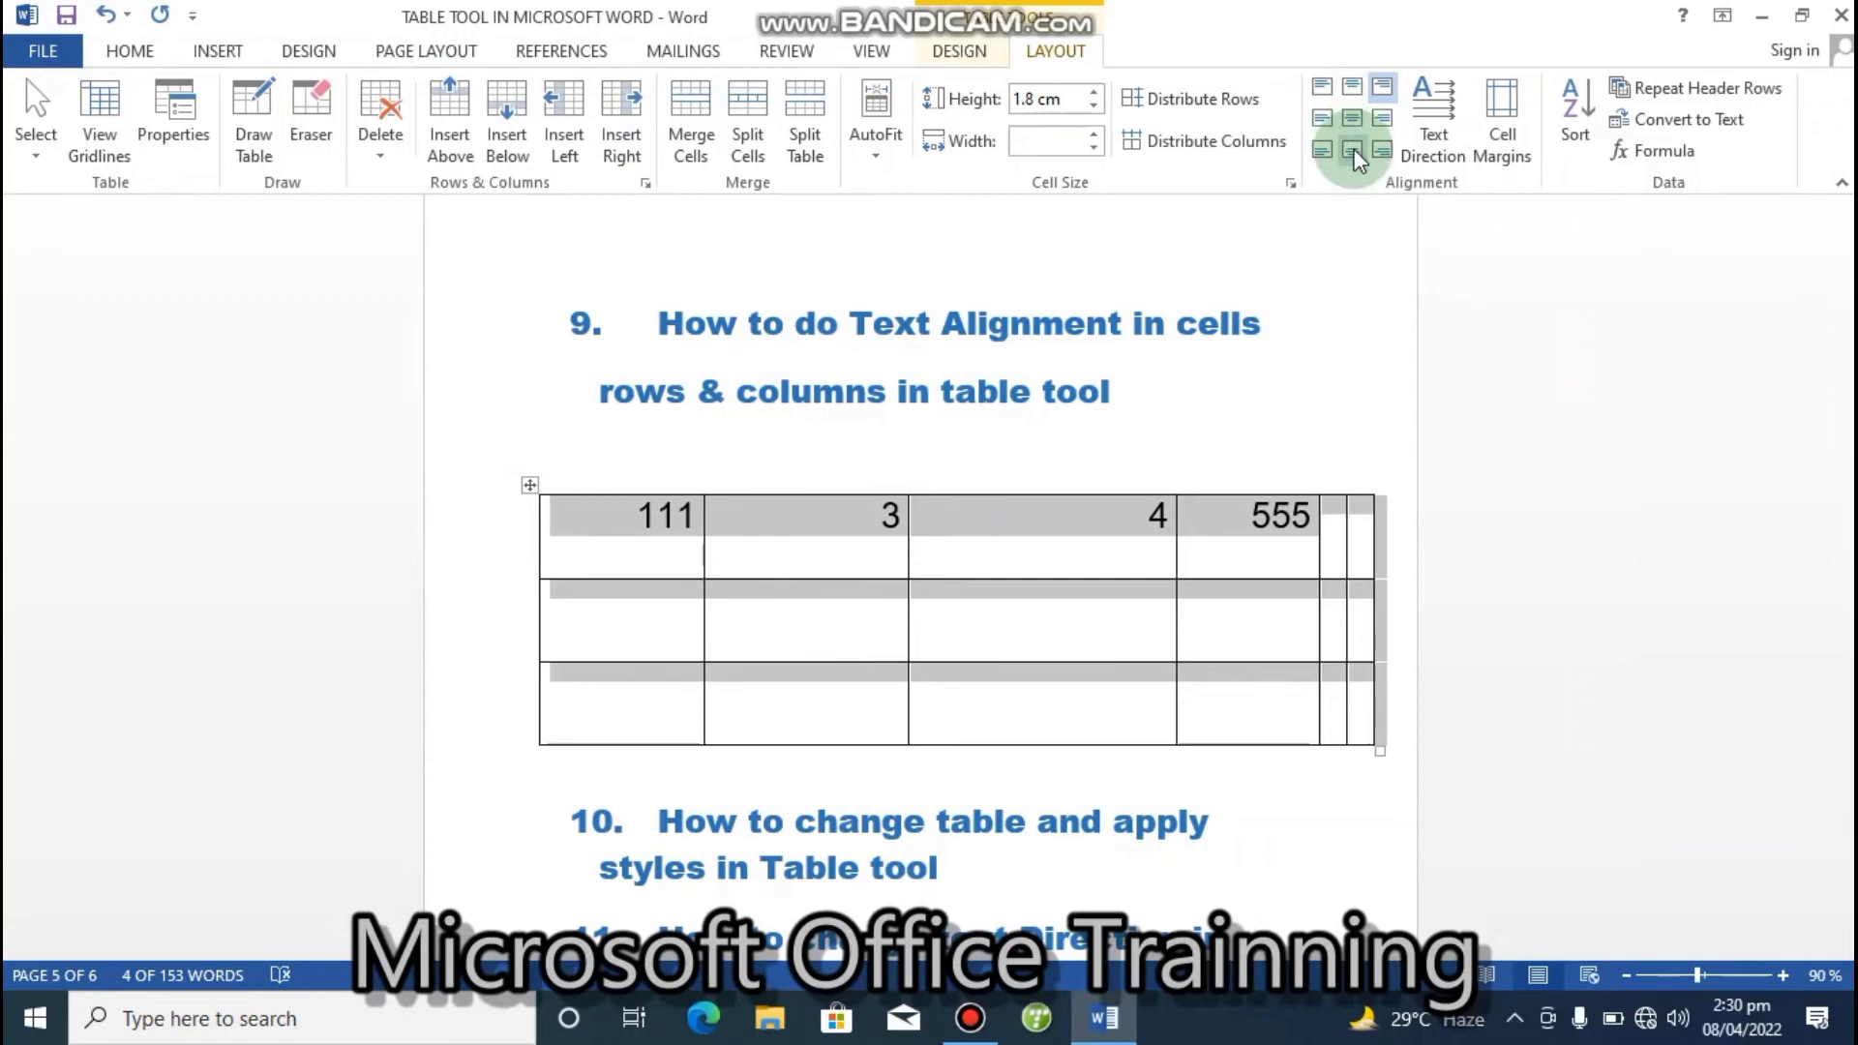
left_click(1351, 120)
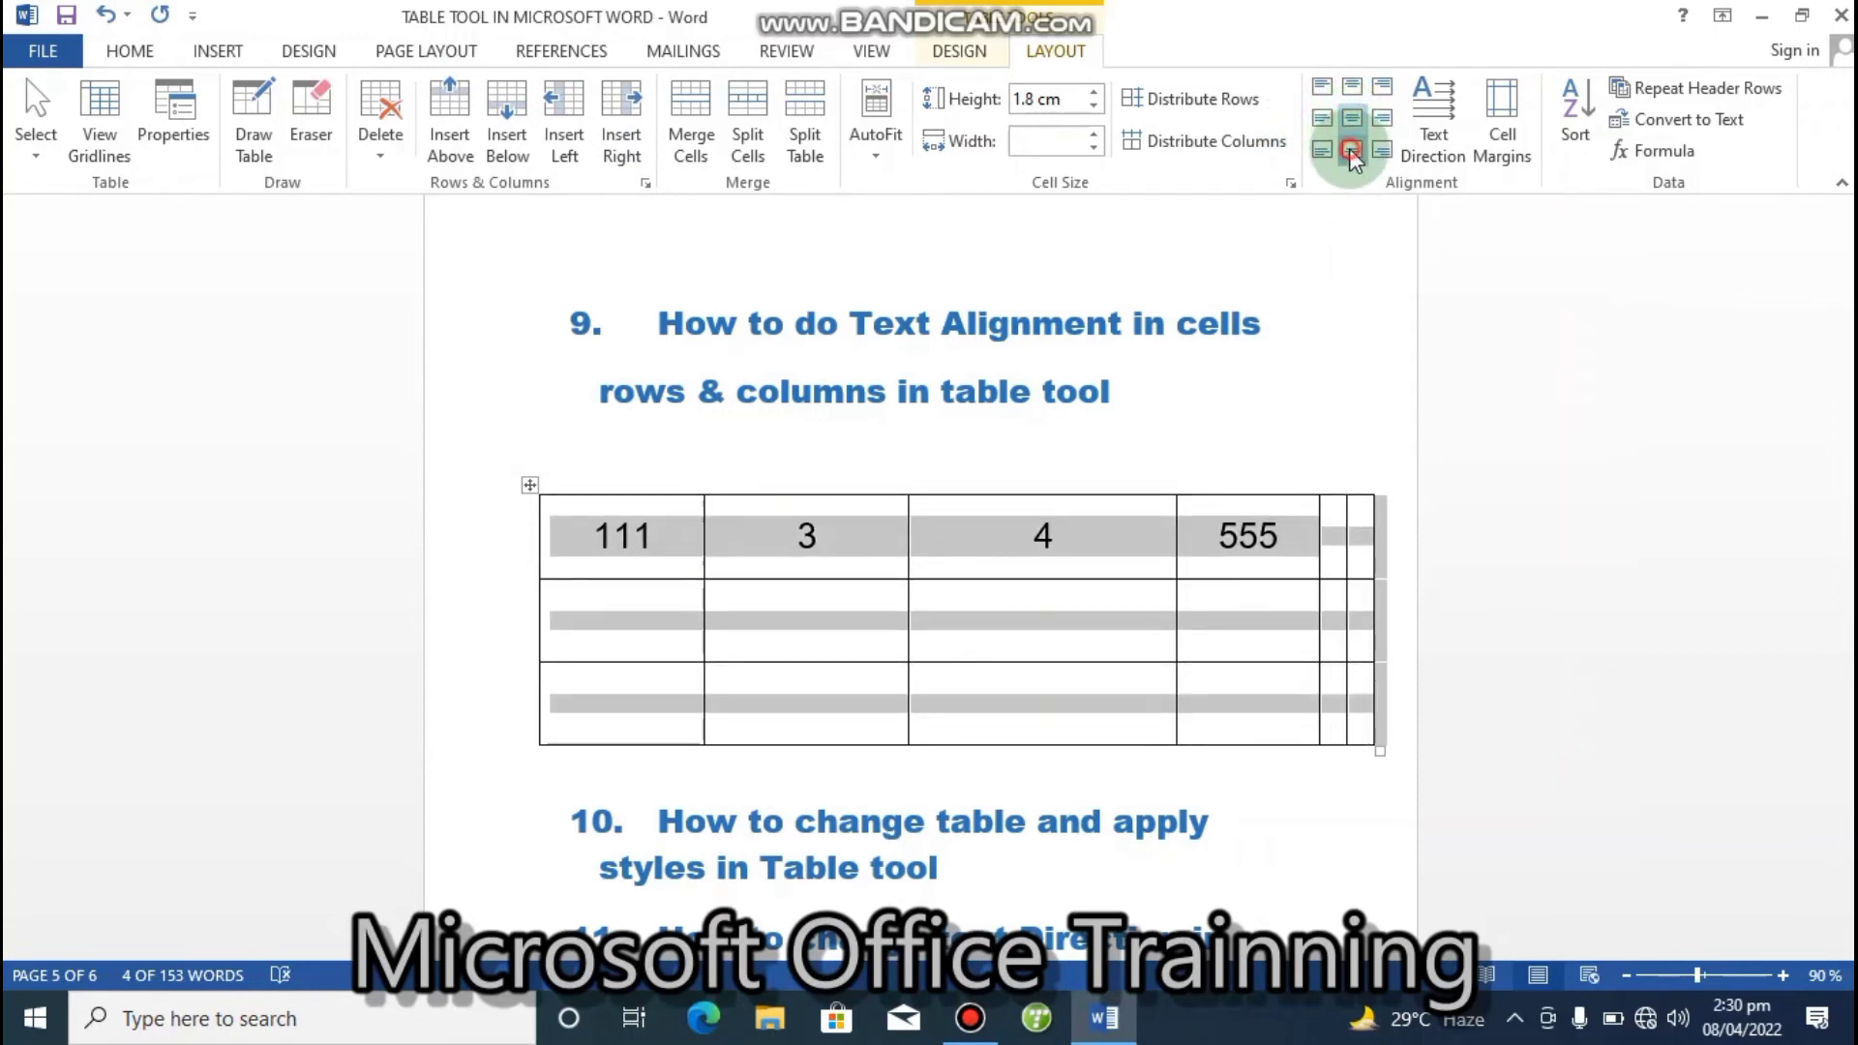
left_click(1352, 150)
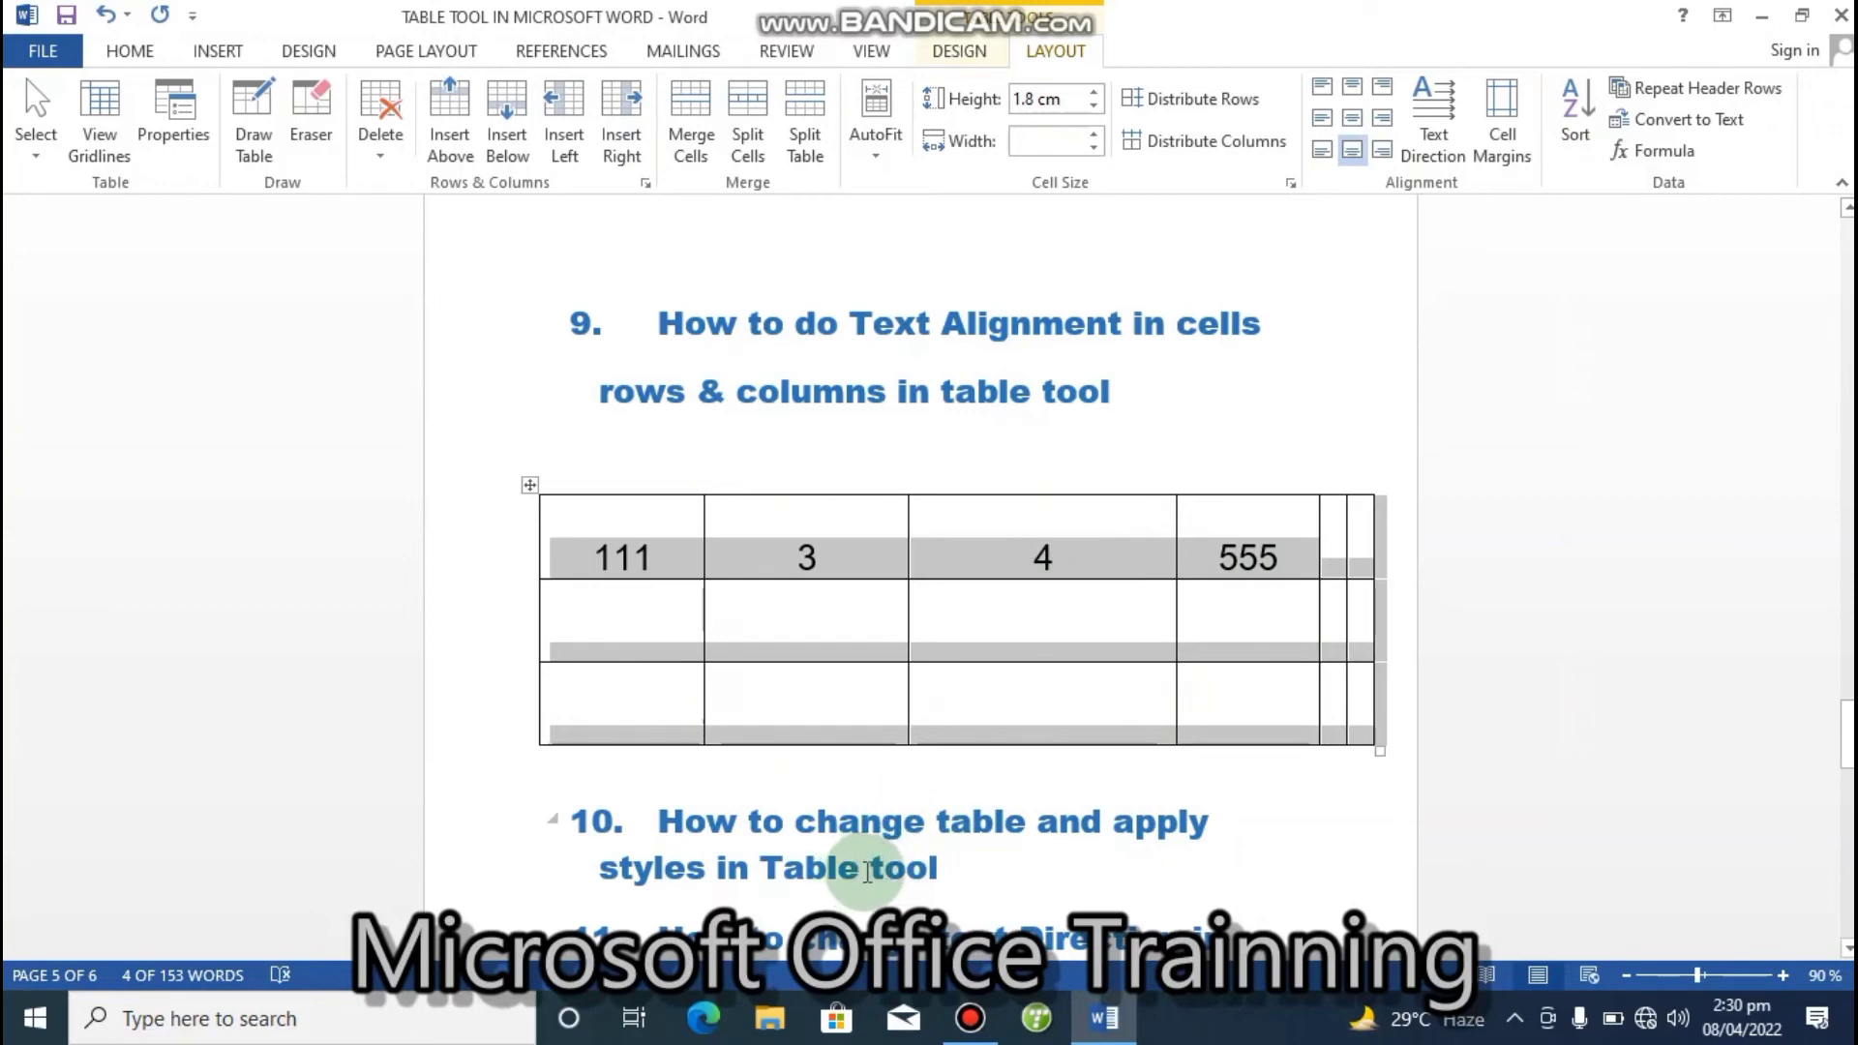
- Cycle the whole table's text direction through its orientations, ending with the text rotated to read from top to bottom
left_click_drag(1846, 732, 1846, 750)
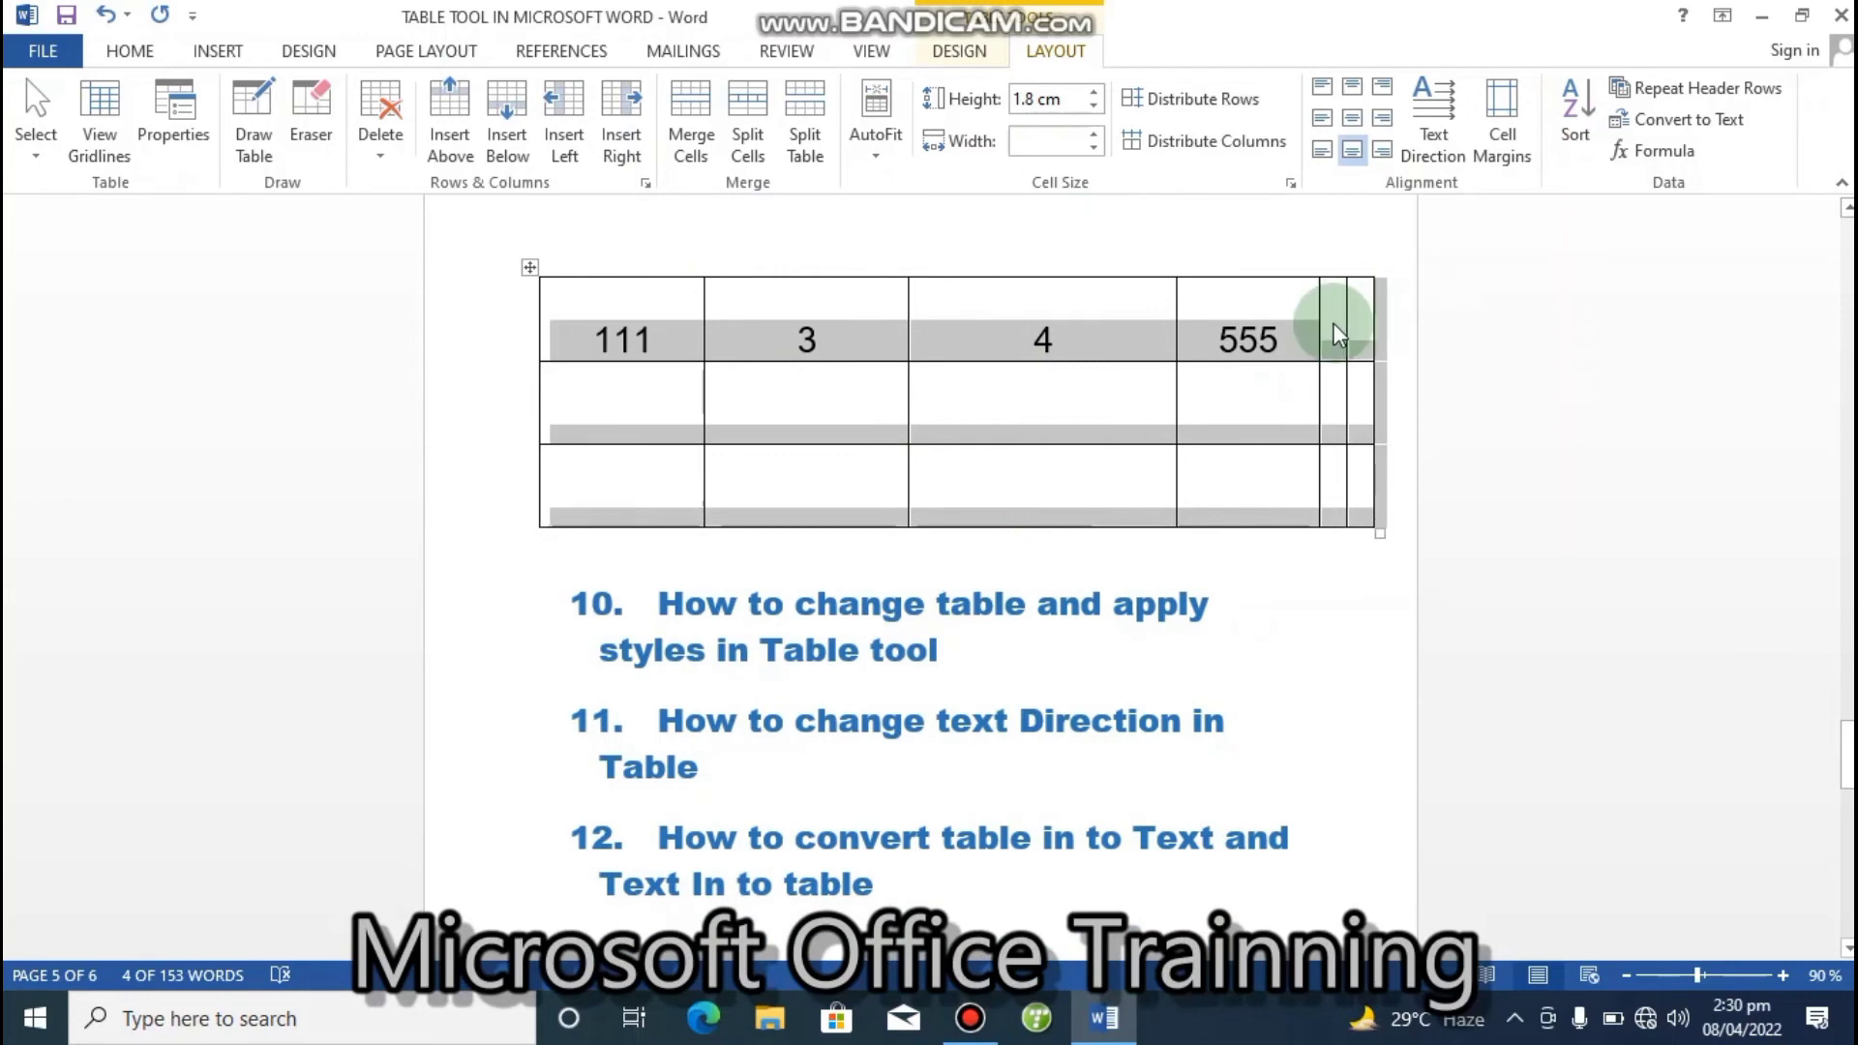
left_click(1433, 112)
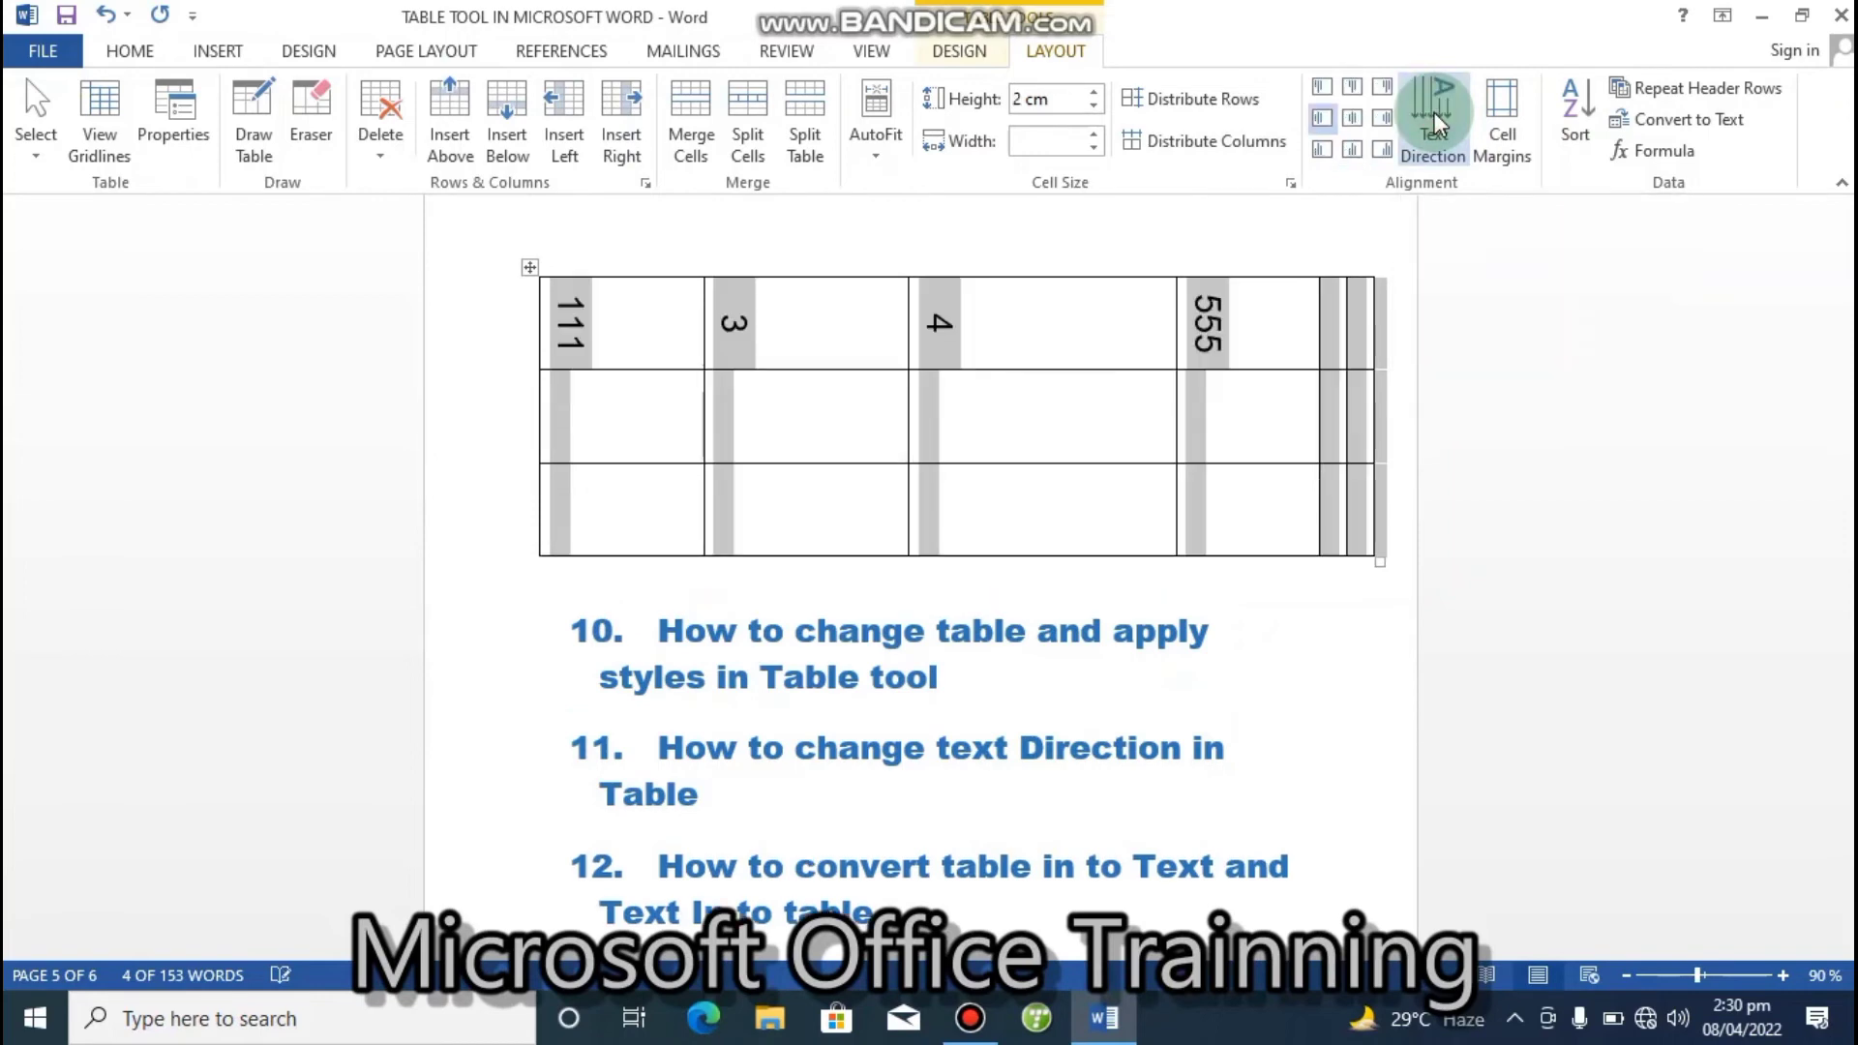
left_click(1432, 112)
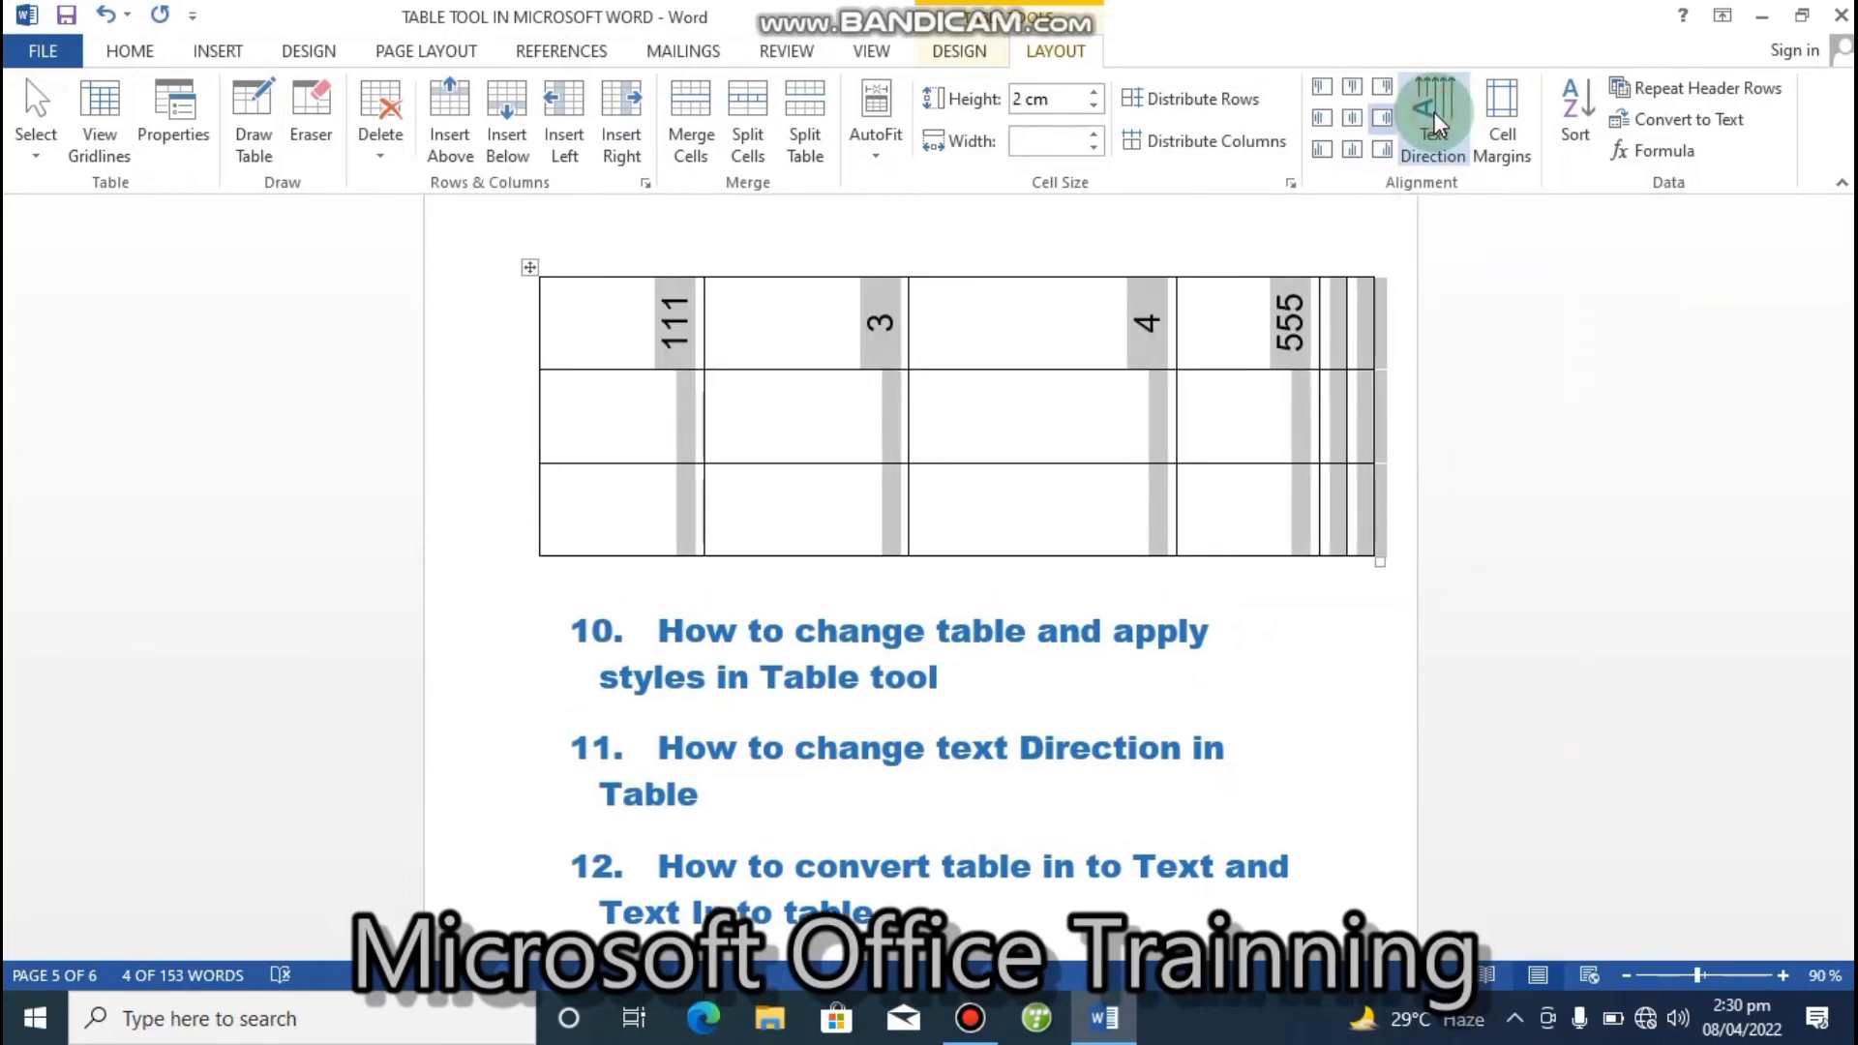
left_click(1433, 113)
left_click(1432, 113)
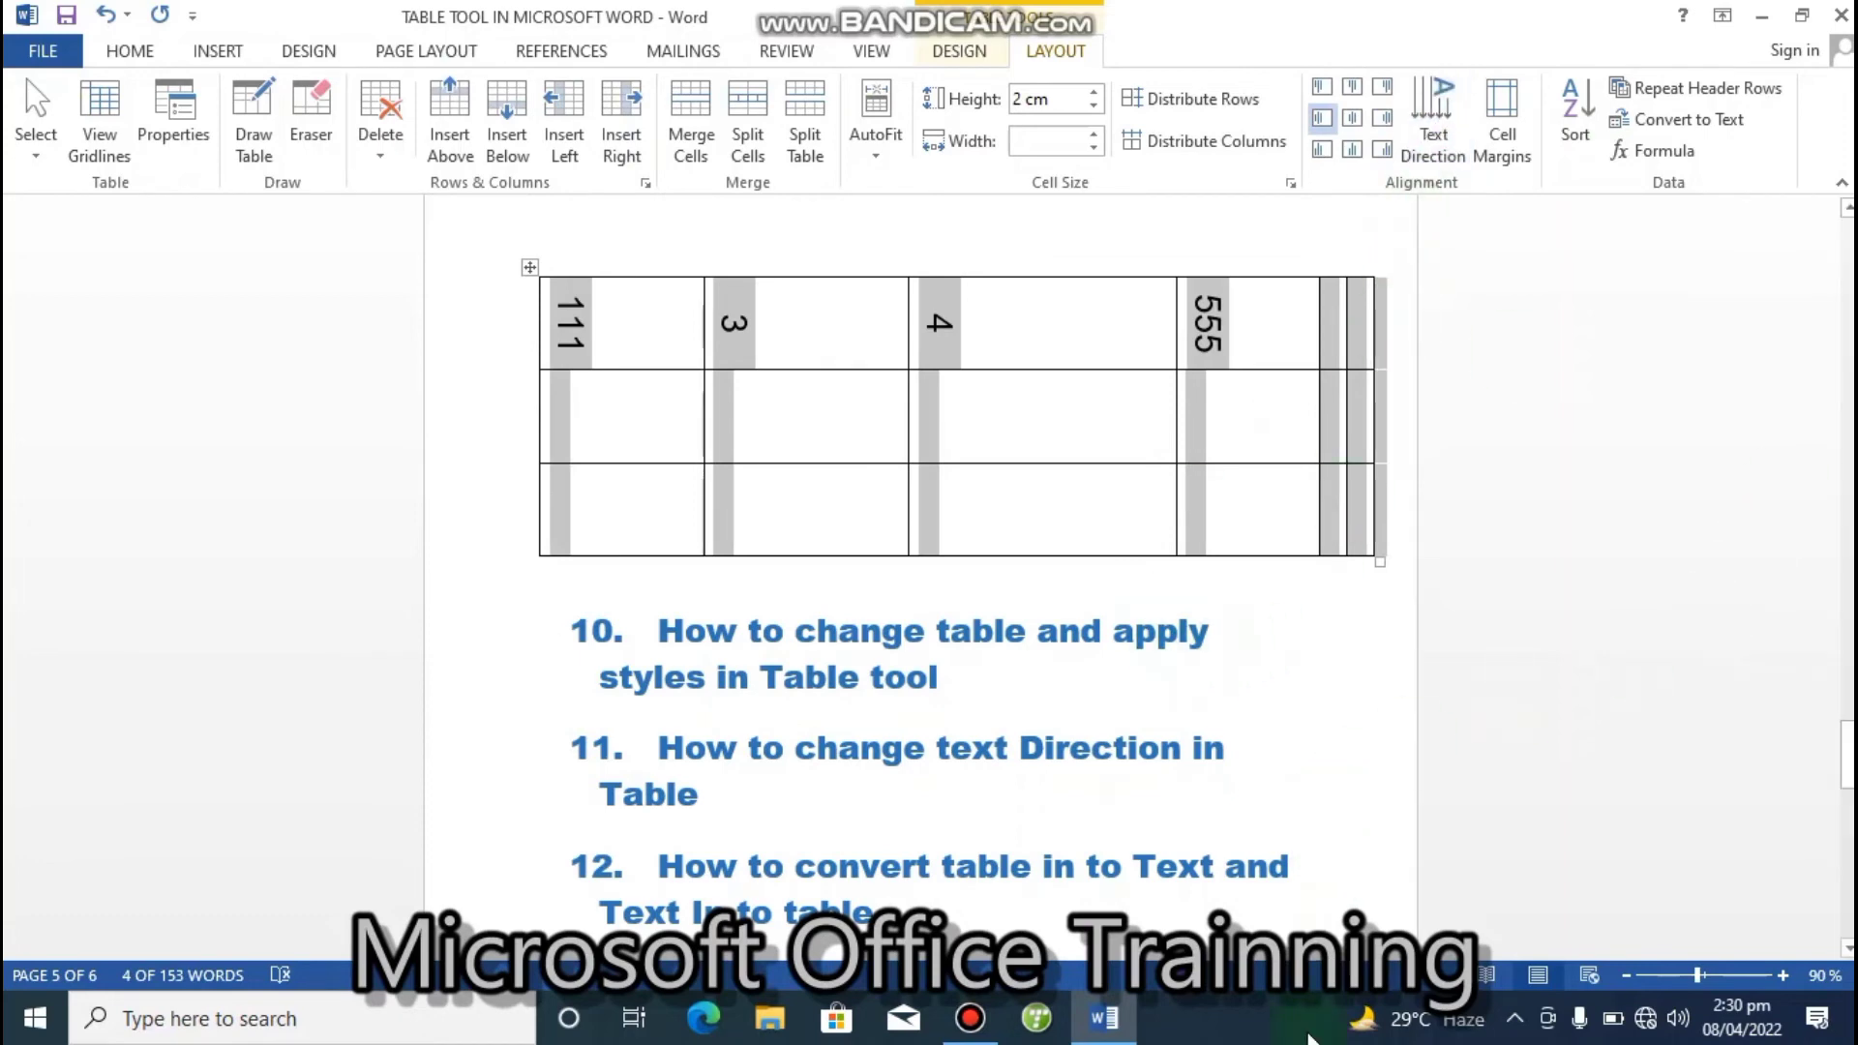
left_click(970, 1018)
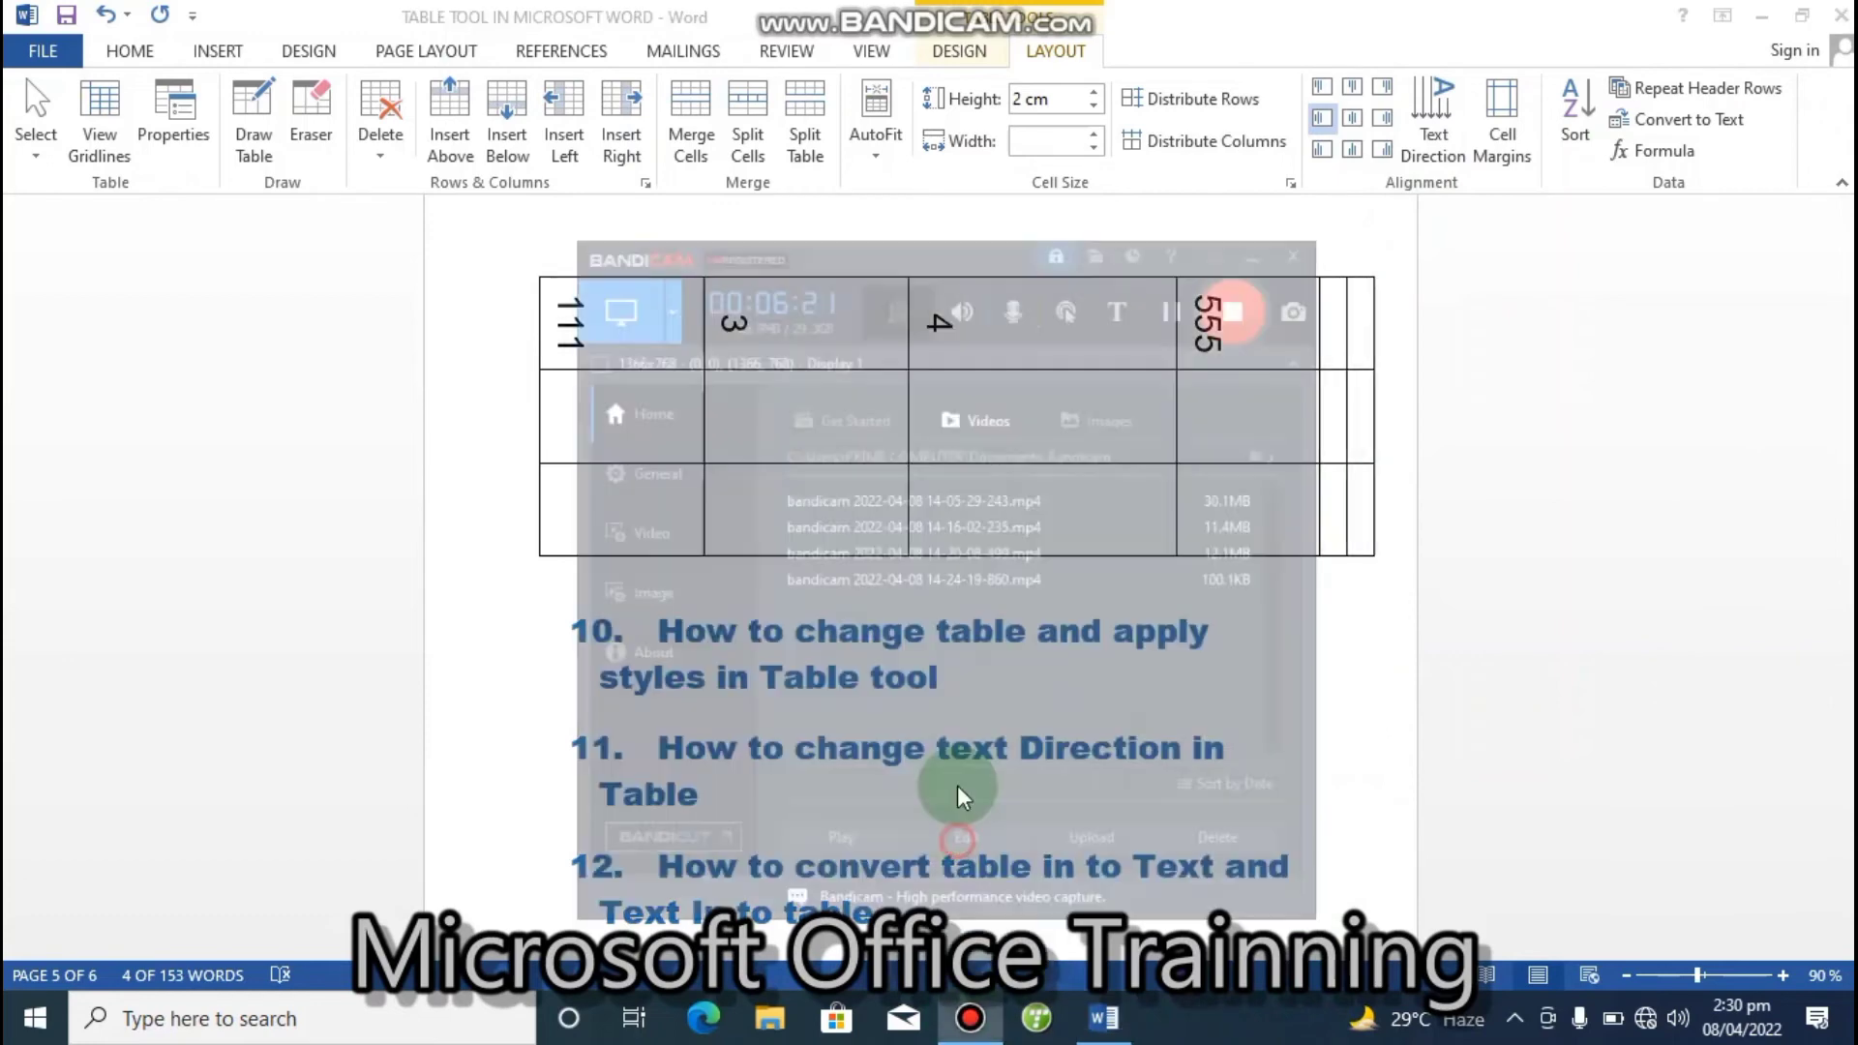
left_click(1261, 191)
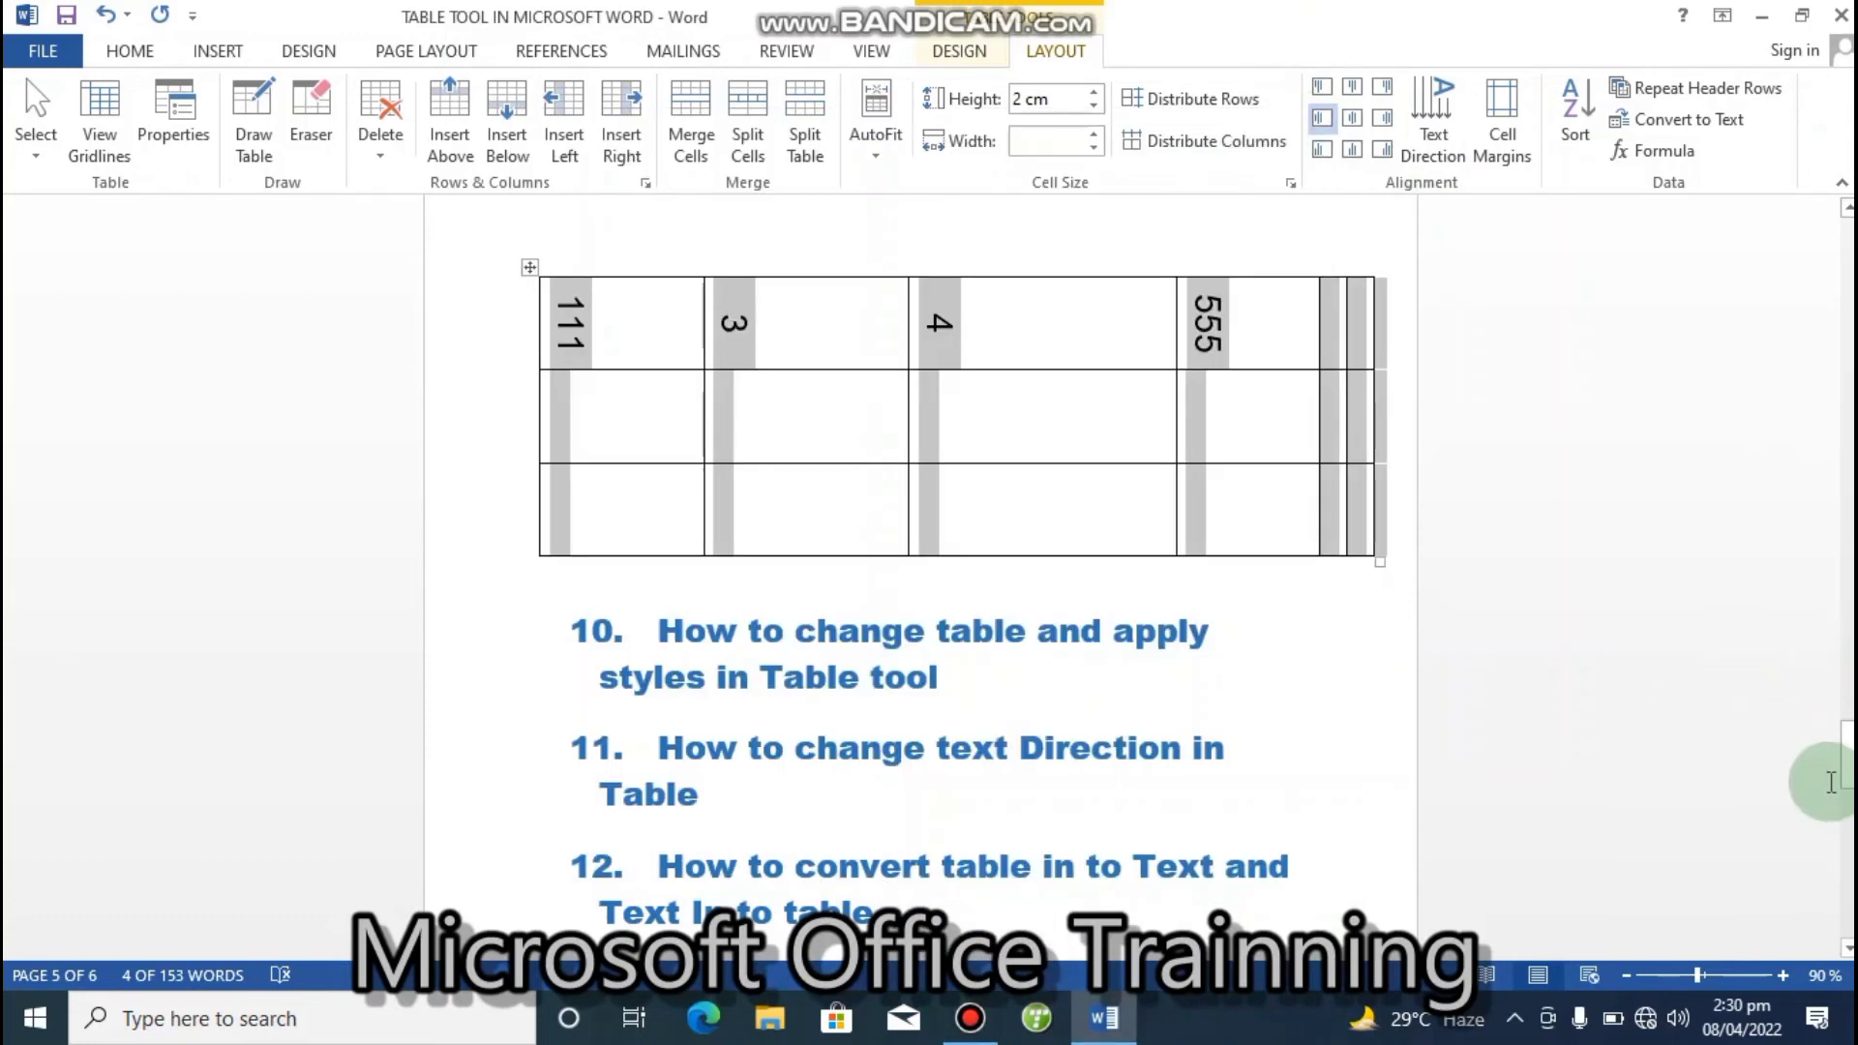
- Insert a table with 5 columns and 3 rows on a new line below heading 10 and enlarge it with taller rows
left_click_drag(1851, 769, 1851, 776)
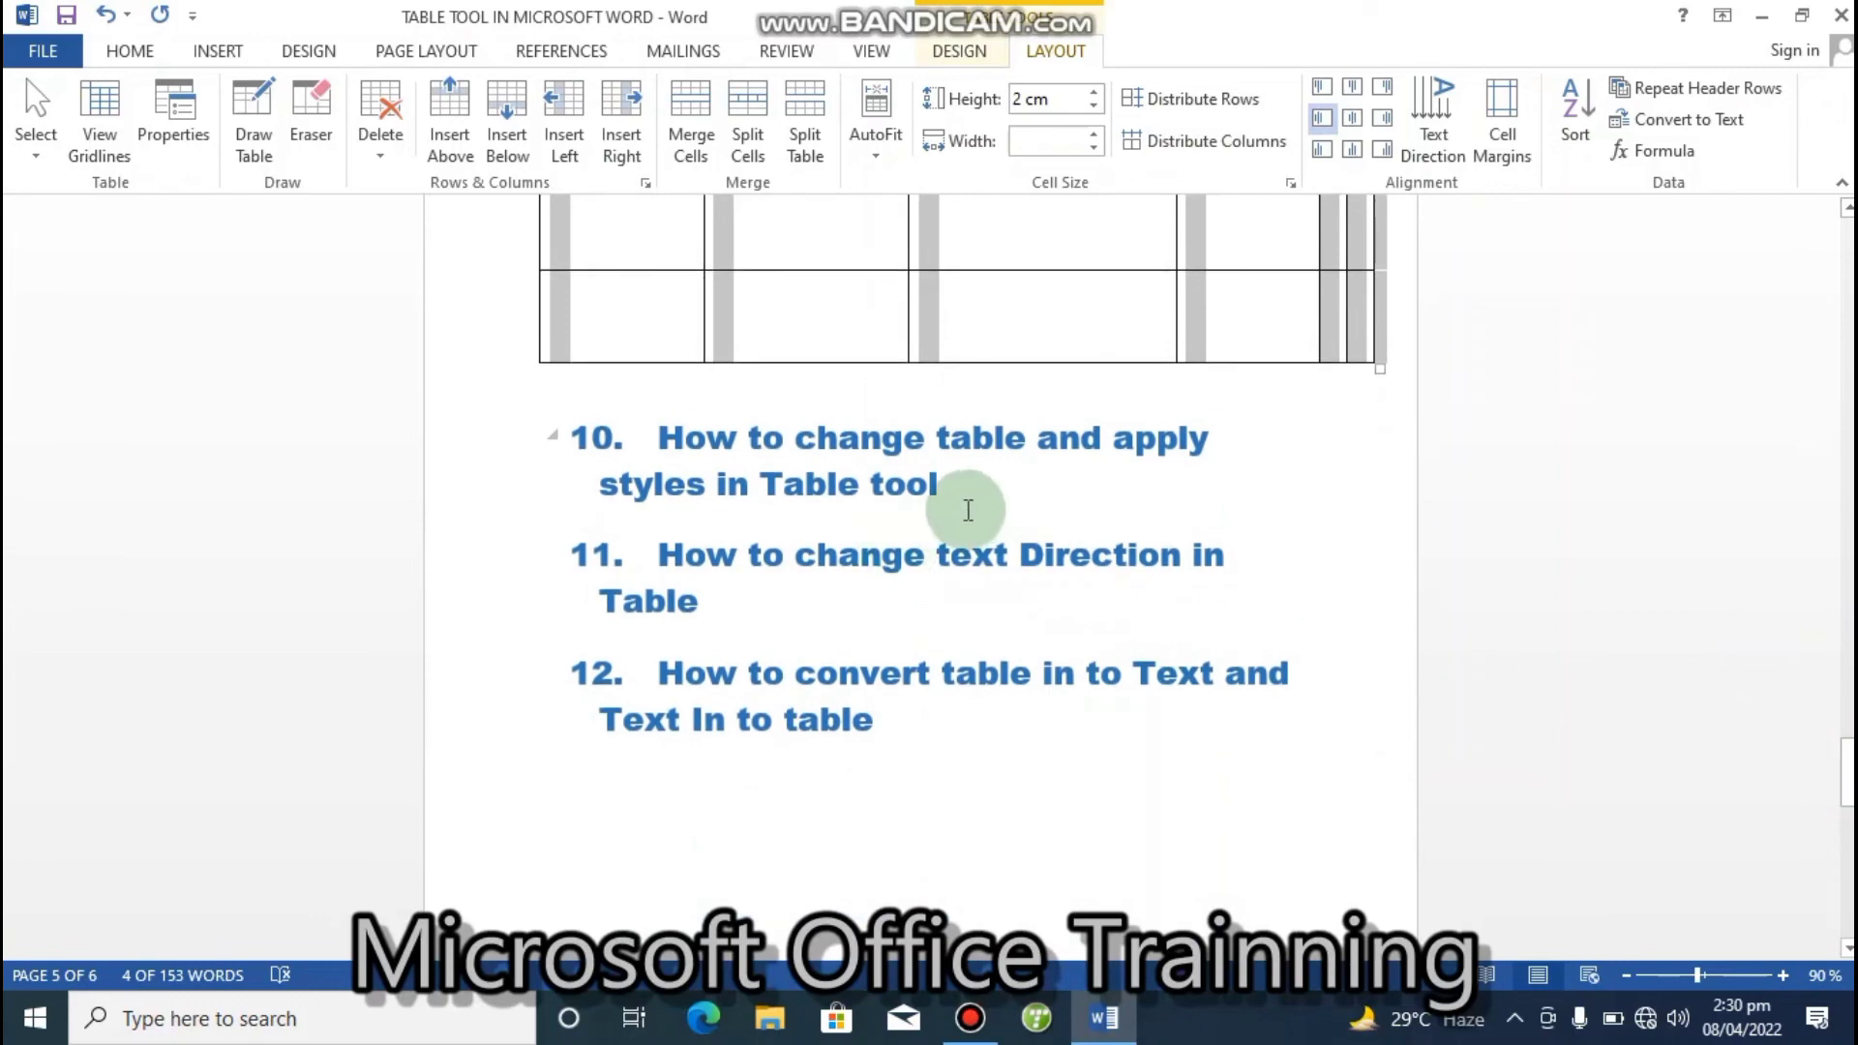
left_click(964, 506)
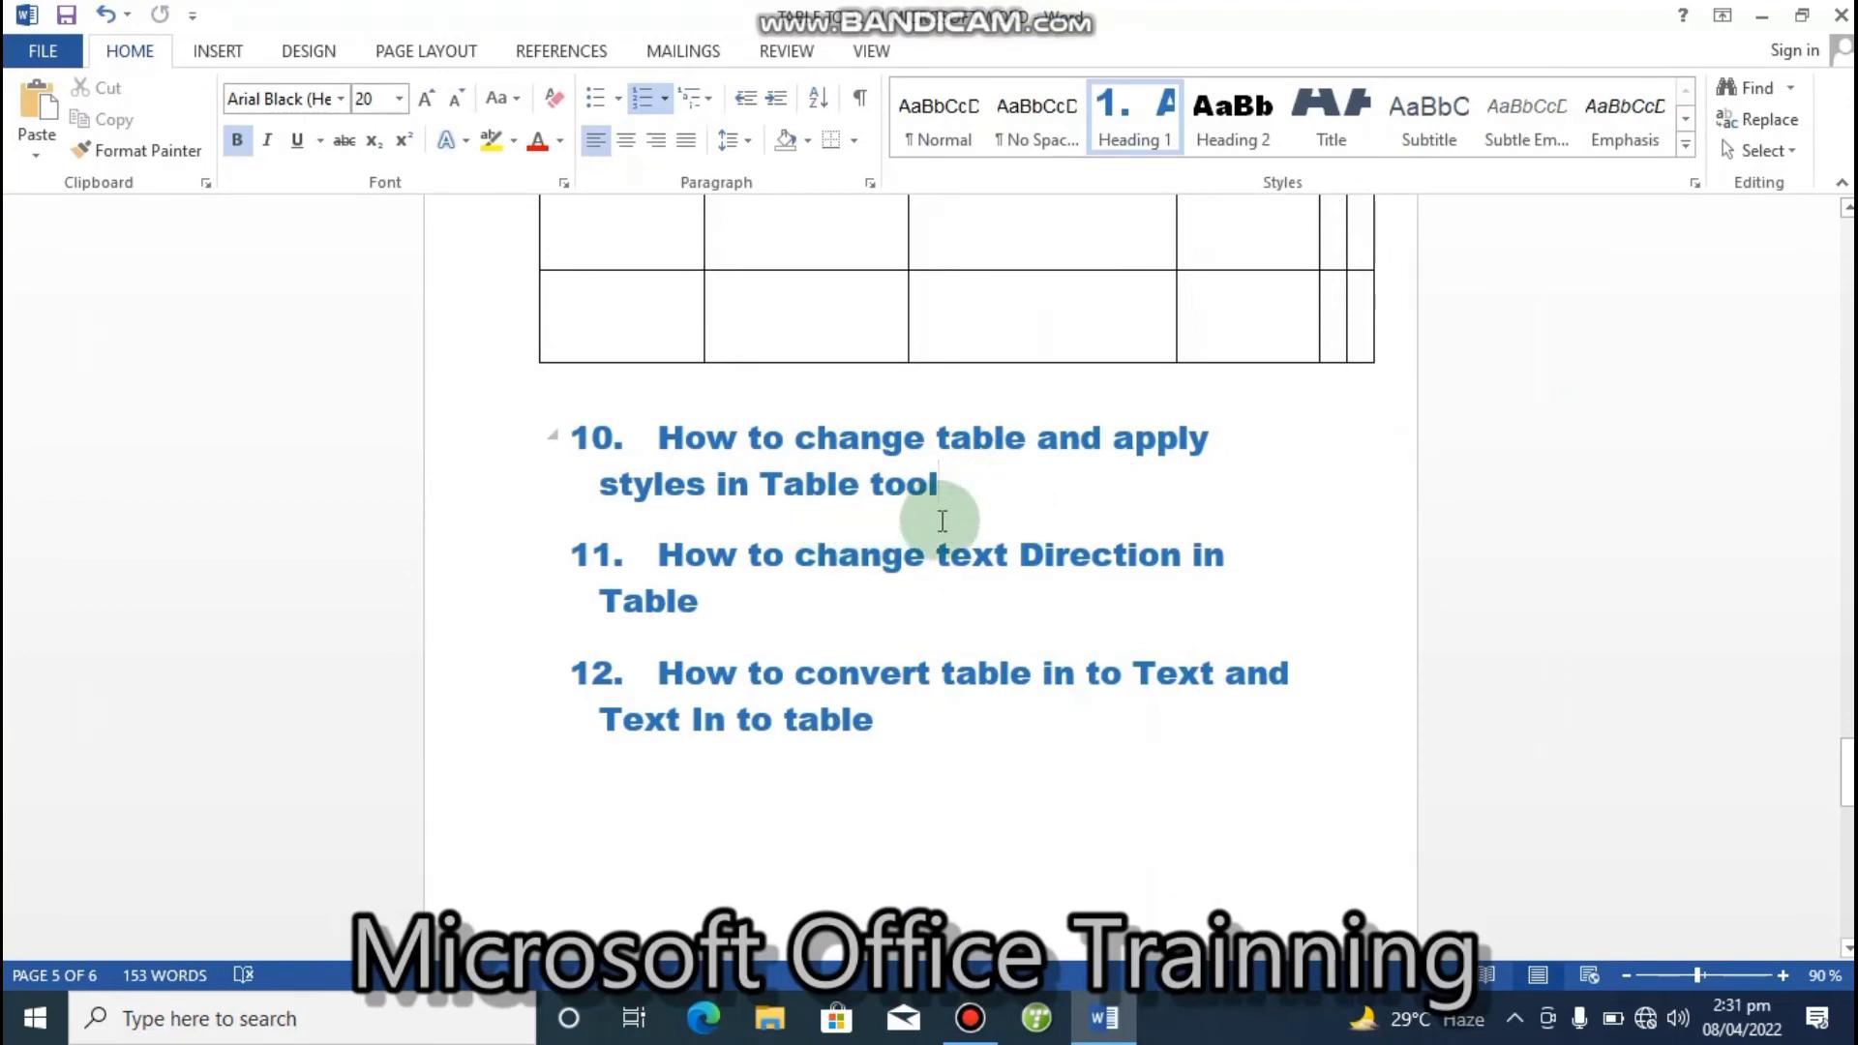
key("Return")
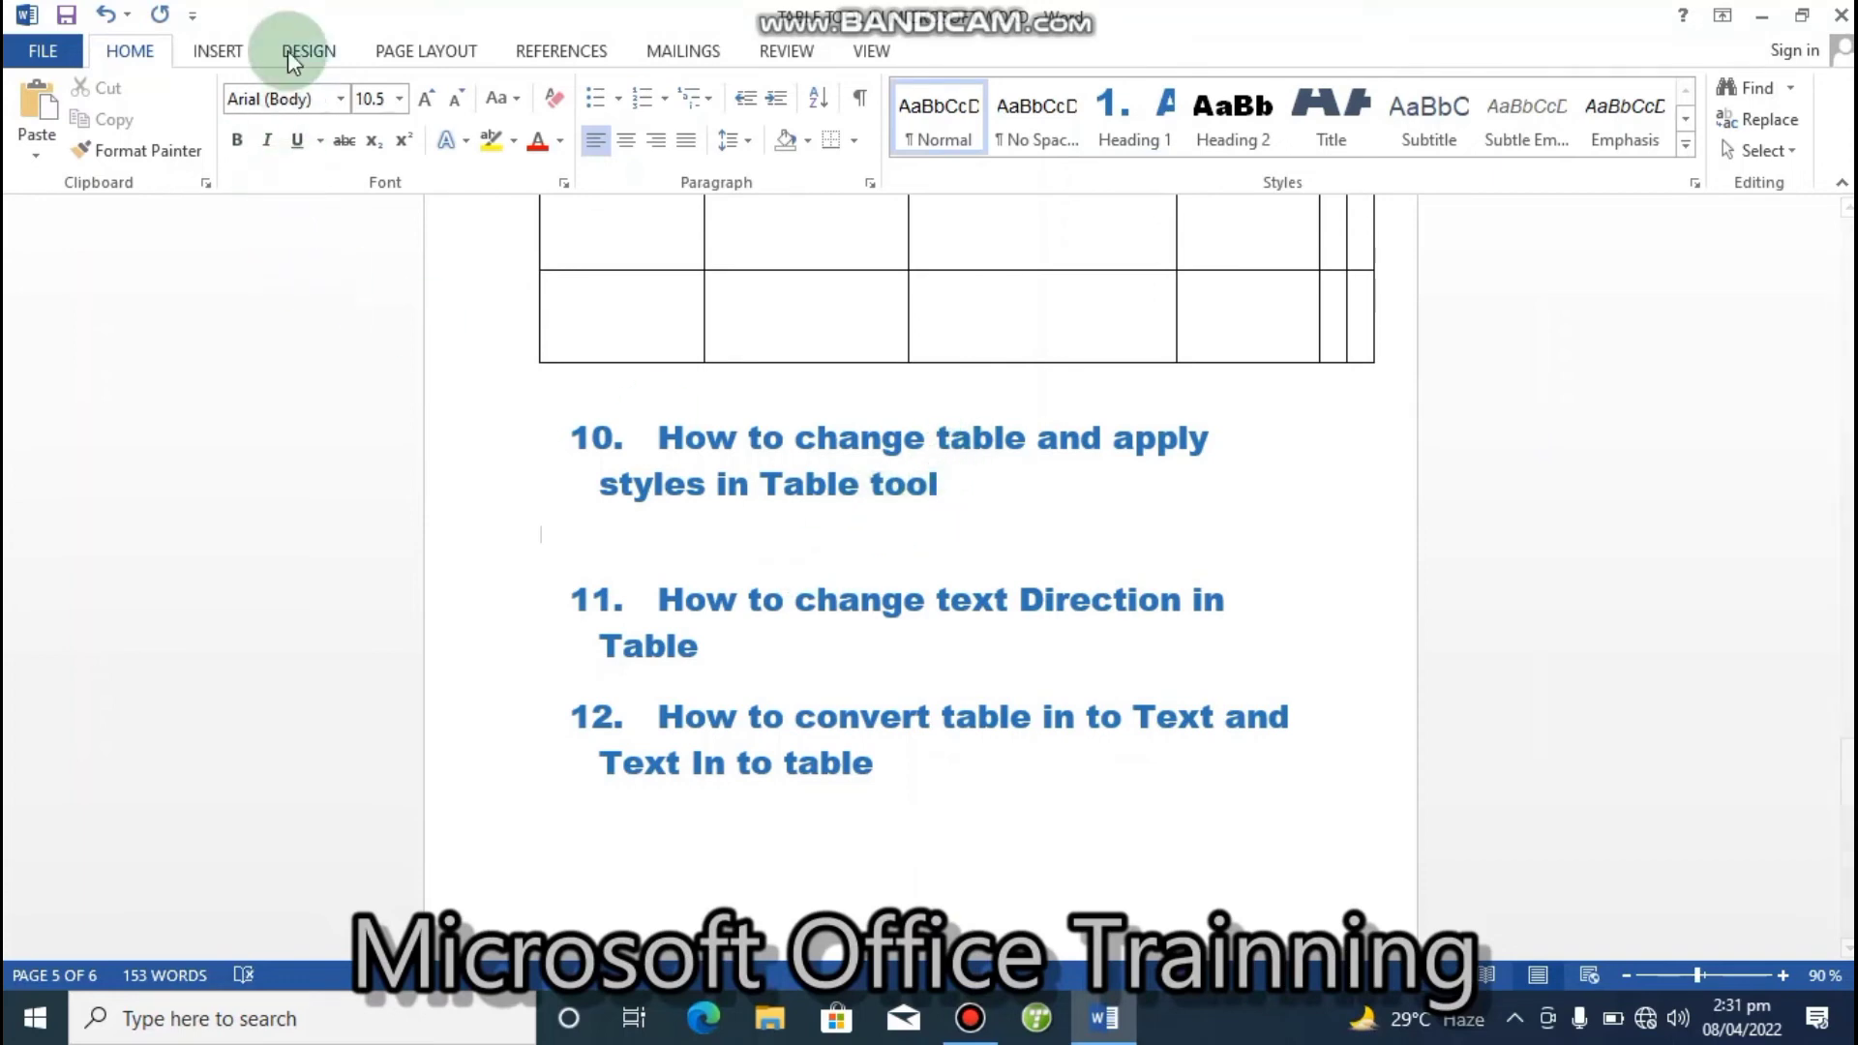
left_click(224, 54)
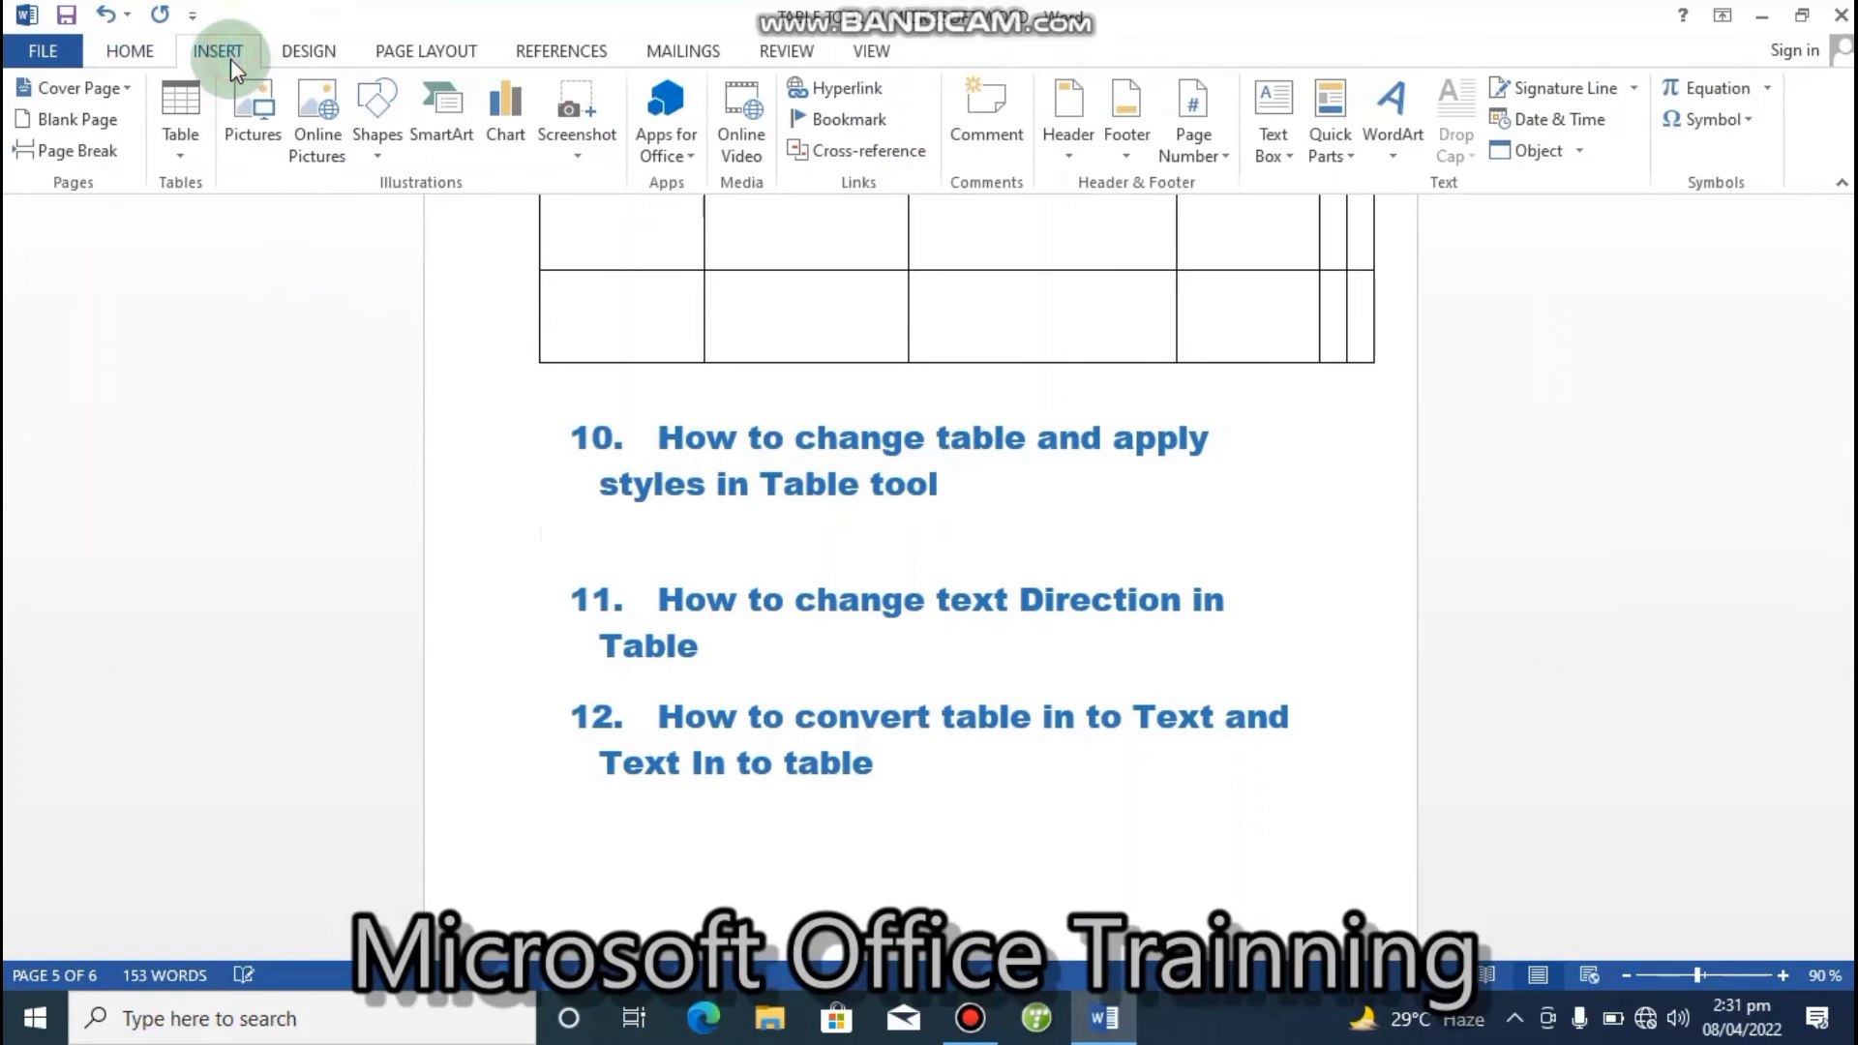
left_click(181, 143)
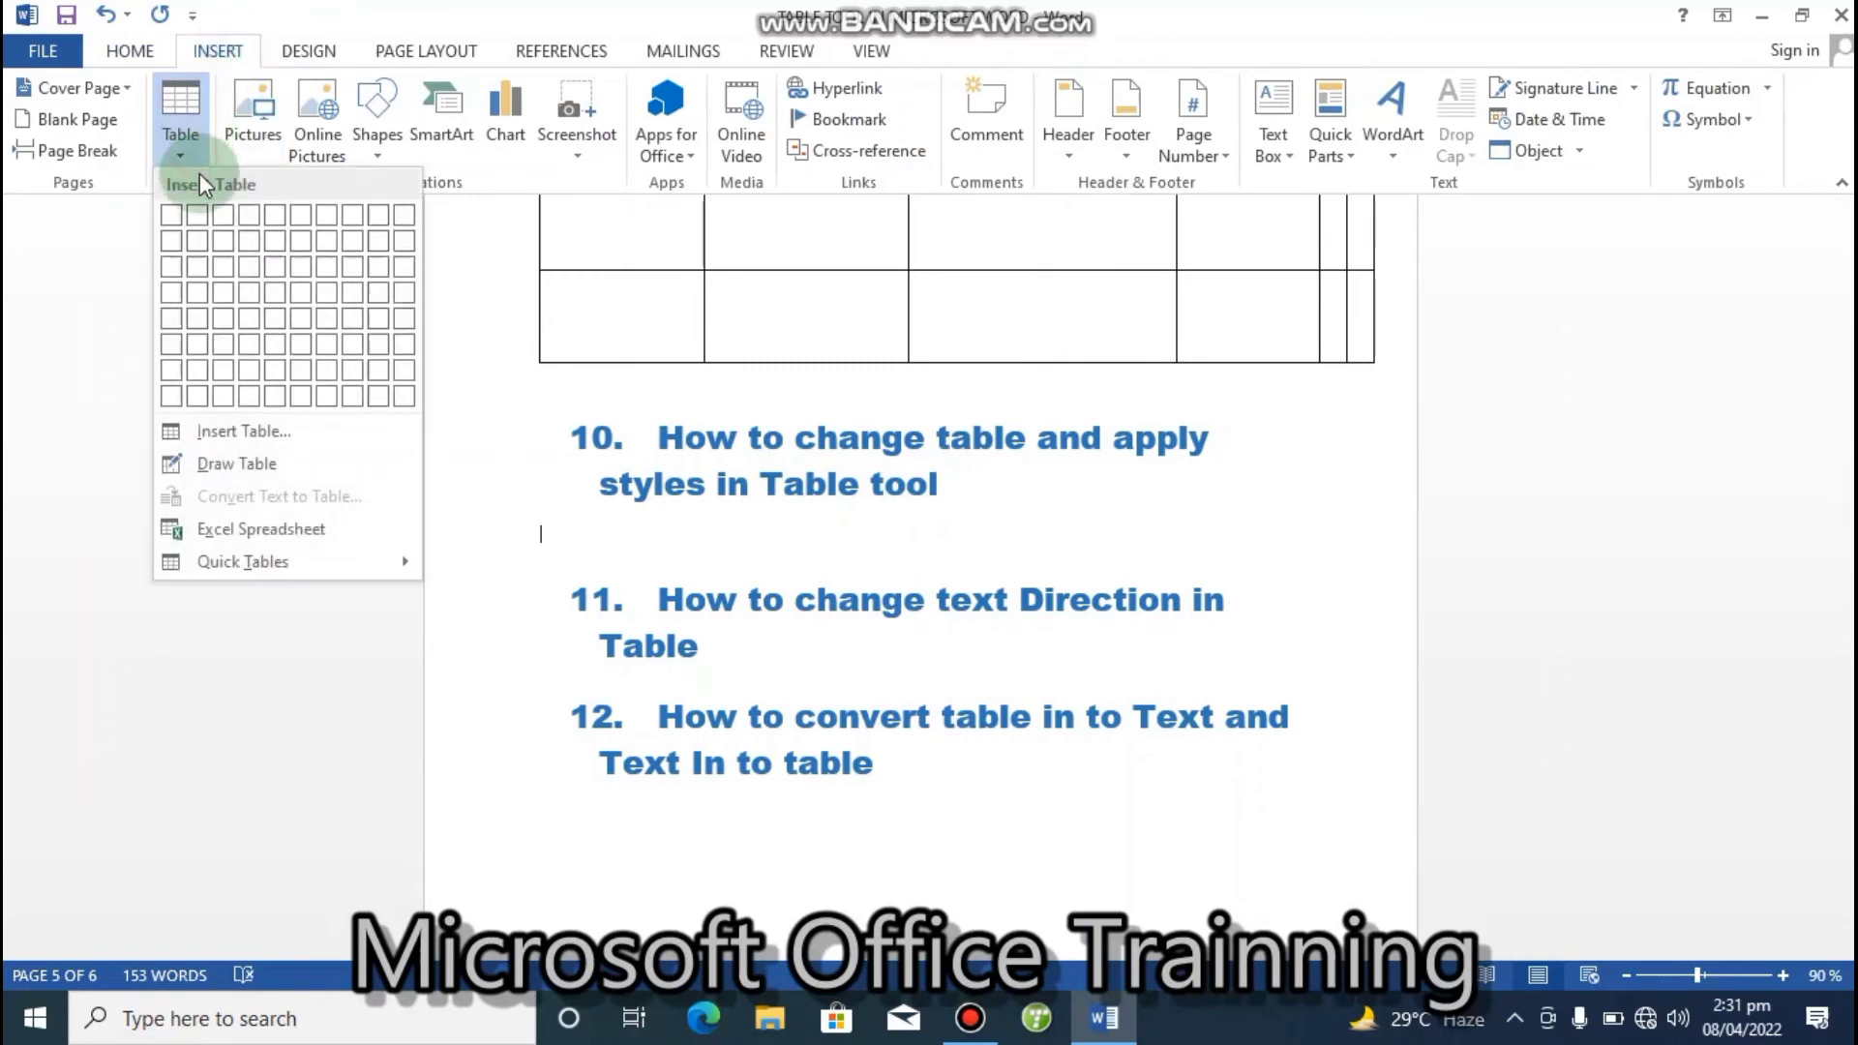
left_click(268, 275)
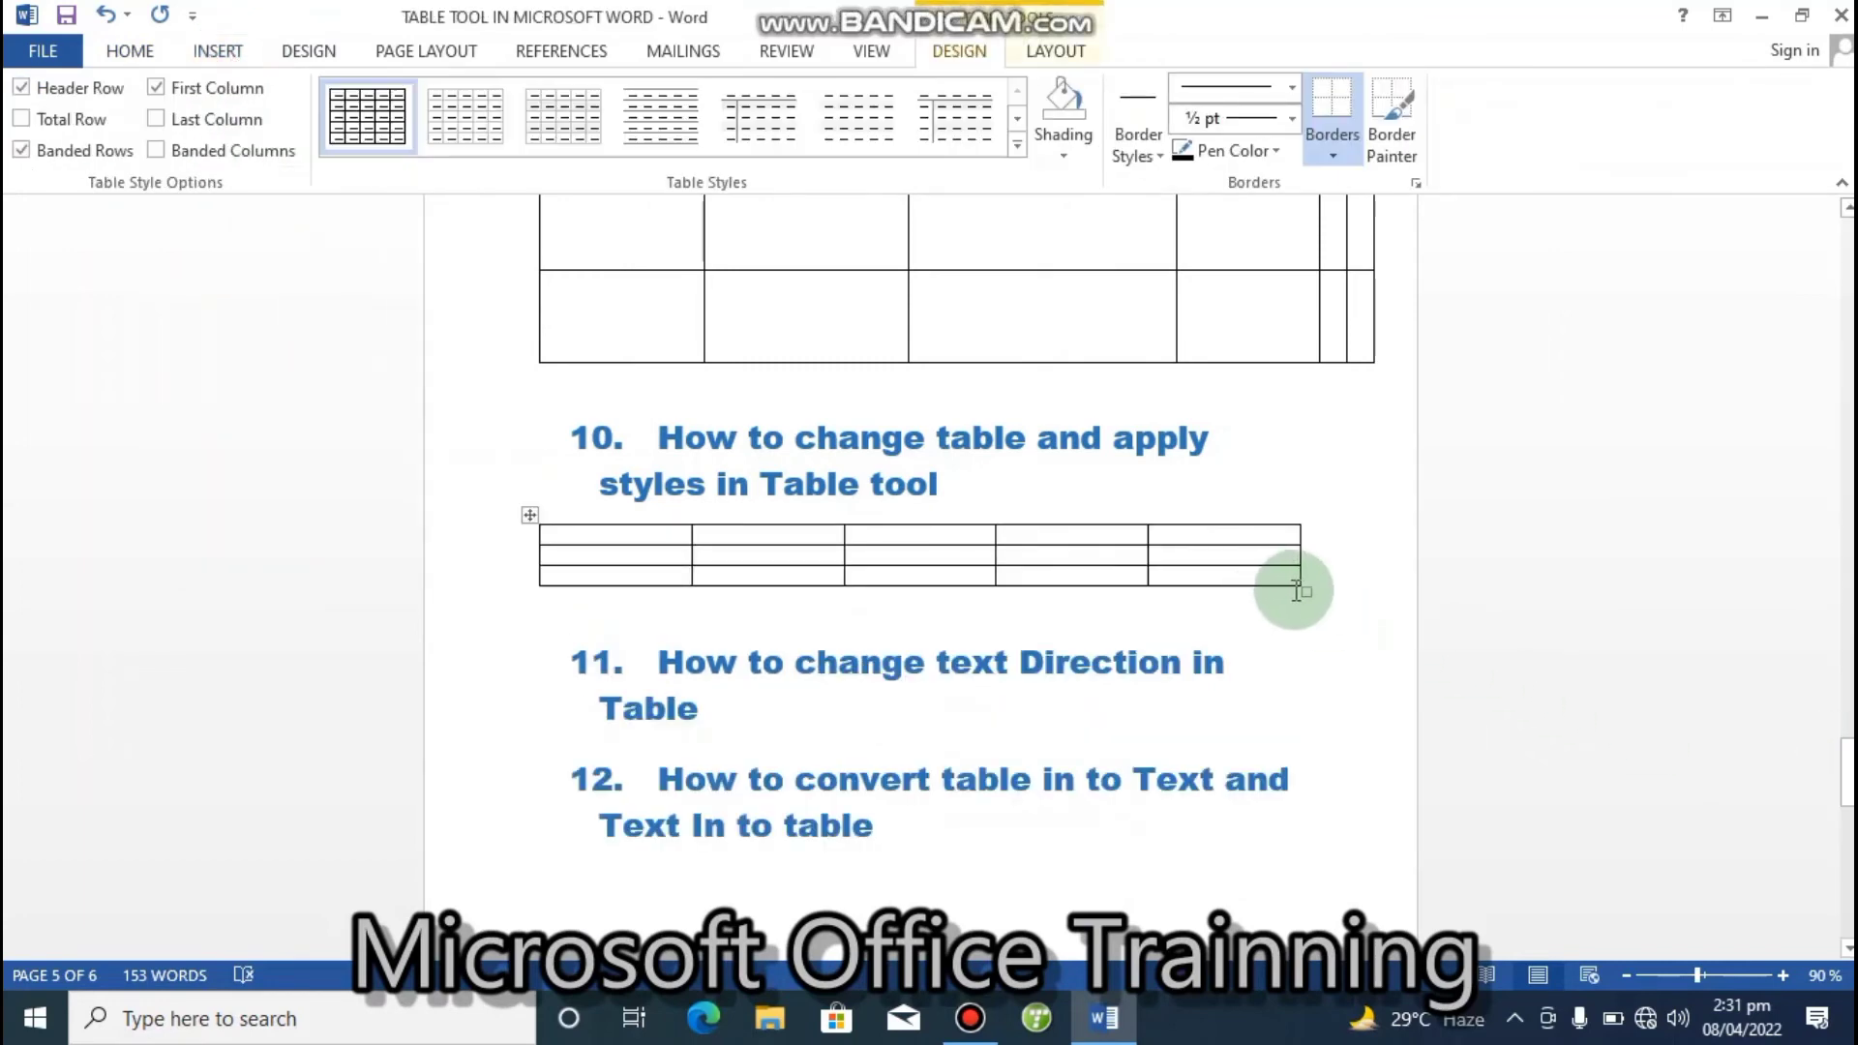
left_click_drag(1297, 591, 1350, 732)
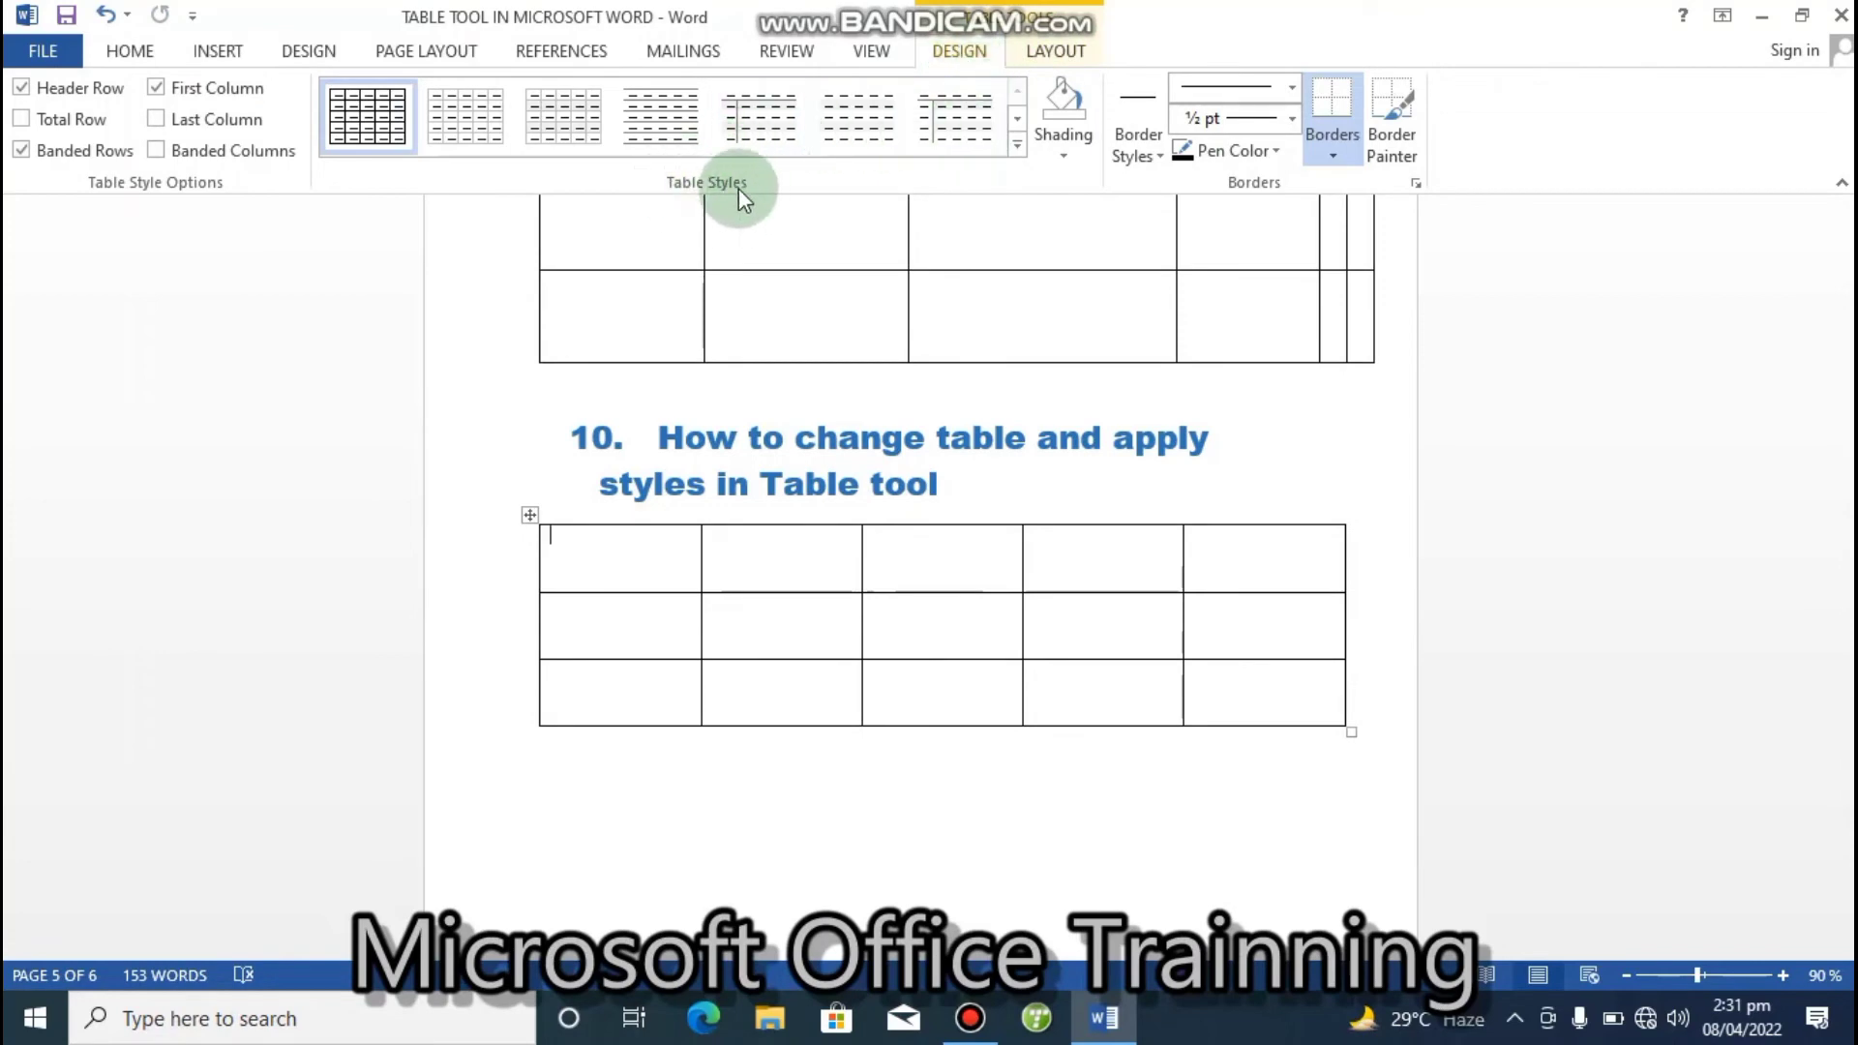
- Try the grid table styles with a solid header row on the new table in black, gold and green
left_click(1018, 146)
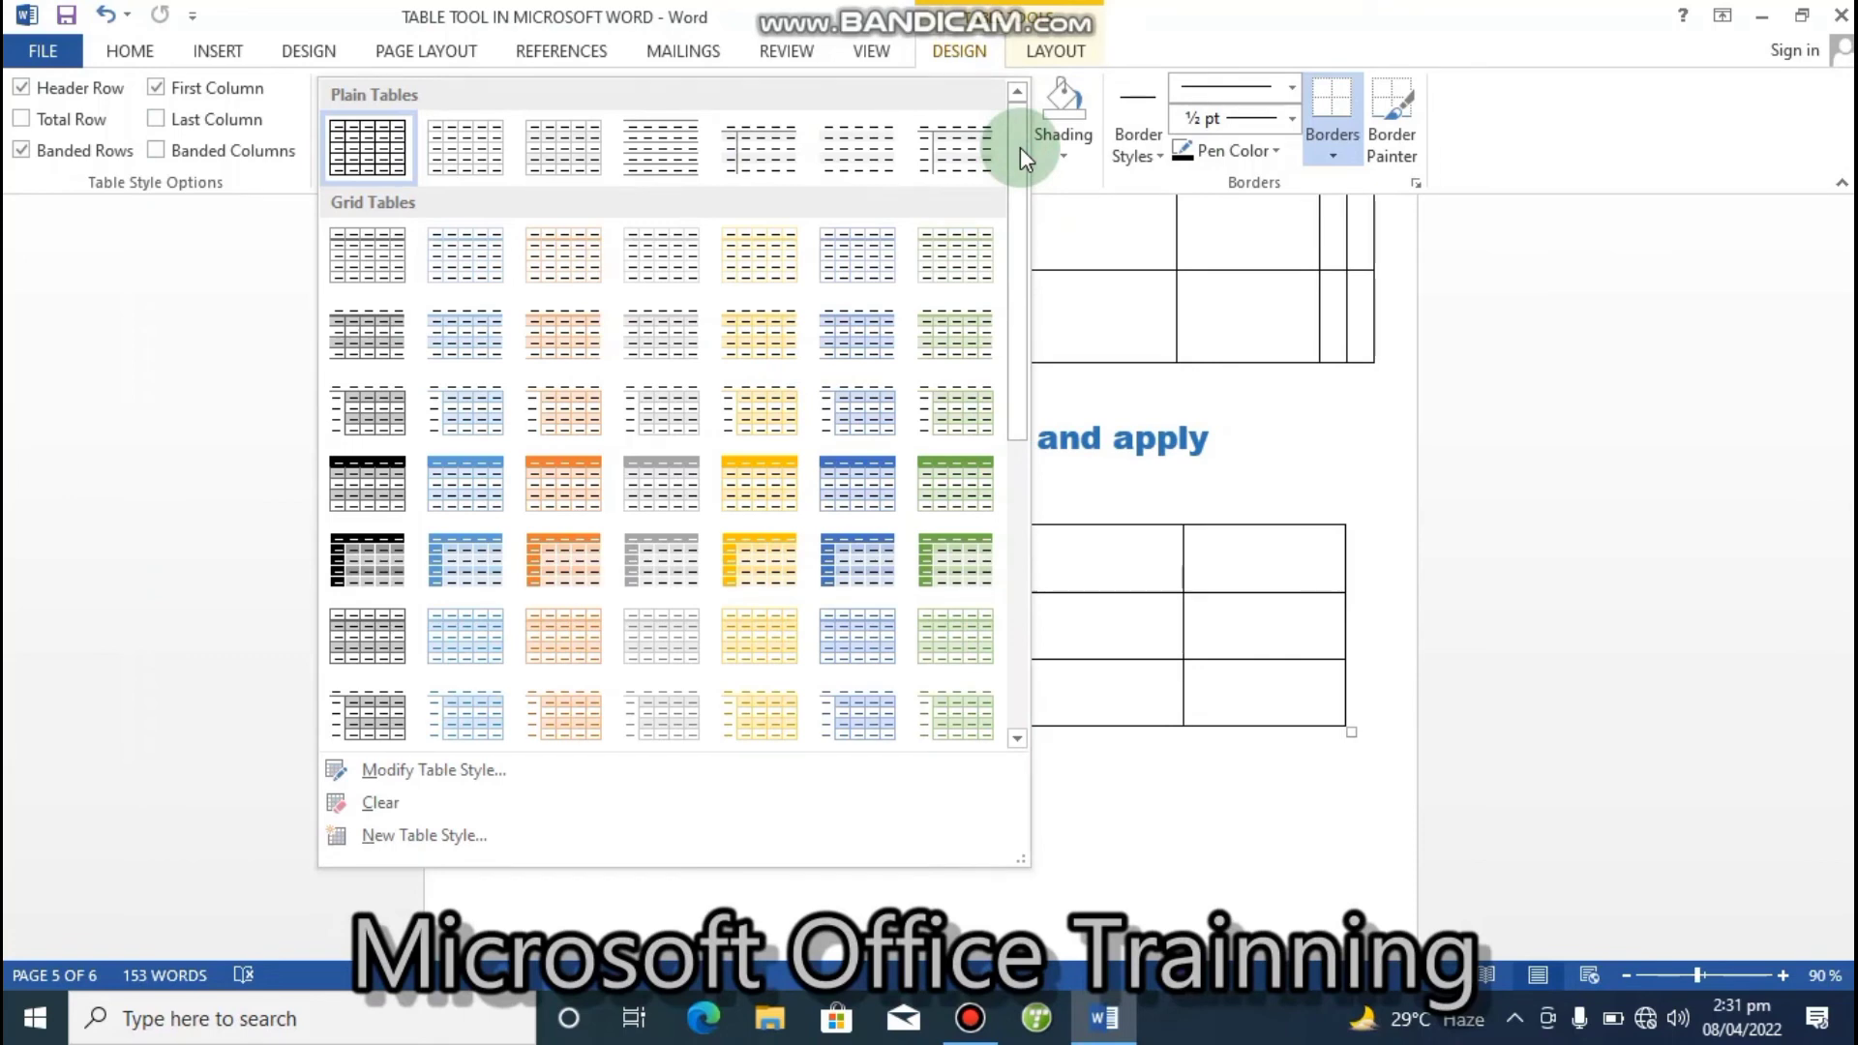
left_click(362, 491)
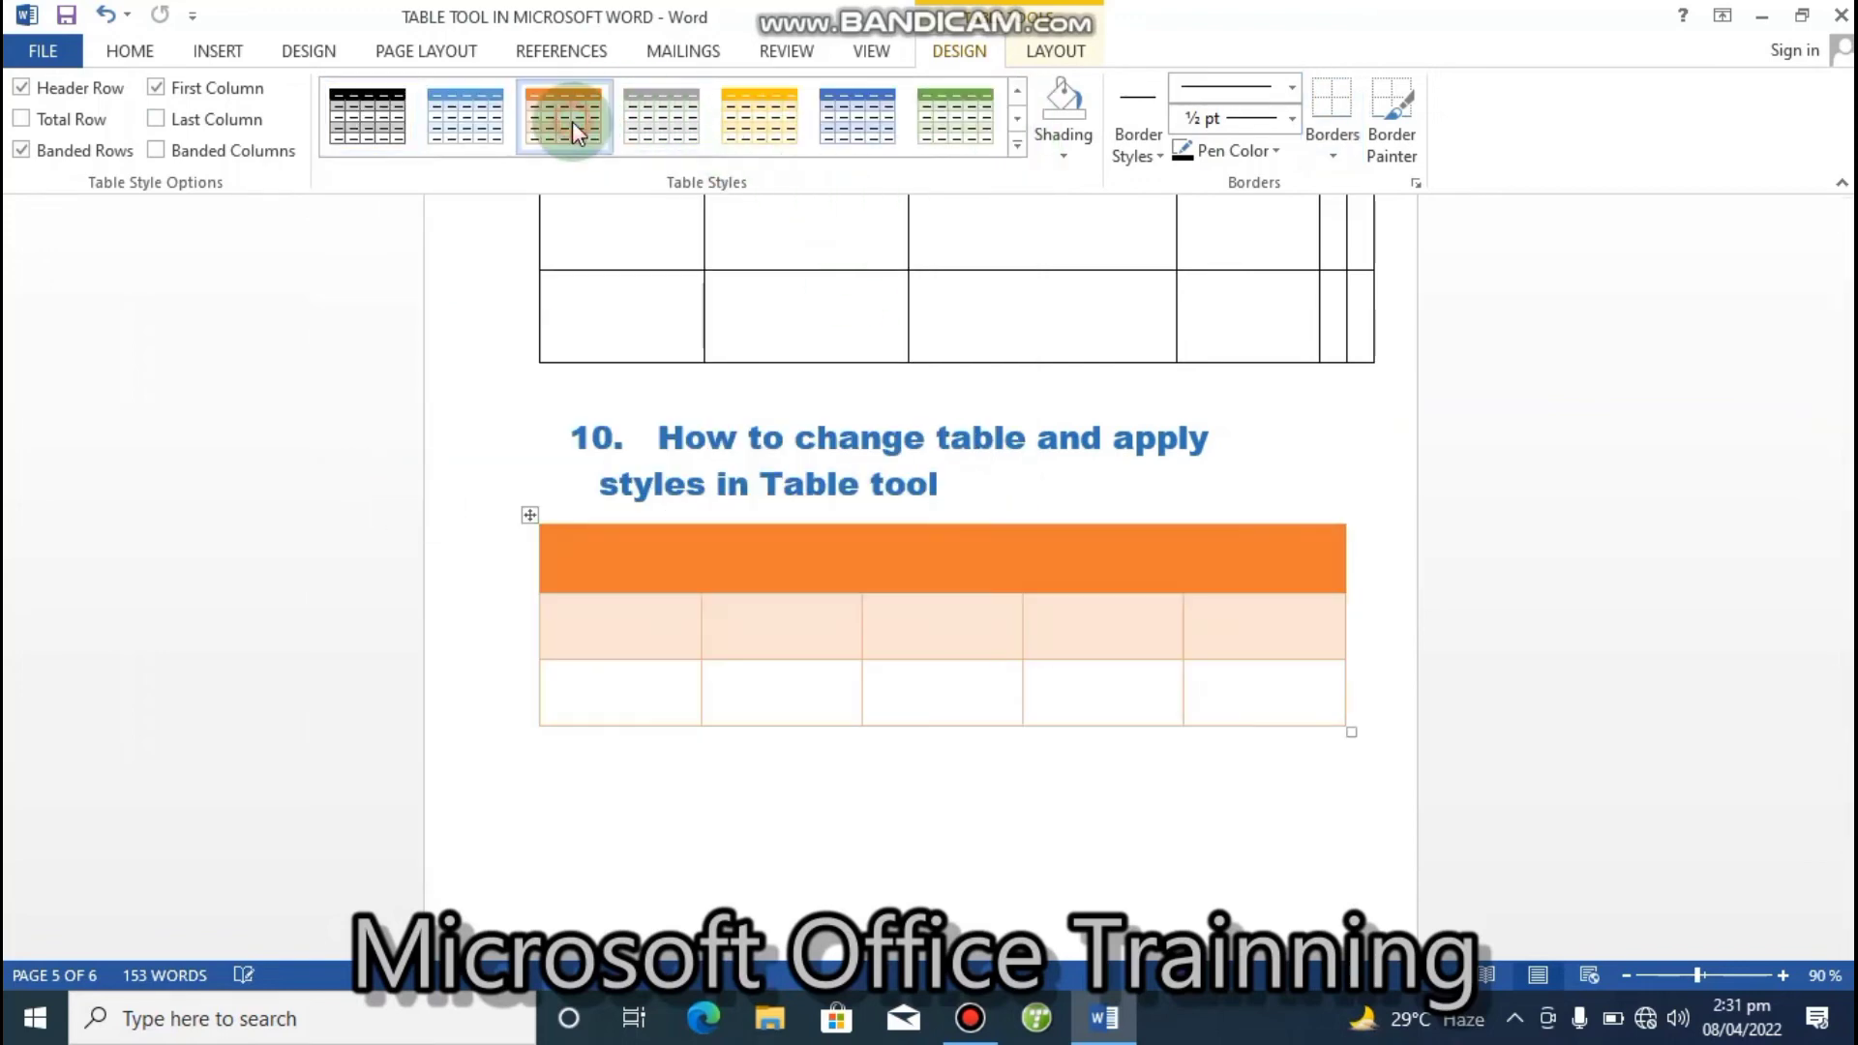
left_click(778, 118)
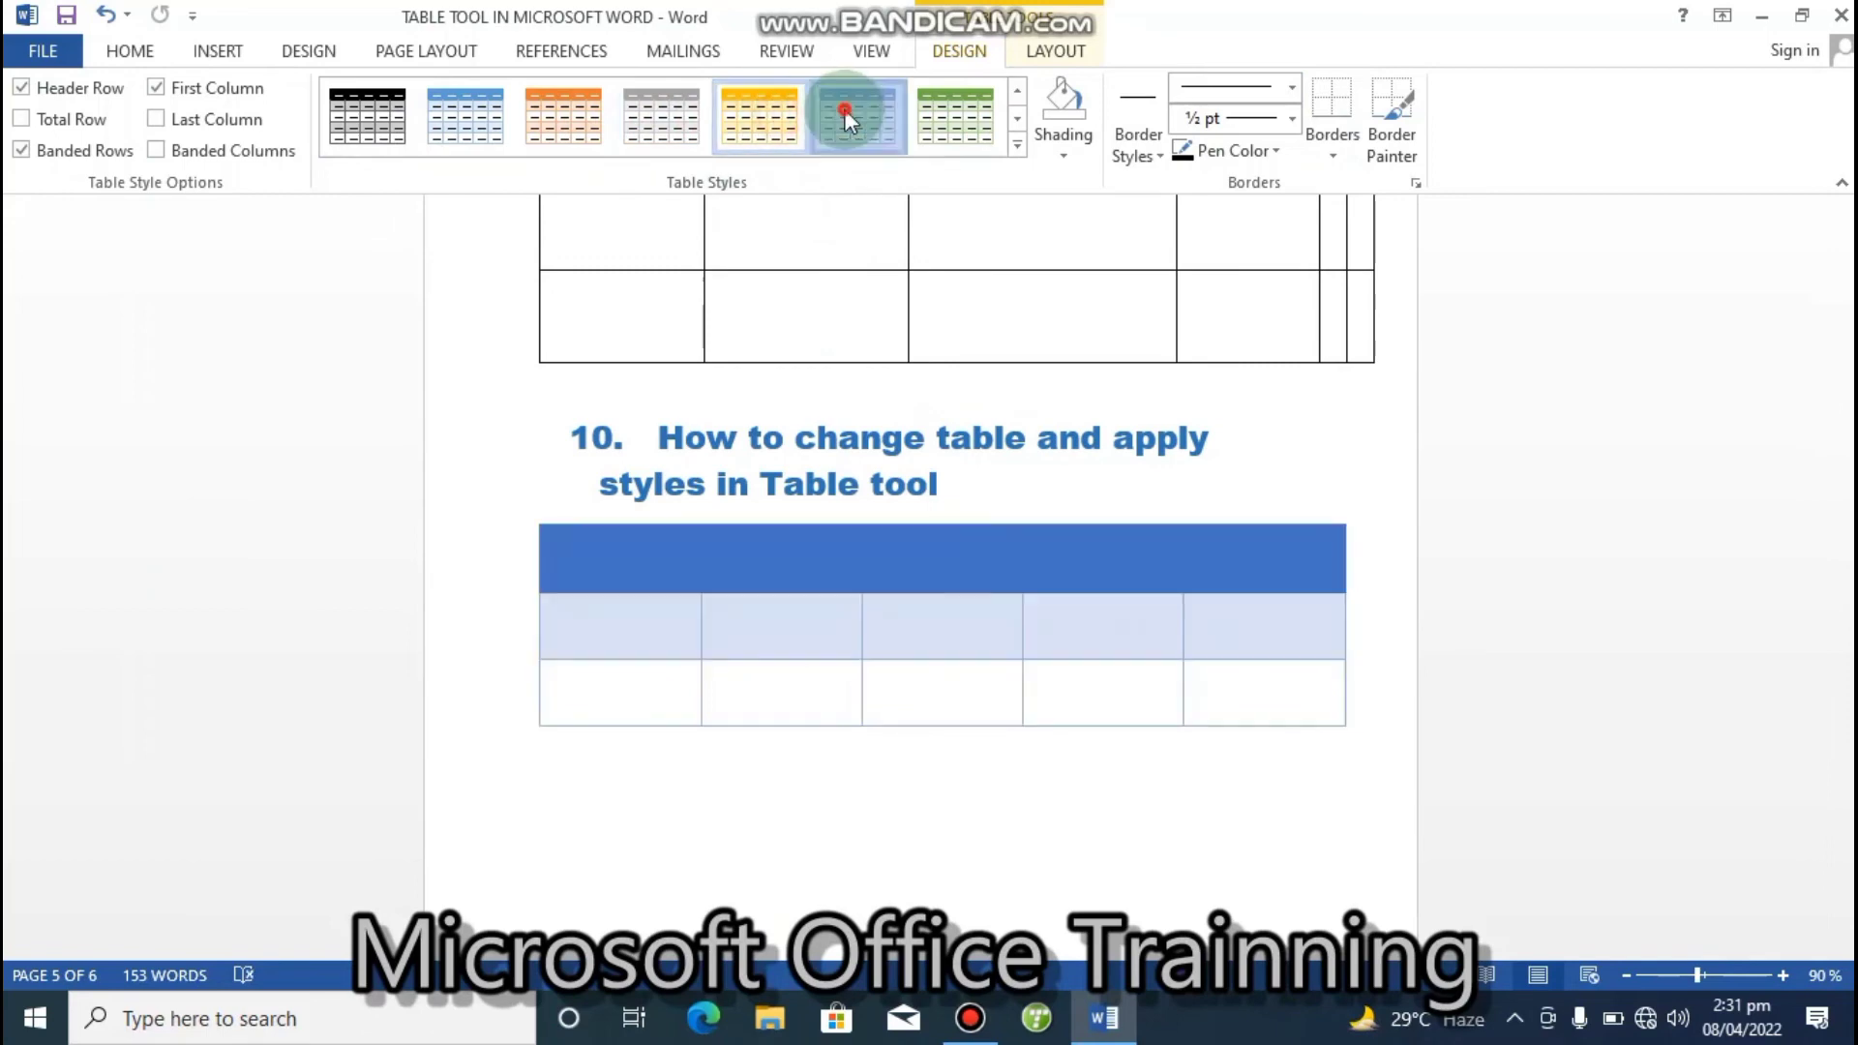
left_click(959, 114)
- Try the light grid styles with an unbordered header row and first column in gray, green and black
left_click(1018, 145)
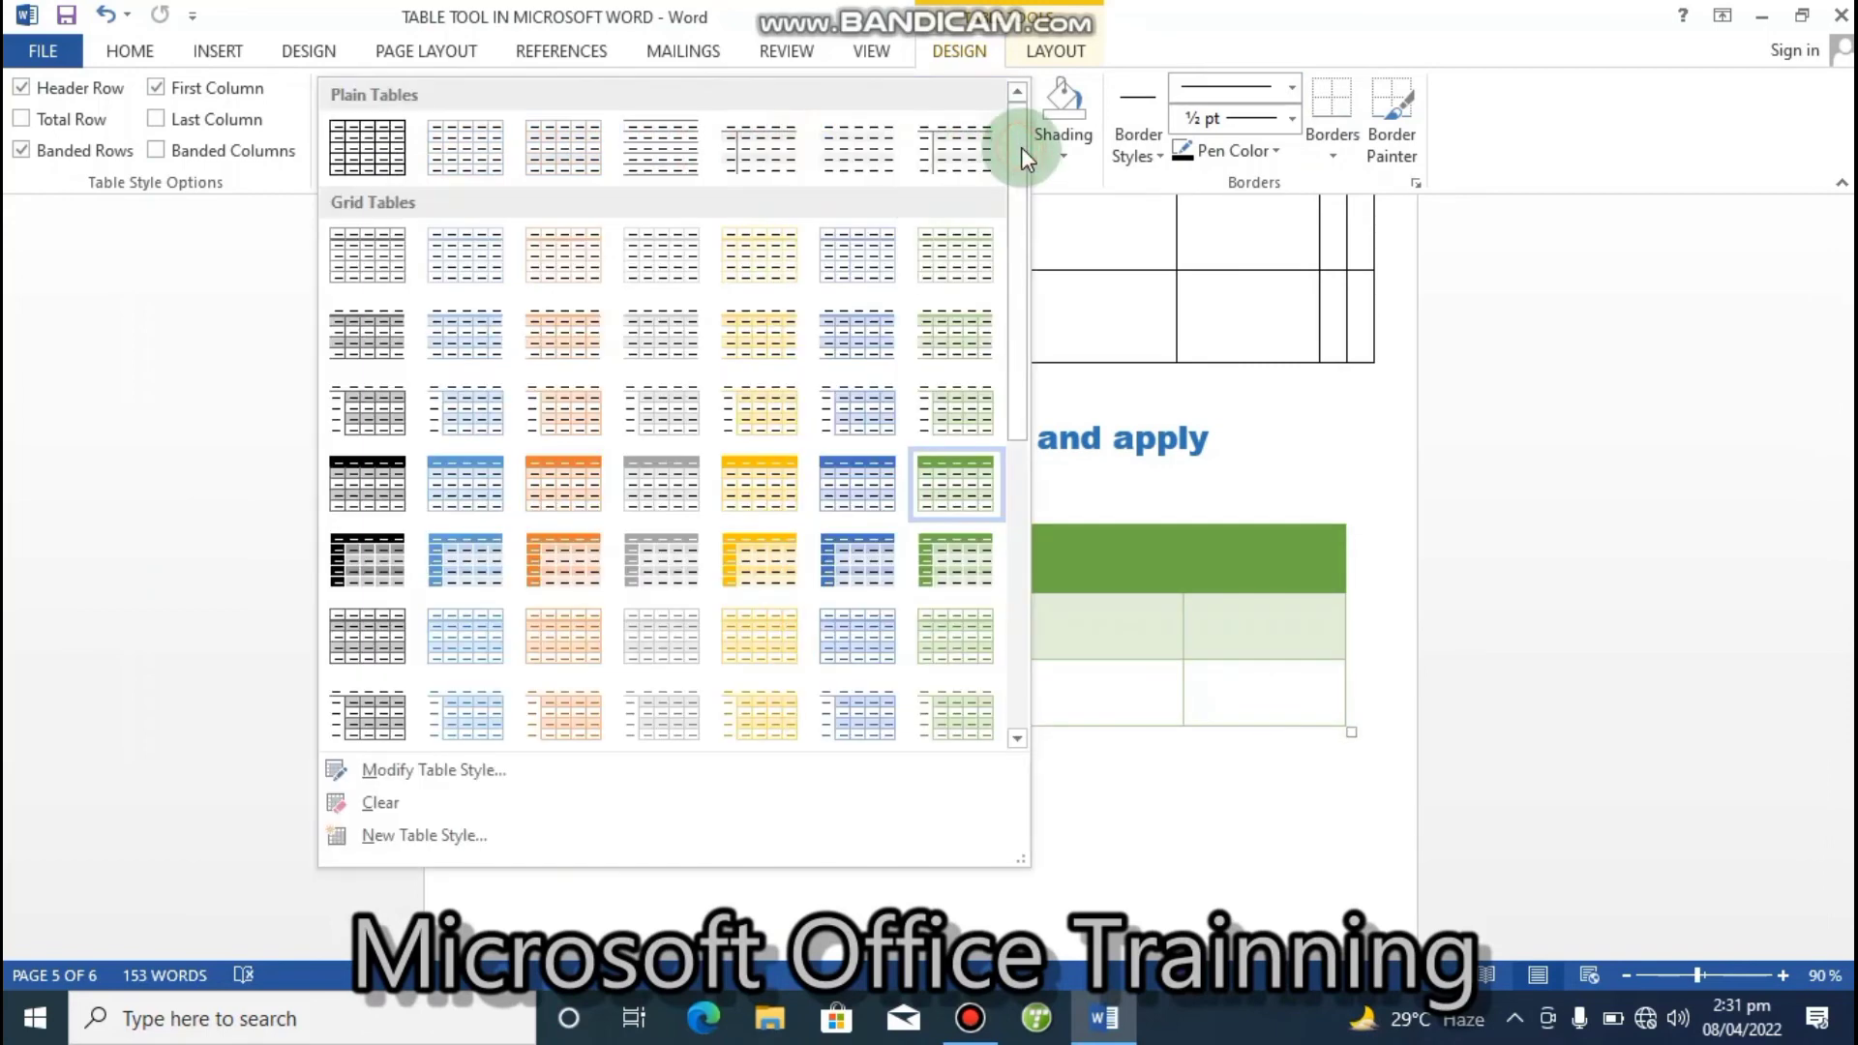
left_click(649, 716)
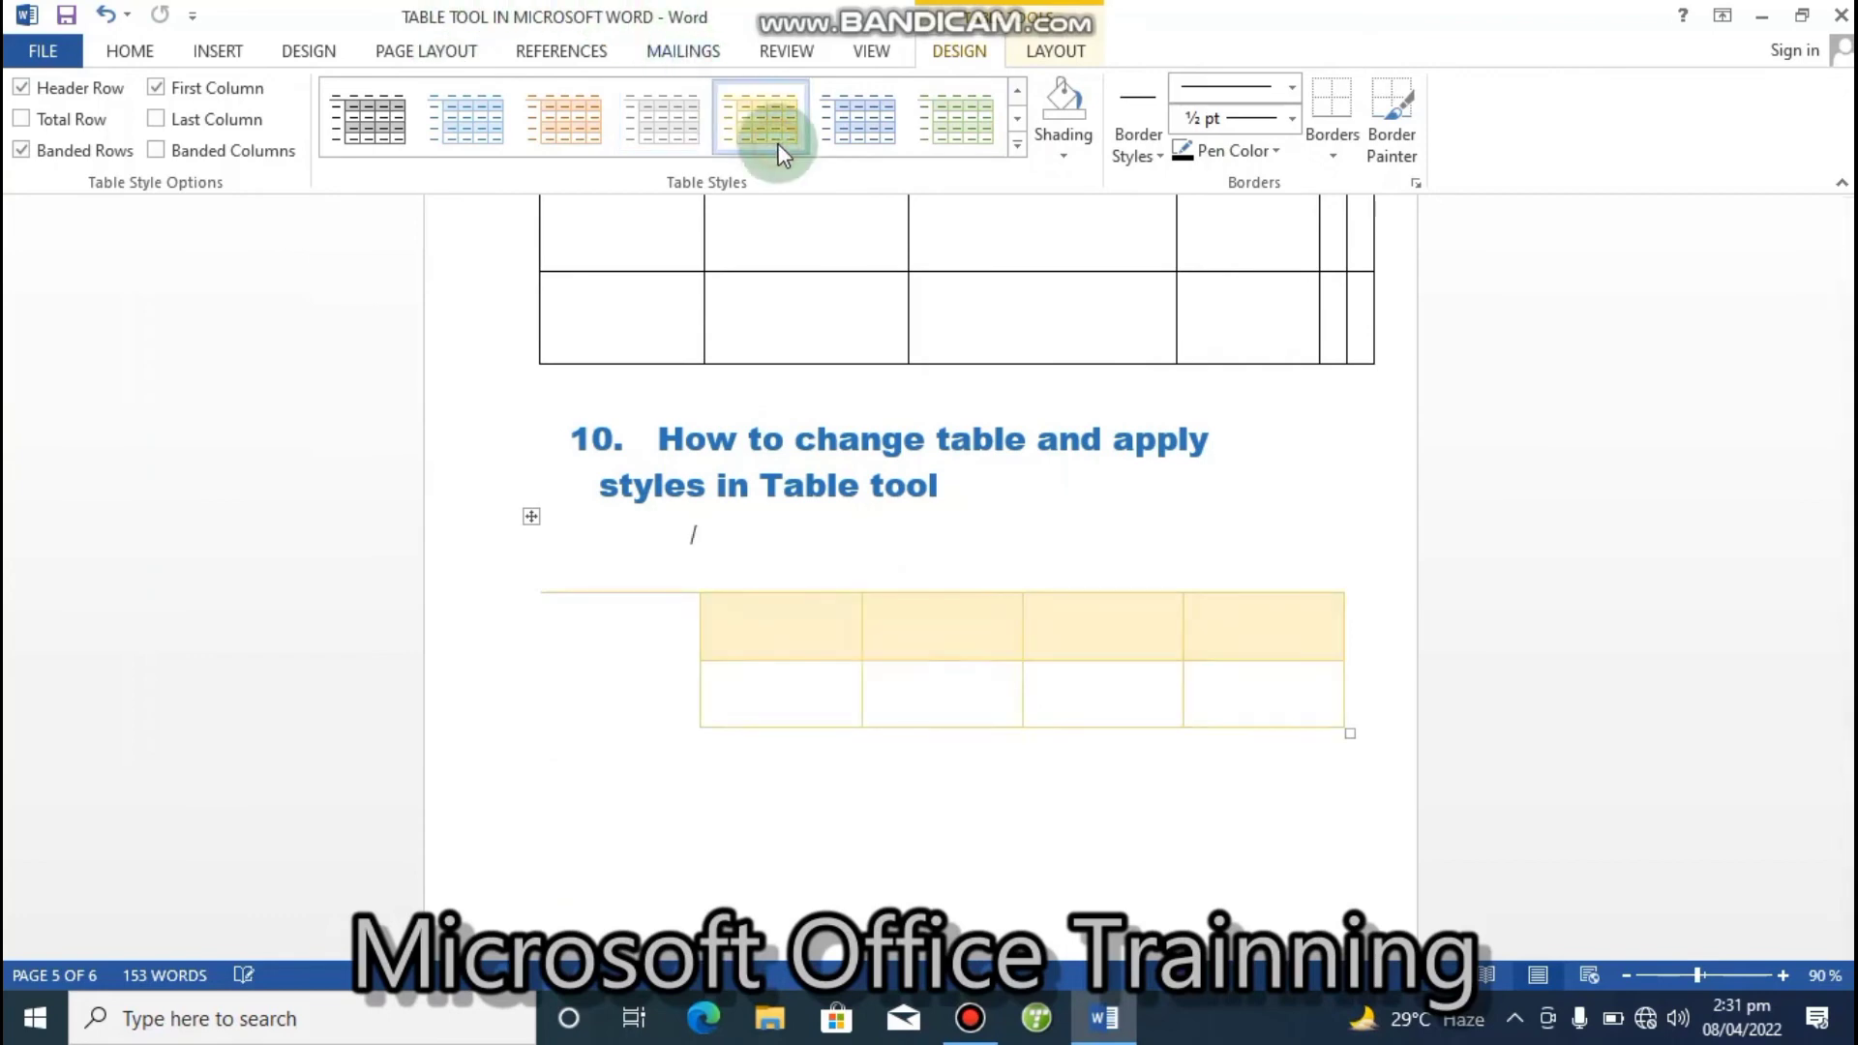
left_click(957, 124)
left_click(368, 121)
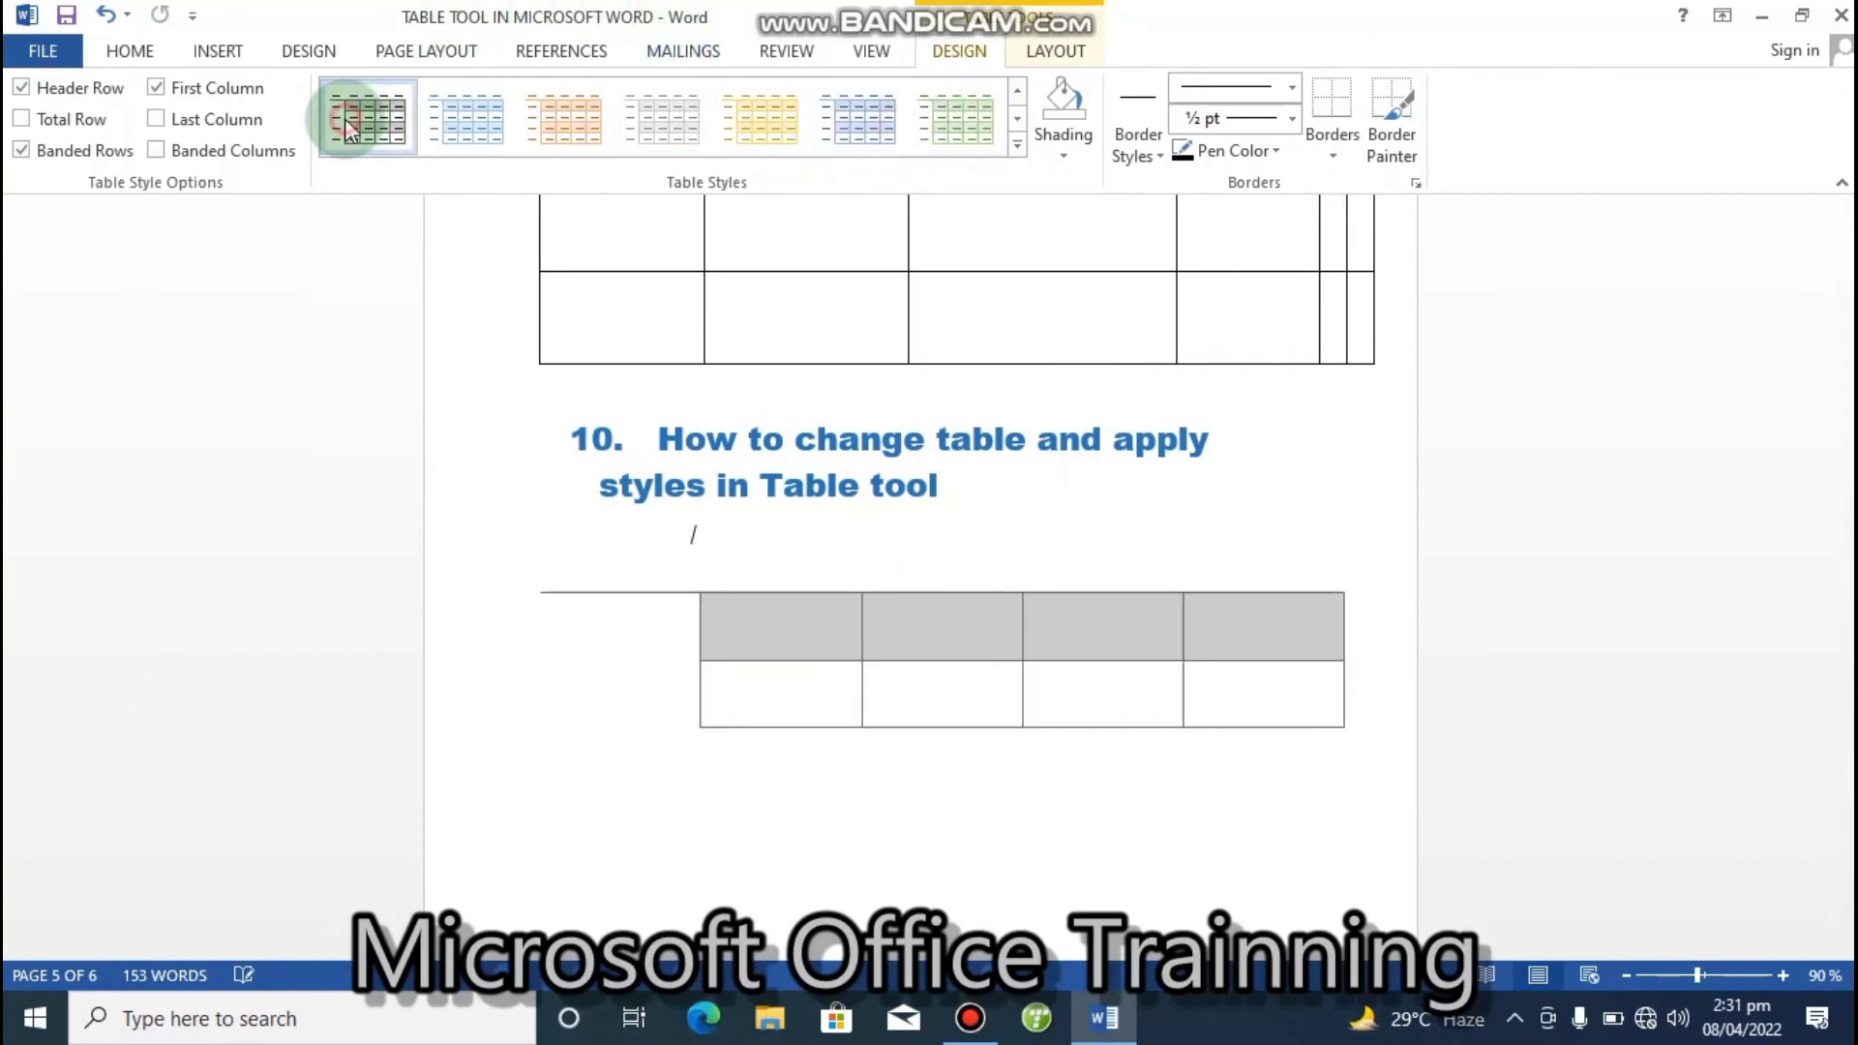
- Apply the dark grid style with black header row, black first column and gray-shaded cells to the table under heading 10
left_click(1016, 143)
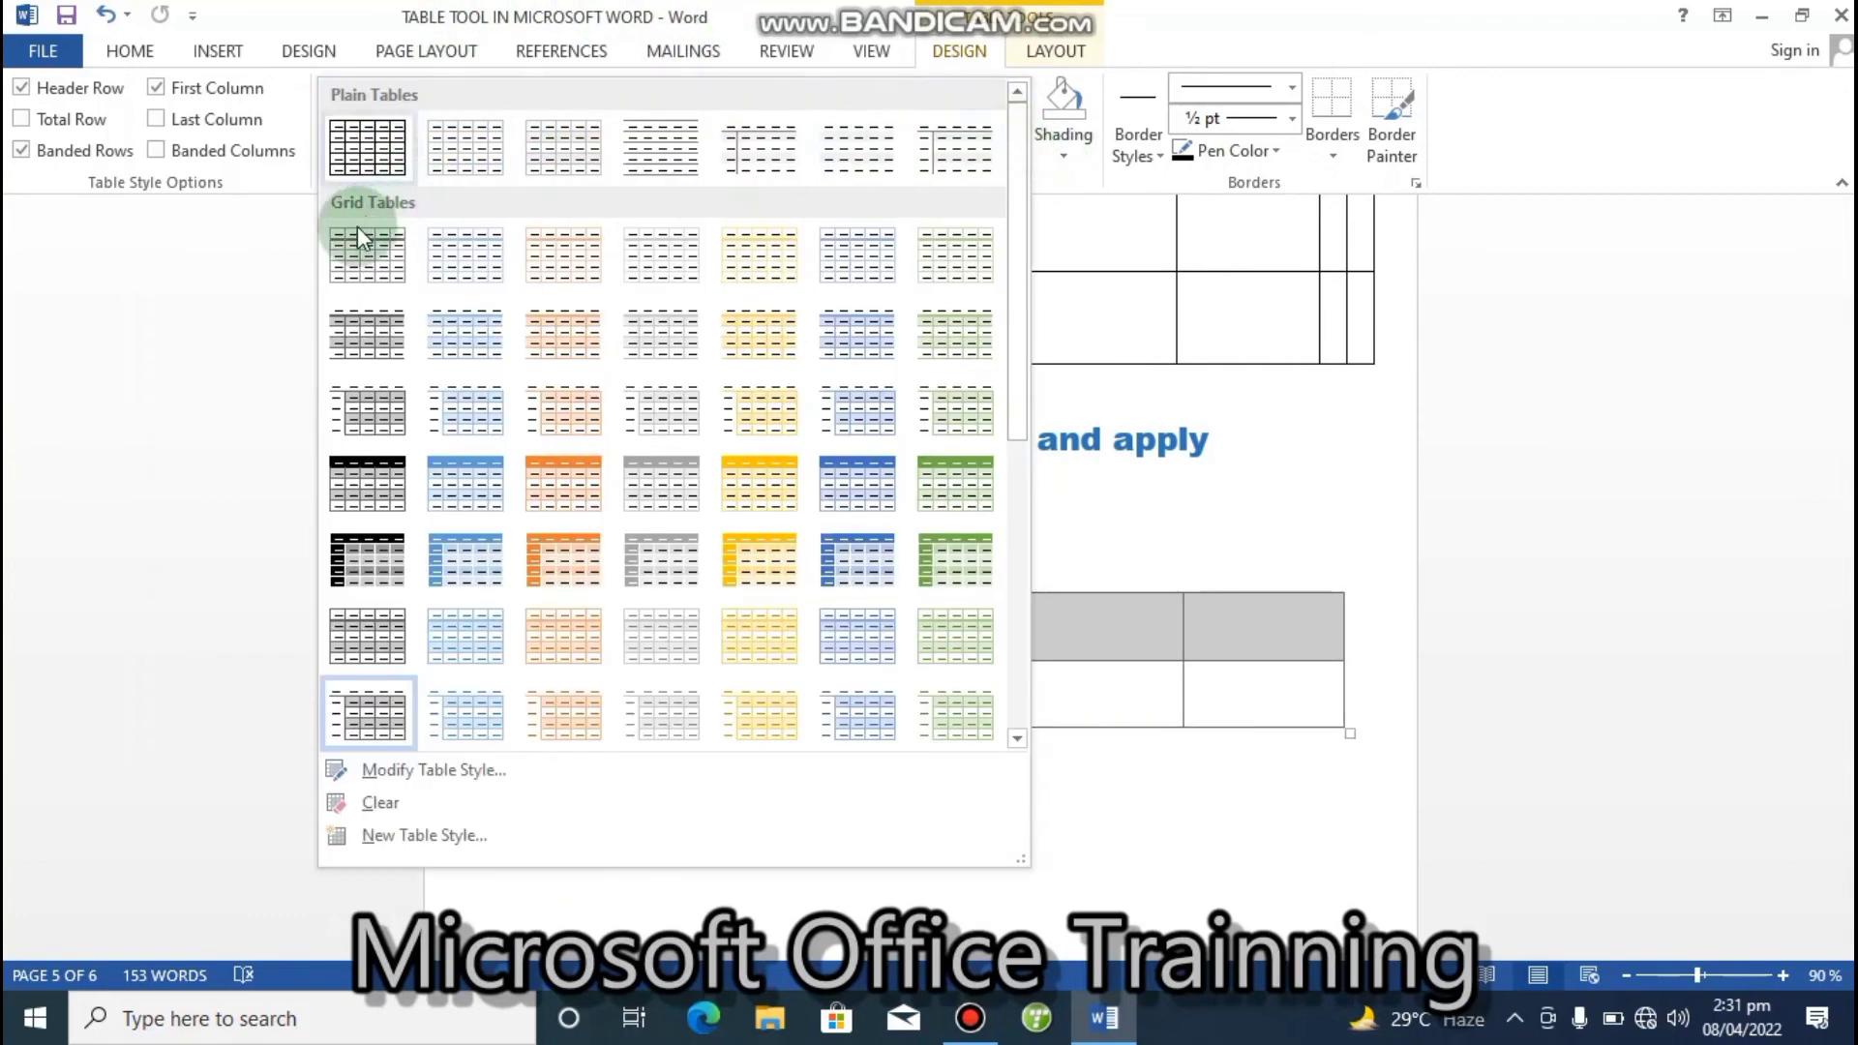
left_click(368, 561)
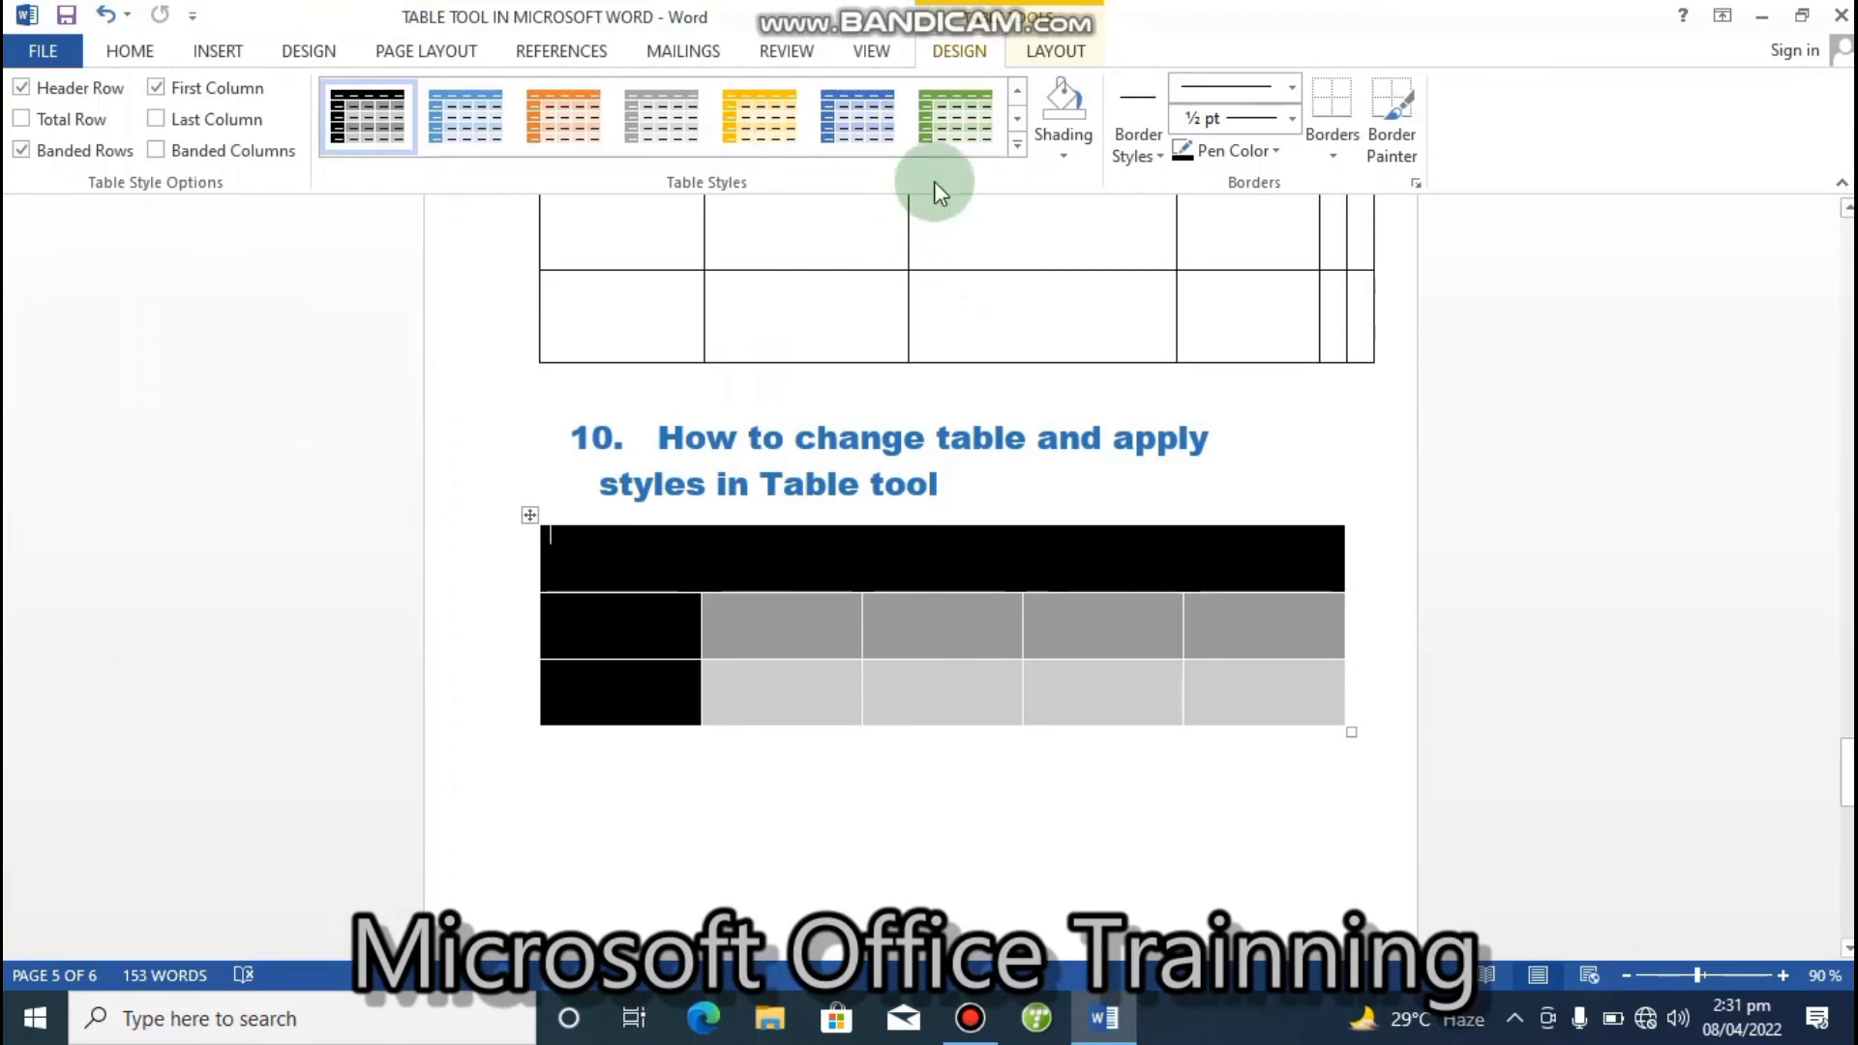
left_click(1016, 148)
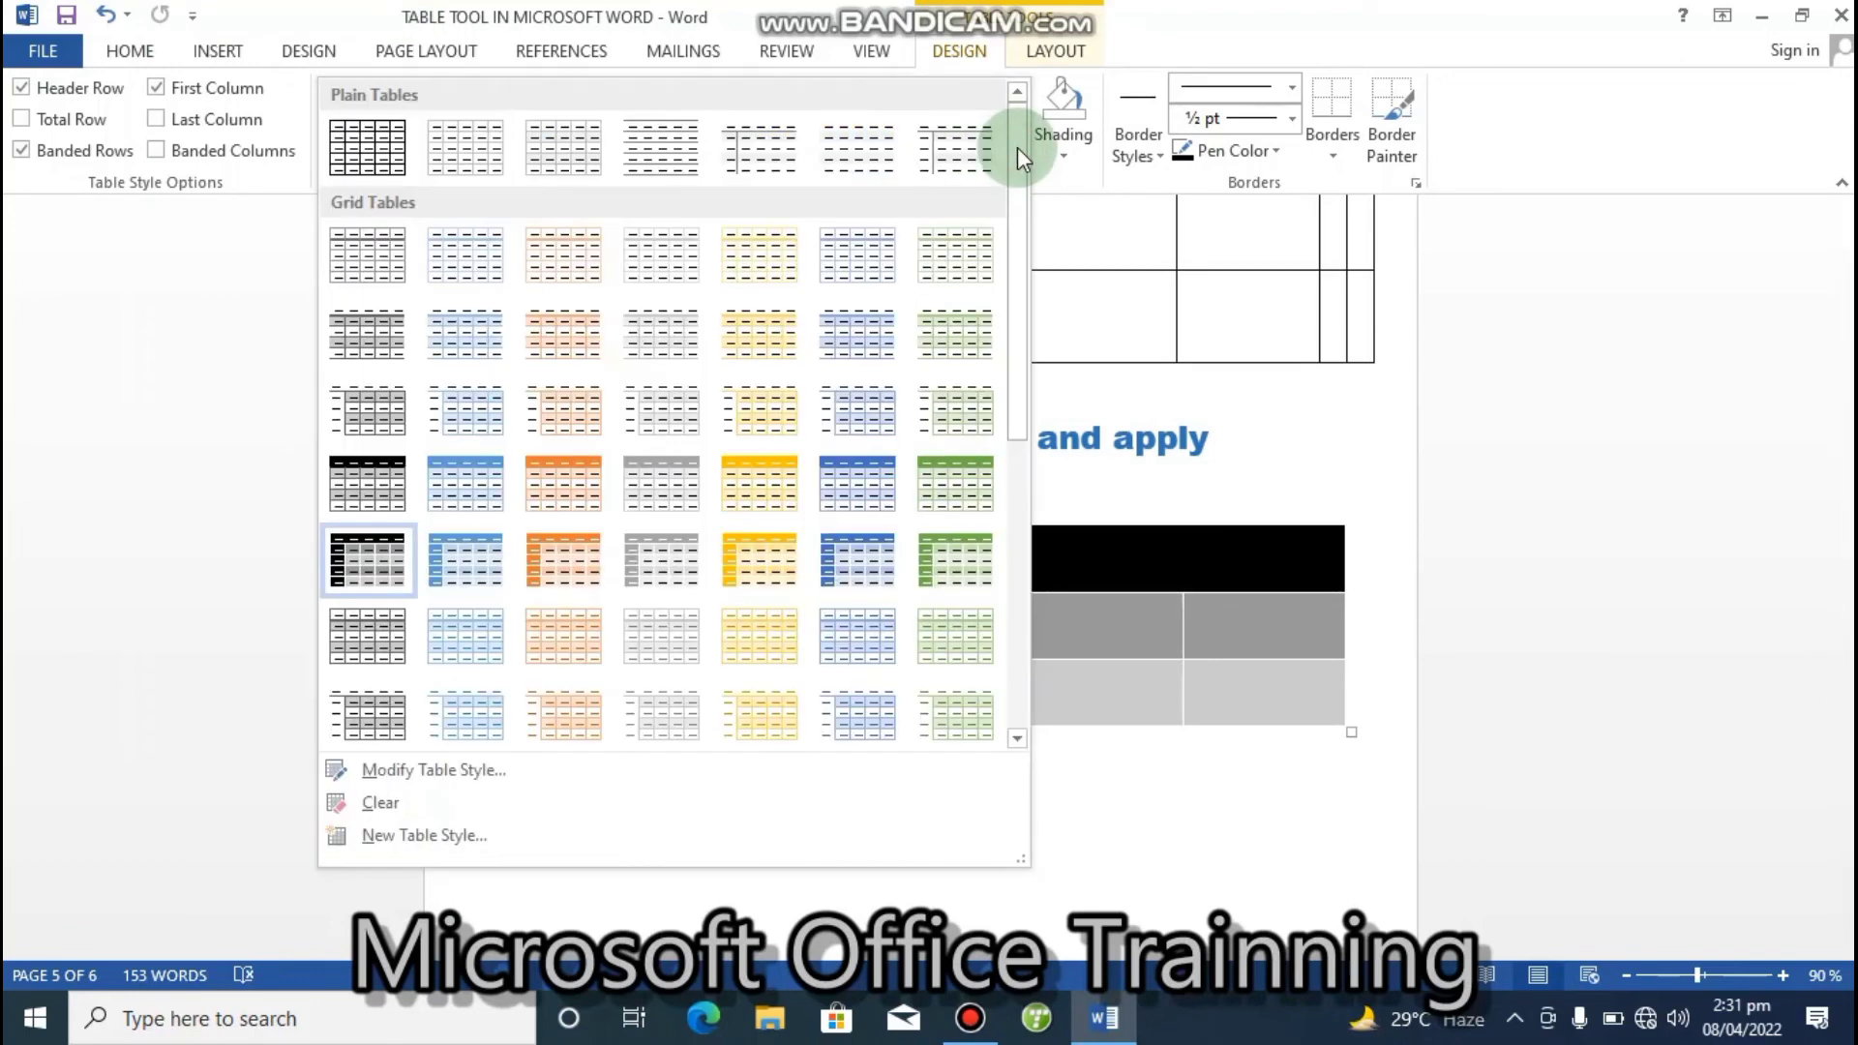
left_click(1834, 328)
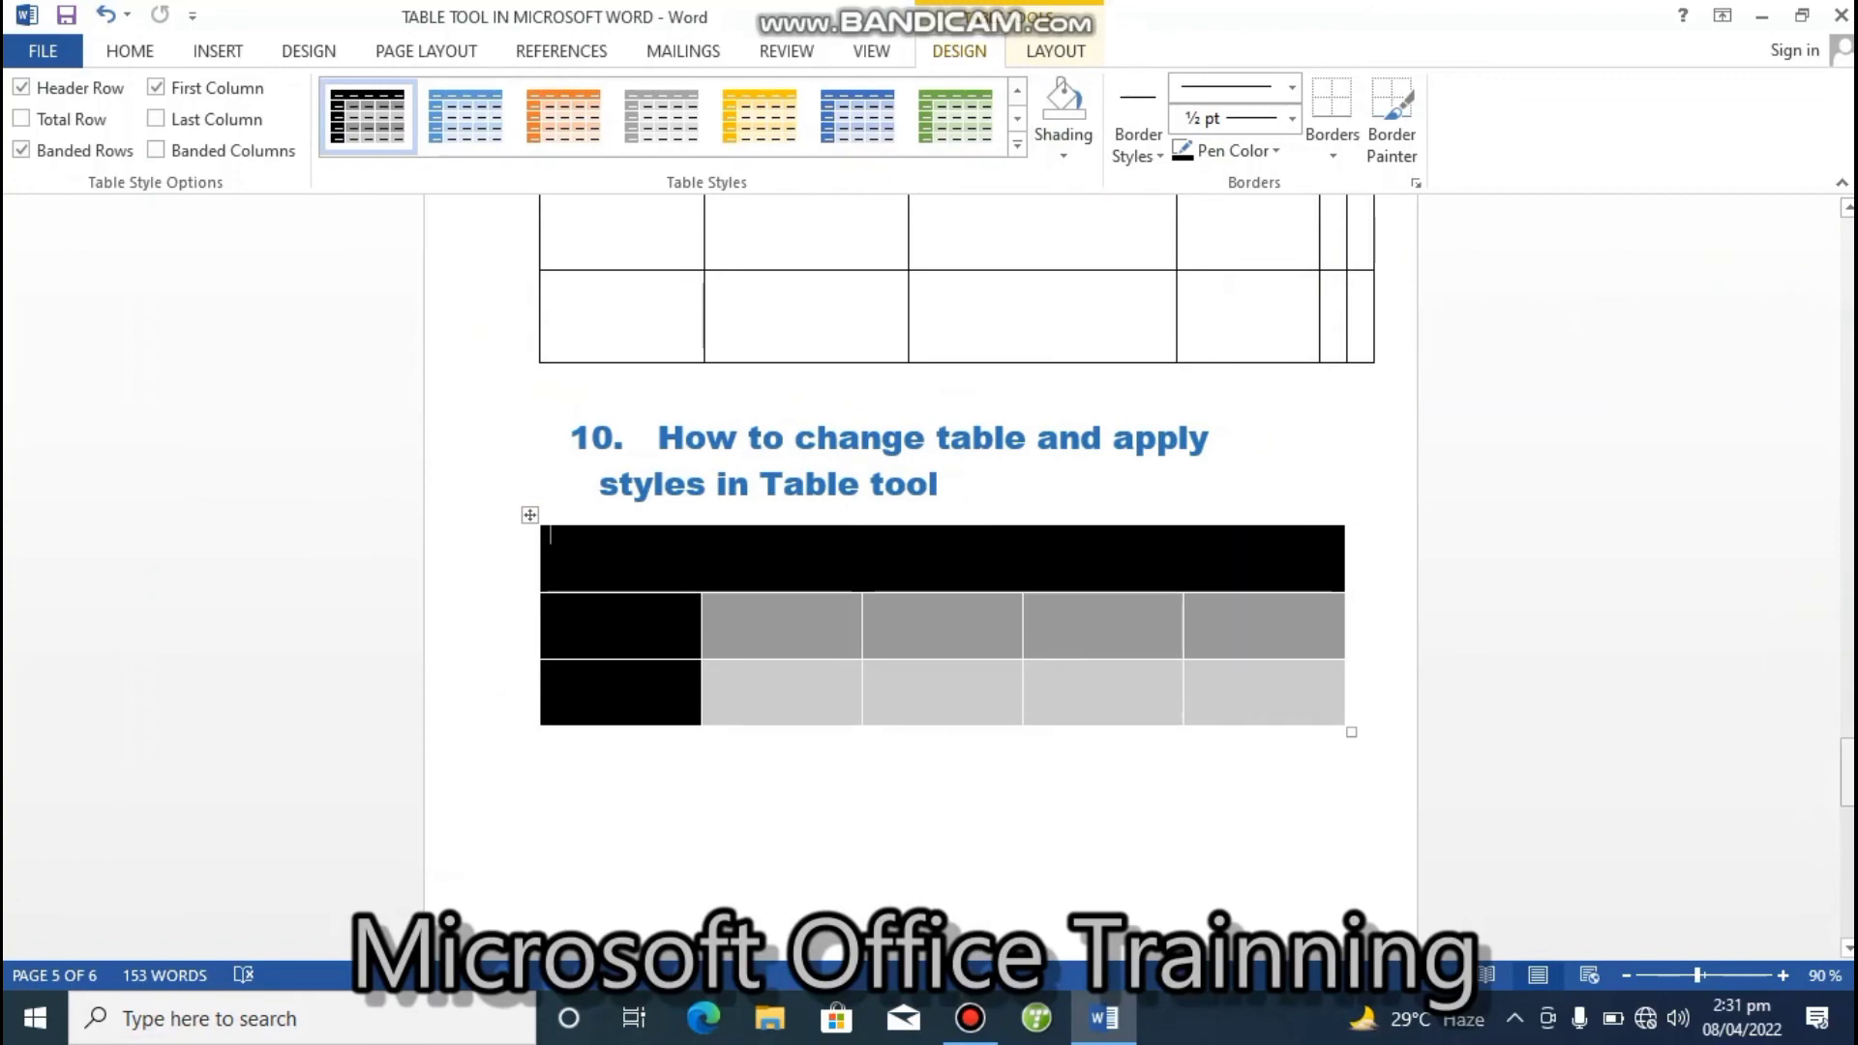
- Insert the built-in Calendar 2 quick table on a new line below heading 12
left_click_drag(1848, 772, 1848, 835)
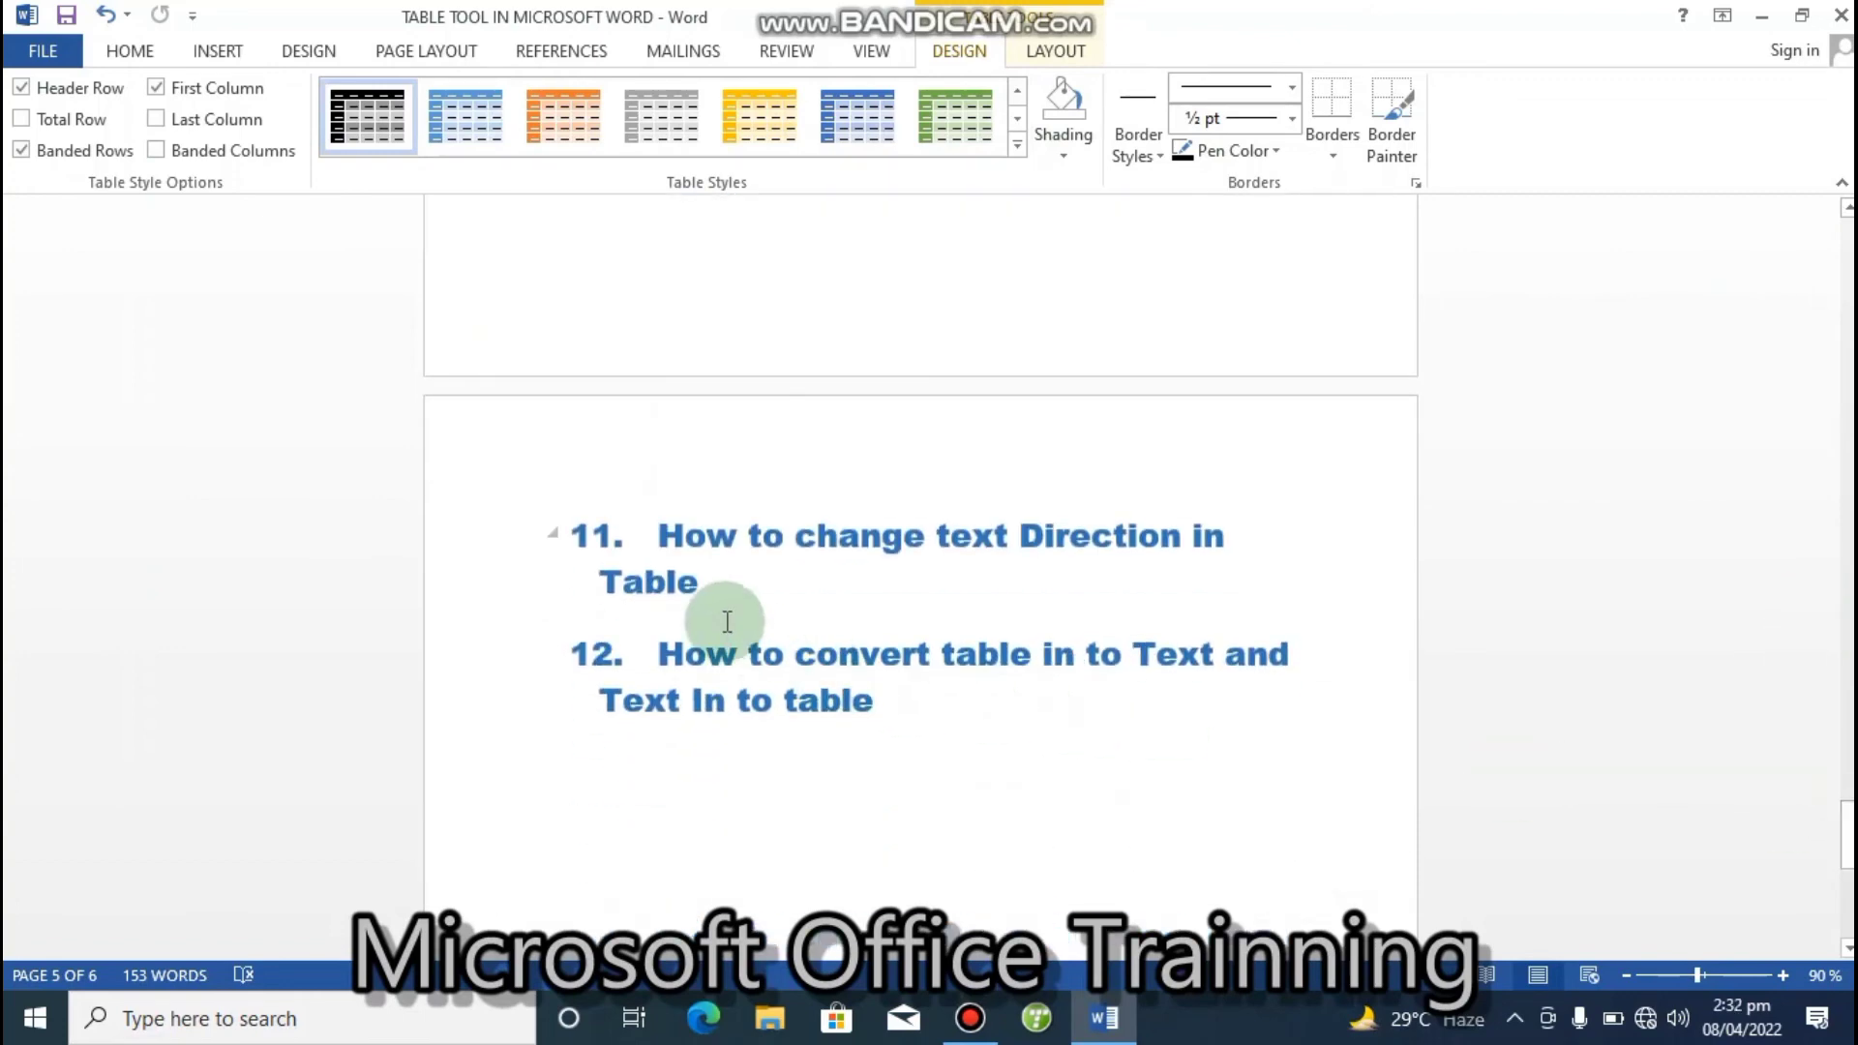
left_click(891, 703)
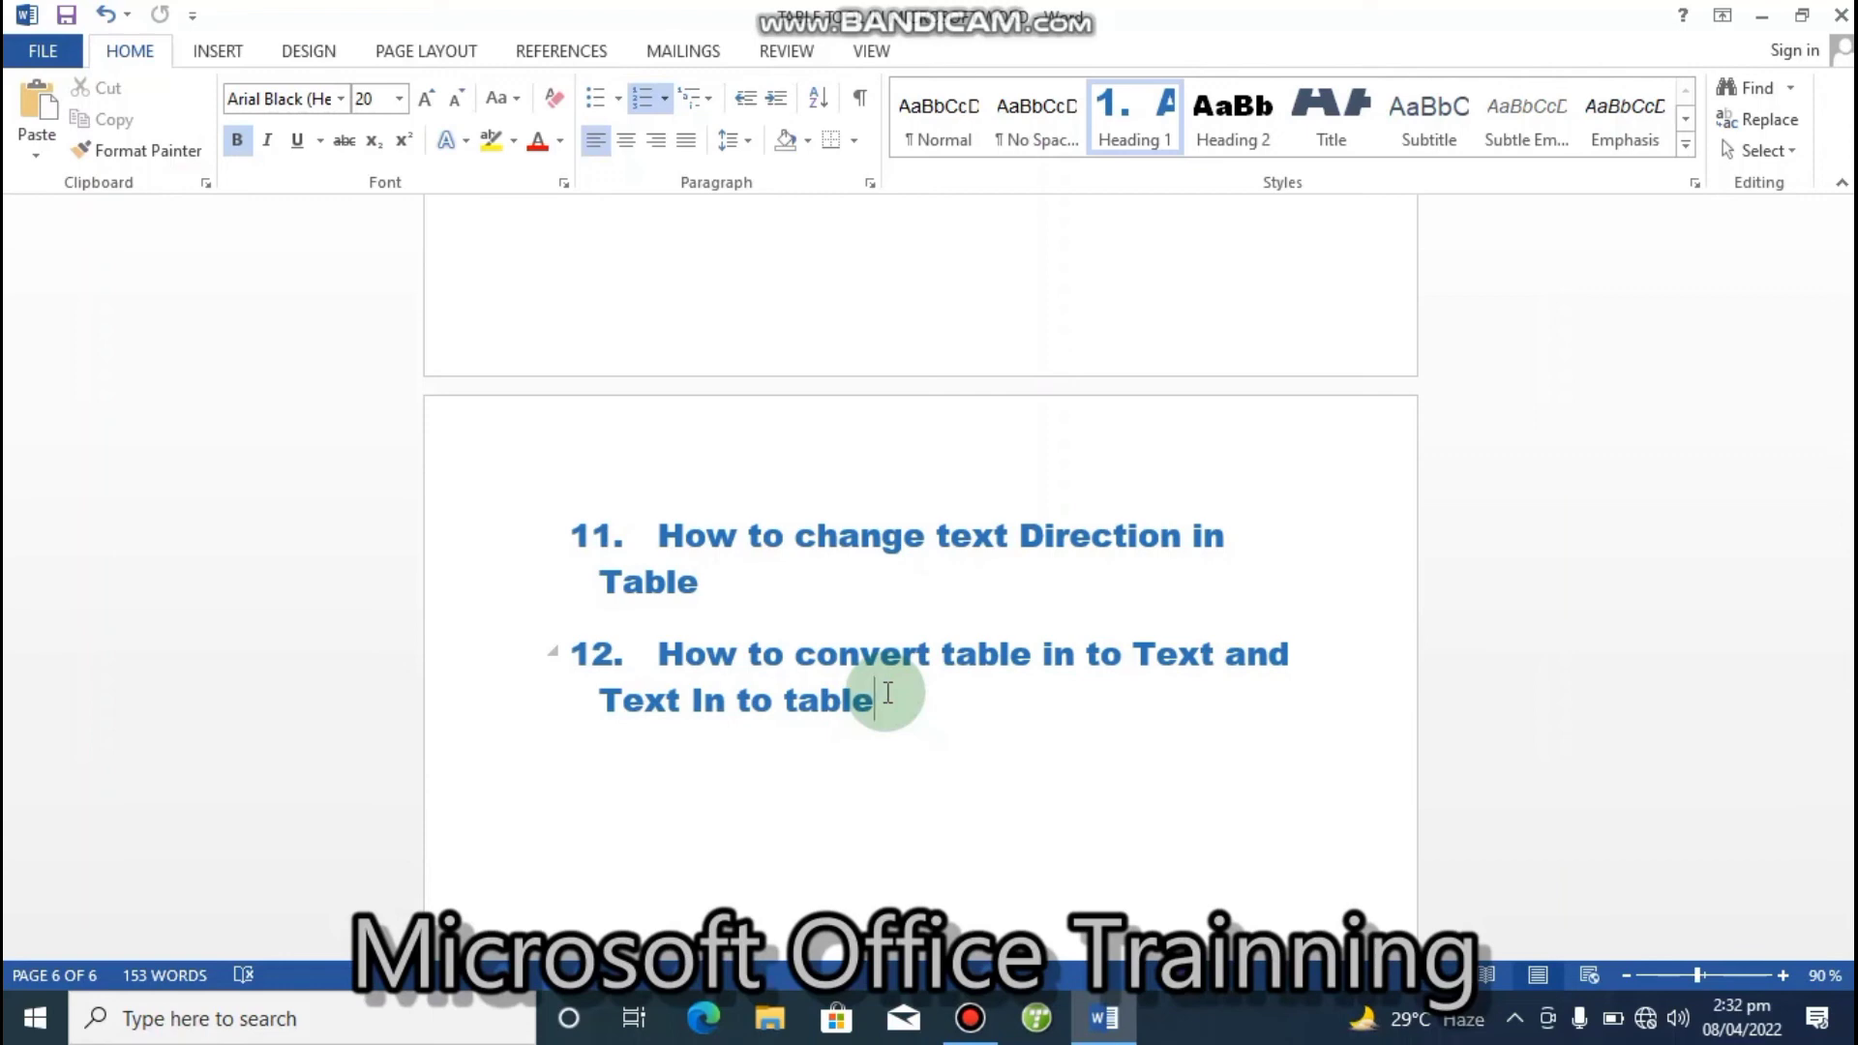
key("Return")
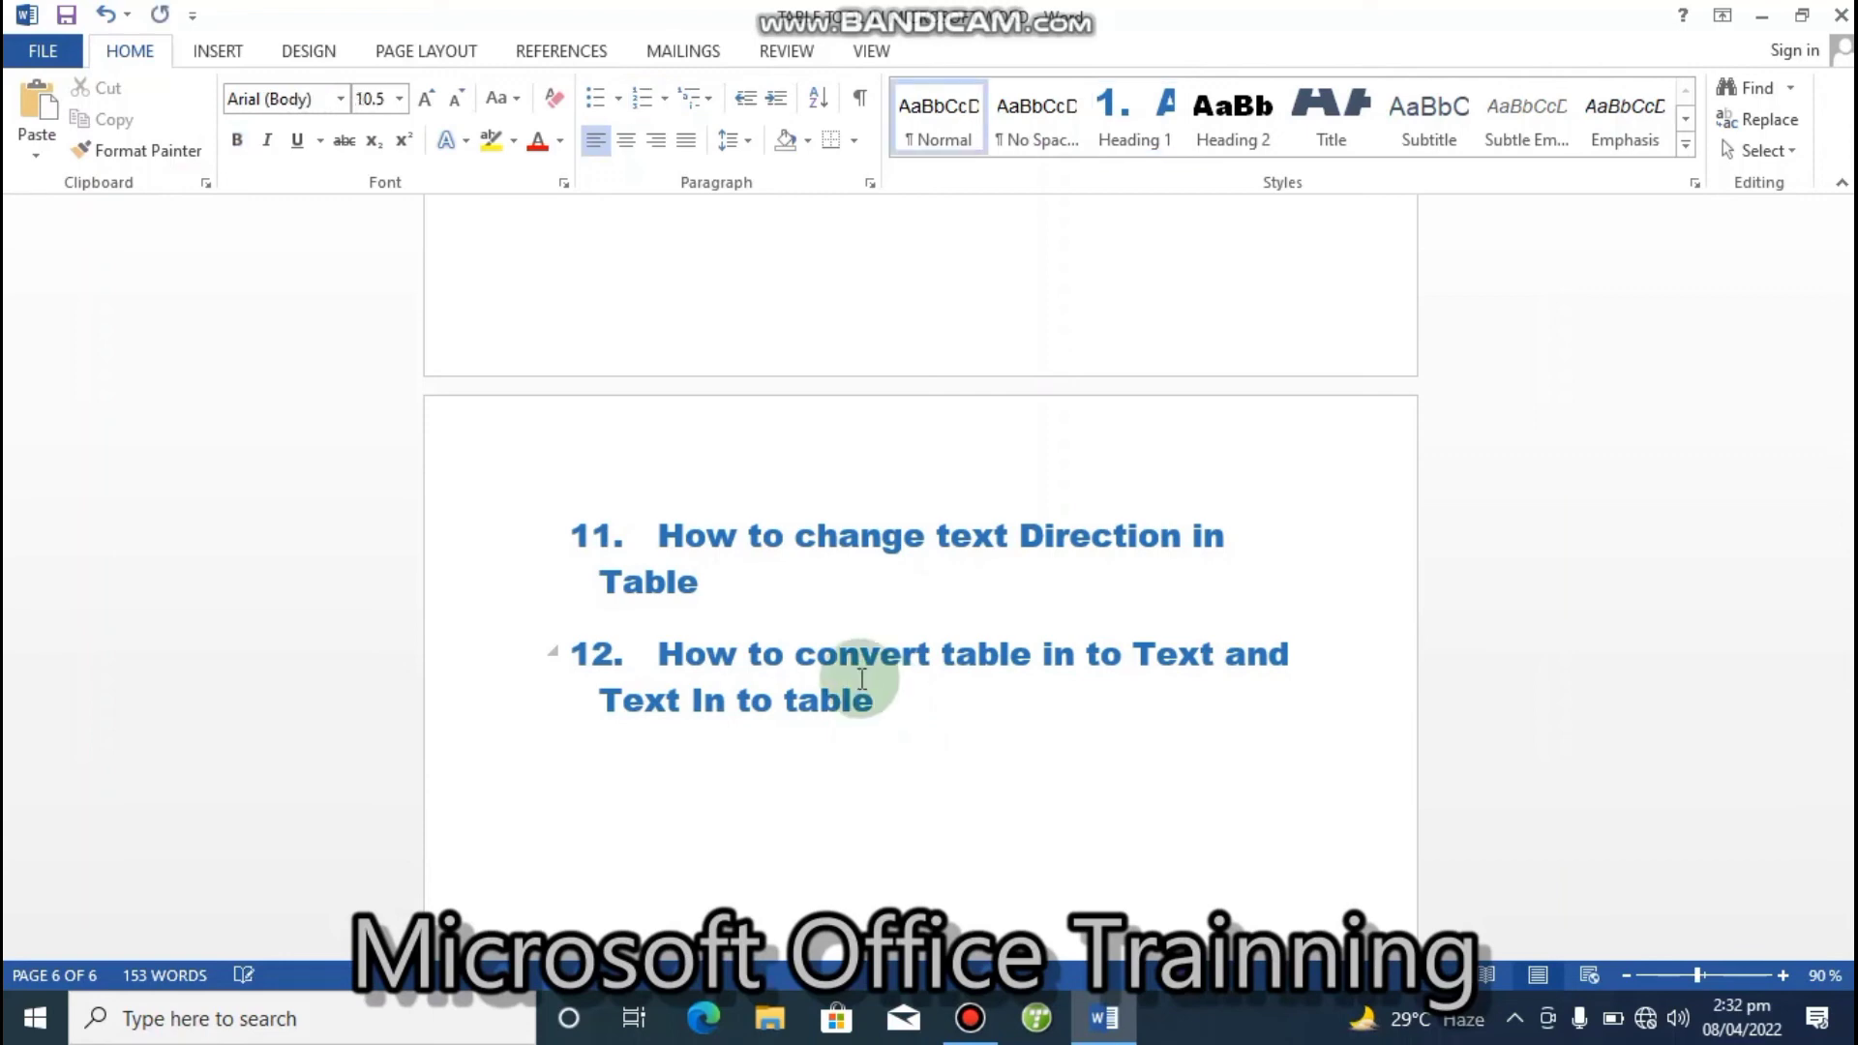
left_click(206, 44)
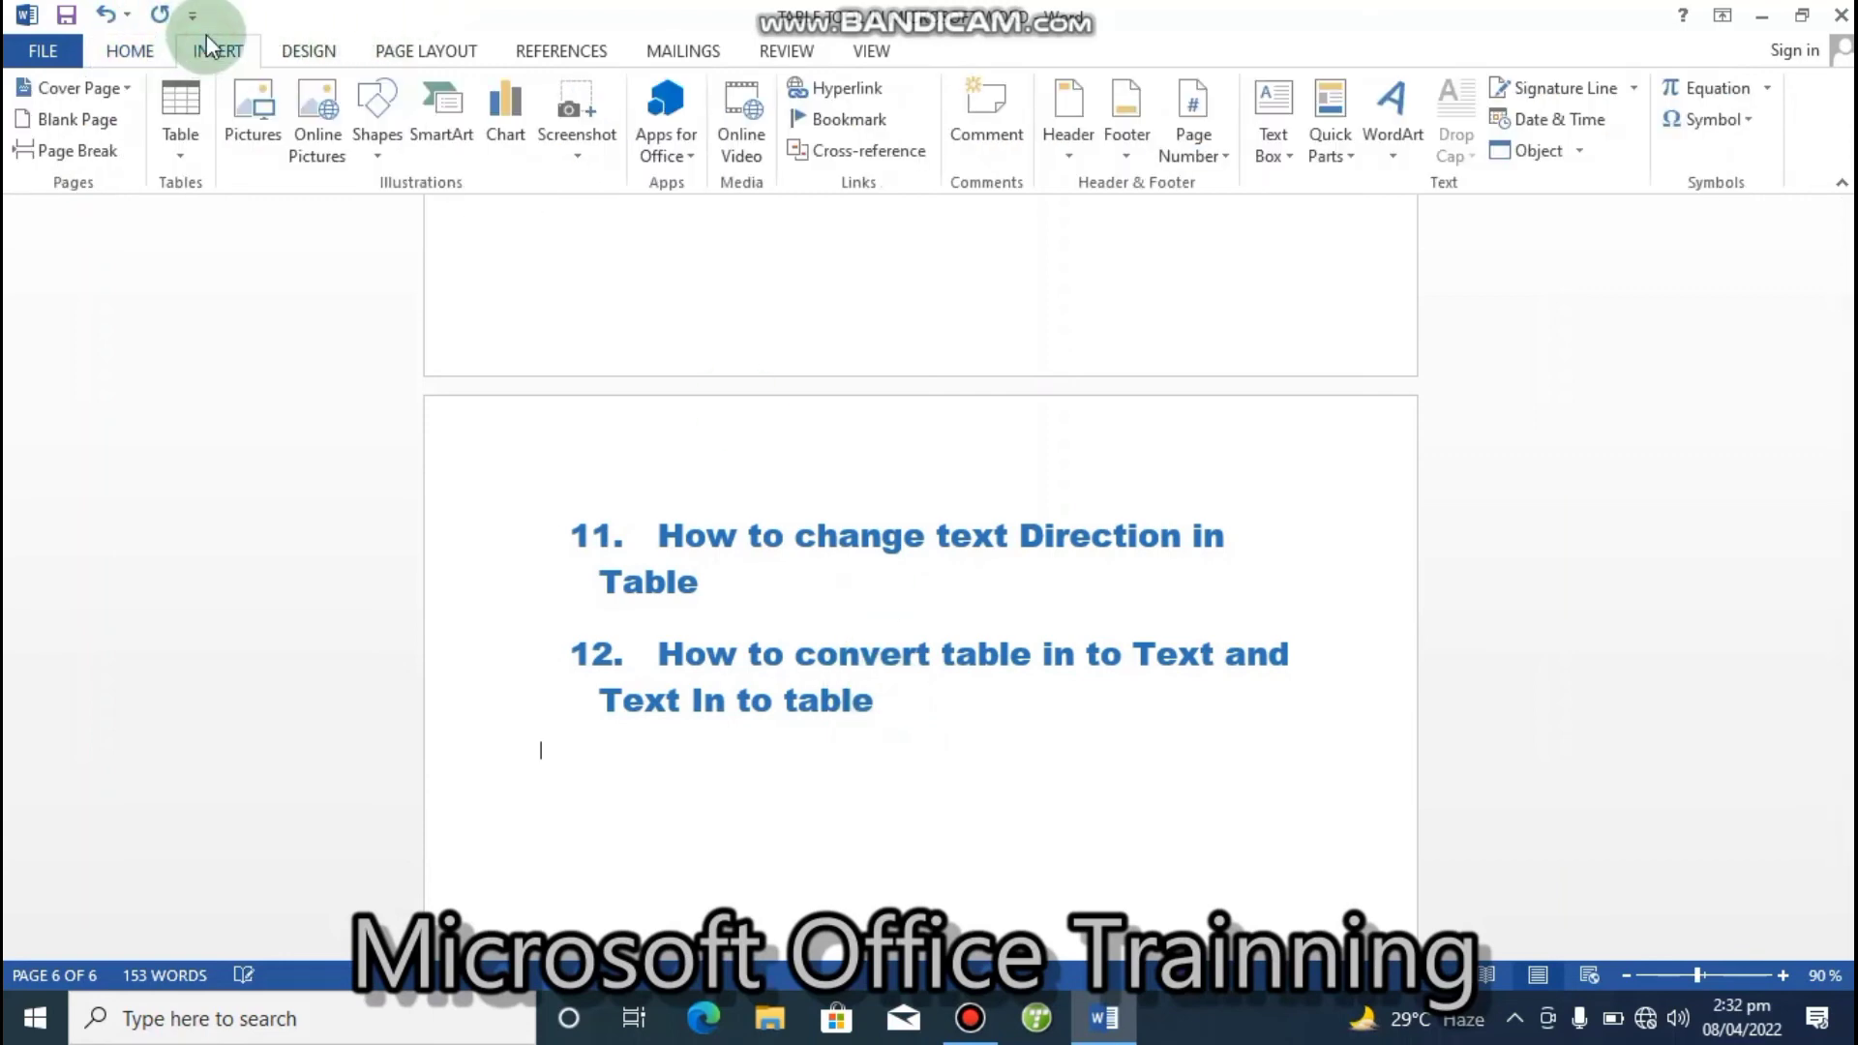
left_click(175, 141)
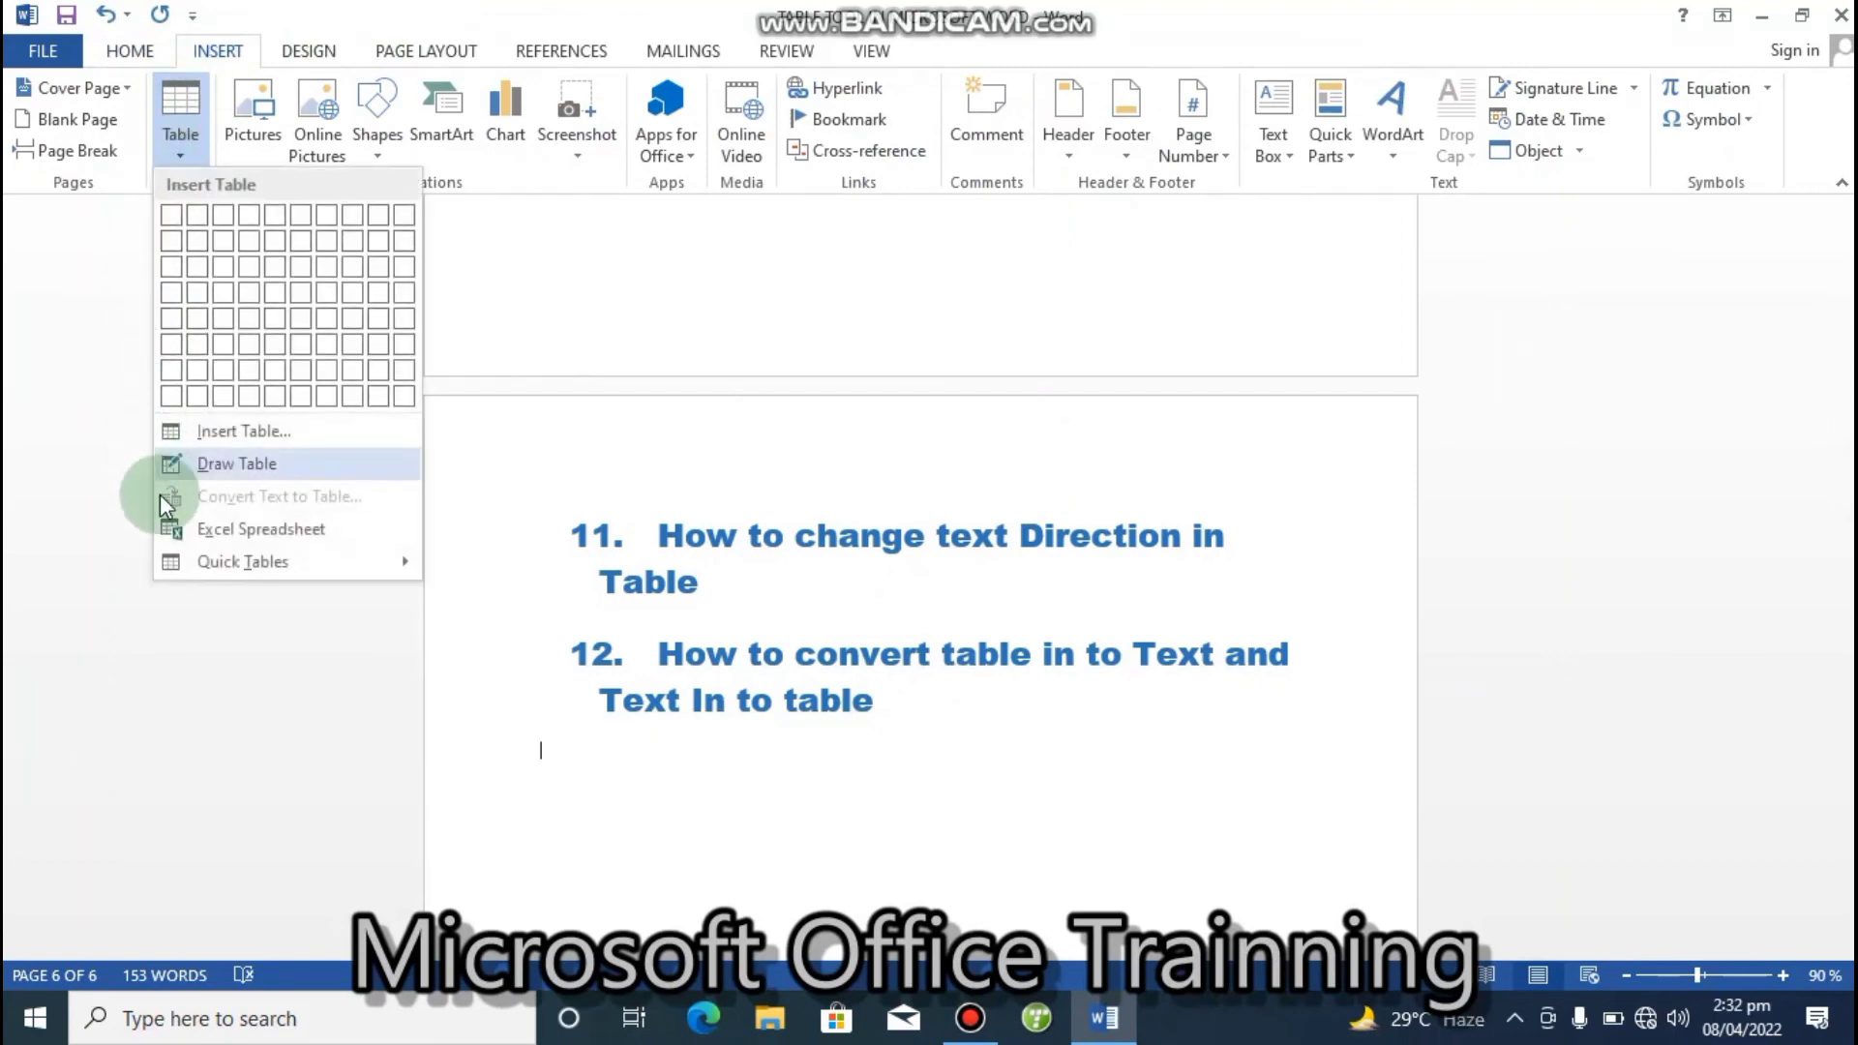
left_click(214, 560)
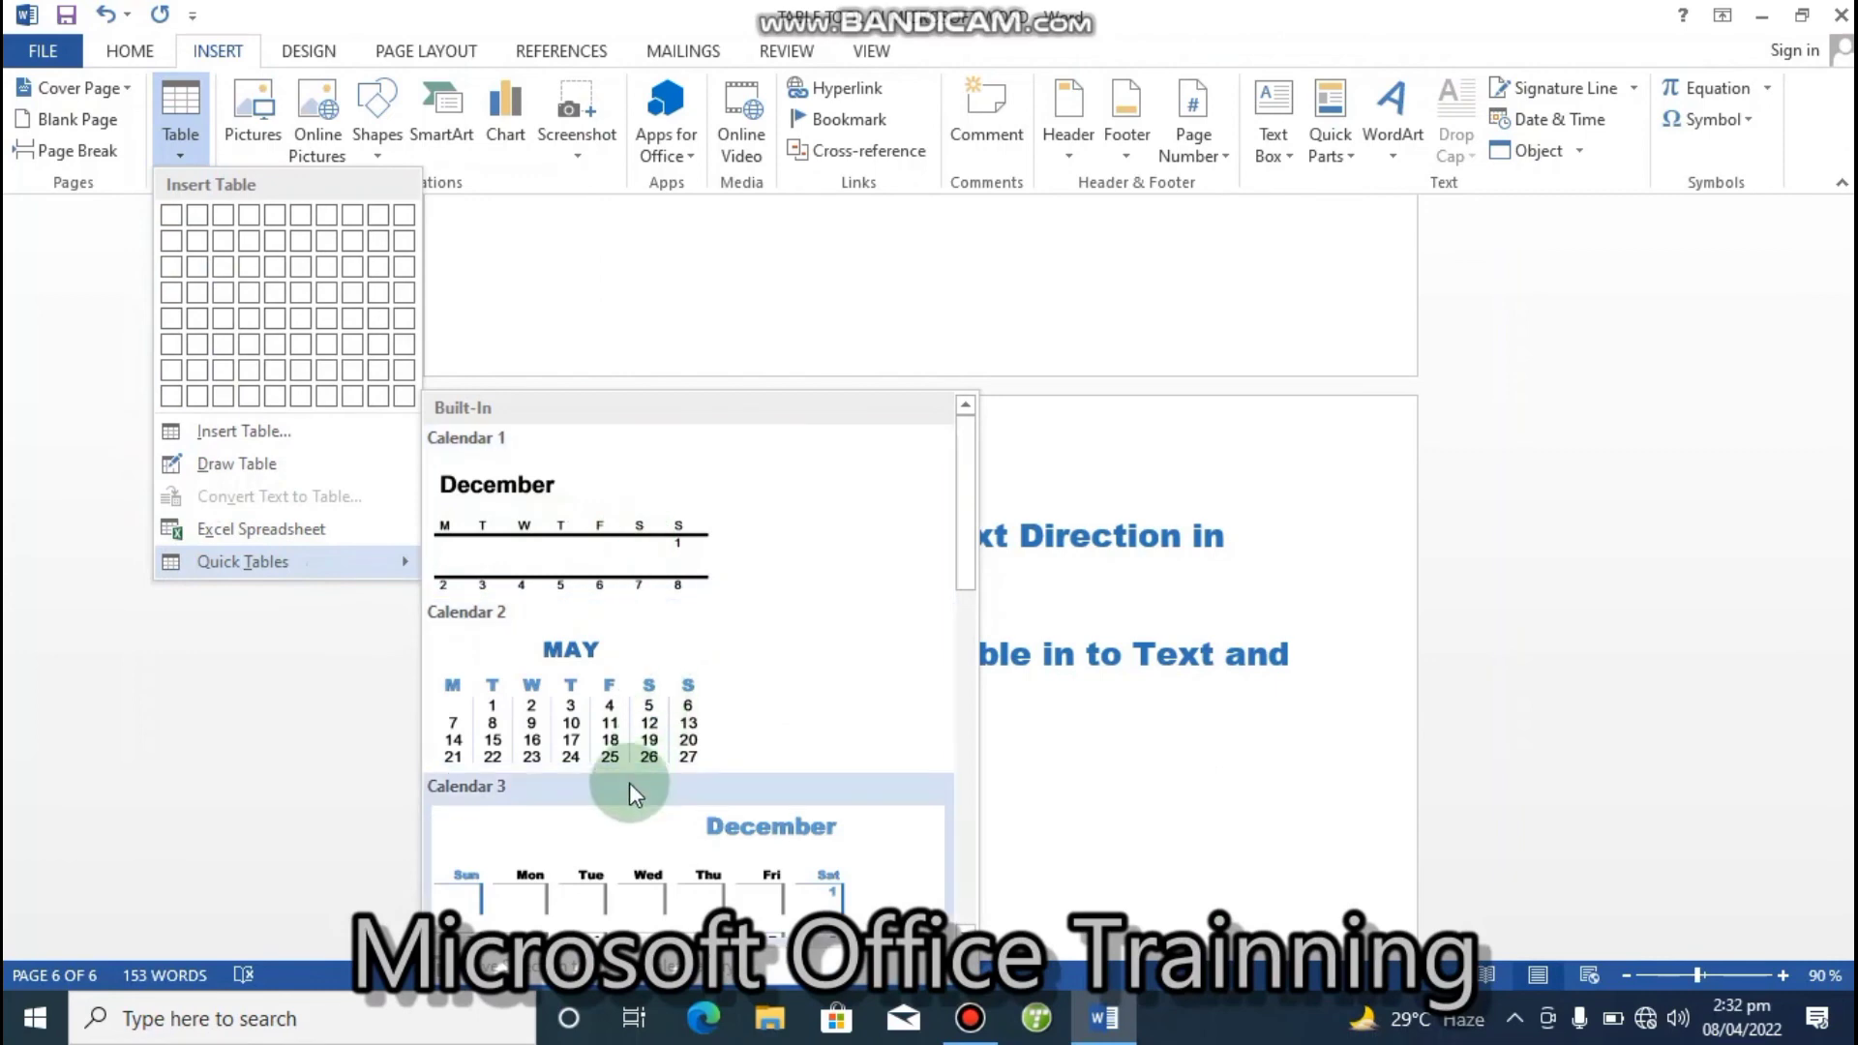
left_click(580, 699)
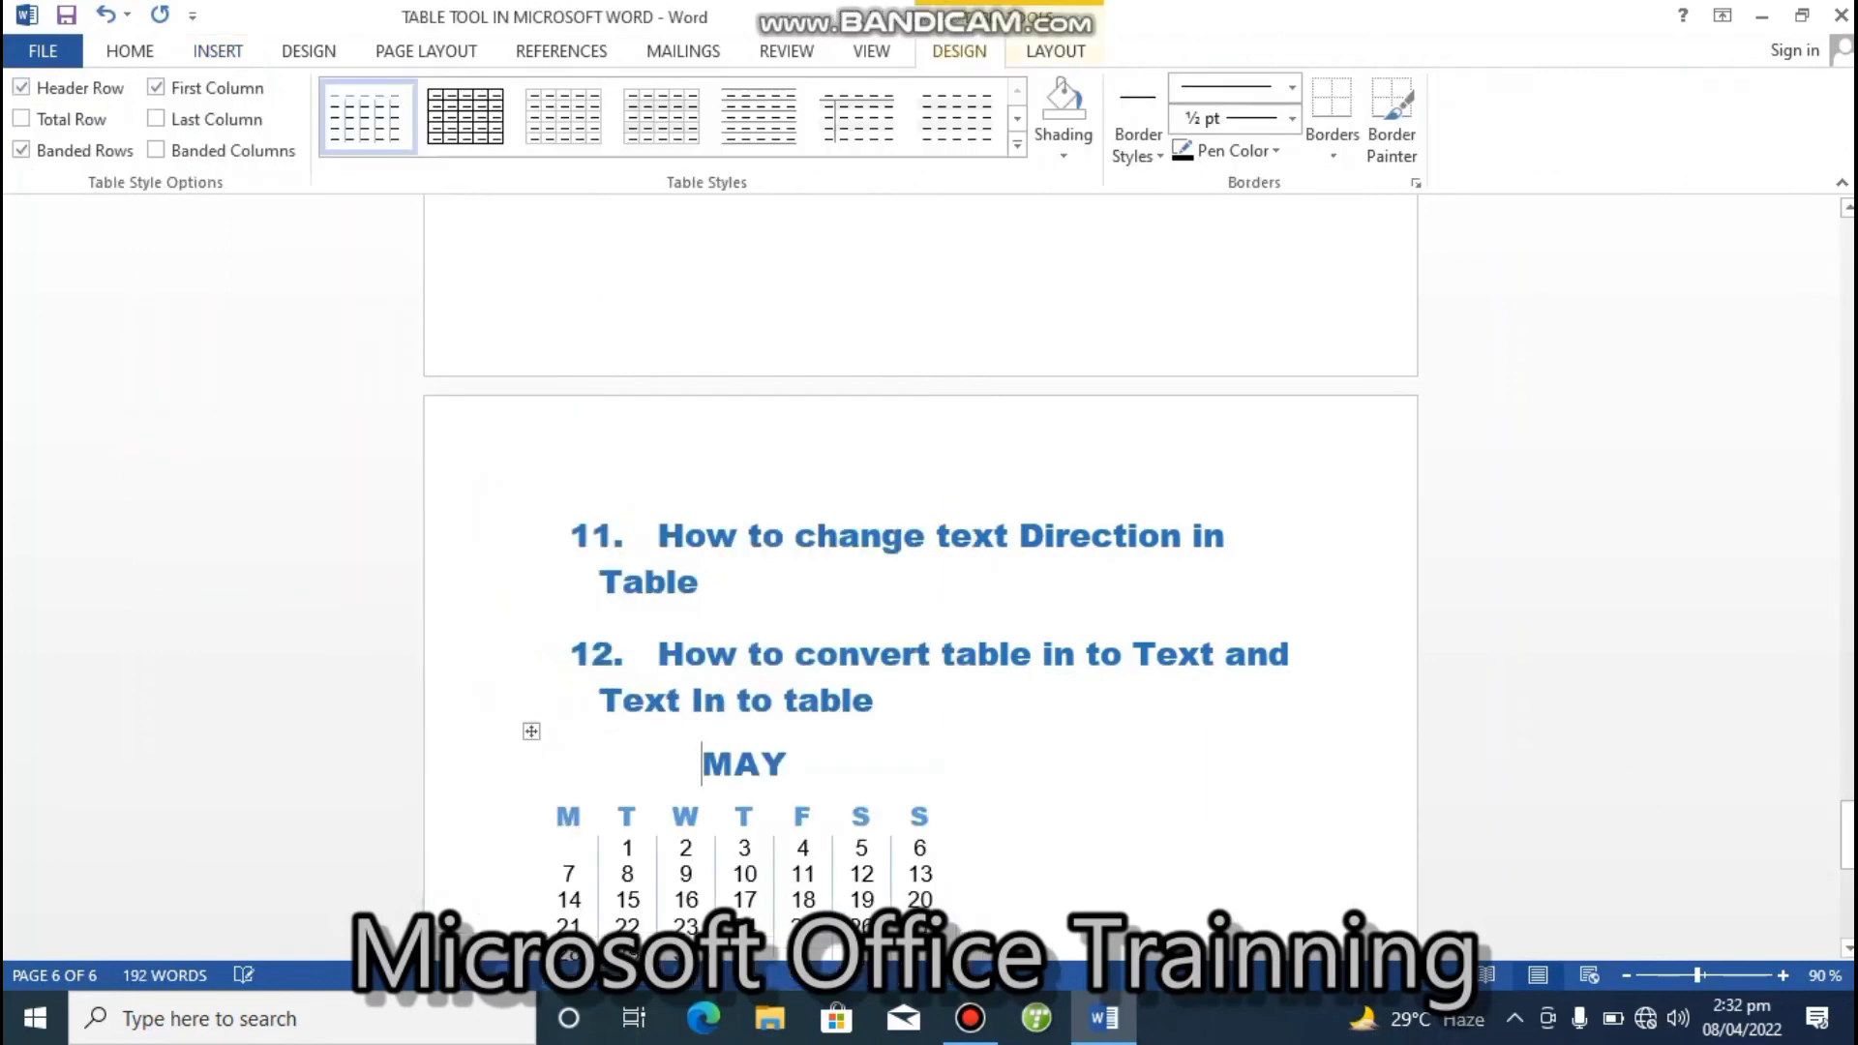
- Select the whole May calendar table, try the plain black grid style and apply the grid style with black header and gray banded rows
left_click_drag(1847, 837, 1847, 870)
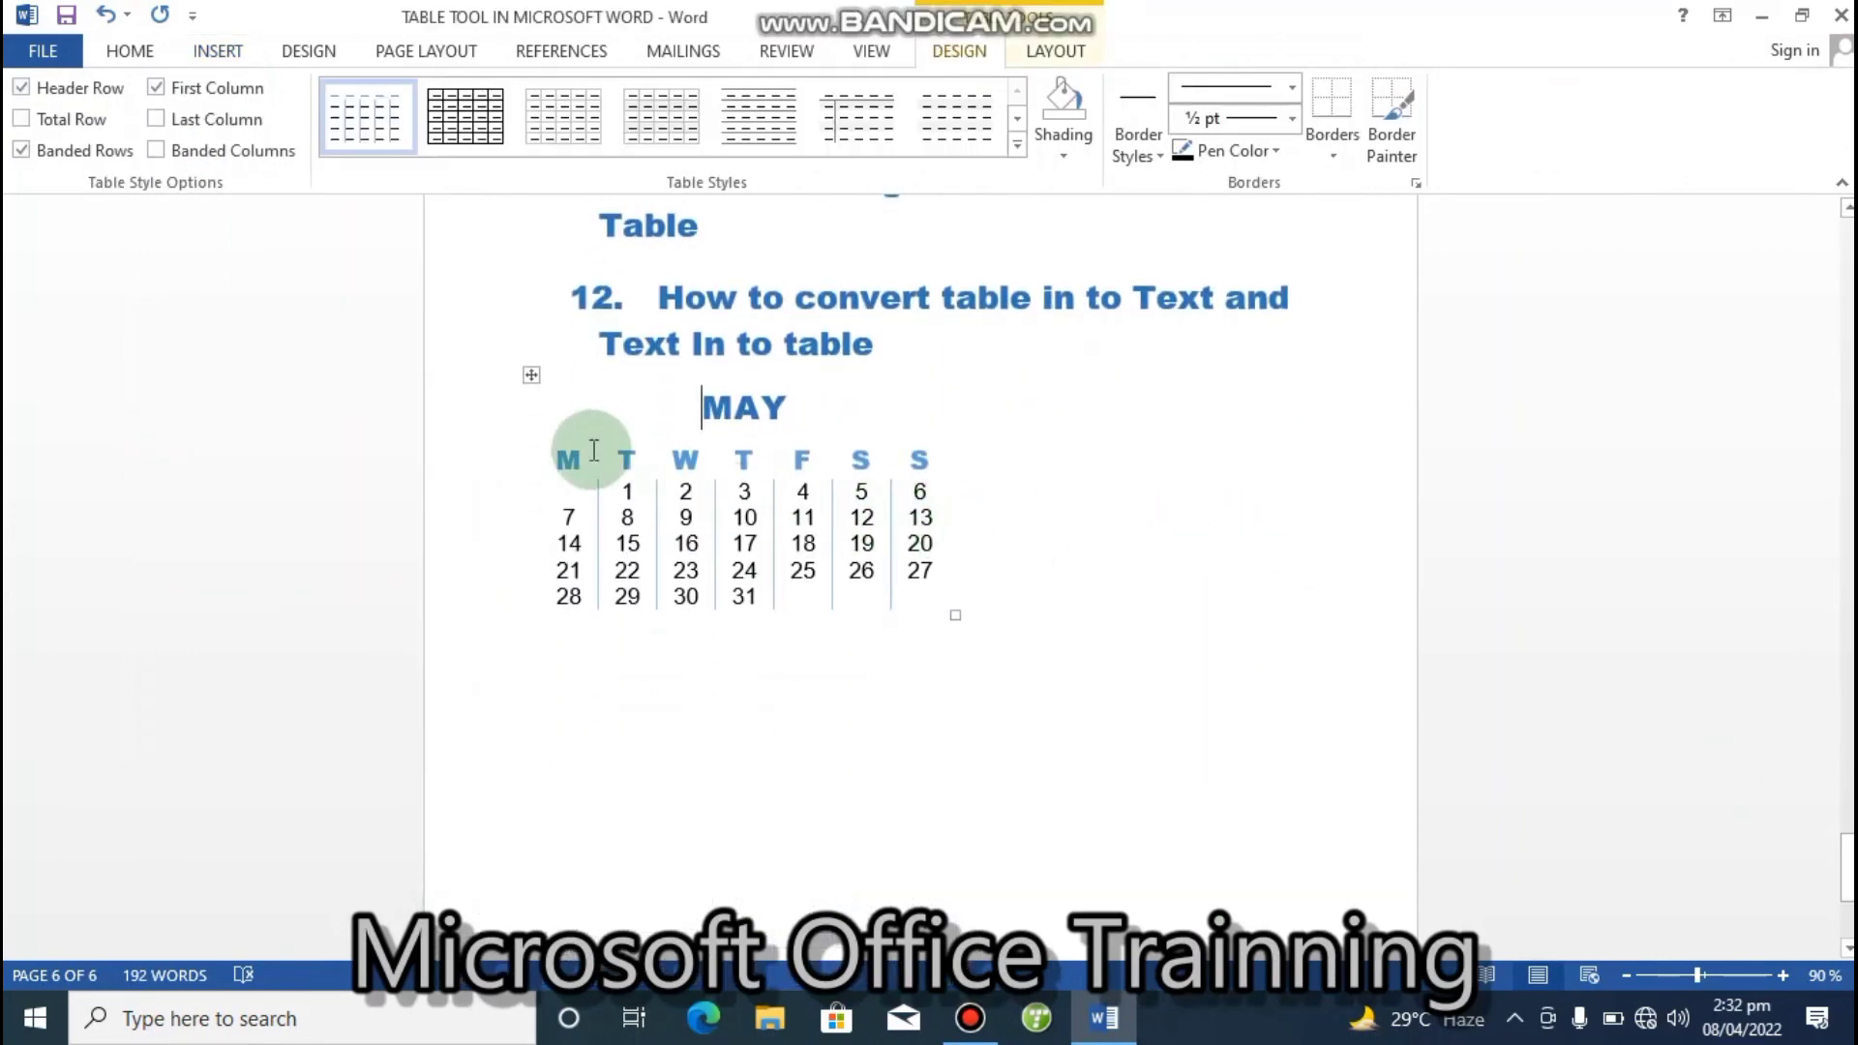
left_click(532, 377)
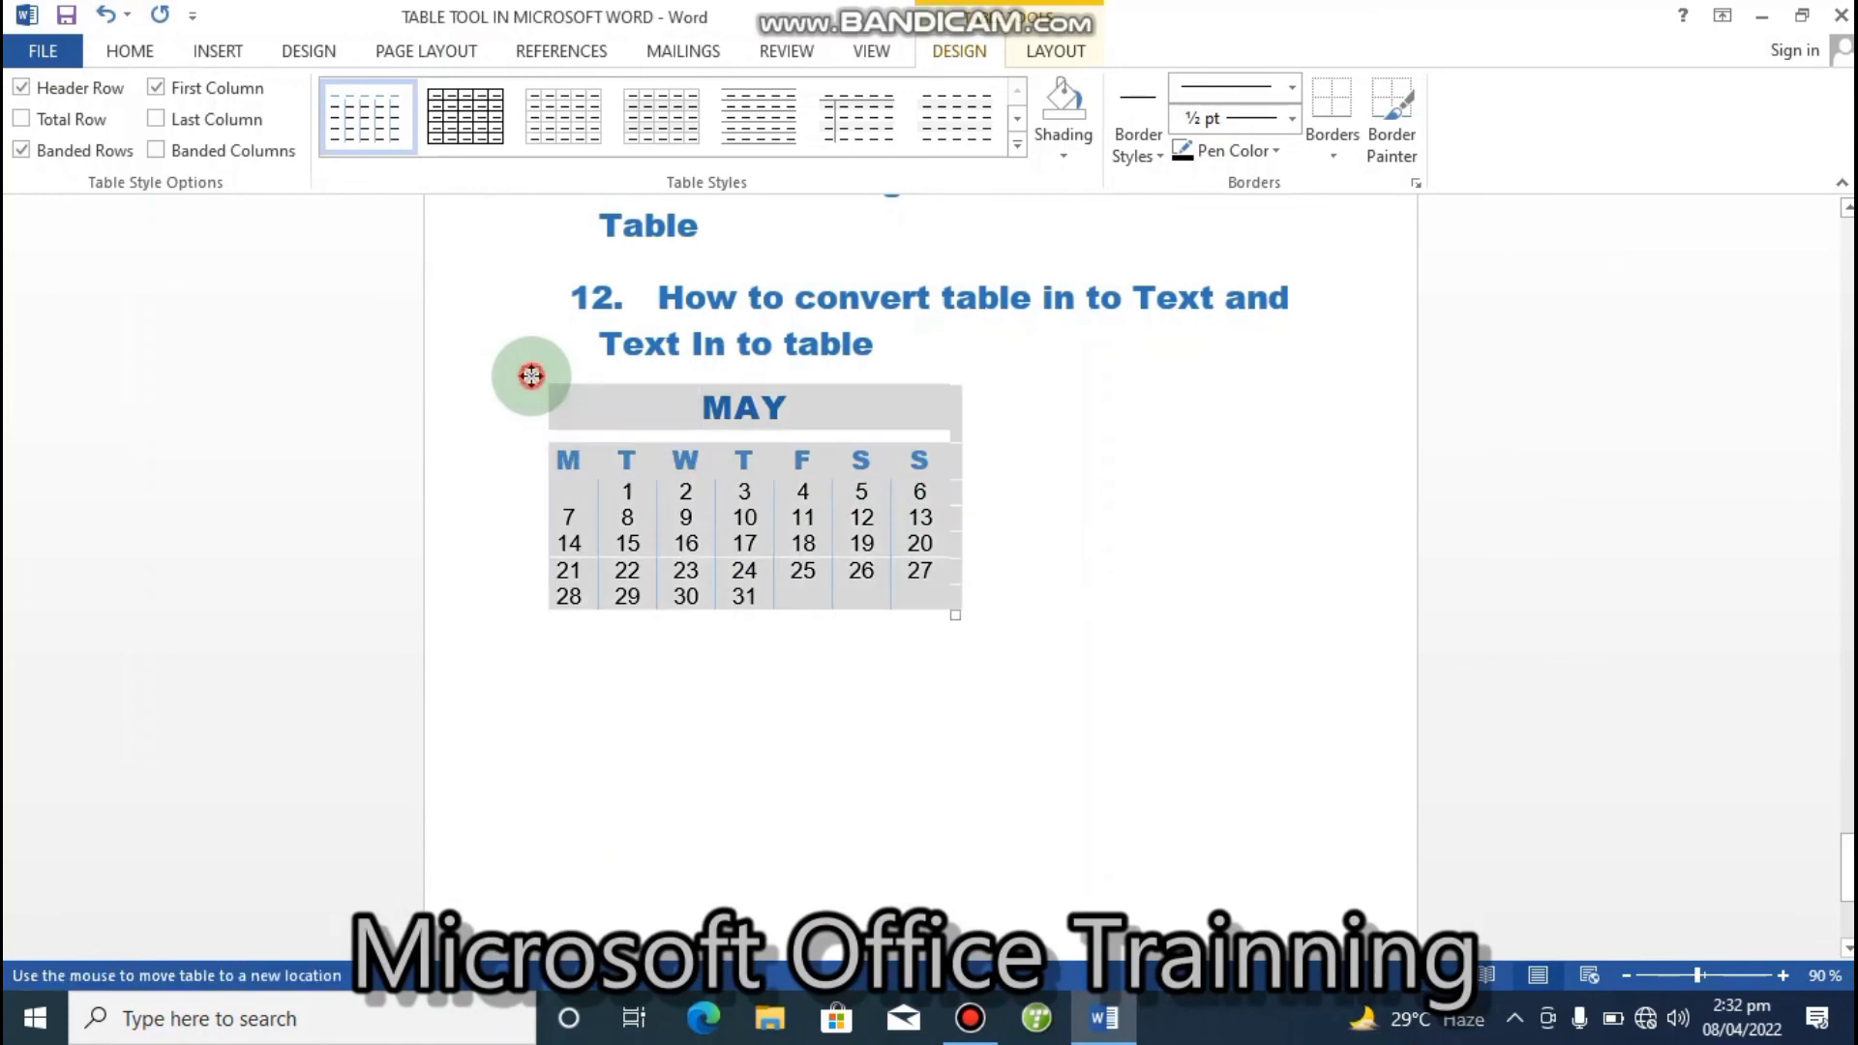
left_click(450, 121)
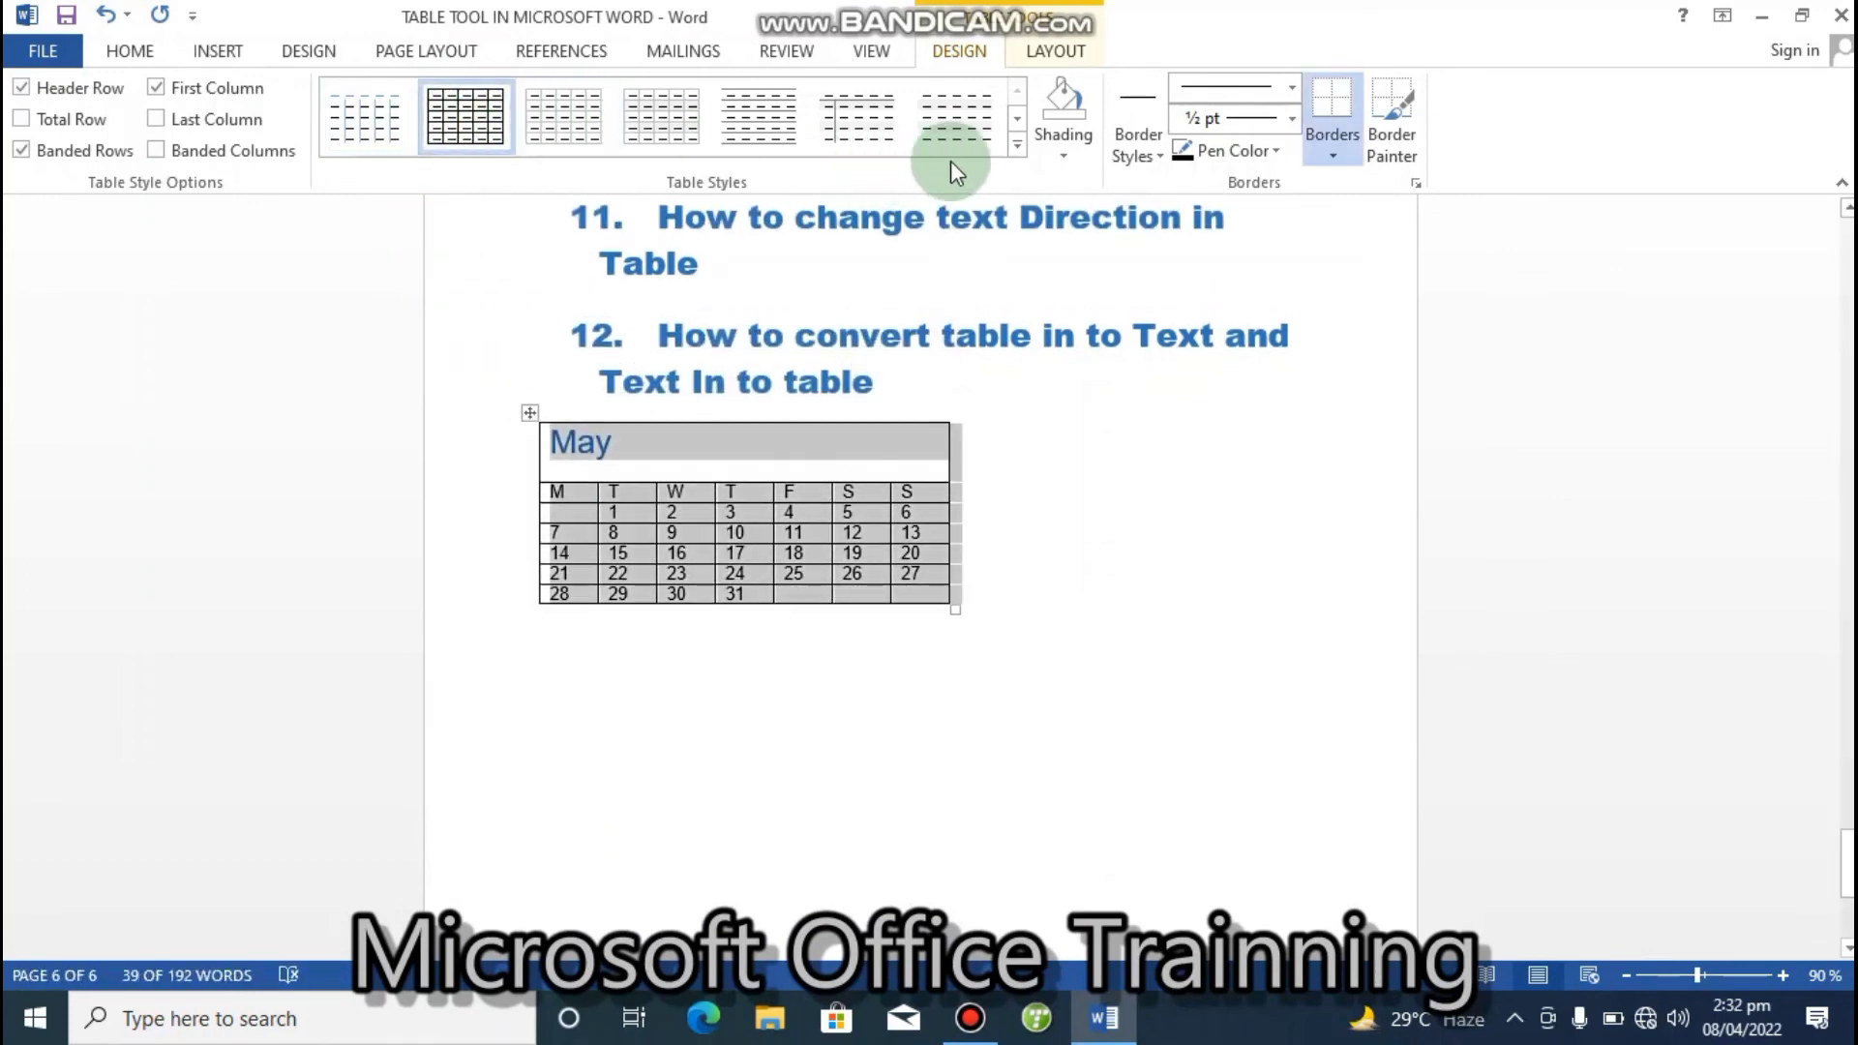
left_click(1018, 147)
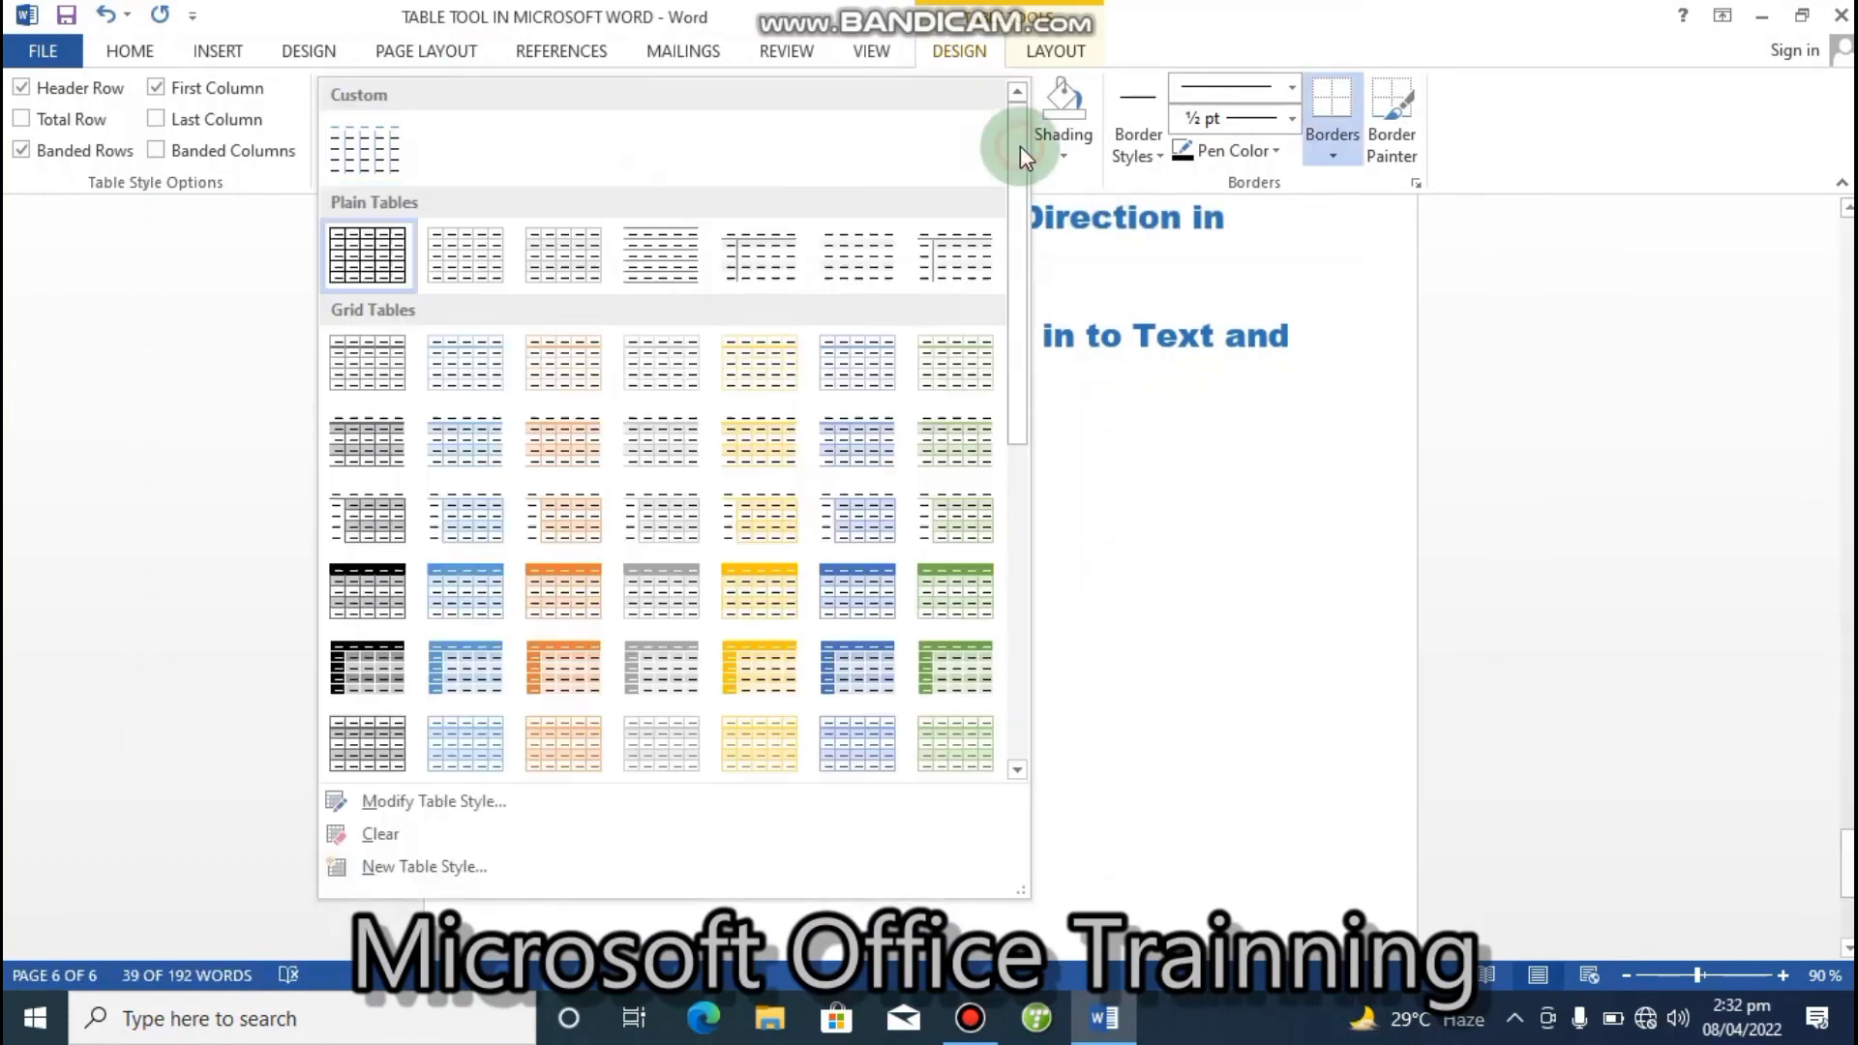
left_click(372, 584)
left_click(1112, 797)
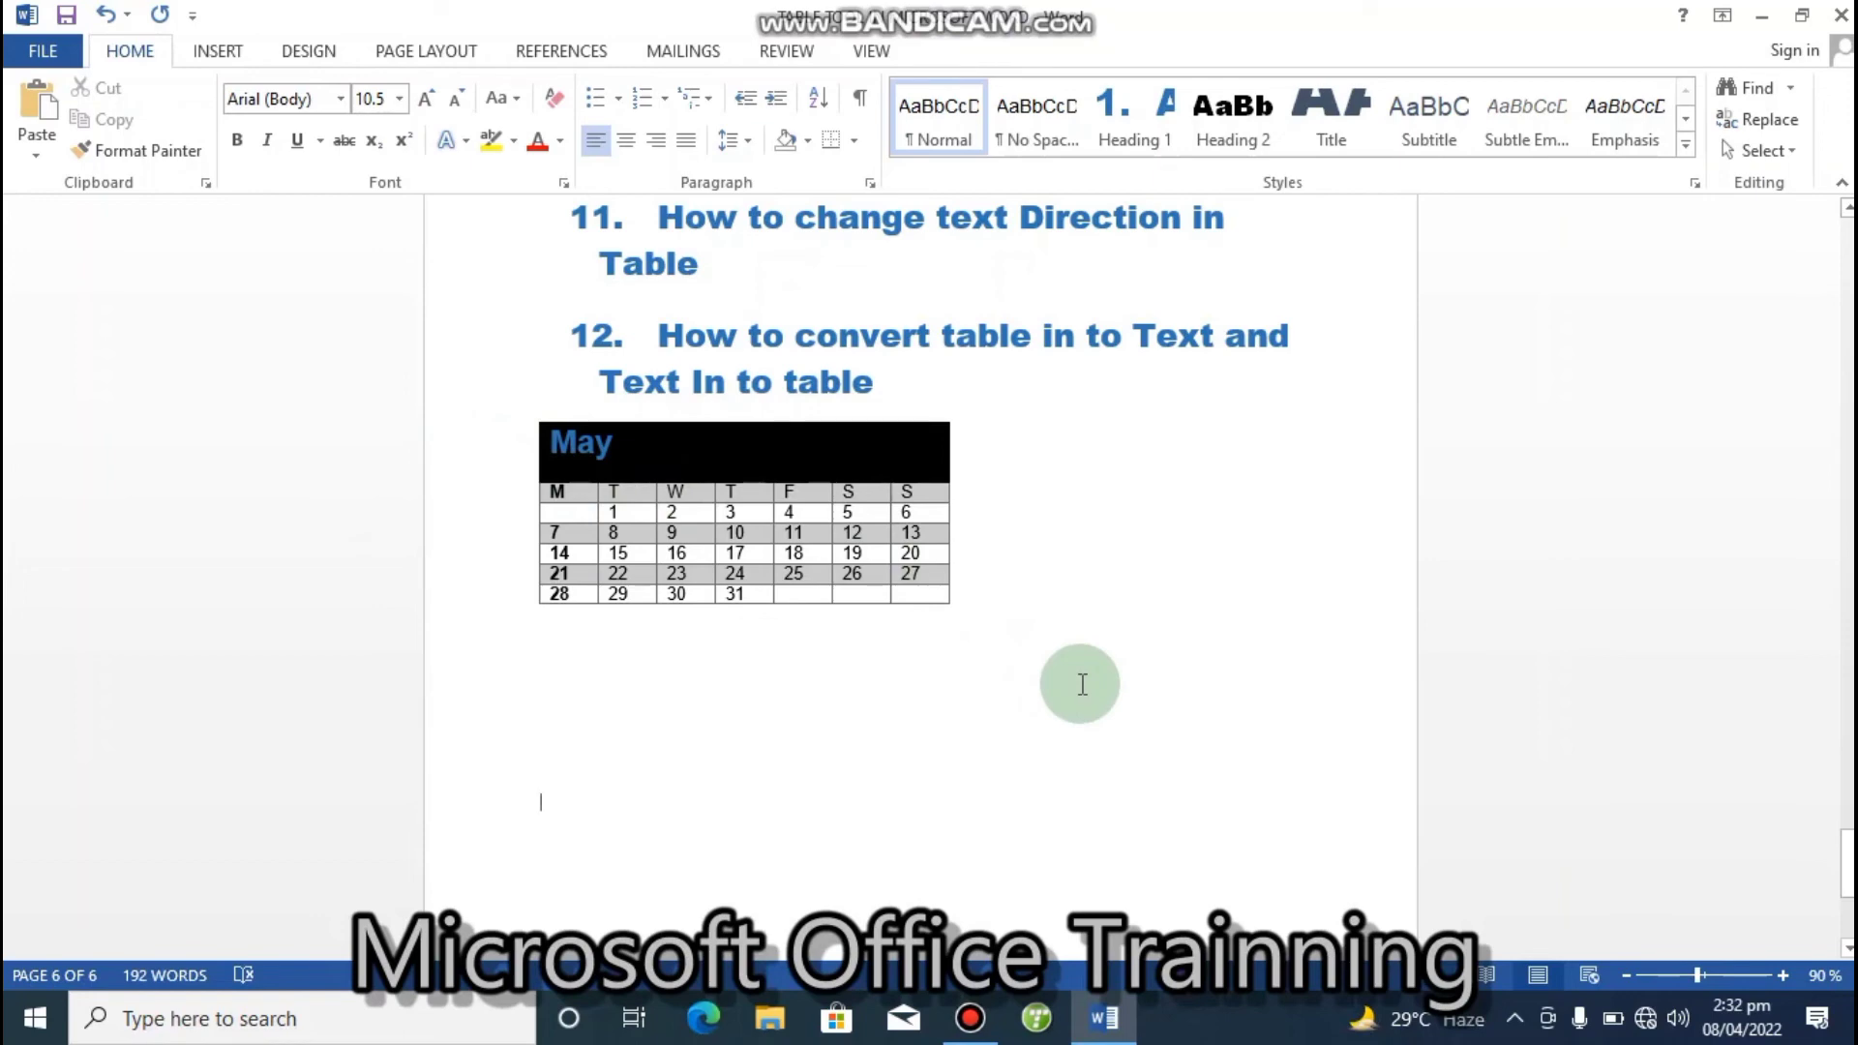
- Convert the May calendar table to text separated with tabs
left_click(688, 516)
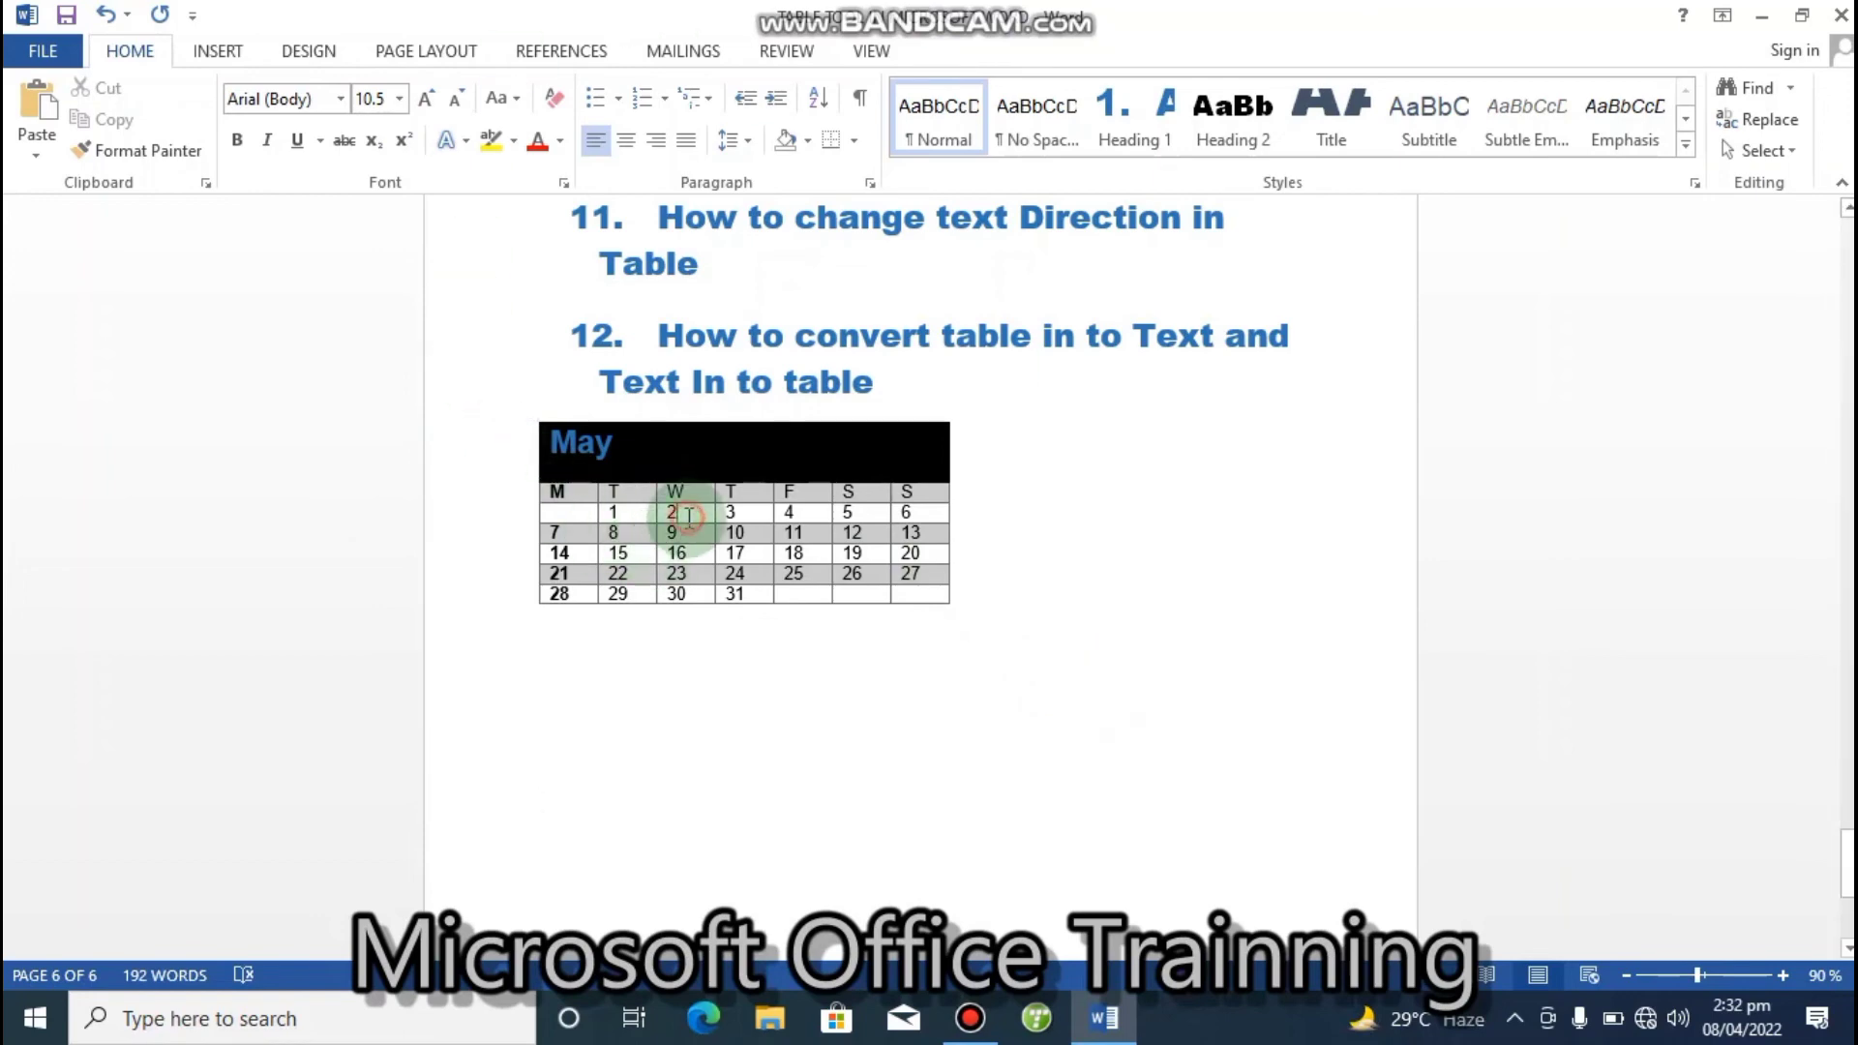
left_click(1053, 51)
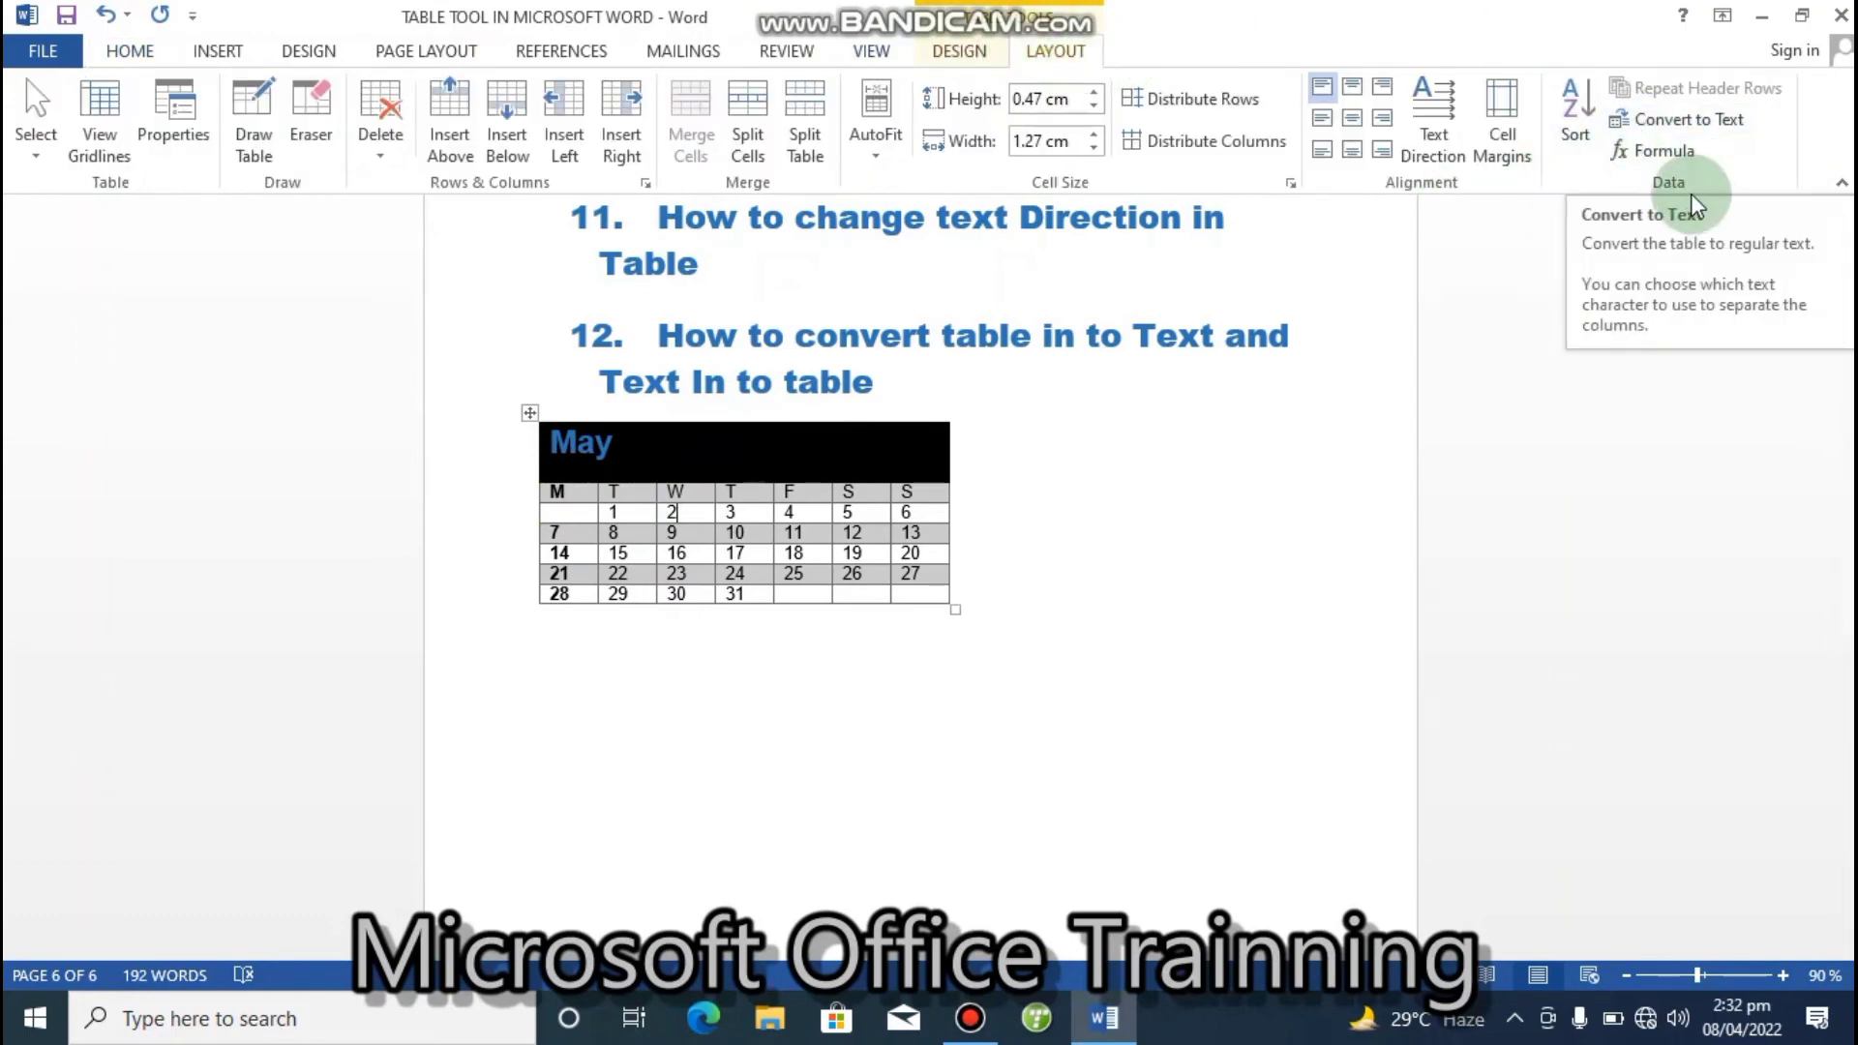
left_click(1685, 136)
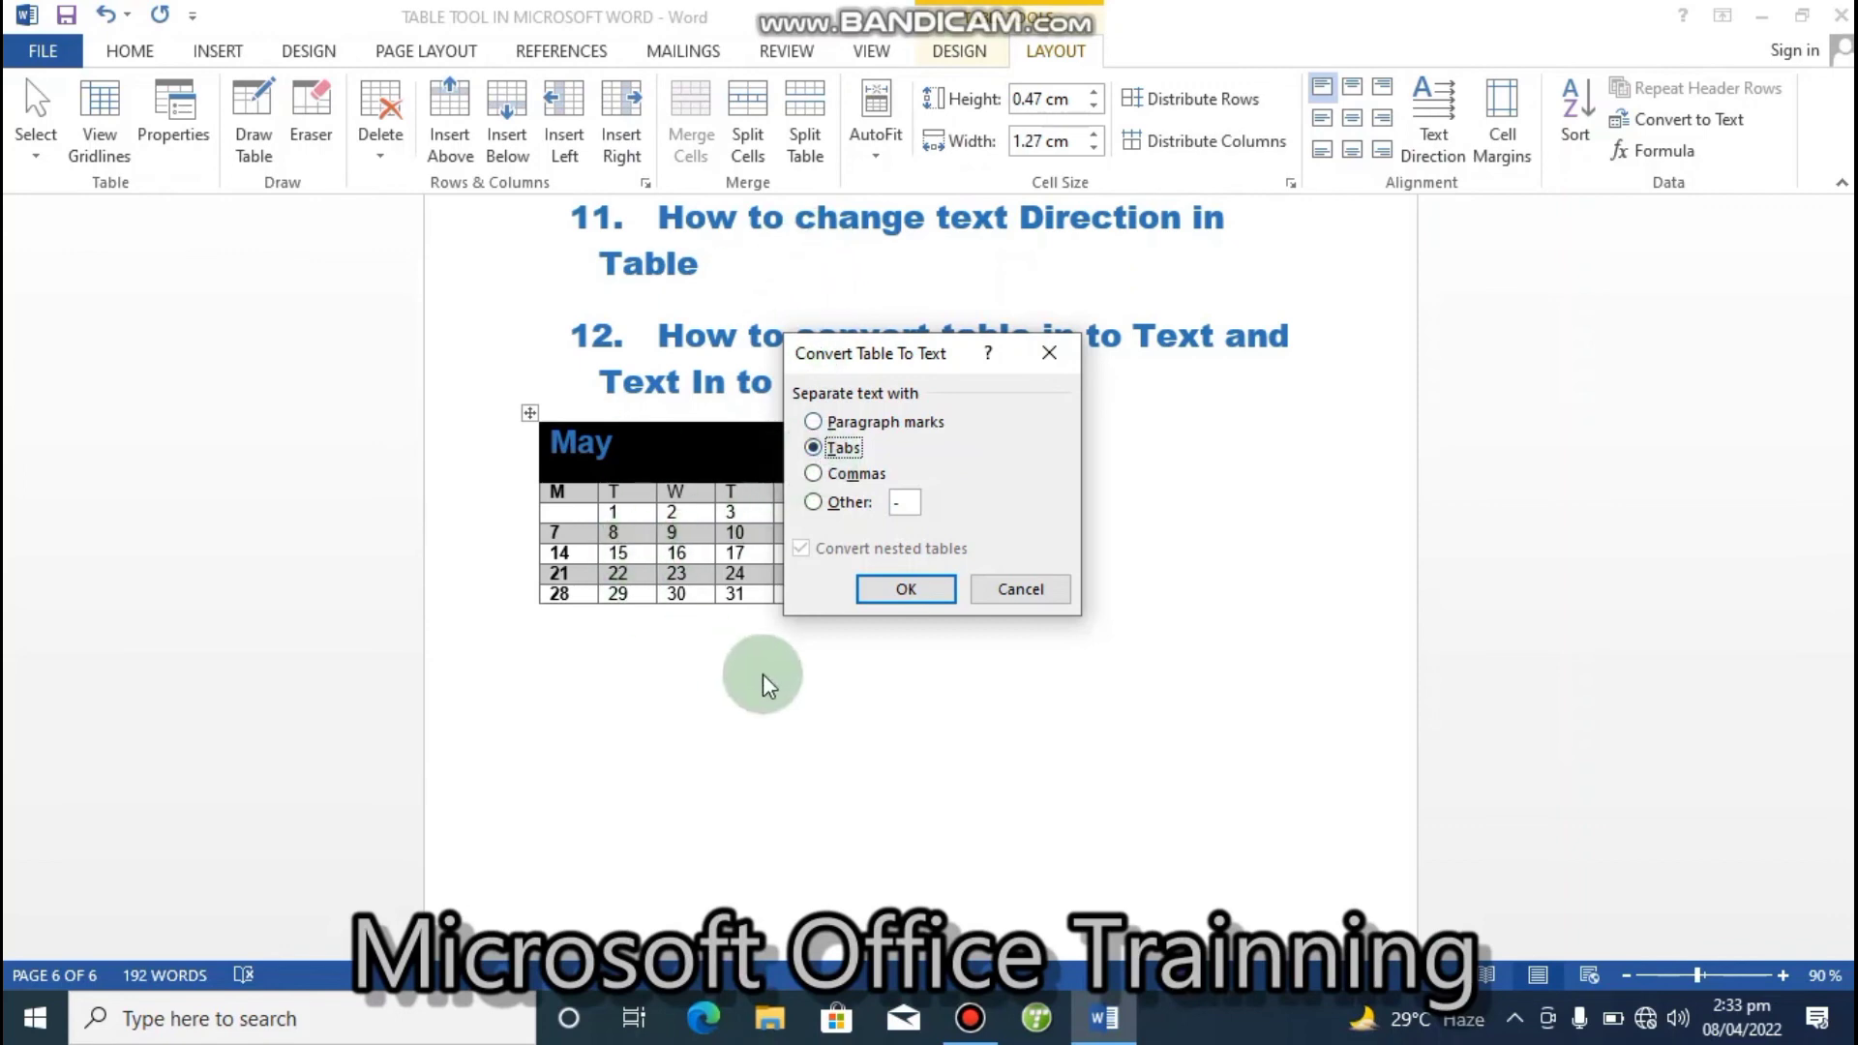
left_click(904, 589)
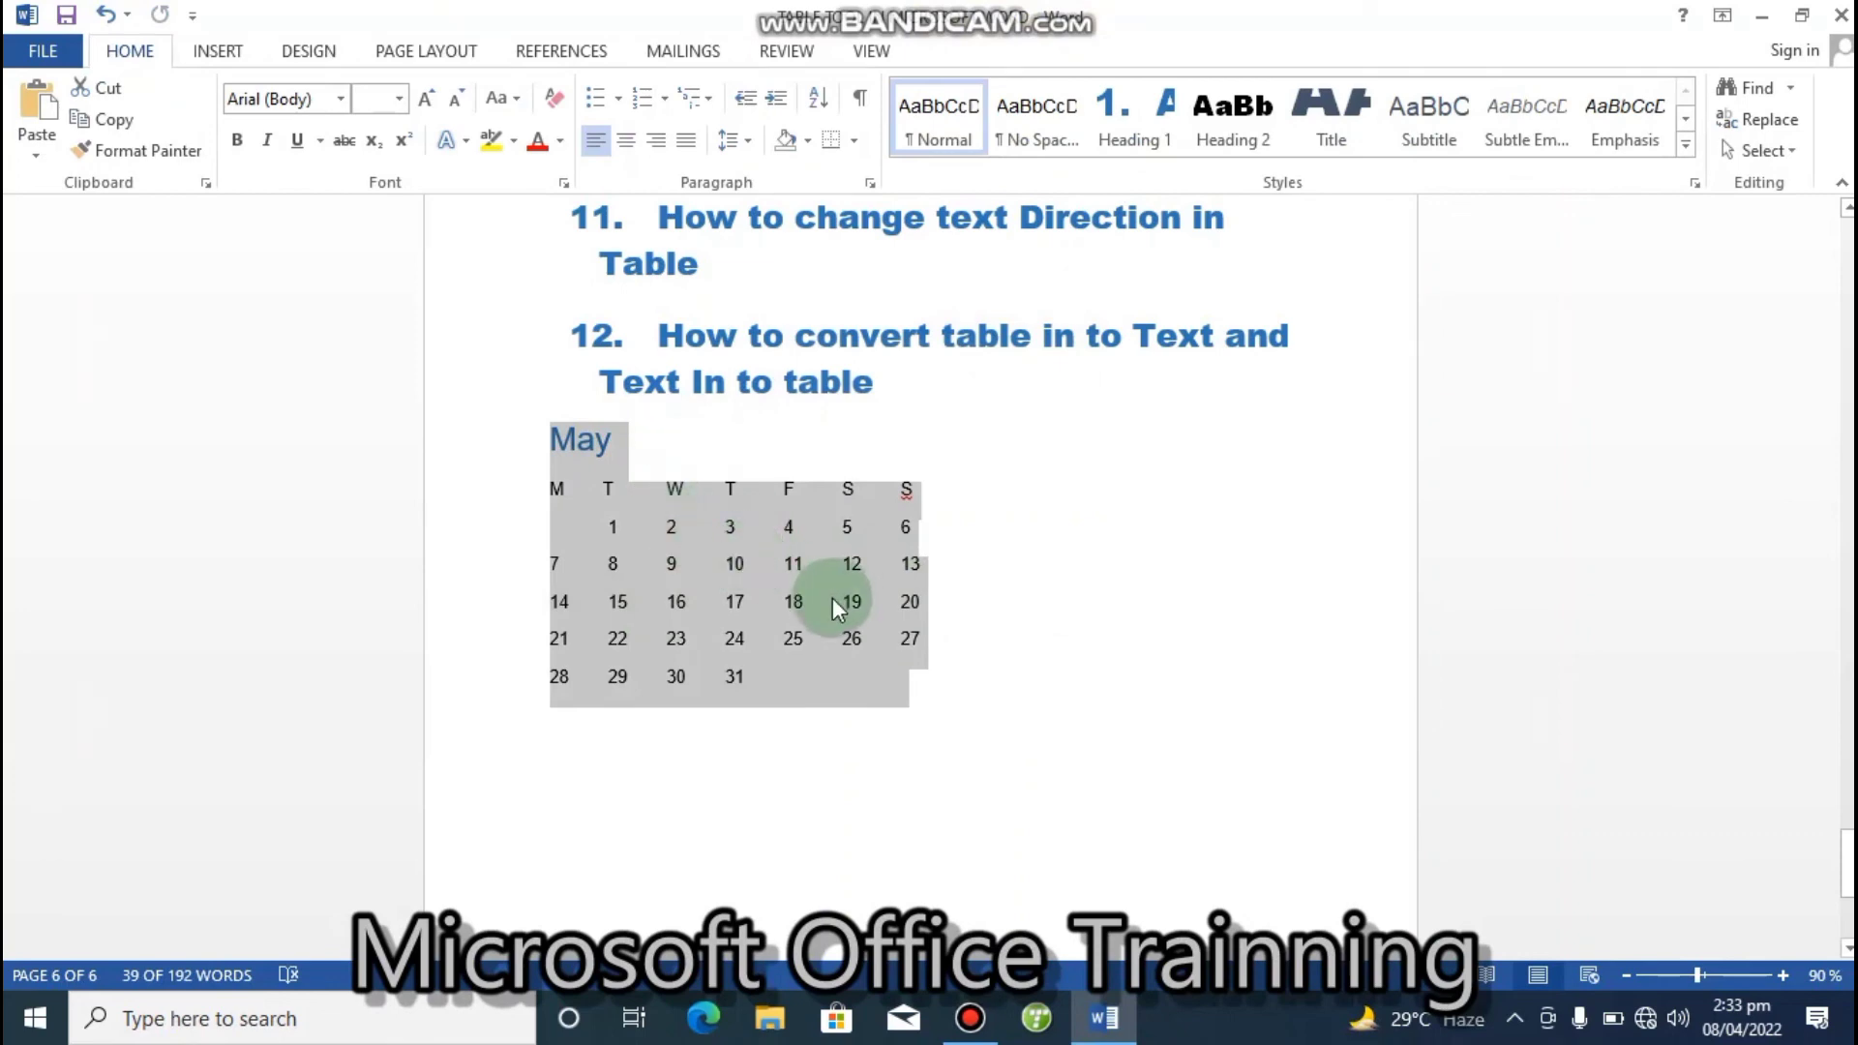
- Convert the selected May calendar text back into a seven-column table with fixed column width, separating the text at tabs
left_click(219, 54)
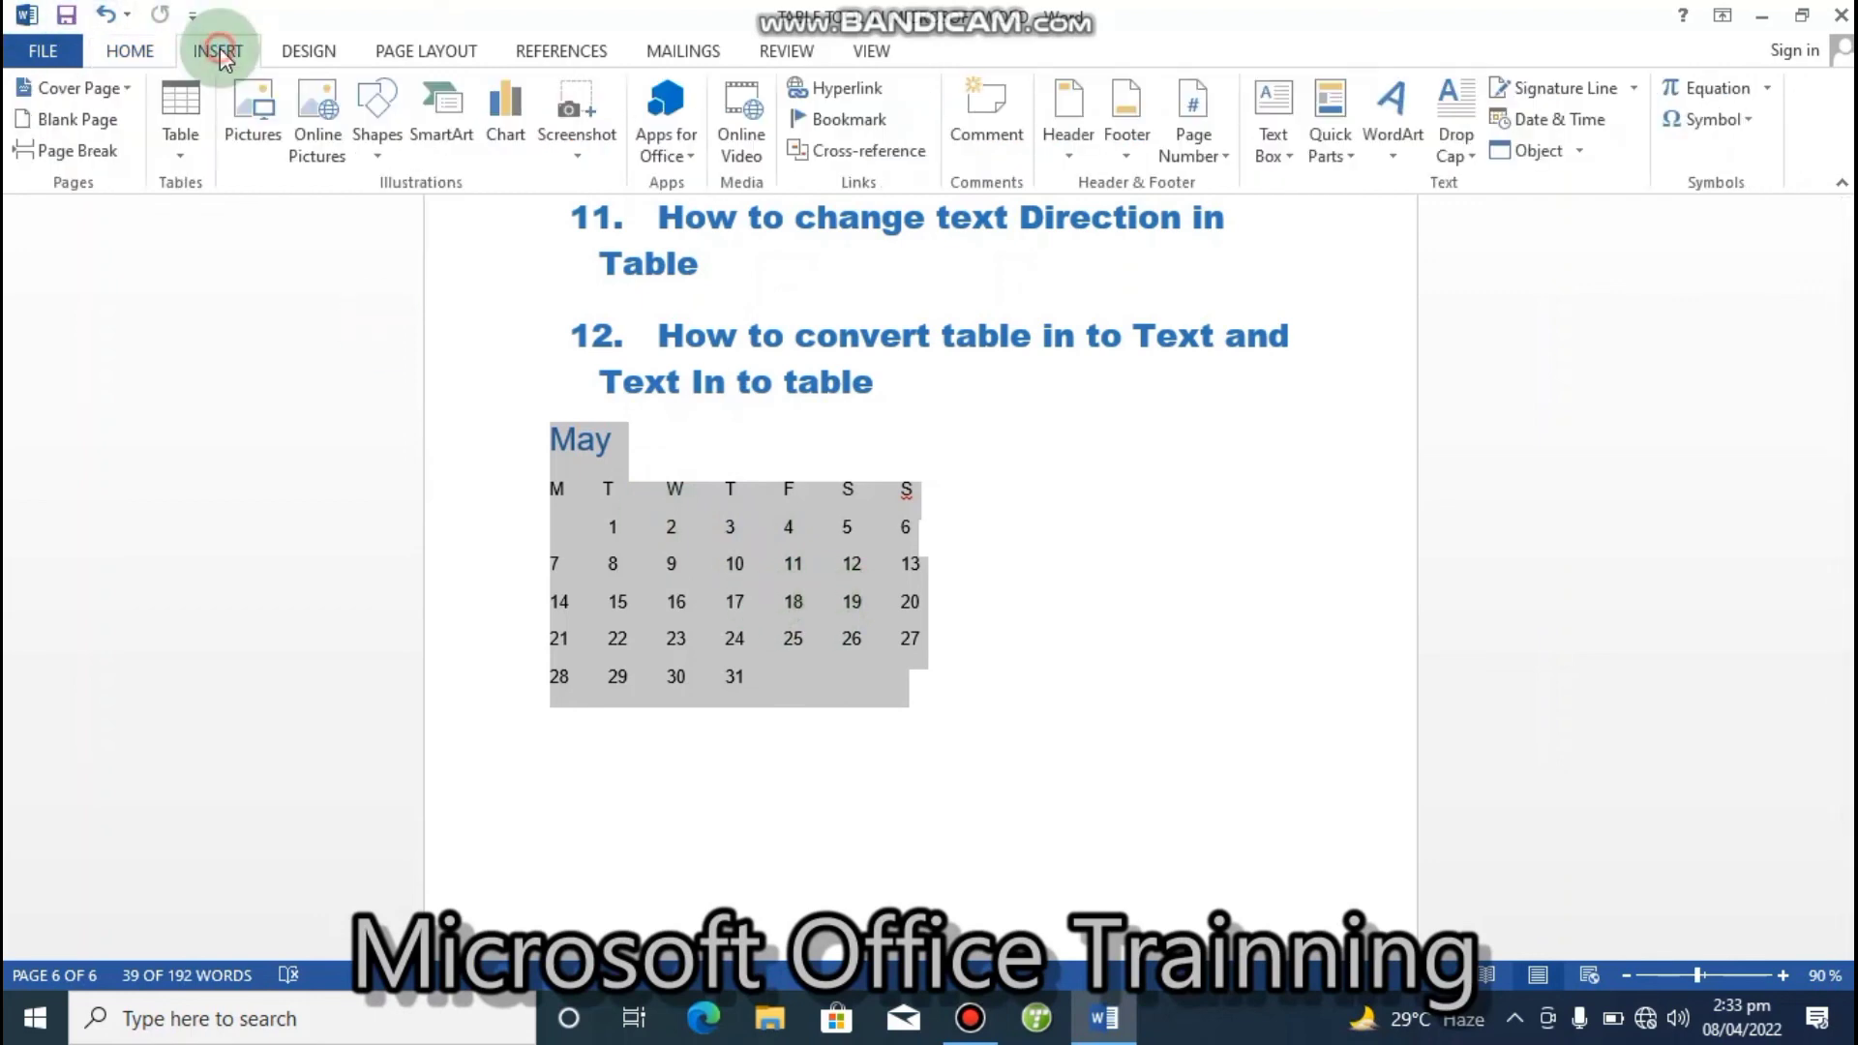
left_click(174, 151)
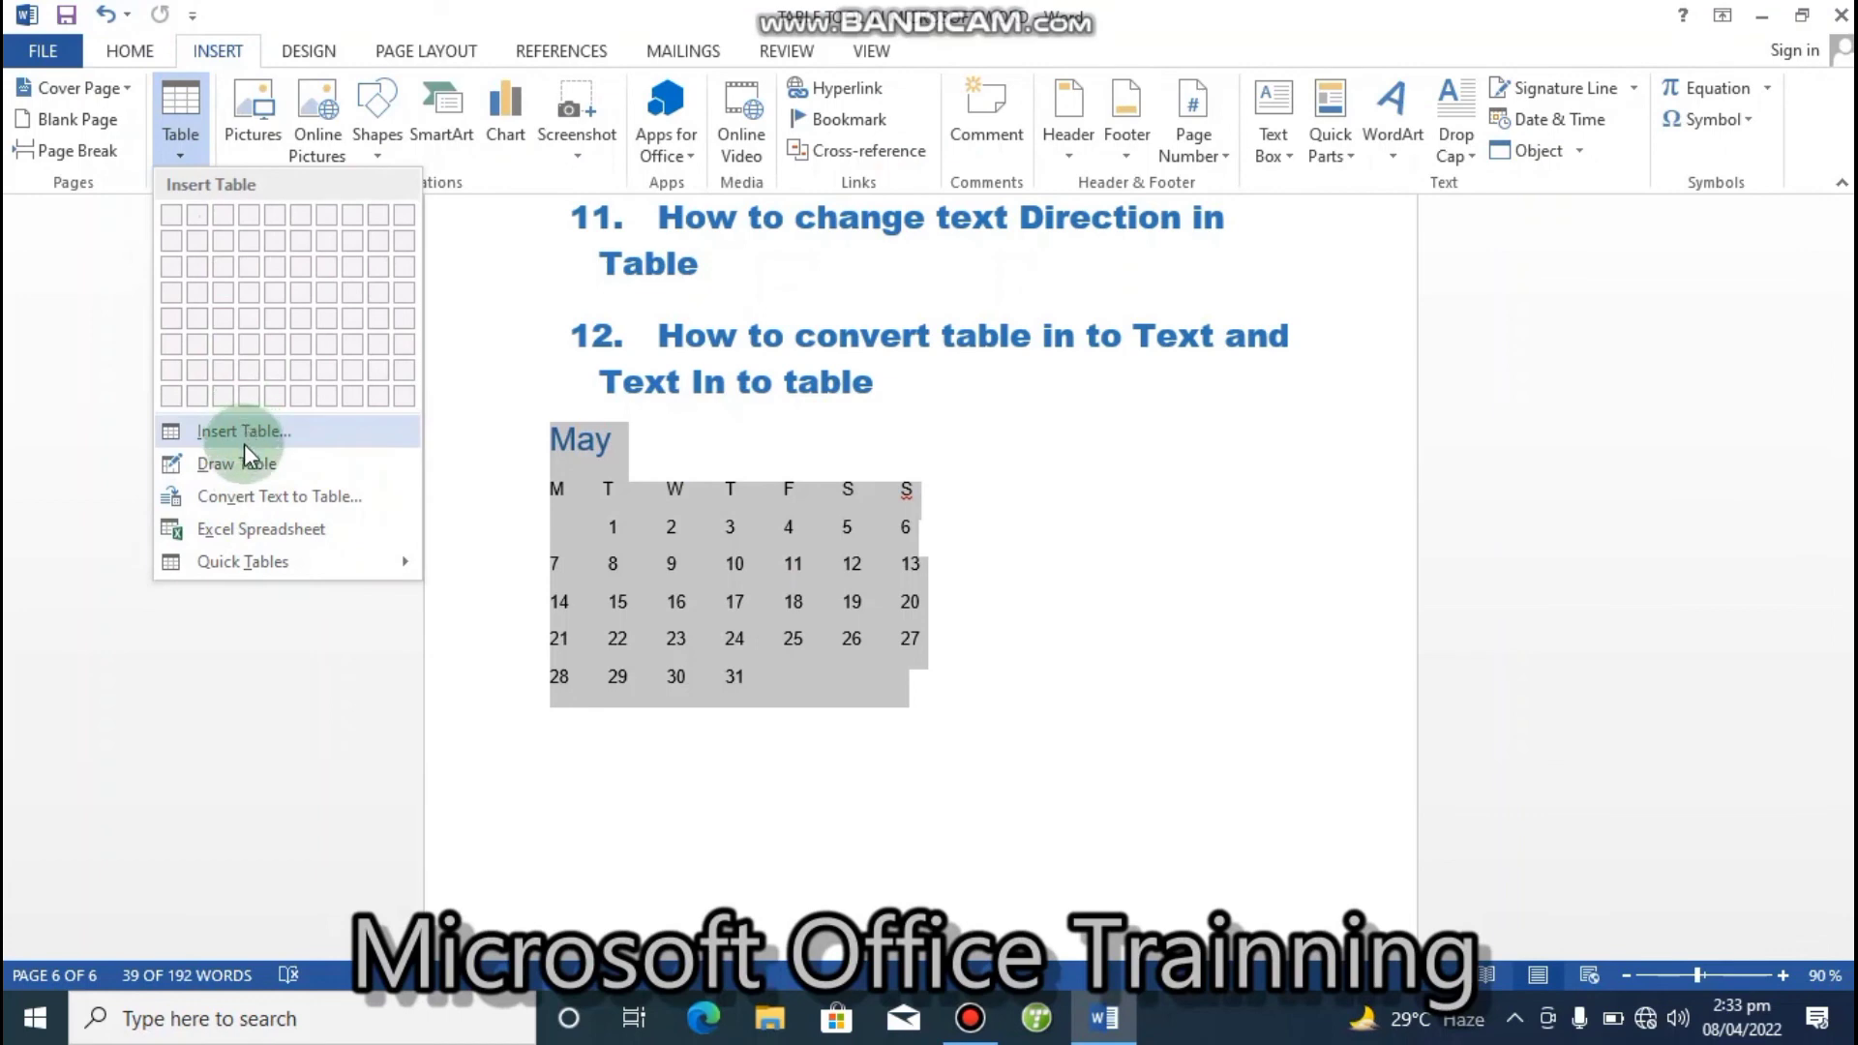
left_click(267, 498)
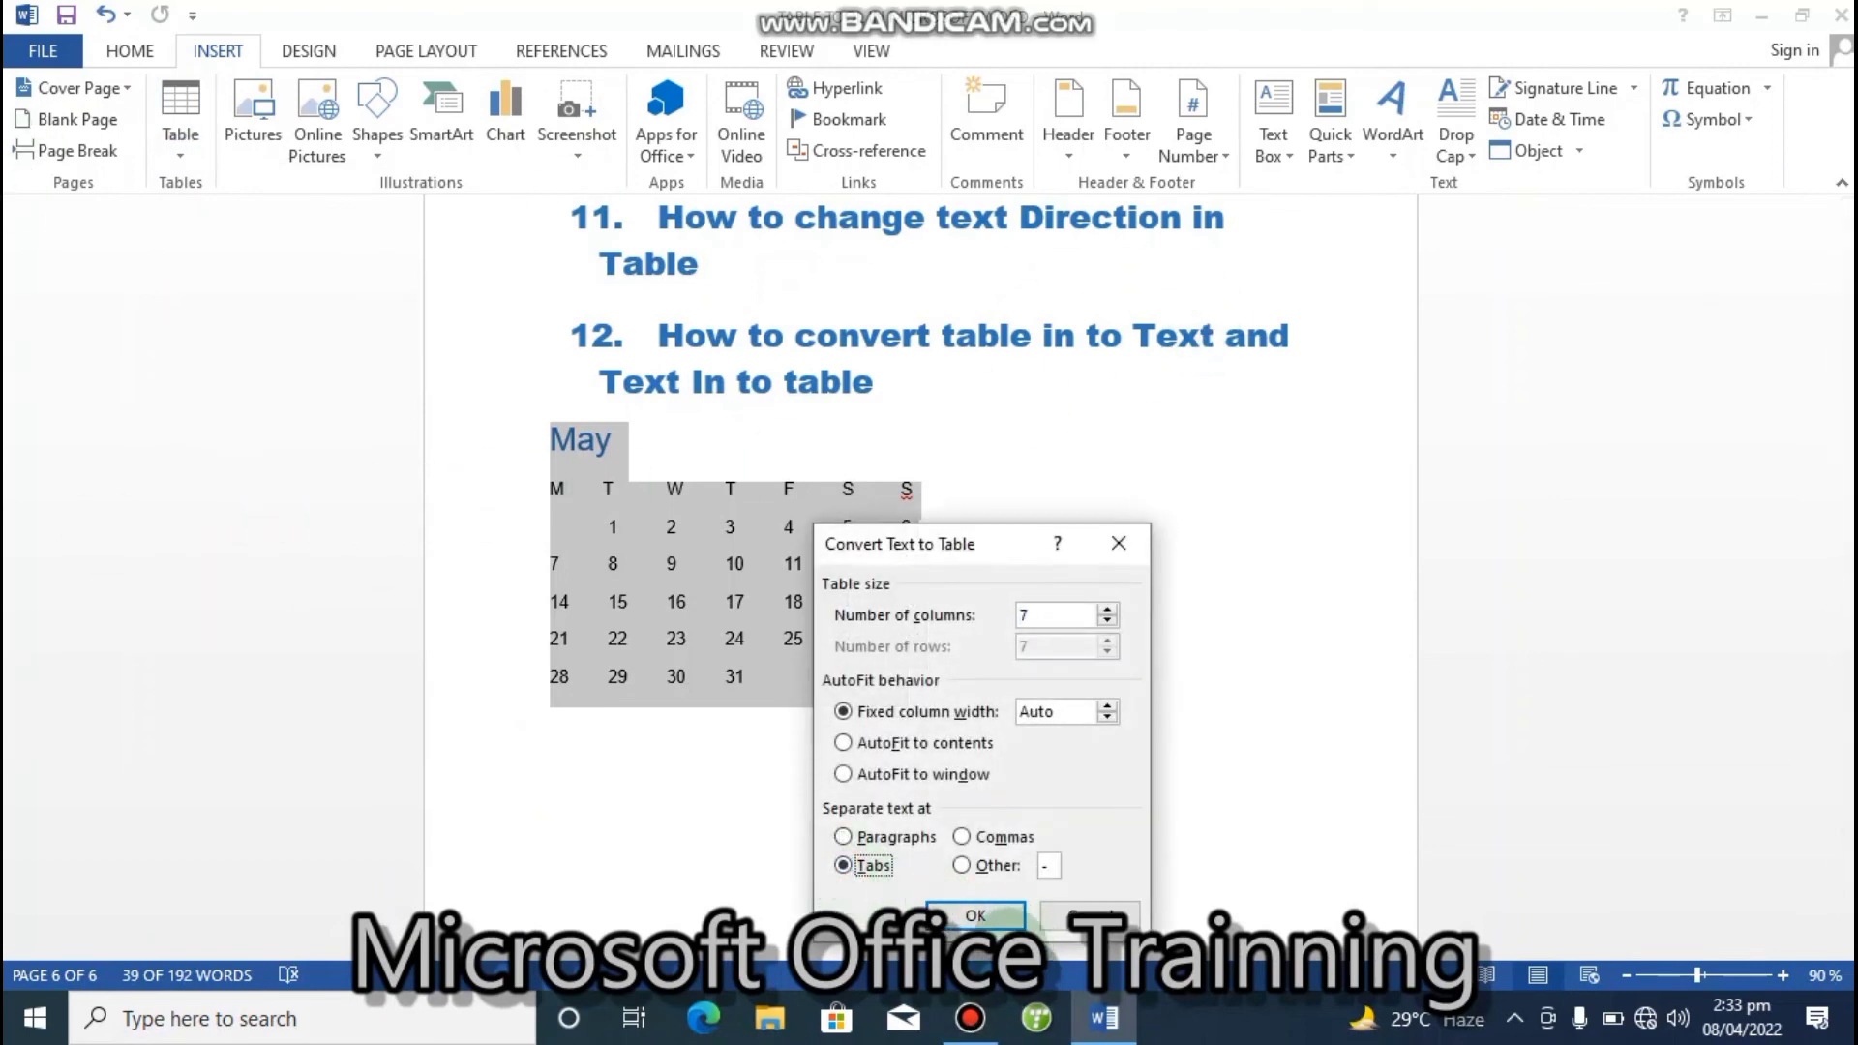
left_click(969, 915)
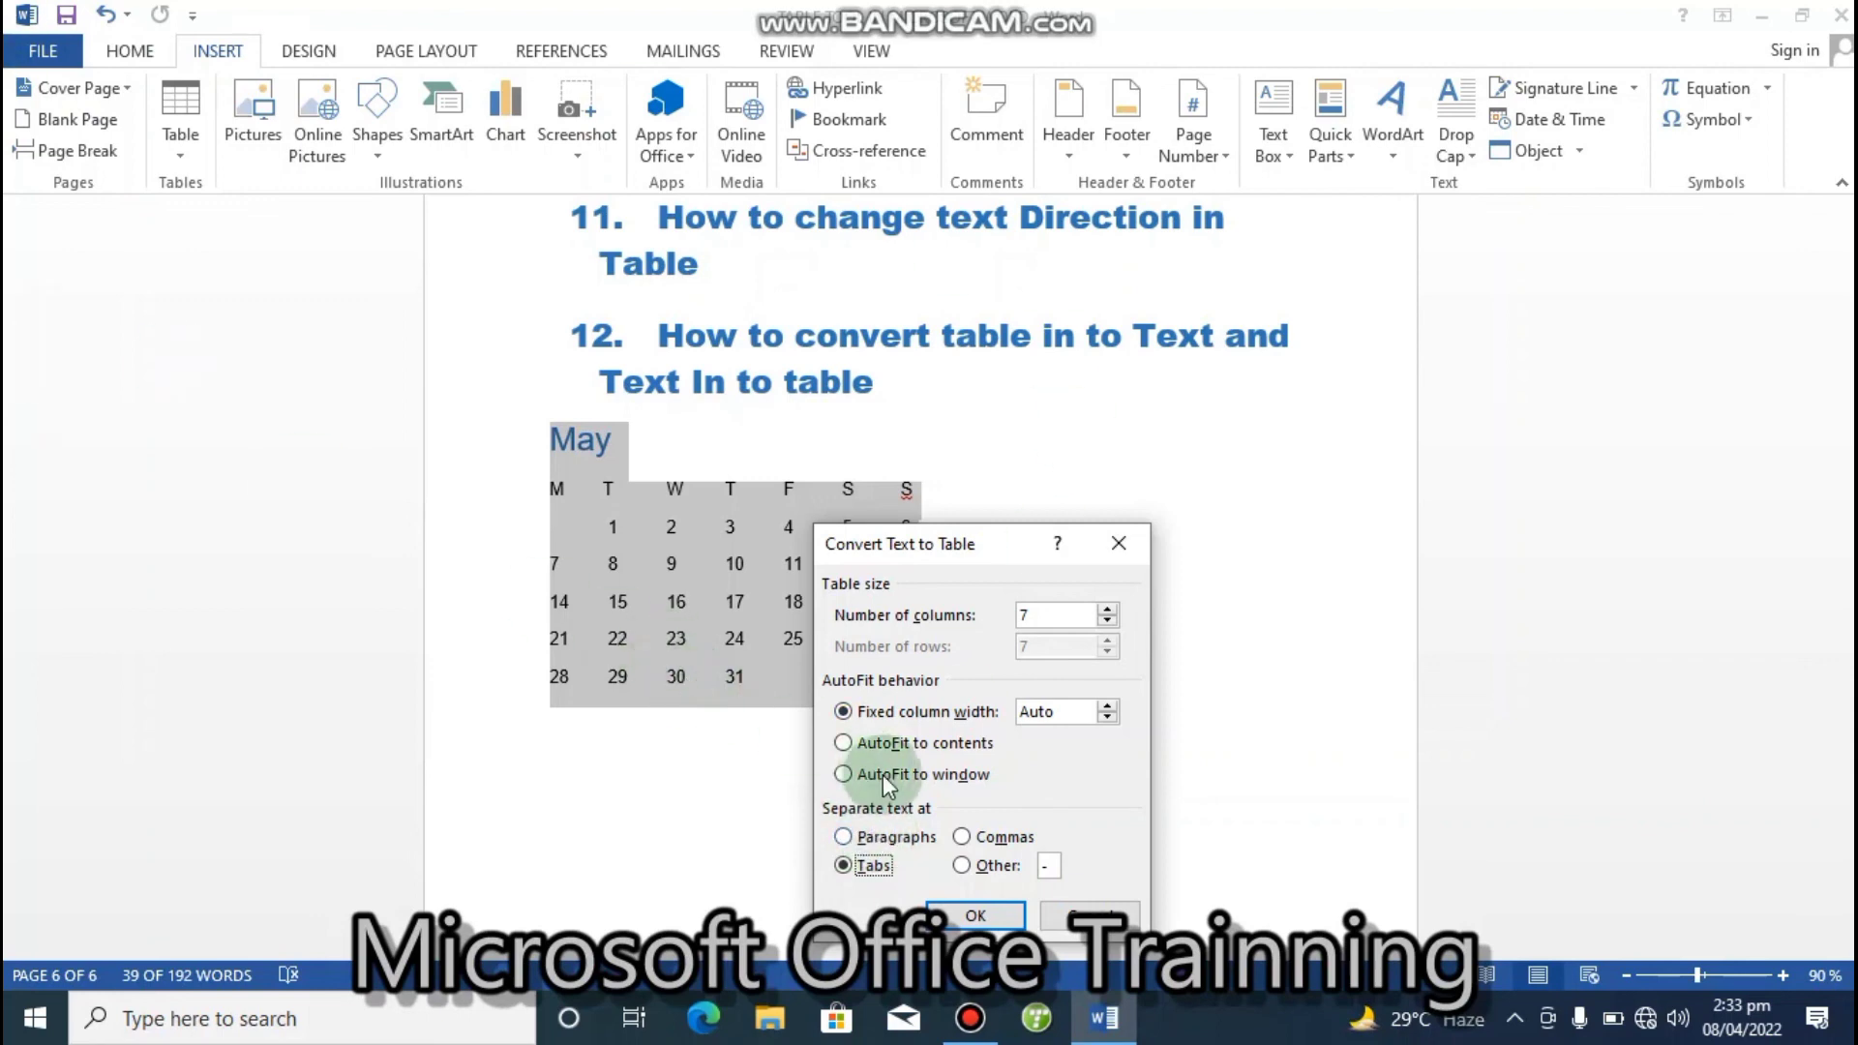
left_click(976, 915)
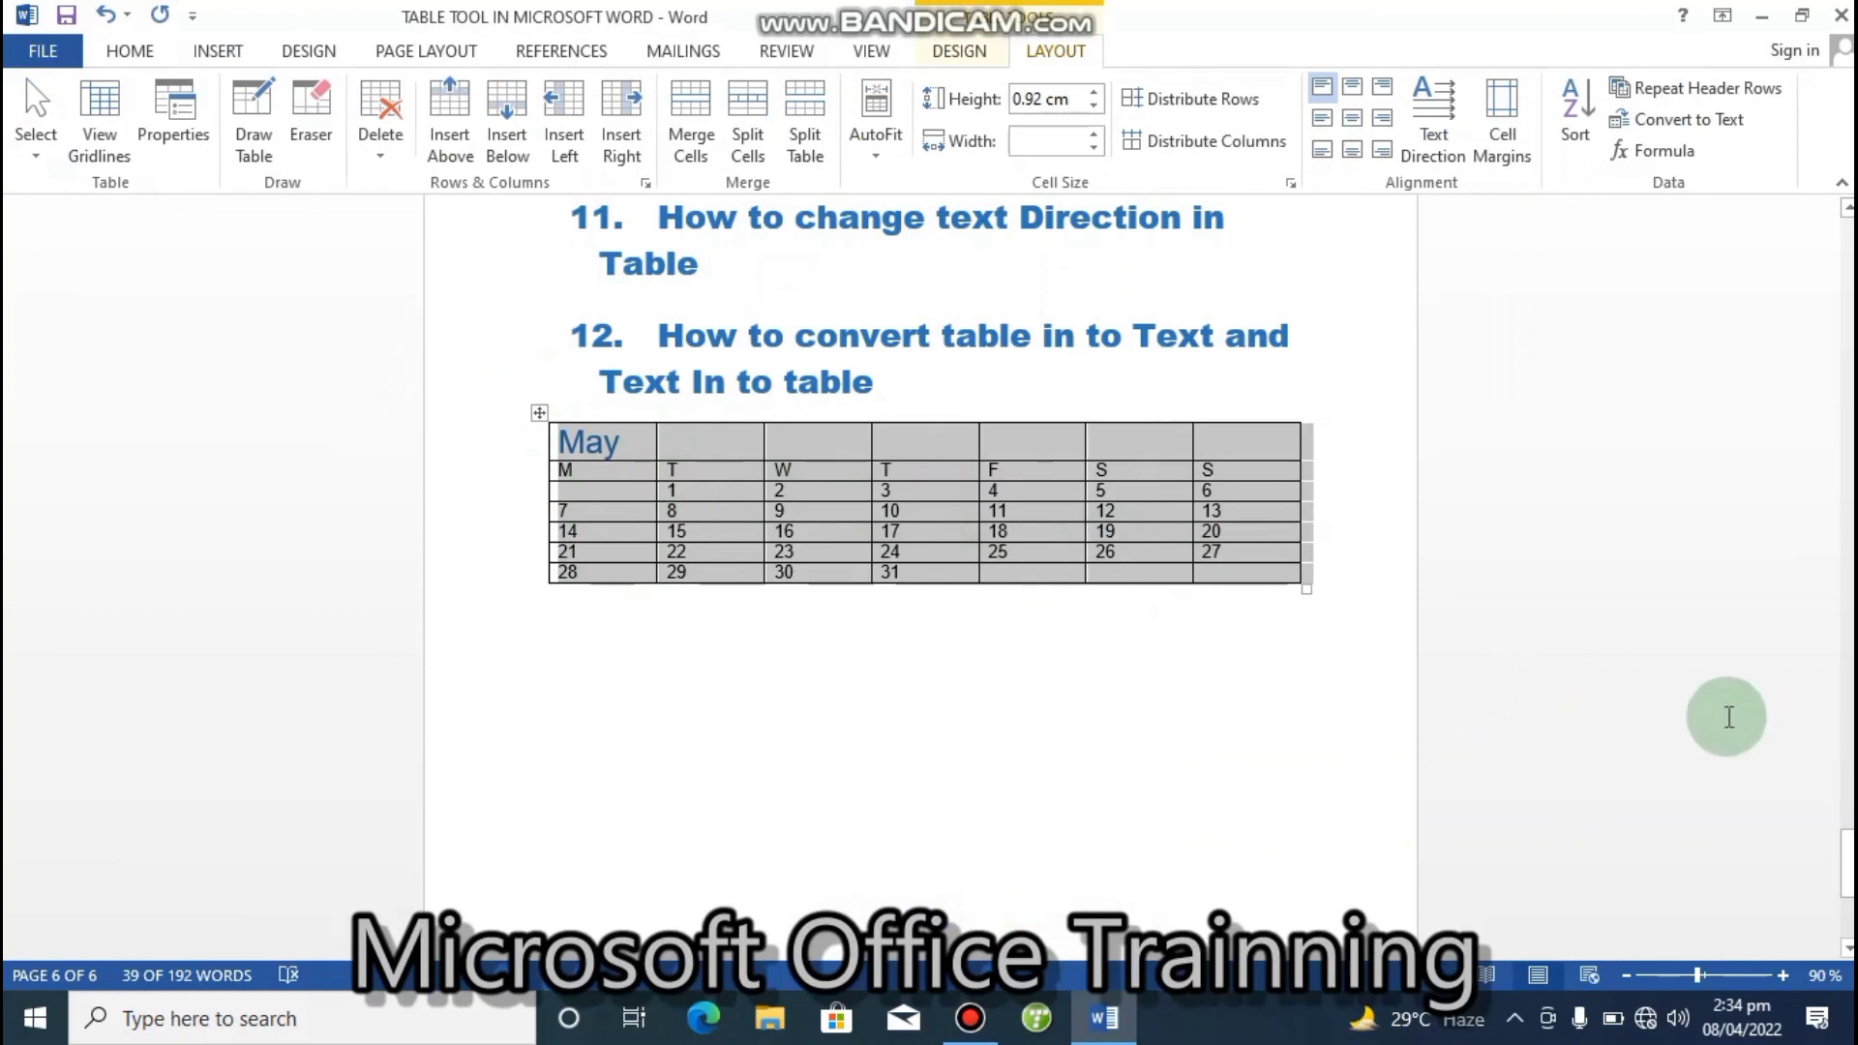
left_click(1151, 621)
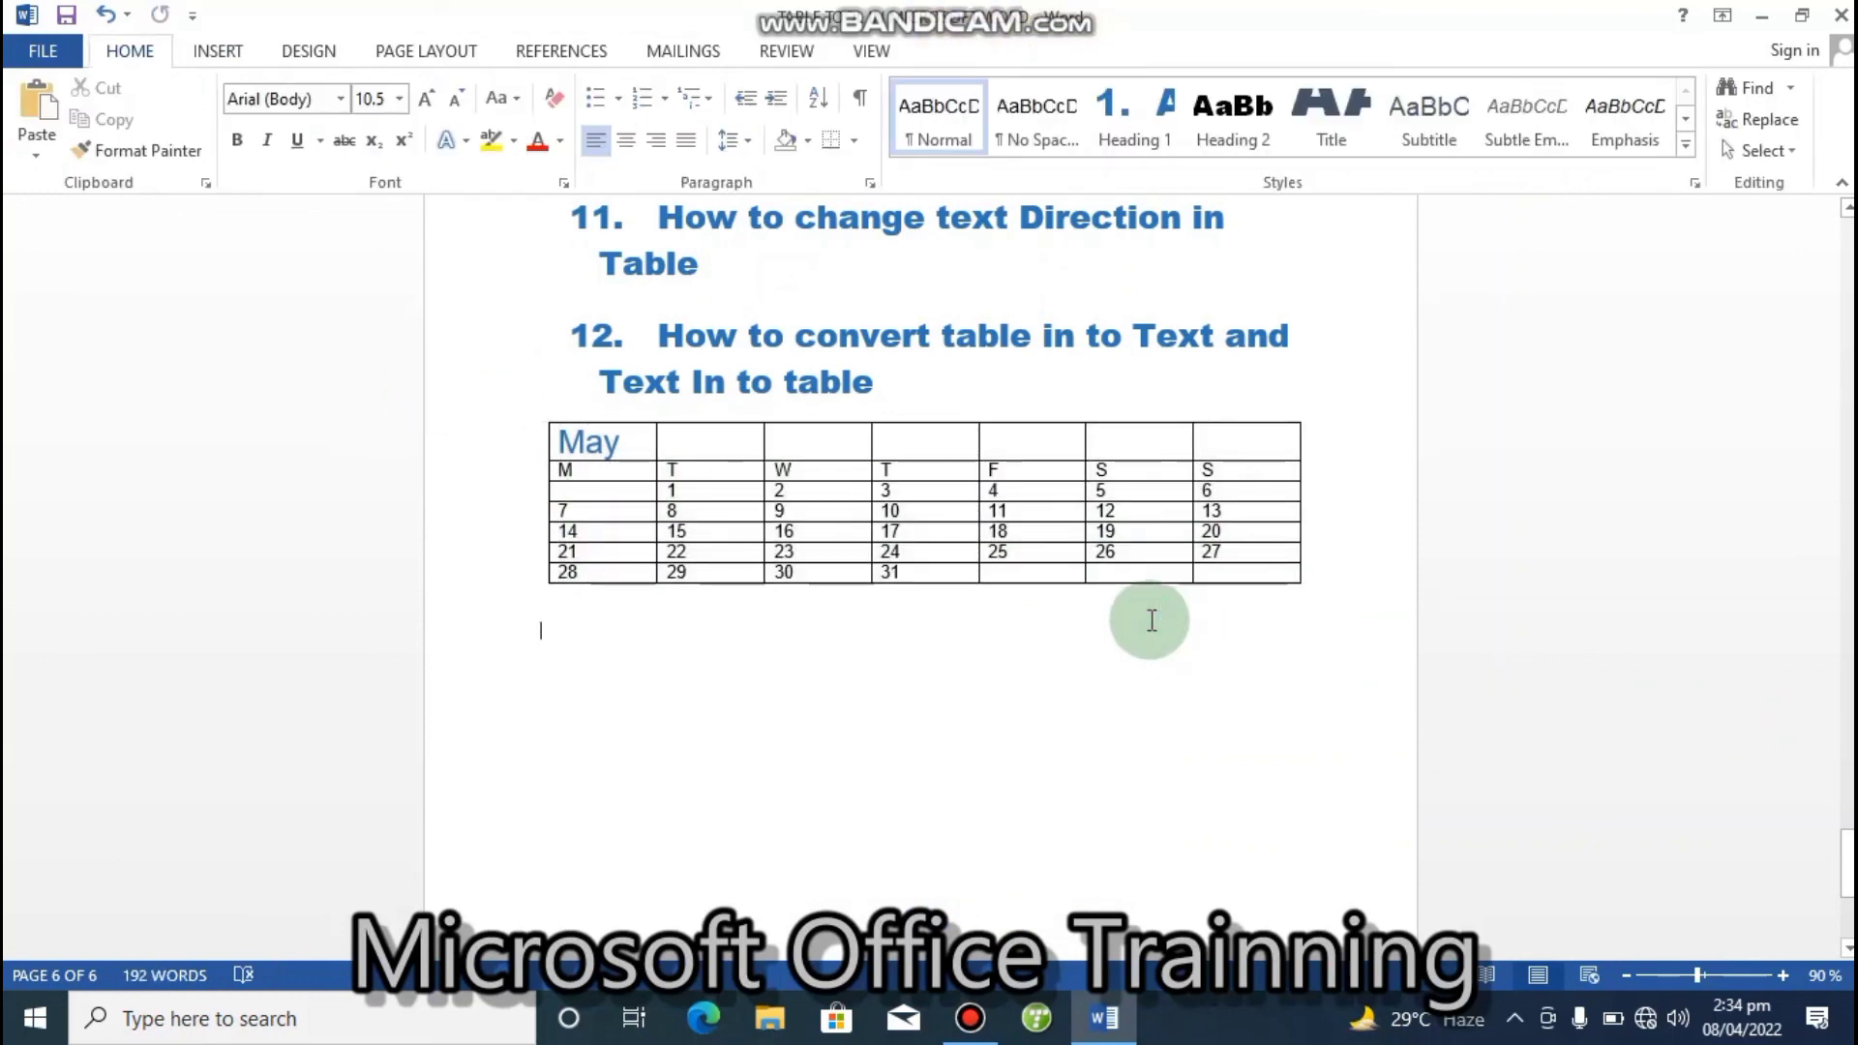
- Enter a tab-separated line with 222, 2222, 33333 and 444 in the blank area below the May table
left_click_drag(1848, 859, 1847, 872)
double_click(643, 581)
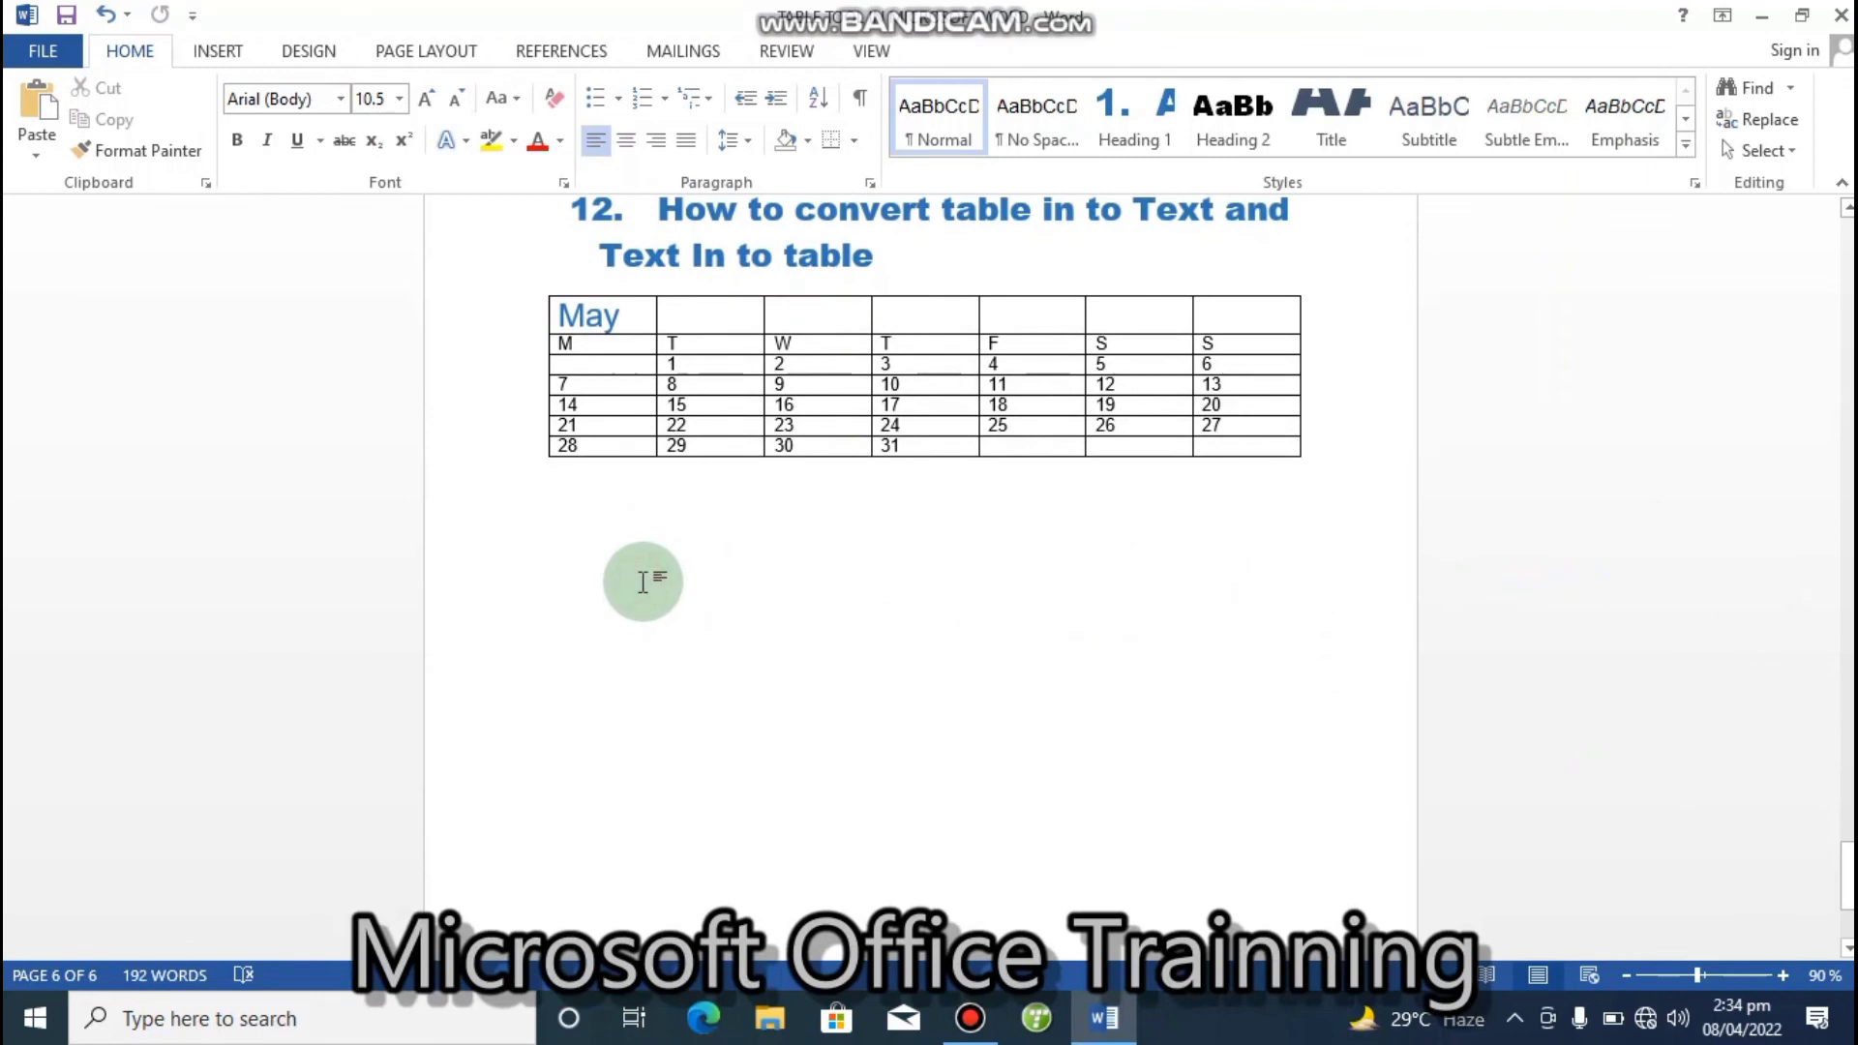
type("222")
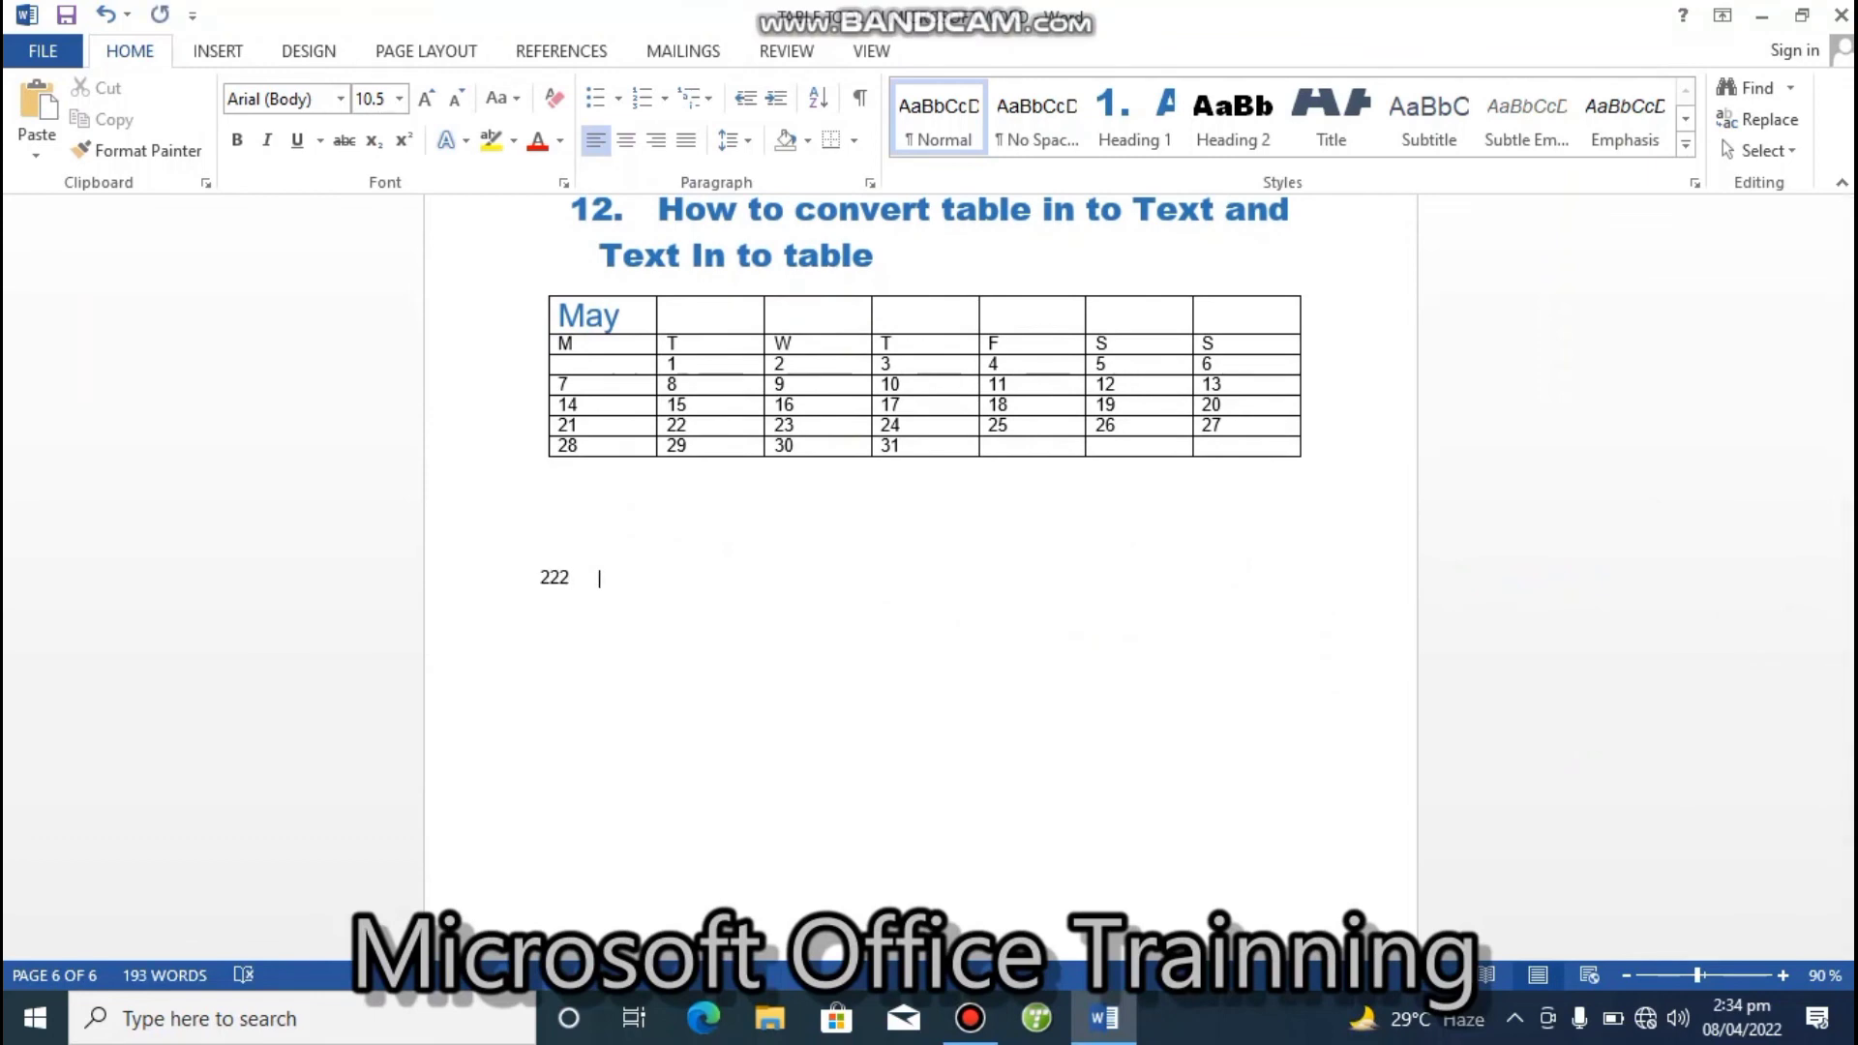
key("Tab")
type("2222")
key("Tab")
type("33333")
key("Tab")
type("44")
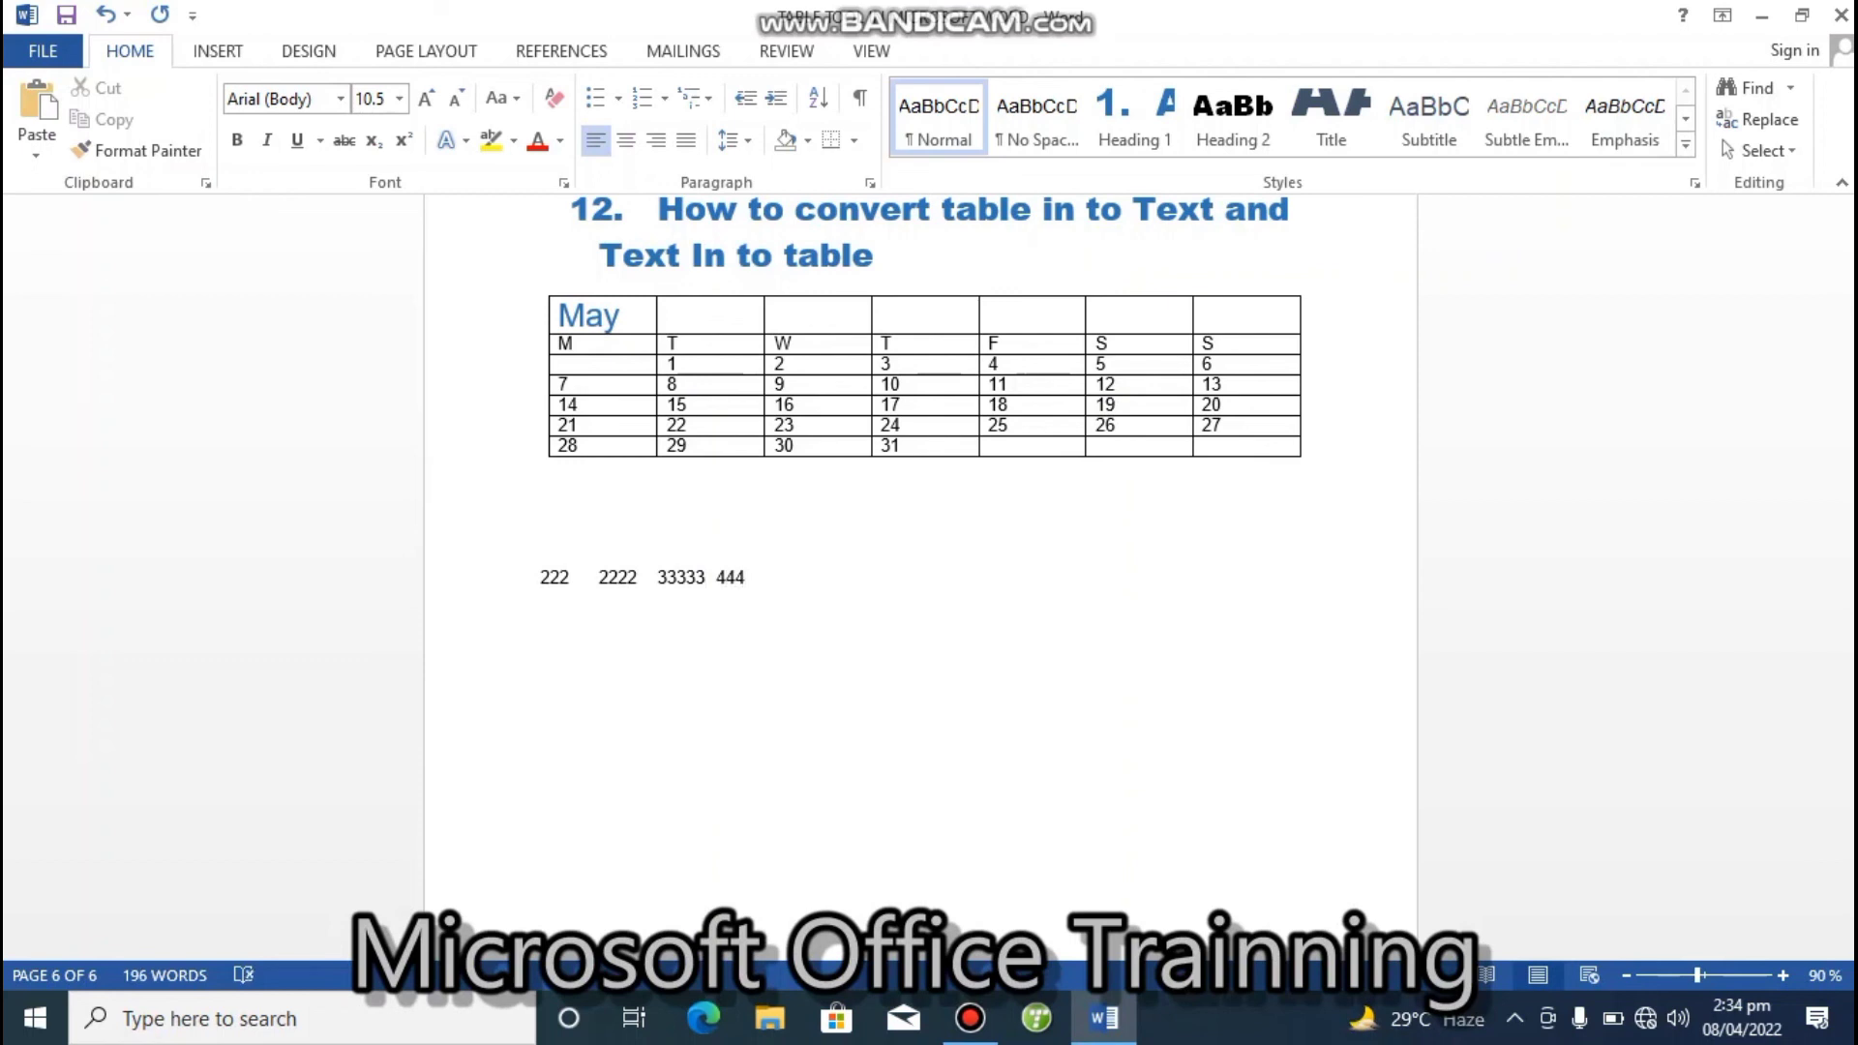
- Add a second tab-separated line with 22, 444, 55 and 66 under the first number line
key("Return")
type("22\t444")
key("Tab")
type("55\t66")
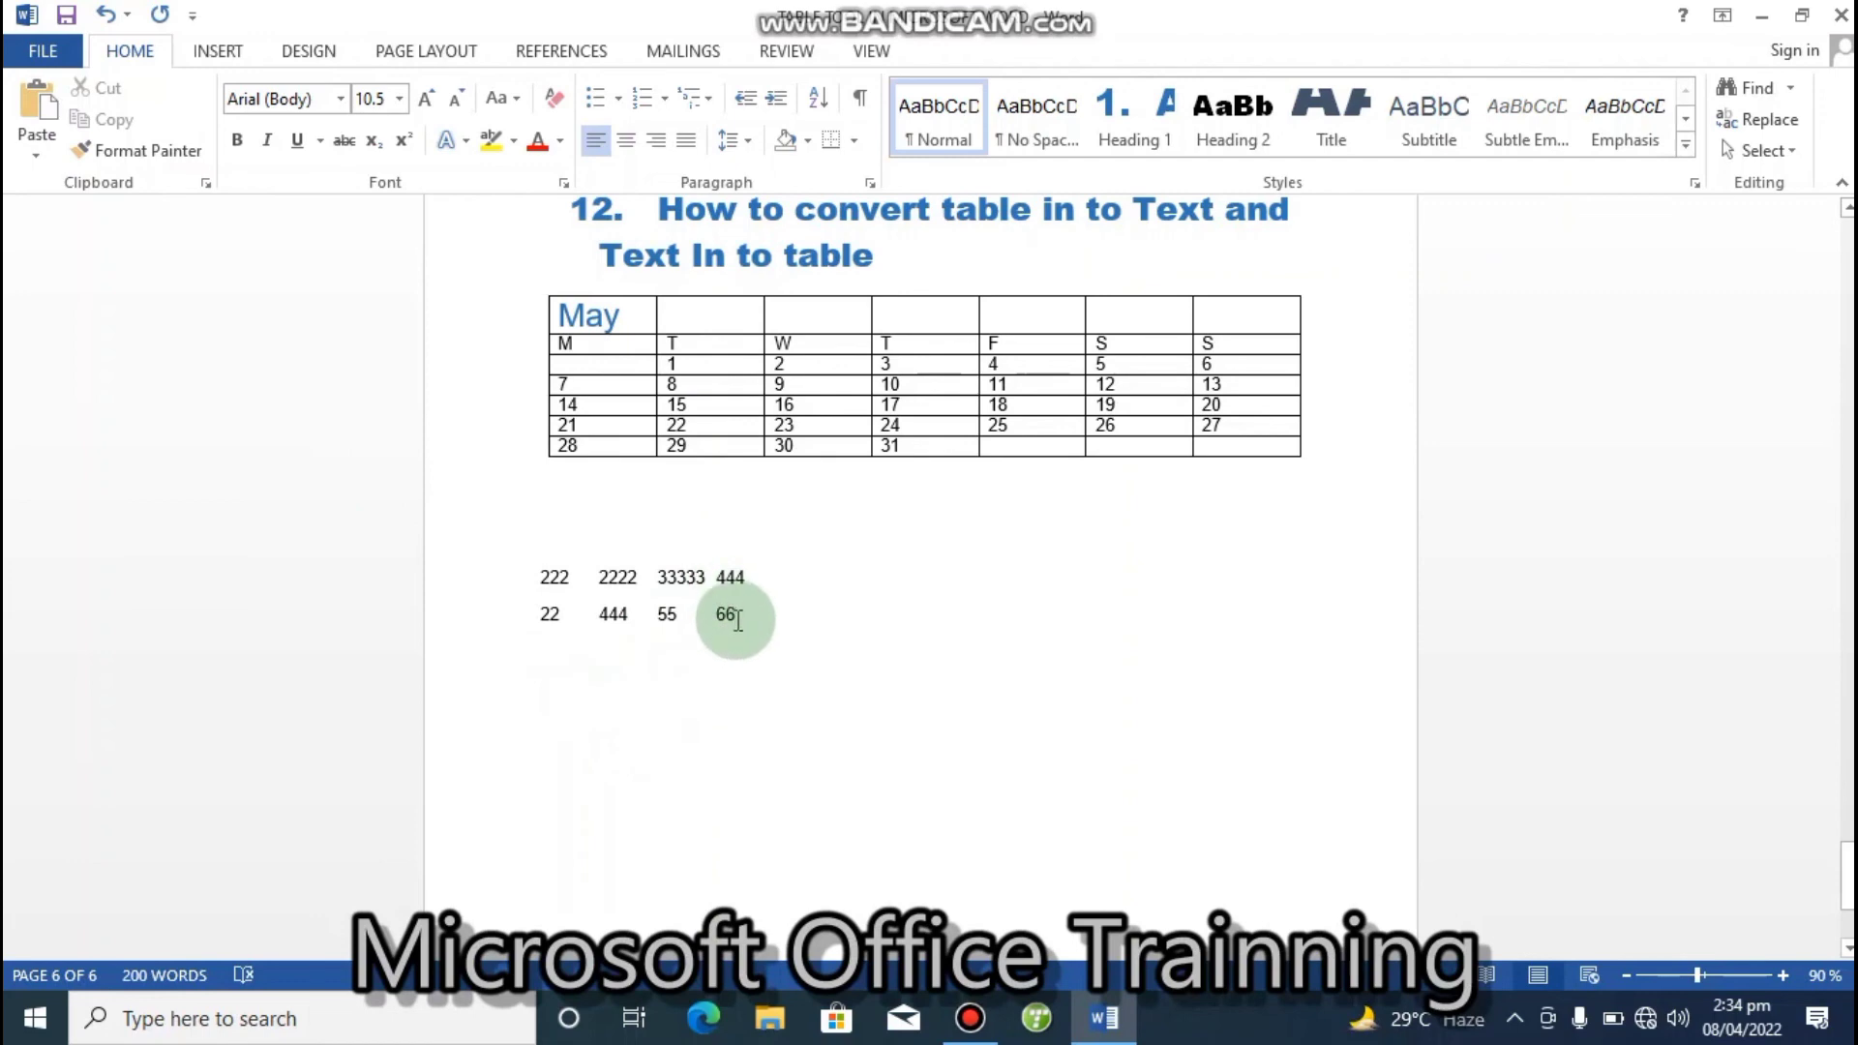
- Convert the two number lines into a four-column table separated at tabs, and enlarge the table mainly in height
left_click_drag(737, 619, 494, 577)
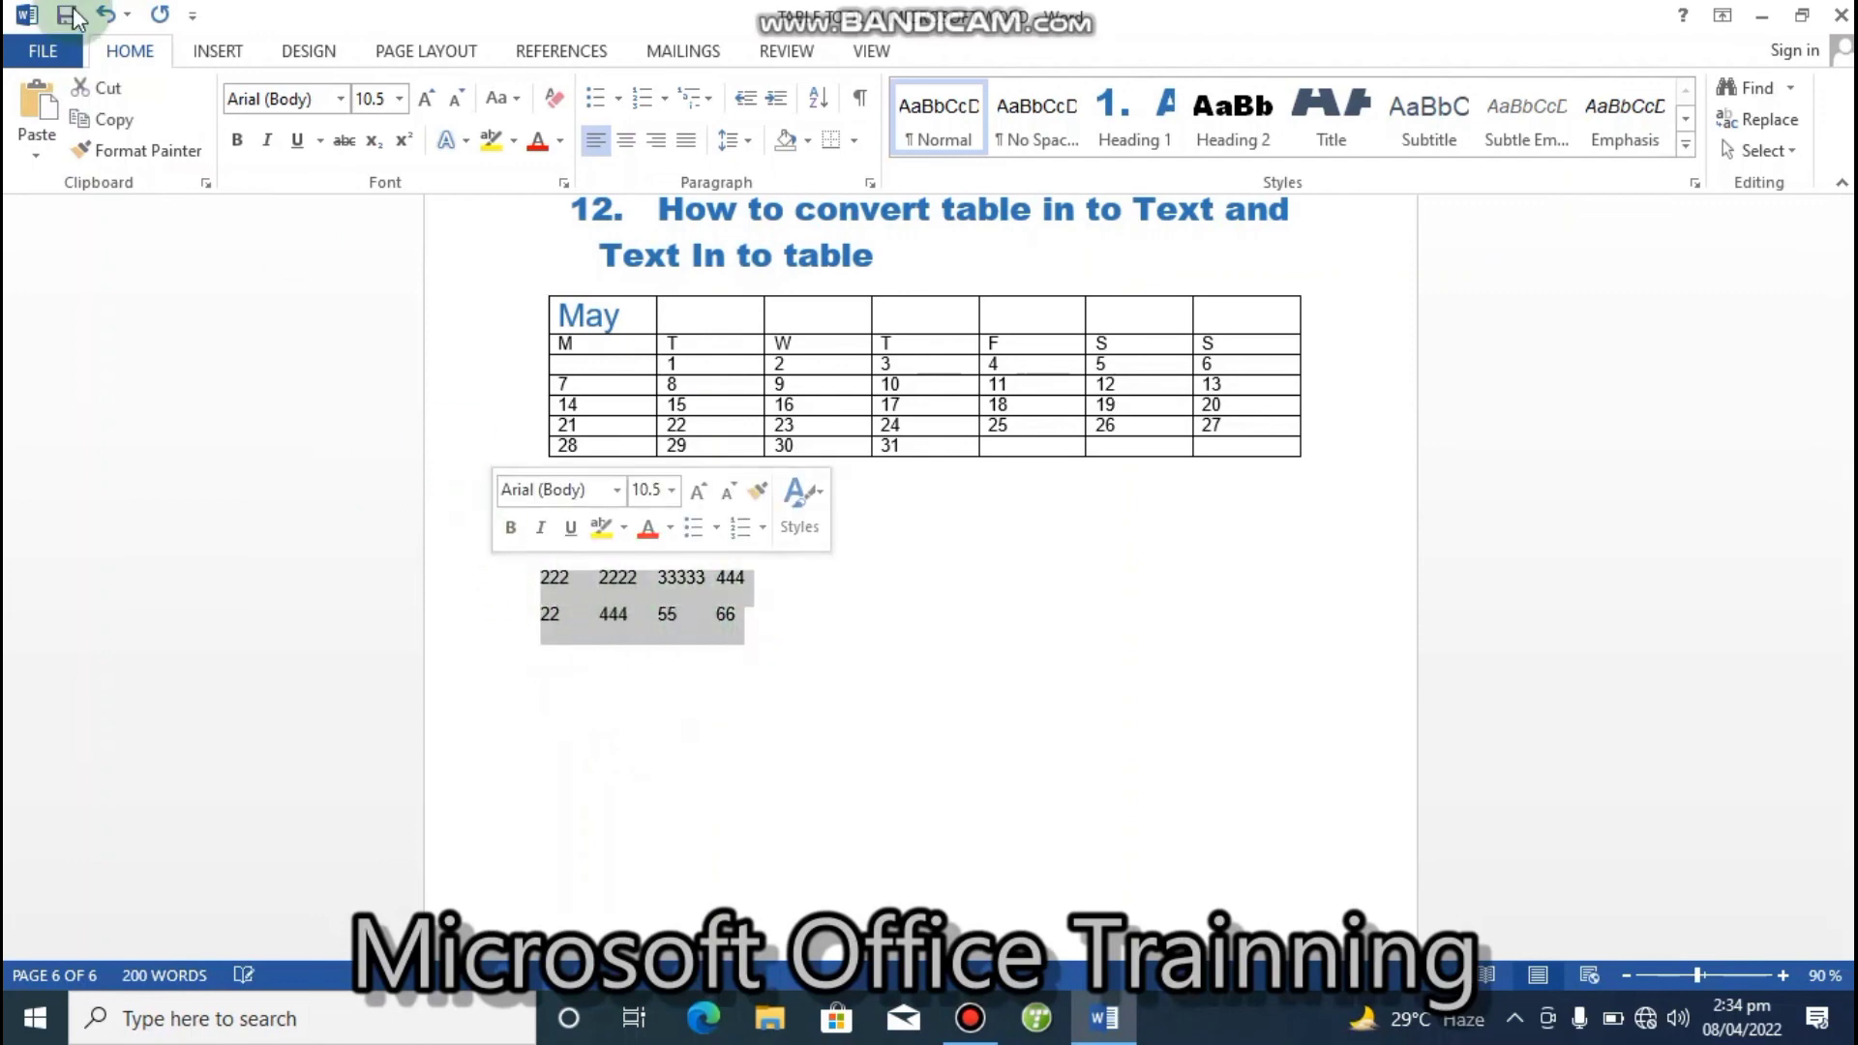
left_click(217, 51)
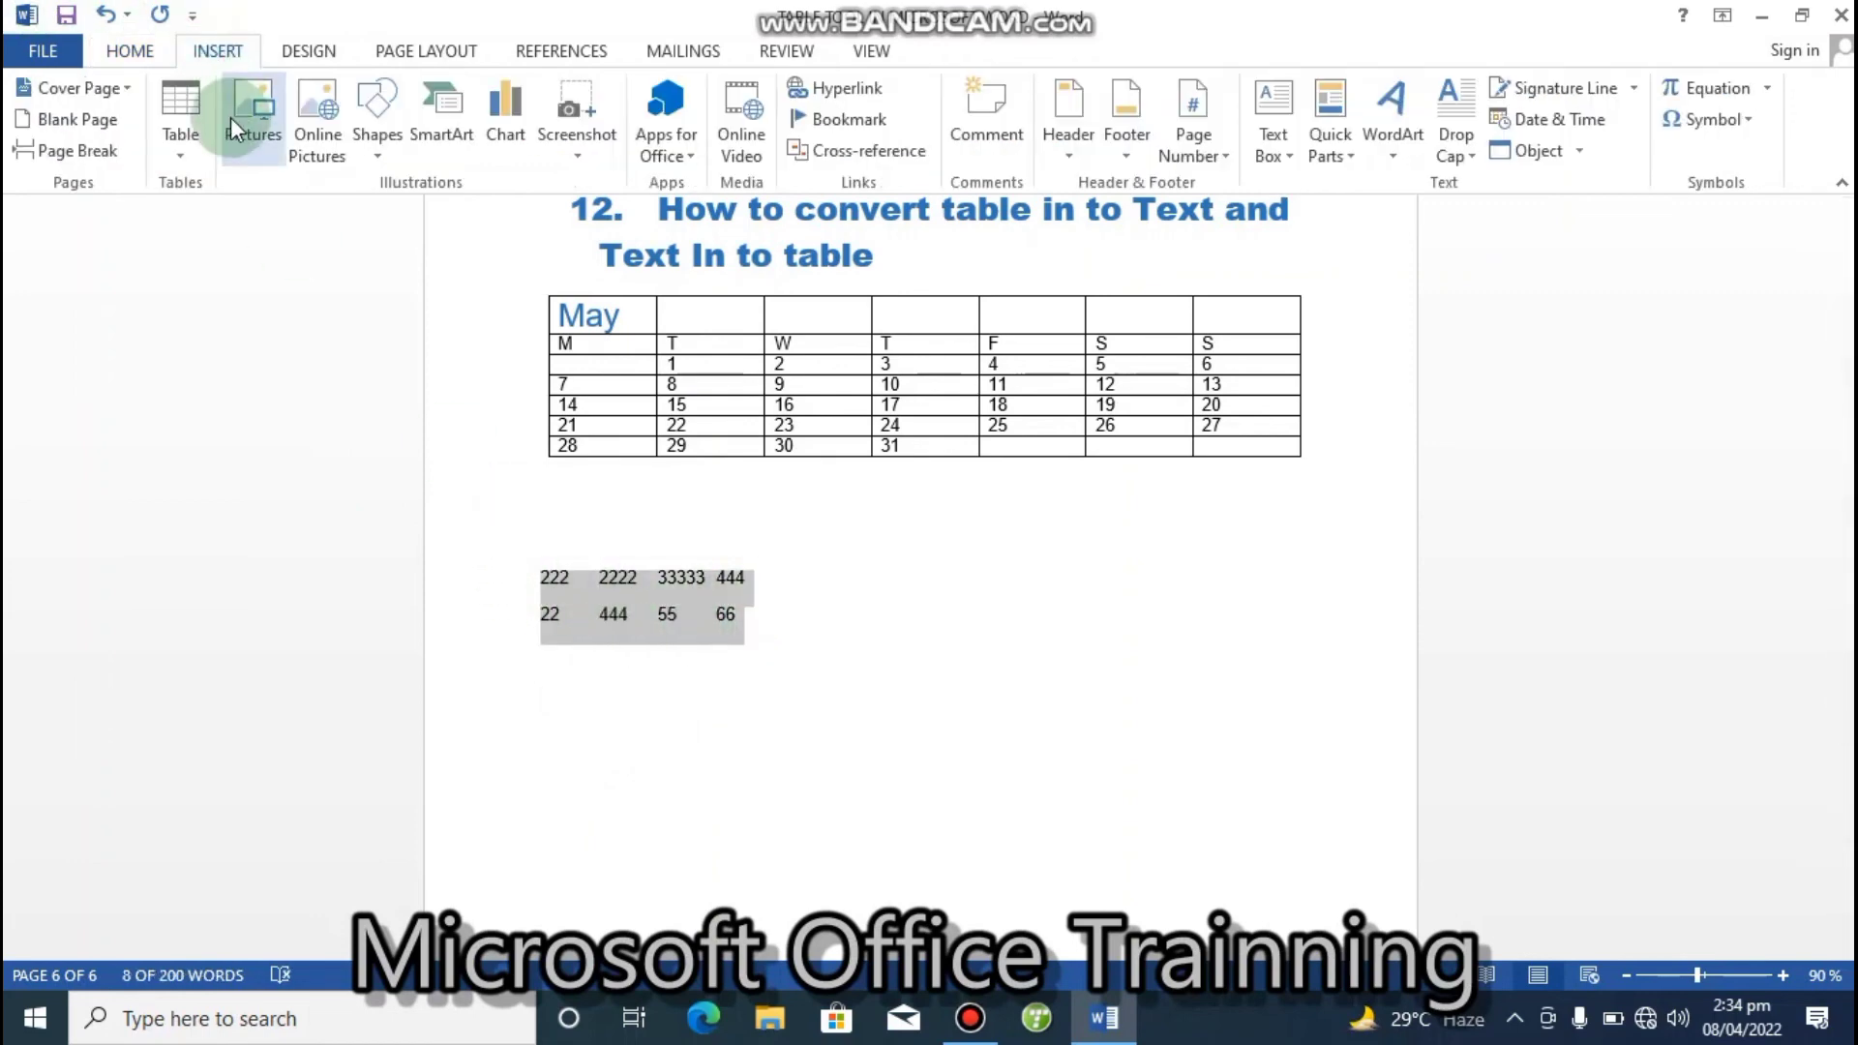
left_click(178, 165)
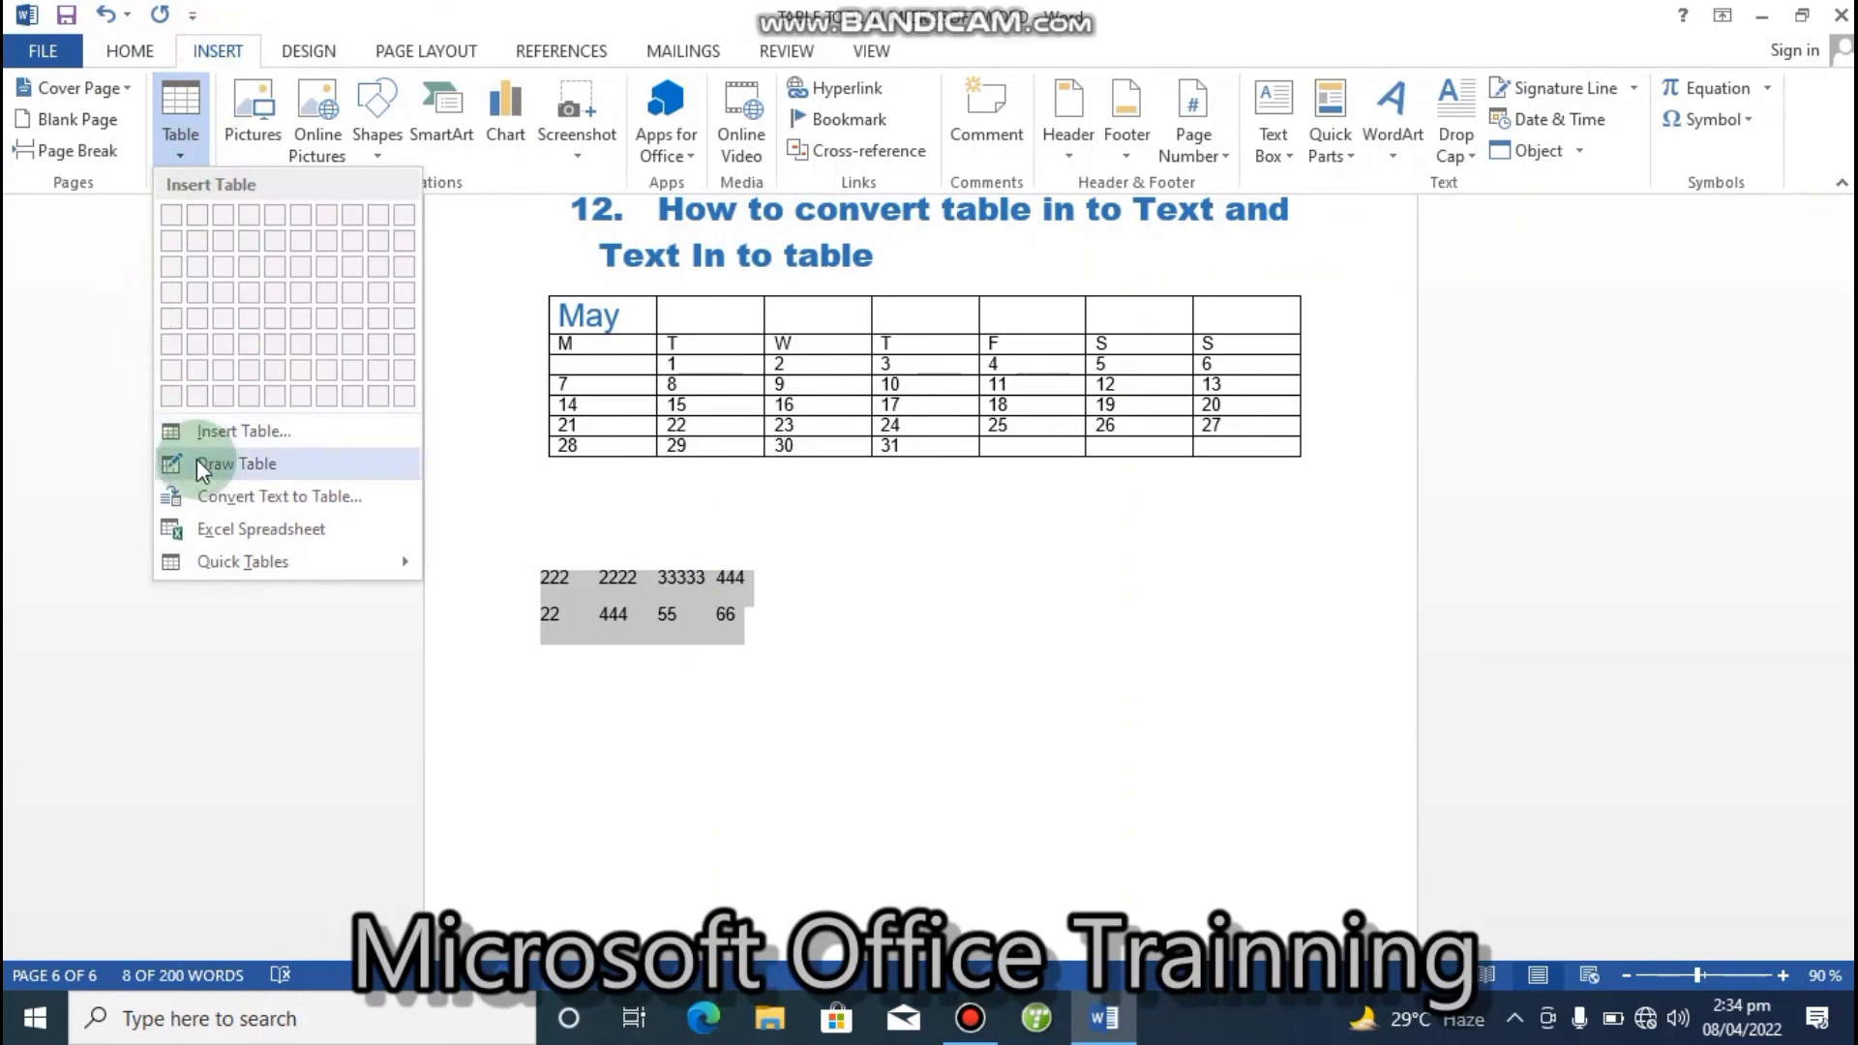
left_click(300, 499)
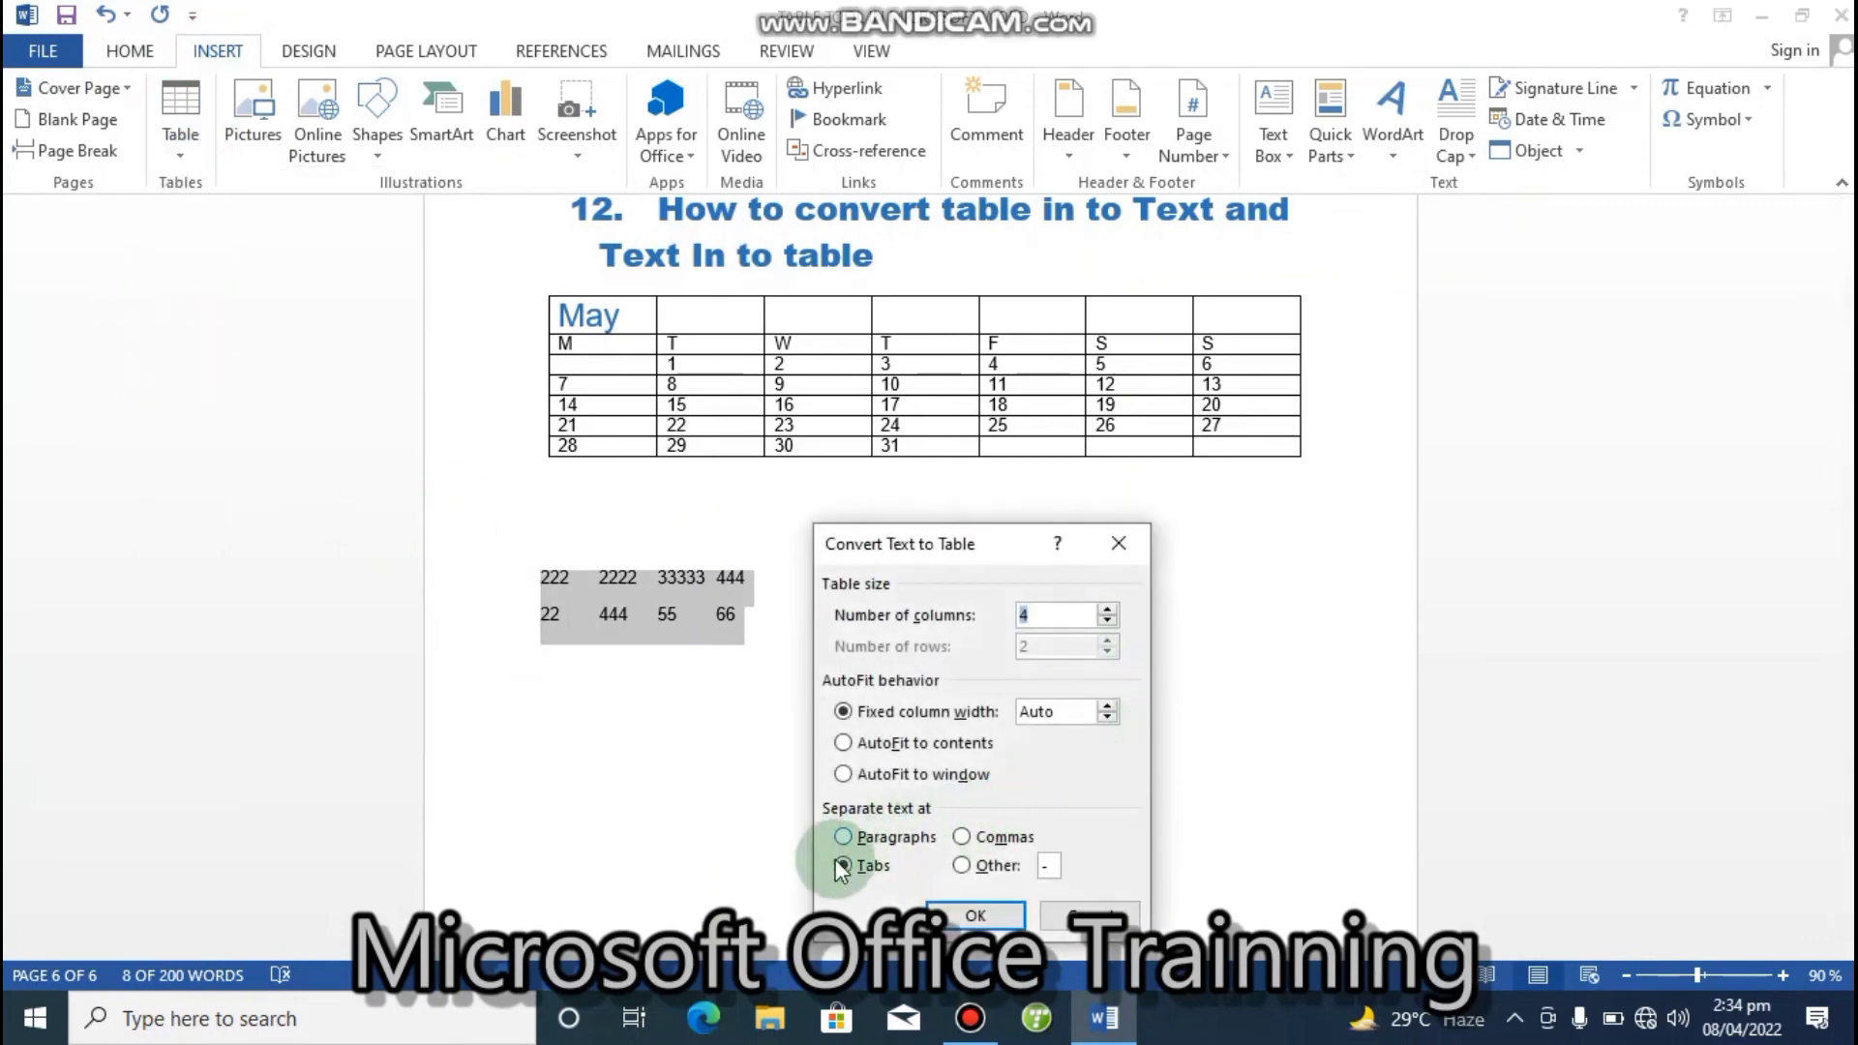
left_click(976, 915)
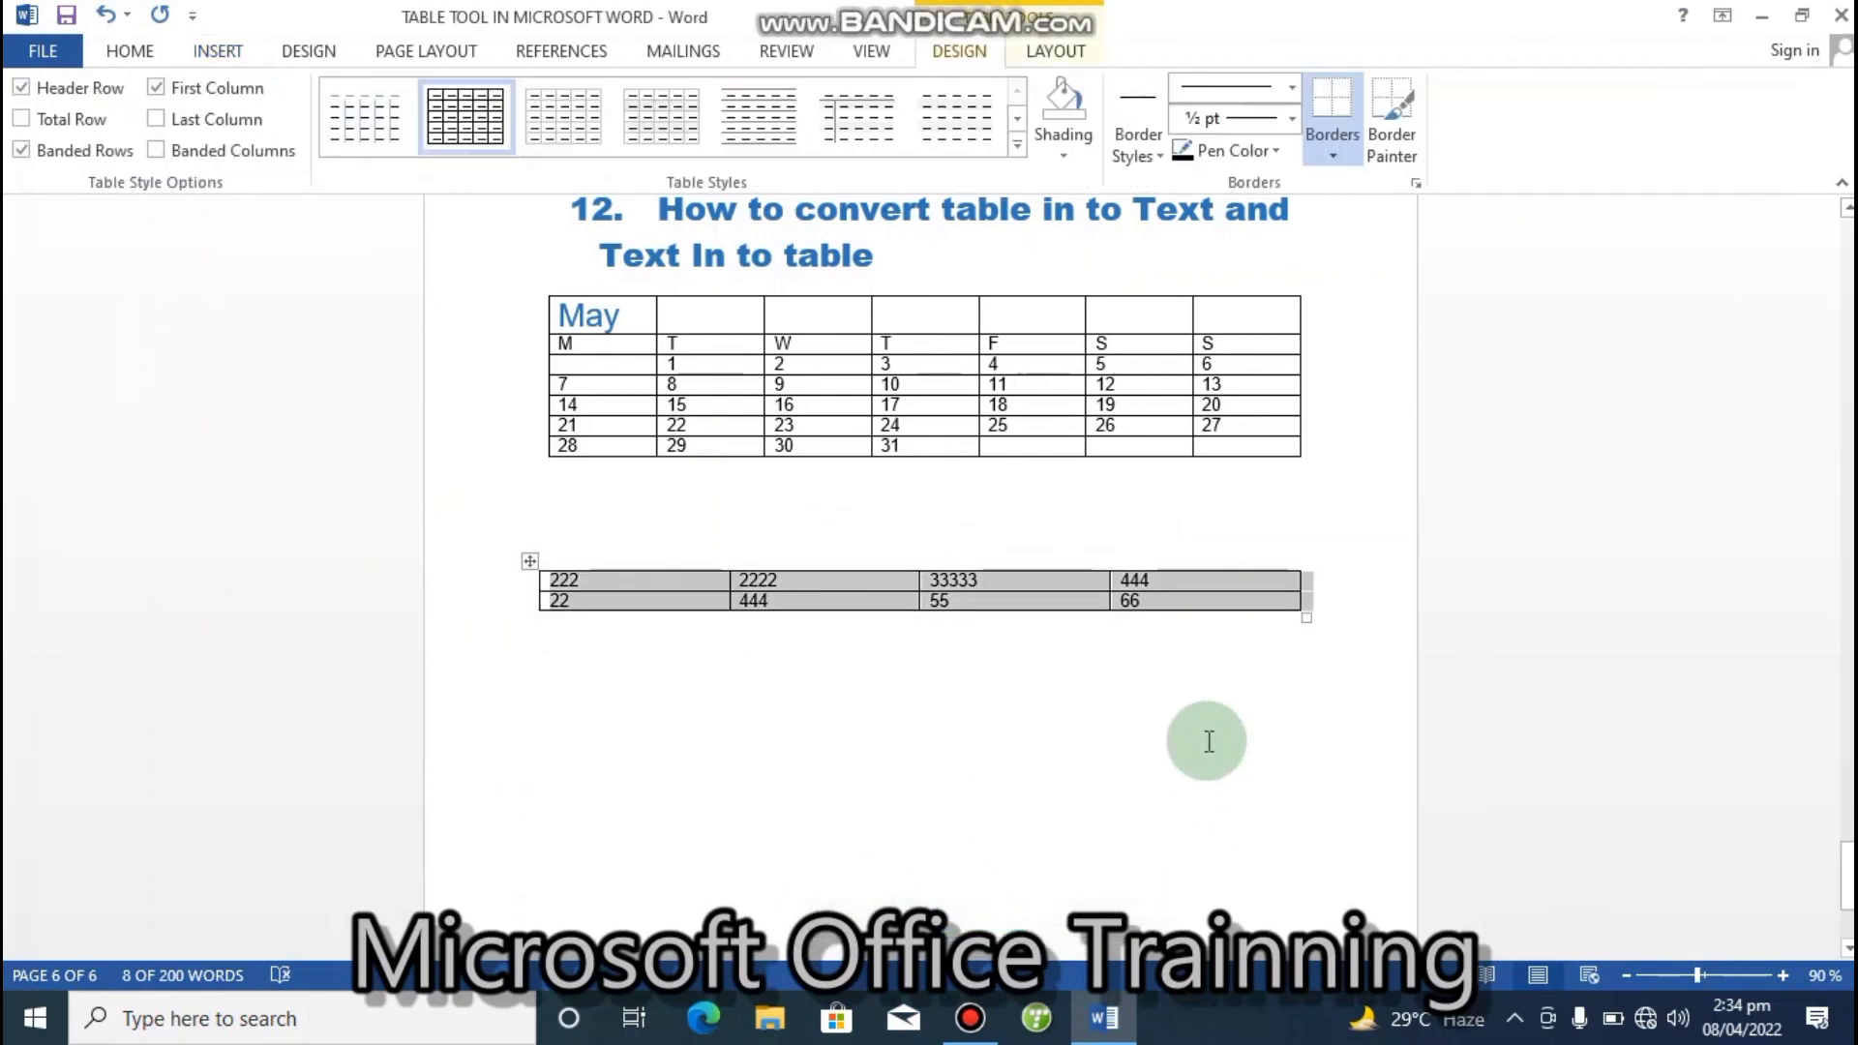
left_click(1206, 737)
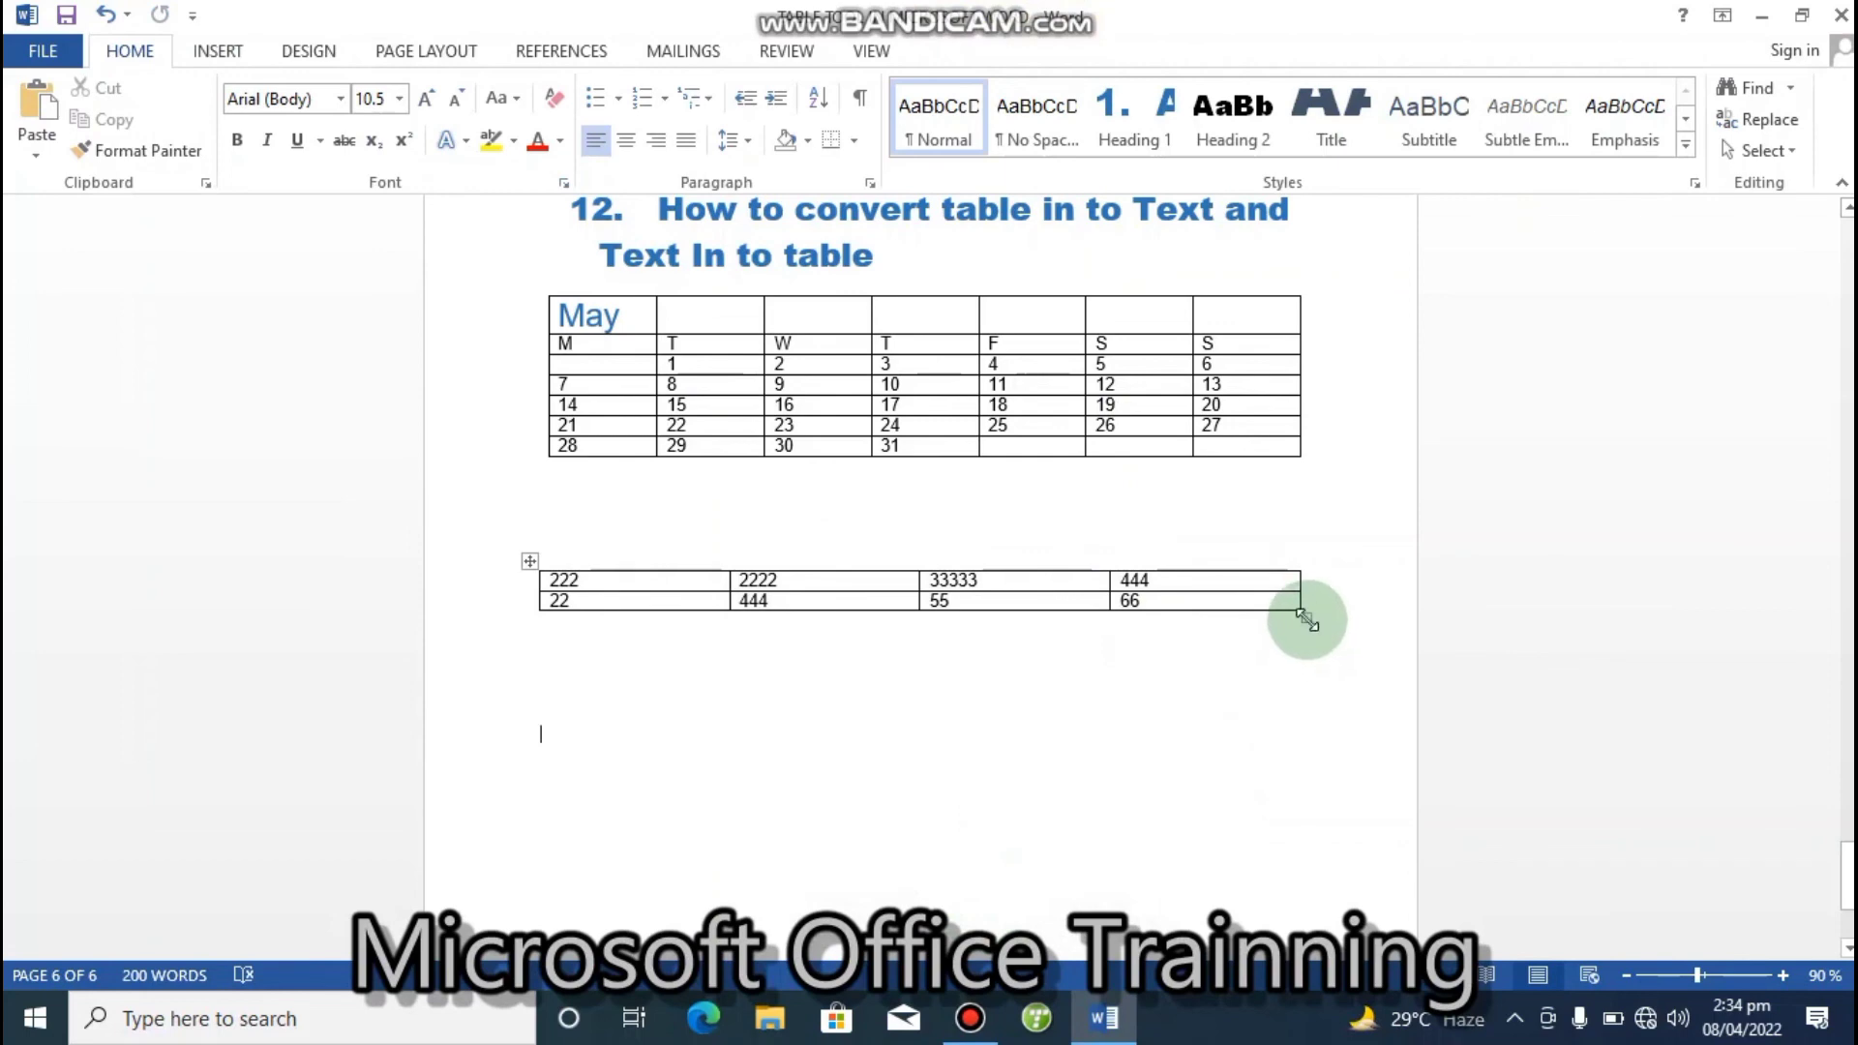
left_click_drag(1303, 614, 1314, 800)
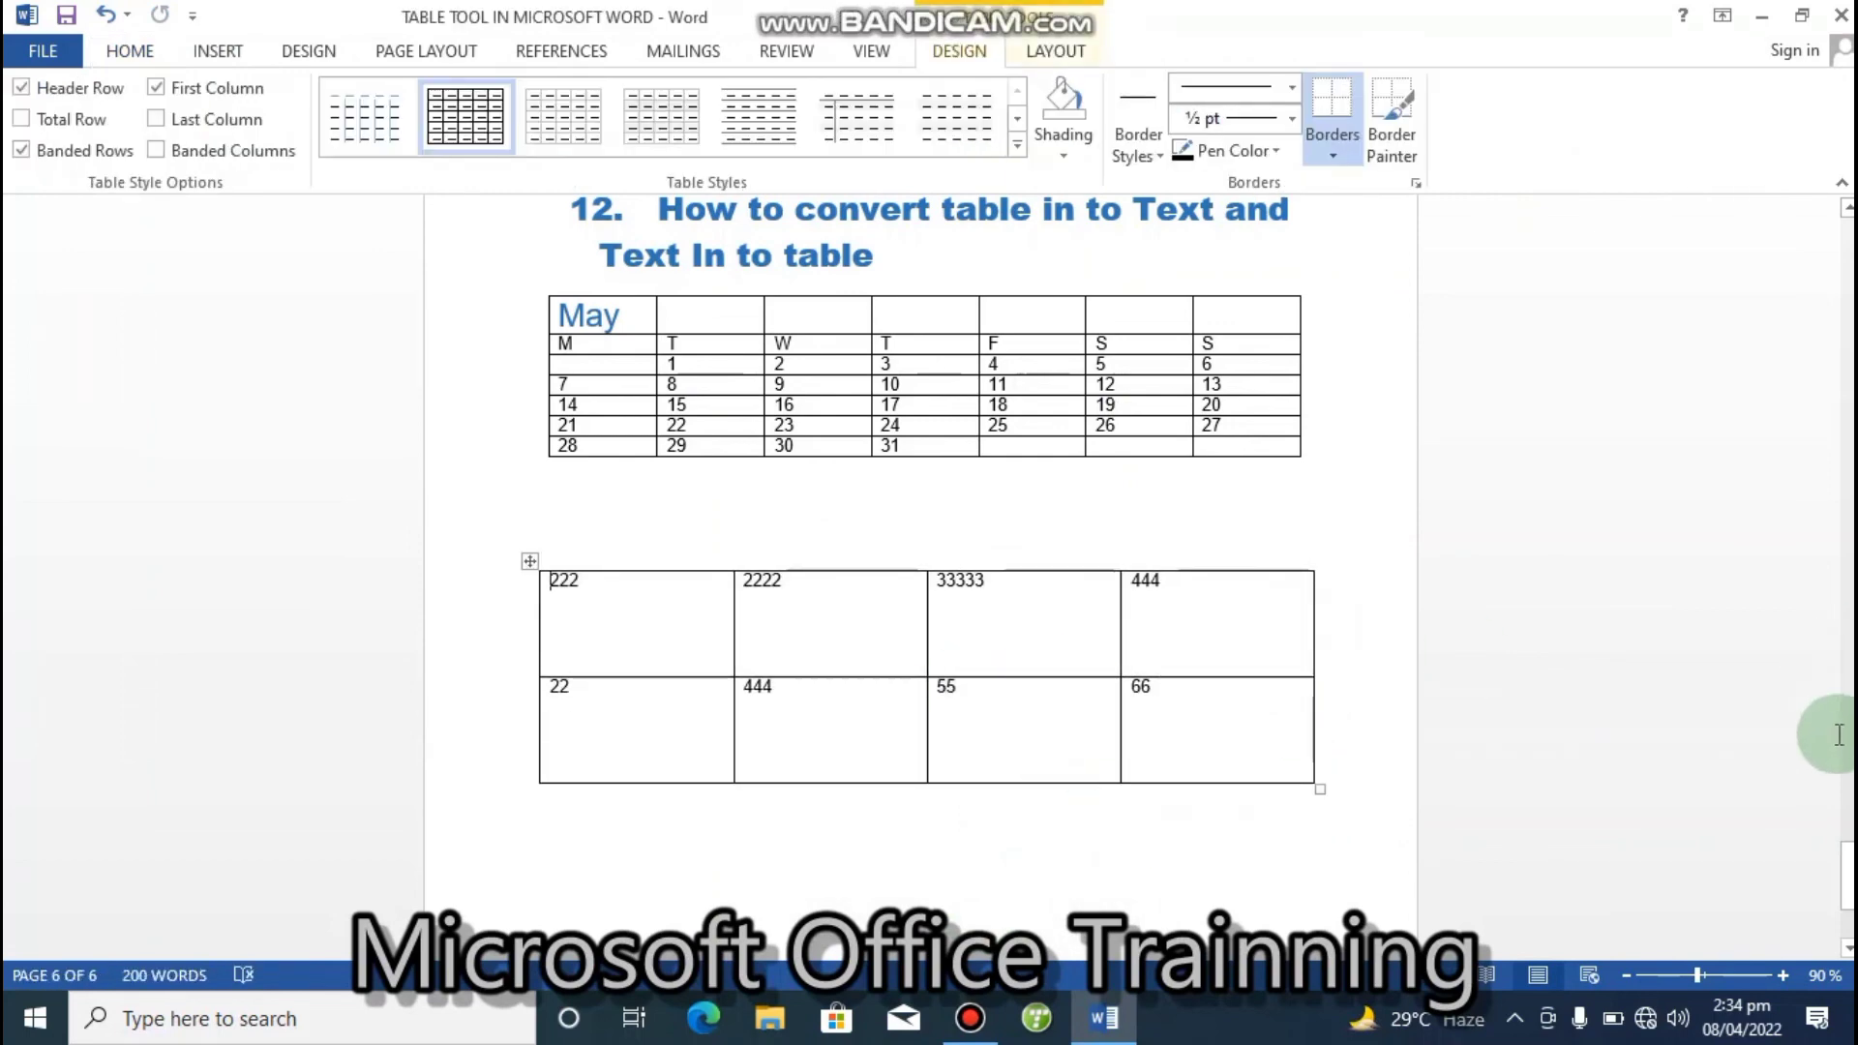
left_click_drag(1847, 872, 1846, 298)
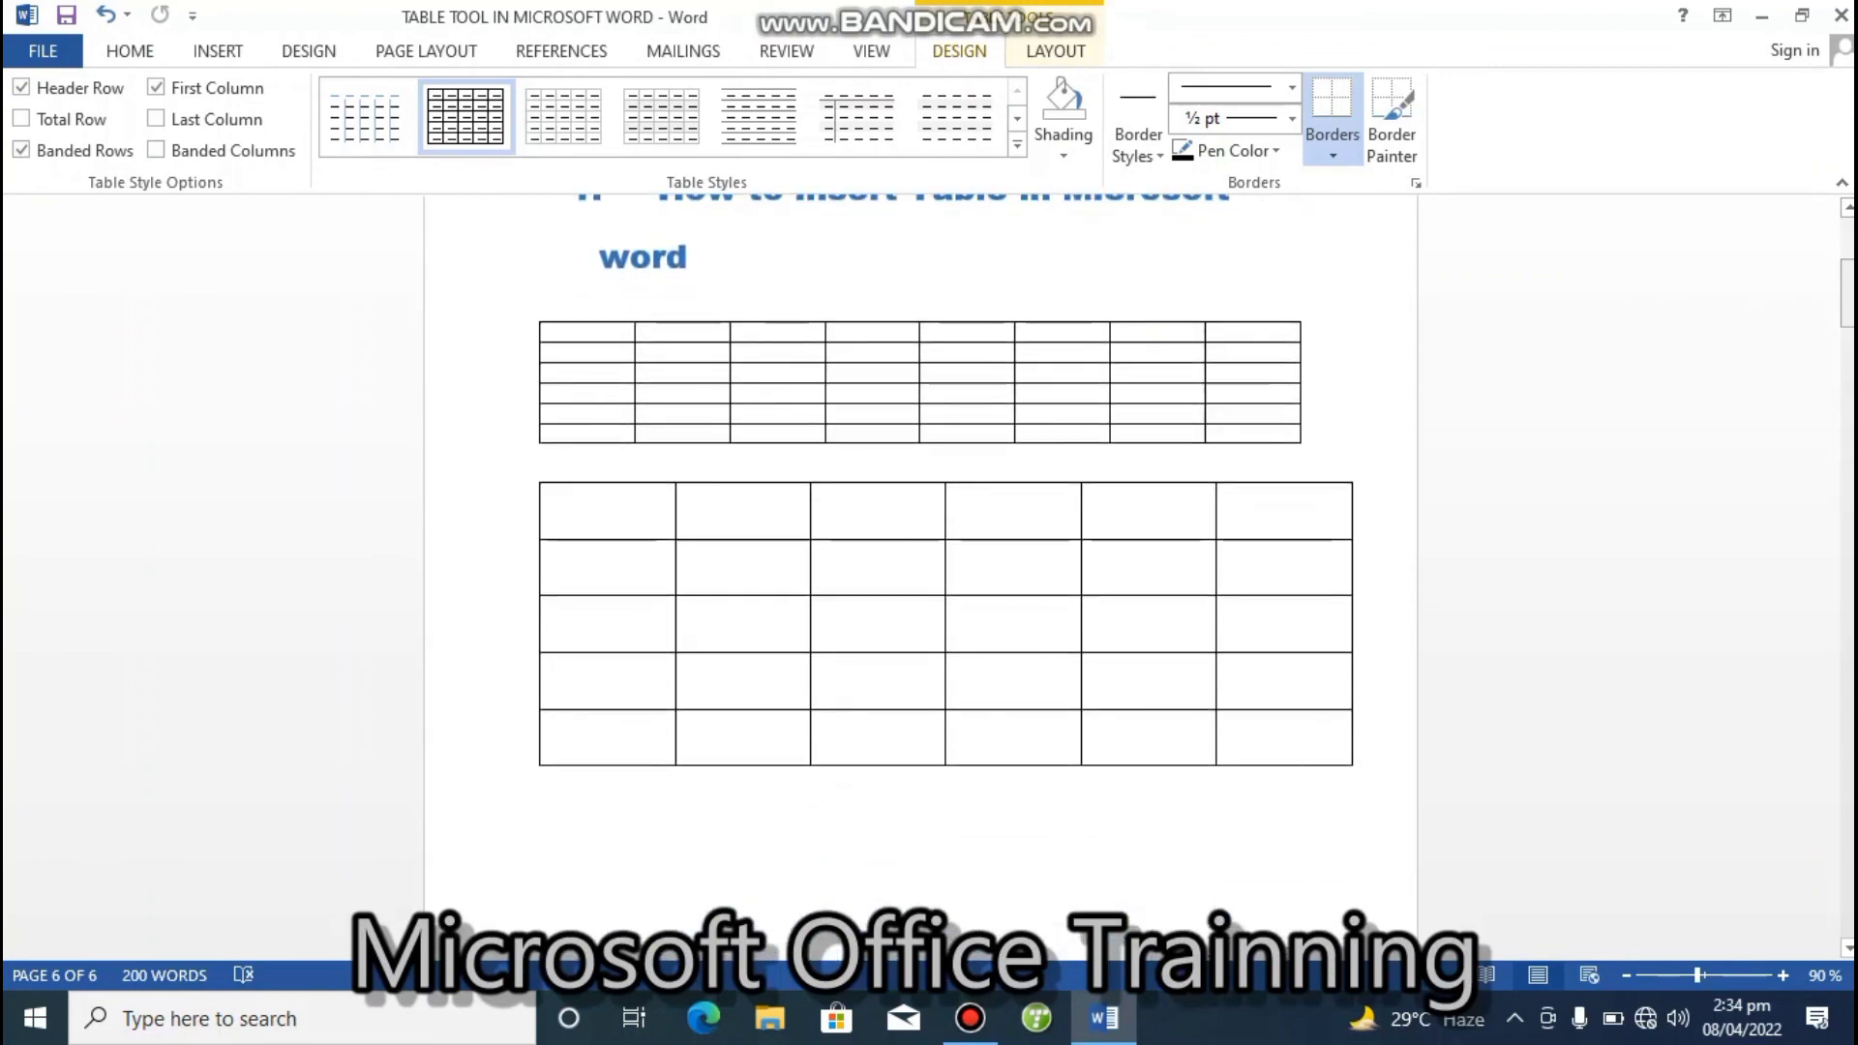
left_click(1102, 504)
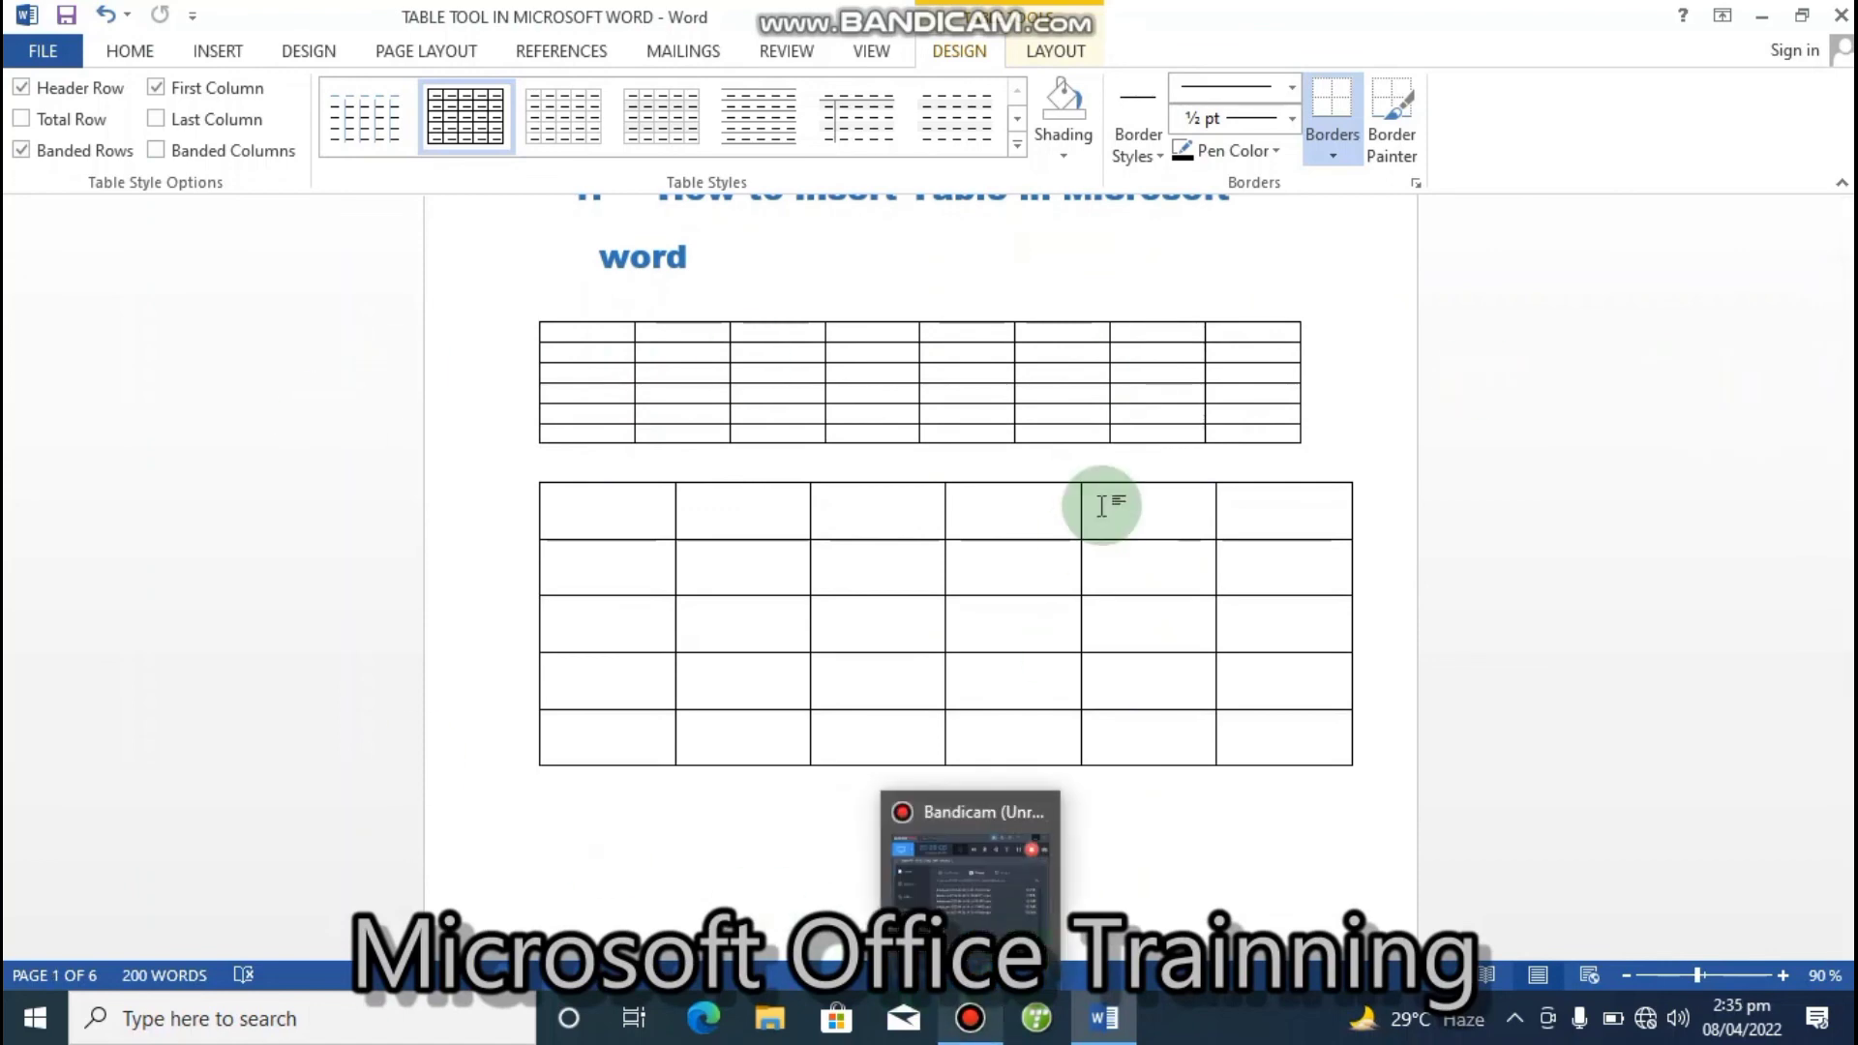